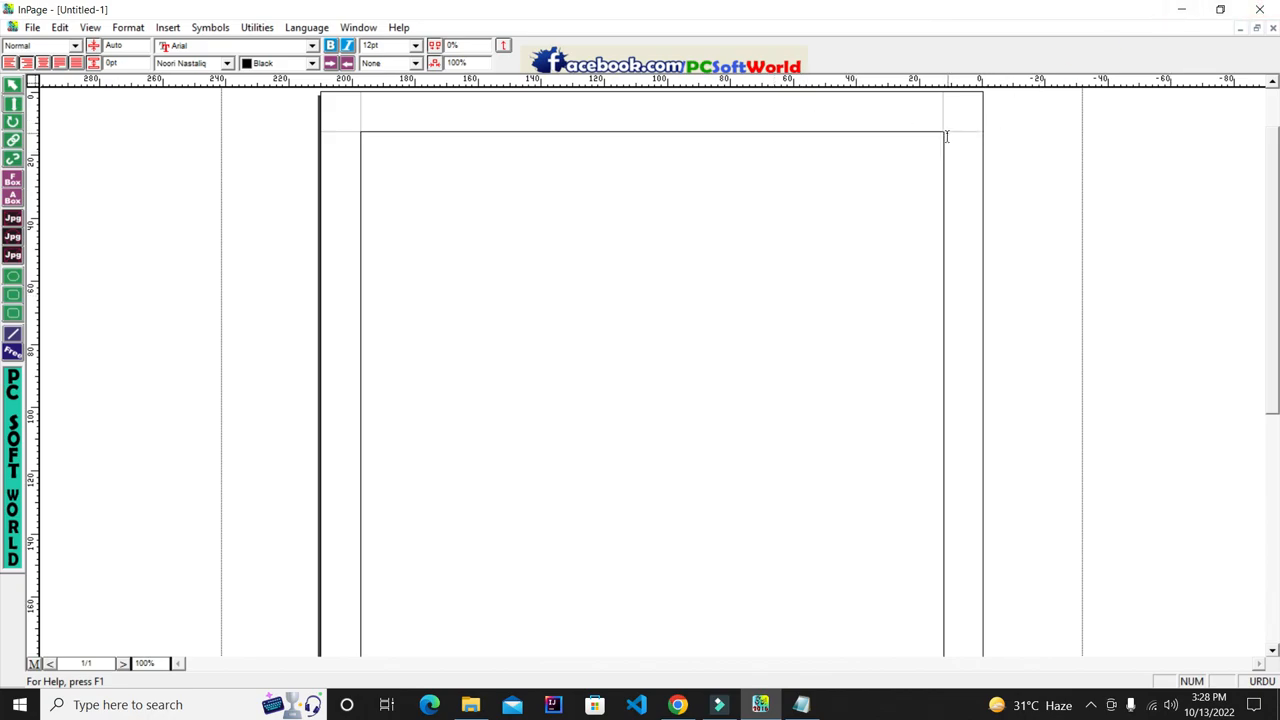
# - Zoom the blank InPage page to 200% and minimise InPage to show the desktop
pyautogui.hotkey('ctrl', '2')
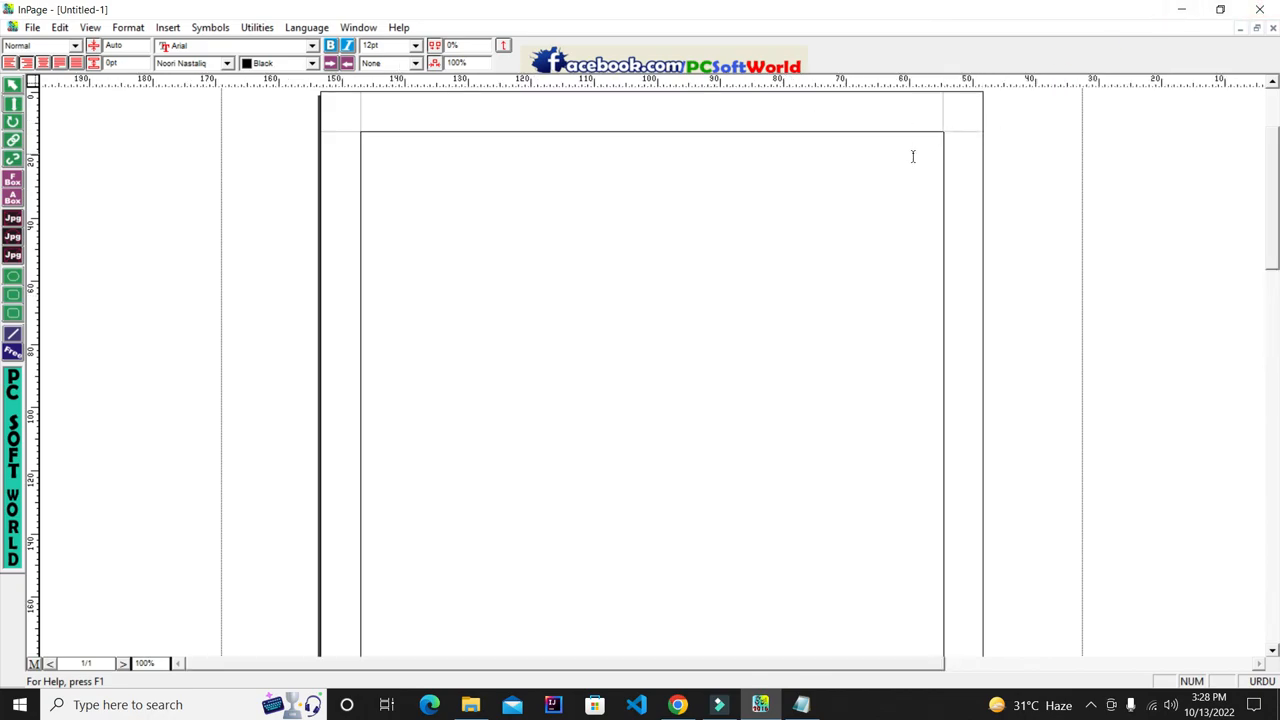
pyautogui.click(1181, 8)
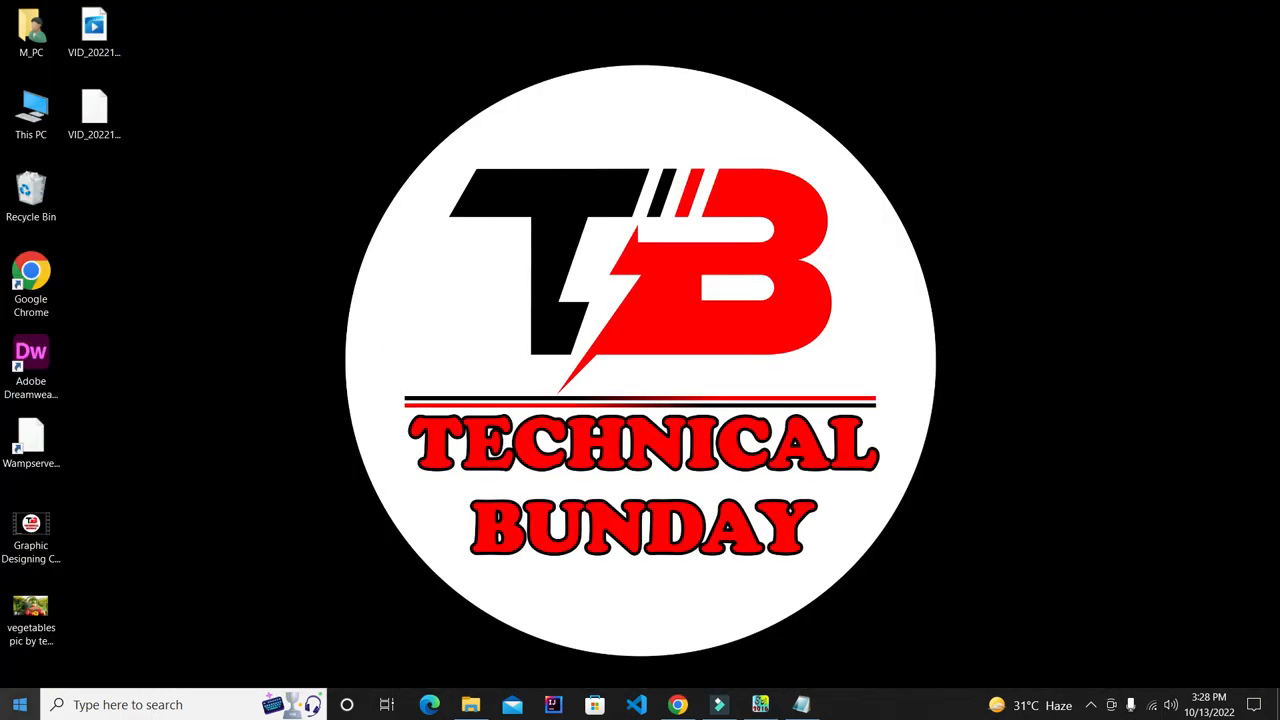
# - Launch CorelDRAW 2021 (64-Bit) from the CorelDRAW Graphics Suite 2021 Start folder and dismiss the warning
pyautogui.click(19, 704)
pyautogui.scroll(-3, 181, 377)
pyautogui.click(157, 315)
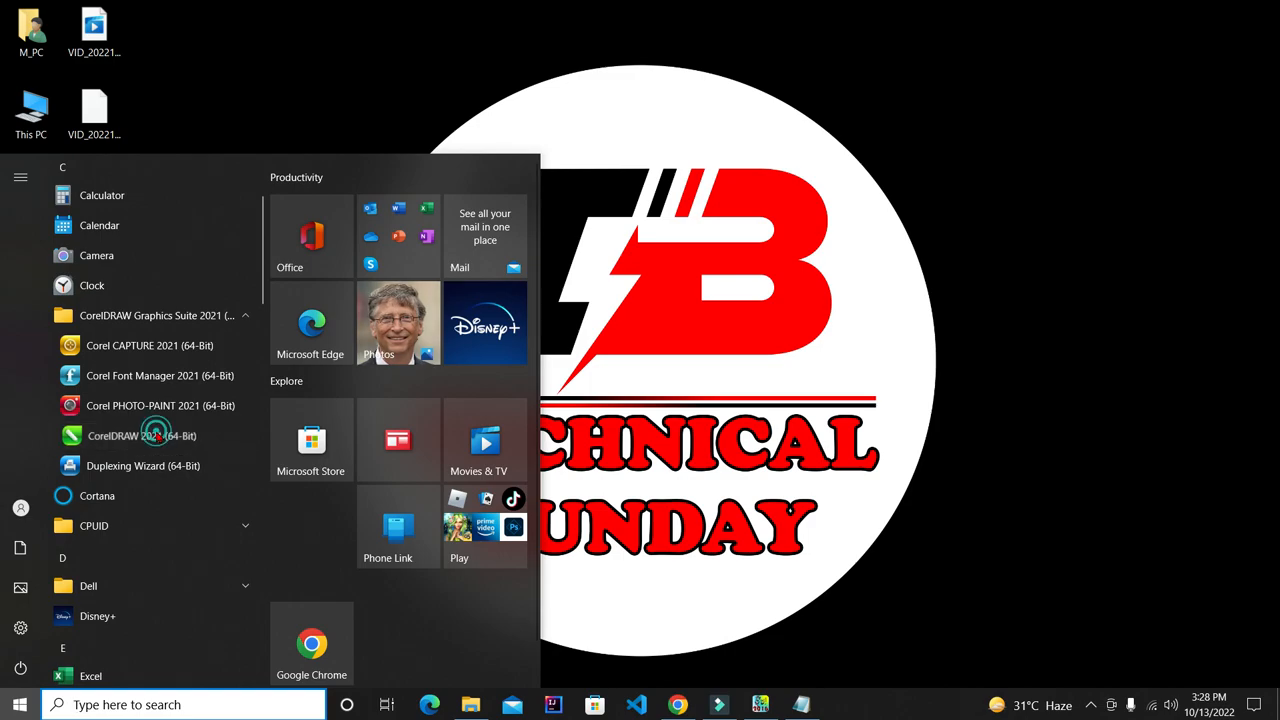
pyautogui.click(161, 436)
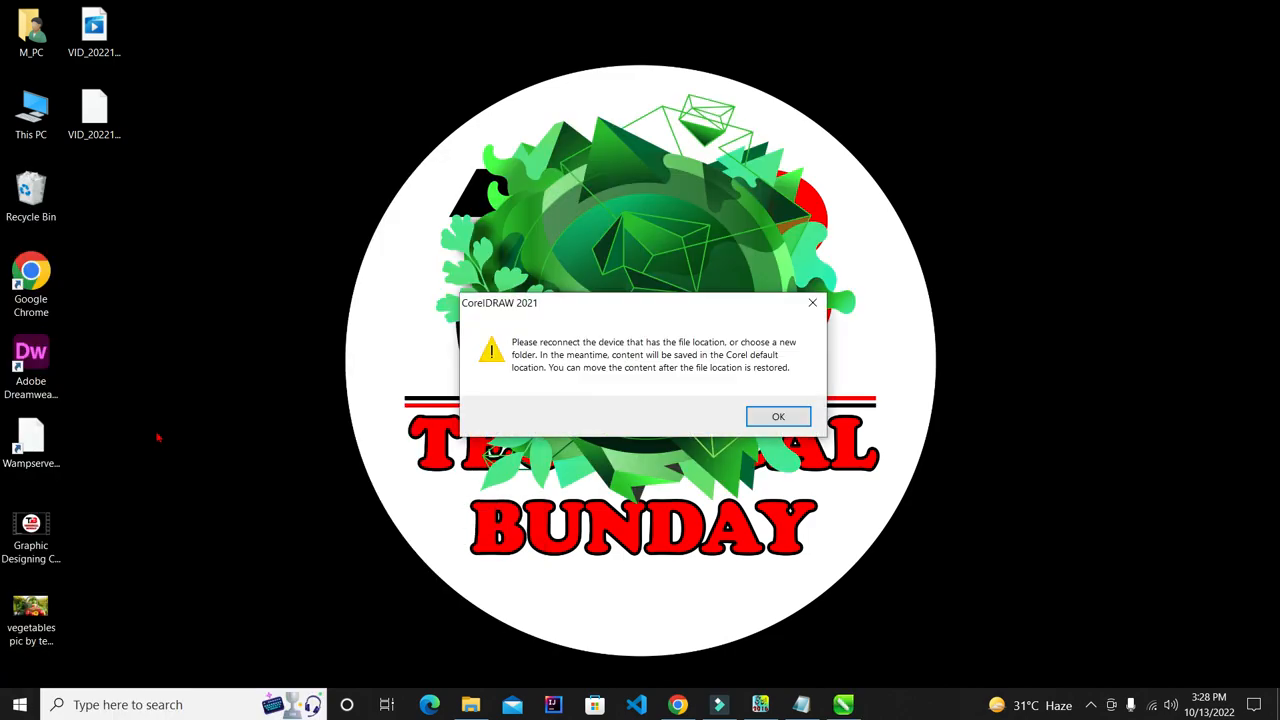
pyautogui.click(778, 417)
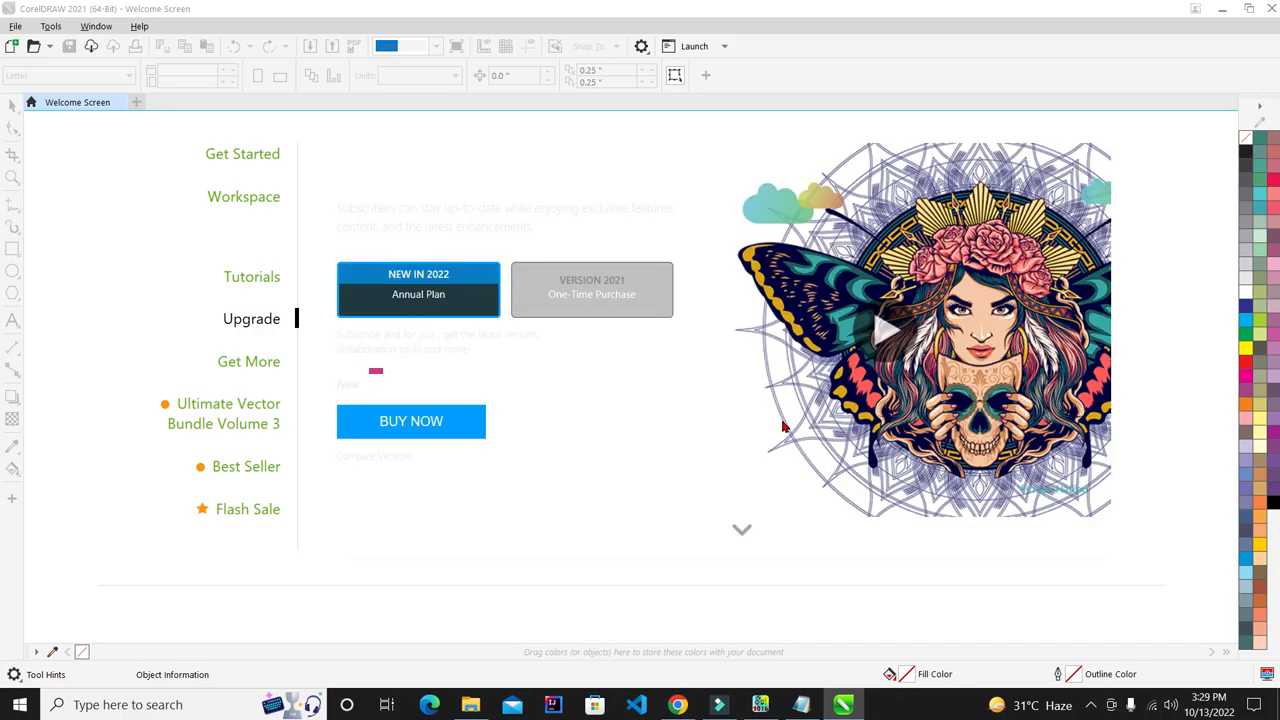
# - From the Welcome Screen's Get Started page, create a blank Letter-size 8.5 × 11 in document
pyautogui.click(274, 155)
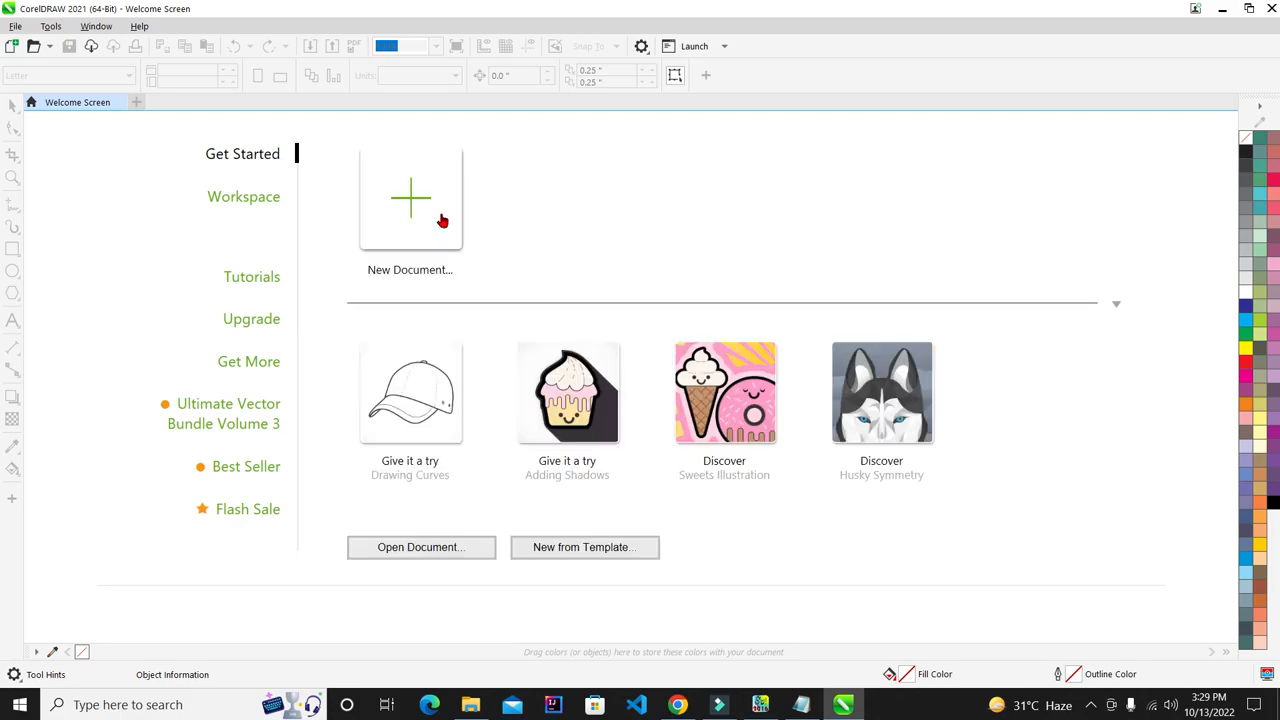
pyautogui.click(441, 218)
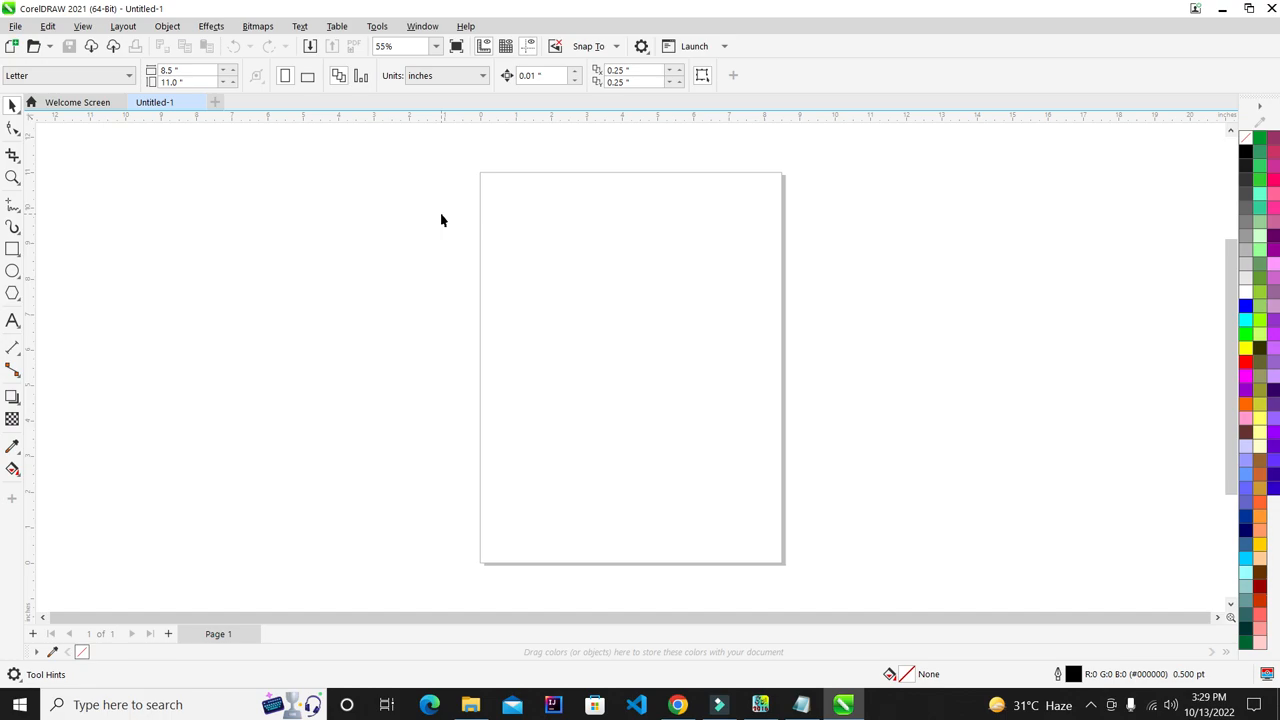
pyautogui.scroll(1, 755, 290)
# - Draw a rectangle starting at the page's top-left corner
pyautogui.scroll(-1, 560, 285)
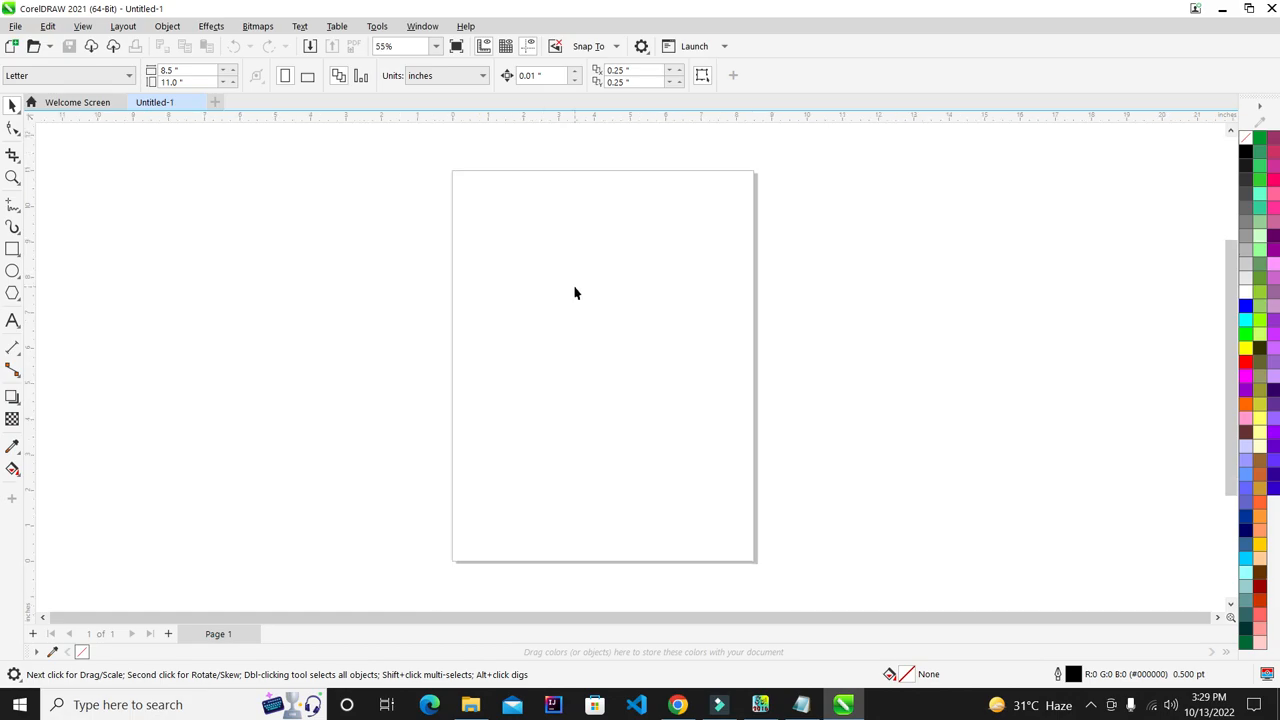
pyautogui.click(12, 249)
pyautogui.moveTo(458, 192); pyautogui.dragTo(731, 508)
pyautogui.click(15, 107)
pyautogui.scroll(1, 631, 309)
# - Size the rectangle to 8.5 in wide by 11 in high in the property bar
pyautogui.click(188, 67)
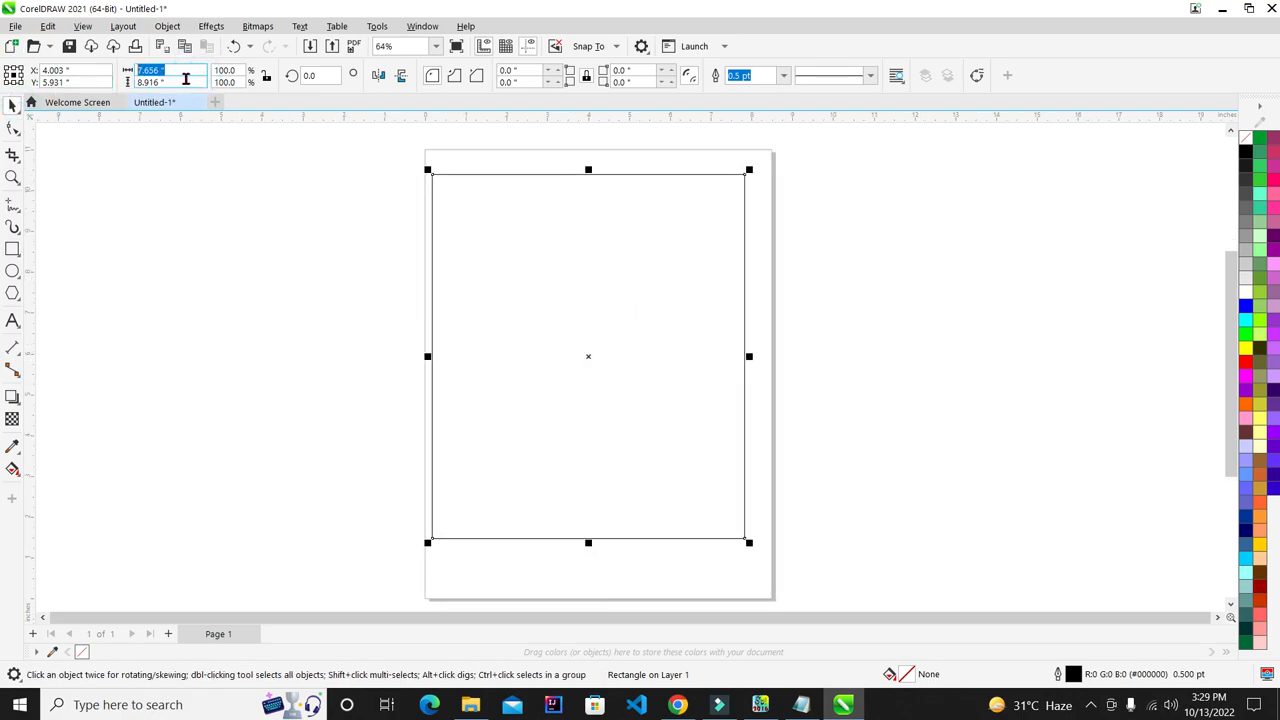
pyautogui.write('8')
pyautogui.press('Tab')
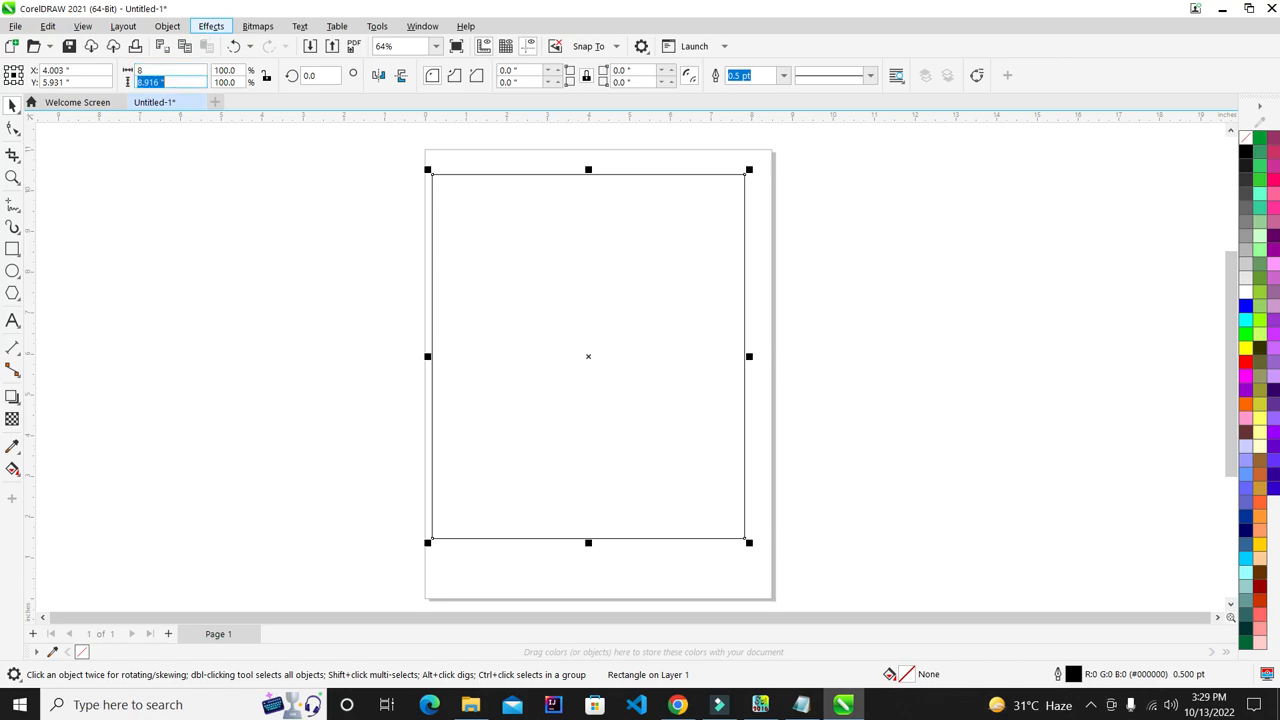
pyautogui.write('11')
pyautogui.press('Return')
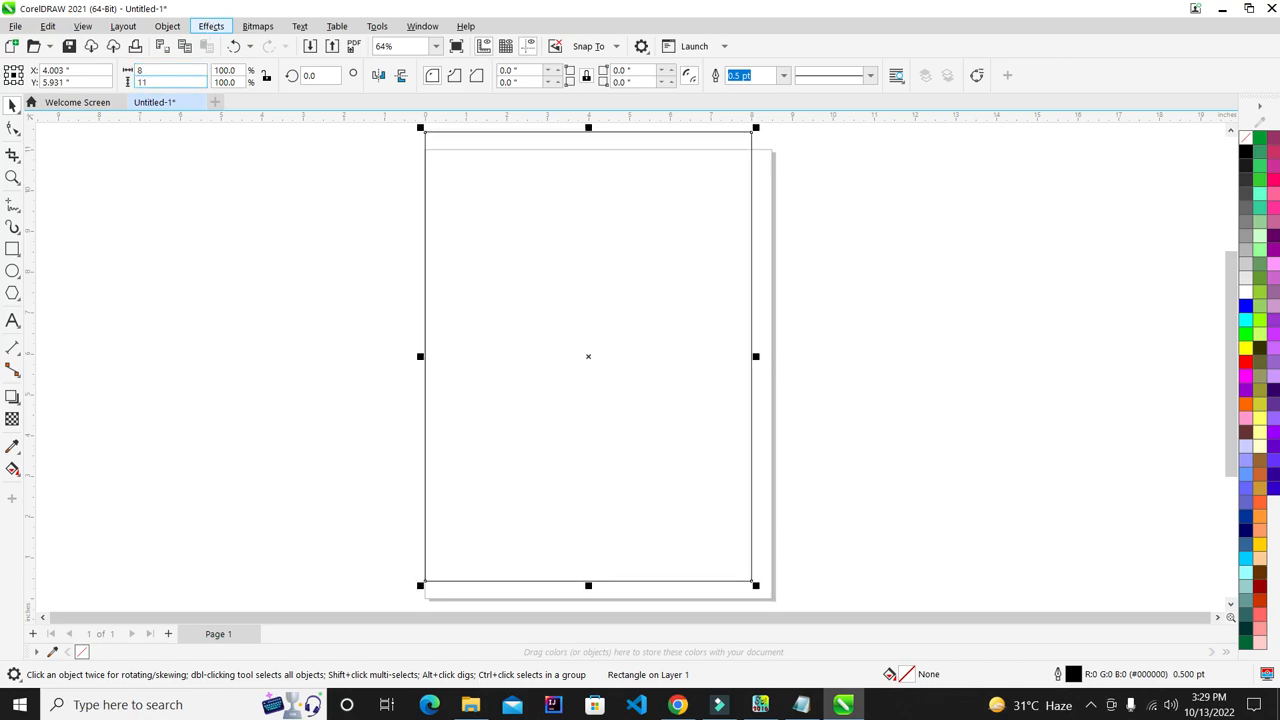
pyautogui.scroll(-1, 457, 222)
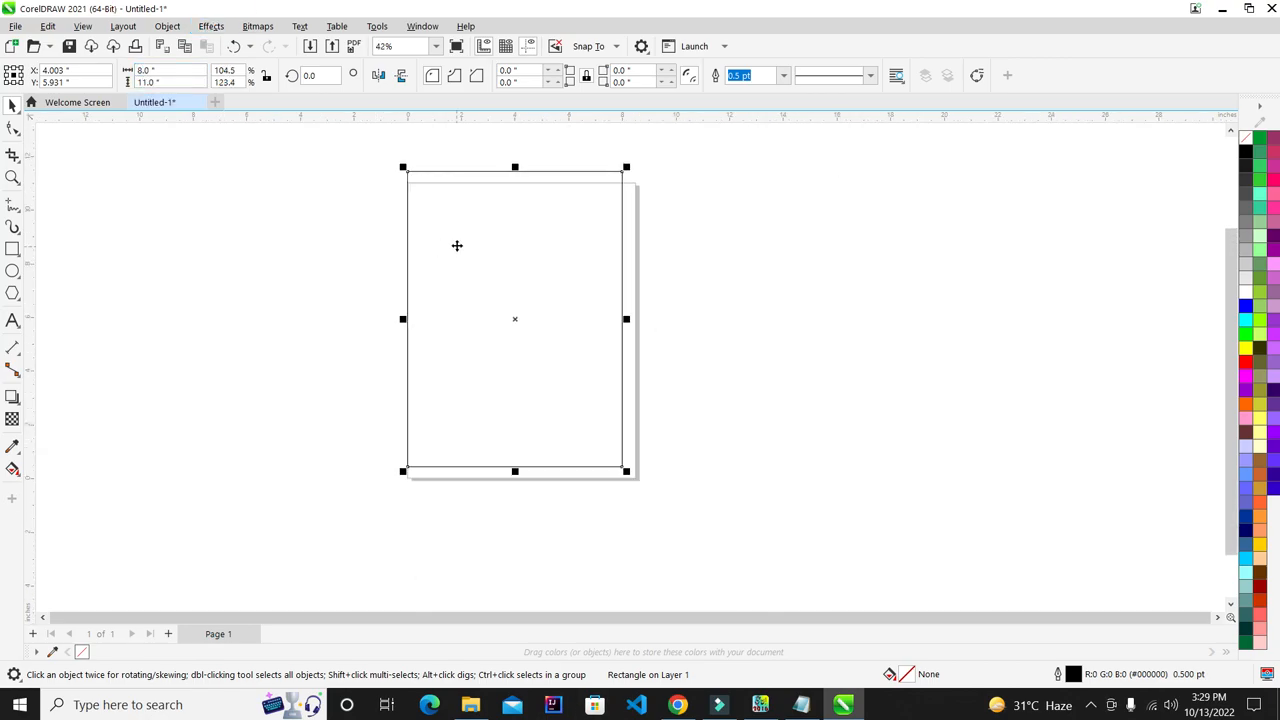
pyautogui.moveTo(188, 70); pyautogui.dragTo(4, 117)
pyautogui.write('8.5')
pyautogui.press('Return')
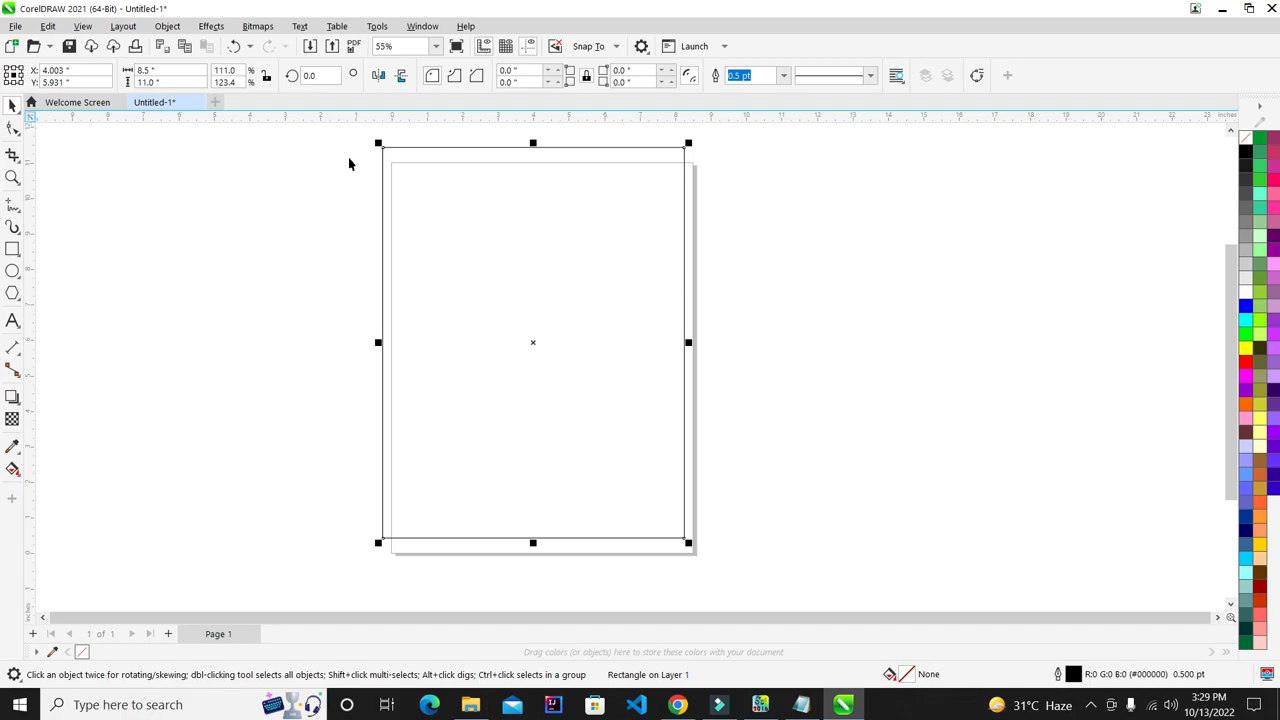
# - Line the rectangle up with the page, check its size, and return to InPage
pyautogui.moveTo(577, 274); pyautogui.dragTo(634, 278)
pyautogui.click(775, 226)
pyautogui.click(626, 212)
pyautogui.click(713, 191)
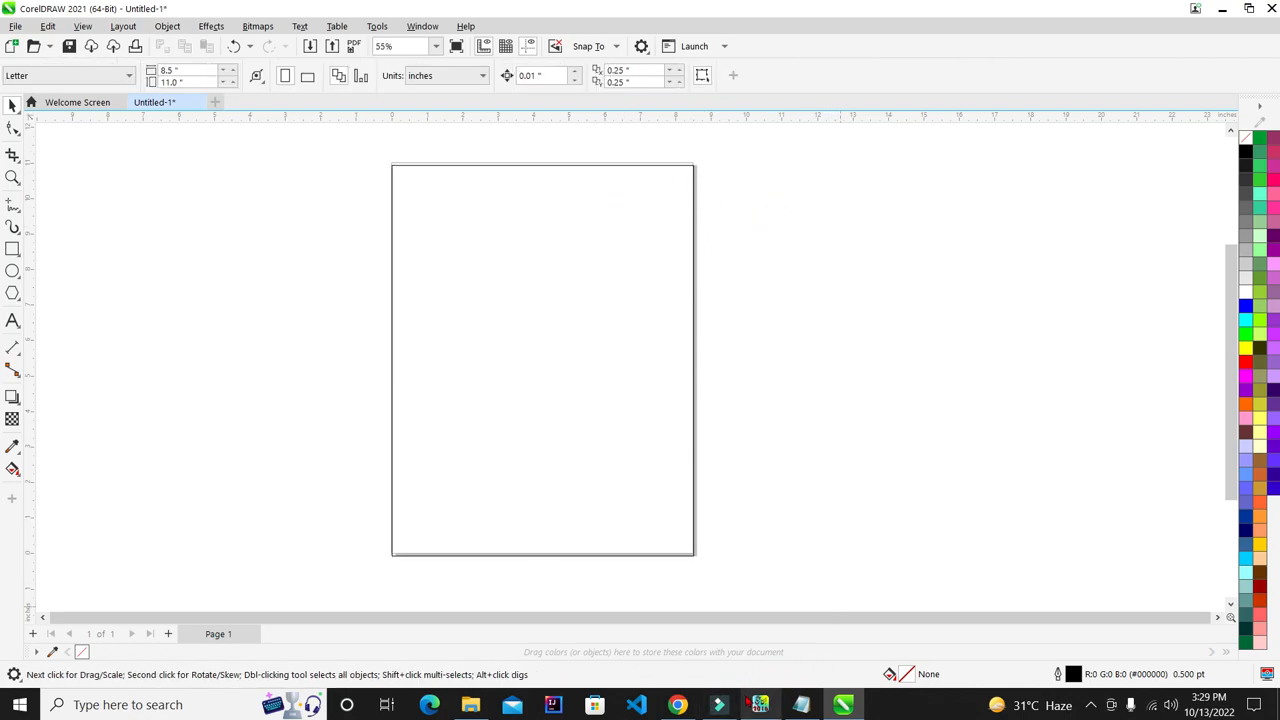
pyautogui.click(760, 704)
pyautogui.moveTo(1276, 191); pyautogui.dragTo(1274, 184)
# - Type test Urdu text at the top-right of the InPage page, then delete it
pyautogui.click(1181, 155)
pyautogui.write('فاھفگاھفھ')
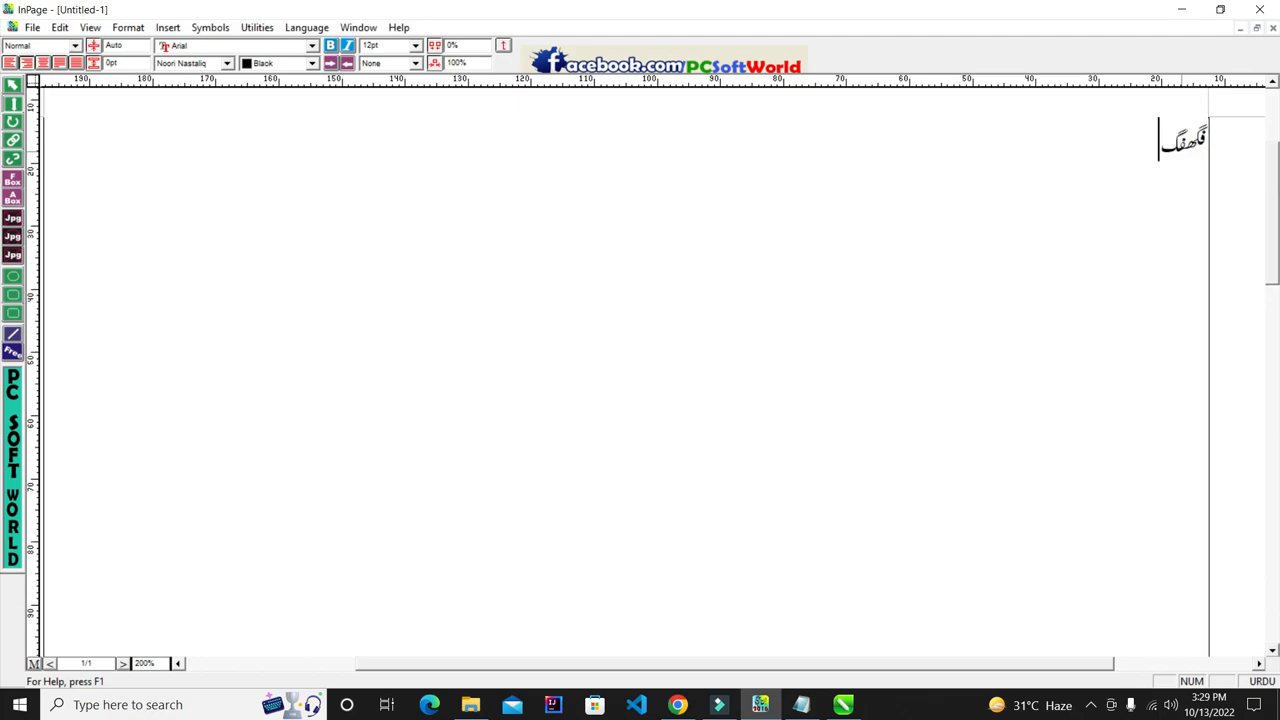
pyautogui.write('گا')
pyautogui.press('BackSpace')
pyautogui.press('BackSpace')
pyautogui.press('BackSpace')
pyautogui.press('BackSpace')
pyautogui.press('BackSpace')
pyautogui.press('BackSpace')
pyautogui.press('BackSpace')
pyautogui.press('BackSpace')
pyautogui.press('BackSpace')
pyautogui.press('BackSpace')
pyautogui.press('BackSpace')
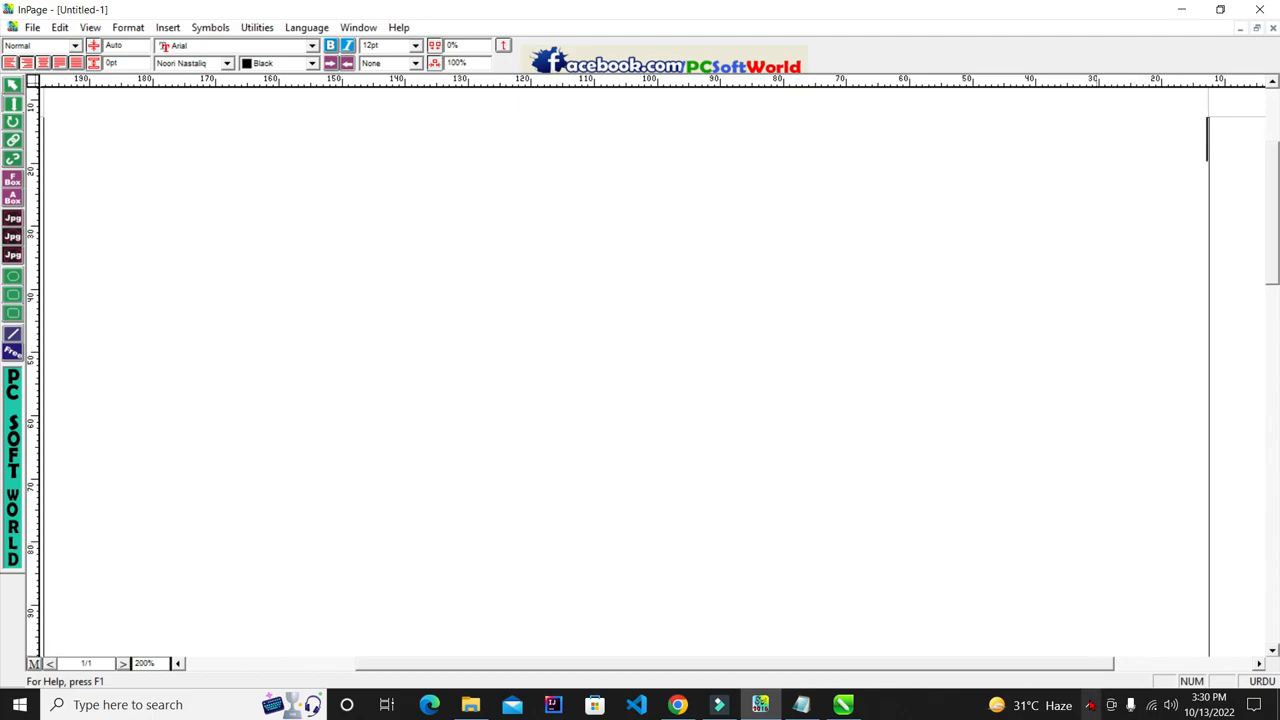
# - Bring up the screen recorder's controls from the hidden tray icons, briefly toggling Filmora
pyautogui.click(1090, 705)
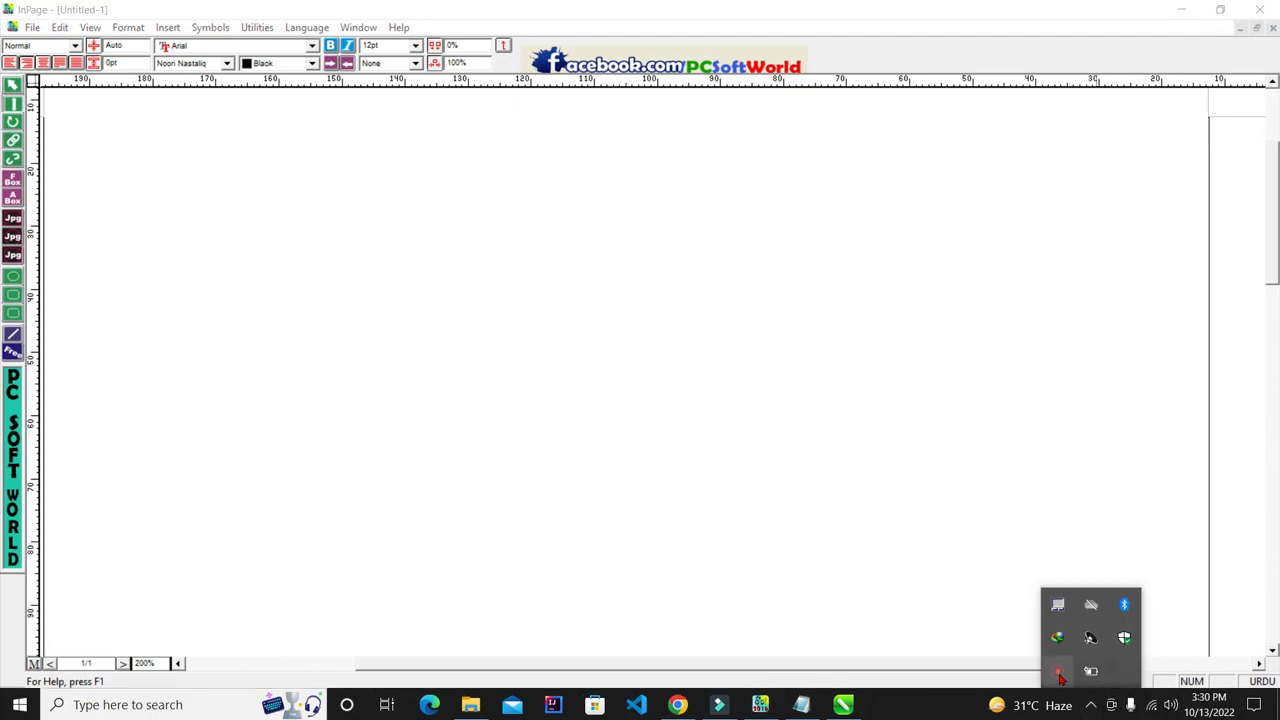
pyautogui.click(718, 705)
pyautogui.click(718, 705)
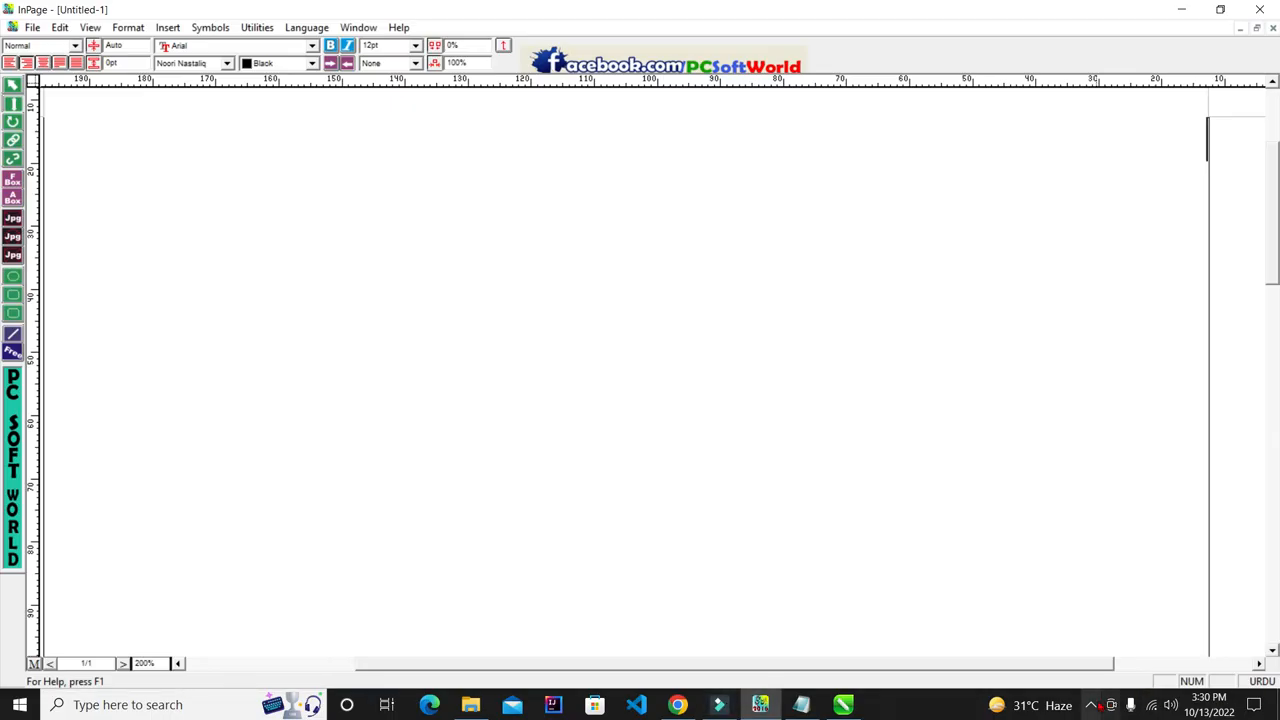
pyautogui.click(1092, 705)
pyautogui.click(1058, 675)
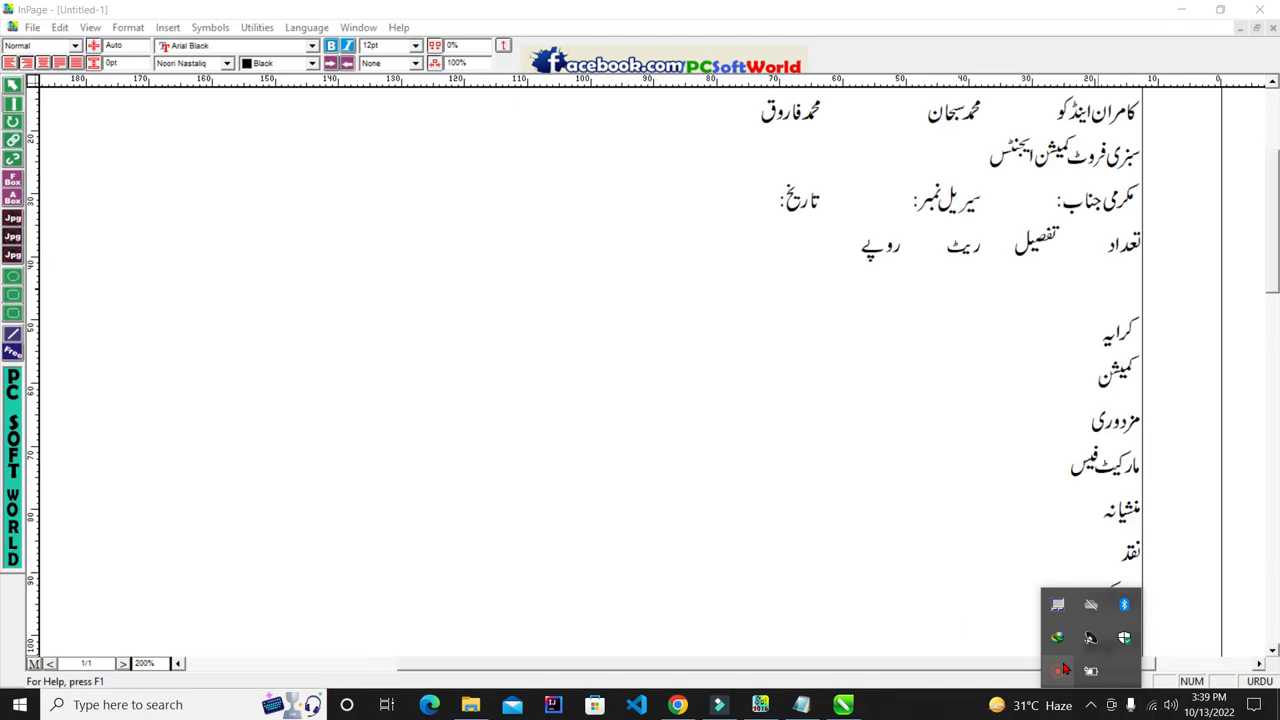
# - Select the bill's lines in turn: firm name, both partner names, business line, and body text
pyautogui.click(933, 415)
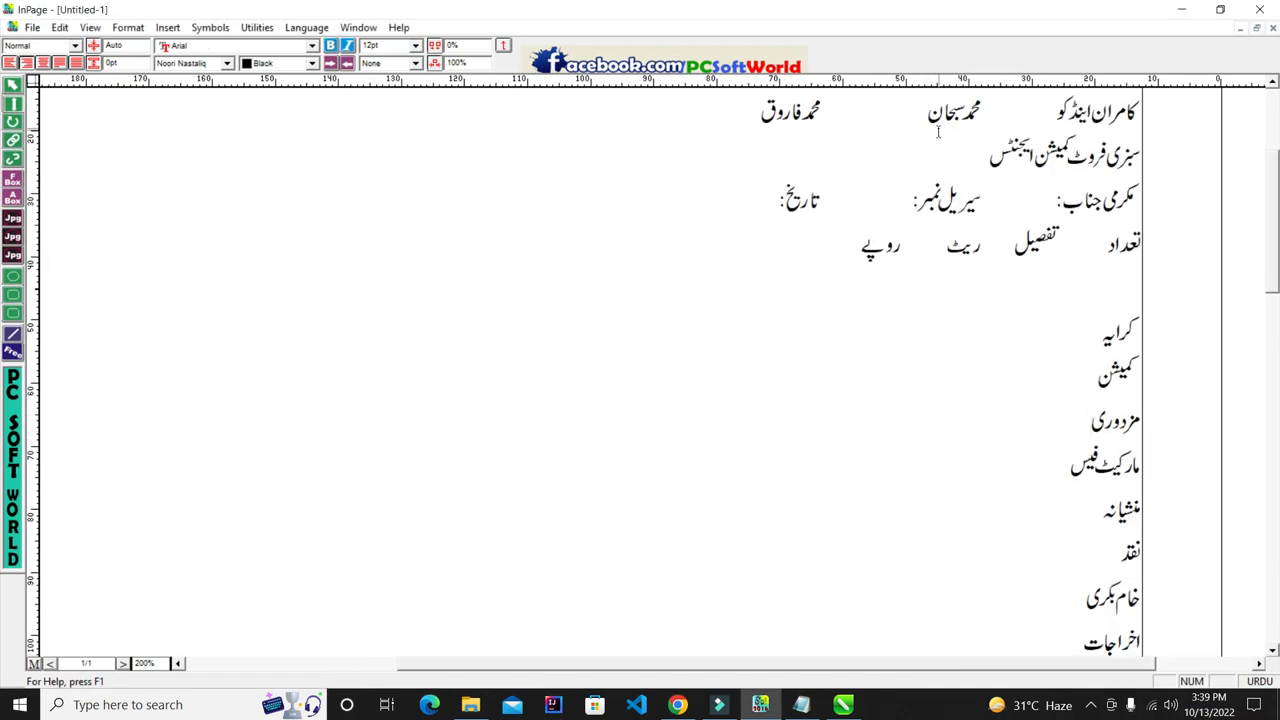
pyautogui.click(1141, 106)
pyautogui.moveTo(1056, 106); pyautogui.dragTo(1140, 106)
pyautogui.moveTo(928, 108); pyautogui.dragTo(978, 128)
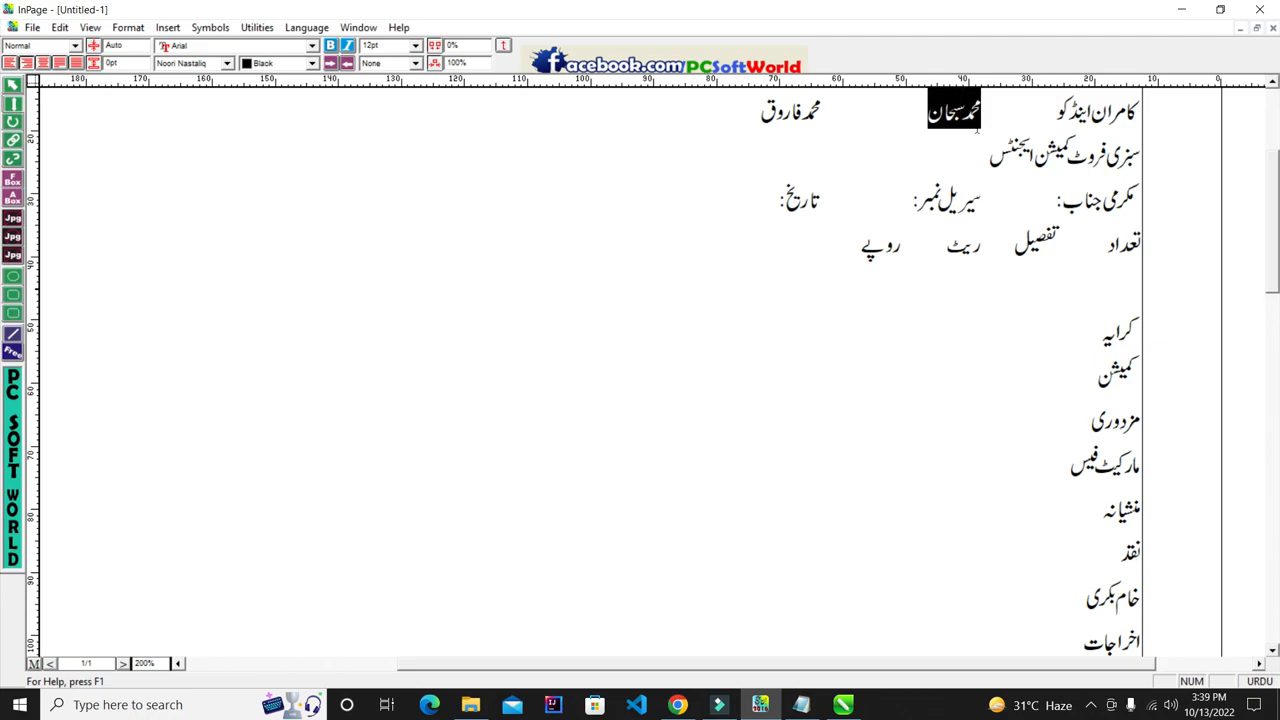
pyautogui.click(954, 115)
pyautogui.moveTo(760, 108); pyautogui.dragTo(822, 113)
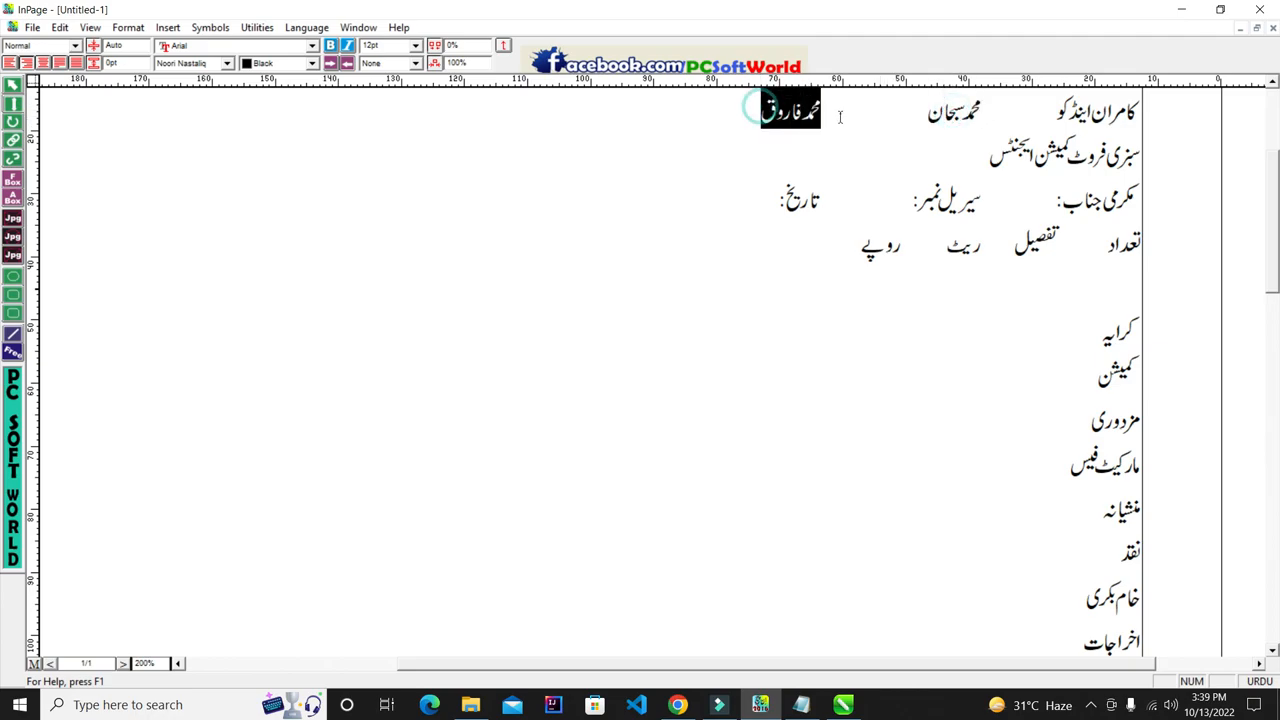
pyautogui.moveTo(990, 150); pyautogui.dragTo(1138, 176)
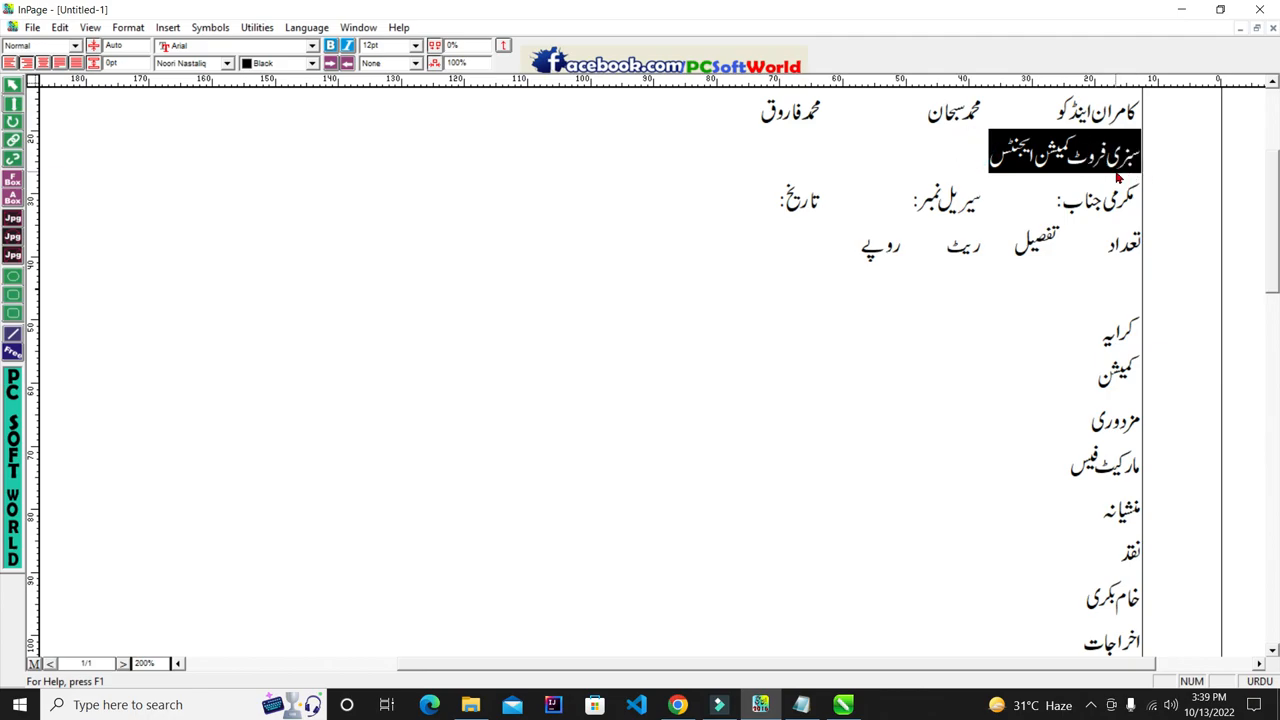
pyautogui.moveTo(1053, 194); pyautogui.dragTo(1052, 365)
pyautogui.click(1090, 332)
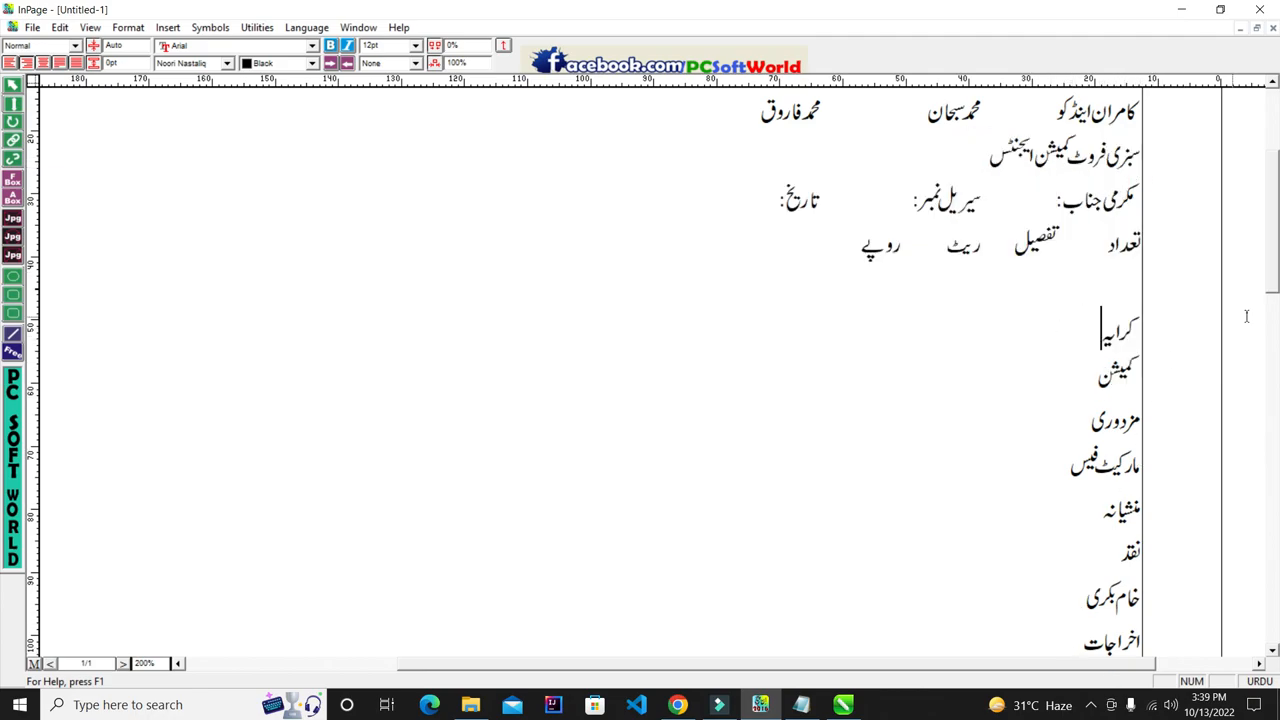
pyautogui.moveTo(1152, 110); pyautogui.dragTo(782, 503)
pyautogui.click(874, 467)
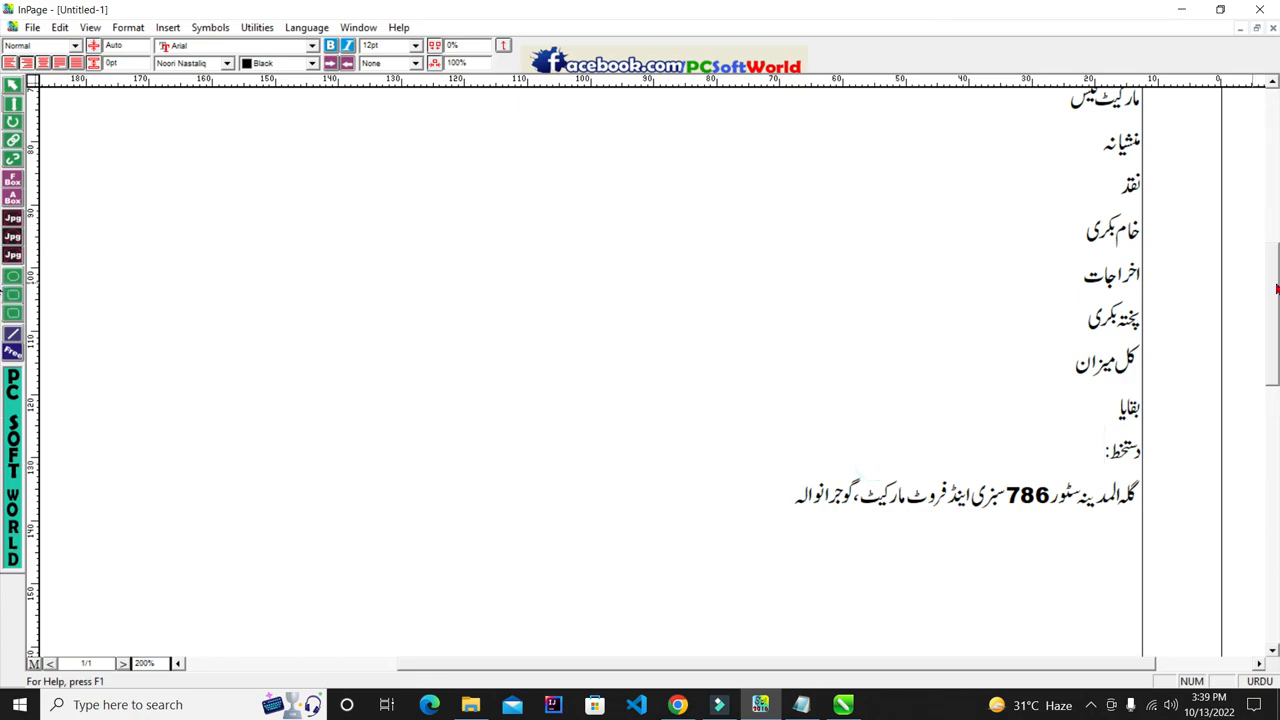
# - Copy the whole bill text box with the Selection tool and switch to CorelDRAW
pyautogui.moveTo(1273, 243); pyautogui.dragTo(1276, 175)
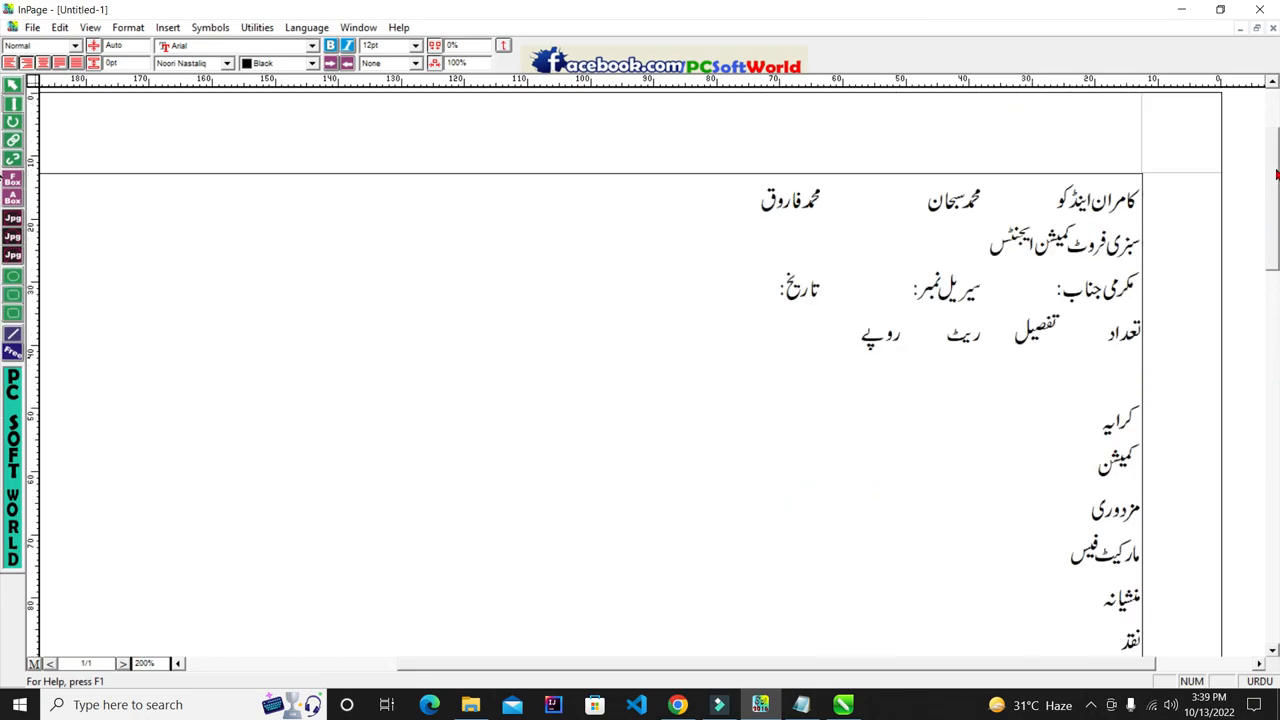
pyautogui.click(14, 84)
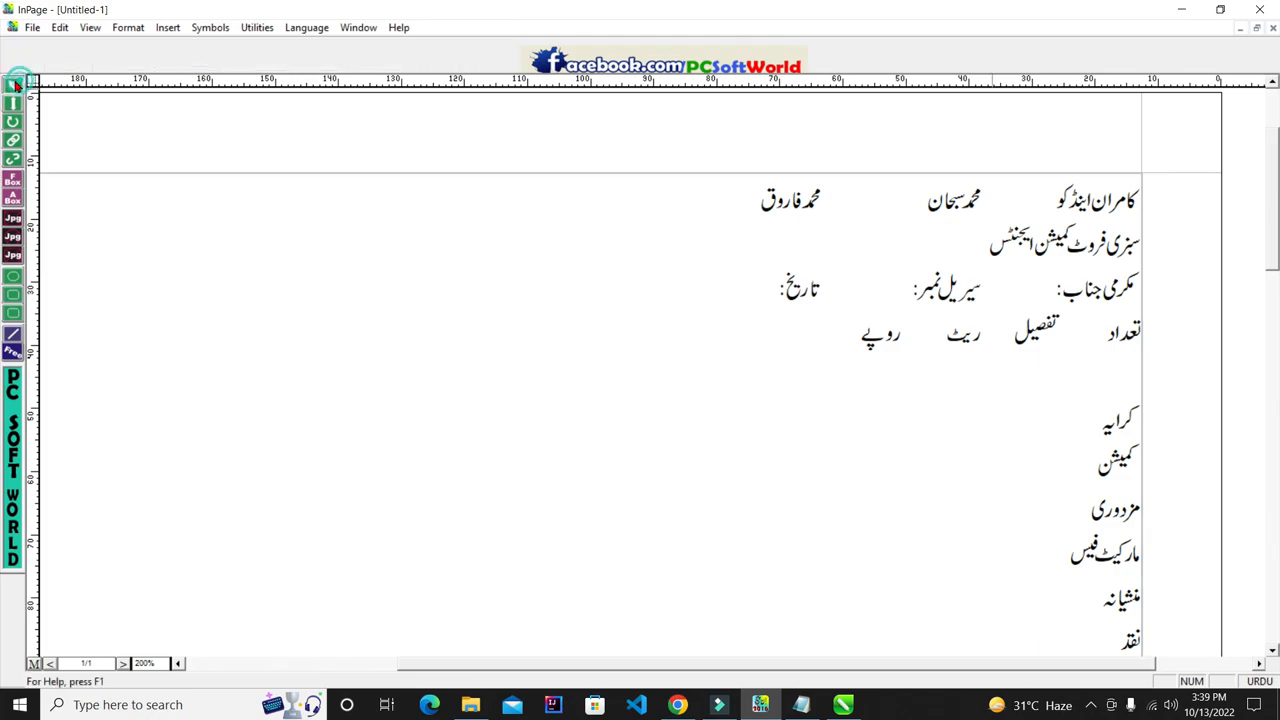
pyautogui.click(507, 346)
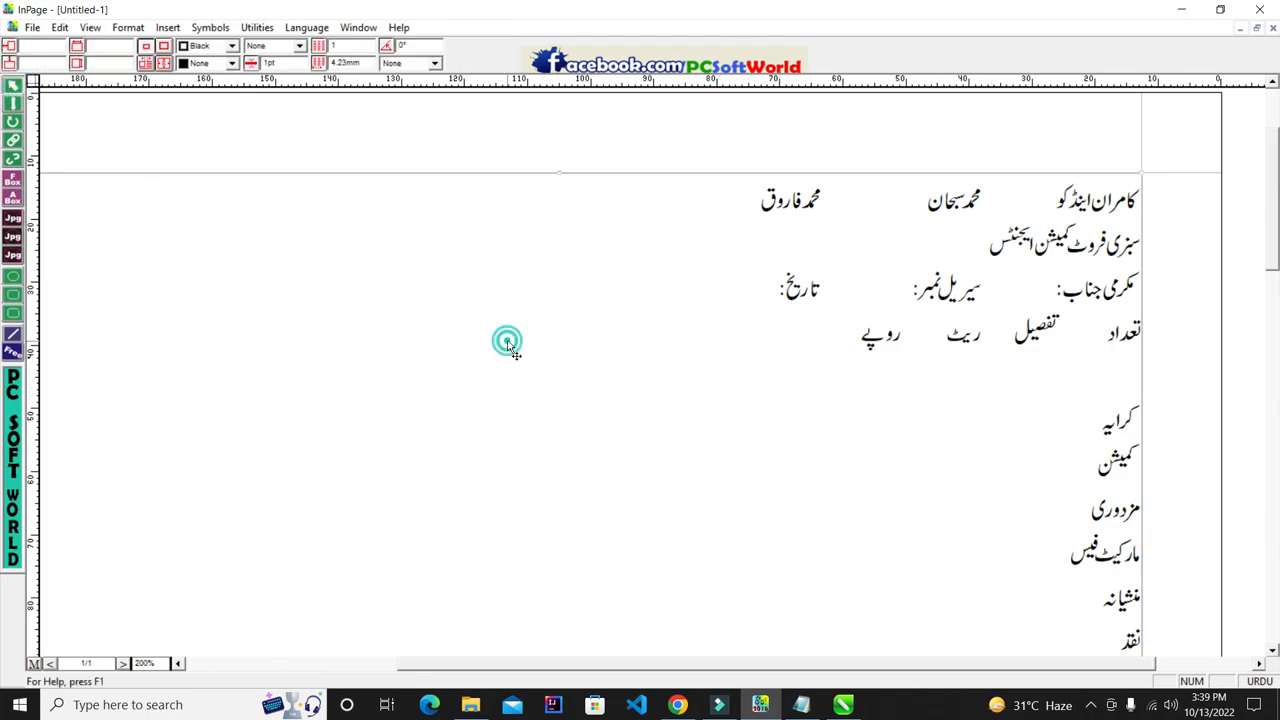
pyautogui.rightClick(507, 347)
pyautogui.click(571, 398)
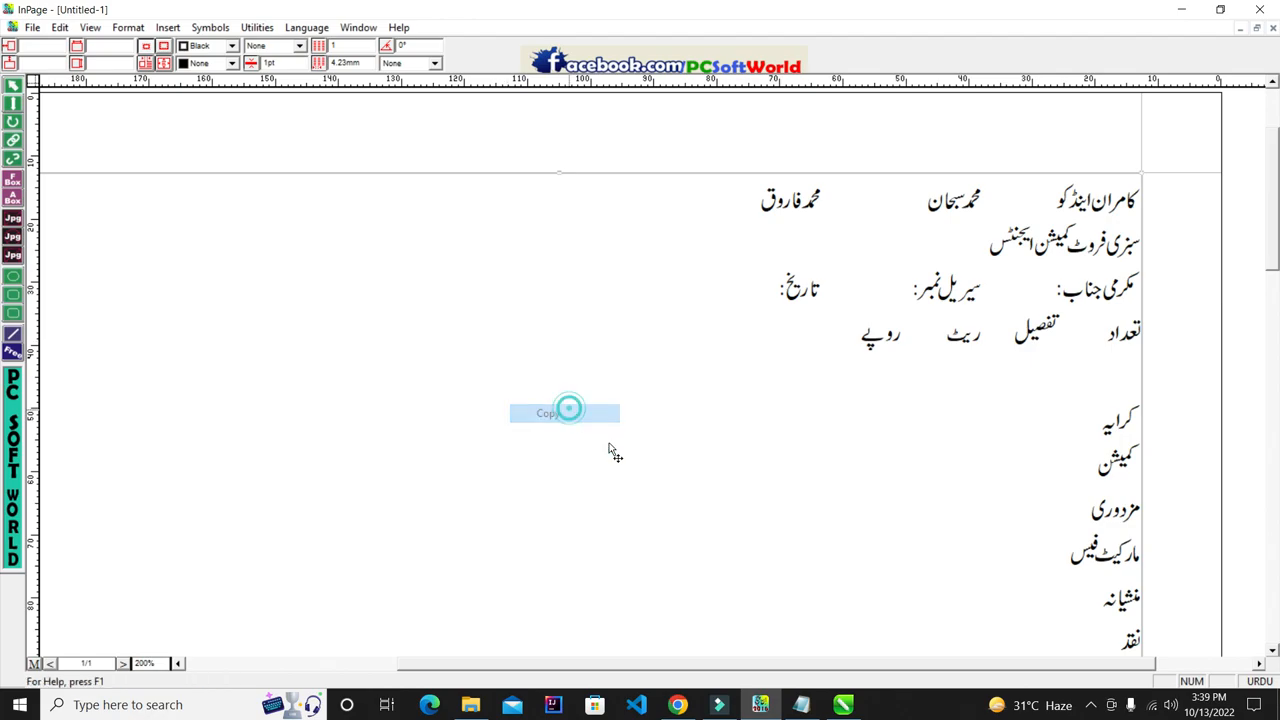
pyautogui.click(848, 707)
pyautogui.scroll(-1, 640, 177)
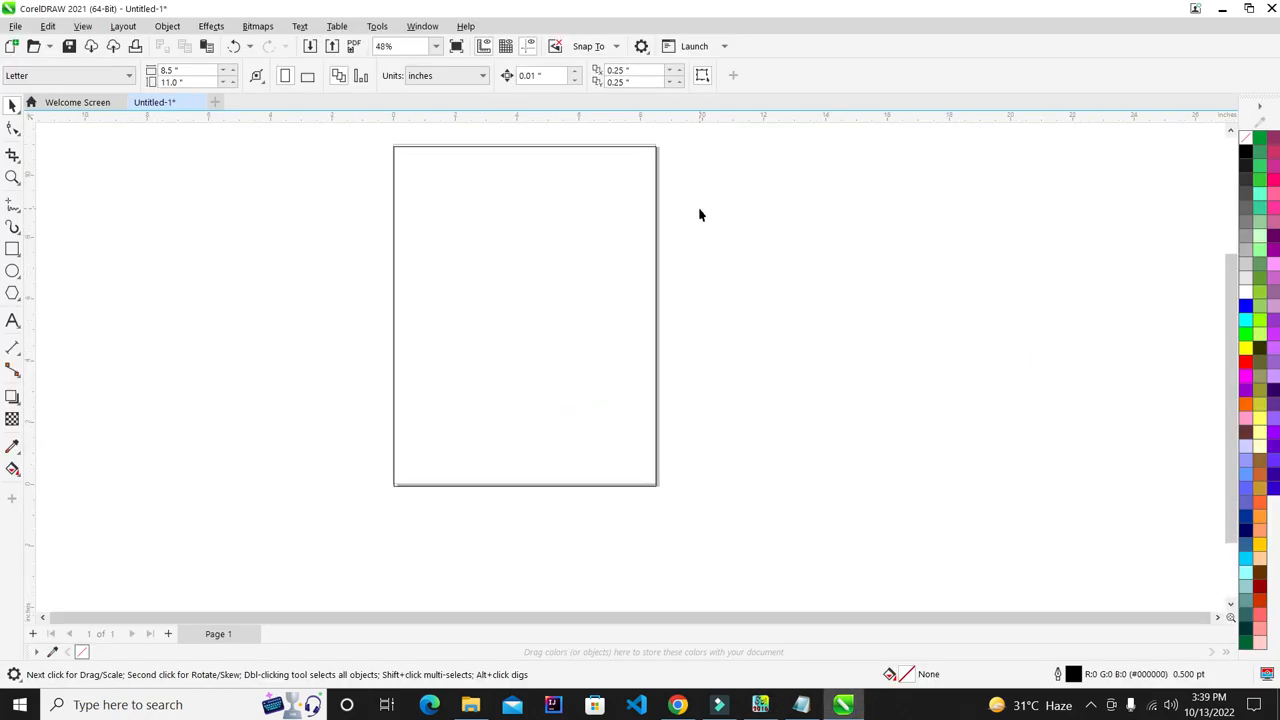
# - Paste the Urdu bill onto the CorelDRAW canvas, zoom to the pasted group, and return to InPage
pyautogui.rightClick(743, 208)
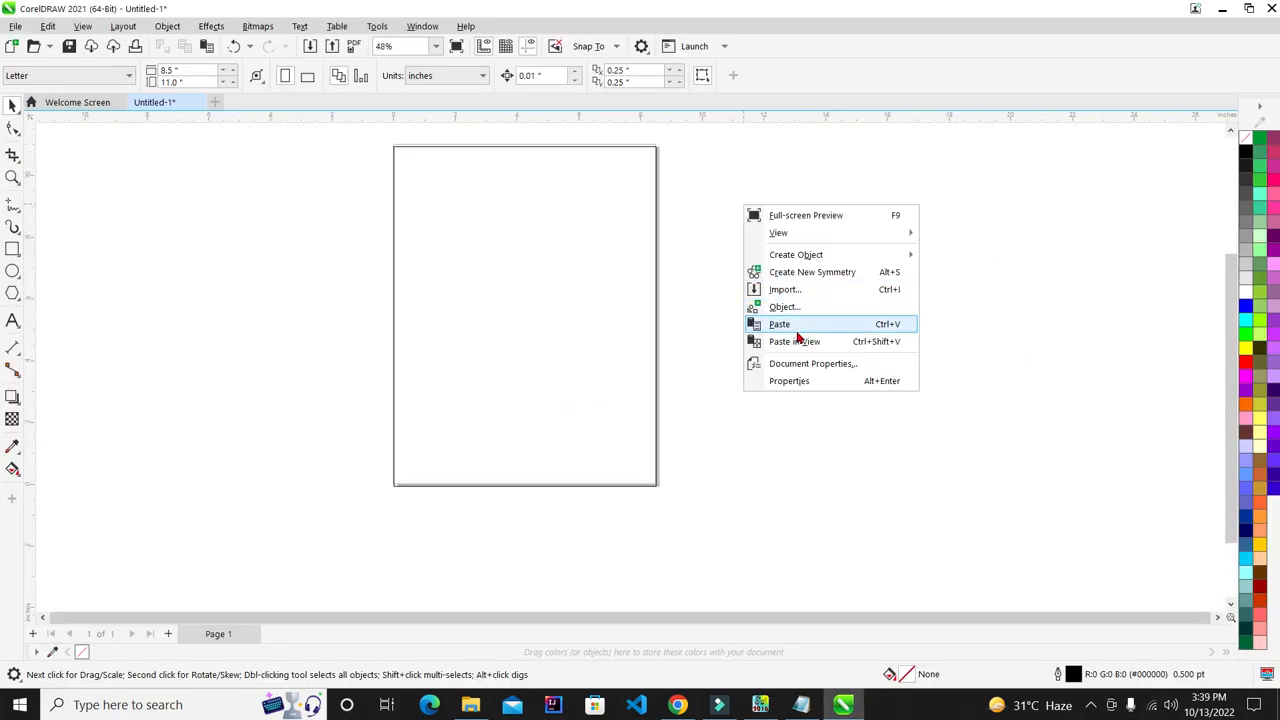
pyautogui.click(796, 324)
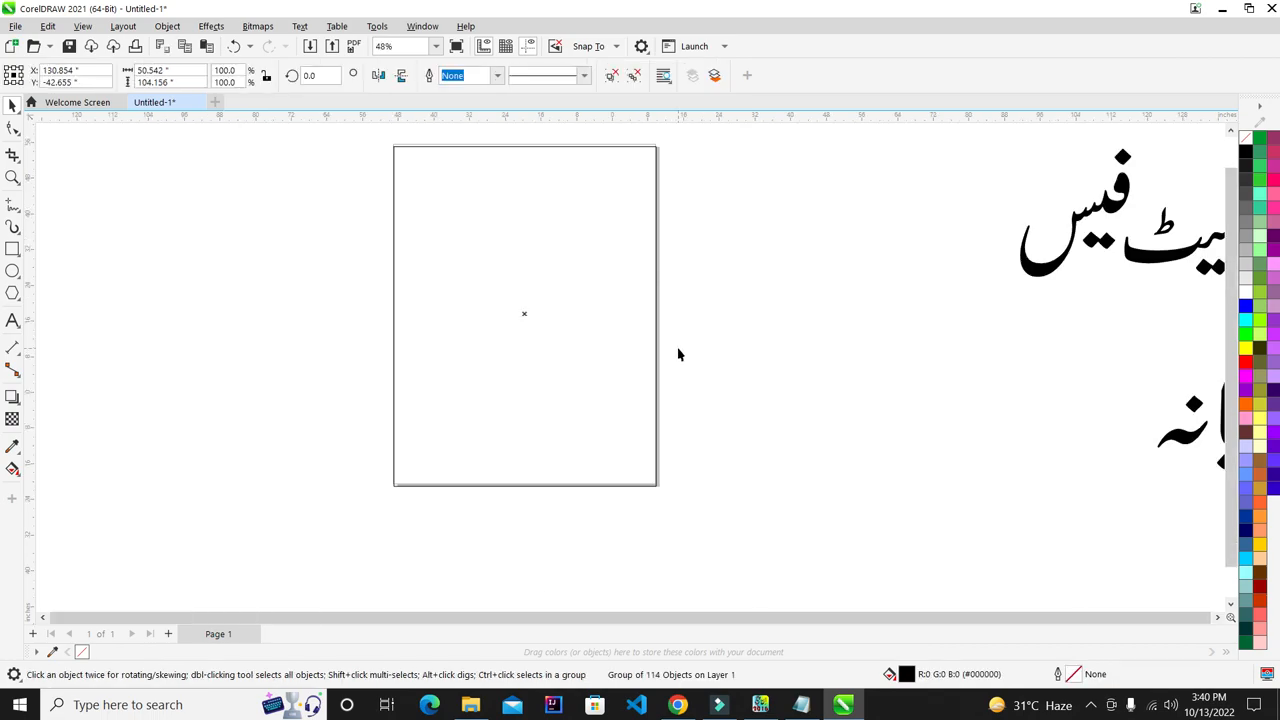
pyautogui.hotkey('shift', 'F2')
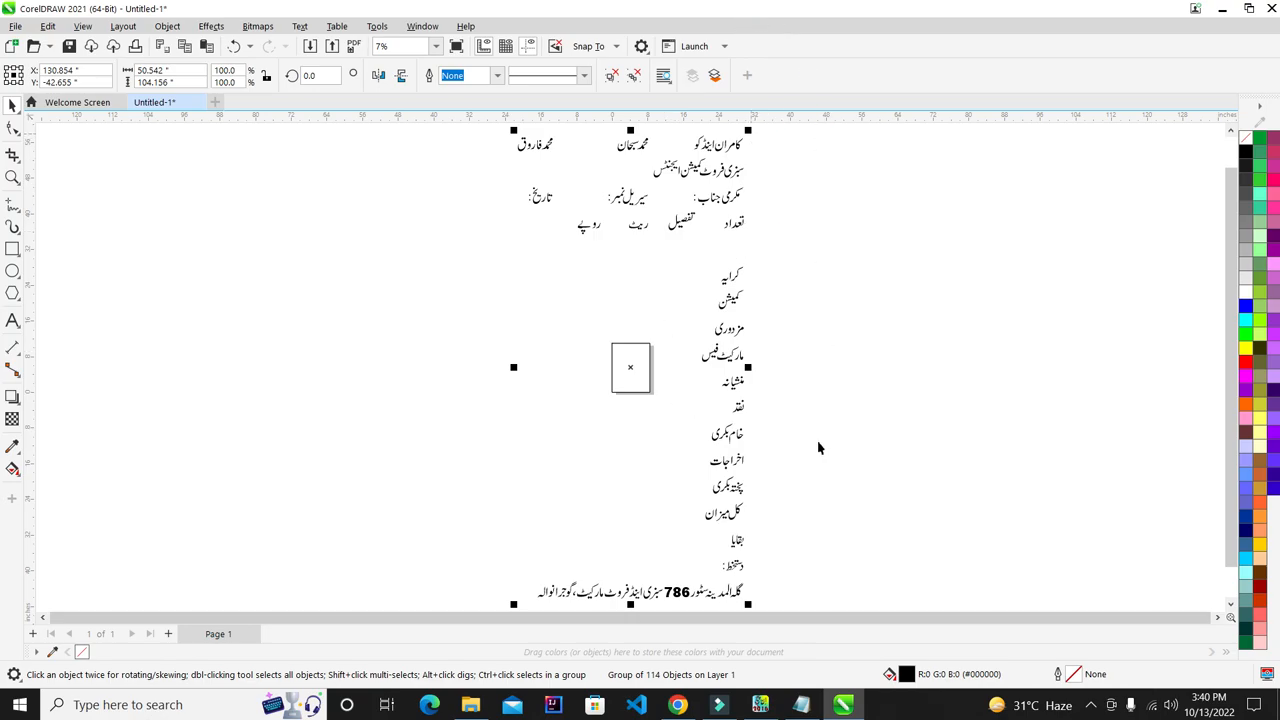
pyautogui.click(760, 704)
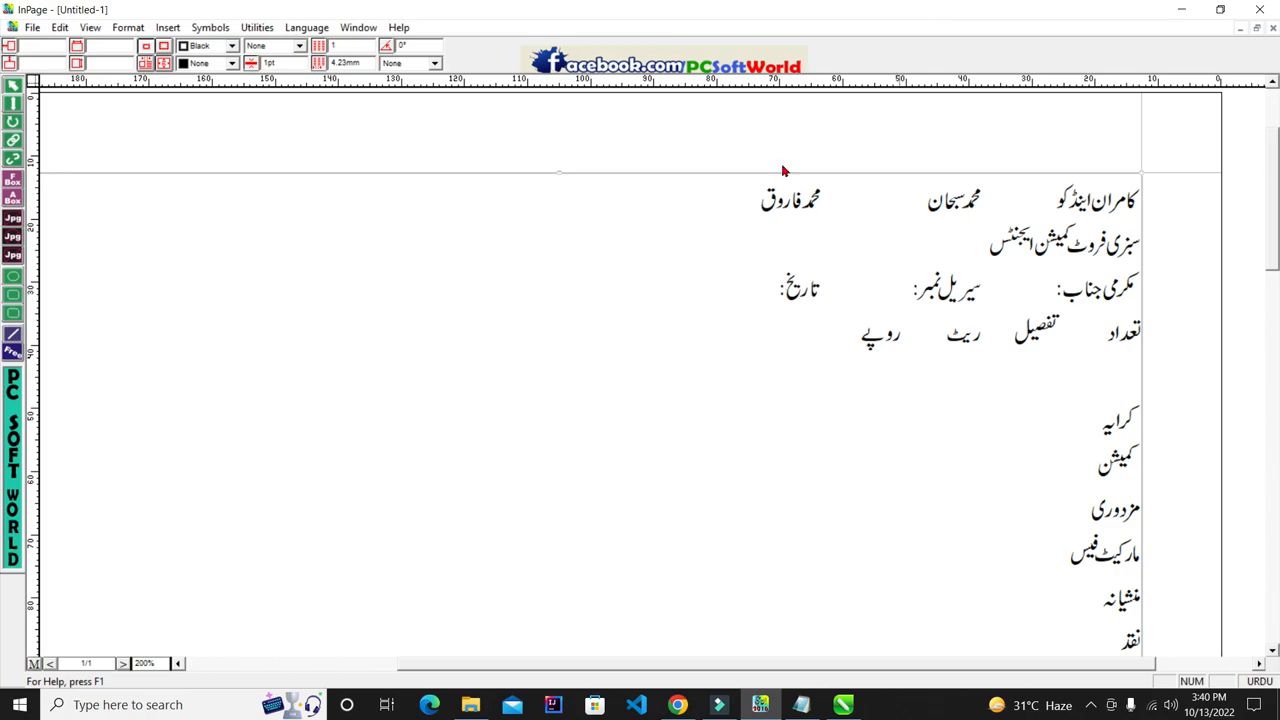
# - Set the firm name heading in the Aseer font, after trying Aasaar and Aasaar Bold
pyautogui.click(13, 103)
pyautogui.moveTo(1056, 200); pyautogui.dragTo(1153, 204)
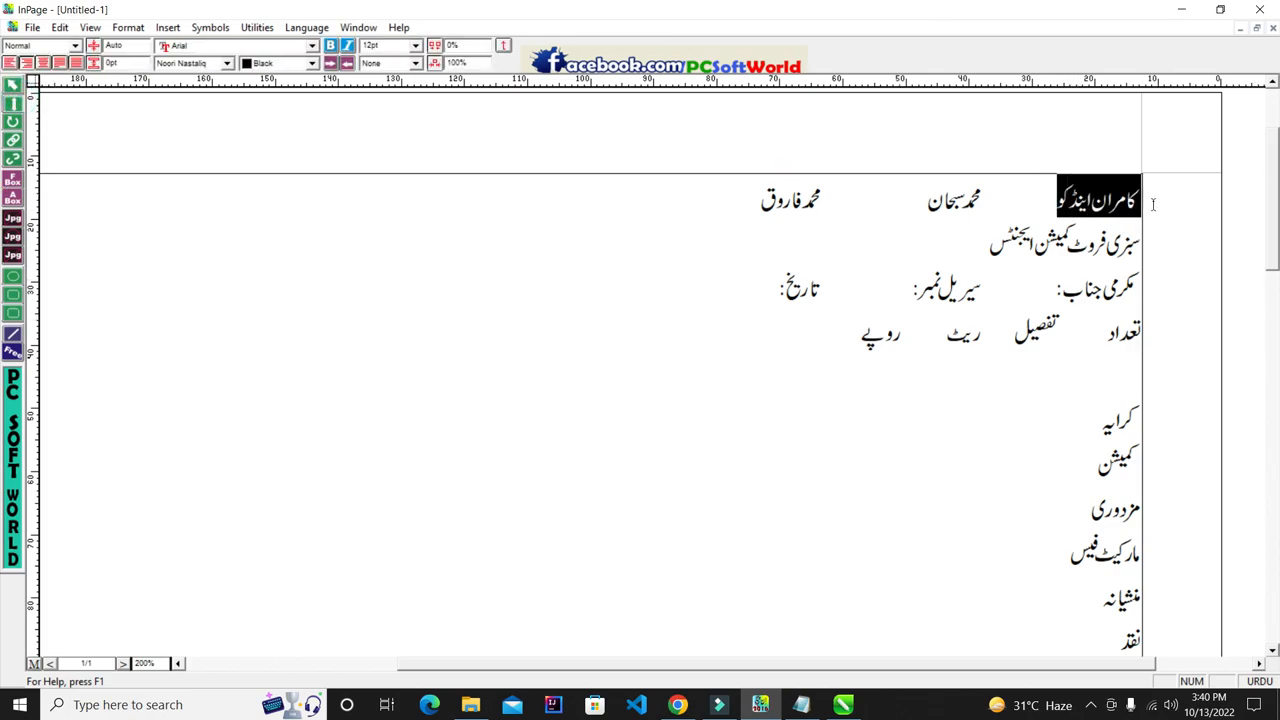
pyautogui.click(227, 63)
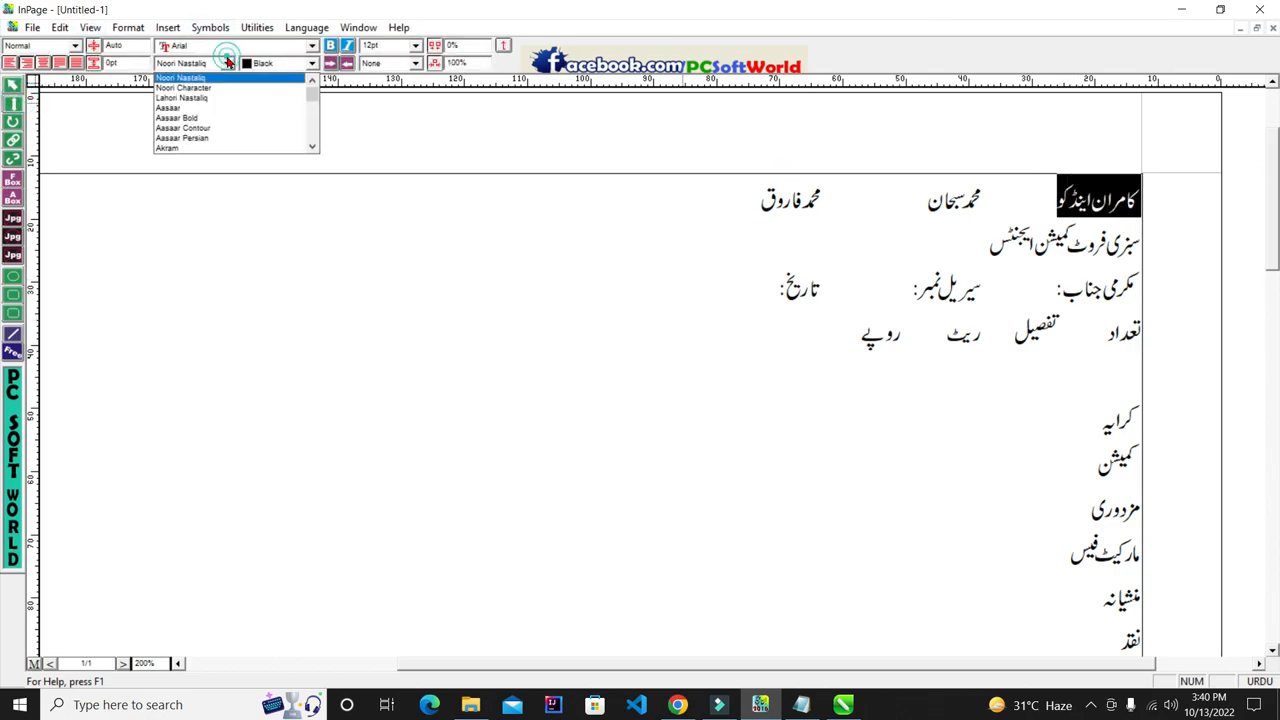
pyautogui.click(191, 107)
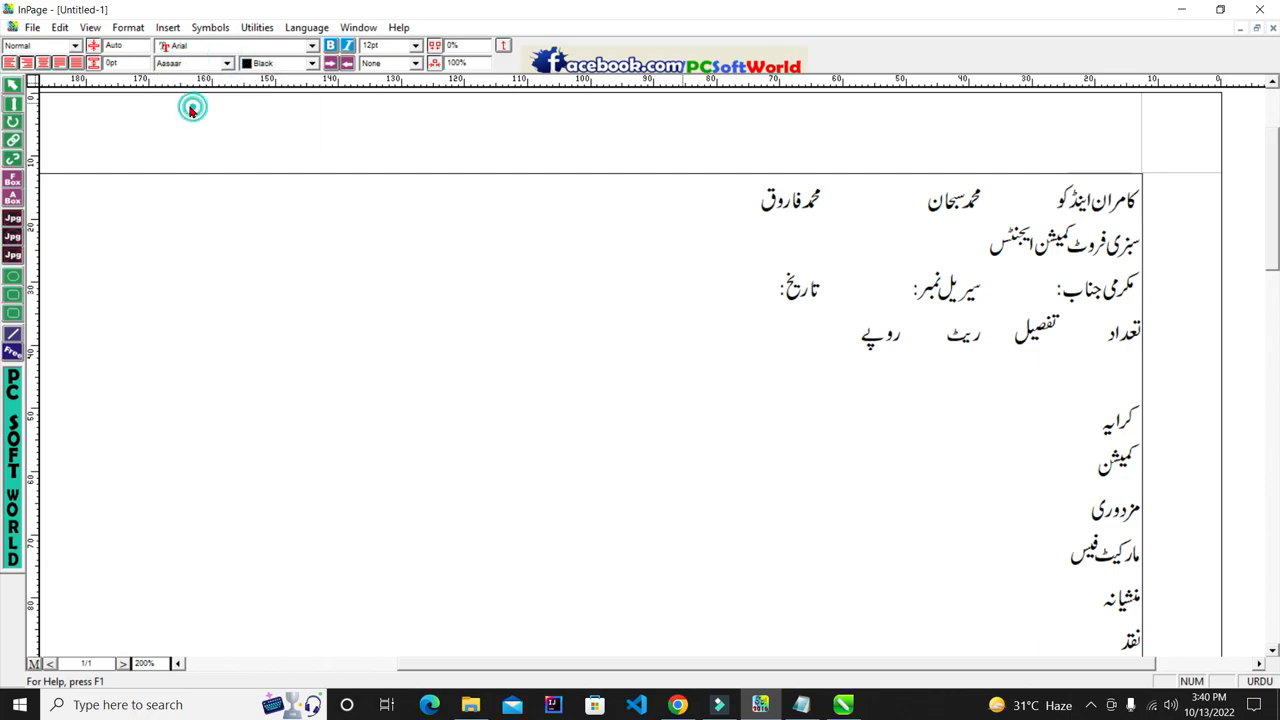
pyautogui.click(227, 63)
pyautogui.click(220, 87)
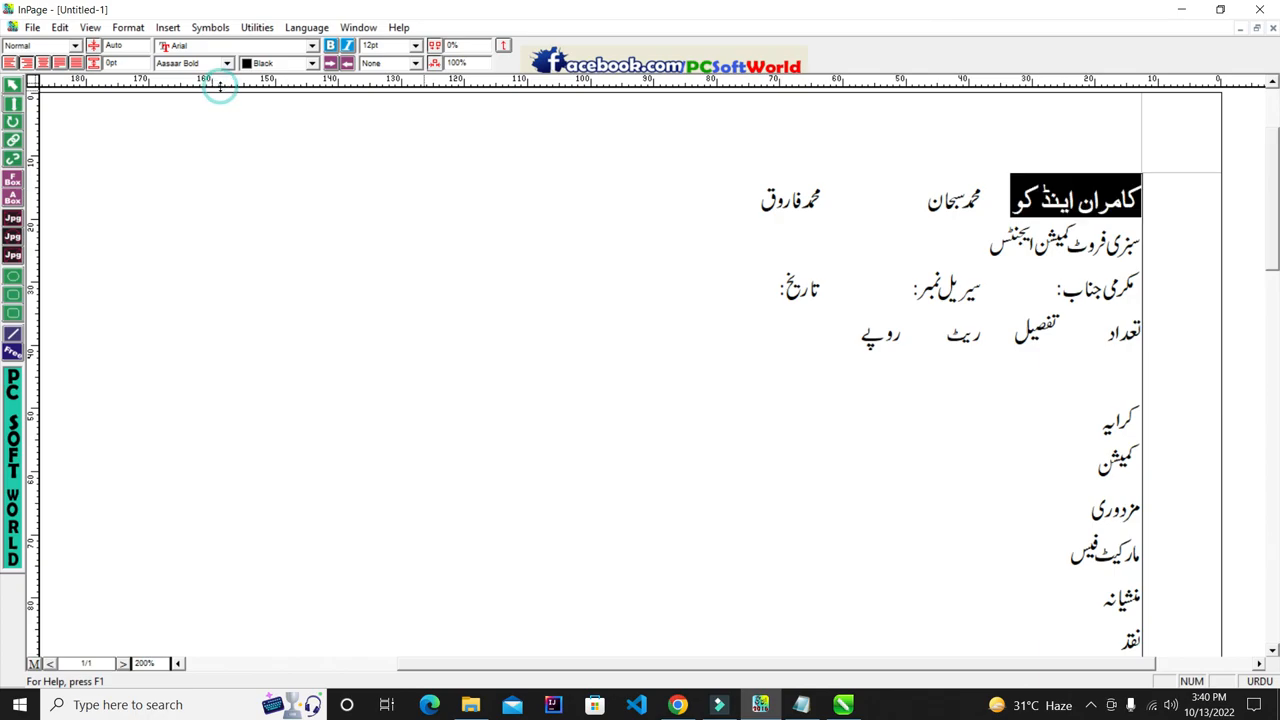
pyautogui.click(228, 63)
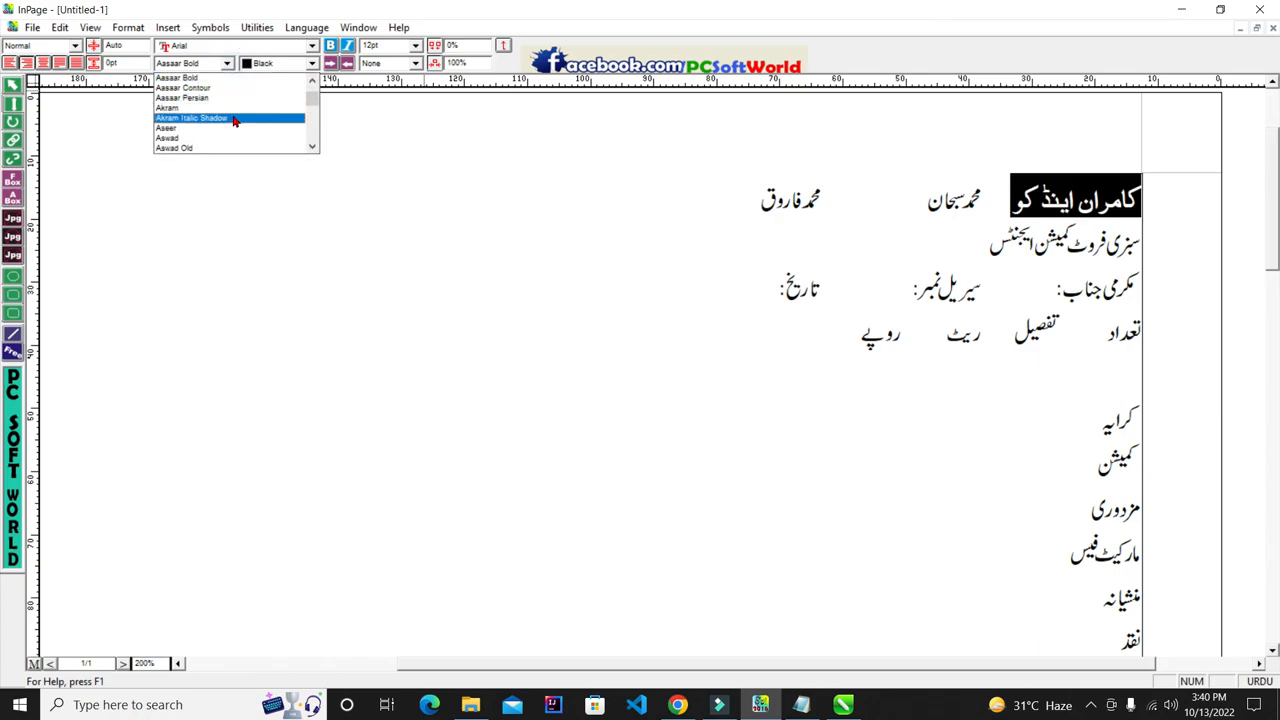
pyautogui.click(232, 129)
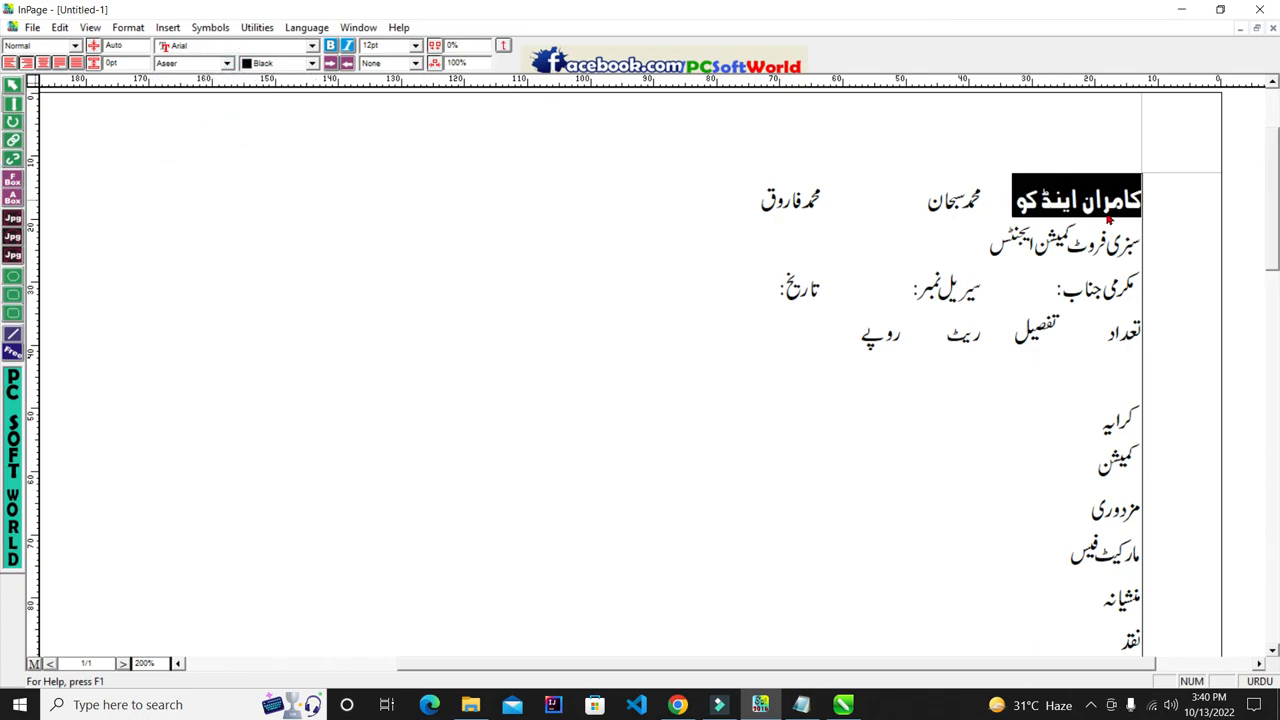
# - Set the business line سبزی فروٹ کمیشن ایجنٹس in Aasaar Bold
pyautogui.moveTo(928, 238); pyautogui.dragTo(1140, 240)
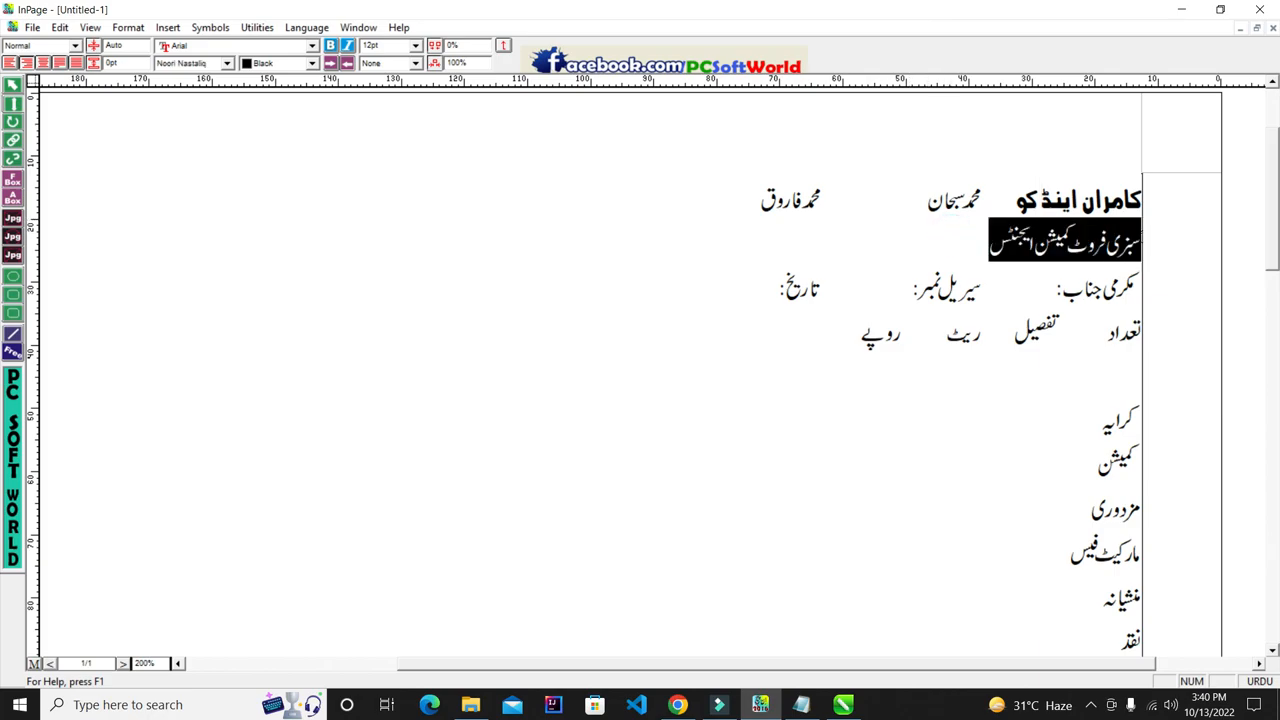
pyautogui.click(227, 63)
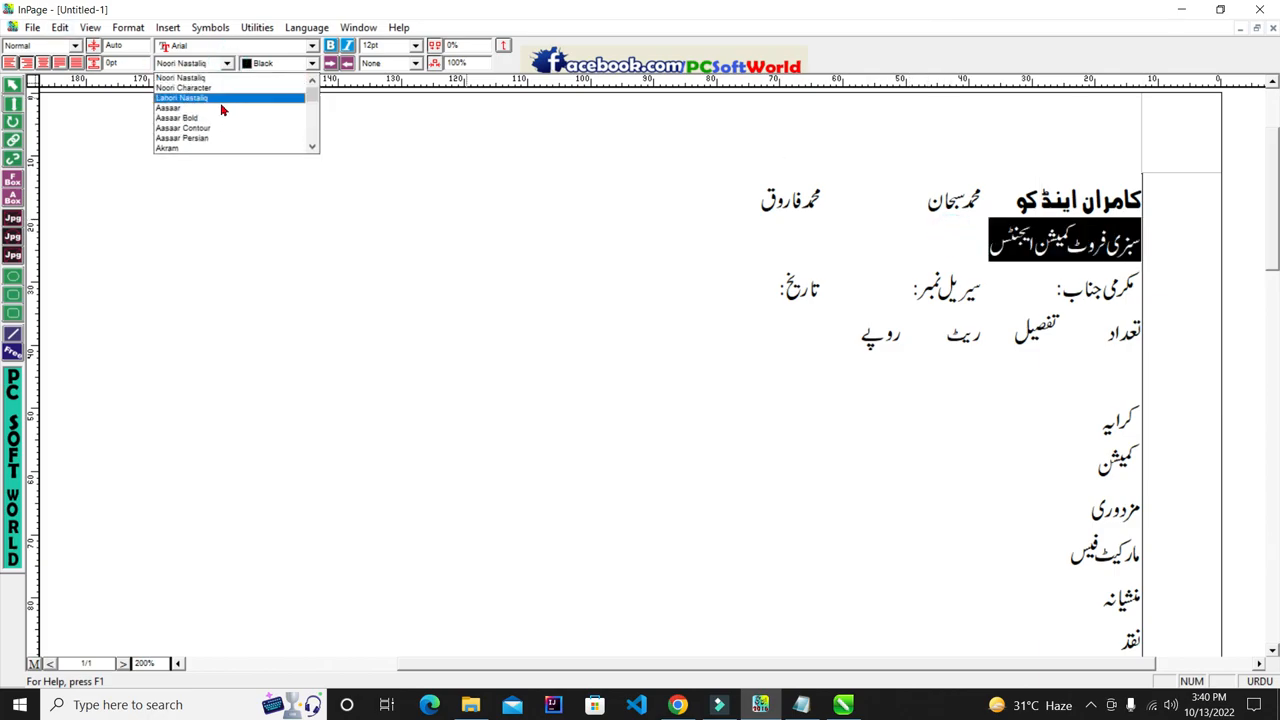
pyautogui.click(222, 88)
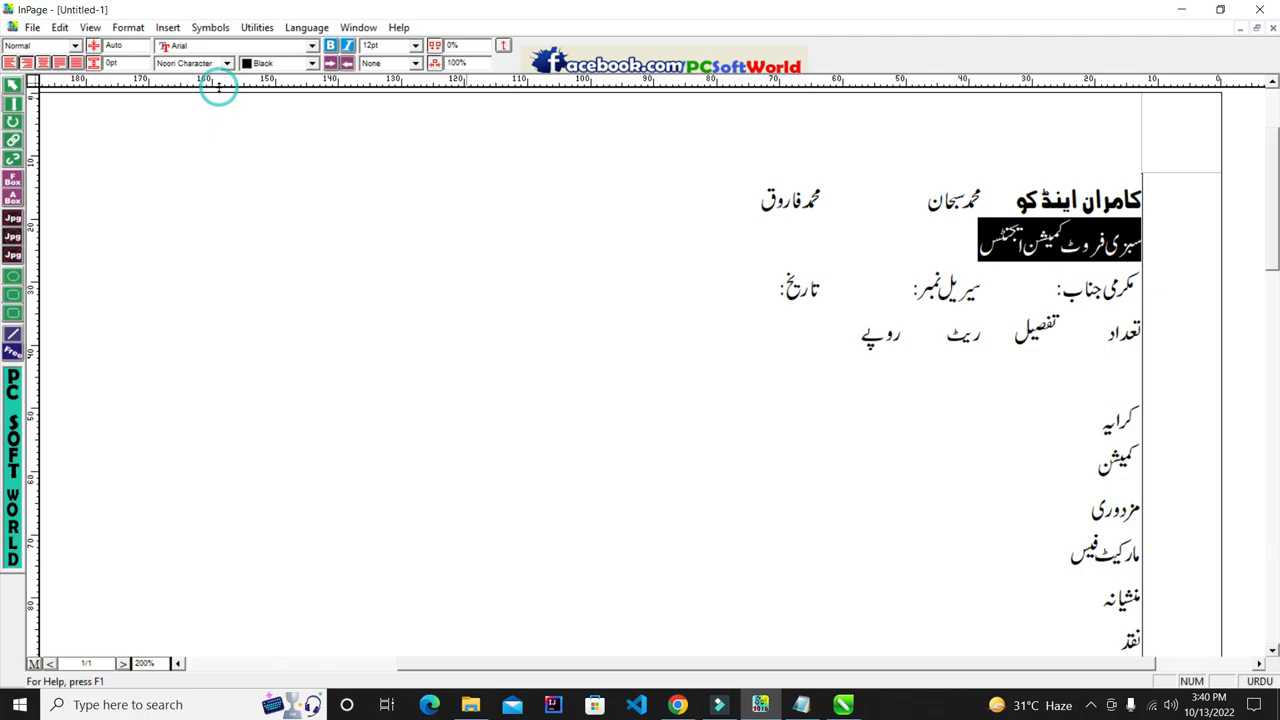
pyautogui.click(223, 64)
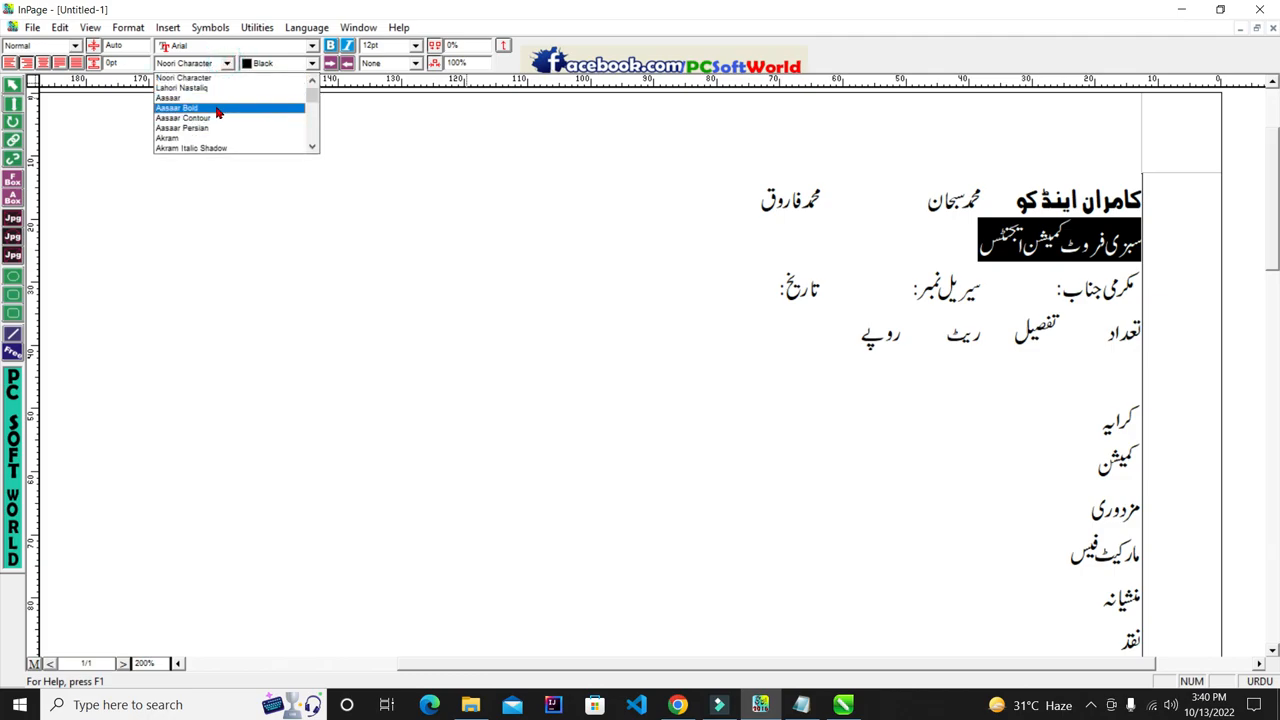
pyautogui.click(216, 107)
pyautogui.click(910, 227)
pyautogui.moveTo(860, 238); pyautogui.dragTo(1043, 263)
pyautogui.click(896, 248)
pyautogui.click(1043, 263)
pyautogui.click(960, 200)
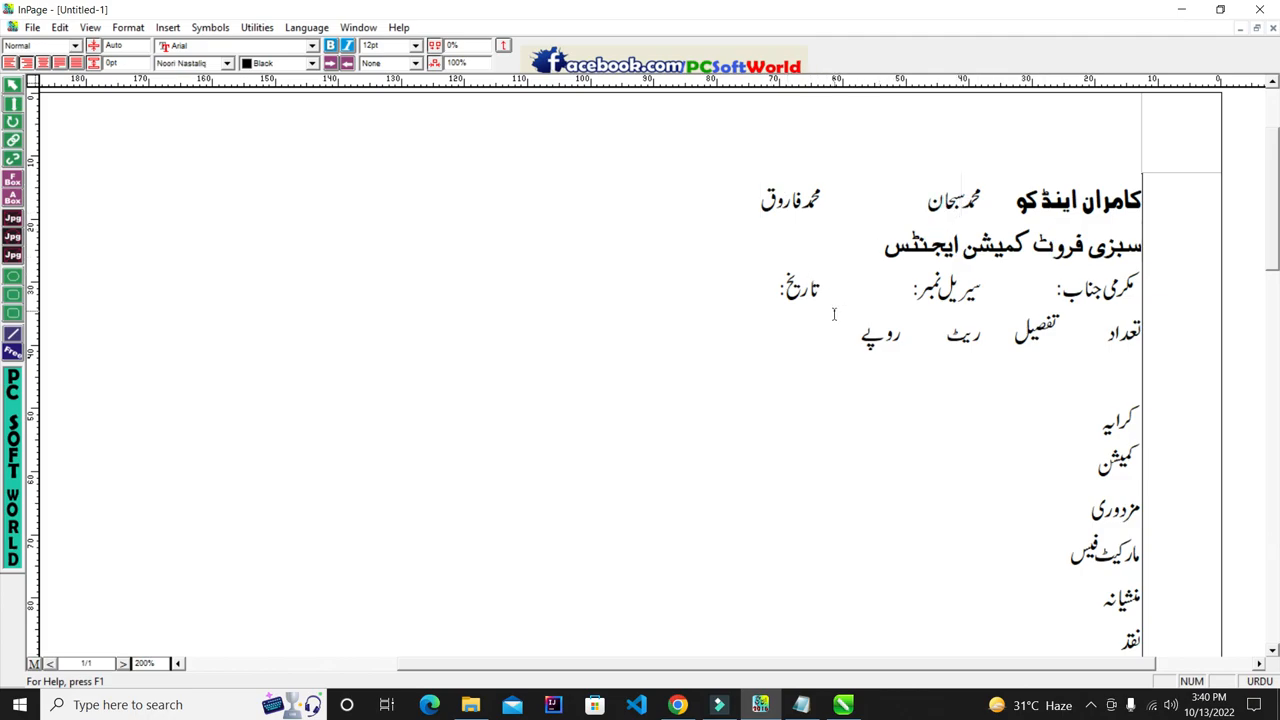
# - Copy the updated bill text frame and paste it into the CorelDRAW drawing
pyautogui.click(12, 90)
pyautogui.rightClick(740, 264)
pyautogui.click(666, 336)
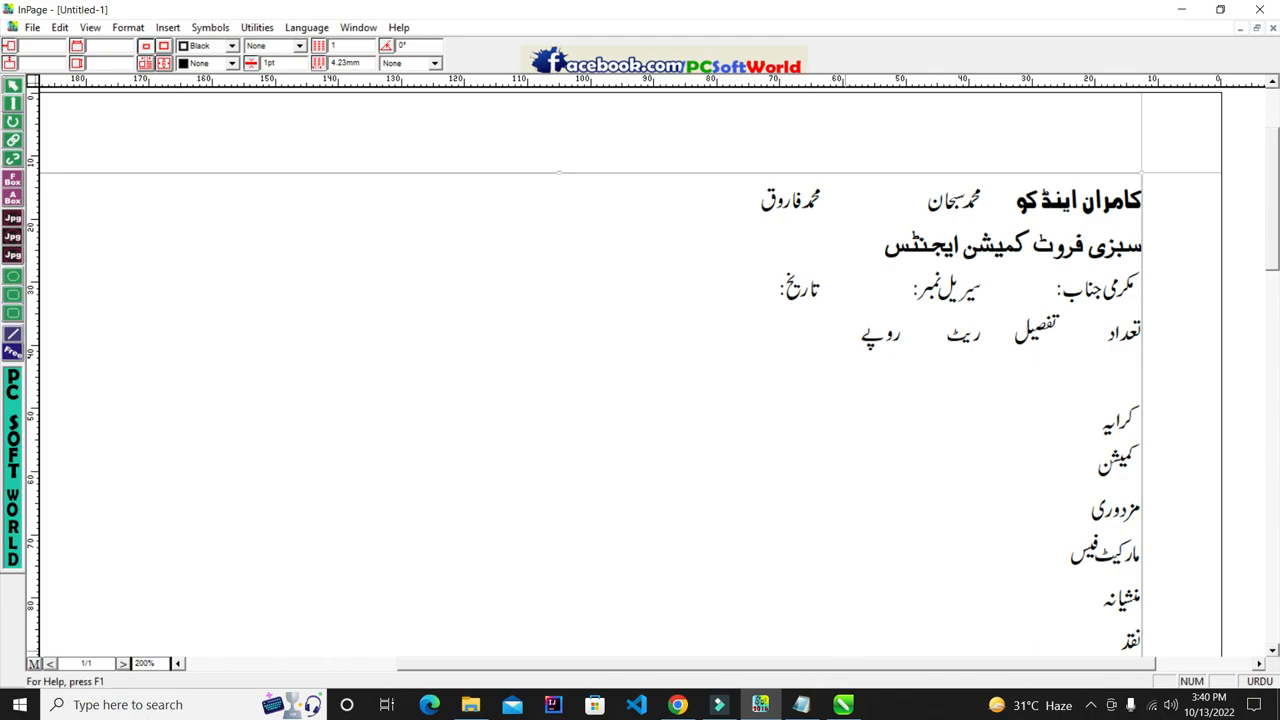
pyautogui.click(843, 704)
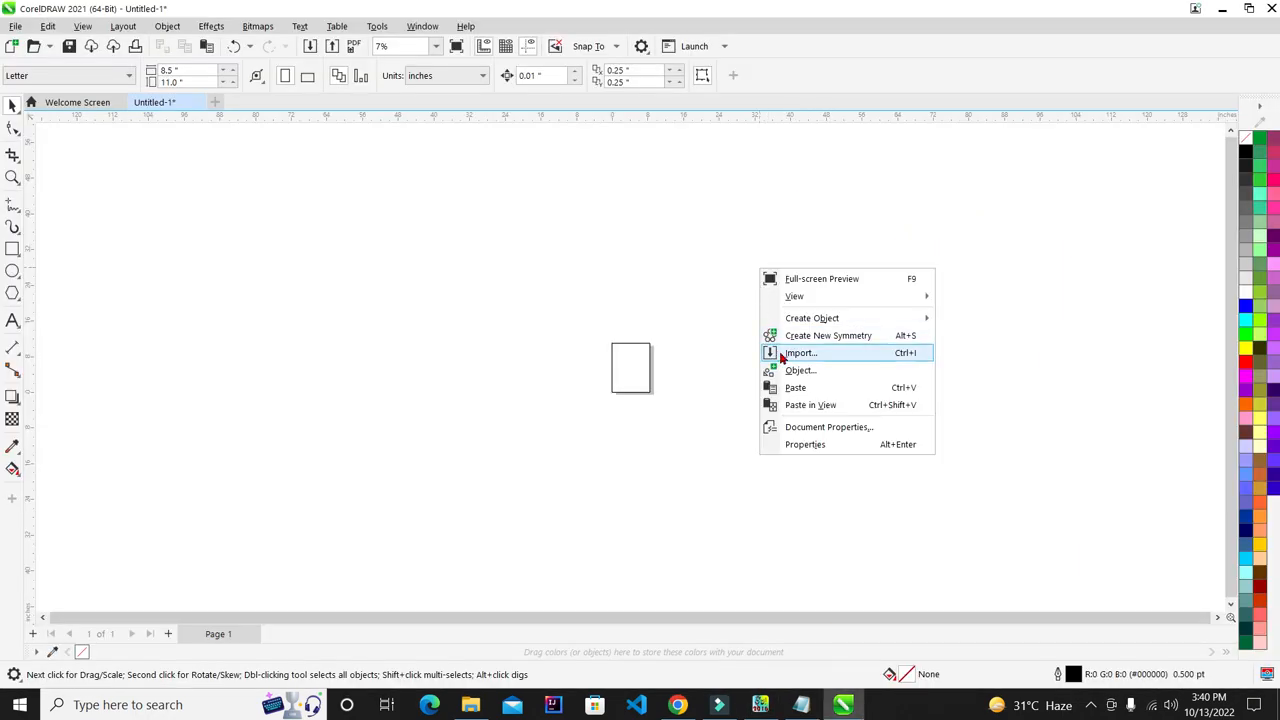
pyautogui.click(795, 387)
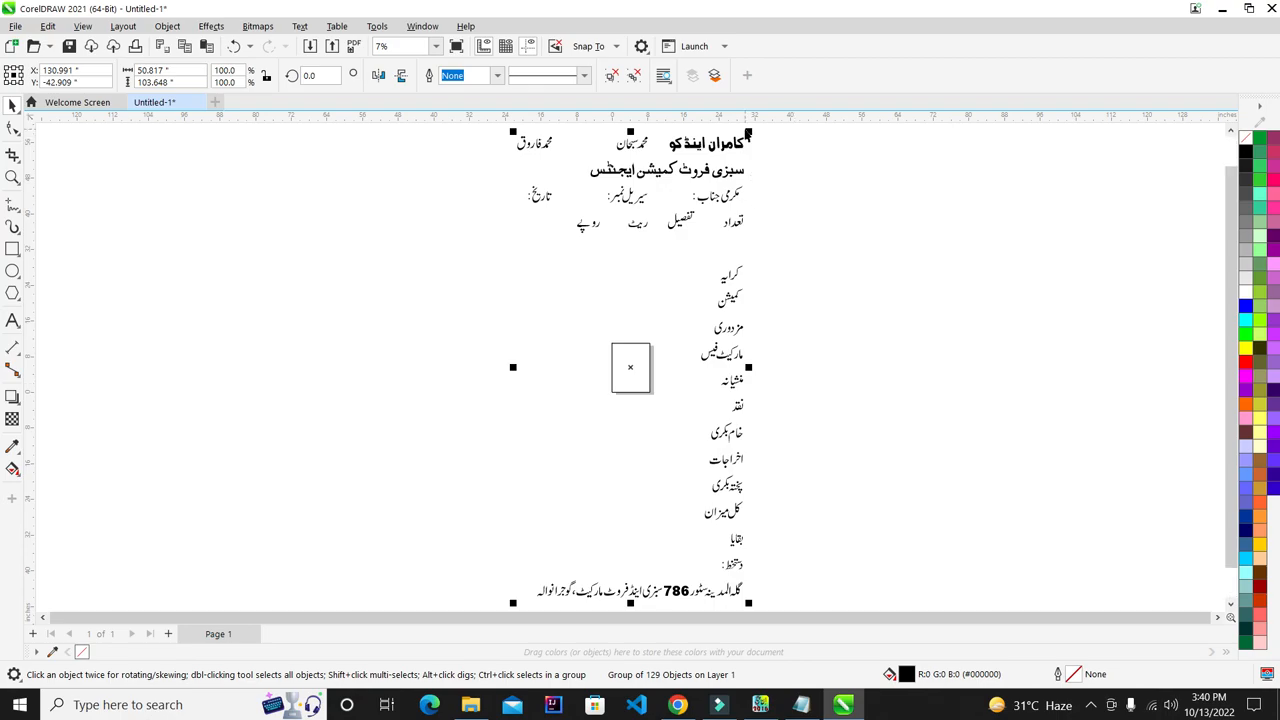
# - Scale the pasted bill group up to fill the Letter page
pyautogui.moveTo(749, 132); pyautogui.dragTo(666, 371)
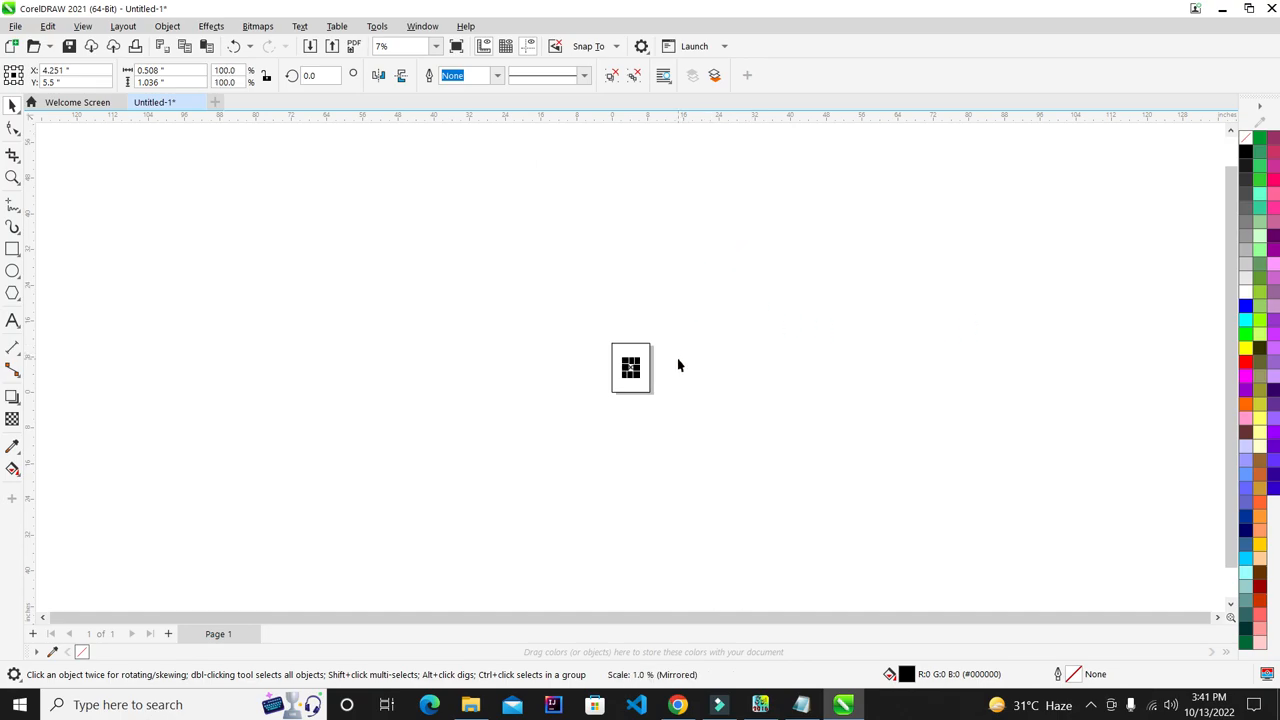
pyautogui.hotkey('shift', 'F4')
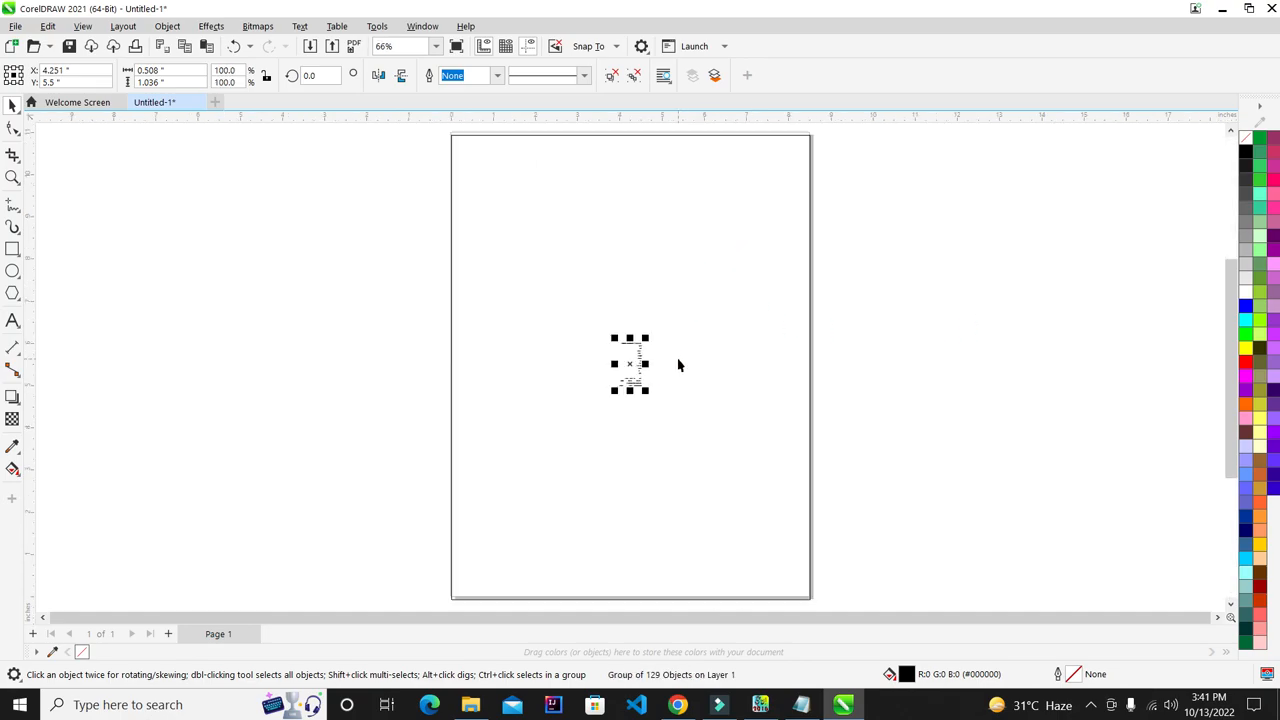
pyautogui.moveTo(648, 341)
pyautogui.mouseDown()
pyautogui.moveTo(797, 237)
pyautogui.moveTo(822, 203)
pyautogui.mouseUp()
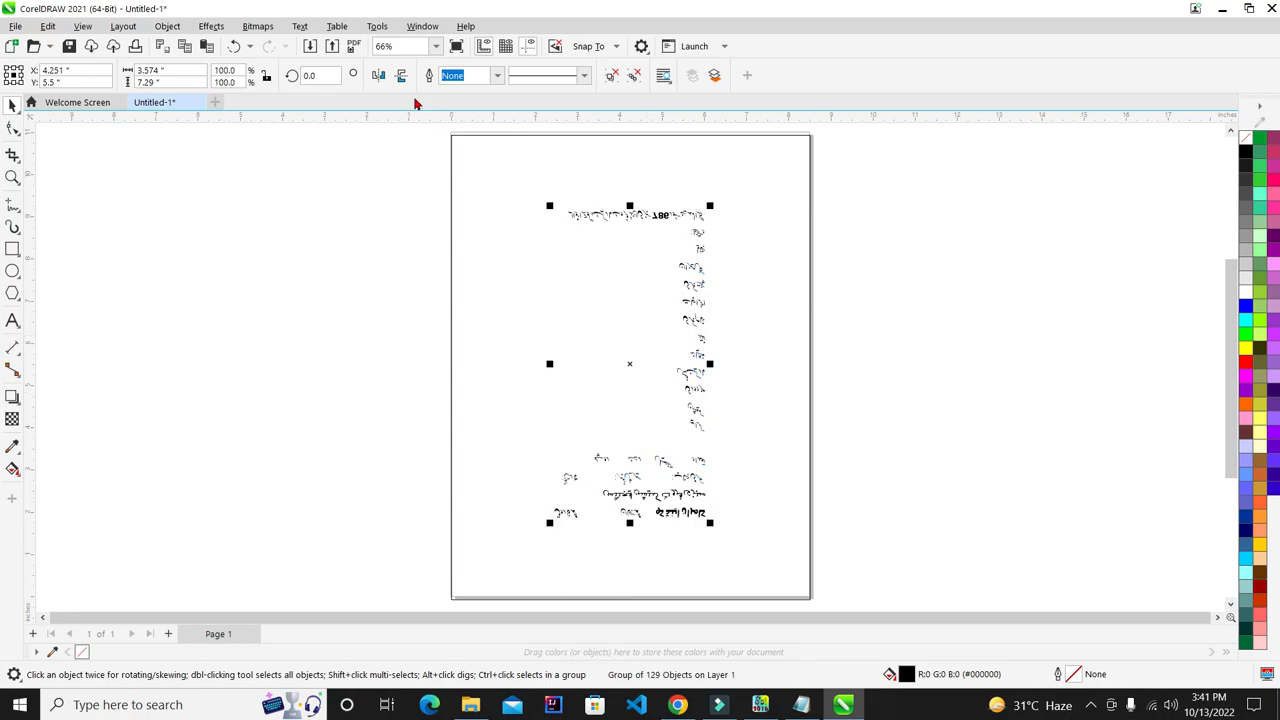
# - Rotate the bill group 180° and mirror it horizontally and vertically, then move it off the page
pyautogui.click(377, 79)
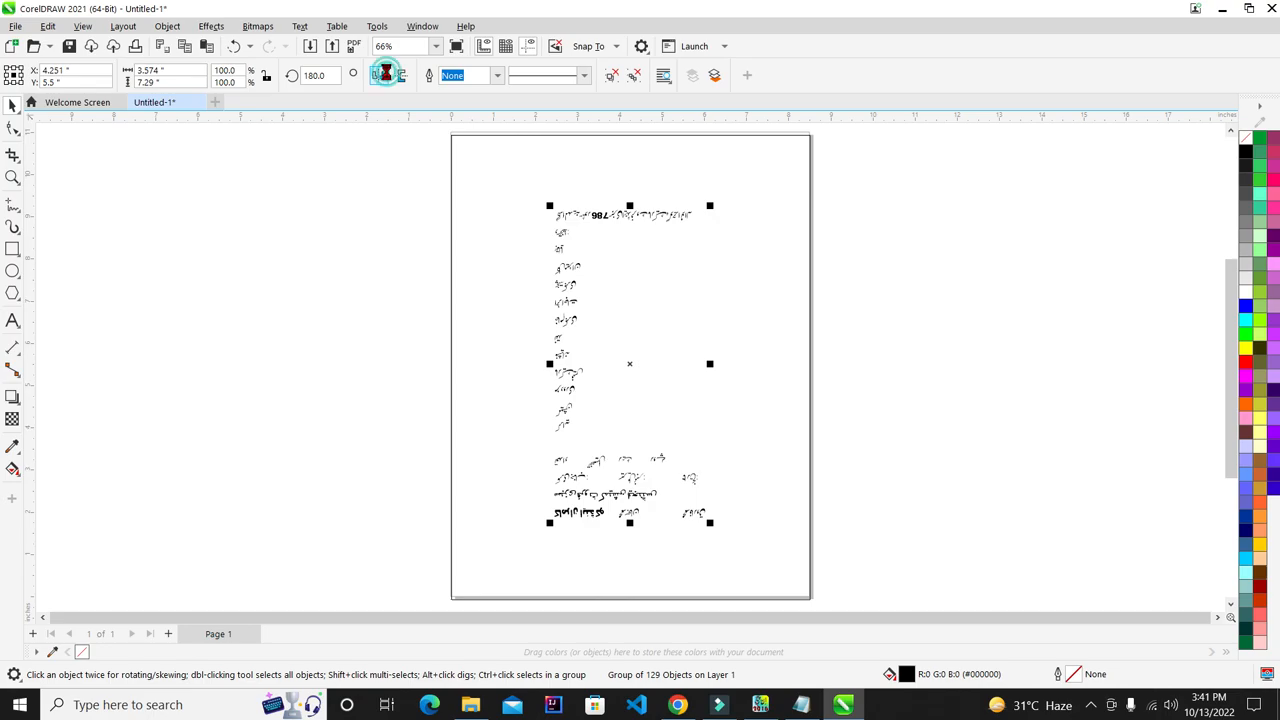
pyautogui.click(384, 79)
pyautogui.click(397, 78)
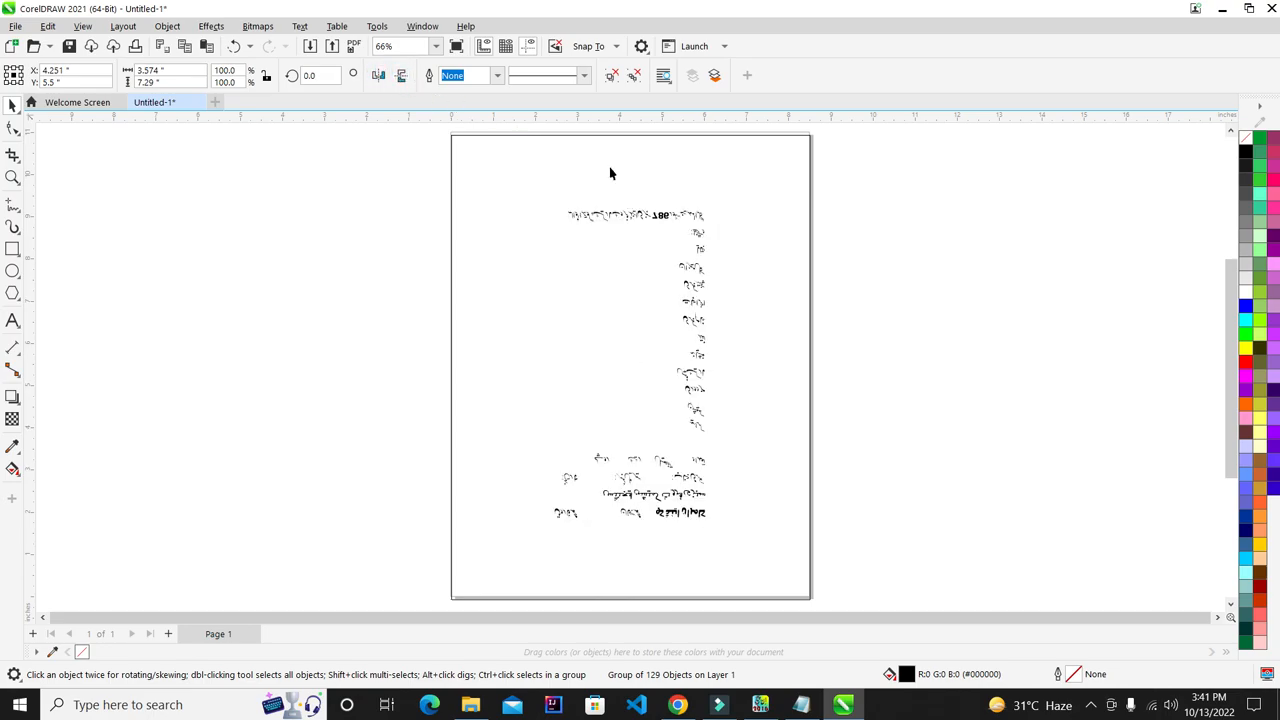
pyautogui.click(915, 281)
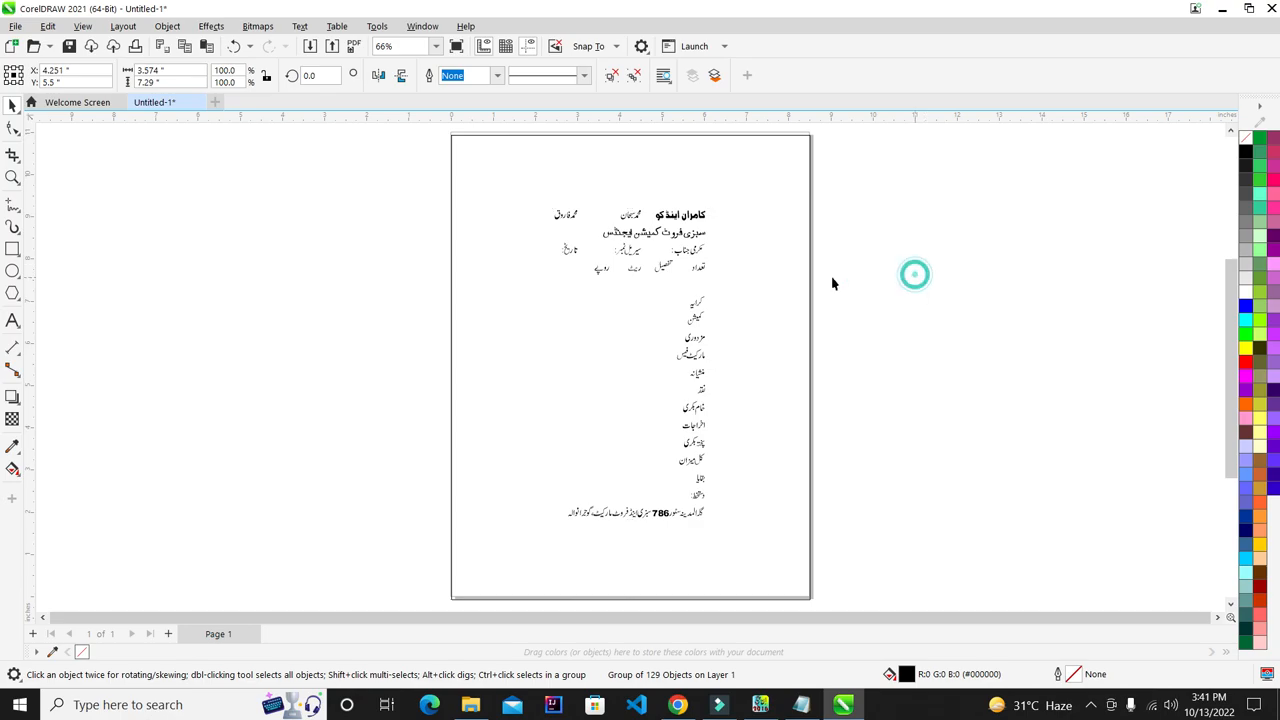
pyautogui.click(686, 240)
pyautogui.moveTo(684, 234); pyautogui.dragTo(998, 159)
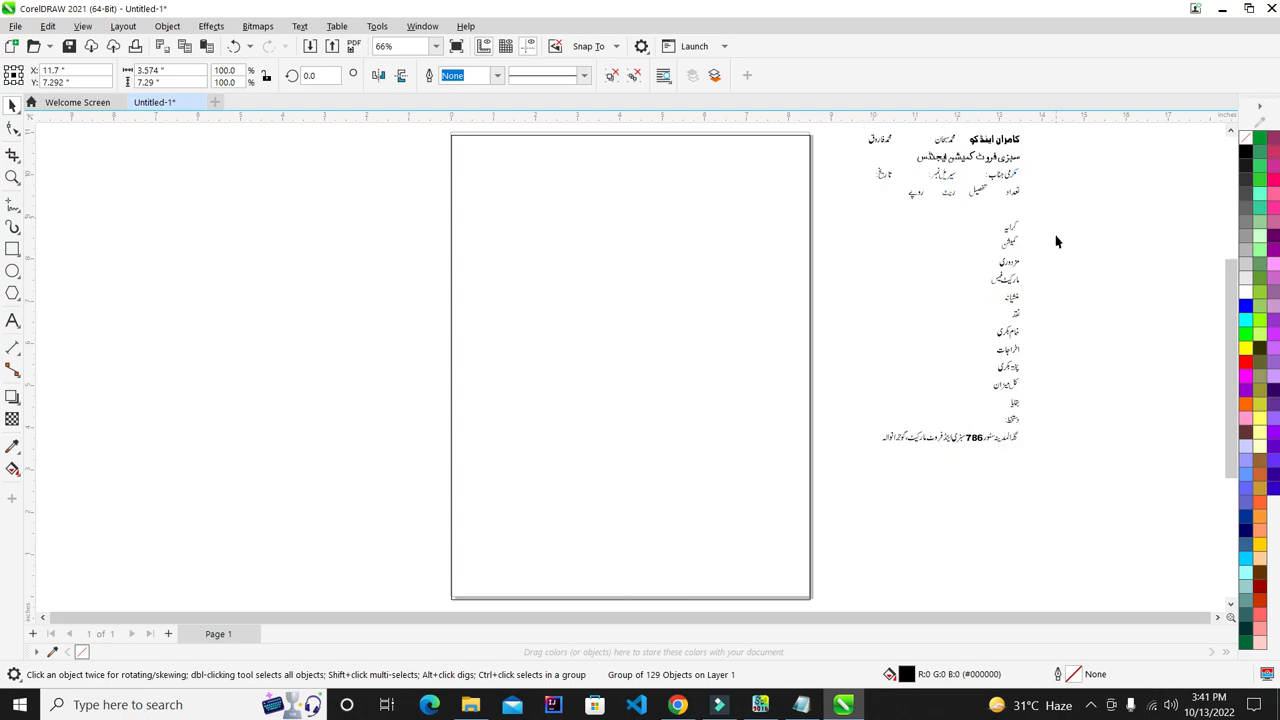
# - Deselect the bill group and operate the screen recorder's tray controls
pyautogui.click(1058, 242)
pyautogui.click(1088, 702)
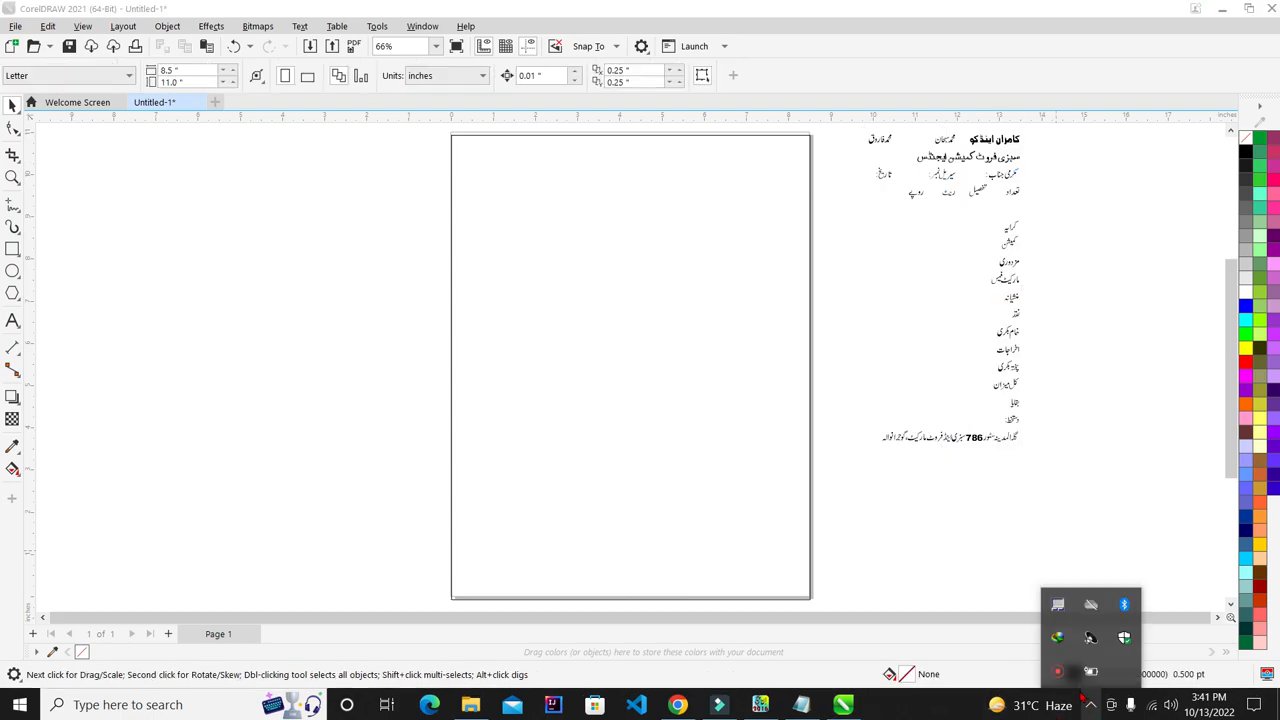
pyautogui.click(1084, 315)
pyautogui.click(1091, 705)
pyautogui.click(1057, 672)
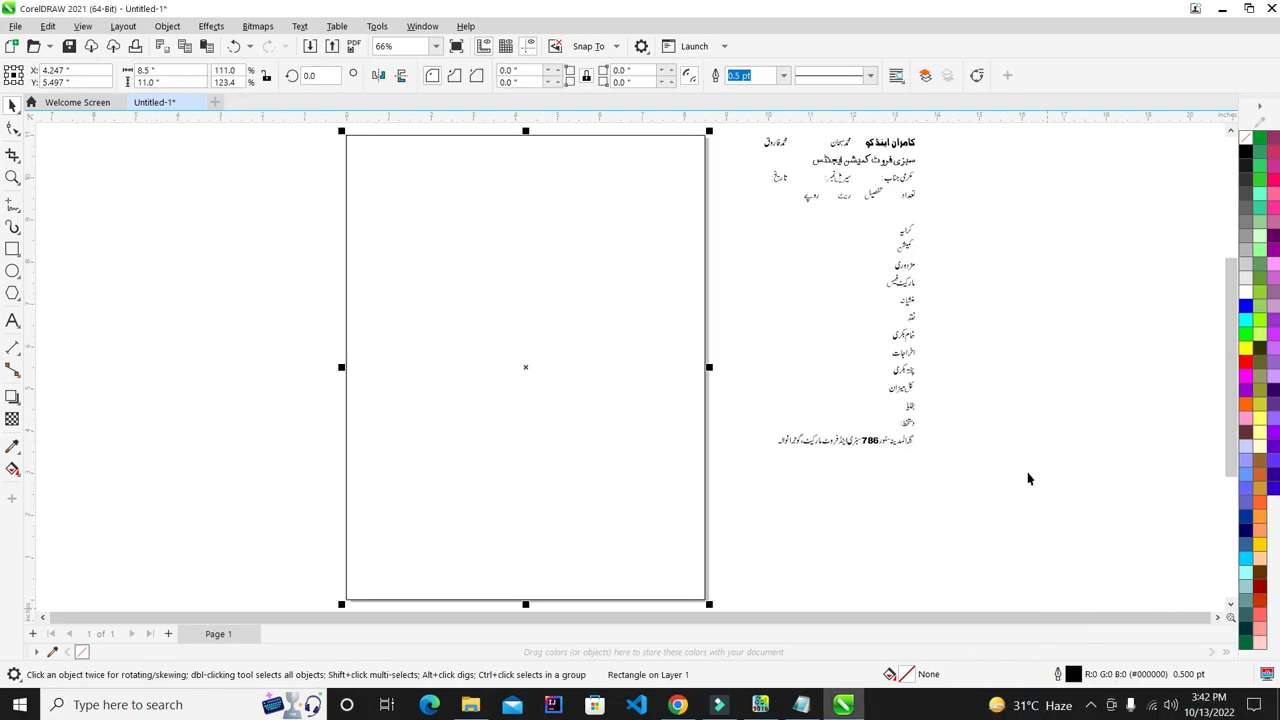
pyautogui.click(1021, 416)
# - Ungroup the bill text and marquee-select all letters of the bold firm-name heading
pyautogui.click(898, 143)
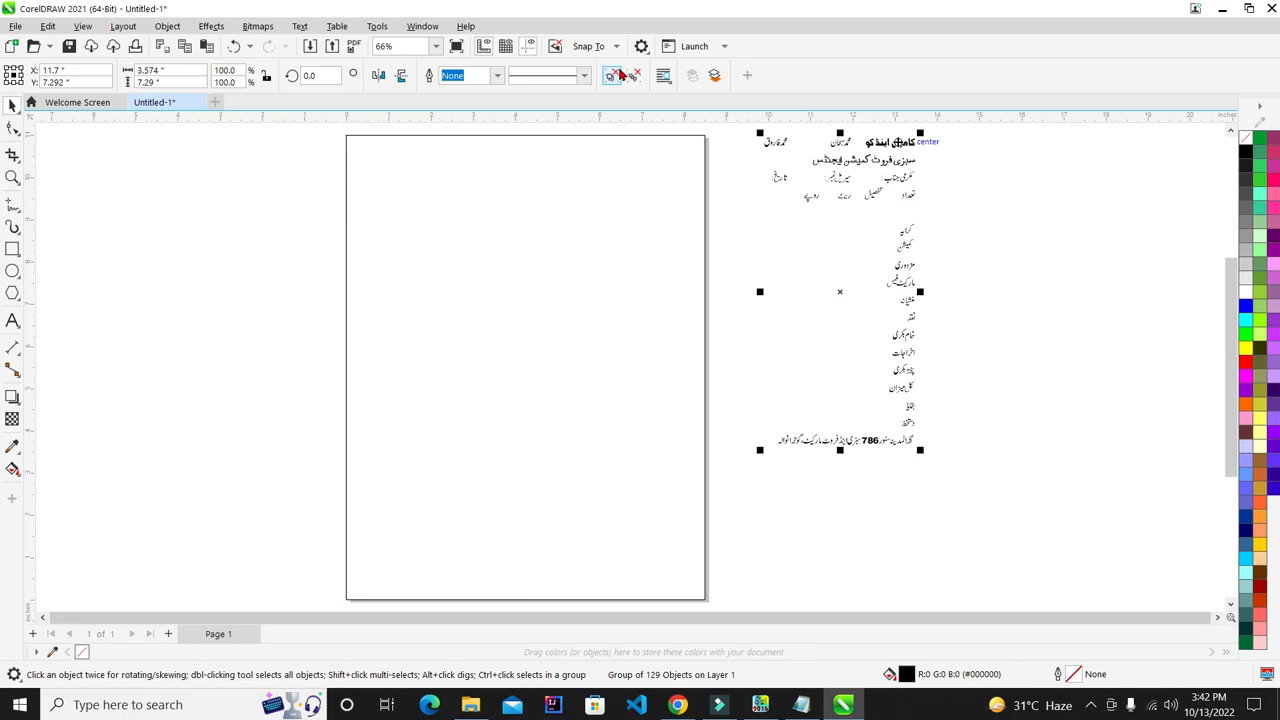
pyautogui.click(614, 79)
pyautogui.click(1014, 211)
pyautogui.scroll(-1, 829, 329)
pyautogui.scroll(1, 910, 171)
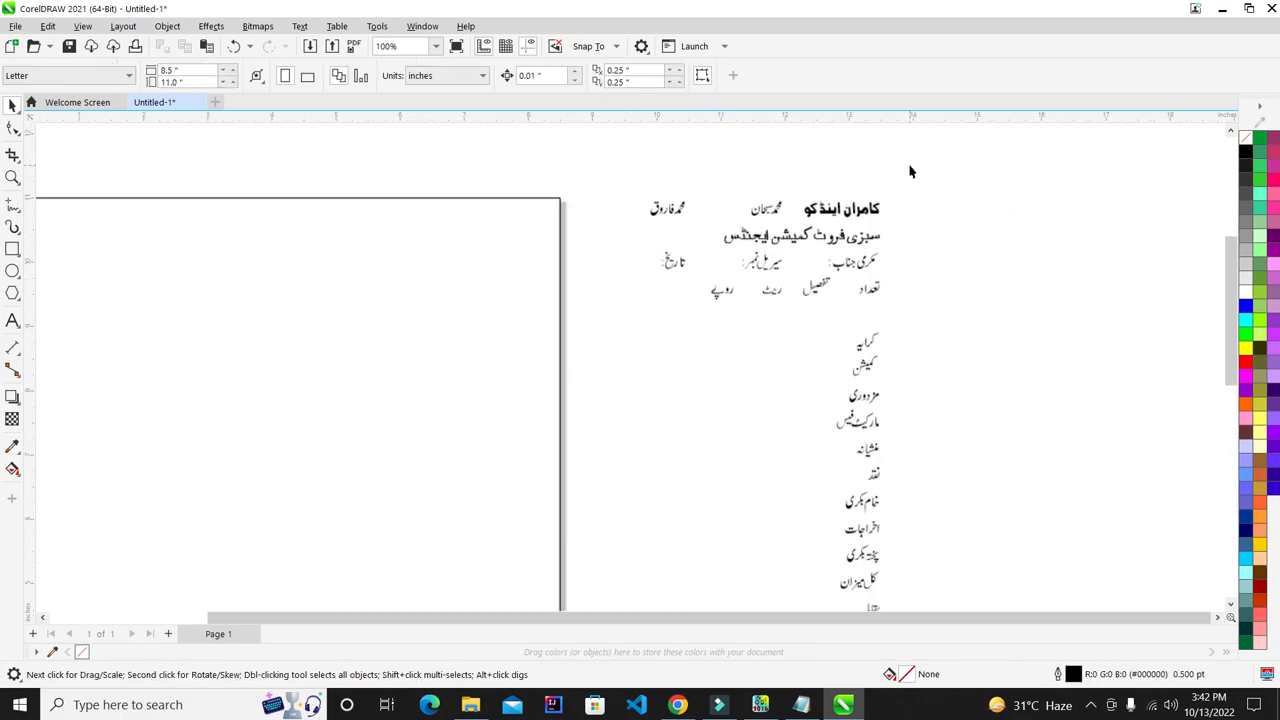
pyautogui.scroll(1, 843, 205)
pyautogui.scroll(1, 843, 205)
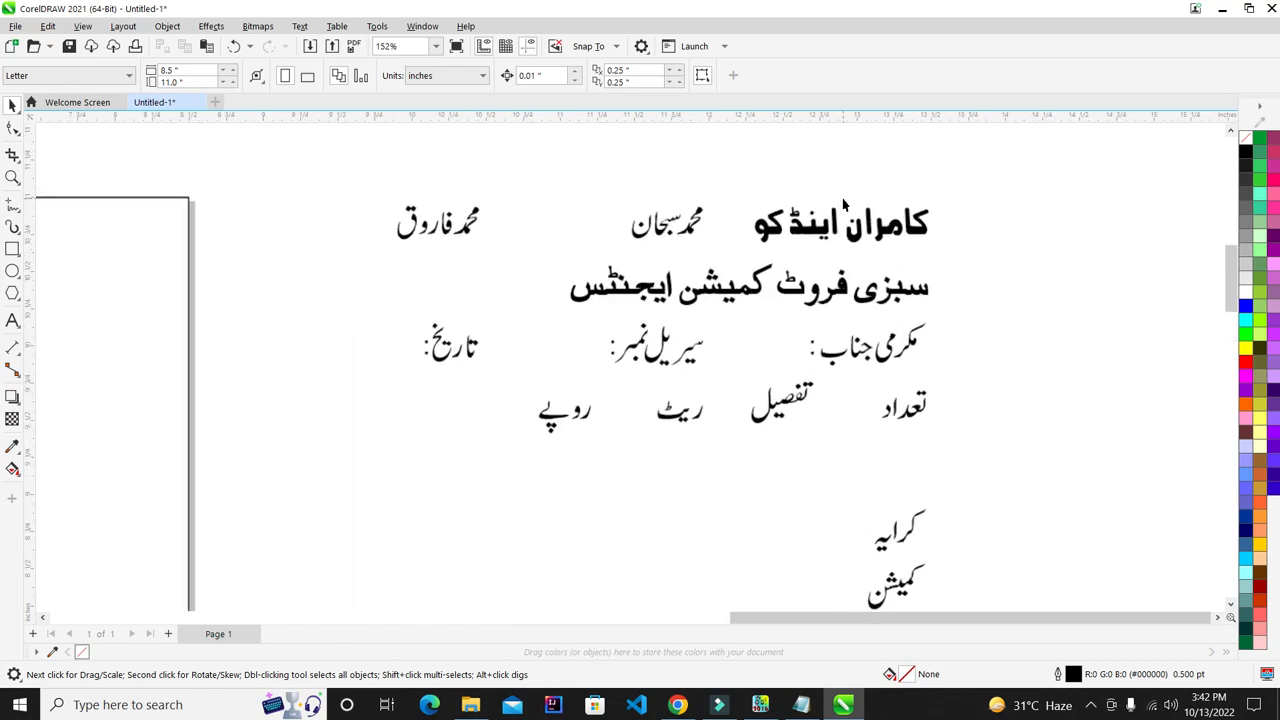
pyautogui.scroll(-1, 843, 205)
pyautogui.scroll(1, 870, 200)
pyautogui.moveTo(1079, 148); pyautogui.dragTo(705, 290)
pyautogui.scroll(-3, 913, 203)
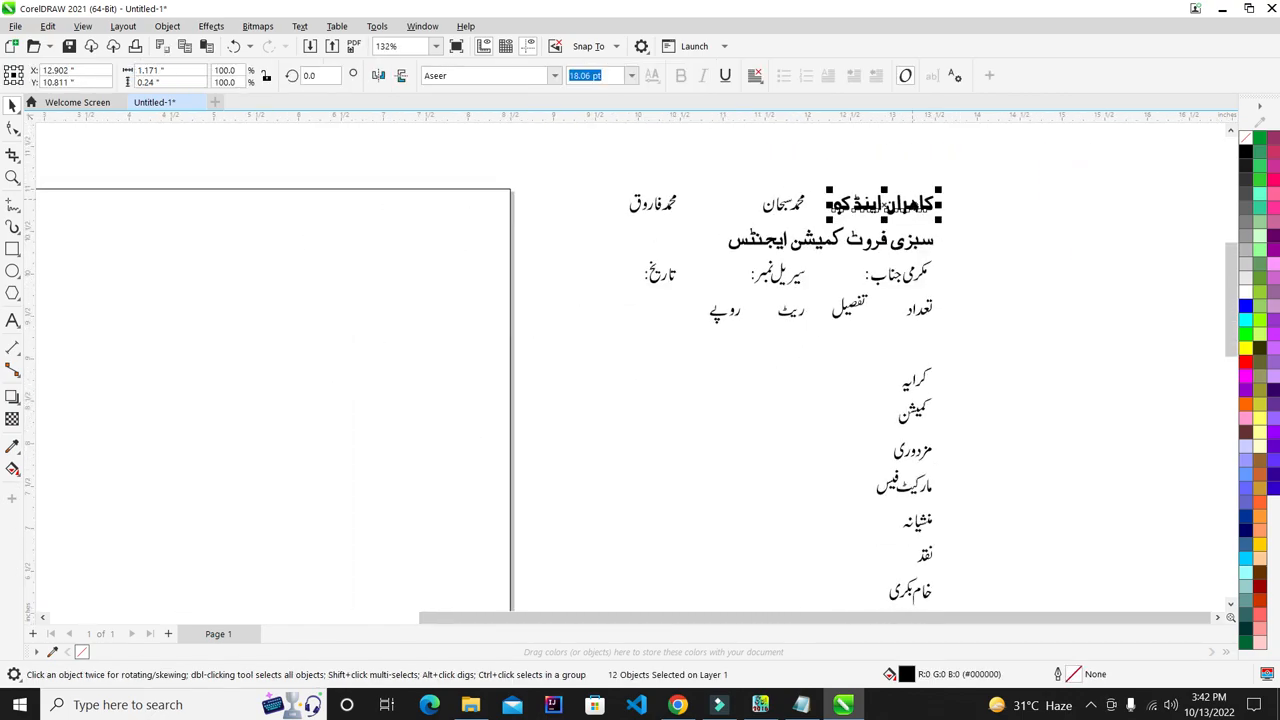
pyautogui.scroll(1, 913, 203)
# - Convert the heading to curves, weld its 12 pieces into one shape, and move it above the bill
pyautogui.hotkey('ctrl', 'q')
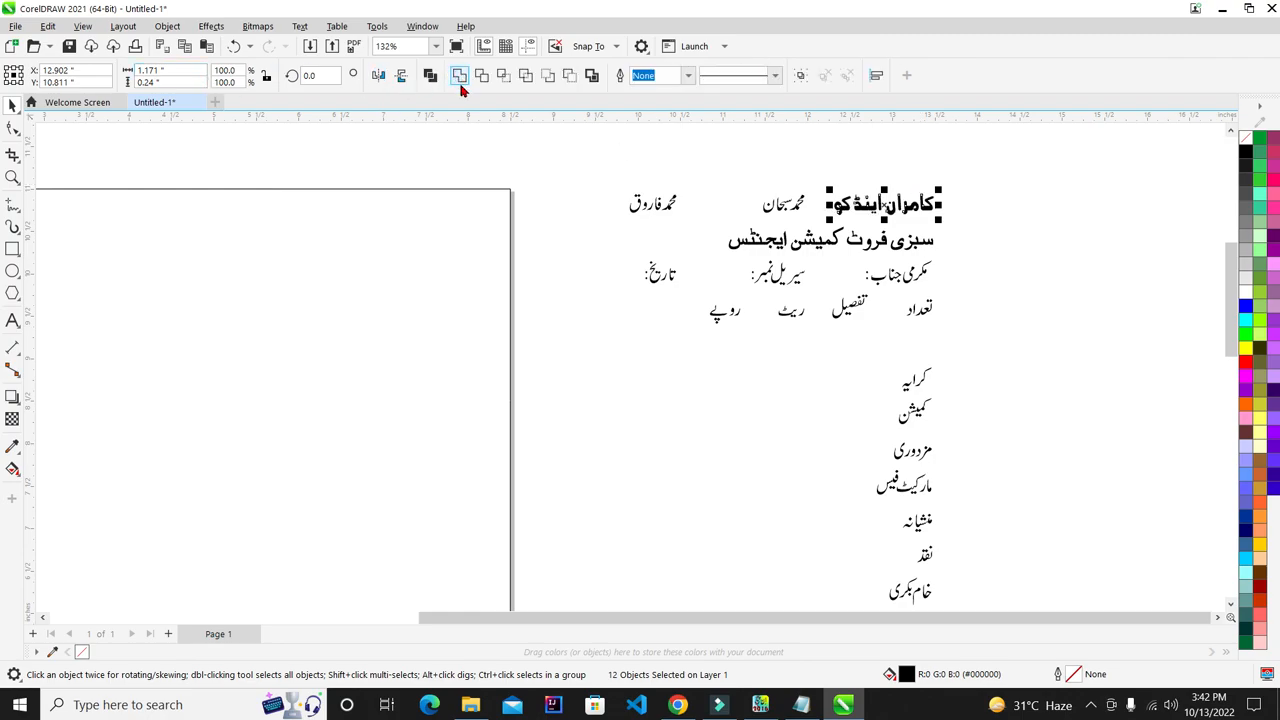
pyautogui.click(460, 79)
pyautogui.moveTo(889, 207); pyautogui.dragTo(660, 156)
pyautogui.scroll(-2, 897, 172)
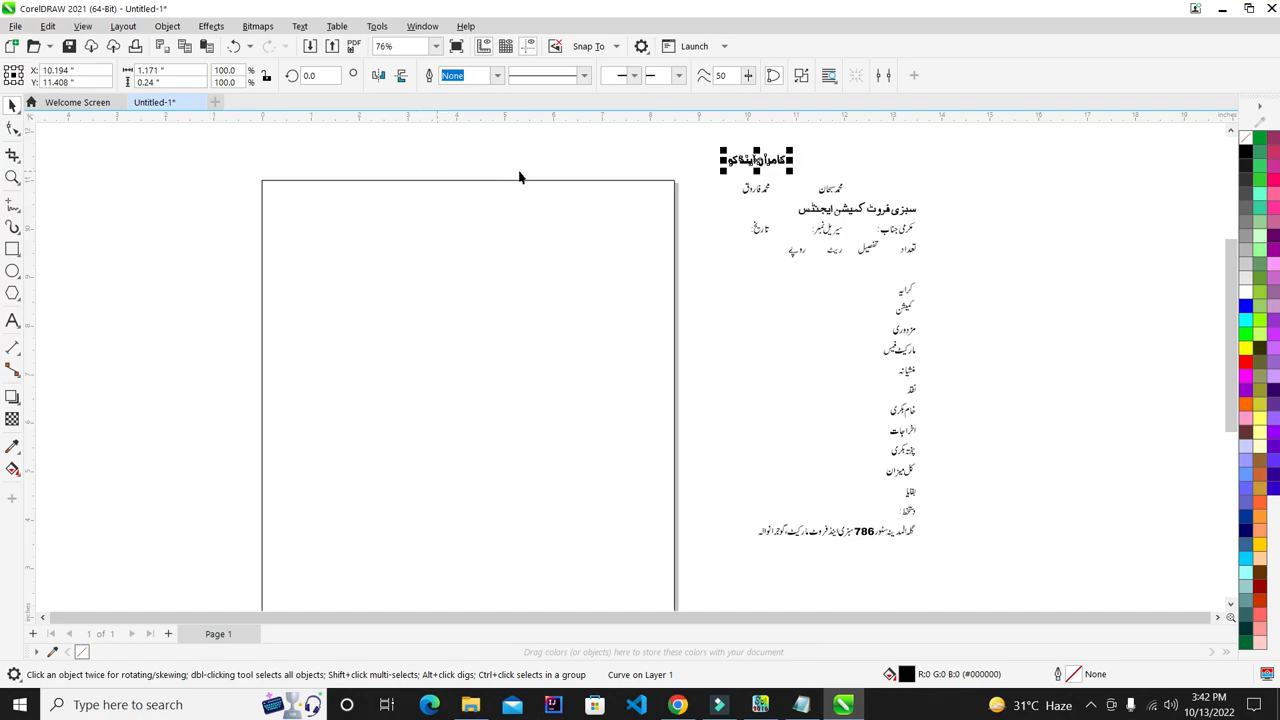
pyautogui.scroll(-1, 519, 177)
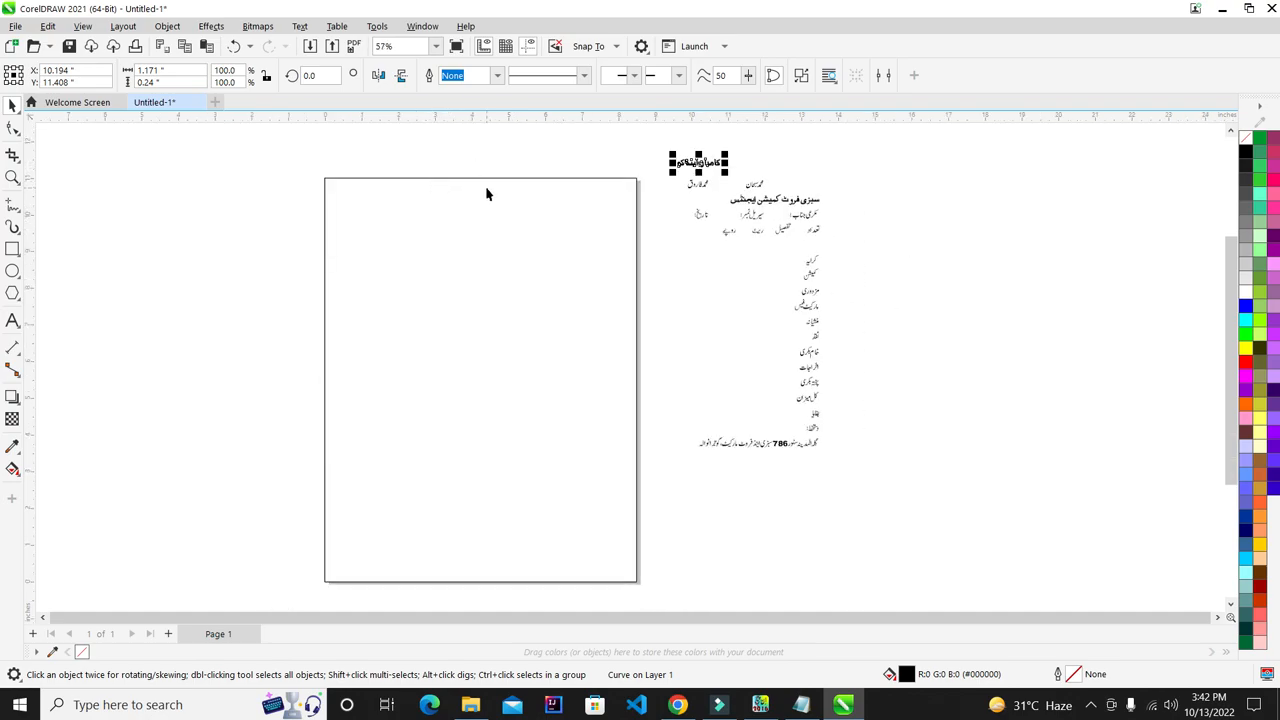
pyautogui.scroll(1, 489, 196)
pyautogui.click(544, 243)
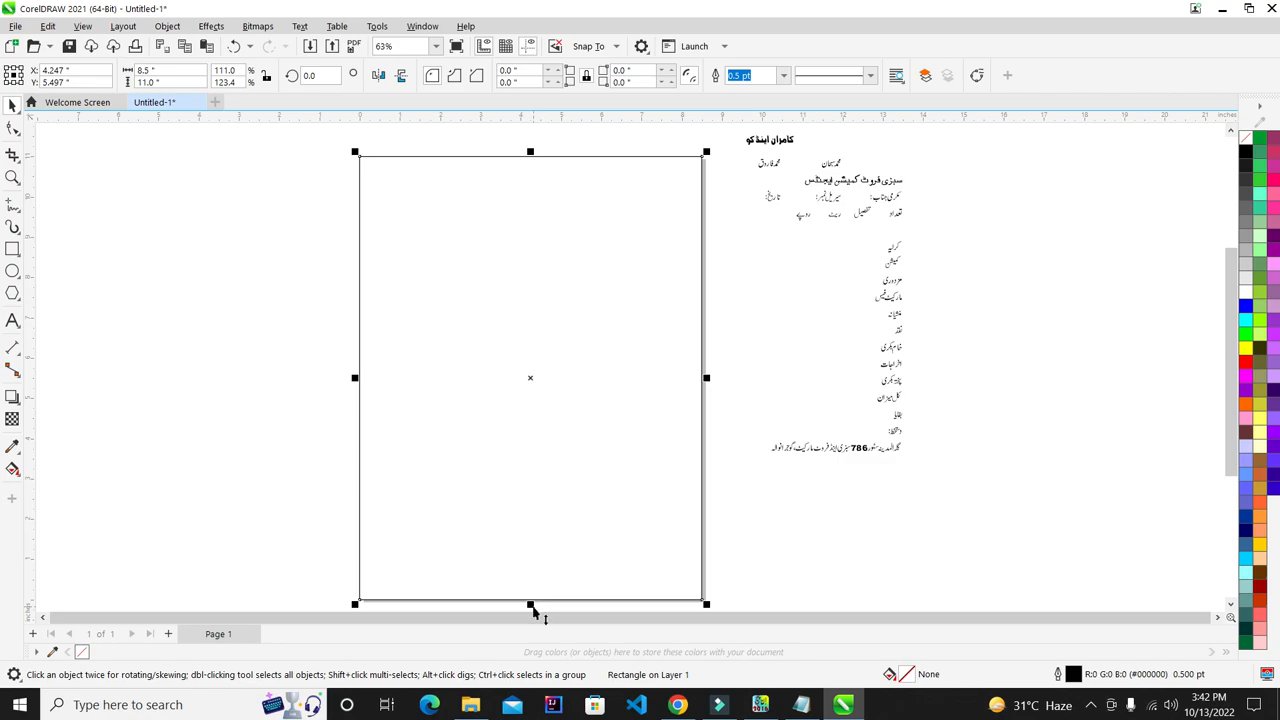
# - Move the bold heading onto the page, rescale it from its corner, and place it above the bill text
pyautogui.click(751, 300)
pyautogui.moveTo(786, 143); pyautogui.dragTo(494, 292)
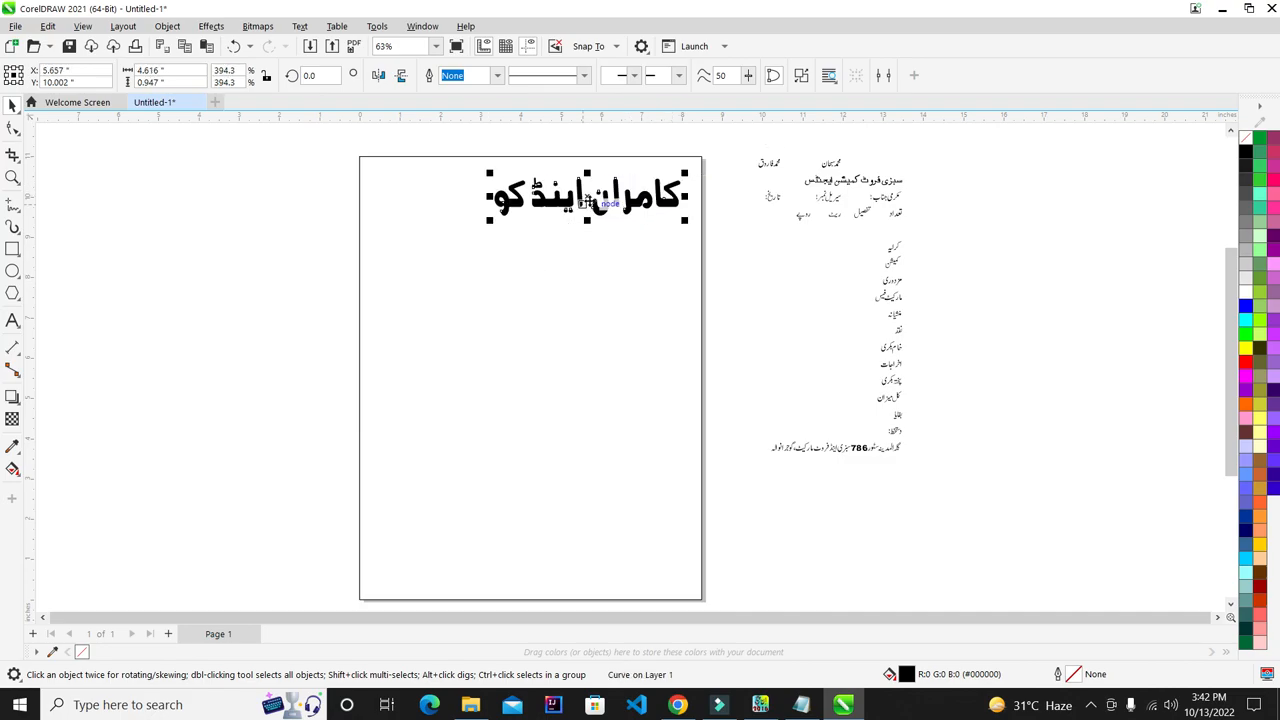
pyautogui.moveTo(593, 202); pyautogui.dragTo(603, 207)
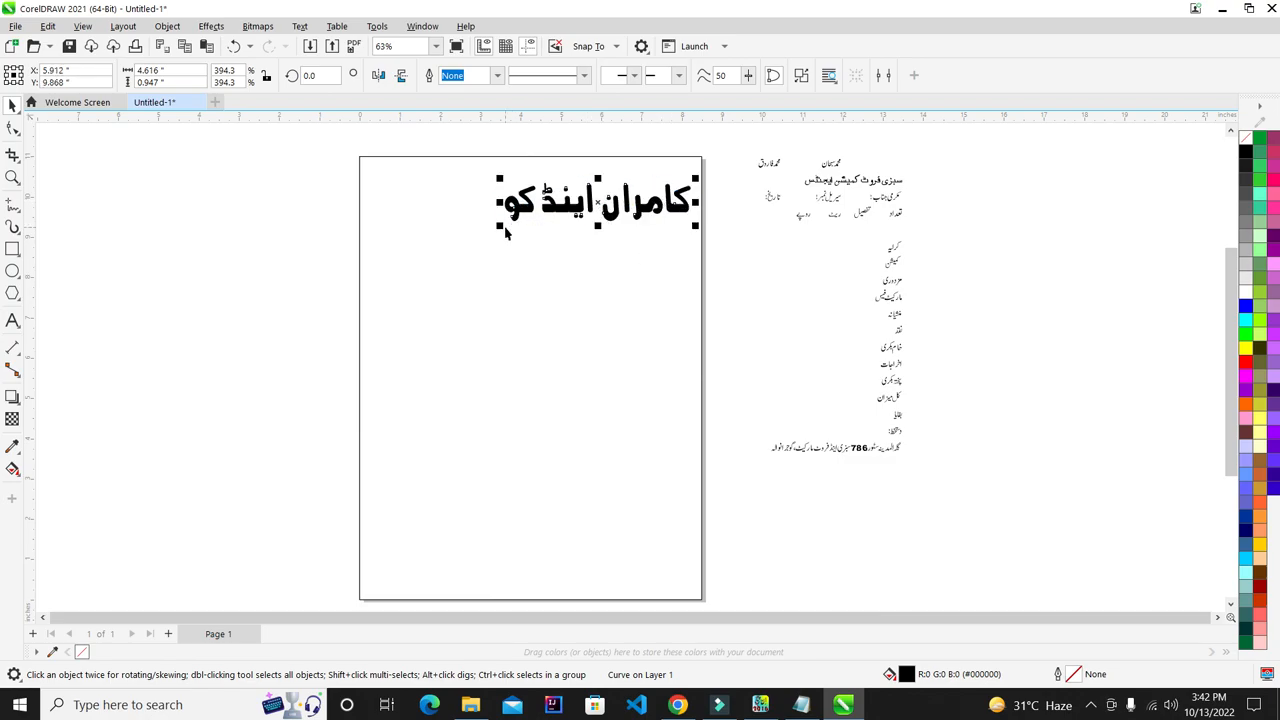
pyautogui.moveTo(503, 228); pyautogui.dragTo(530, 222)
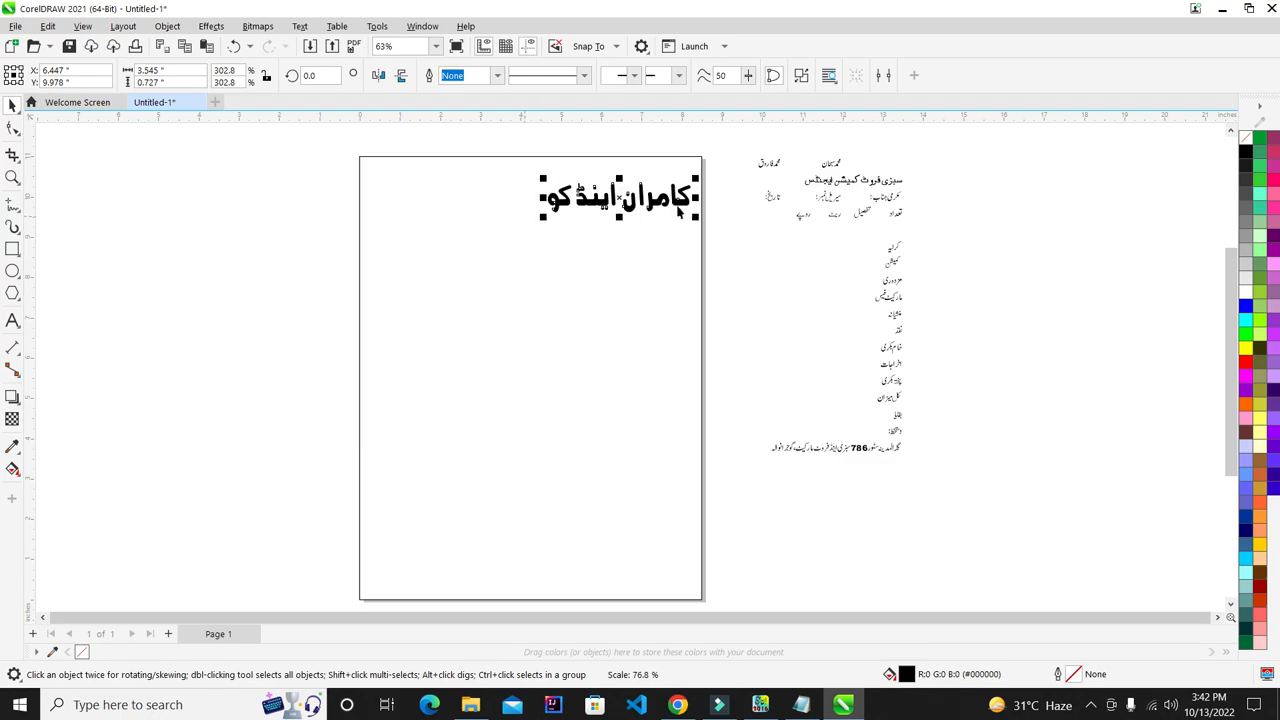
pyautogui.moveTo(700, 198); pyautogui.dragTo(995, 155)
pyautogui.click(1018, 226)
pyautogui.scroll(1, 915, 279)
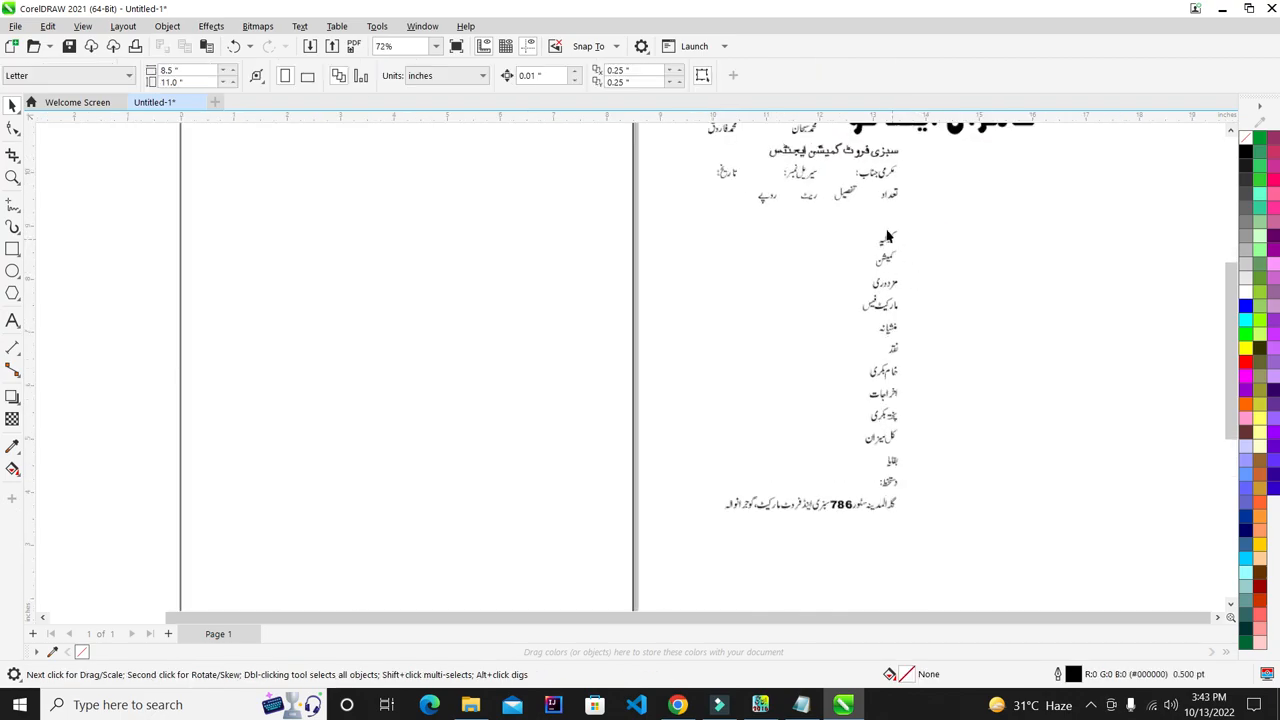
pyautogui.scroll(-1, 892, 270)
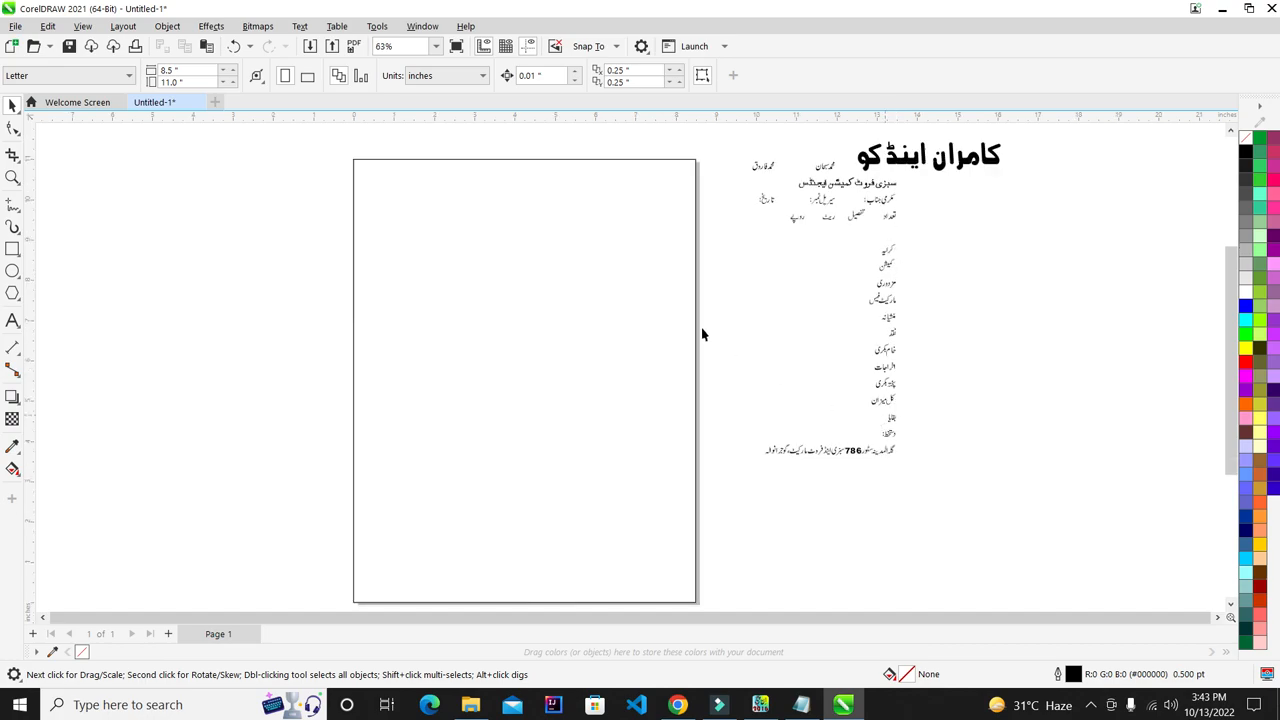
pyautogui.scroll(-2, 547, 327)
pyautogui.scroll(1, 547, 327)
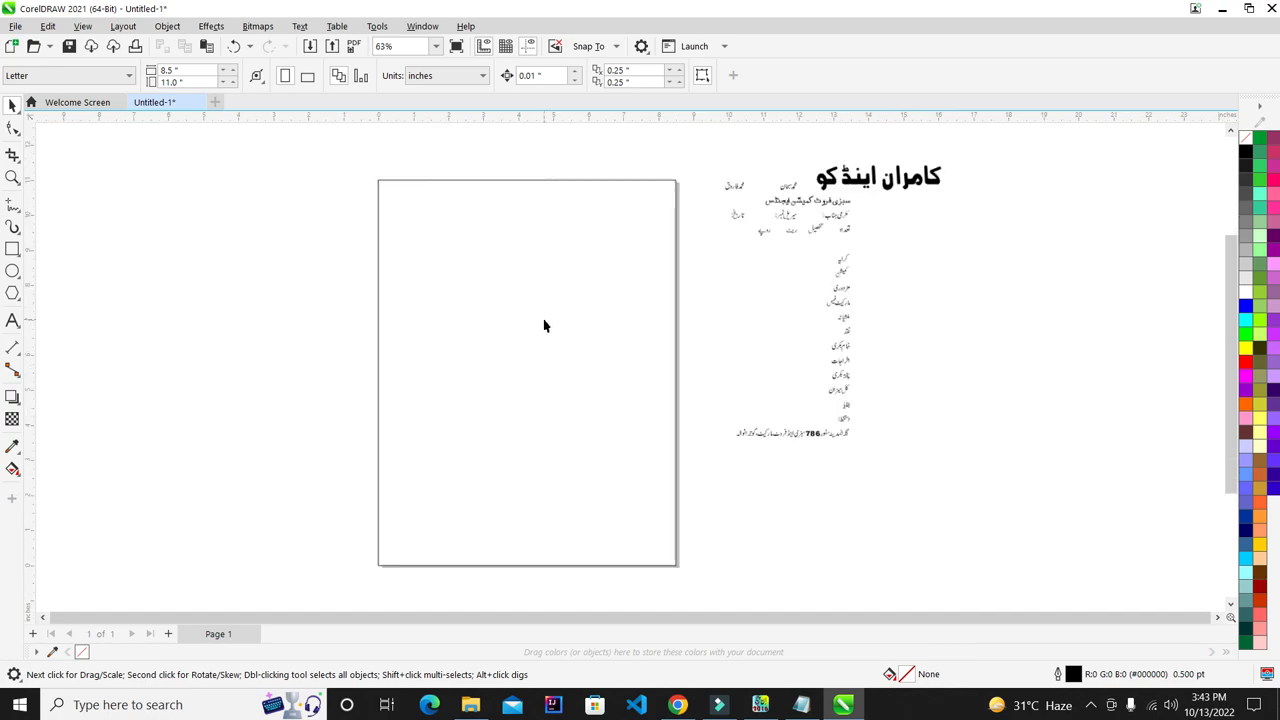
# - Scroll around the page while switching between the Rectangle and Pick tools, ending on Rectangle
pyautogui.click(12, 249)
pyautogui.scroll(3, 749, 126)
pyautogui.scroll(-2, 595, 328)
pyautogui.scroll(4, 595, 328)
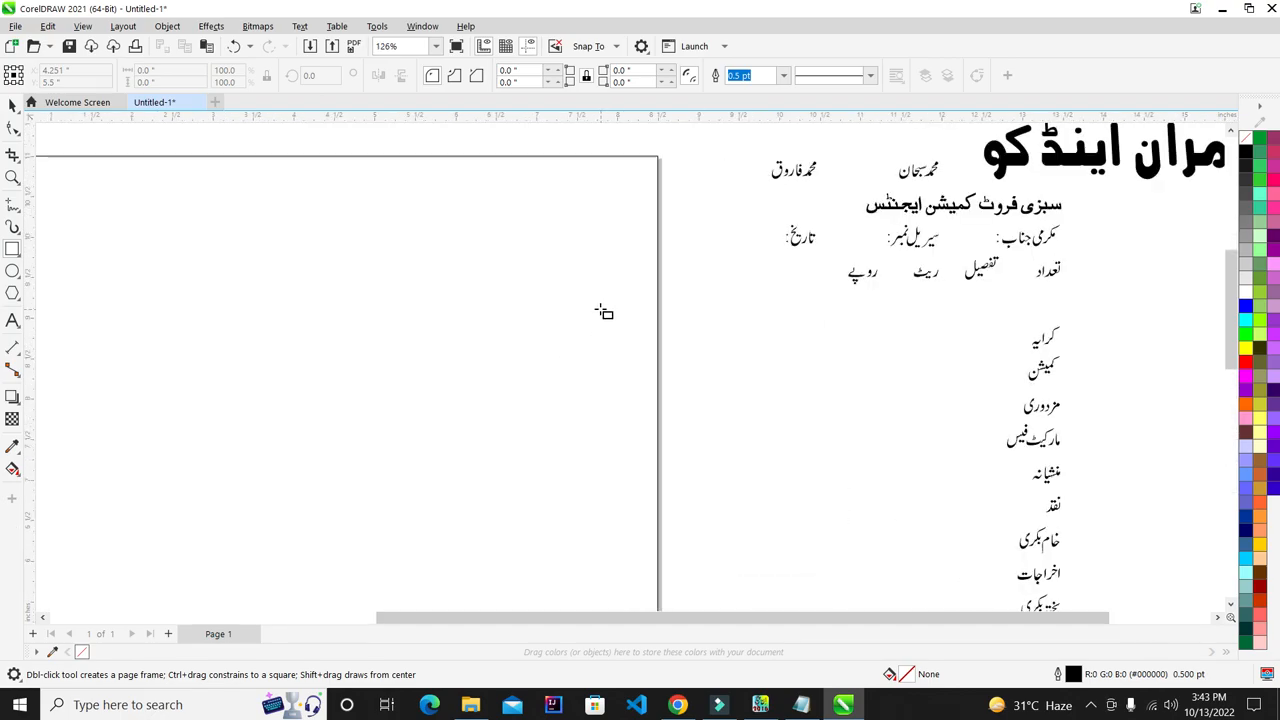
pyautogui.scroll(-3, 600, 311)
pyautogui.scroll(2, 951, 514)
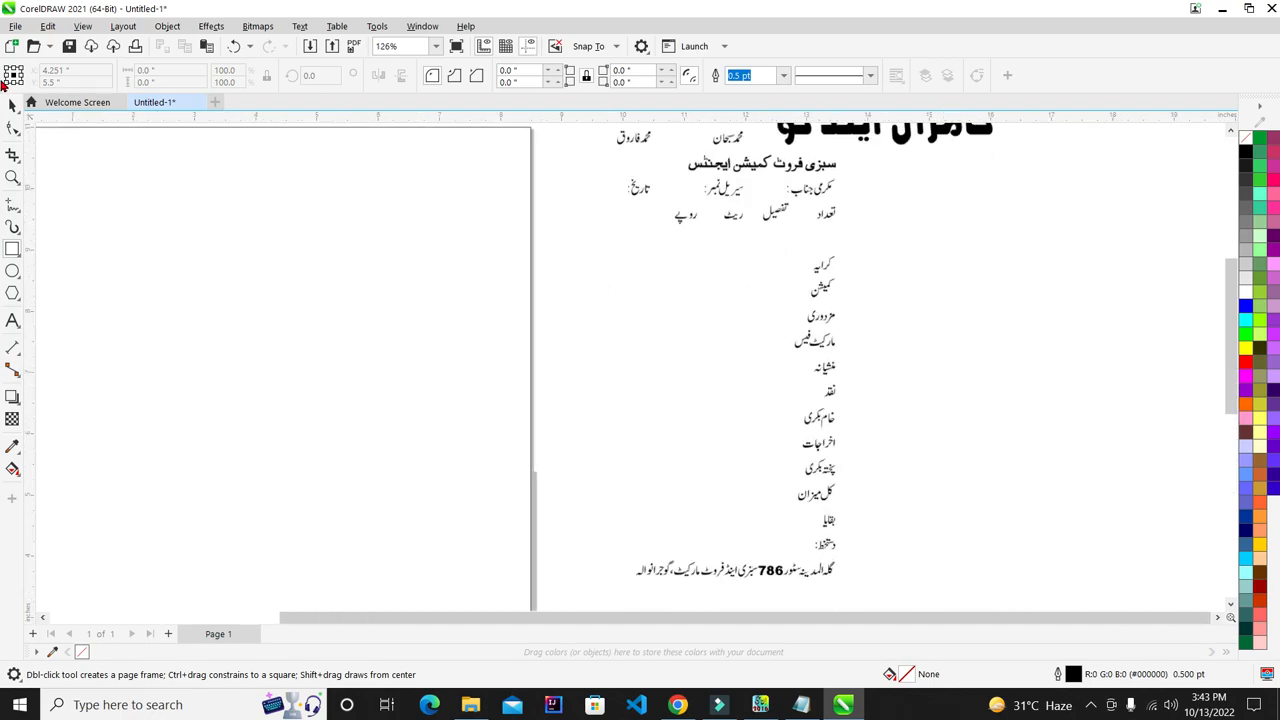
pyautogui.click(10, 110)
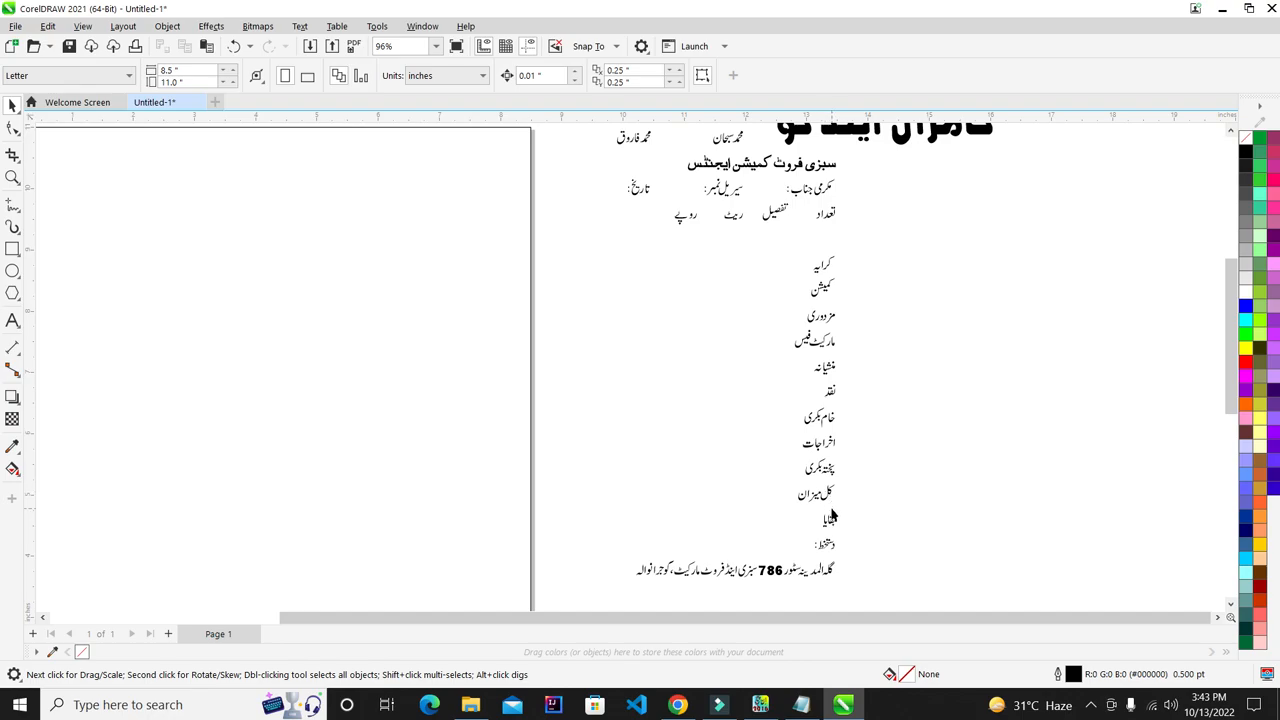
pyautogui.scroll(-2, 797, 366)
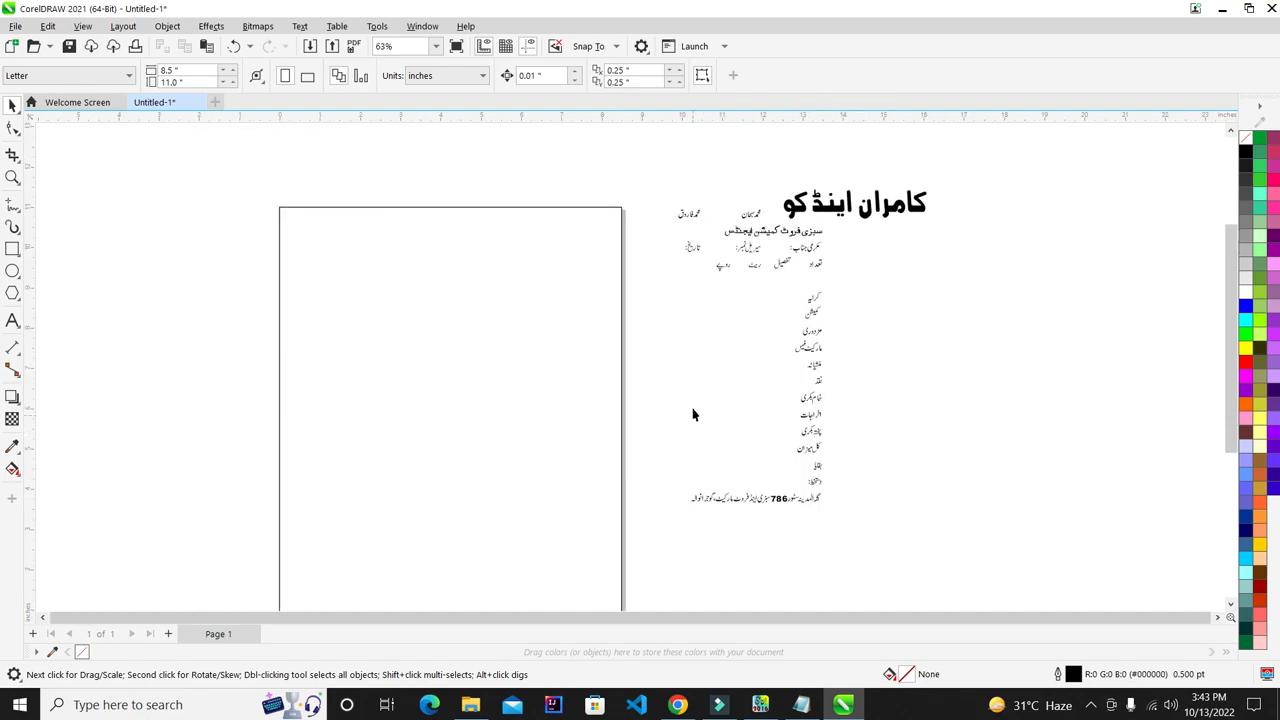
pyautogui.scroll(-1, 693, 414)
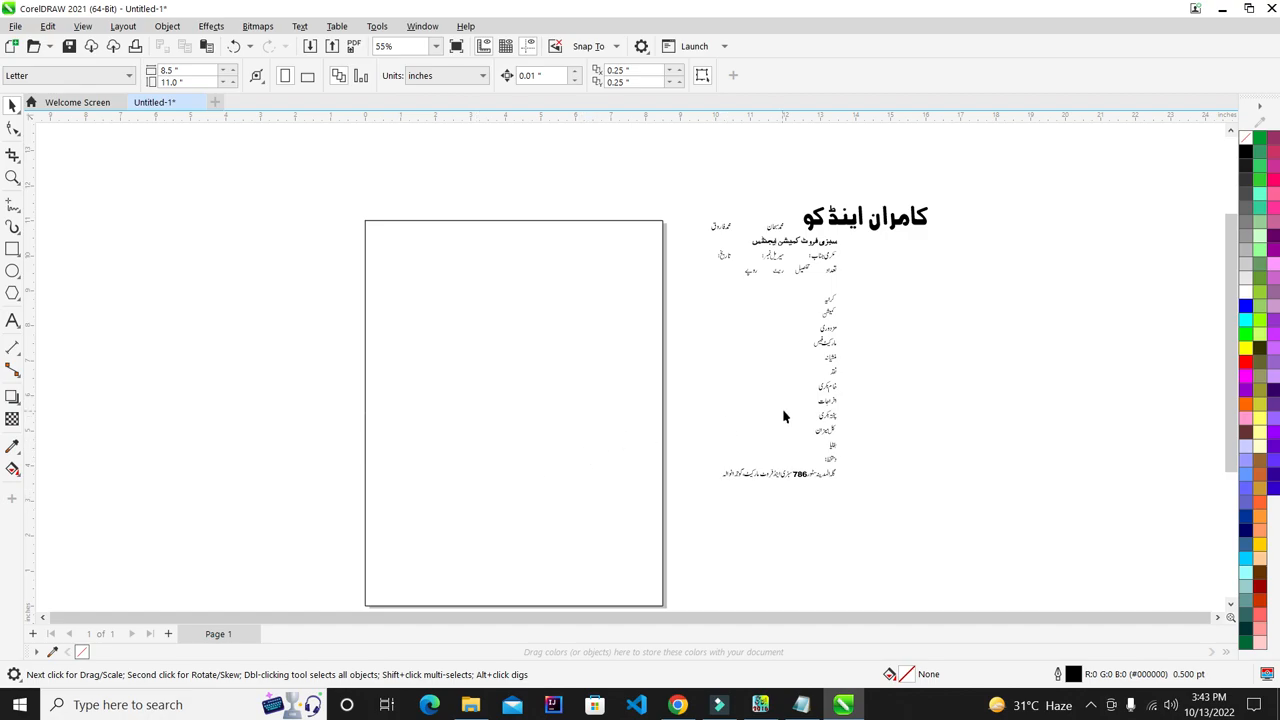
pyautogui.scroll(1, 798, 410)
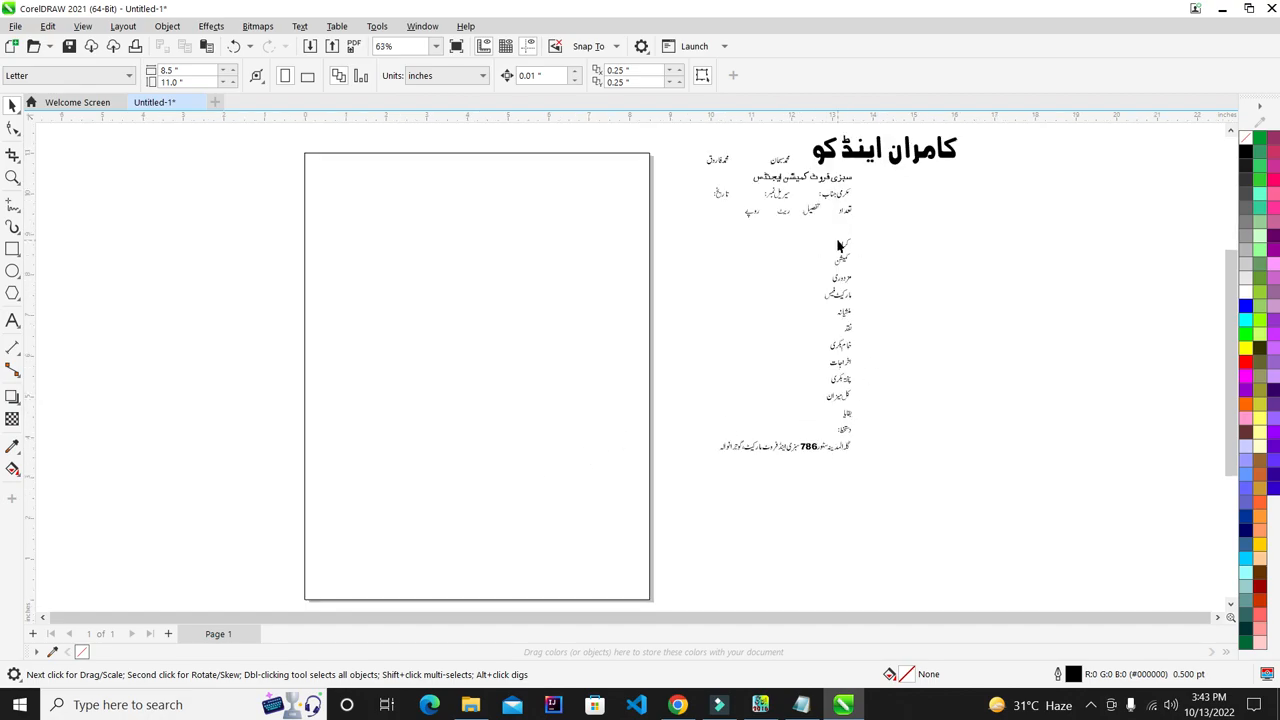
pyautogui.click(12, 249)
# - Draw a small box at the page's right edge and position it lower down
pyautogui.moveTo(609, 237); pyautogui.dragTo(648, 263)
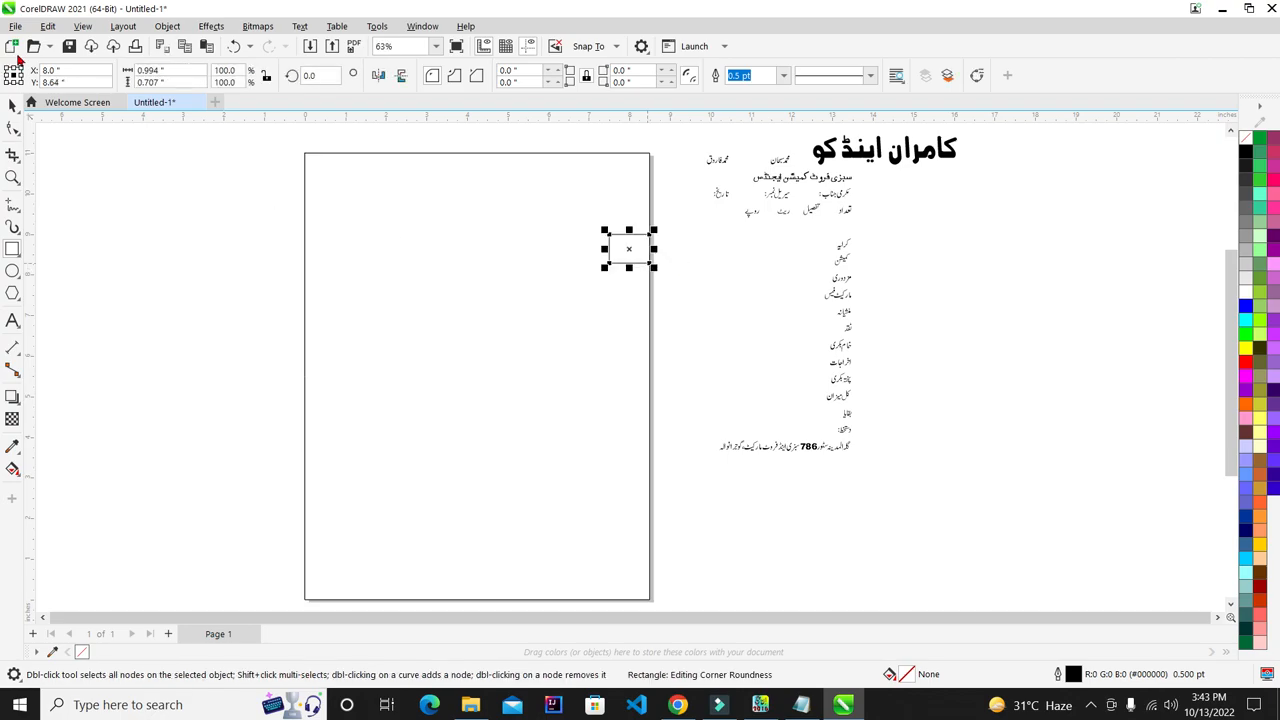
pyautogui.click(14, 104)
pyautogui.scroll(1, 600, 250)
pyautogui.click(634, 256)
pyautogui.moveTo(645, 260)
pyautogui.mouseDown()
pyautogui.moveTo(640, 294)
pyautogui.moveTo(638, 281)
pyautogui.mouseUp()
pyautogui.scroll(5, 637, 280)
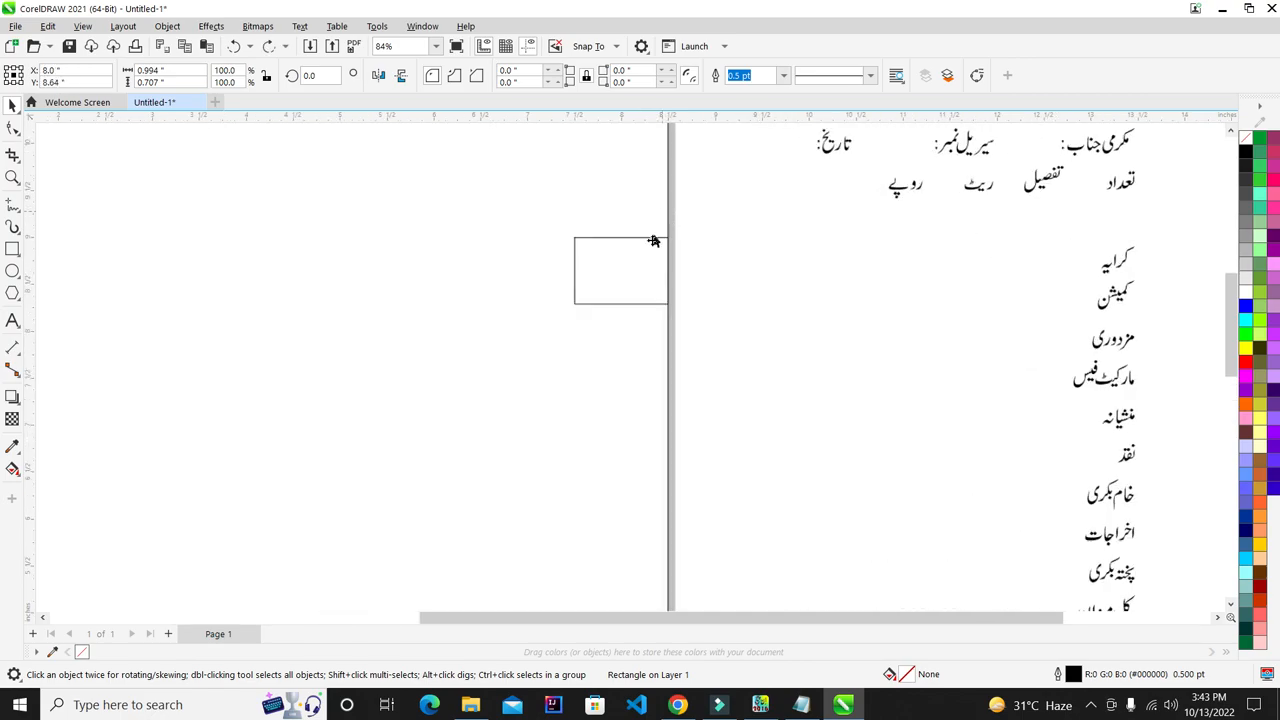
pyautogui.scroll(4, 561, 335)
pyautogui.moveTo(600, 299); pyautogui.dragTo(597, 483)
pyautogui.scroll(-10, 460, 266)
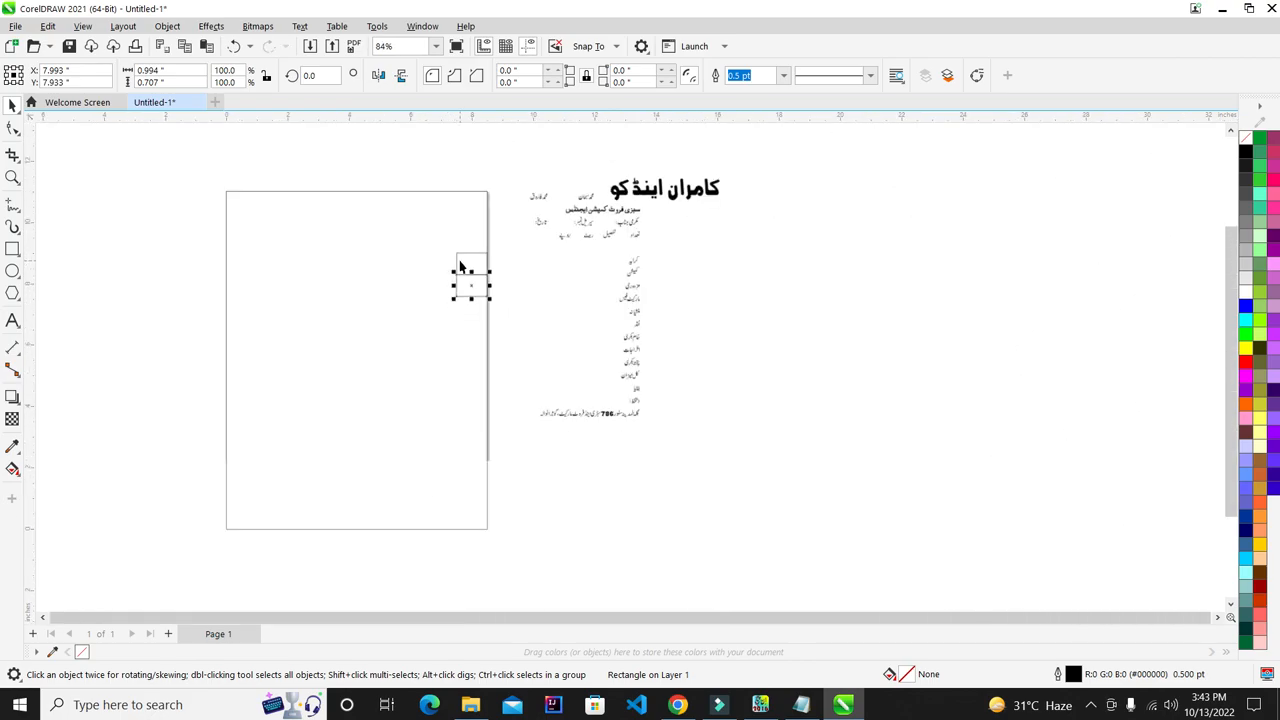
pyautogui.scroll(1, 250, 340)
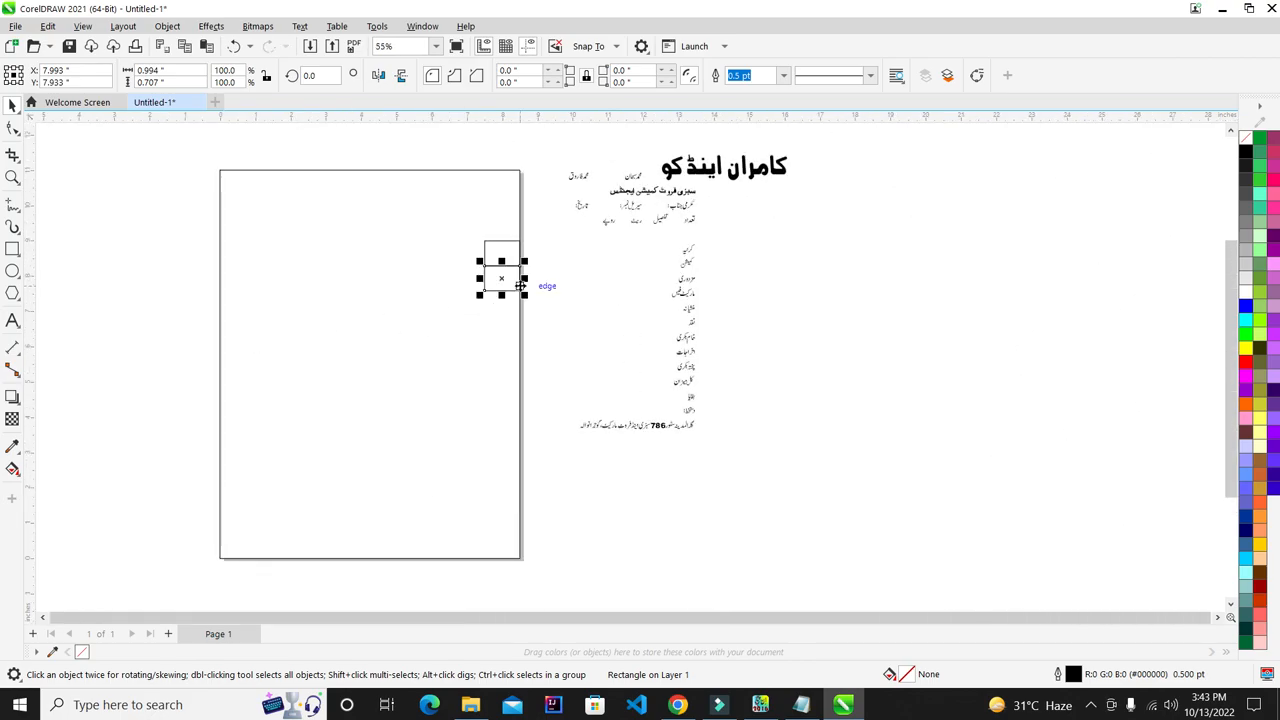
# - Repeat copies of the box downward into a twelve-box column, then select the whole column
pyautogui.hotkey('ctrl', 'r')
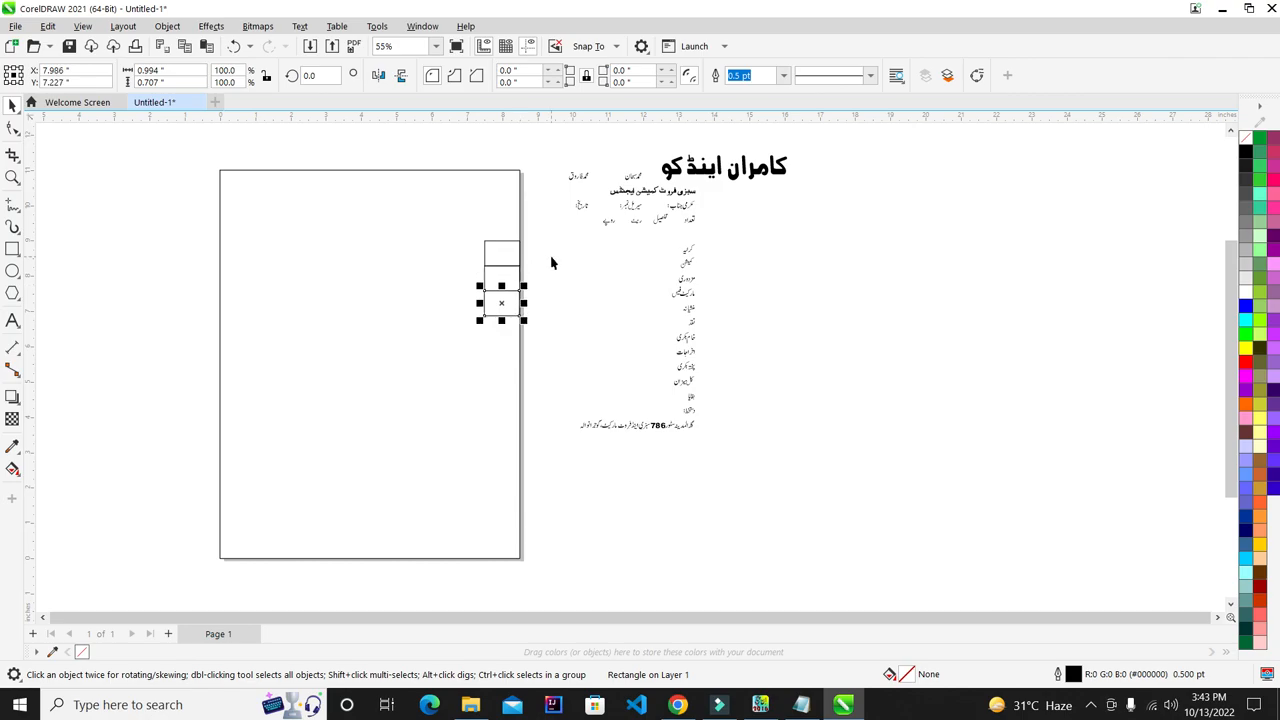
pyautogui.hotkey('ctrl', 'r')
pyautogui.hotkey('ctrl', 'r')
pyautogui.hotkey('ctrl', 'r')
pyautogui.hotkey('ctrl', 'r')
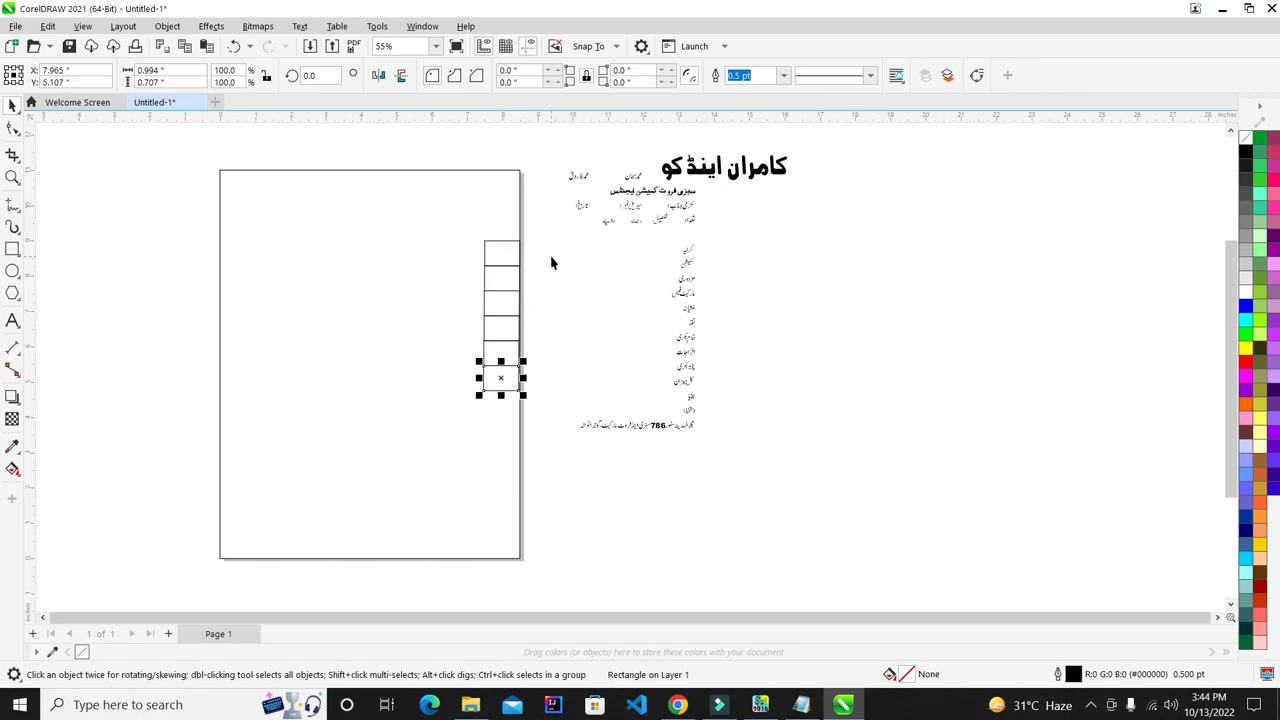
pyautogui.hotkey('ctrl', 'r')
pyautogui.hotkey('ctrl', 'r')
pyautogui.hotkey('ctrl', 'r')
pyautogui.hotkey('ctrl', 'r')
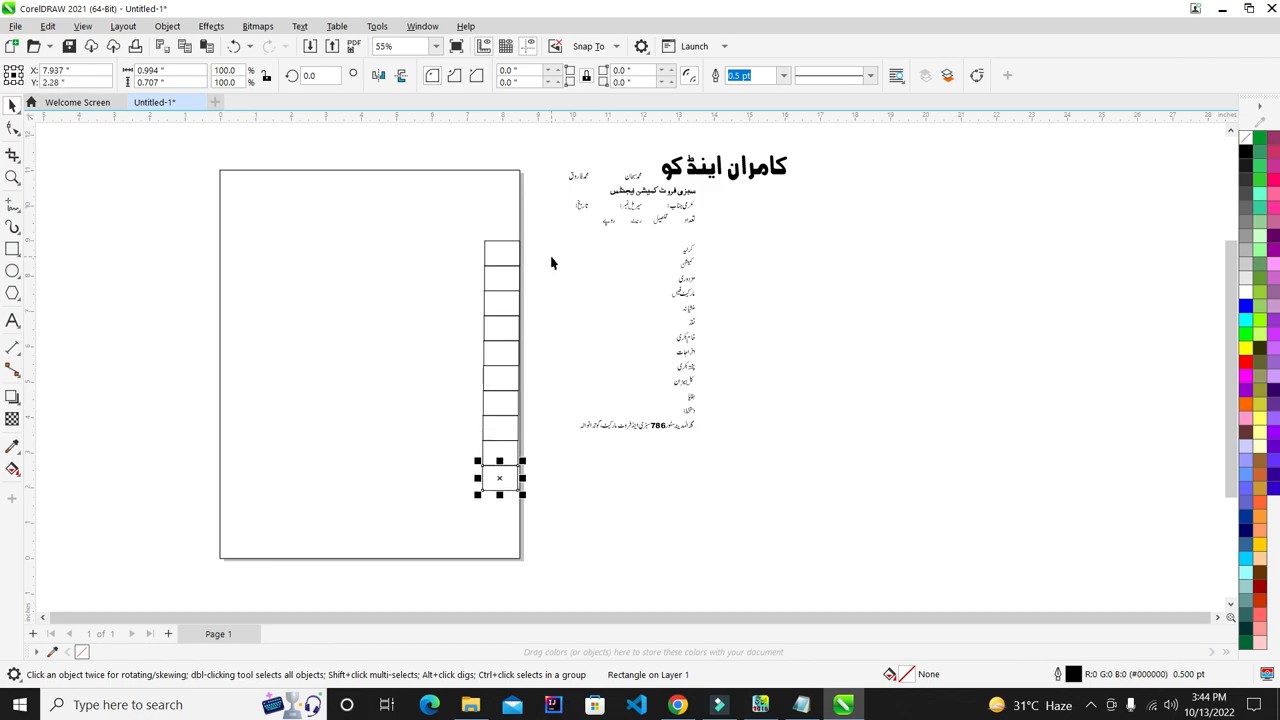
pyautogui.hotkey('ctrl', 'r')
pyautogui.click(550, 262)
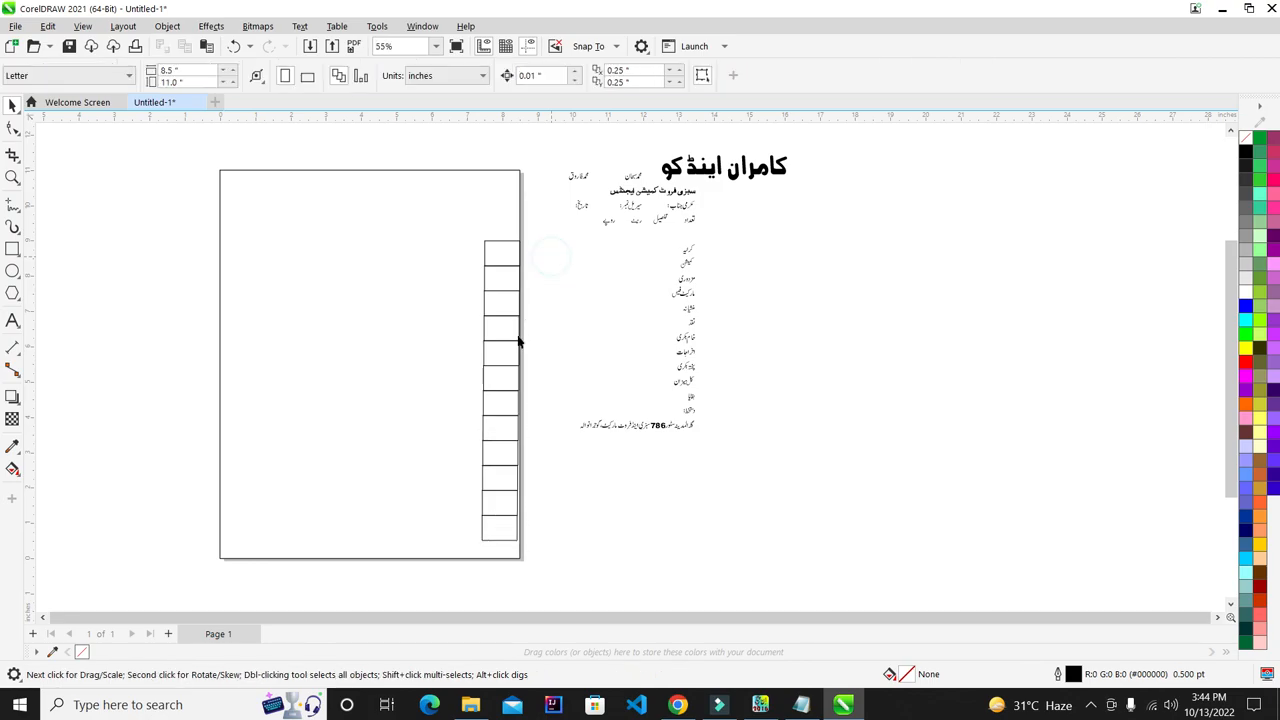
pyautogui.moveTo(549, 242); pyautogui.dragTo(414, 583)
# - Align the right edges of all the column's cells
pyautogui.scroll(1, 527, 305)
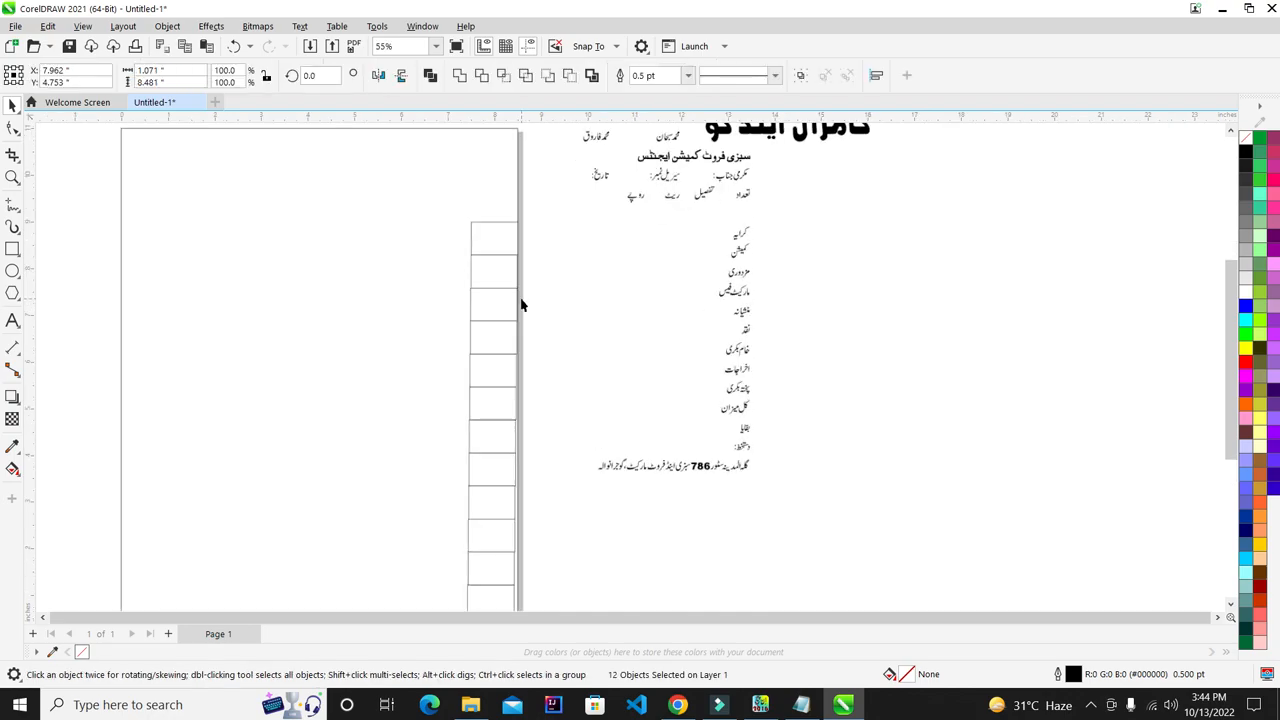
pyautogui.scroll(2, 506, 265)
pyautogui.scroll(2, 523, 151)
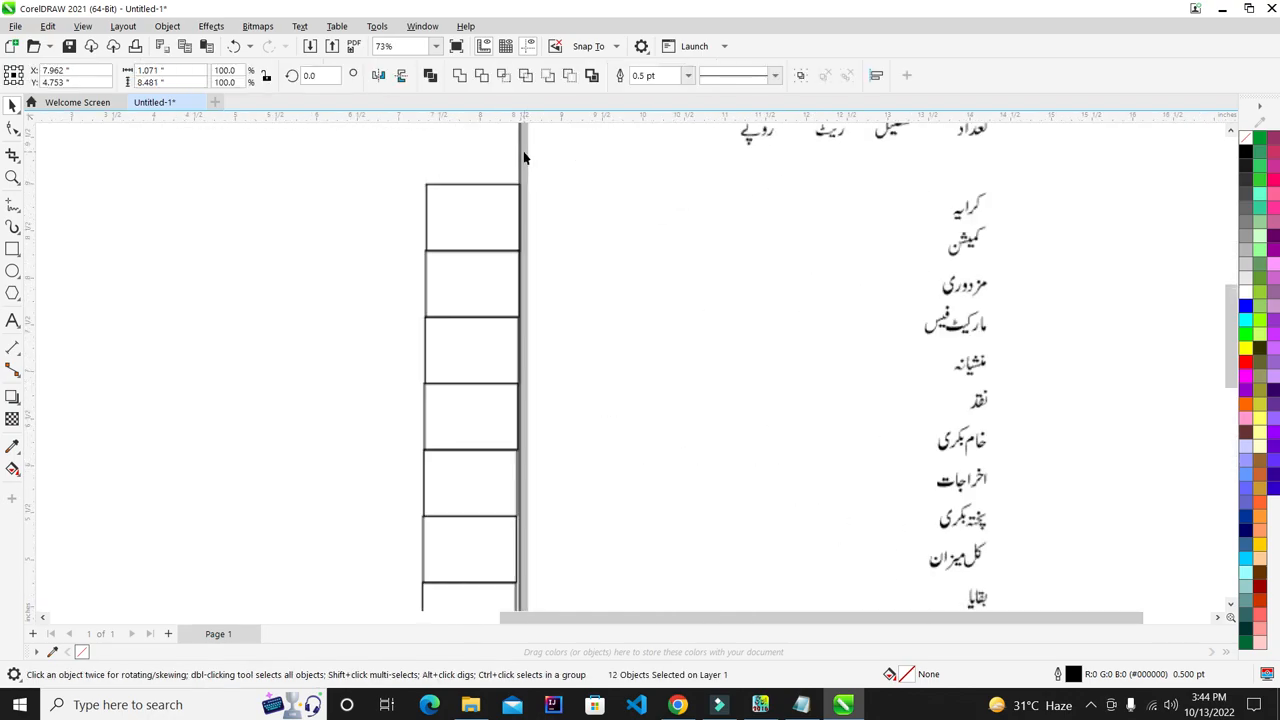
pyautogui.scroll(2, 534, 183)
pyautogui.scroll(1, 515, 196)
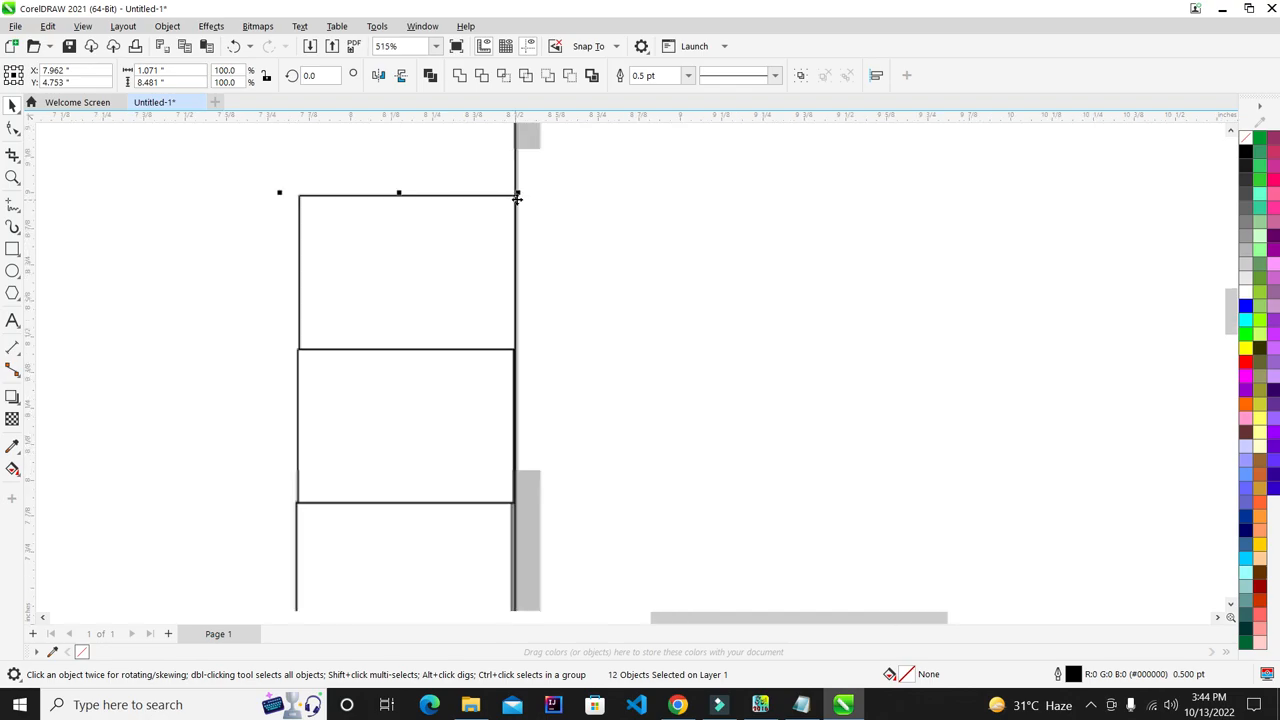
pyautogui.scroll(-8, 517, 196)
pyautogui.scroll(3, 499, 407)
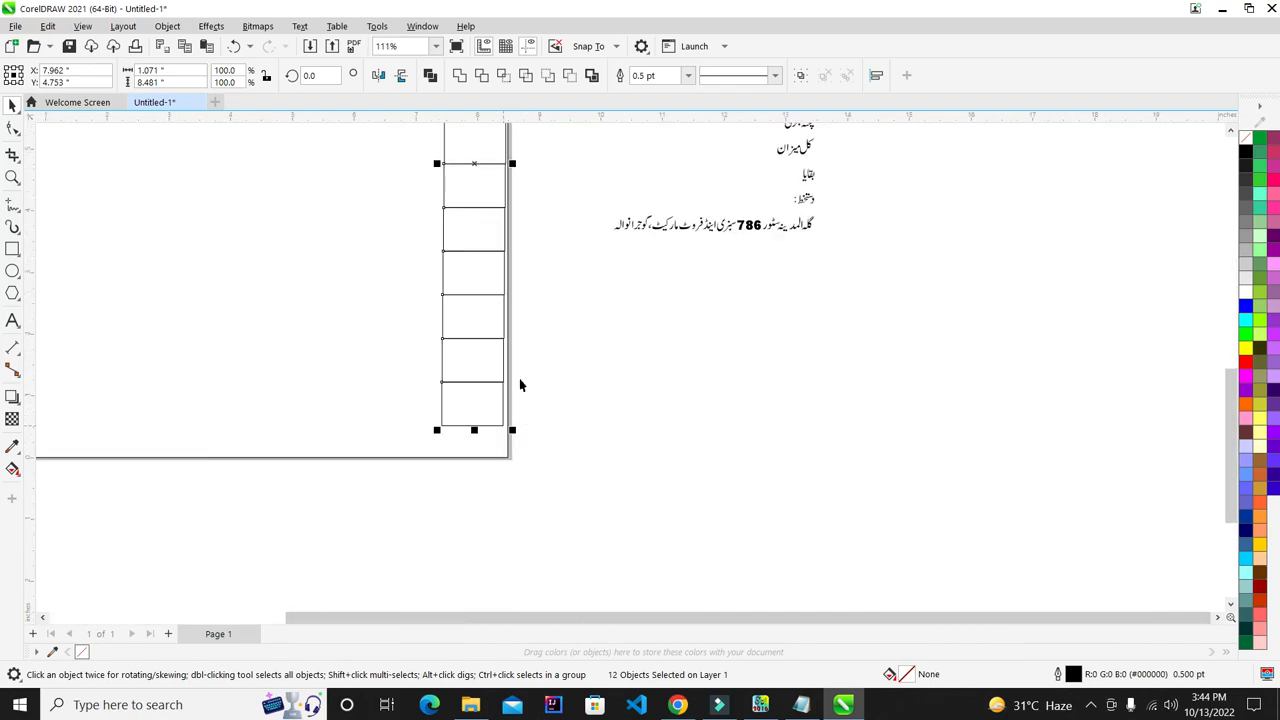
pyautogui.scroll(2, 490, 395)
pyautogui.scroll(-3, 463, 393)
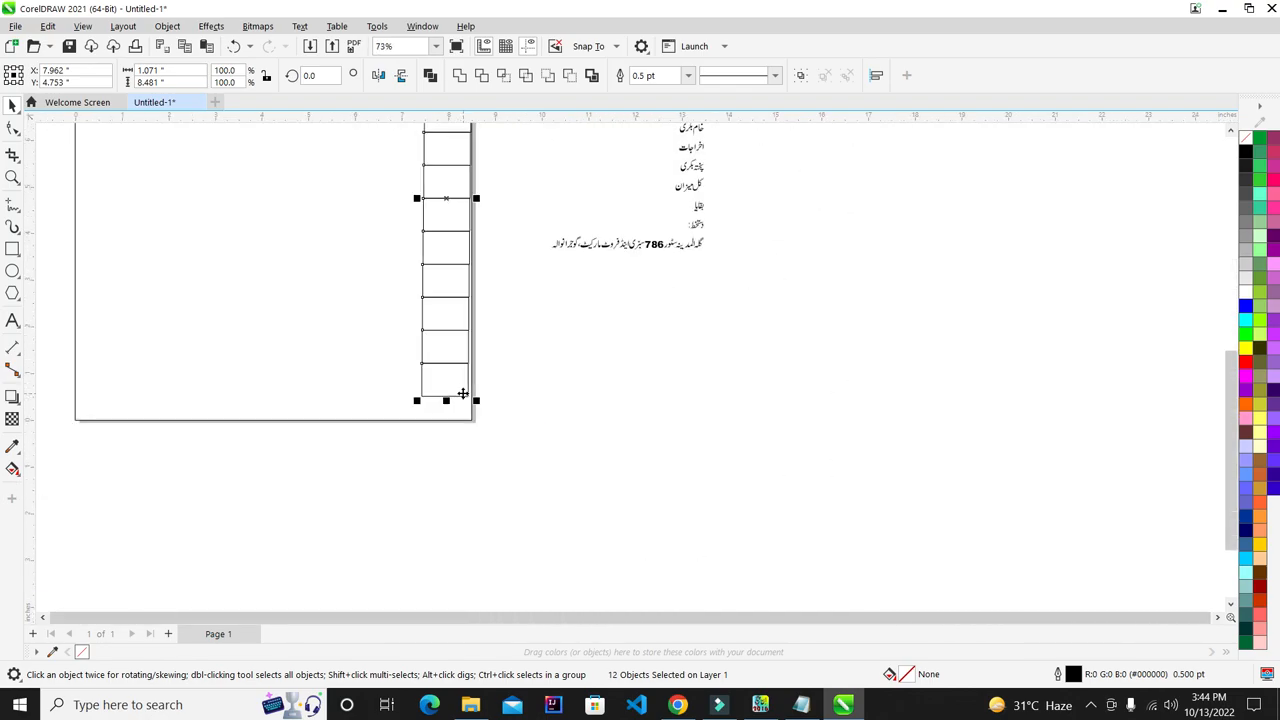
pyautogui.scroll(-1, 526, 380)
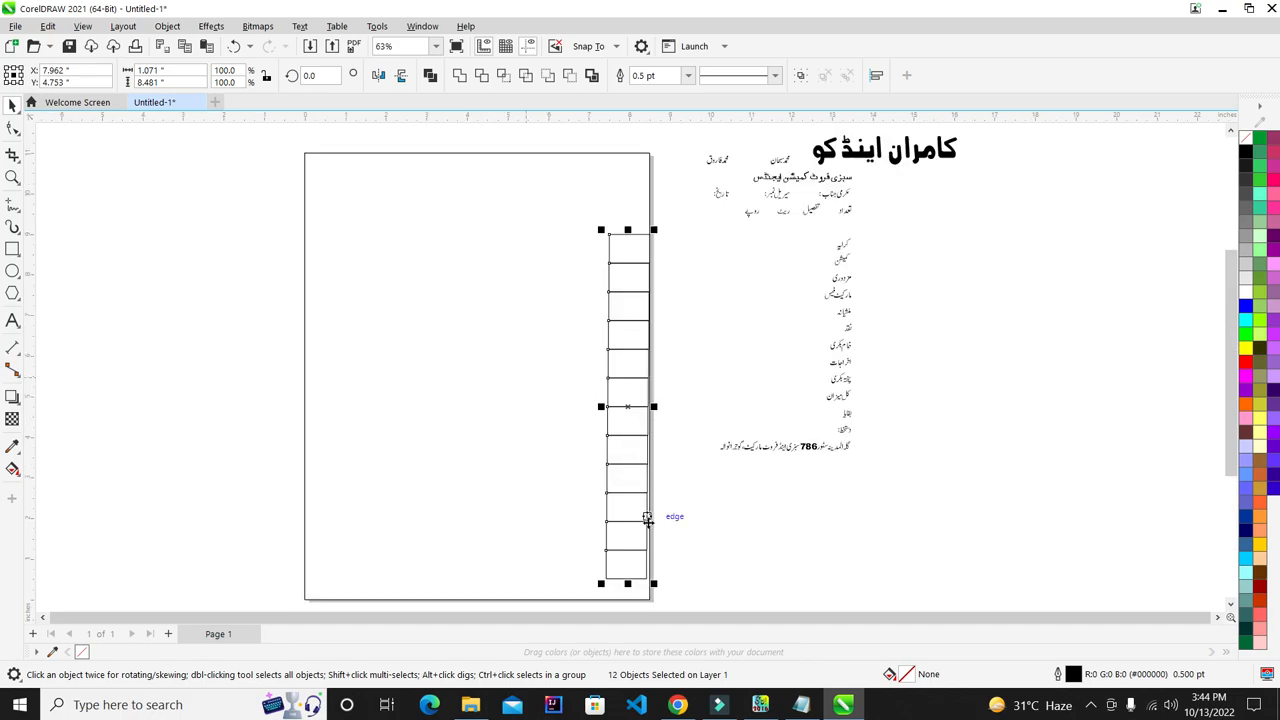
pyautogui.moveTo(674, 207); pyautogui.dragTo(606, 488)
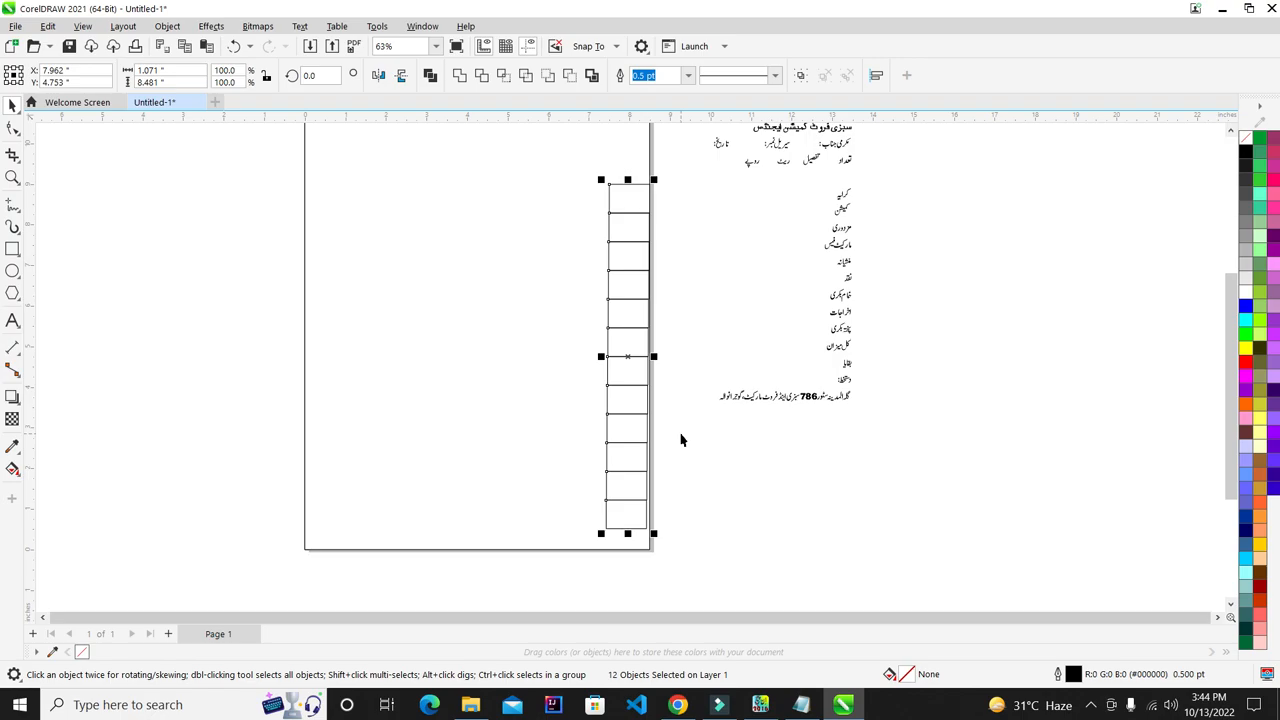
pyautogui.press('r')
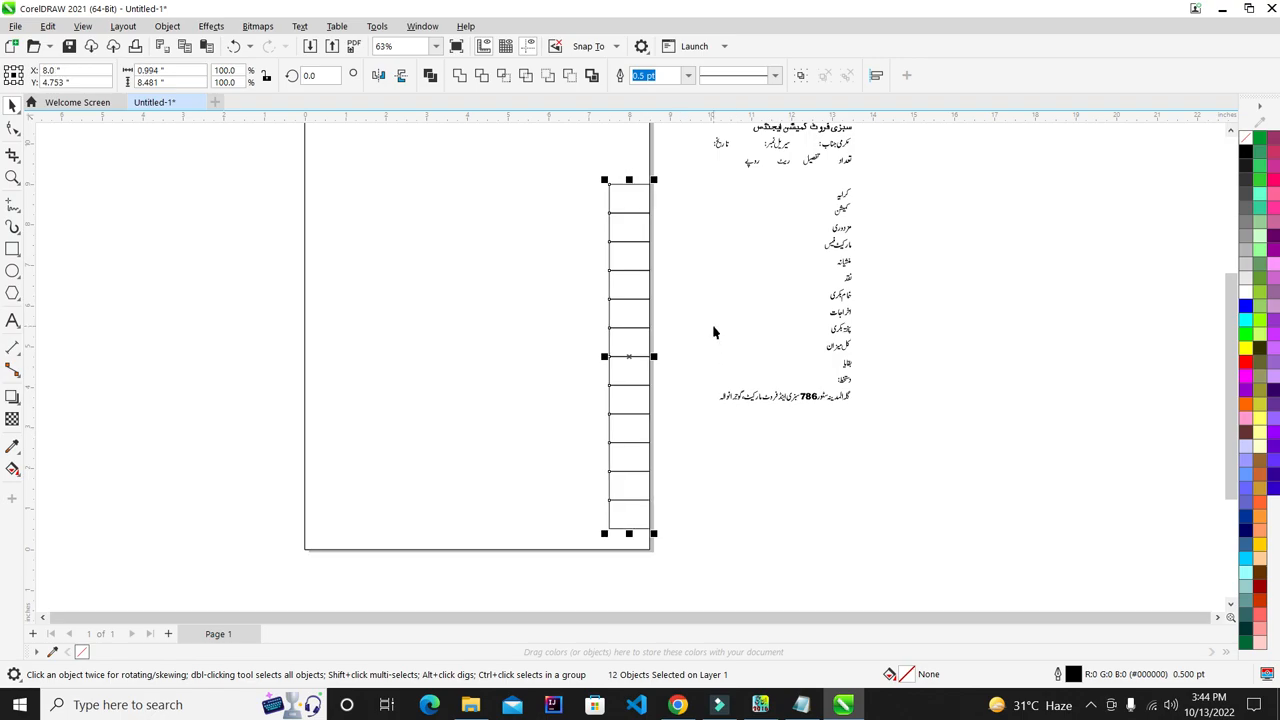
pyautogui.click(712, 328)
# - Shorten the 12-cell column to about 92% height, roughly 6.959 inches tall
pyautogui.scroll(3, 643, 245)
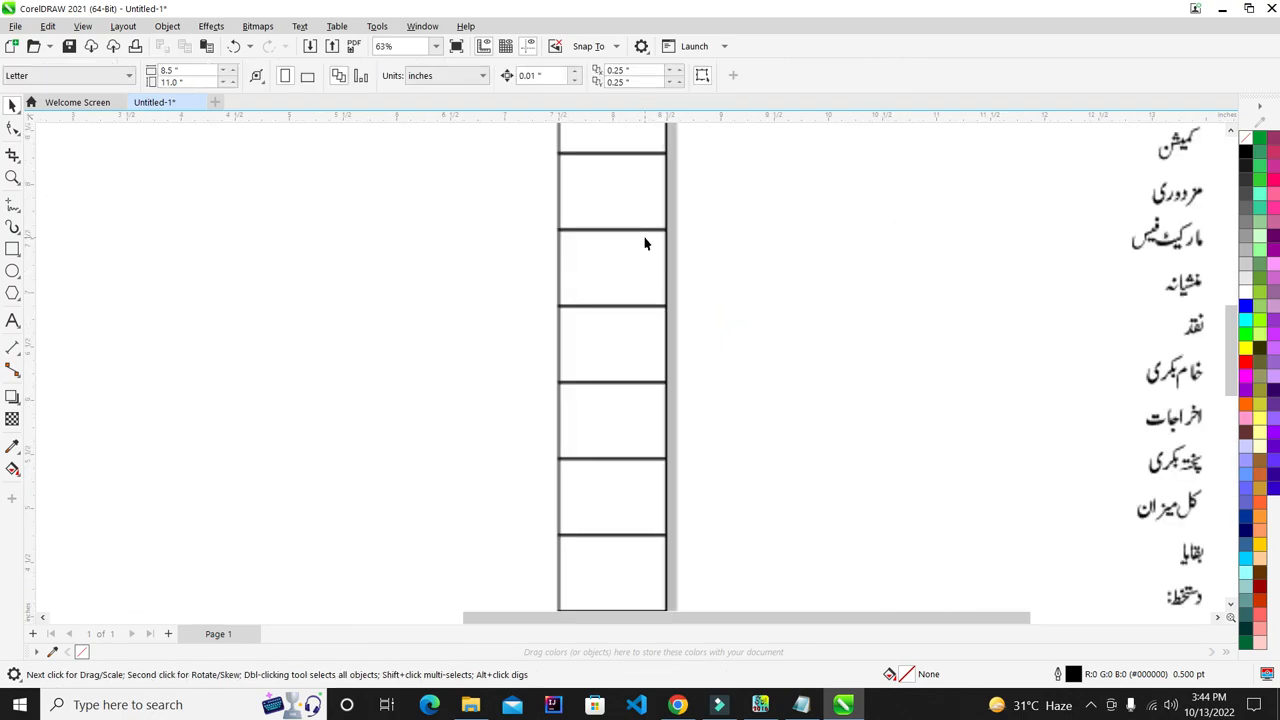
pyautogui.scroll(2, 645, 229)
pyautogui.scroll(-3, 645, 229)
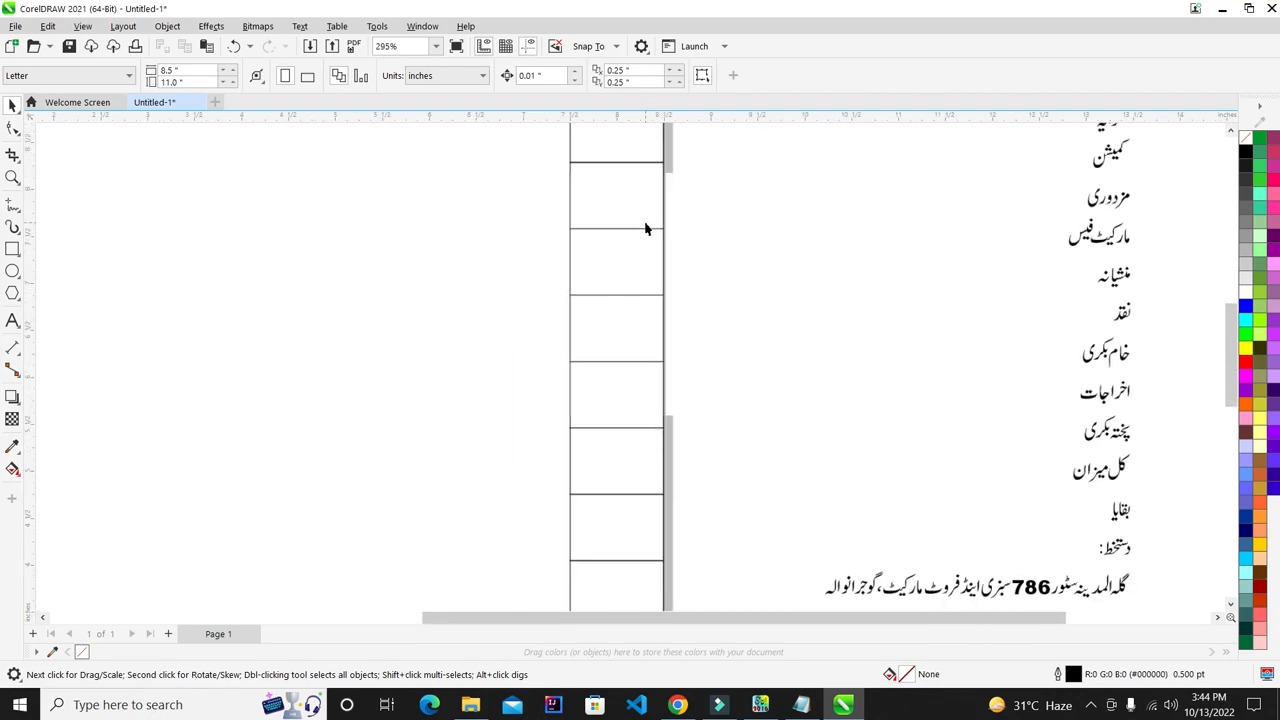
pyautogui.scroll(-3, 645, 229)
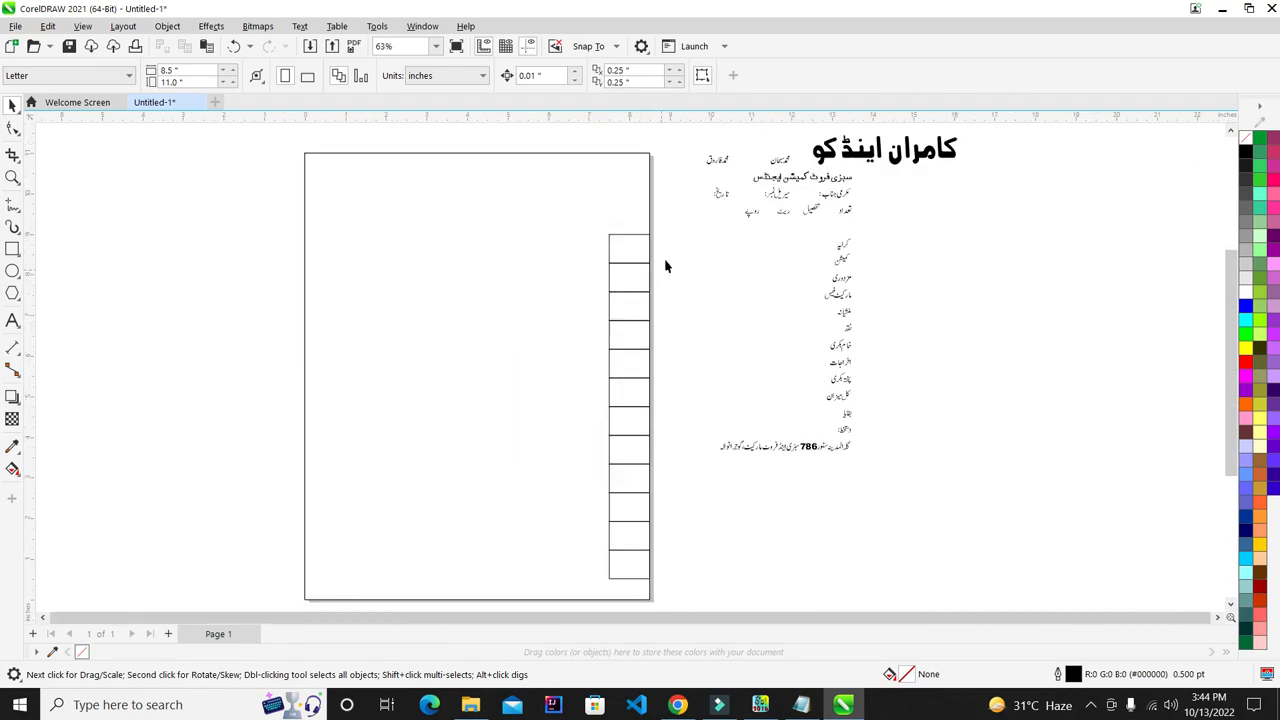
pyautogui.moveTo(585, 514); pyautogui.dragTo(578, 594)
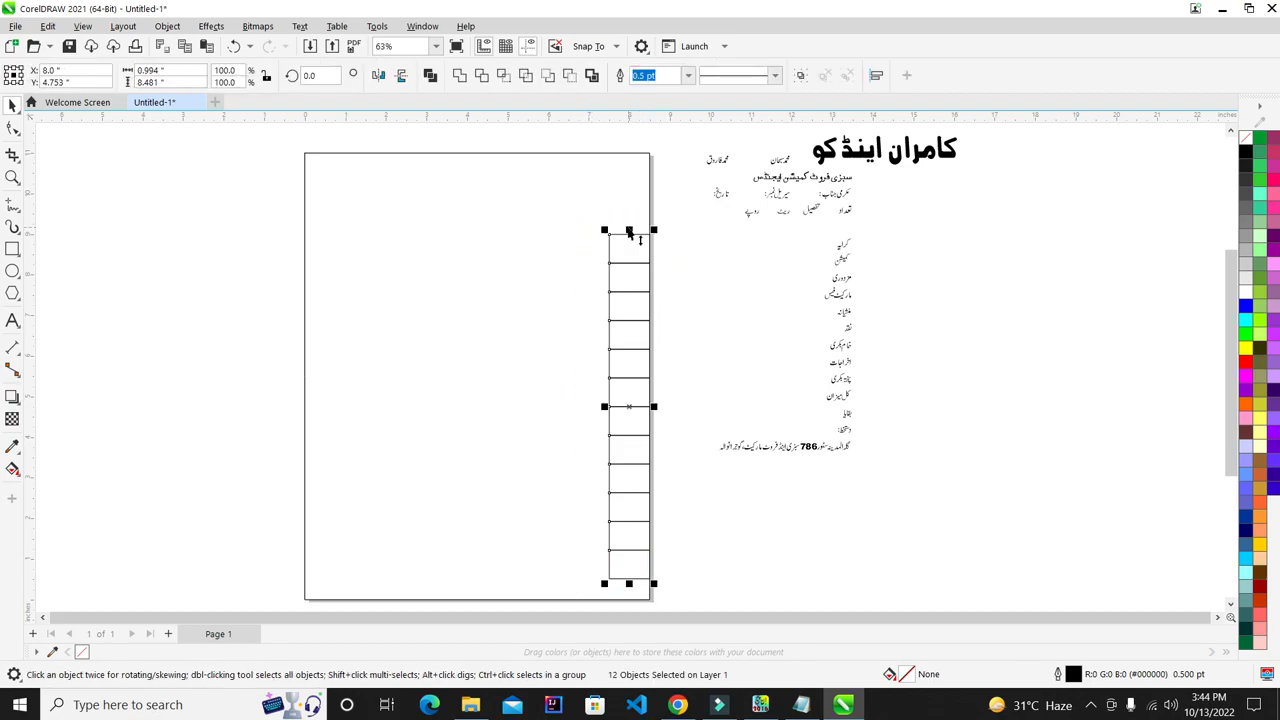
pyautogui.moveTo(629, 231); pyautogui.dragTo(629, 249)
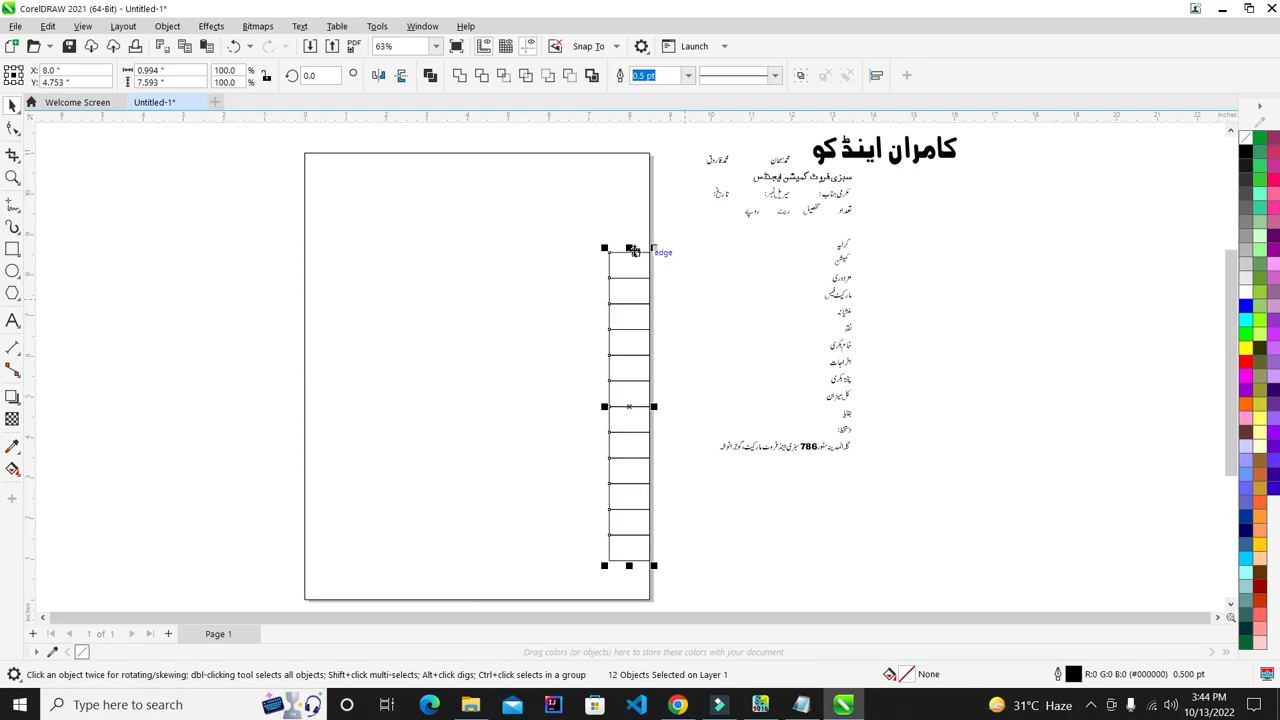
pyautogui.moveTo(632, 253); pyautogui.dragTo(630, 265)
pyautogui.click(669, 289)
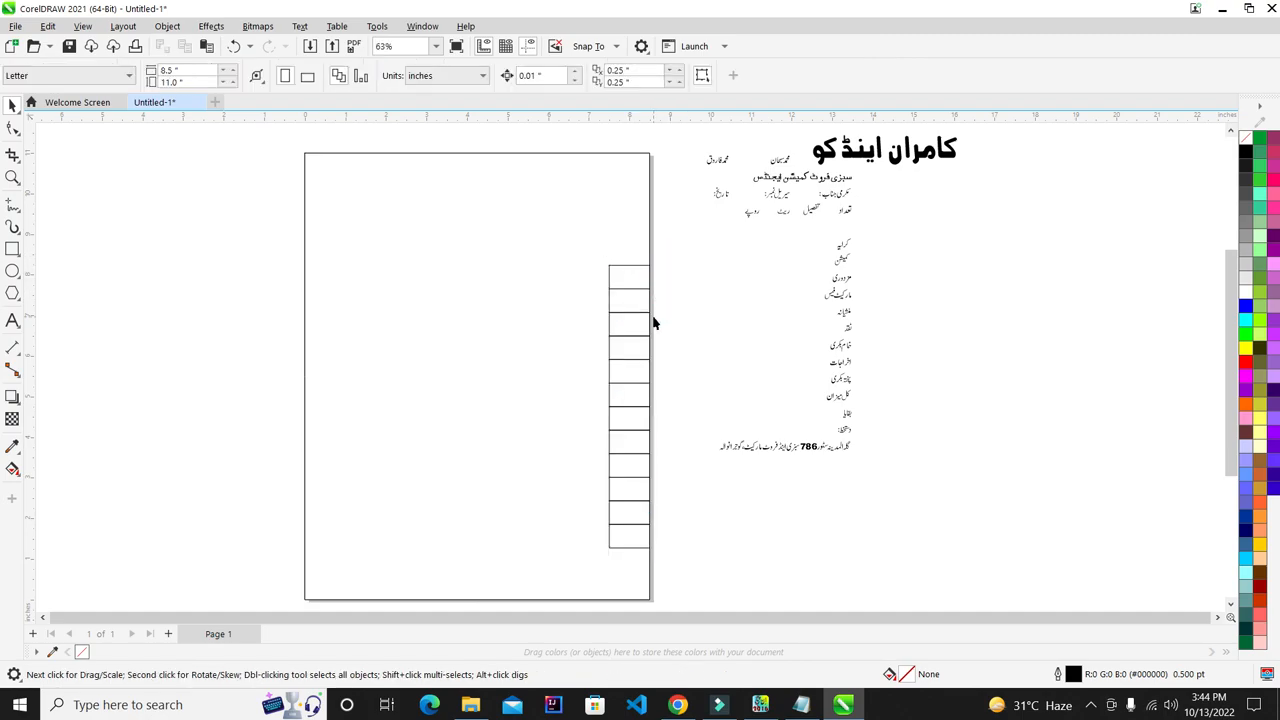
# - Move the column slightly up and left, in from the page edge
pyautogui.moveTo(697, 246); pyautogui.dragTo(556, 577)
pyautogui.moveTo(632, 417); pyautogui.dragTo(625, 405)
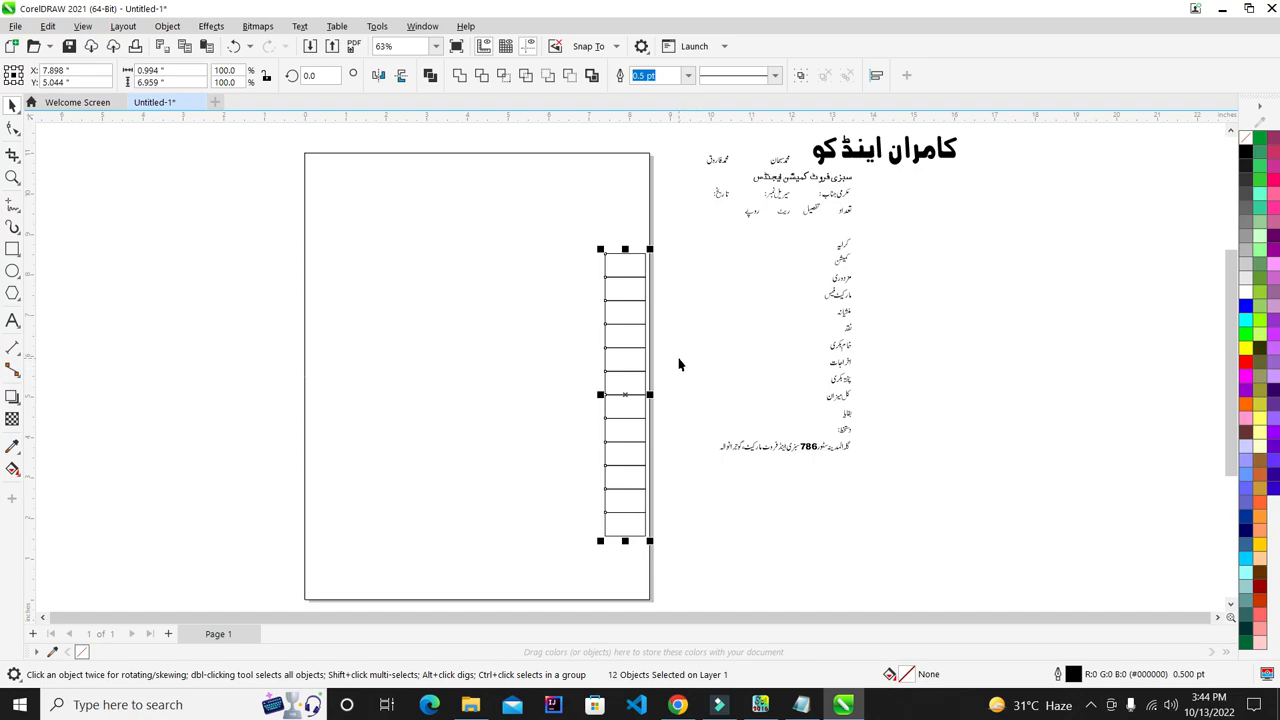
pyautogui.scroll(2, 645, 322)
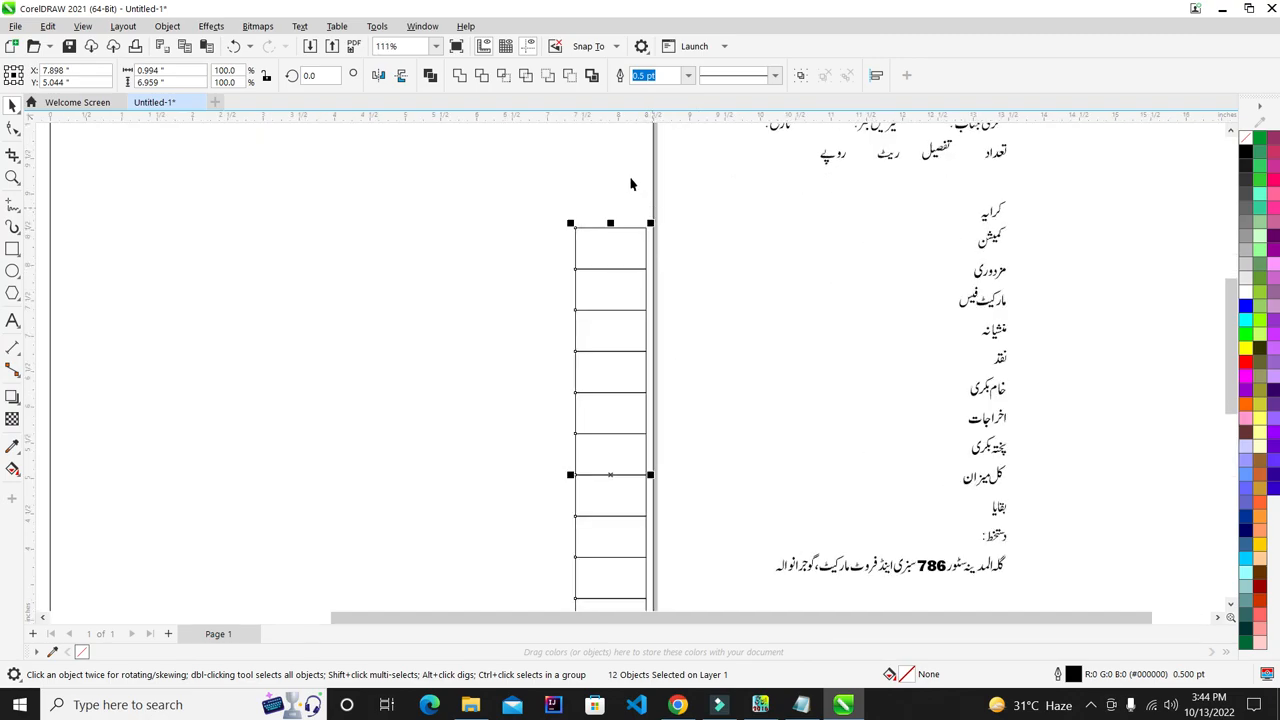
# - Place a duplicate of the 12-cell column just left of the original
pyautogui.hotkey('ctrl', 'a')
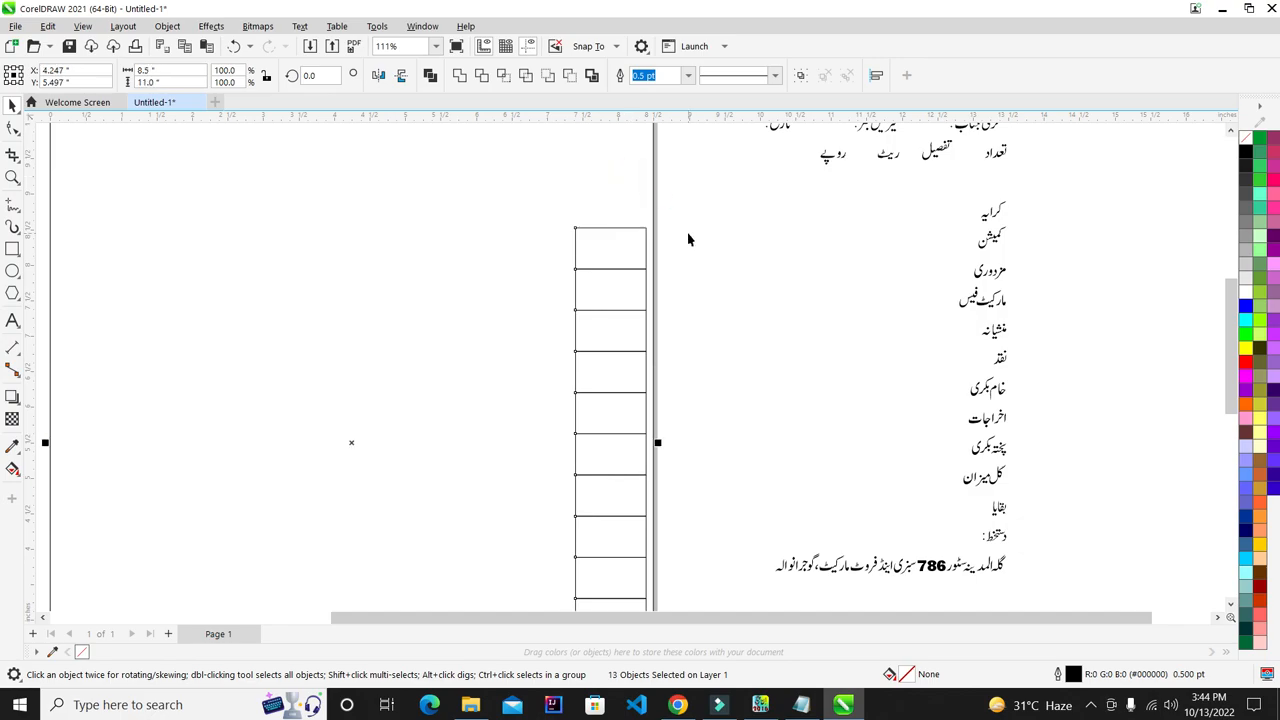
pyautogui.click(748, 262)
pyautogui.scroll(-1, 748, 262)
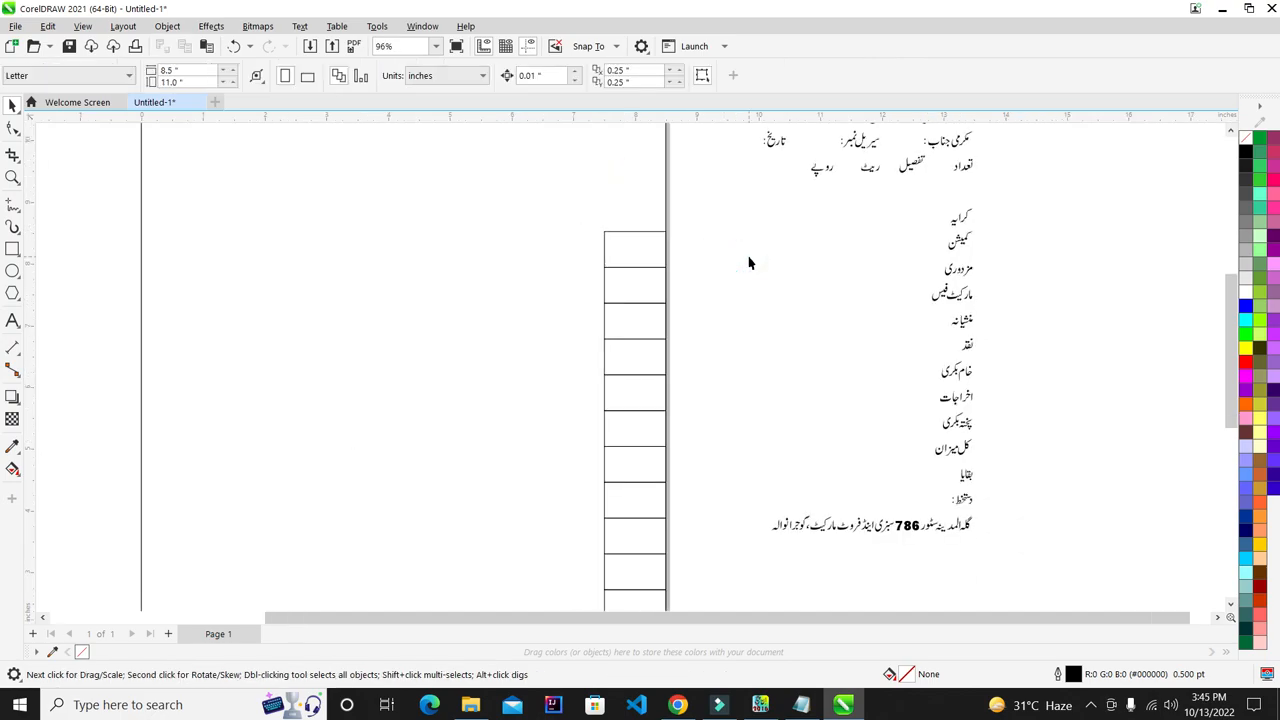
pyautogui.scroll(-2, 747, 262)
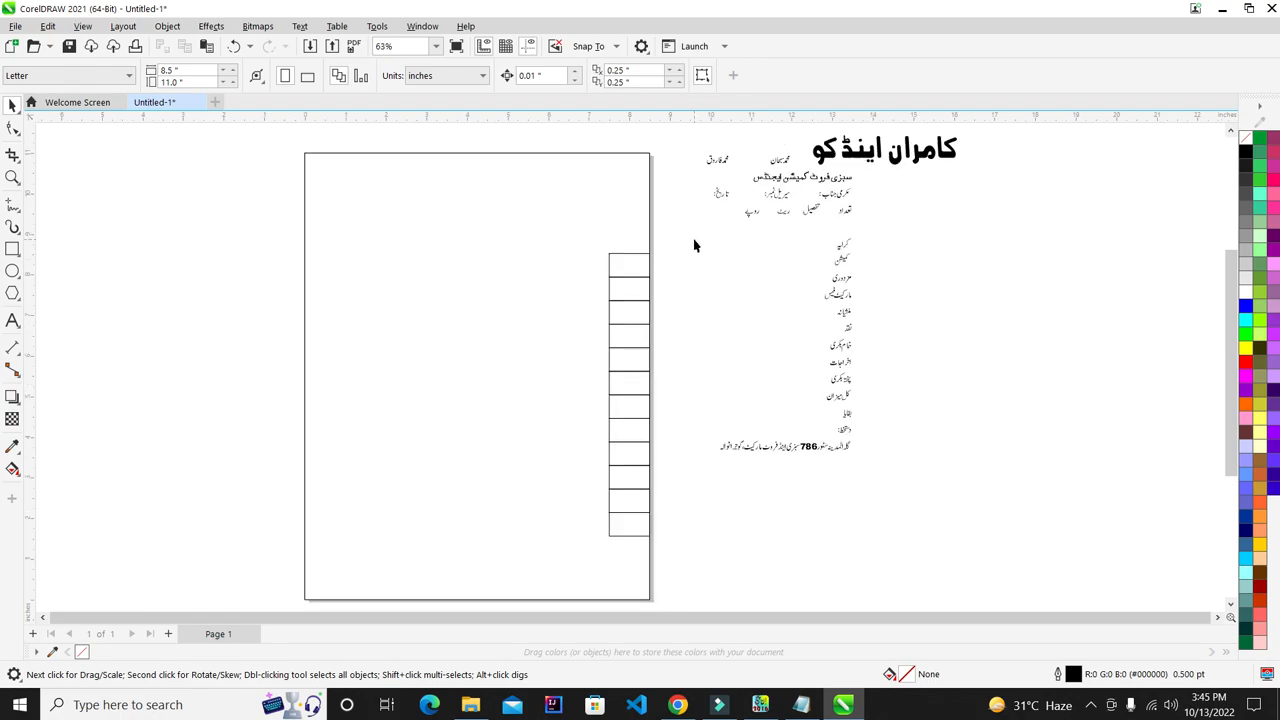
pyautogui.moveTo(694, 244); pyautogui.dragTo(632, 408)
pyautogui.moveTo(569, 582); pyautogui.dragTo(569, 580)
pyautogui.moveTo(637, 403); pyautogui.dragTo(591, 402)
pyautogui.scroll(5, 592, 261)
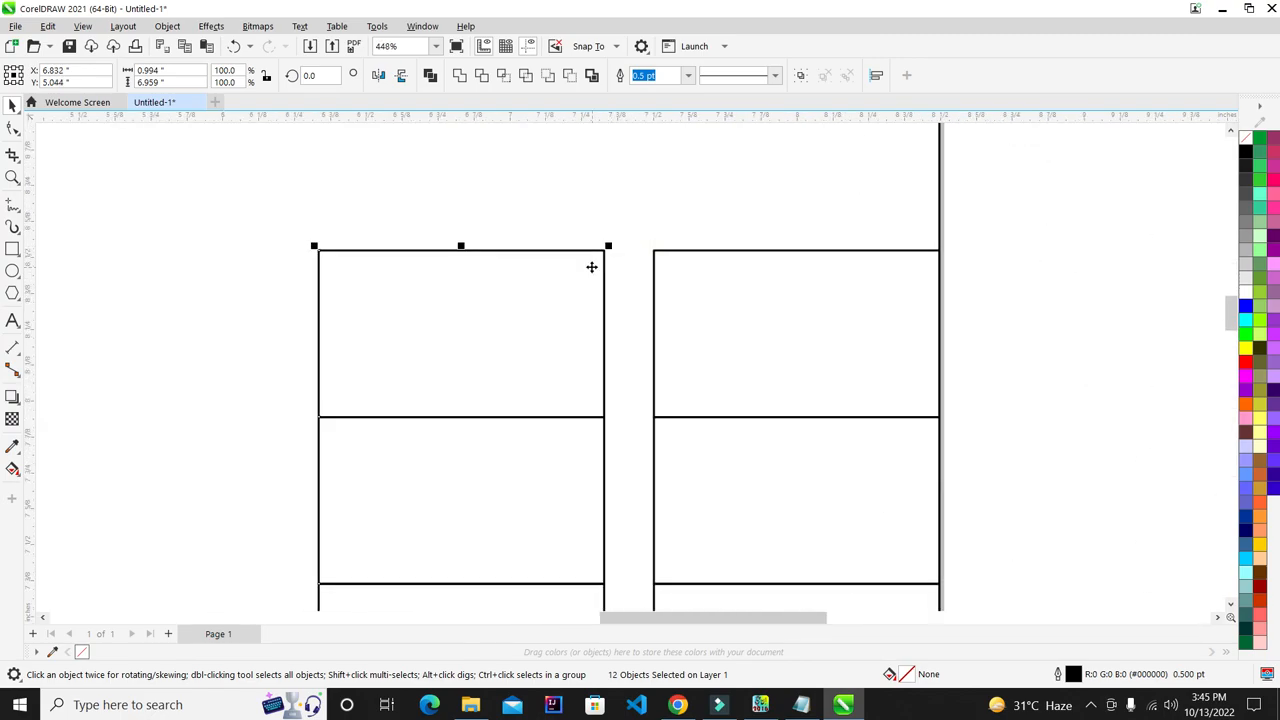
pyautogui.scroll(-5, 592, 267)
# - Select all twelve cells of the right column and group them with Ctrl+G
pyautogui.click(606, 277)
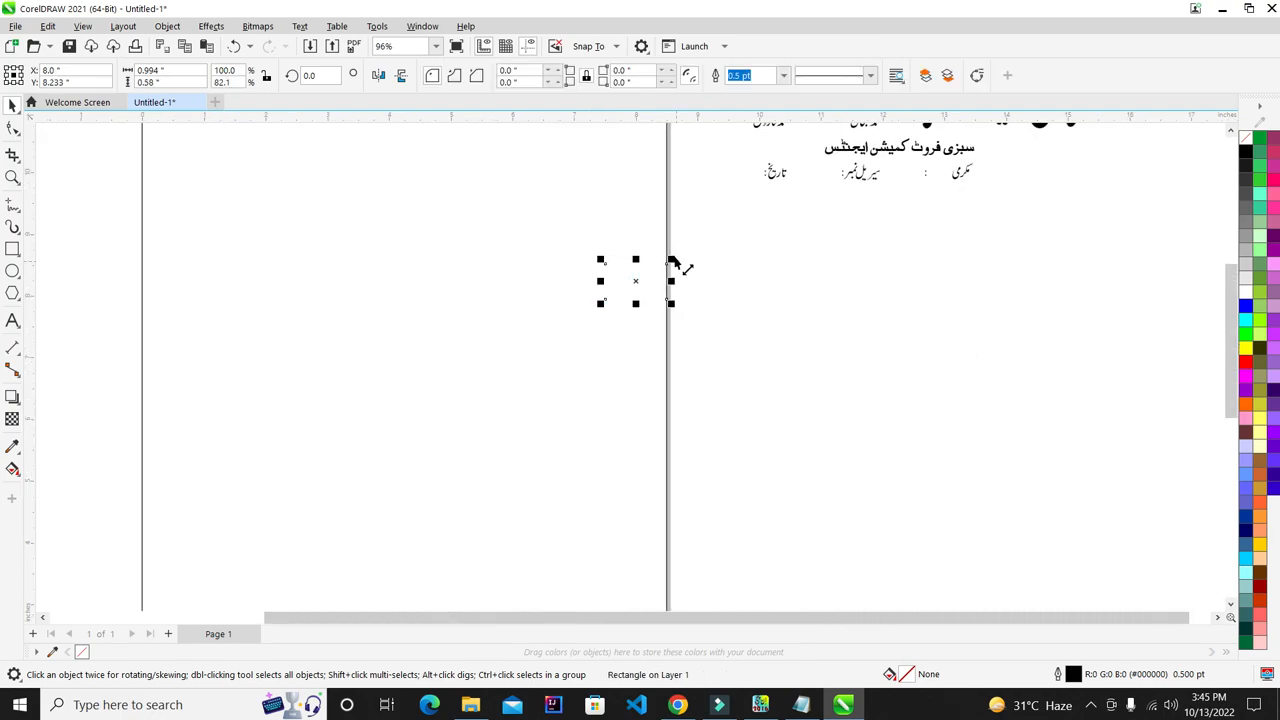
pyautogui.scroll(-1, 676, 262)
pyautogui.moveTo(667, 240); pyautogui.dragTo(609, 583)
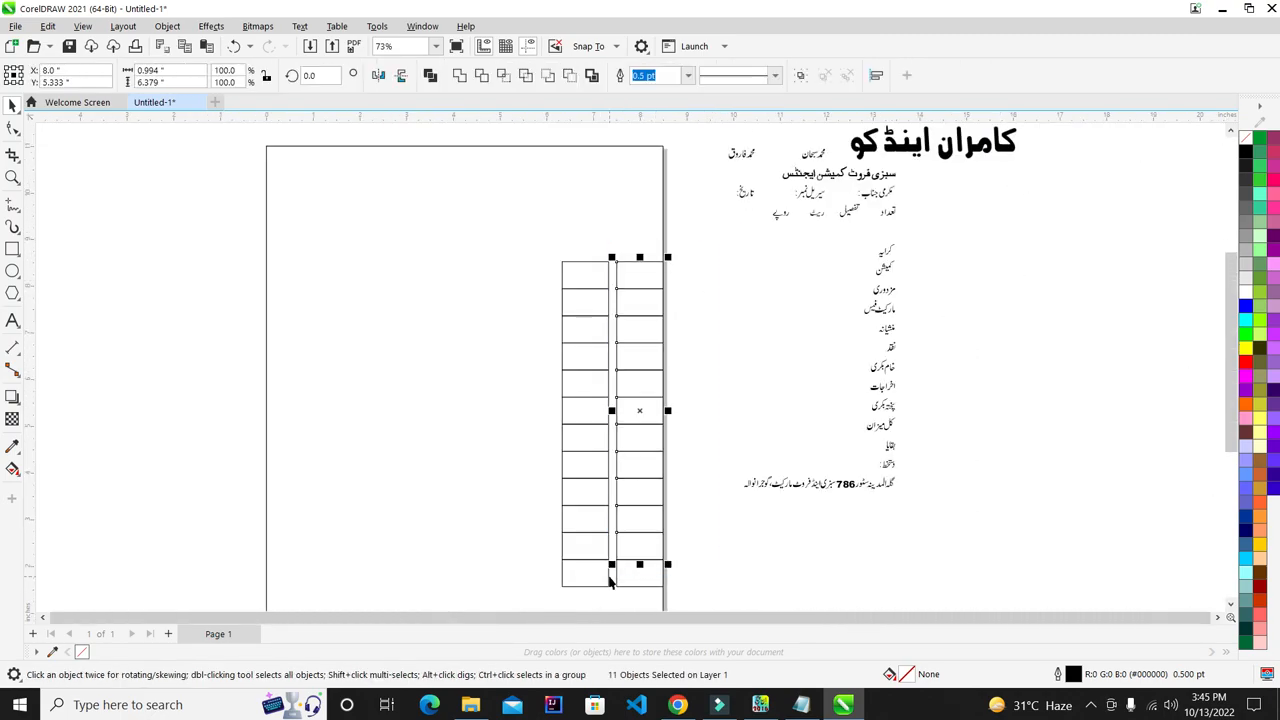
pyautogui.click(730, 363)
pyautogui.moveTo(726, 240); pyautogui.dragTo(597, 605)
pyautogui.hotkey('ctrl', 'g')
pyautogui.moveTo(640, 444); pyautogui.dragTo(587, 416)
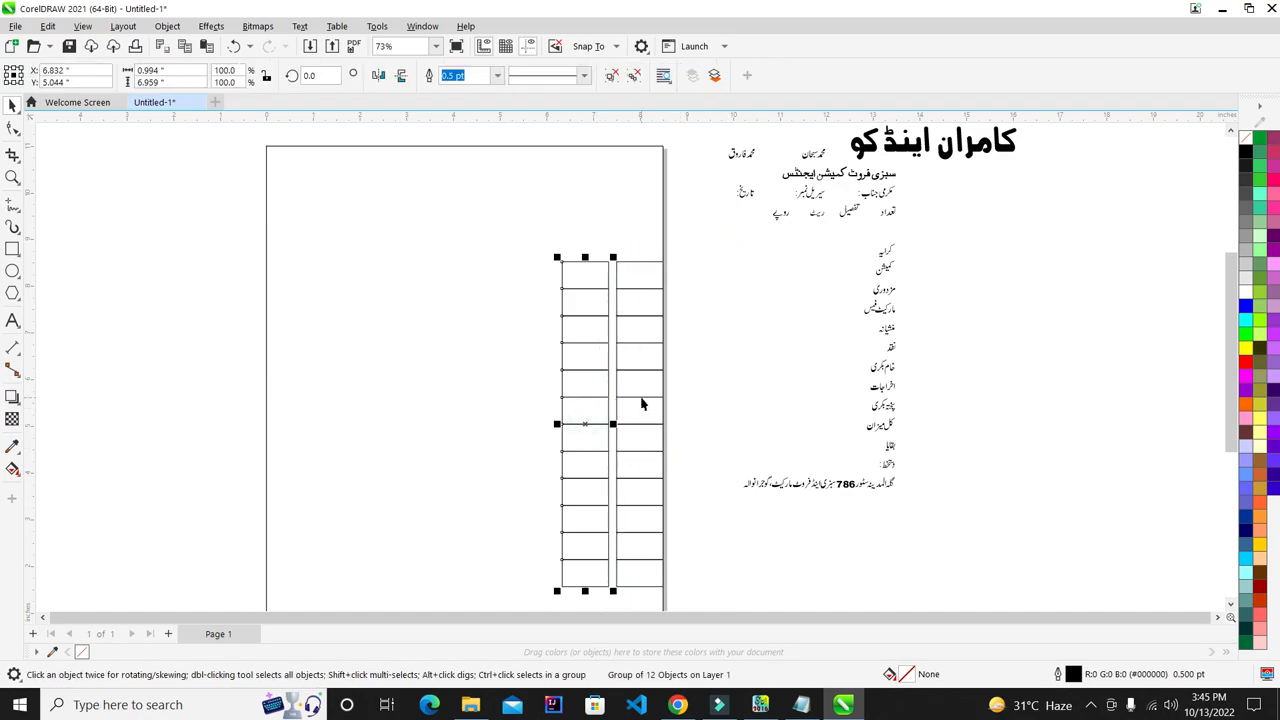
# - Drag the left column group flush against the right column
pyautogui.keyDown('shift'); pyautogui.click(641, 399); pyautogui.keyUp('shift')
pyautogui.click(705, 375)
pyautogui.click(606, 337)
pyautogui.scroll(5, 623, 225)
pyautogui.moveTo(540, 364); pyautogui.dragTo(645, 338)
pyautogui.scroll(4, 597, 366)
pyautogui.scroll(2, 645, 338)
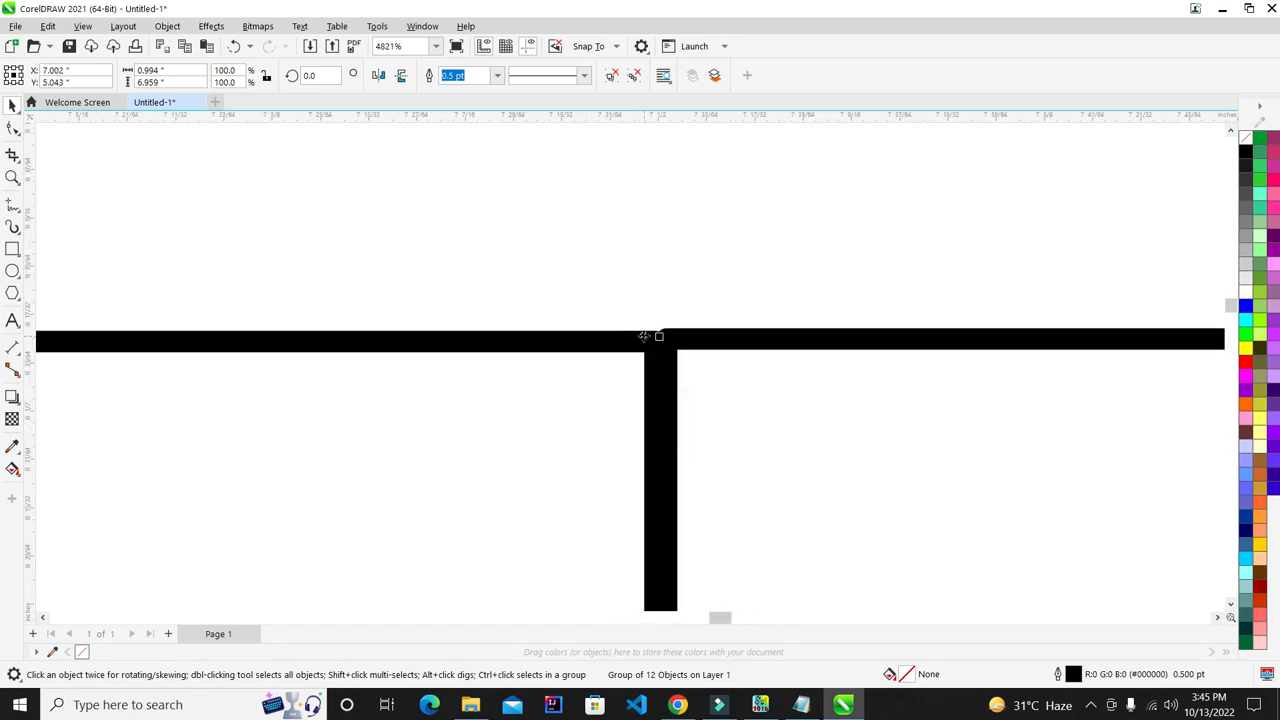
pyautogui.scroll(1, 670, 345)
pyautogui.scroll(-2, 668, 345)
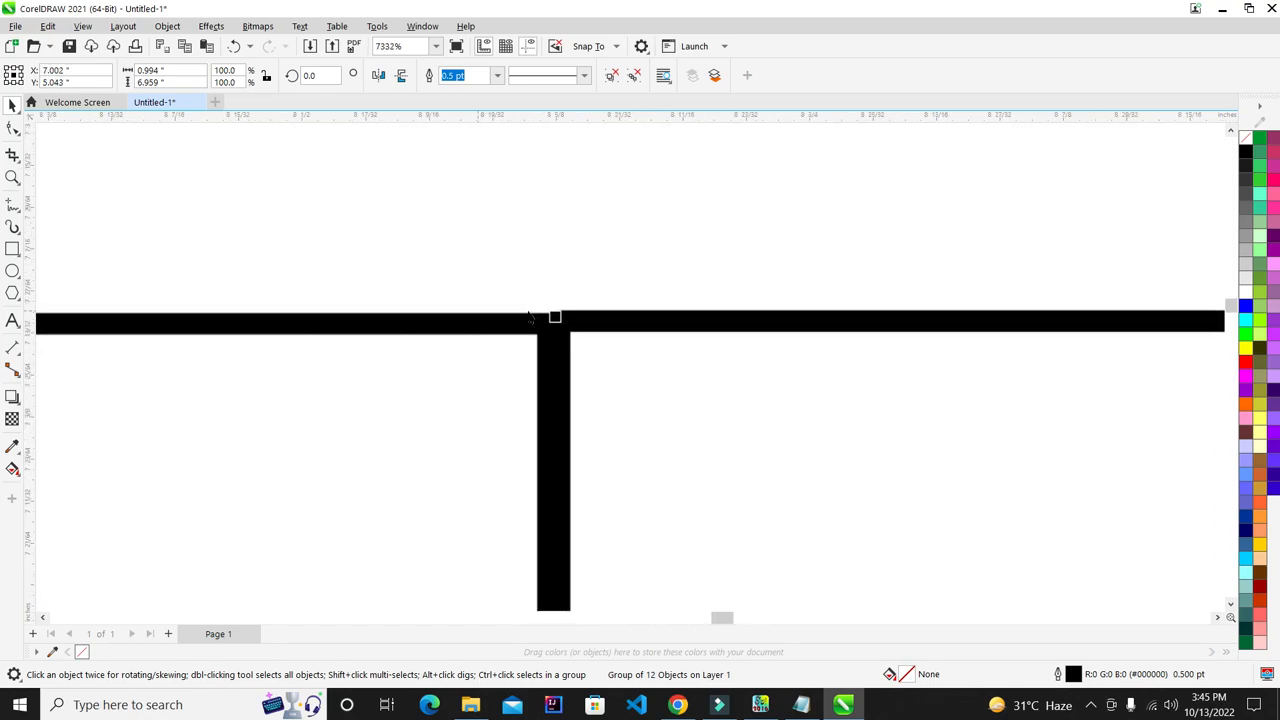
pyautogui.scroll(-1, 543, 357)
pyautogui.scroll(-3, 833, 332)
# - Set the nudge distance to 0 and zoom in and out to check the joined corners
pyautogui.click(1034, 229)
pyautogui.click(555, 74)
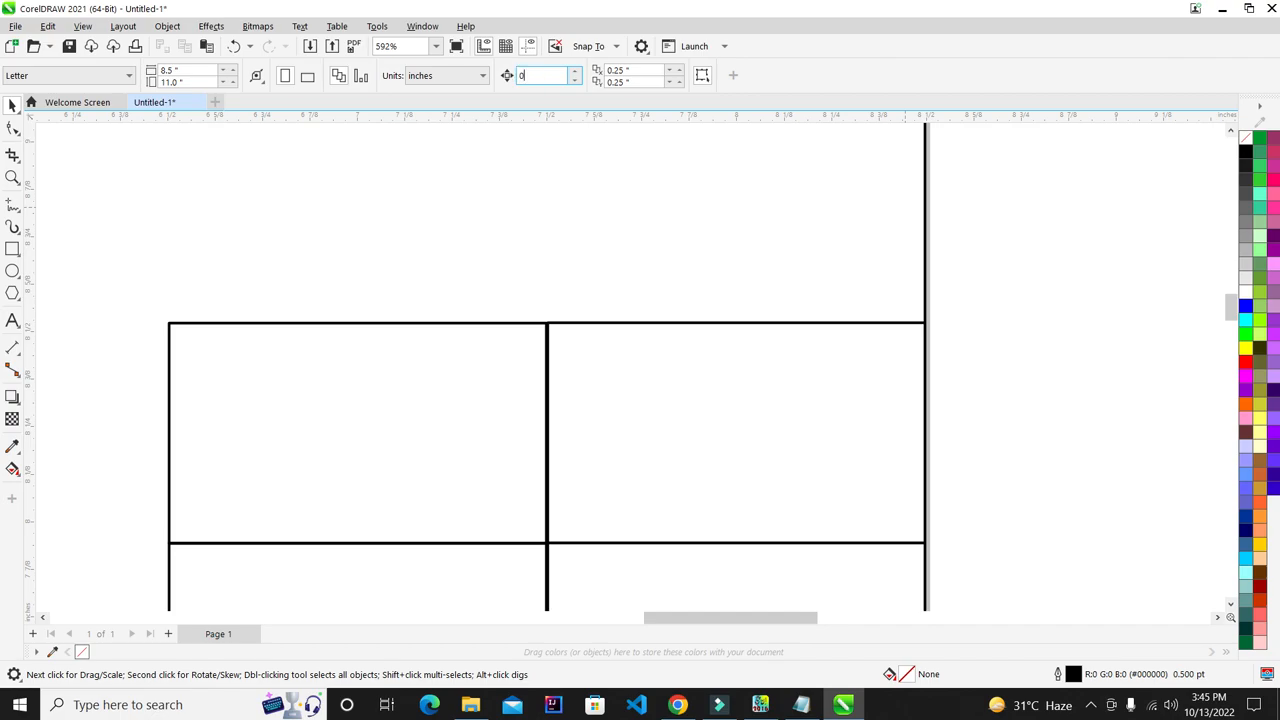
pyautogui.click(444, 406)
pyautogui.scroll(6, 514, 334)
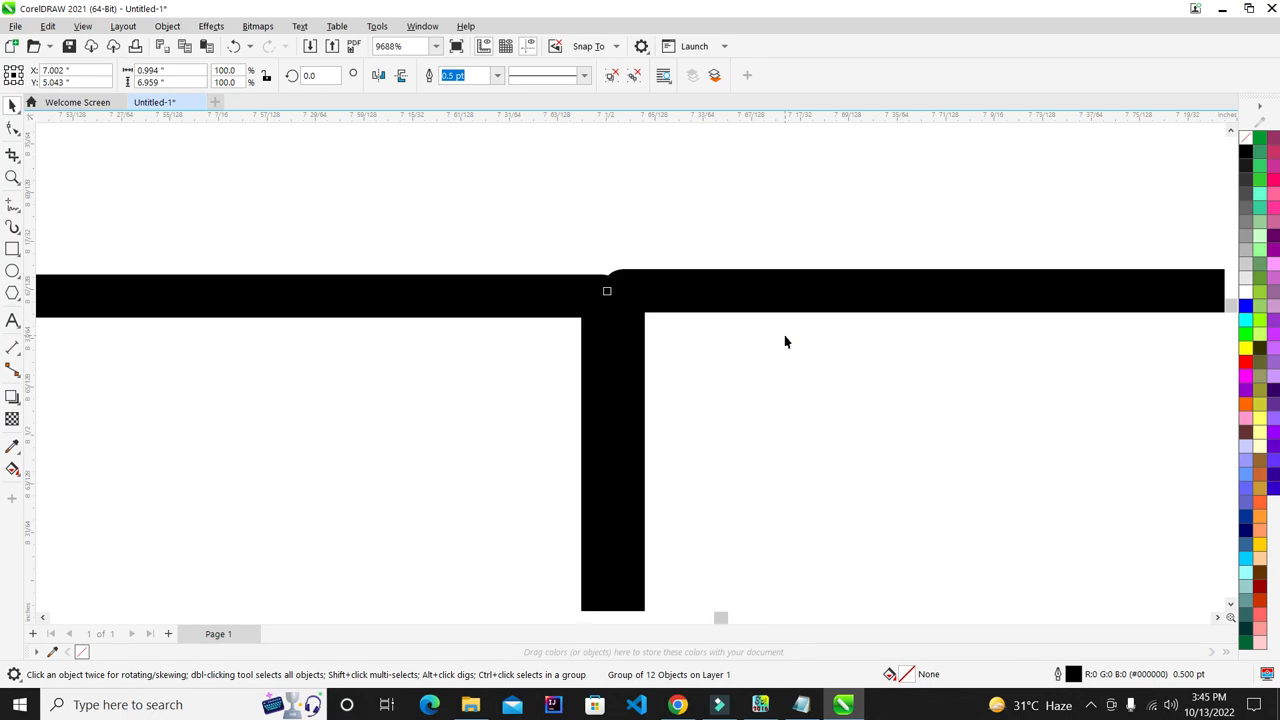
pyautogui.scroll(1, 680, 320)
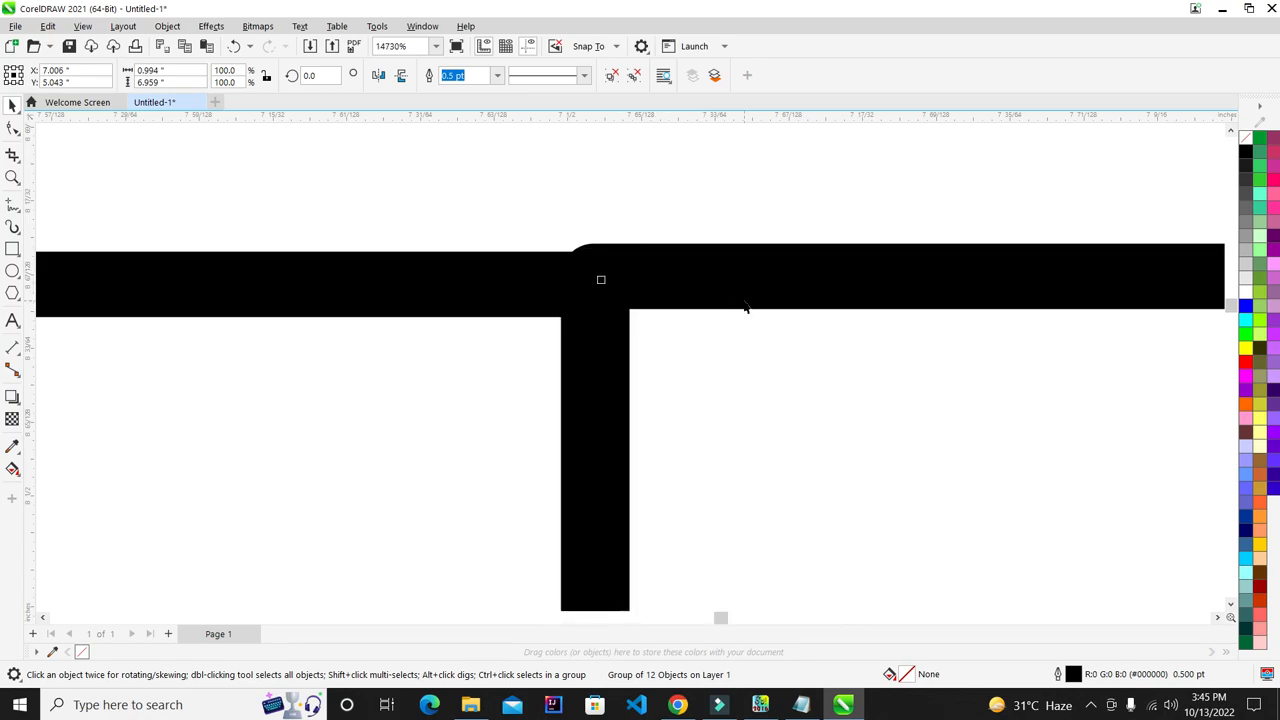
pyautogui.scroll(-2, 745, 307)
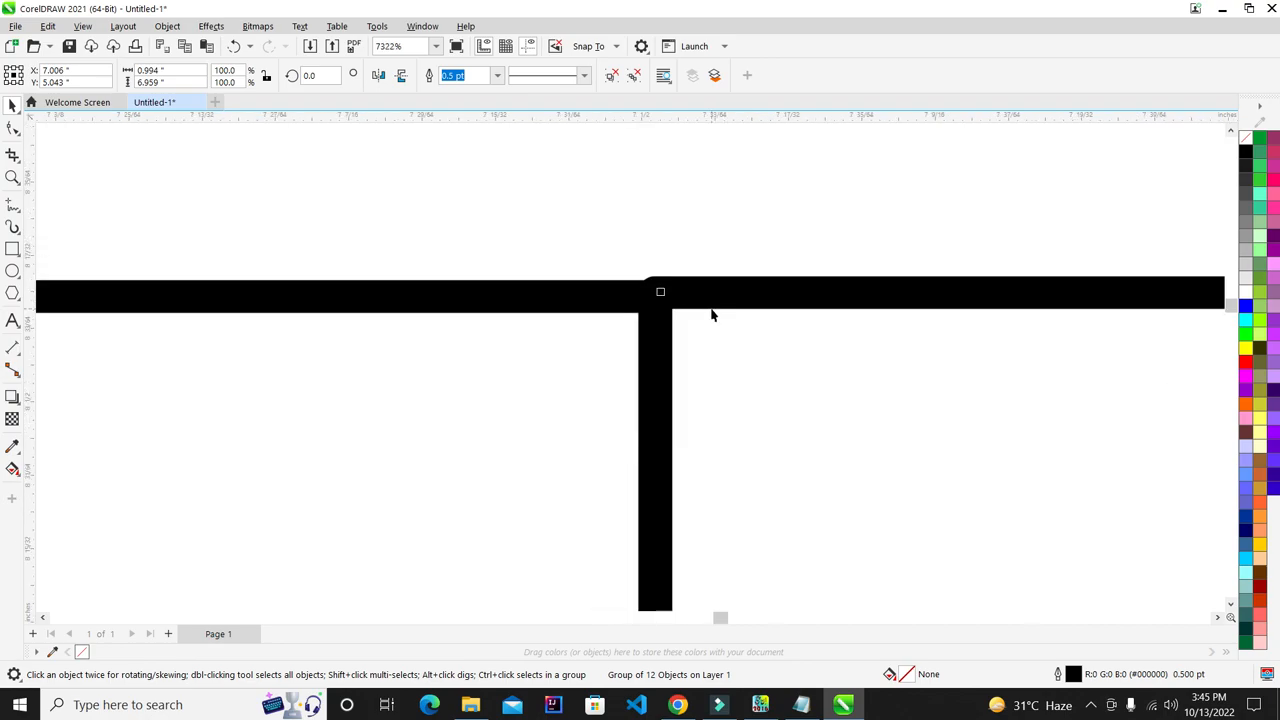
pyautogui.press('F4')
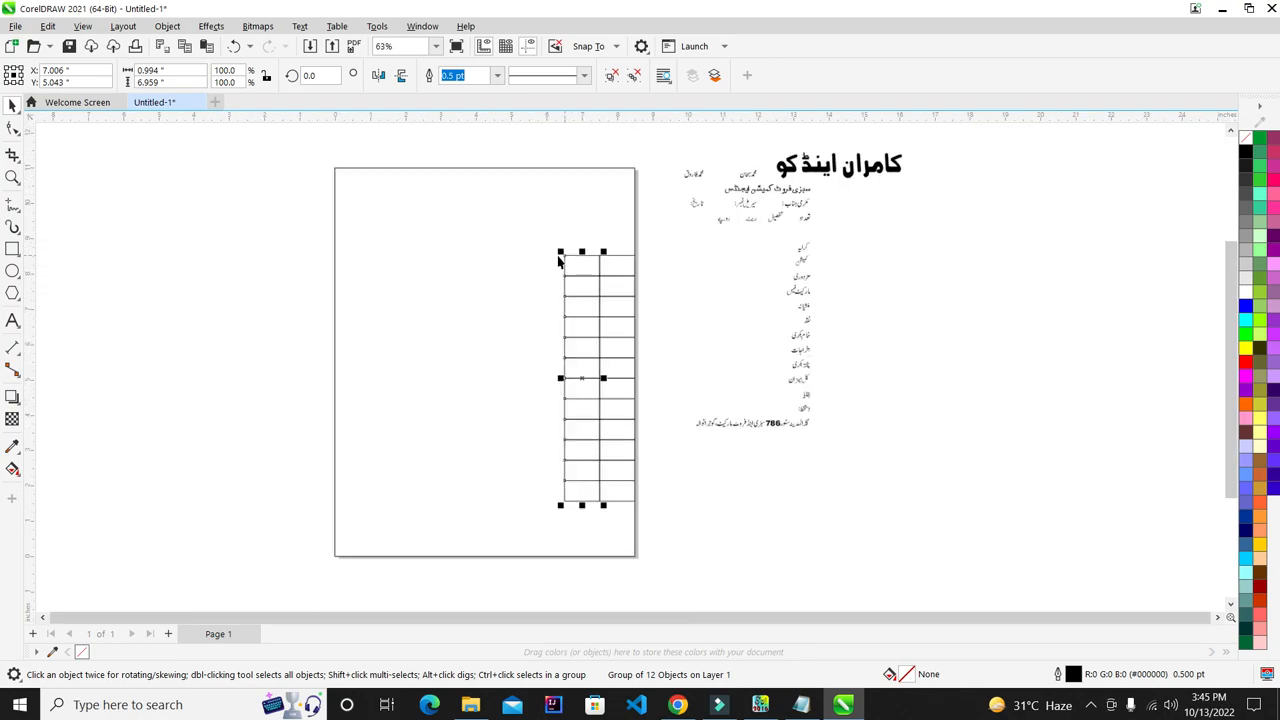
pyautogui.keyDown('shift'); pyautogui.click(621, 273); pyautogui.keyUp('shift')
pyautogui.click(697, 270)
pyautogui.scroll(7, 606, 271)
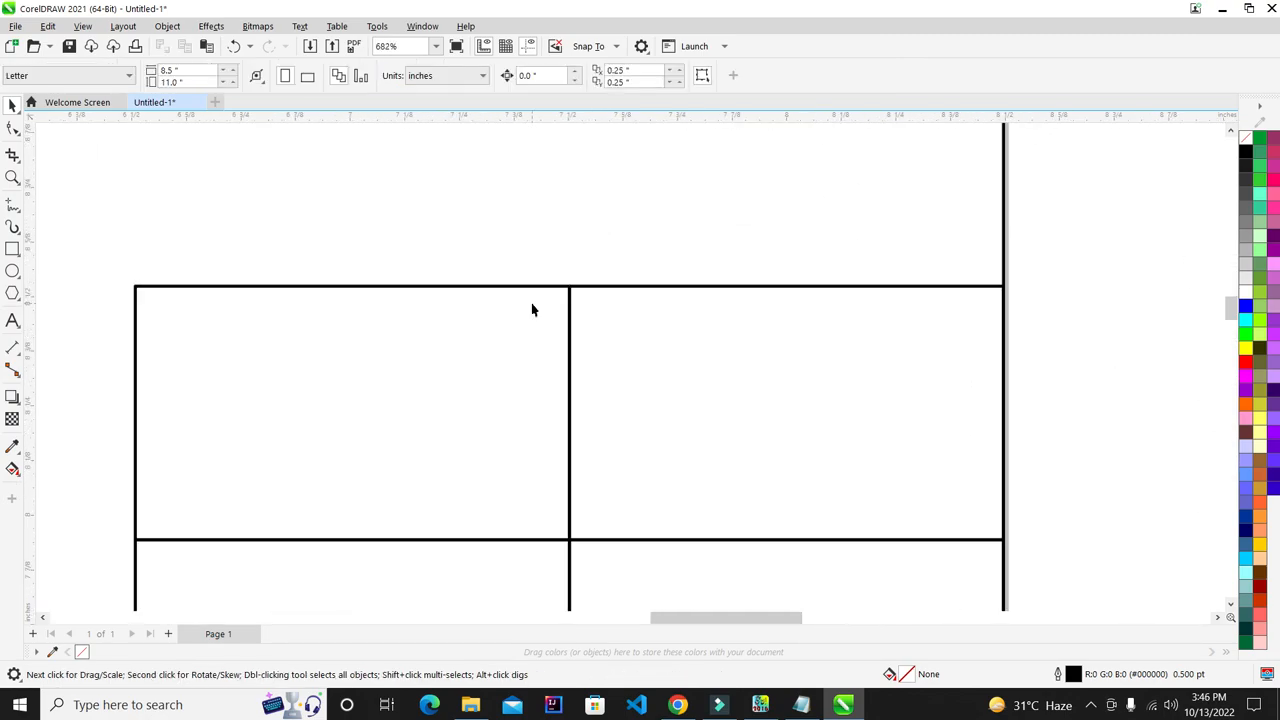
pyautogui.scroll(10, 532, 310)
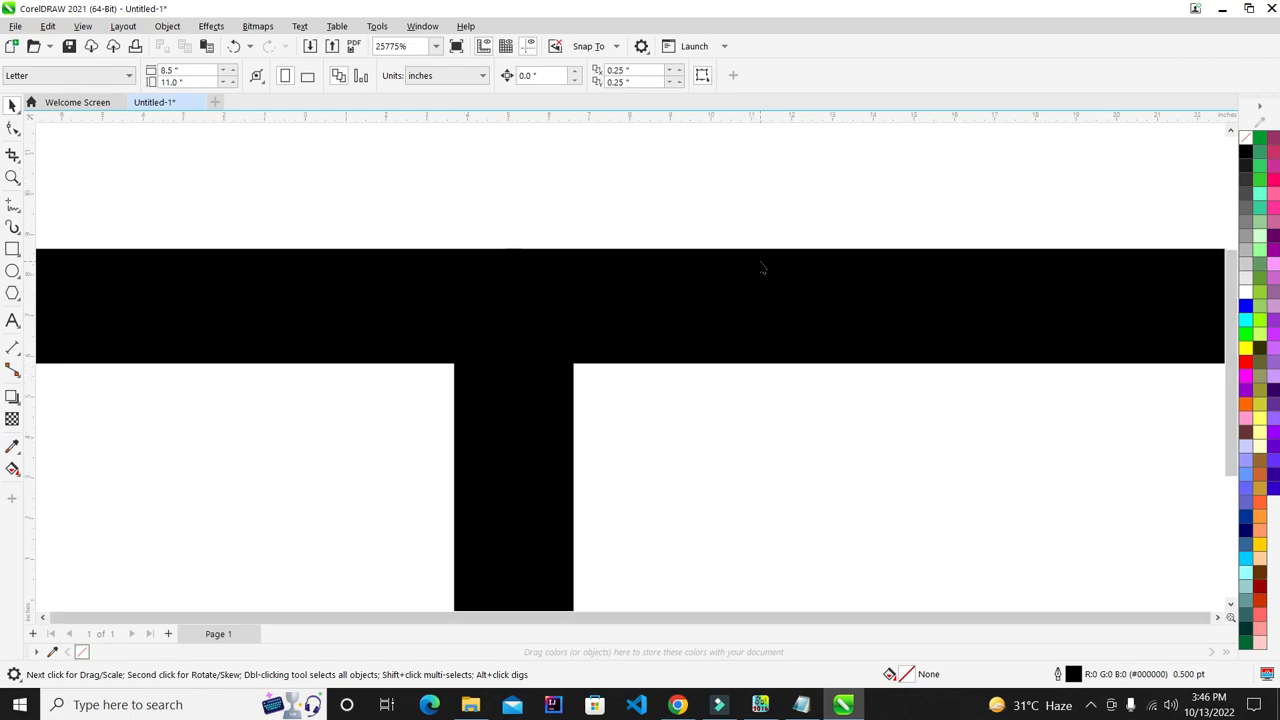
pyautogui.press('F4')
pyautogui.click(579, 307)
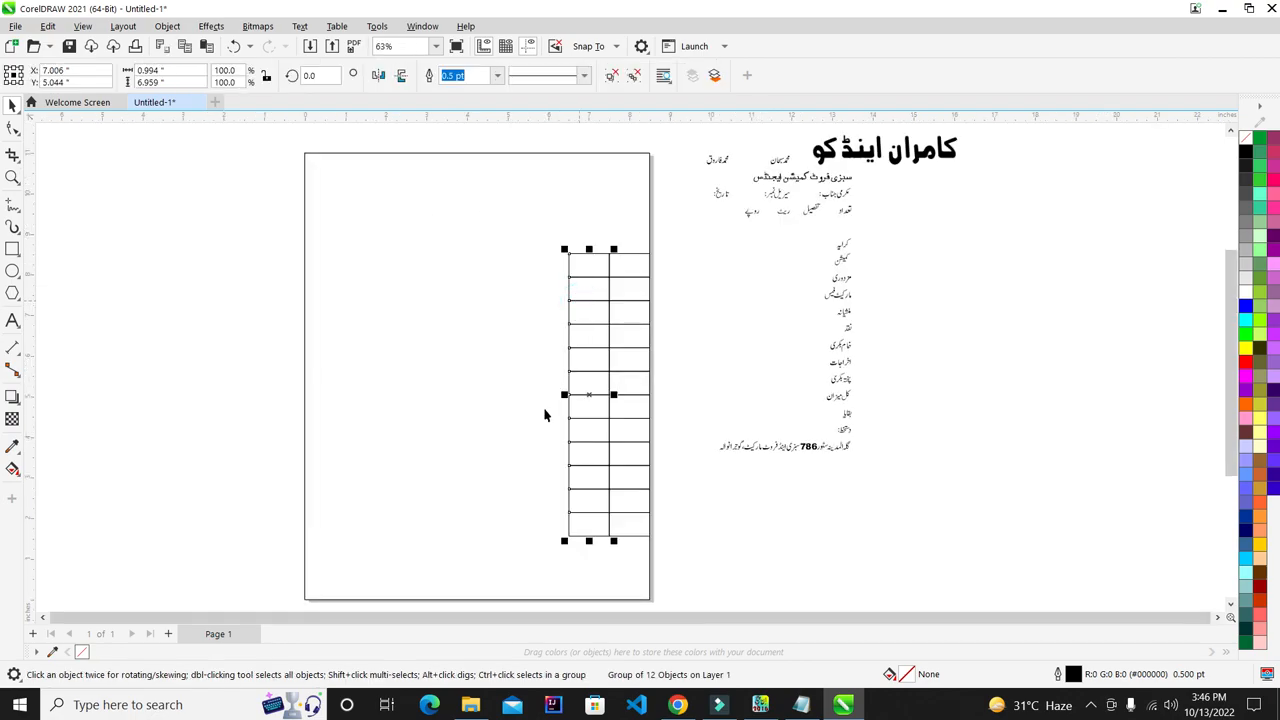
pyautogui.scroll(1, 546, 406)
pyautogui.moveTo(579, 392); pyautogui.dragTo(394, 333)
pyautogui.click(962, 260)
pyautogui.scroll(-1, 575, 303)
pyautogui.scroll(1, 418, 303)
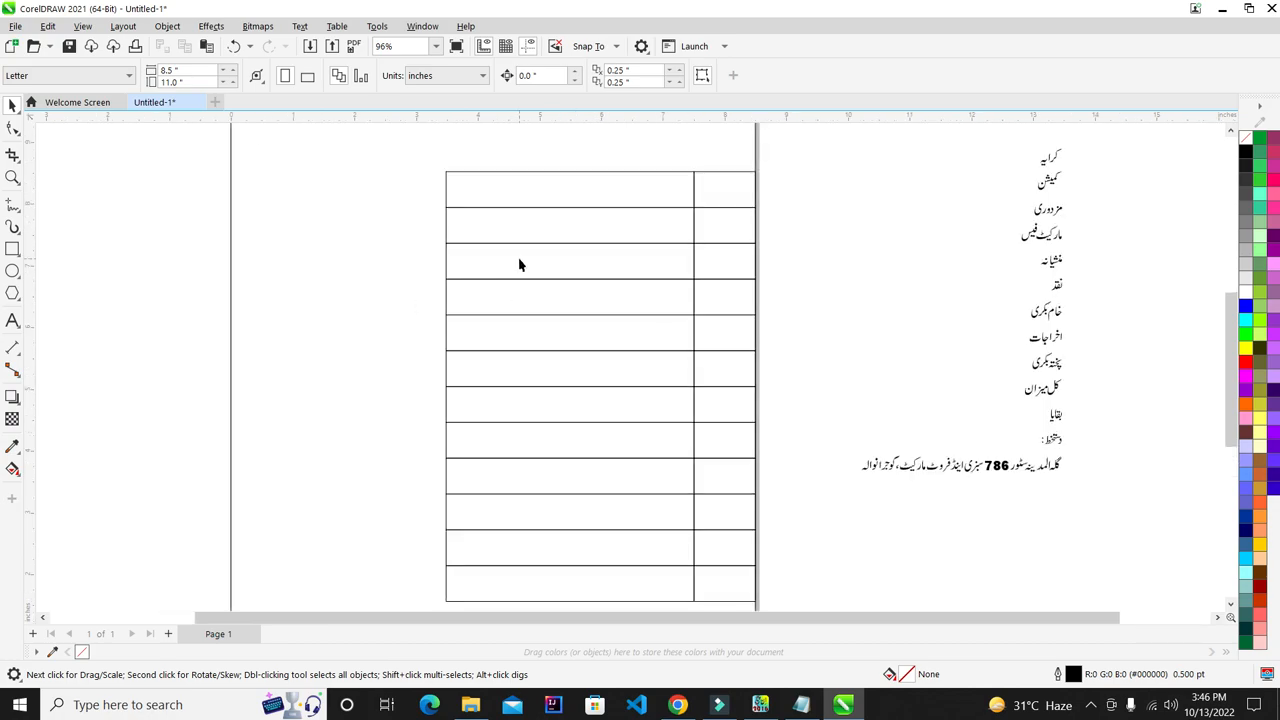
pyautogui.scroll(-1, 519, 264)
pyautogui.scroll(-1, 651, 290)
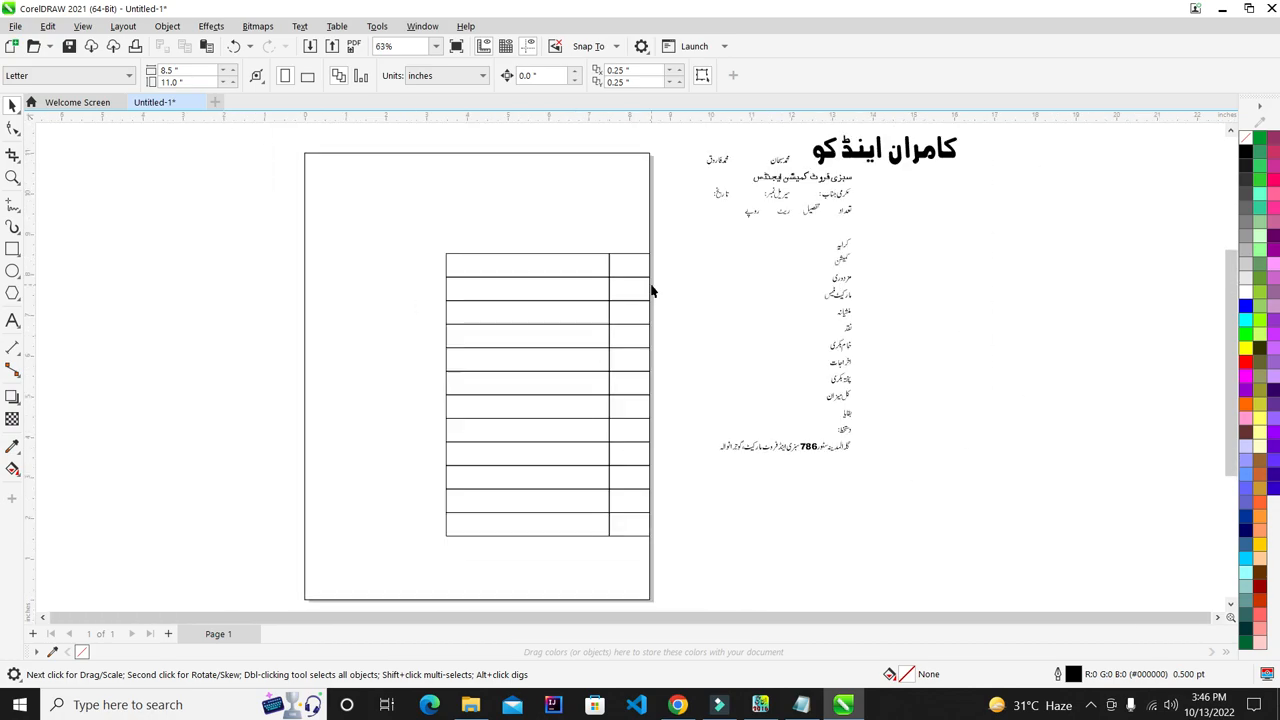
pyautogui.click(490, 350)
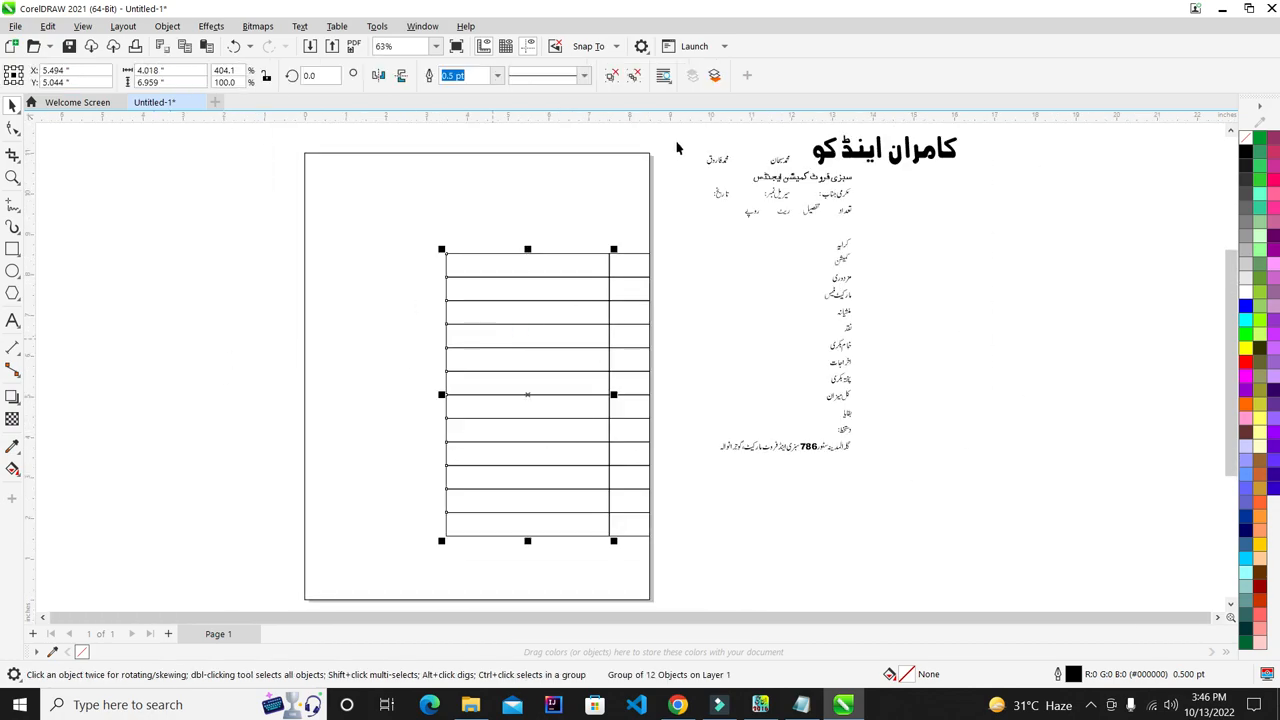
pyautogui.click(711, 354)
pyautogui.click(634, 322)
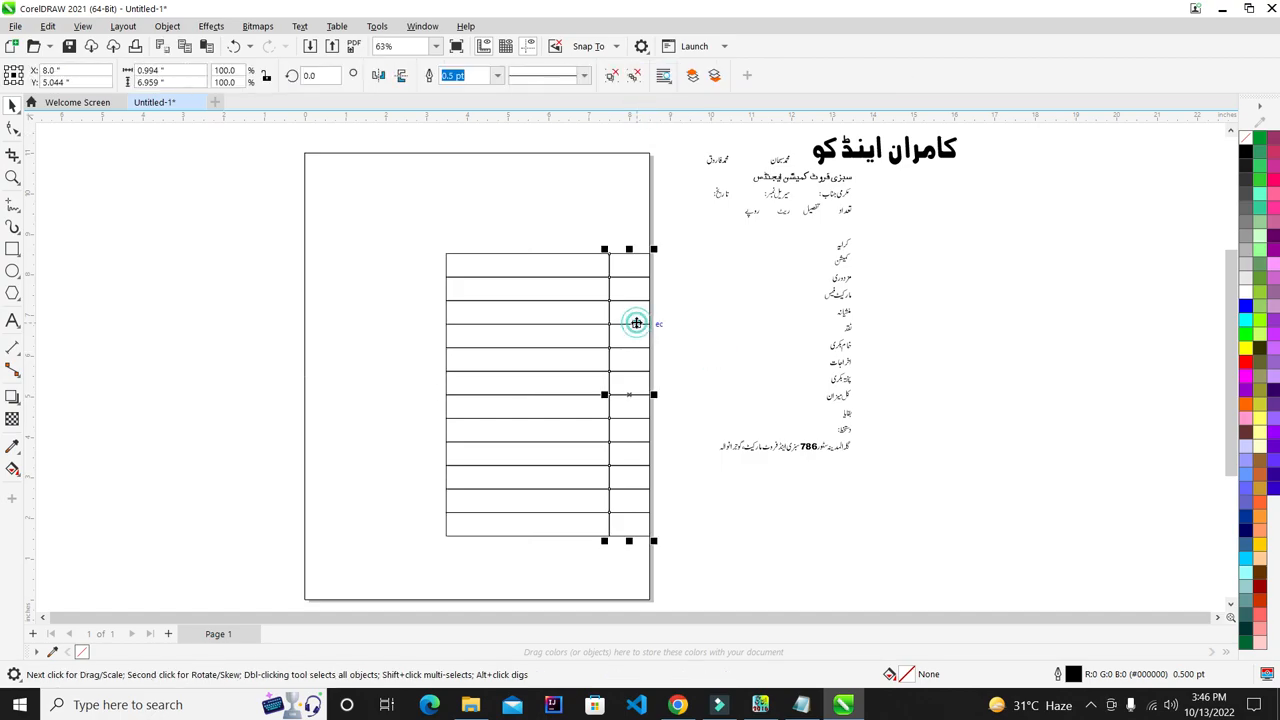
pyautogui.click(726, 271)
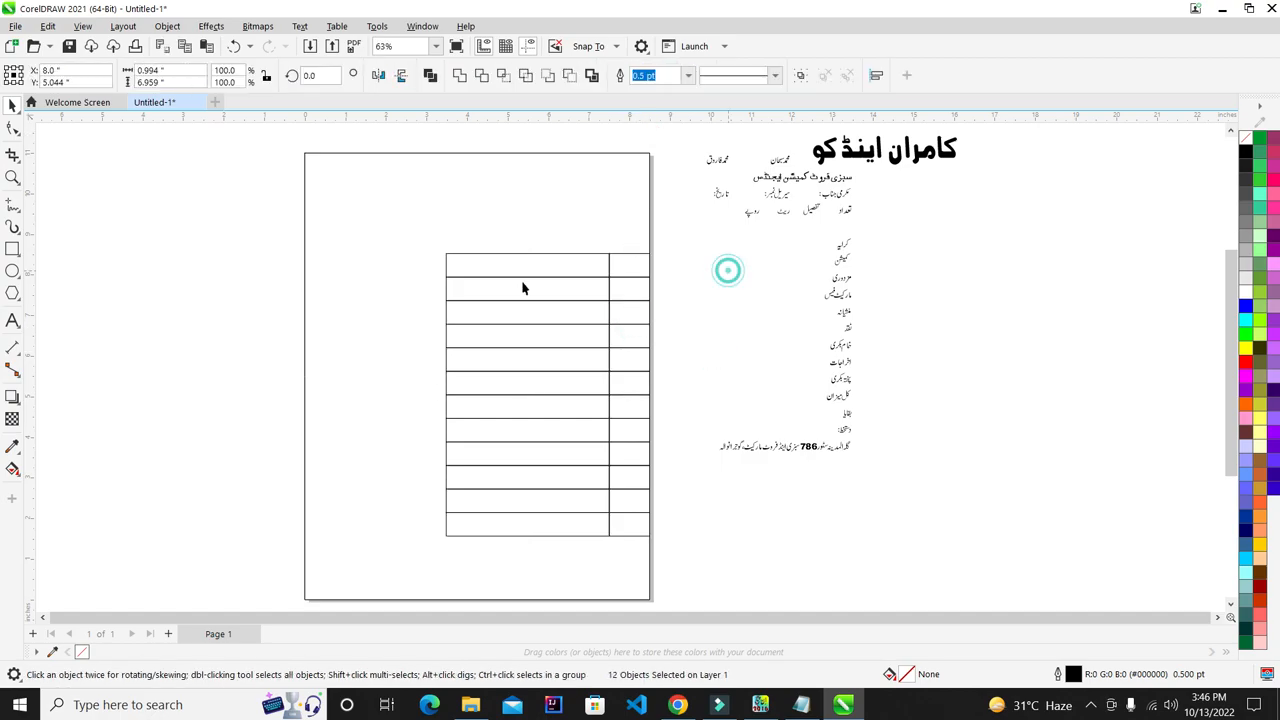
# - Draw a large graph-paper grid at the left side of the page
pyautogui.click(19, 275)
pyautogui.click(19, 275)
pyautogui.click(18, 298)
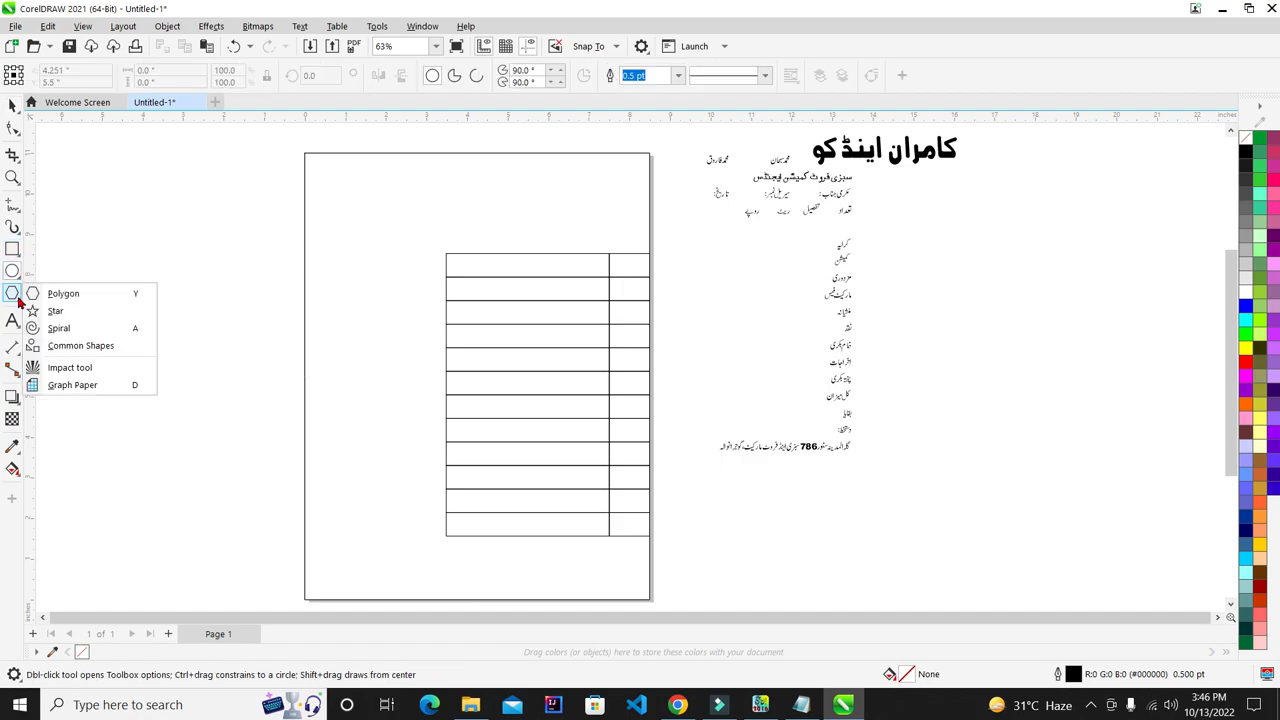
pyautogui.click(52, 389)
pyautogui.moveTo(47, 209); pyautogui.dragTo(368, 580)
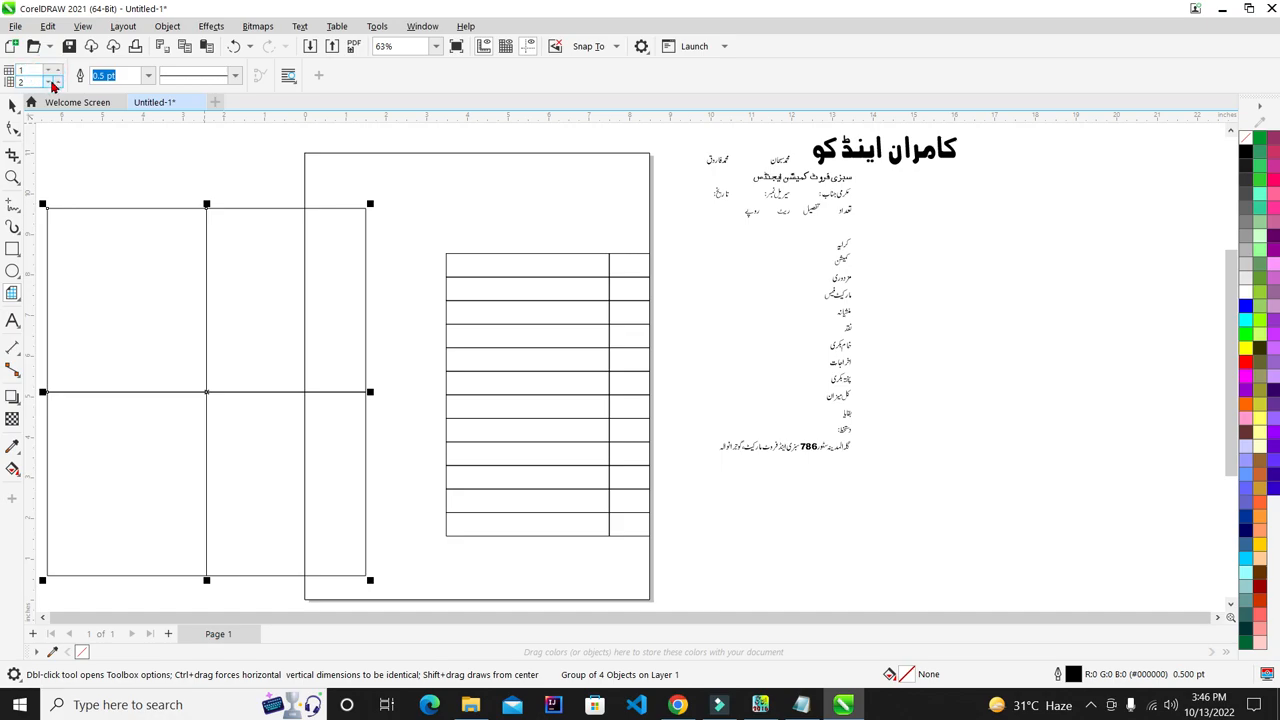
# - Set graph-paper columns to 10 and rows to 5, try two more grids, then undo them
pyautogui.click(57, 71)
pyautogui.moveTo(38, 72); pyautogui.dragTo(3, 71)
pyautogui.write('10')
pyautogui.press('Tab')
pyautogui.write('5')
pyautogui.moveTo(481, 168); pyautogui.dragTo(748, 437)
pyautogui.moveTo(610, 262); pyautogui.dragTo(272, 336)
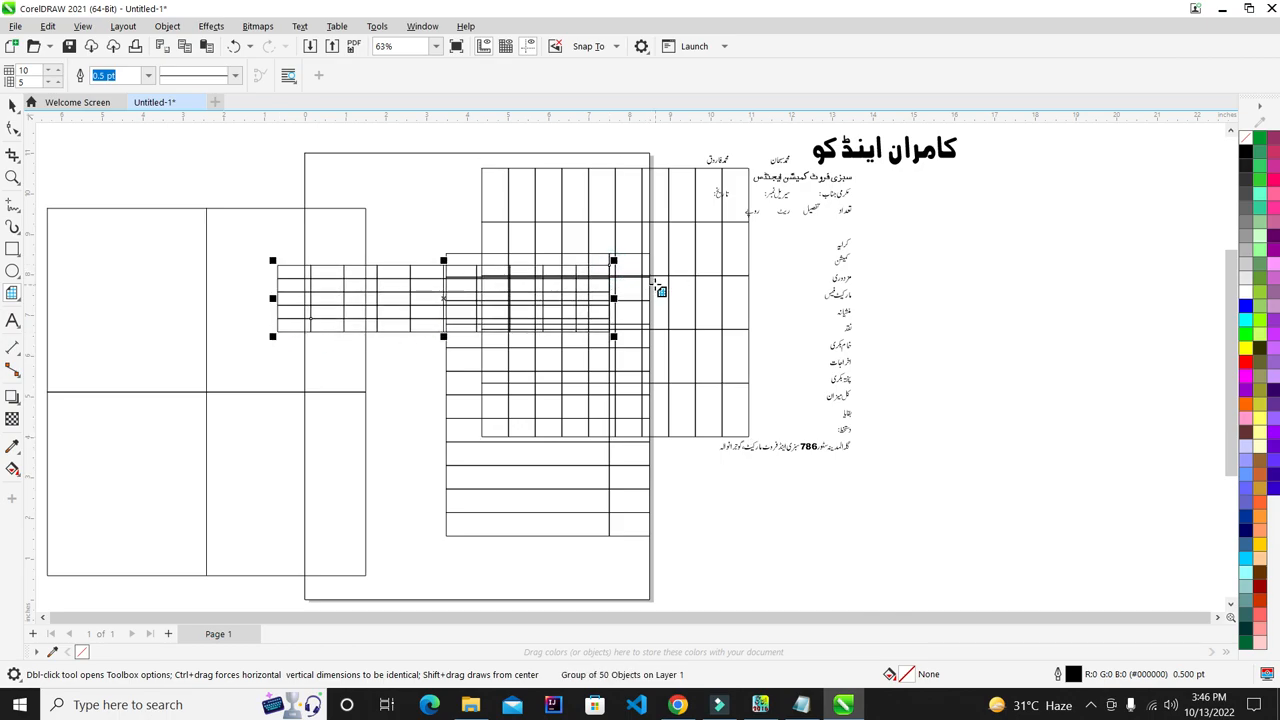
pyautogui.hotkey('ctrl', 'z')
pyautogui.hotkey('ctrl', 'z')
pyautogui.click(10, 106)
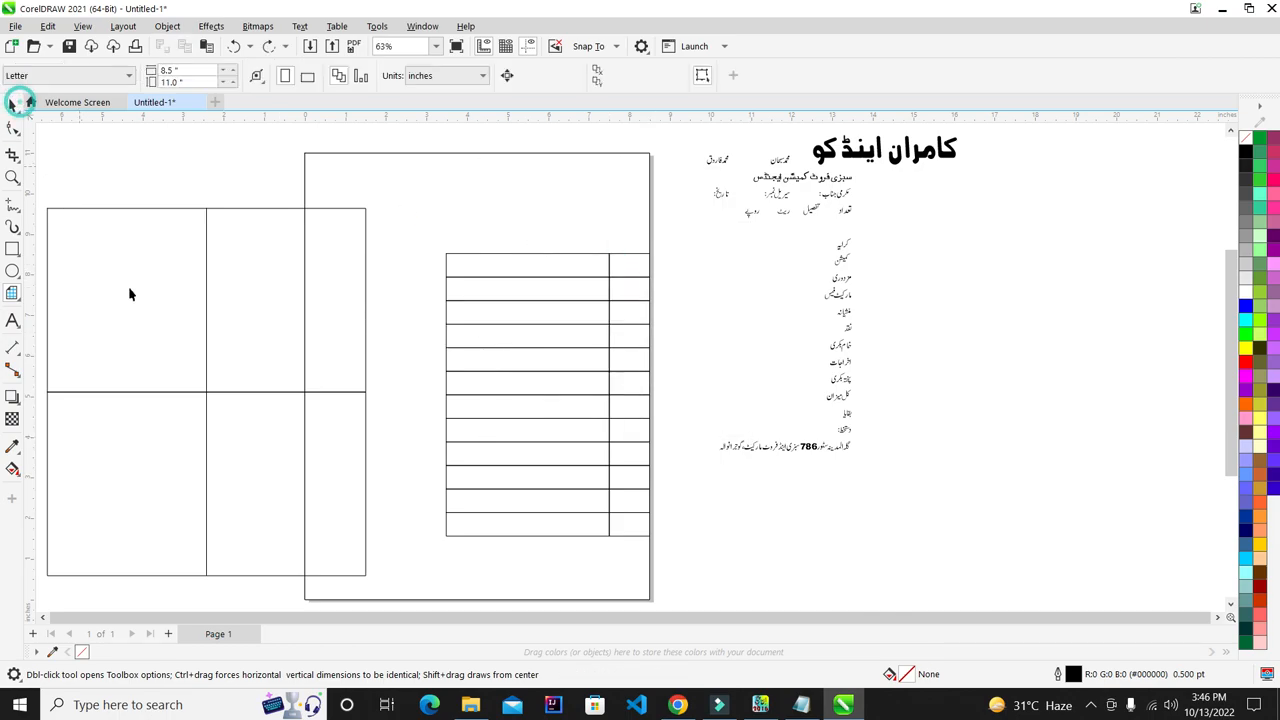
# - Delete the large grid, then test moving and purple-filling a table cell and undo it
pyautogui.click(129, 289)
pyautogui.press('Delete')
pyautogui.scroll(1, 580, 286)
pyautogui.click(577, 245)
pyautogui.scroll(2, 577, 248)
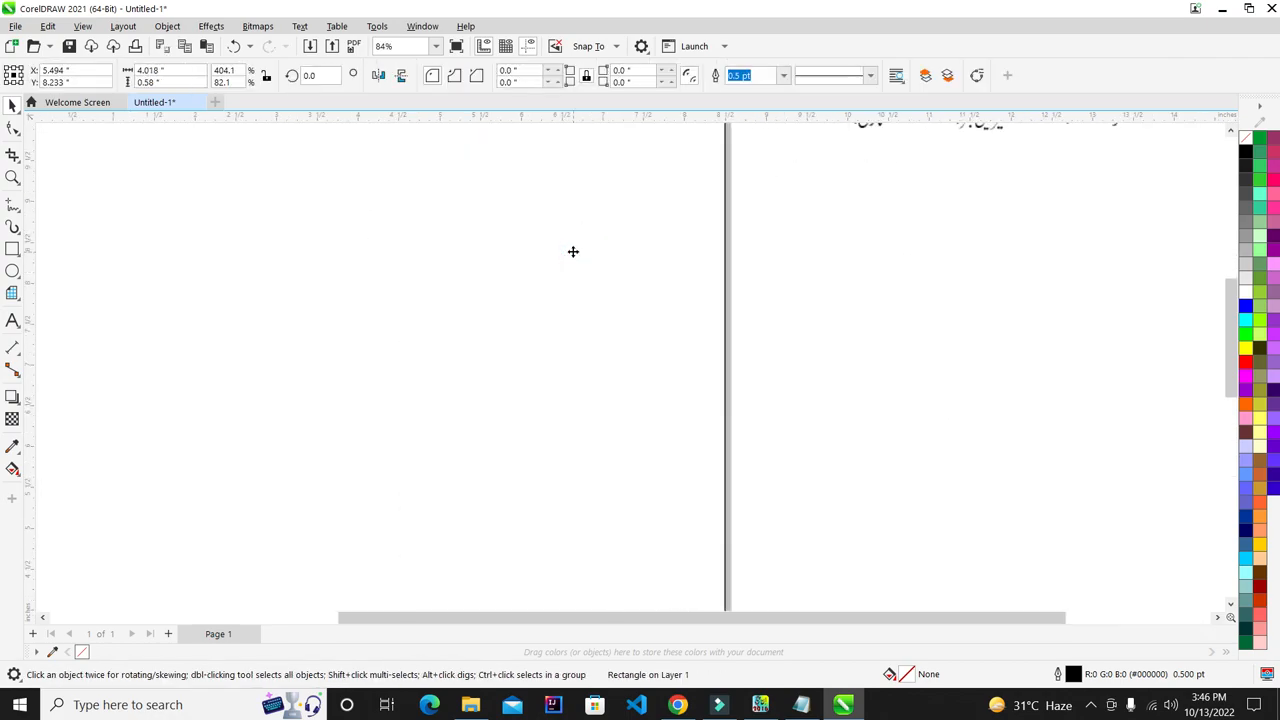
pyautogui.click(700, 277)
pyautogui.moveTo(693, 318); pyautogui.dragTo(832, 311)
pyautogui.click(1259, 262)
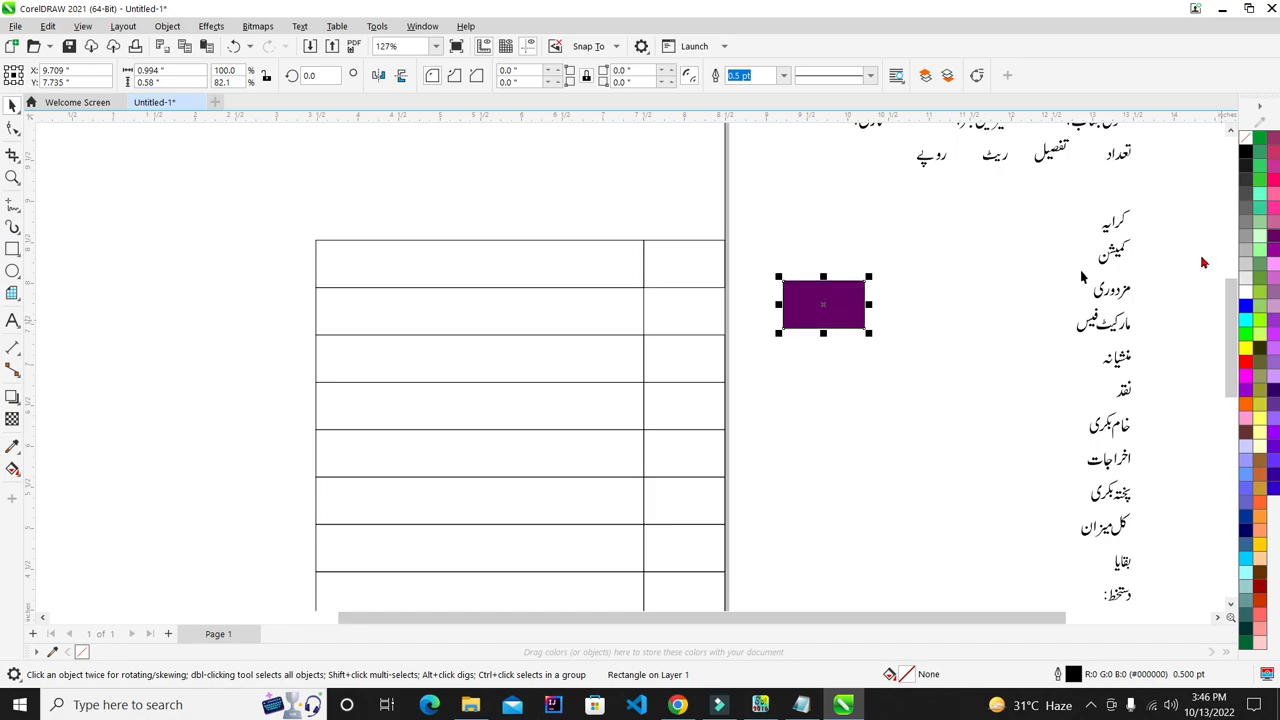
pyautogui.click(679, 378)
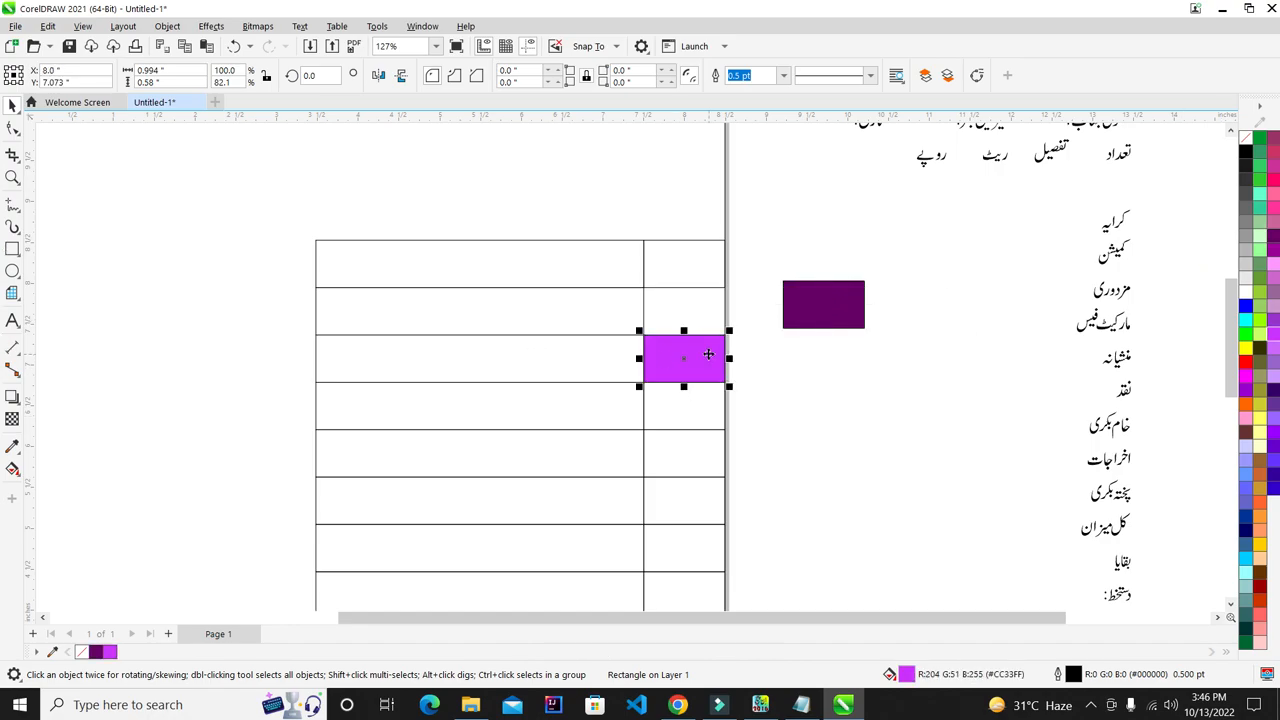
pyautogui.hotkey('ctrl', 'z')
pyautogui.hotkey('ctrl', 'z')
pyautogui.click(823, 366)
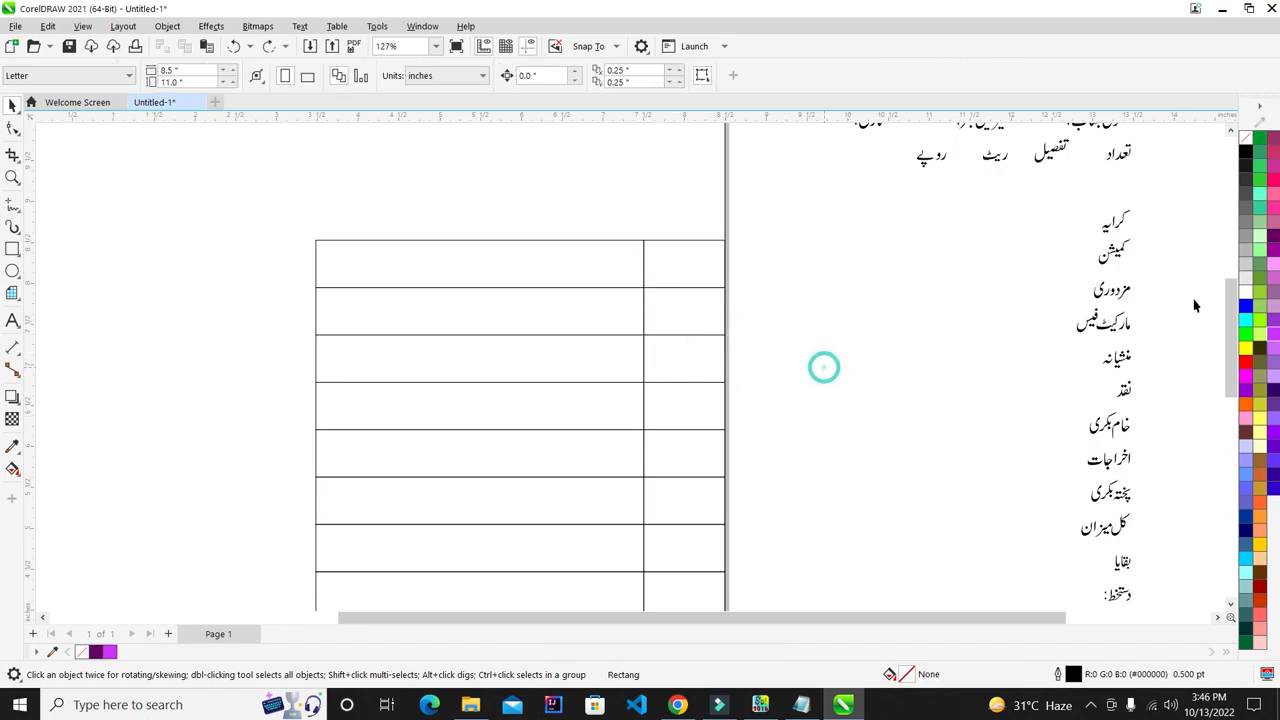
# - Move the small Urdu text fragment into a table cell and centre it
pyautogui.click(1126, 290)
pyautogui.moveTo(1124, 290); pyautogui.dragTo(829, 311)
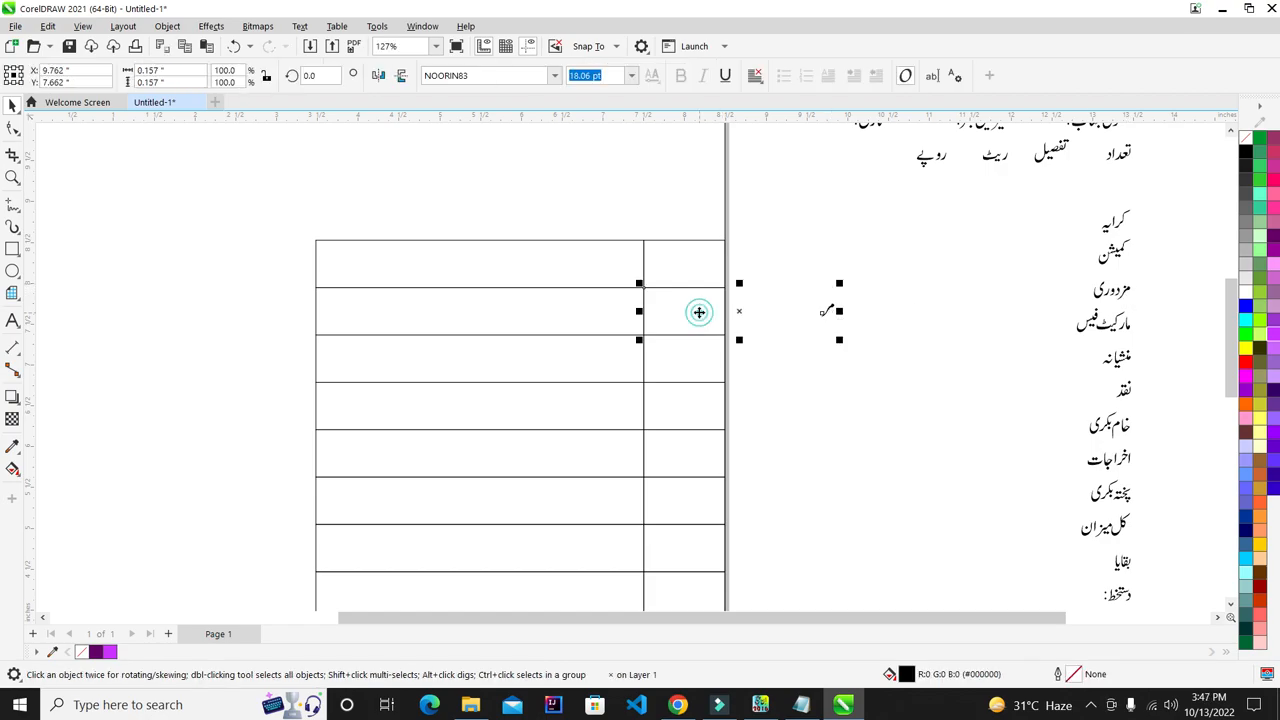
pyautogui.press('c')
pyautogui.click(866, 307)
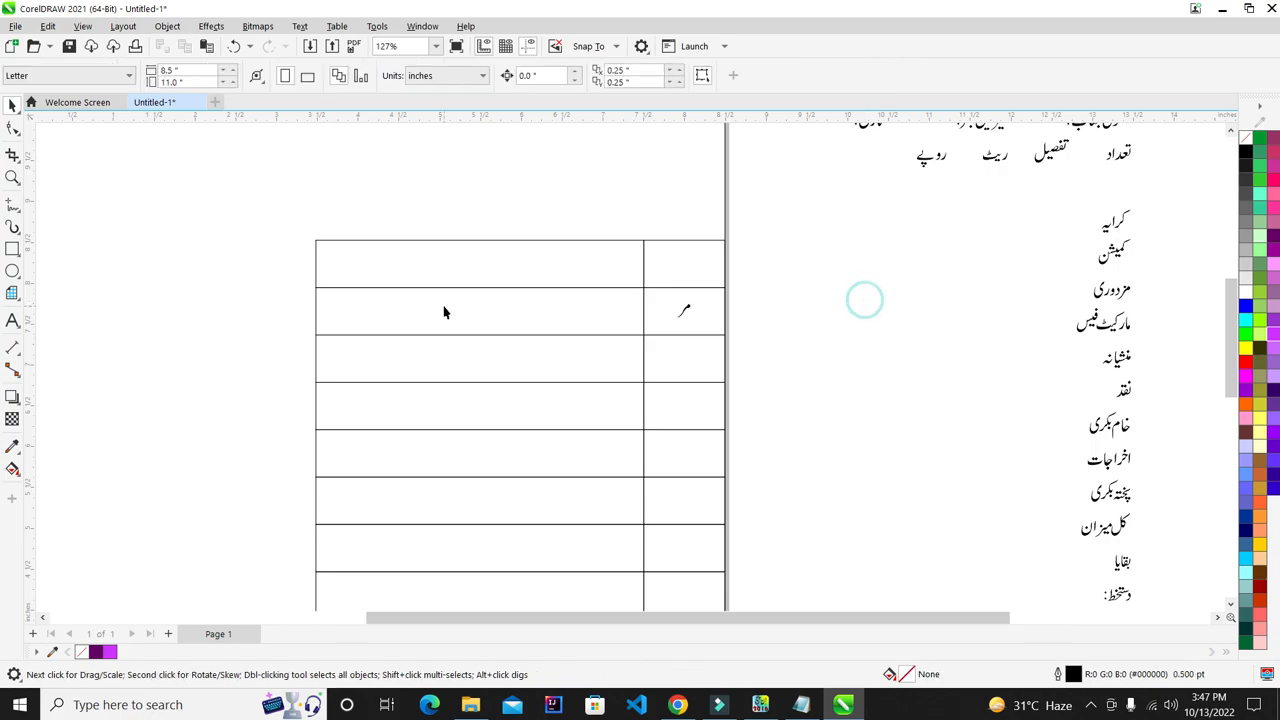
pyautogui.scroll(3, 517, 308)
pyautogui.scroll(-4, 523, 291)
pyautogui.scroll(1, 525, 295)
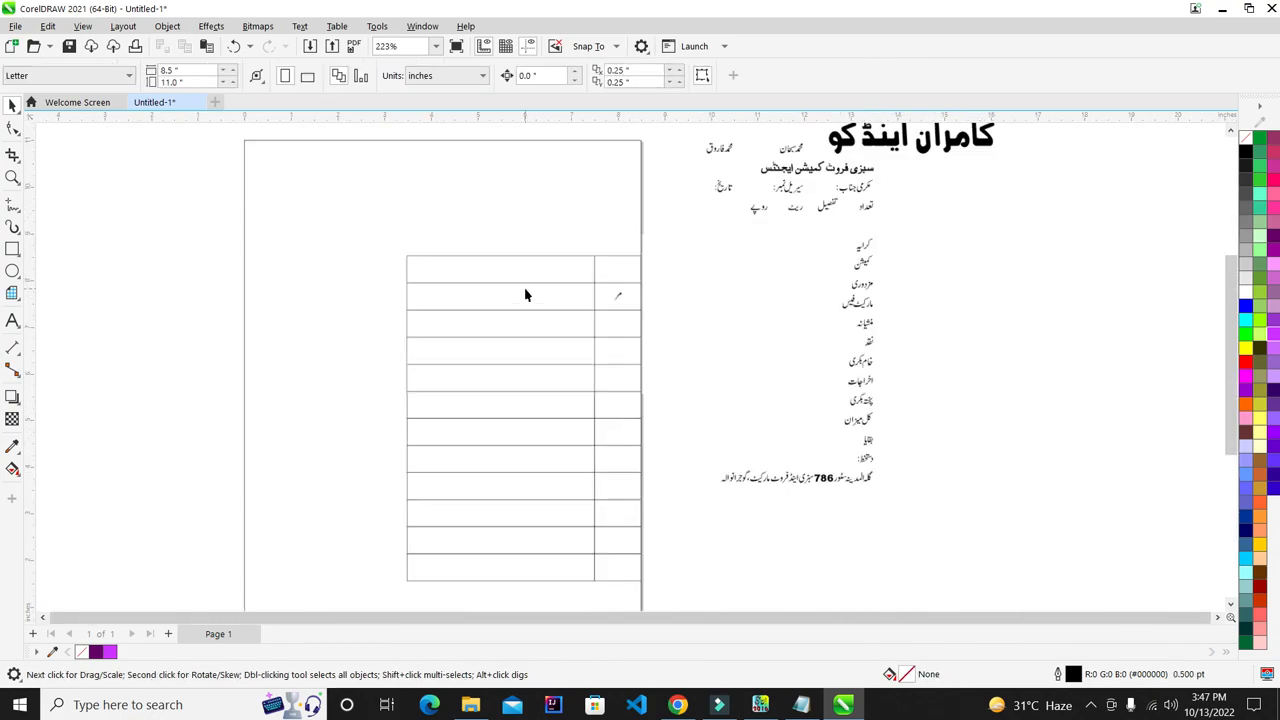
pyautogui.moveTo(600, 300); pyautogui.dragTo(672, 315)
# - Delete the stray Urdu text to the right of the page
pyautogui.moveTo(734, 257); pyautogui.dragTo(670, 356)
pyautogui.press('Delete')
pyautogui.scroll(-3, 627, 329)
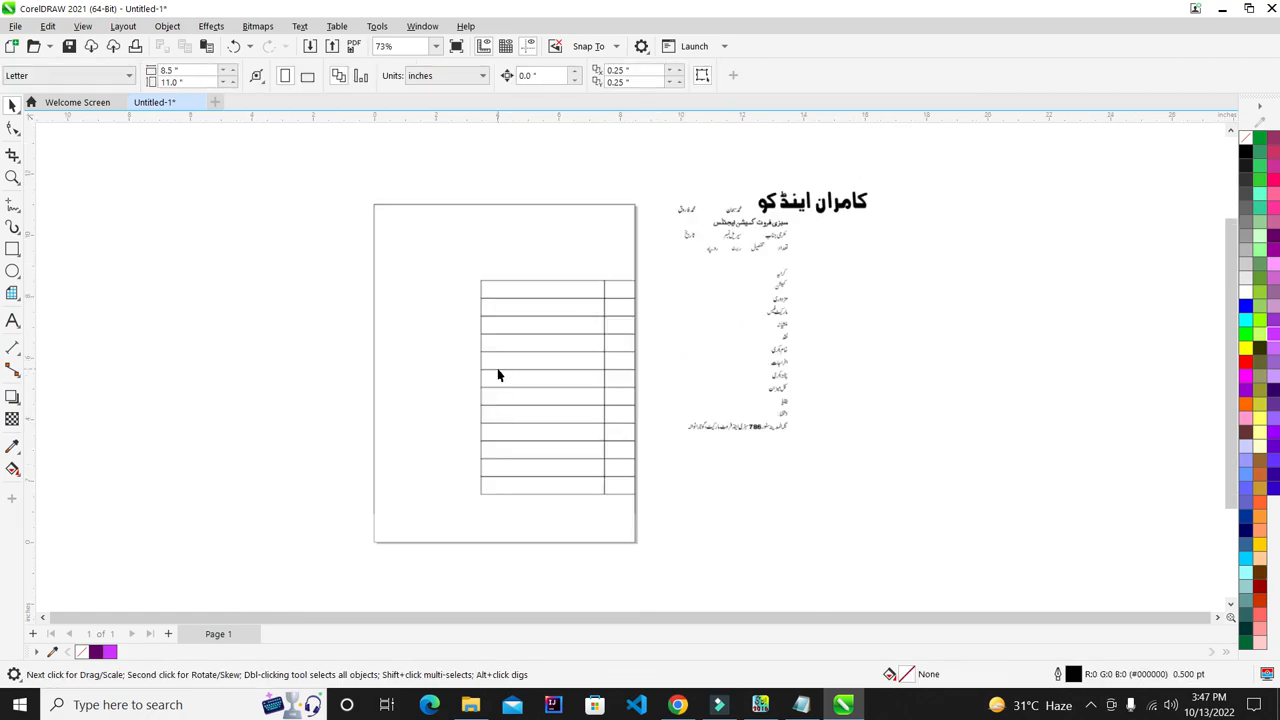
pyautogui.scroll(2, 500, 370)
pyautogui.click(680, 308)
pyautogui.click(872, 219)
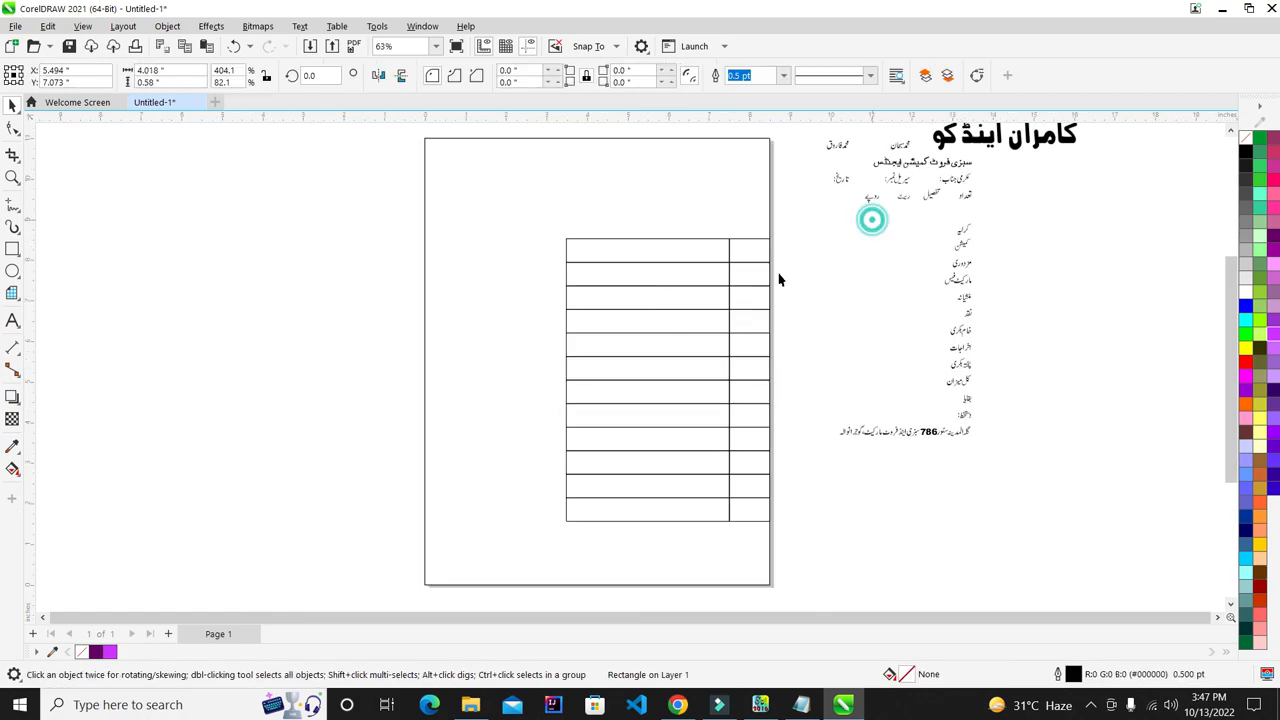
# - Select the whole table and make it slightly narrower
pyautogui.moveTo(257, 183); pyautogui.dragTo(751, 565)
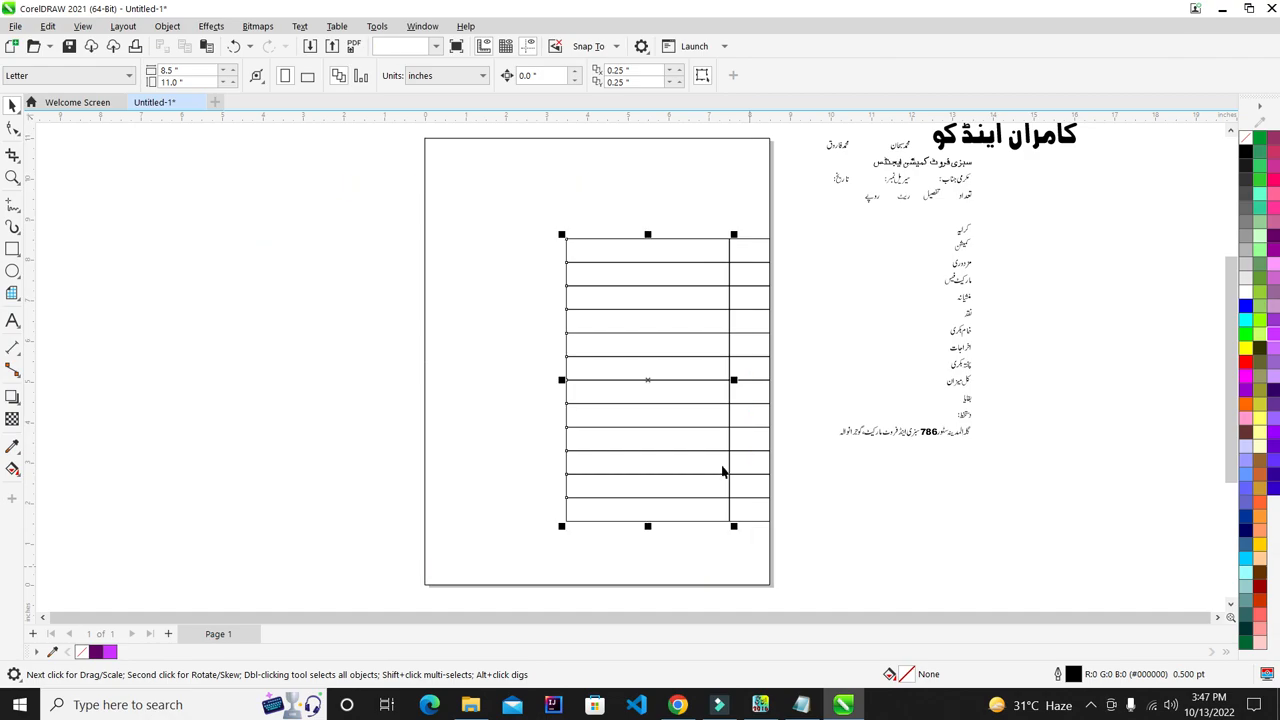
pyautogui.scroll(1, 566, 400)
pyautogui.moveTo(550, 399); pyautogui.dragTo(562, 399)
pyautogui.scroll(-1, 564, 399)
pyautogui.click(898, 346)
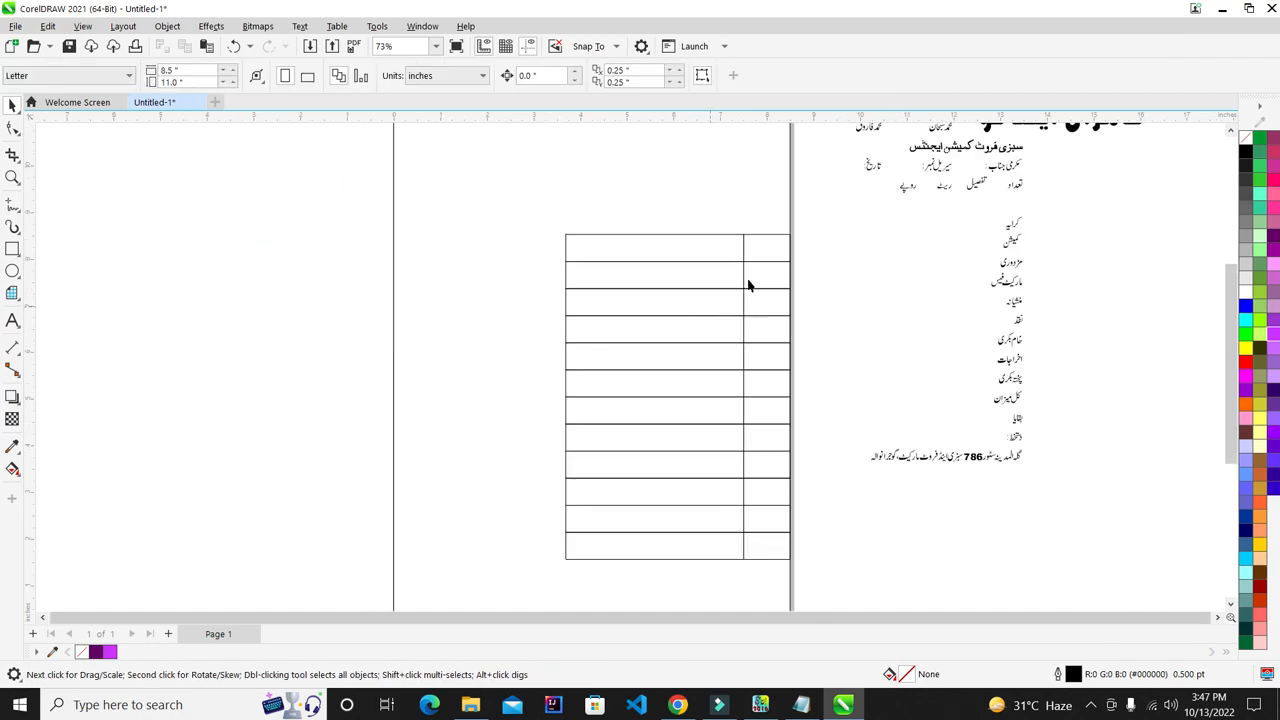
# - Copy the right column to the table's left, group its twelve cells, widen it, and copy it further left
pyautogui.moveTo(824, 222); pyautogui.dragTo(726, 581)
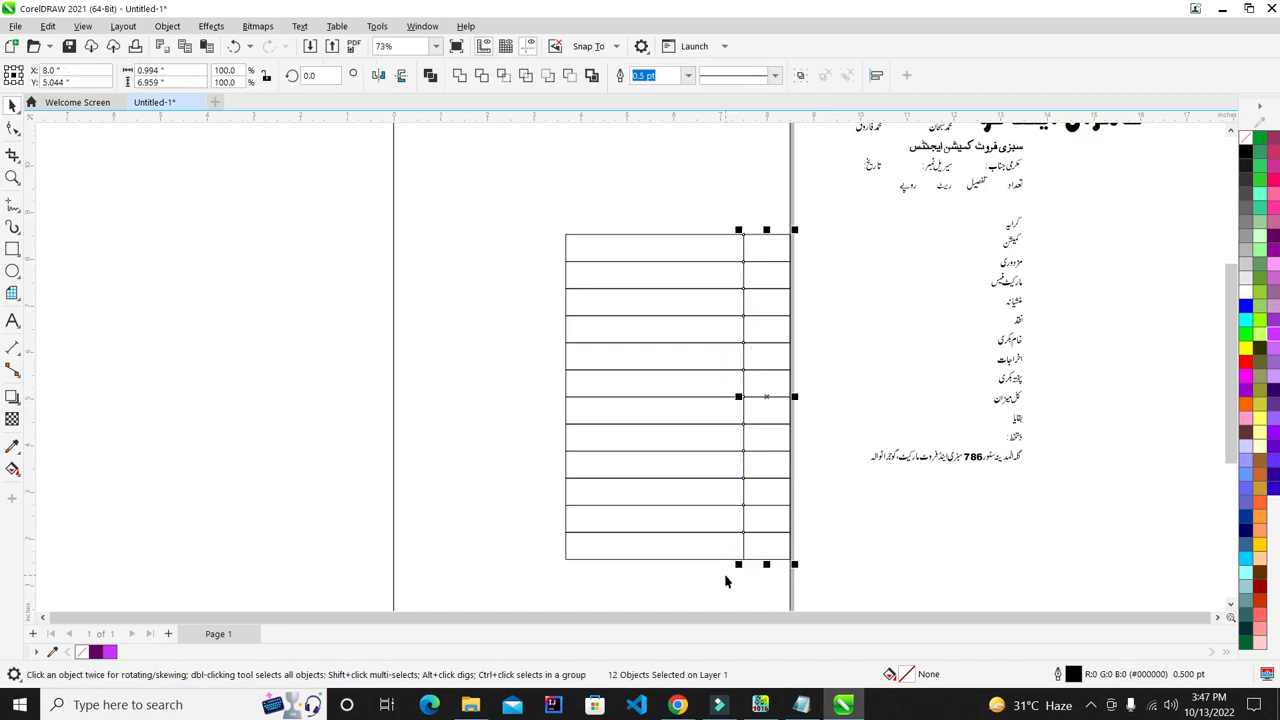
pyautogui.moveTo(756, 424); pyautogui.dragTo(532, 423)
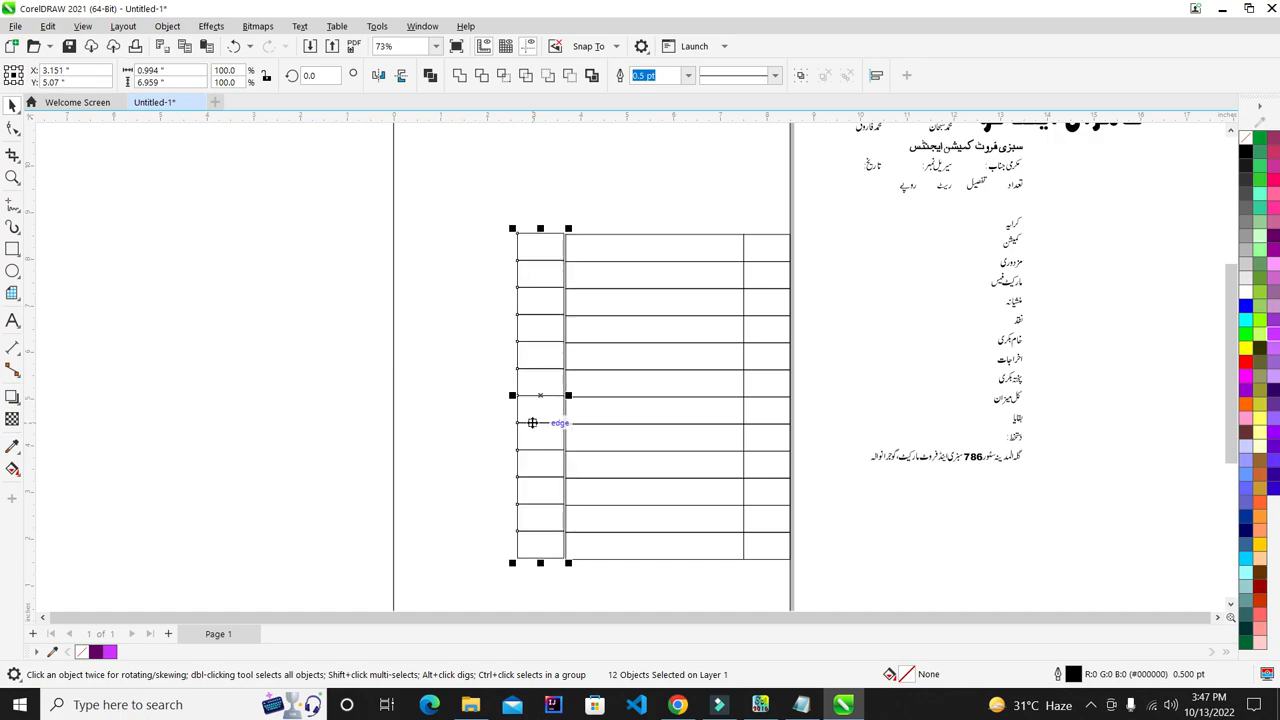
pyautogui.hotkey('ctrl', 'g')
pyautogui.scroll(3, 518, 410)
pyautogui.moveTo(518, 395); pyautogui.dragTo(487, 403)
pyautogui.moveTo(547, 371); pyautogui.dragTo(429, 375)
pyautogui.scroll(-3, 428, 378)
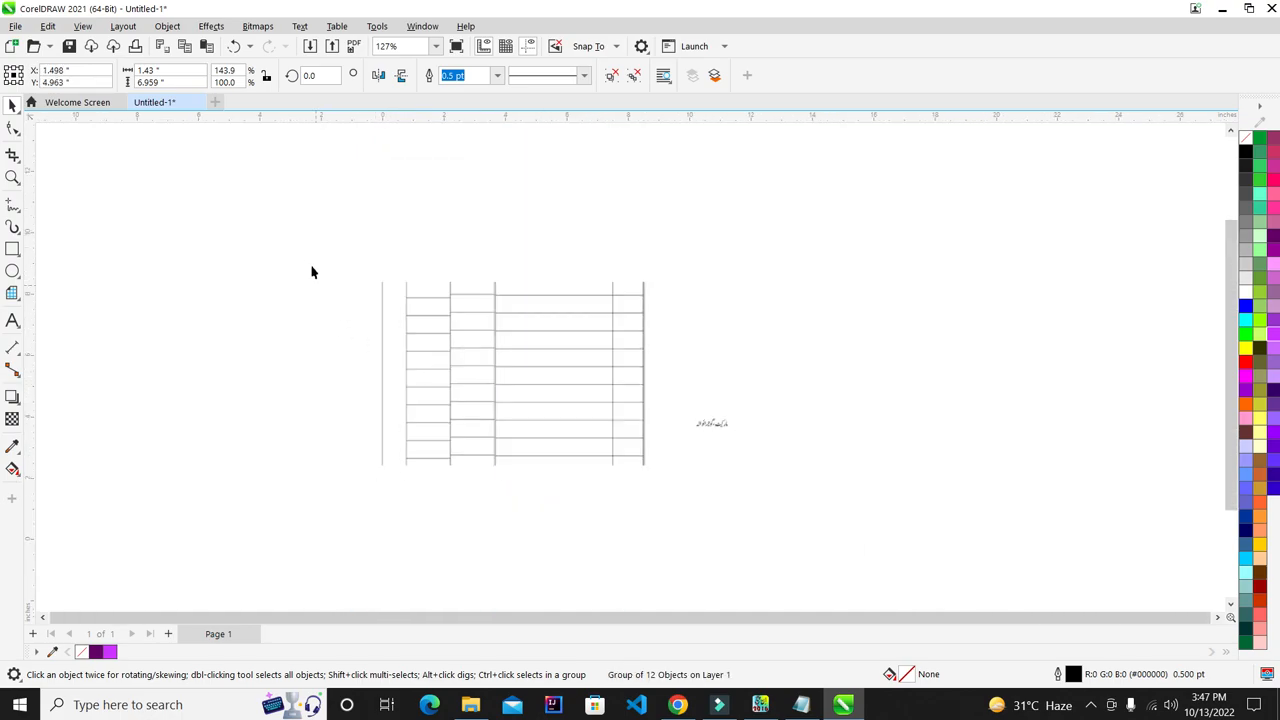
# - Rearrange the new left column groups, shifting them left and stretching the two left columns wider
pyautogui.moveTo(287, 230); pyautogui.dragTo(683, 553)
pyautogui.press('t')
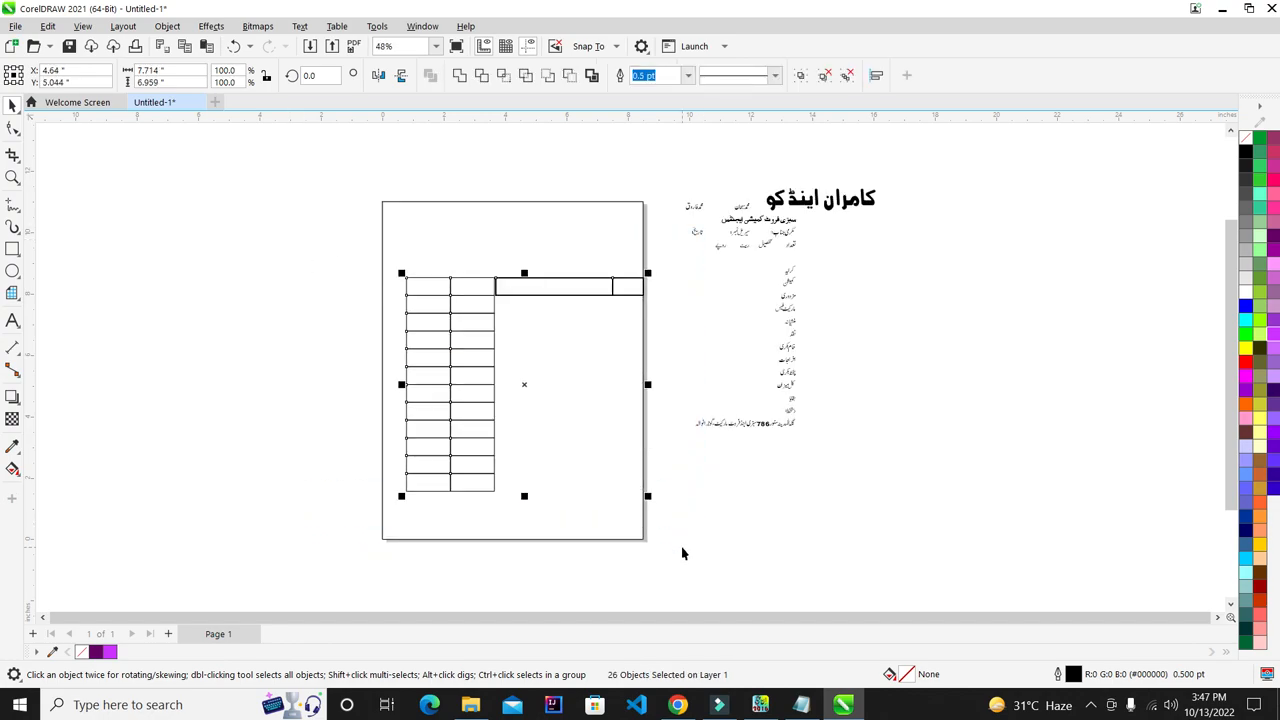
pyautogui.hotkey('ctrl', 'z')
pyautogui.hotkey('ctrl', 'z')
pyautogui.click(682, 551)
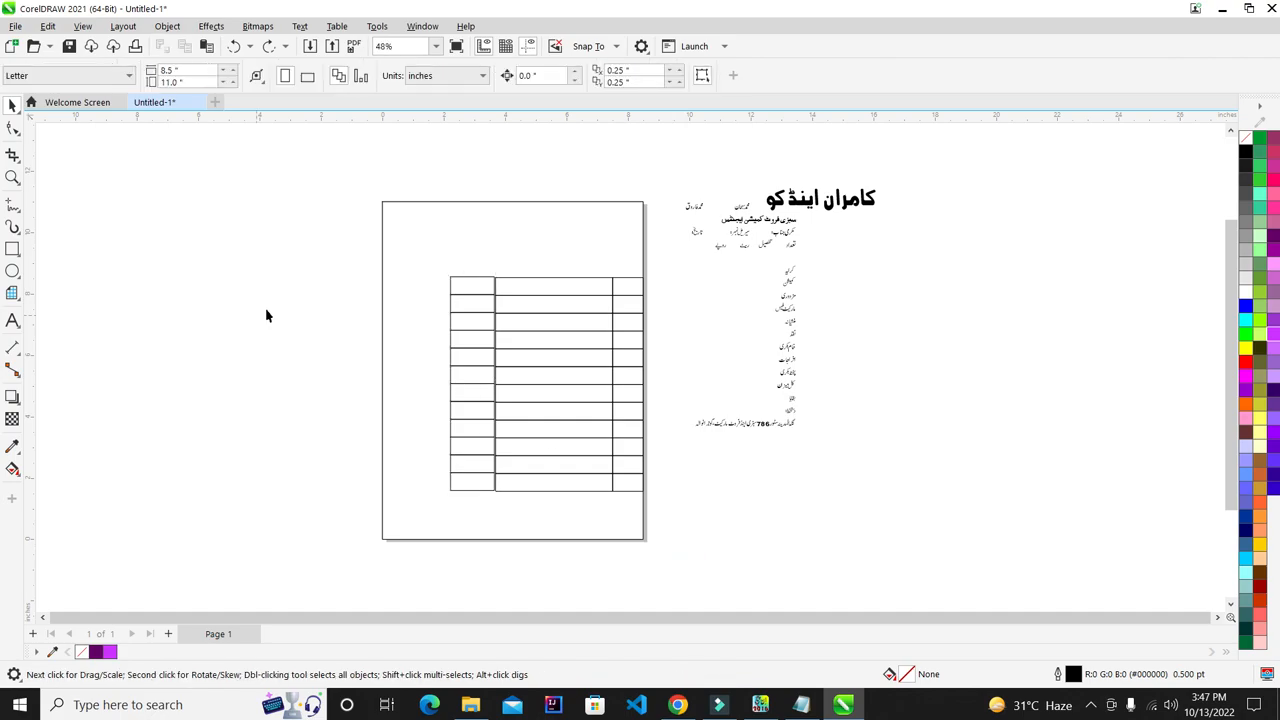
pyautogui.scroll(1, 461, 341)
pyautogui.moveTo(480, 360); pyautogui.dragTo(416, 356)
pyautogui.moveTo(295, 240); pyautogui.dragTo(537, 586)
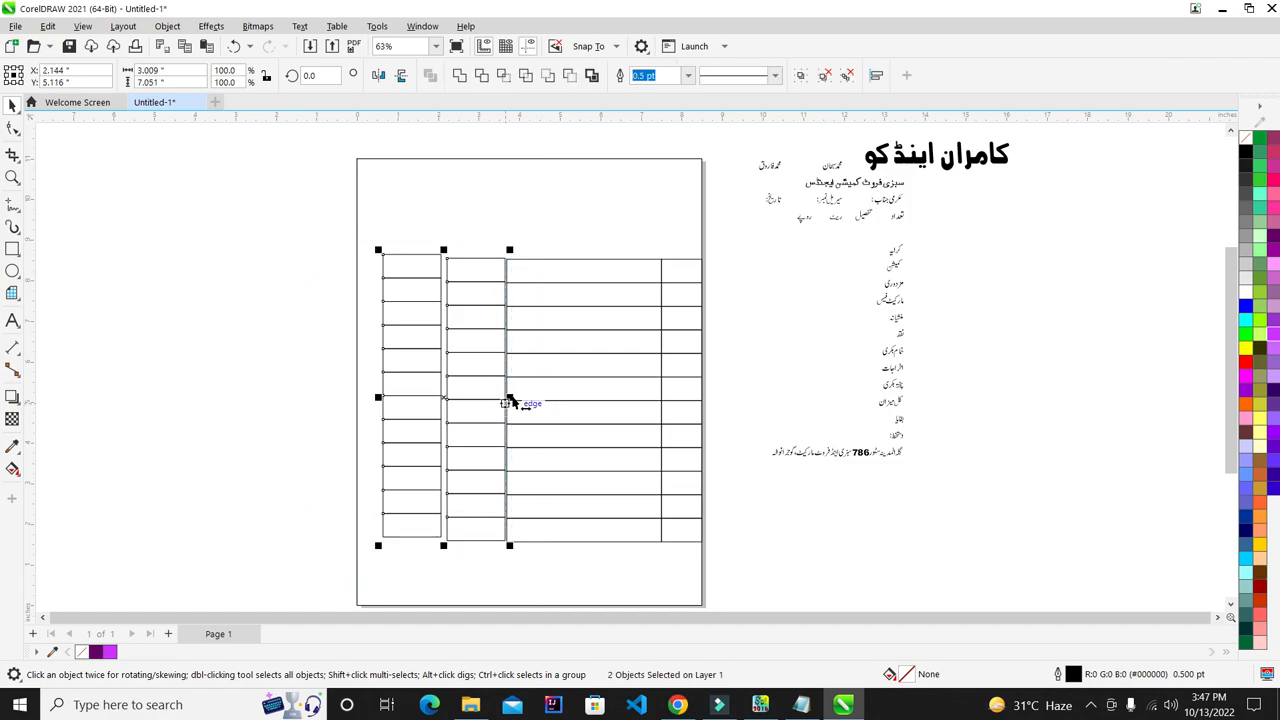
pyautogui.moveTo(510, 402); pyautogui.dragTo(521, 404)
pyautogui.click(278, 366)
pyautogui.moveTo(244, 228); pyautogui.dragTo(543, 597)
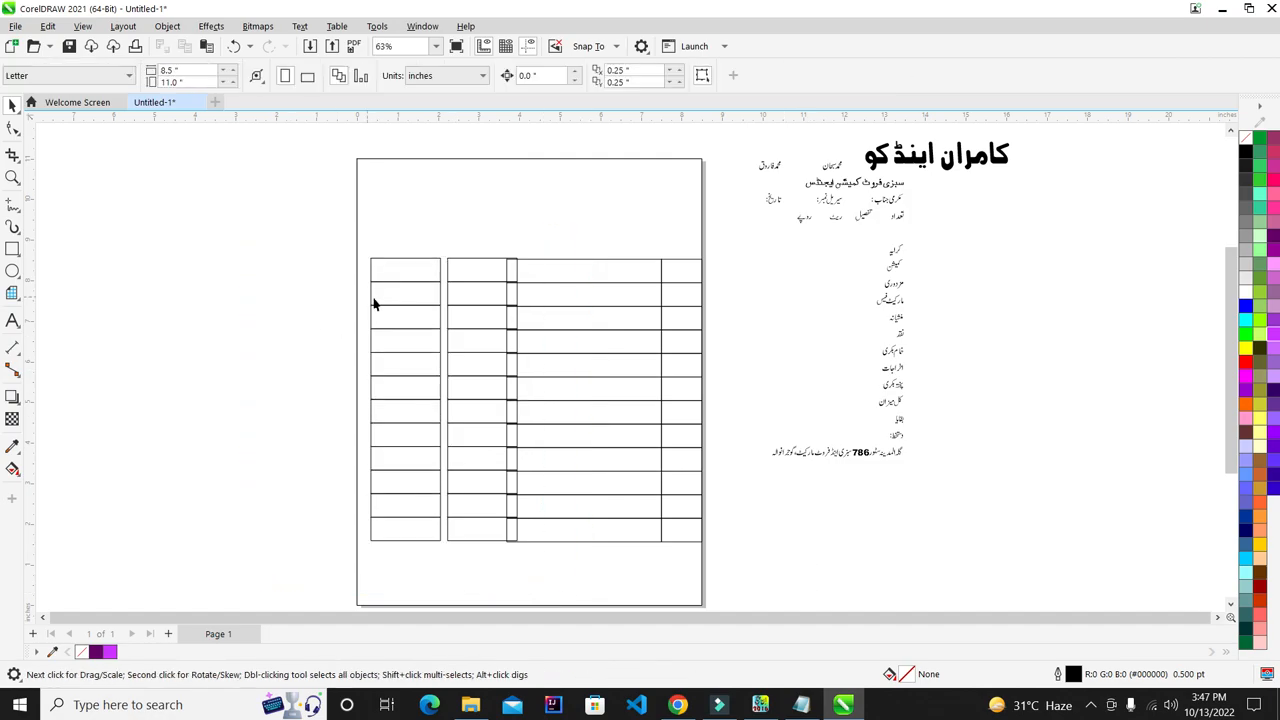
pyautogui.click(449, 275)
# - Move the outer left column group and arrow-nudge it until its lines meet the neighbouring column flush
pyautogui.scroll(3, 447, 268)
pyautogui.scroll(6, 425, 237)
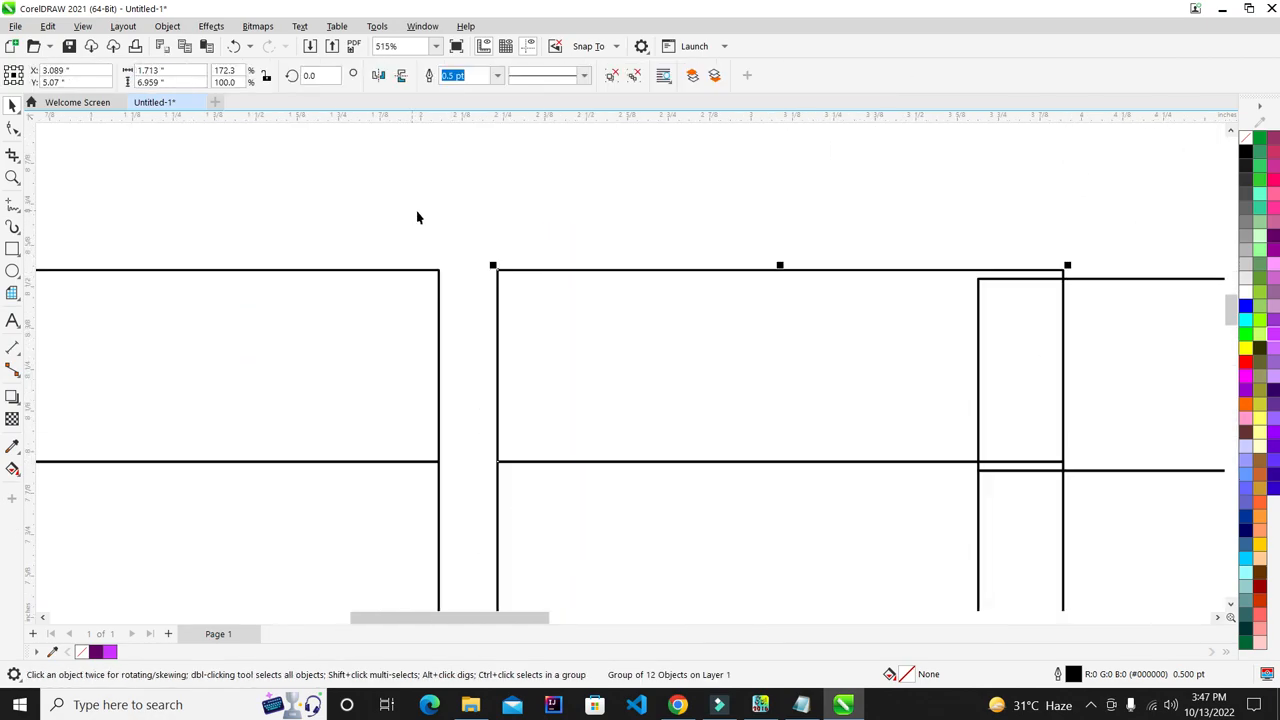
pyautogui.moveTo(591, 320); pyautogui.dragTo(487, 329)
pyautogui.scroll(4, 463, 310)
pyautogui.scroll(2, 470, 390)
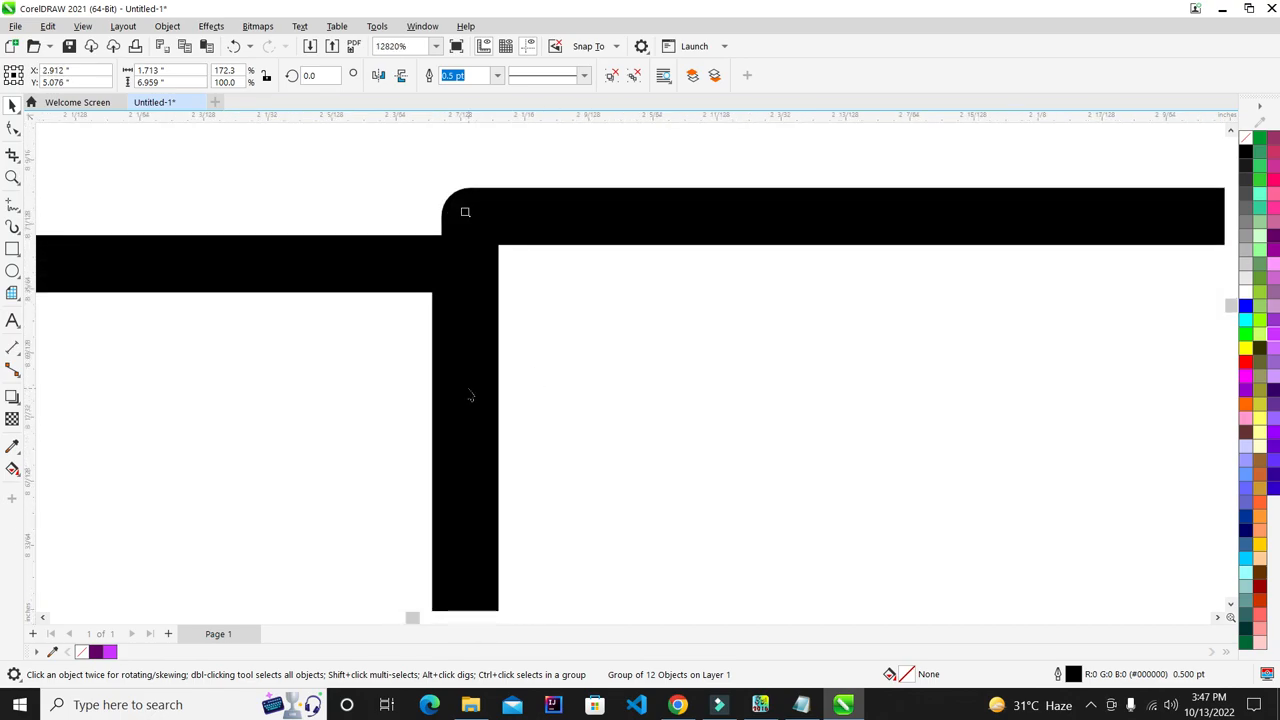
pyautogui.press('Right')
pyautogui.press('Right')
pyautogui.press('Right')
pyautogui.press('Right')
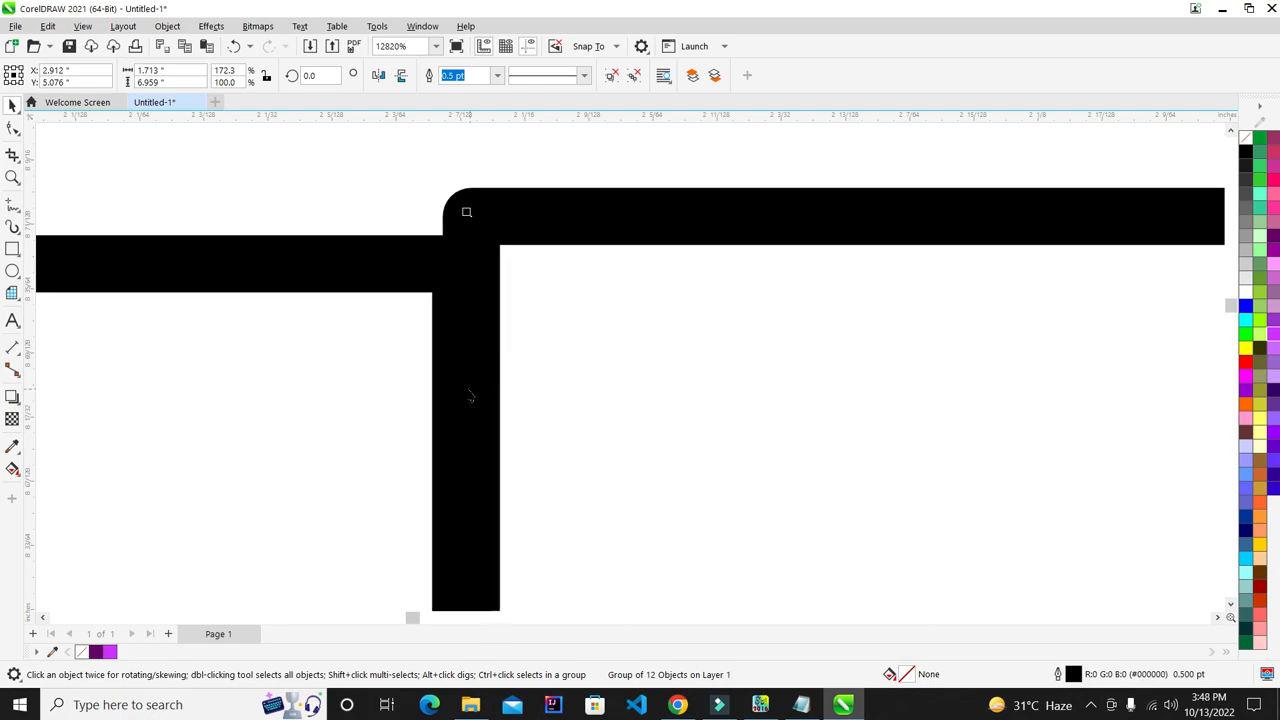
pyautogui.press('Left')
pyautogui.press('Left')
pyautogui.press('Left')
pyautogui.press('Left')
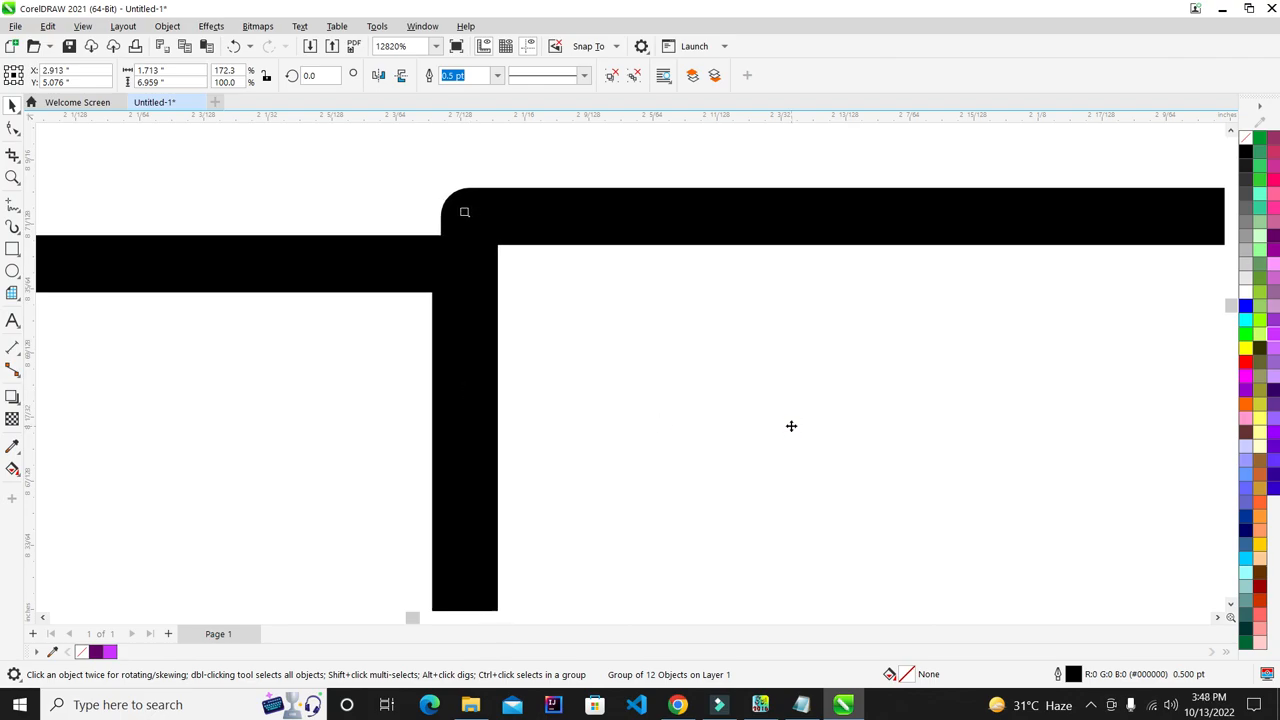
pyautogui.press('Left')
pyautogui.press('Left')
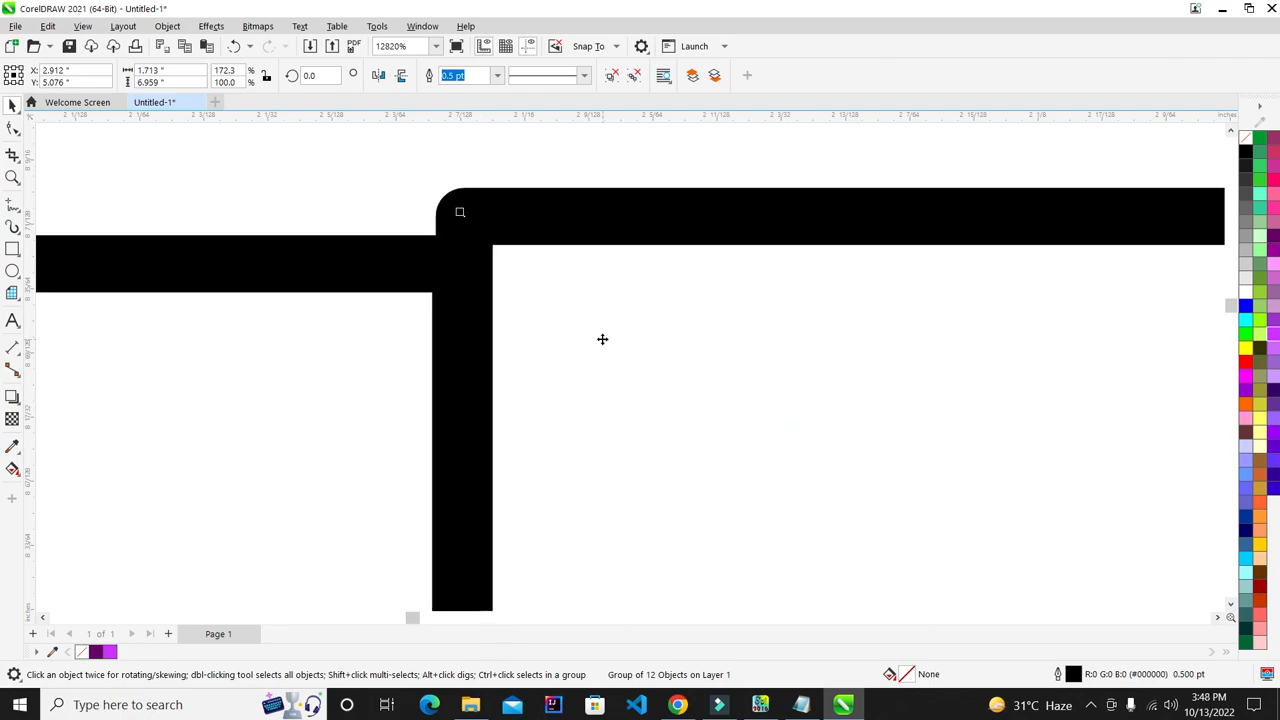
pyautogui.press('Right')
pyautogui.press('Right')
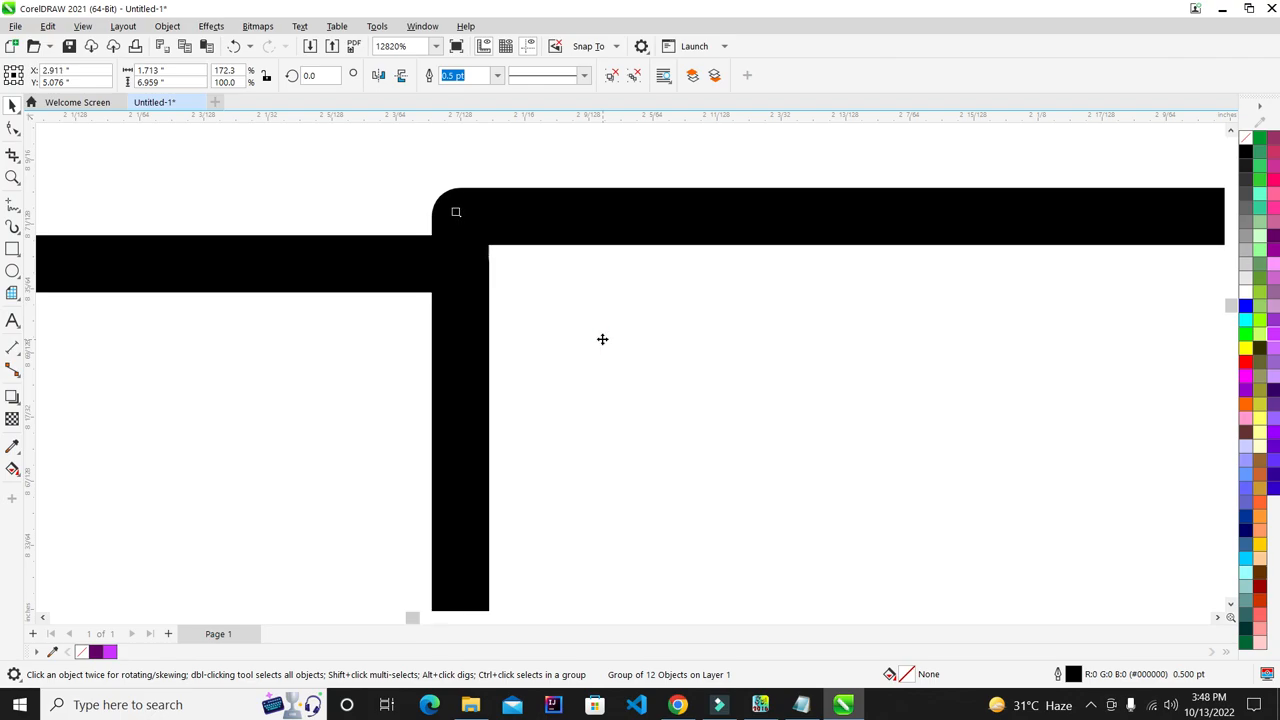
pyautogui.scroll(-10, 437, 266)
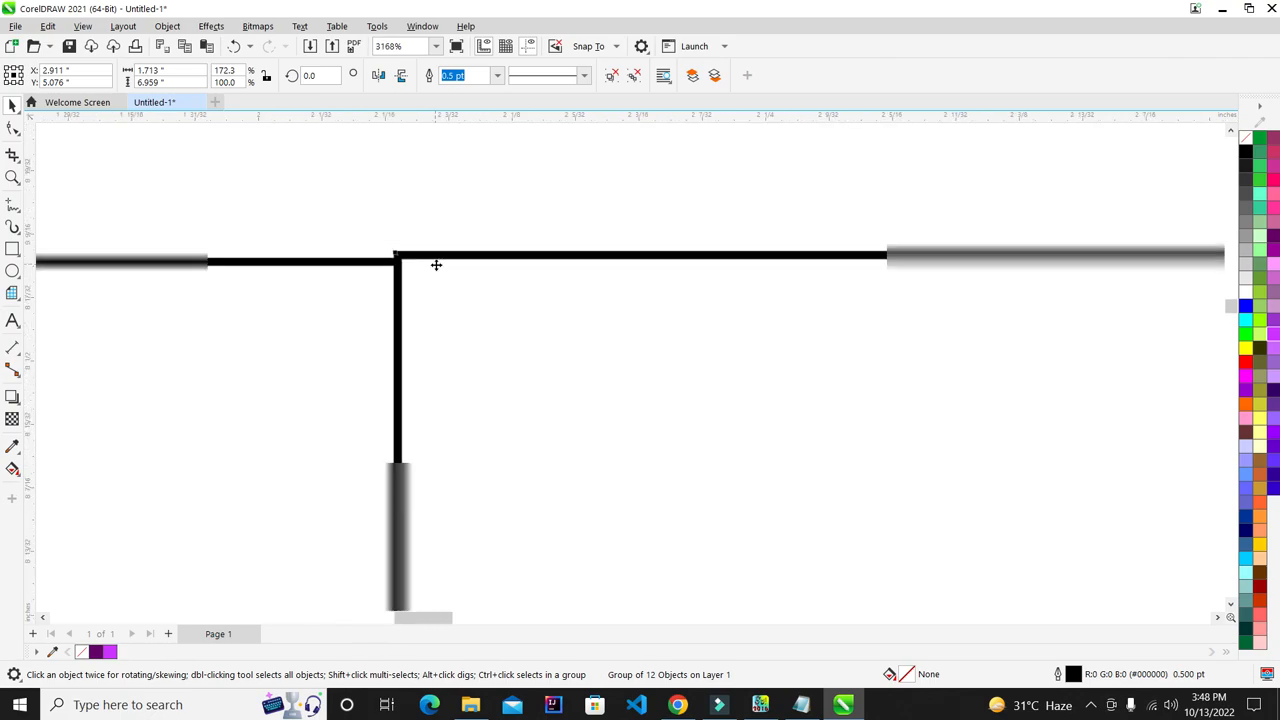
pyautogui.keyDown('shift'); pyautogui.click(356, 300); pyautogui.keyUp('shift')
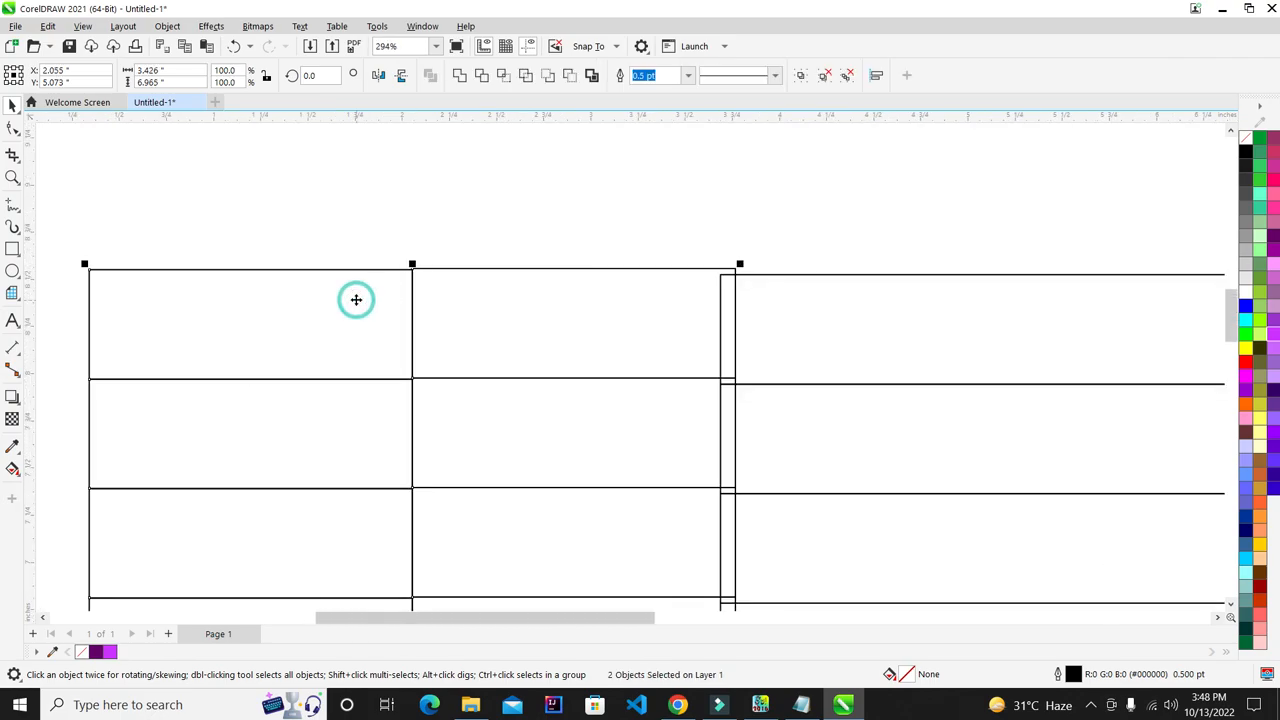
pyautogui.scroll(-5, 346, 250)
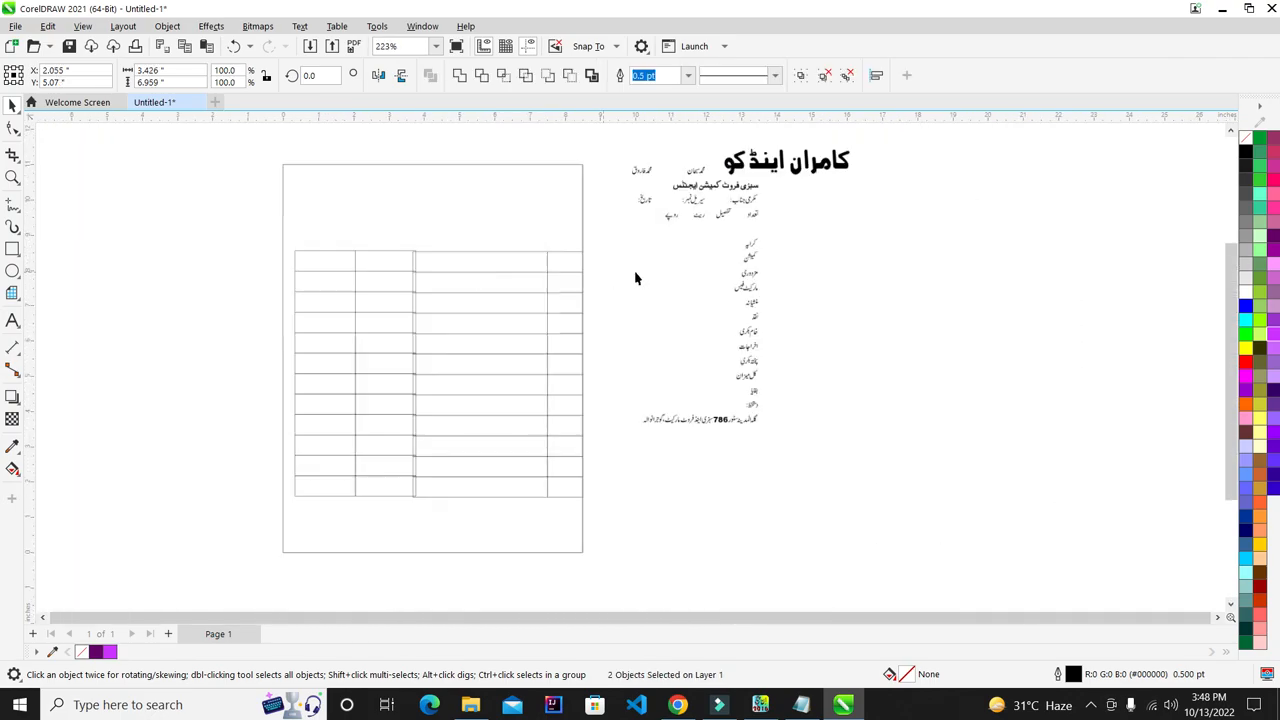
# - Group the twelve lines of the table's right column into one object
pyautogui.click(632, 210)
pyautogui.moveTo(513, 499); pyautogui.dragTo(512, 523)
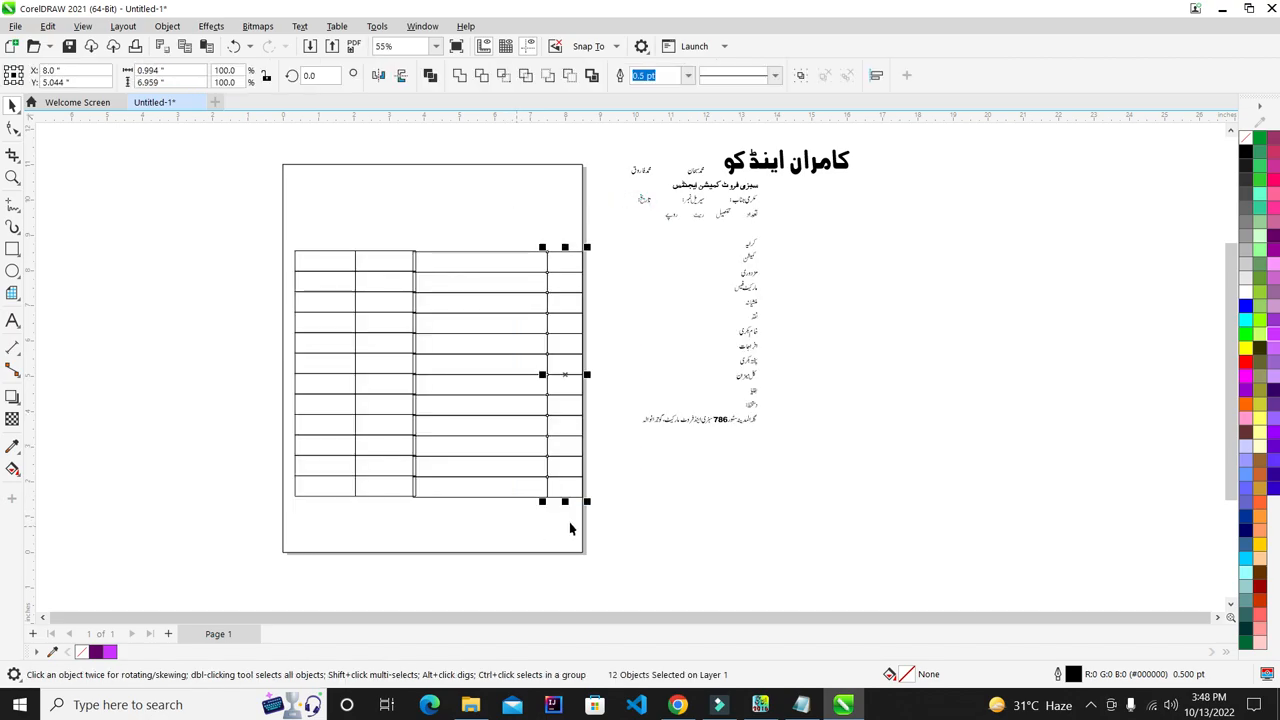
pyautogui.hotkey('ctrl', 'g')
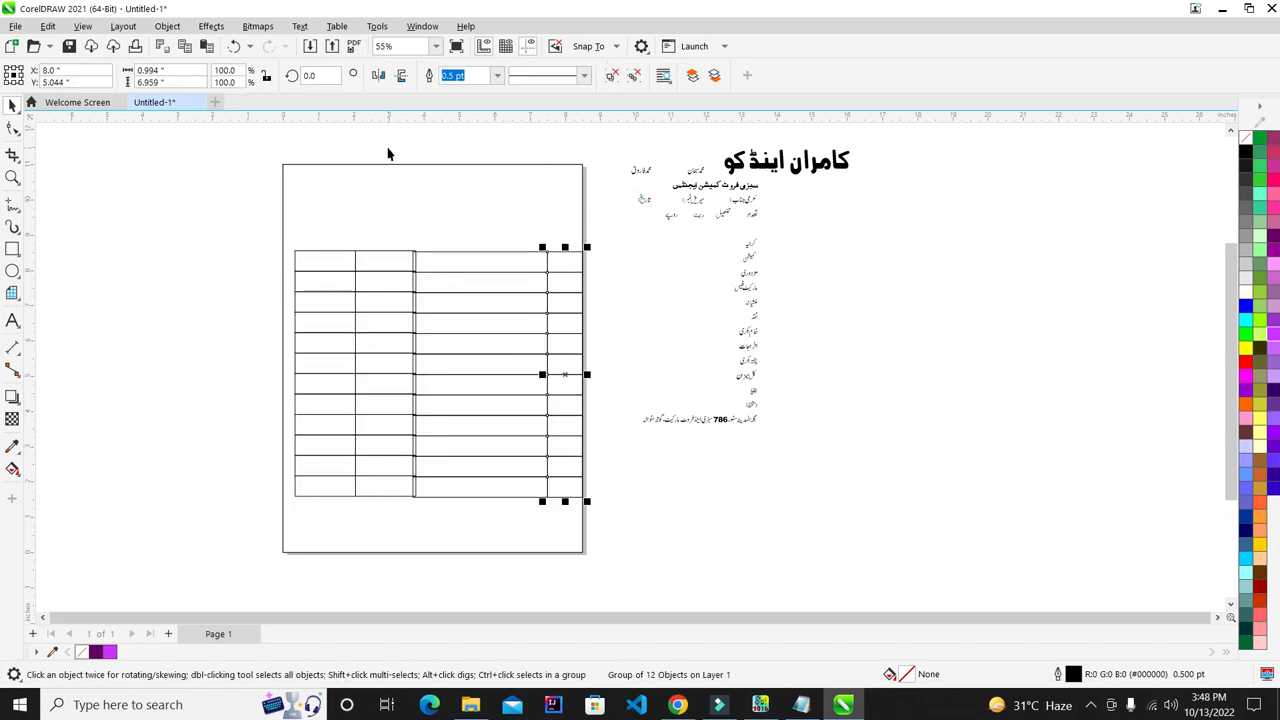
pyautogui.scroll(-2, 520, 545)
pyautogui.hotkey('ctrl', 'u')
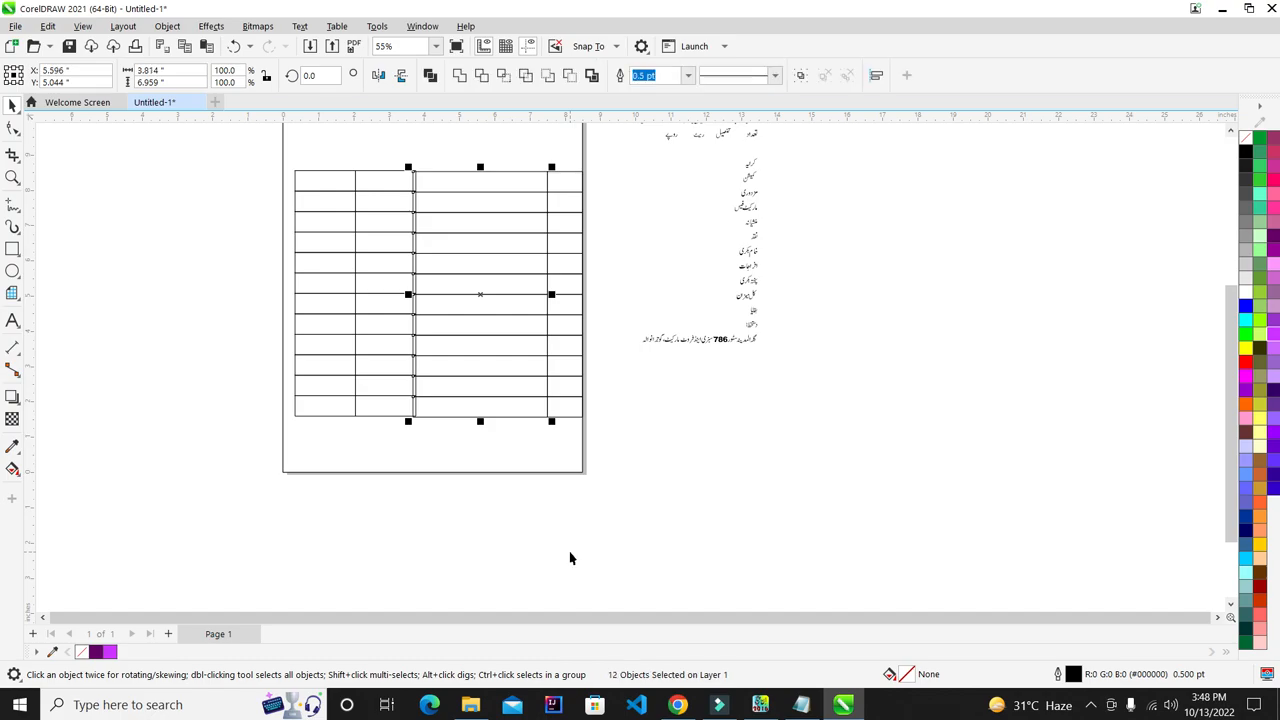
pyautogui.hotkey('ctrl', 'g')
pyautogui.click(570, 553)
# - Shift and arrow-nudge the two left vertical lines so they meet the top rule cleanly
pyautogui.moveTo(424, 408); pyautogui.dragTo(177, 523)
pyautogui.click(626, 455)
pyautogui.scroll(1, 336, 191)
pyautogui.moveTo(202, 162); pyautogui.dragTo(507, 570)
pyautogui.scroll(4, 433, 153)
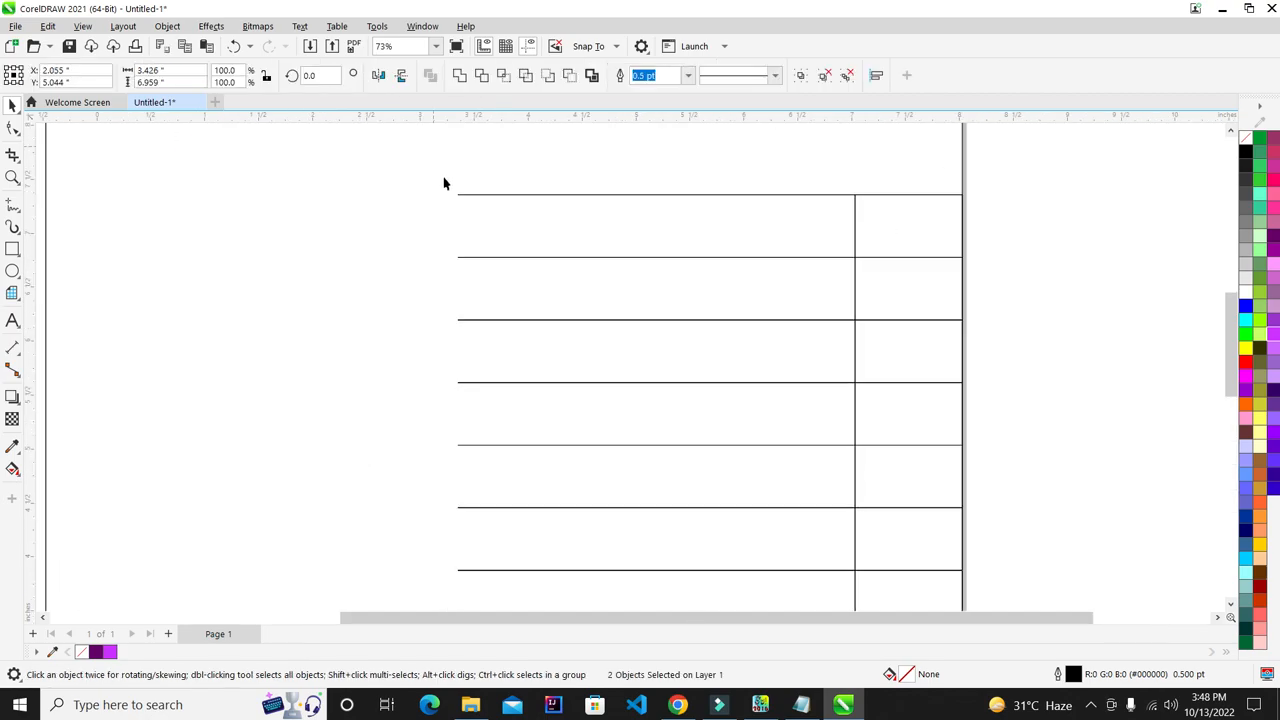
pyautogui.moveTo(423, 217); pyautogui.dragTo(410, 225)
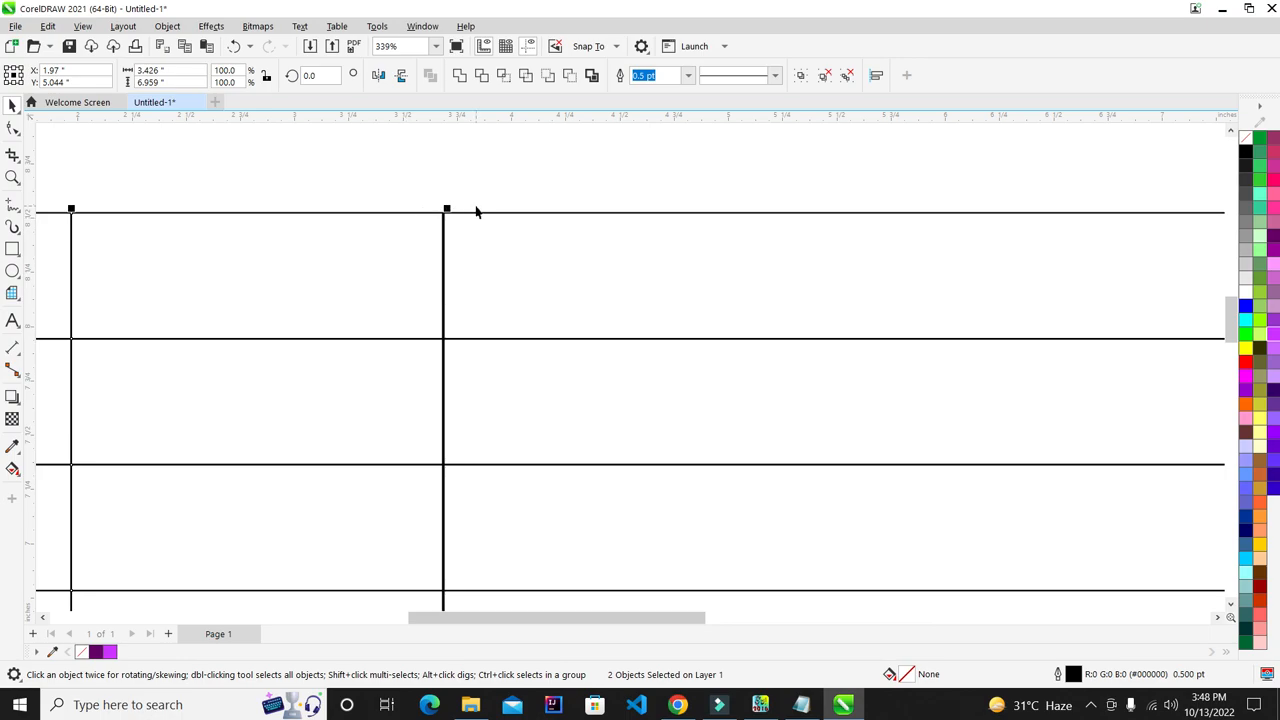
pyautogui.scroll(7, 391, 214)
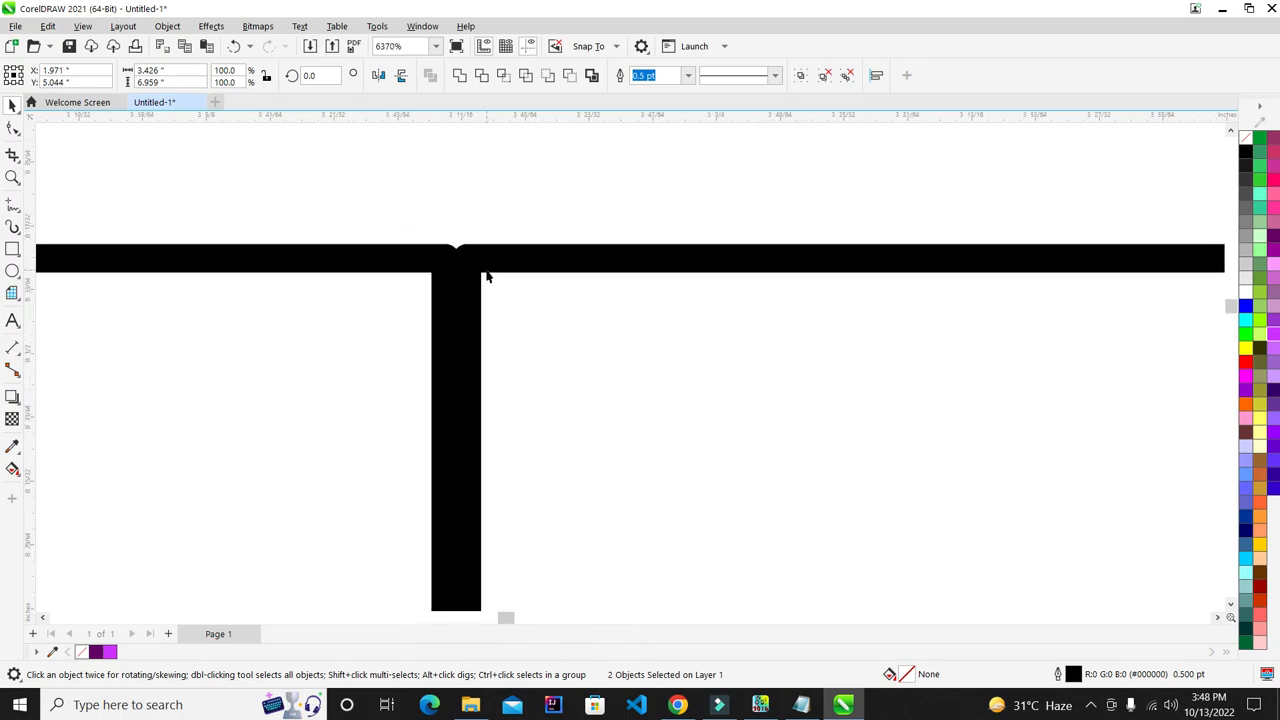
pyautogui.scroll(1, 487, 276)
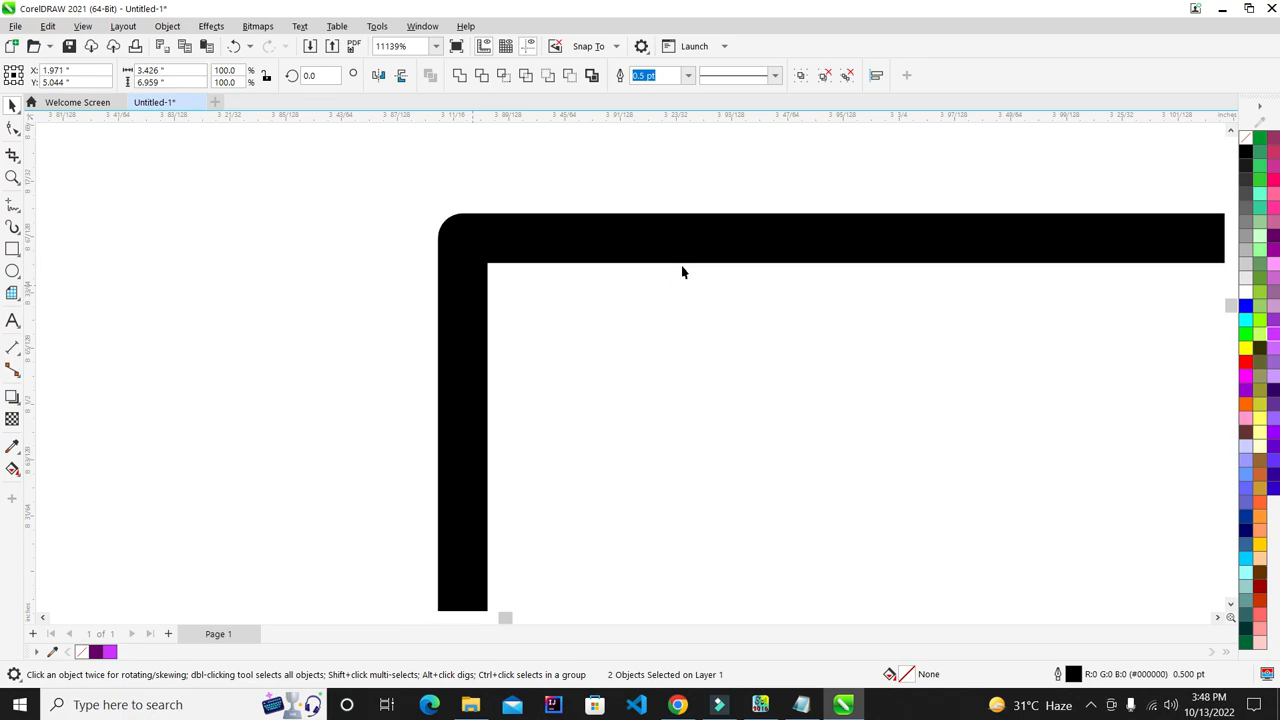
pyautogui.press('Right')
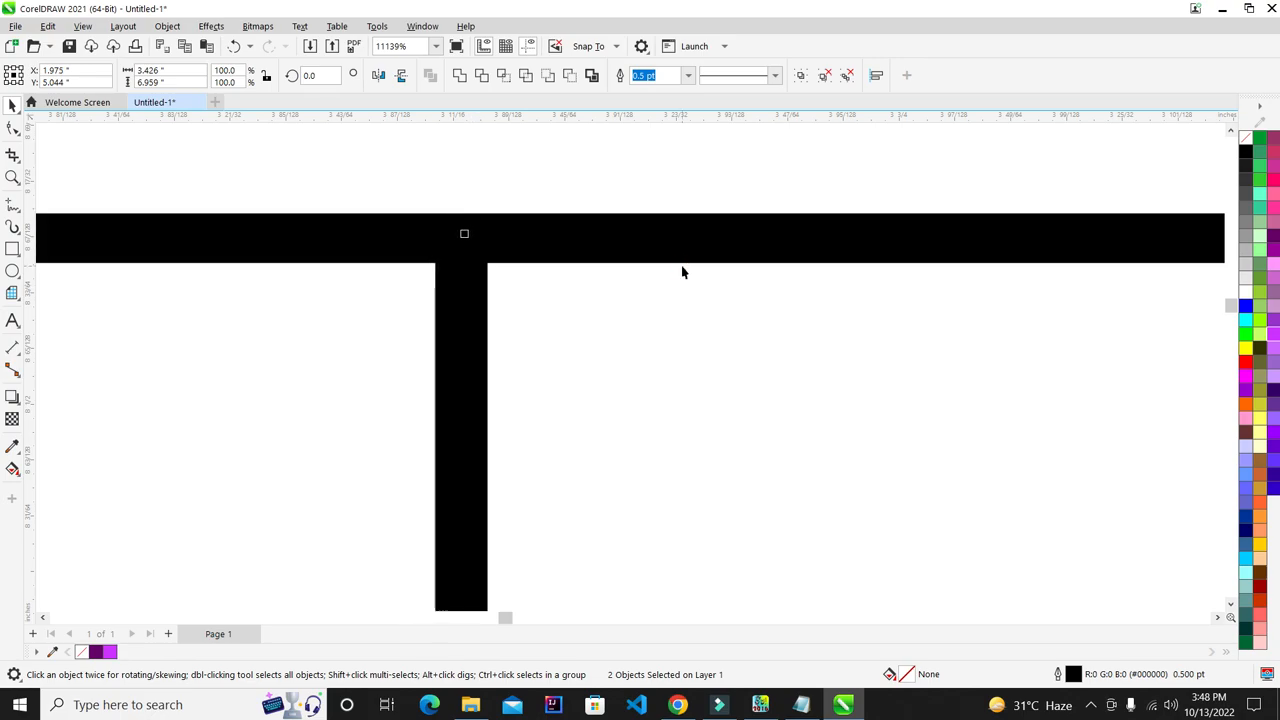
pyautogui.press('Right')
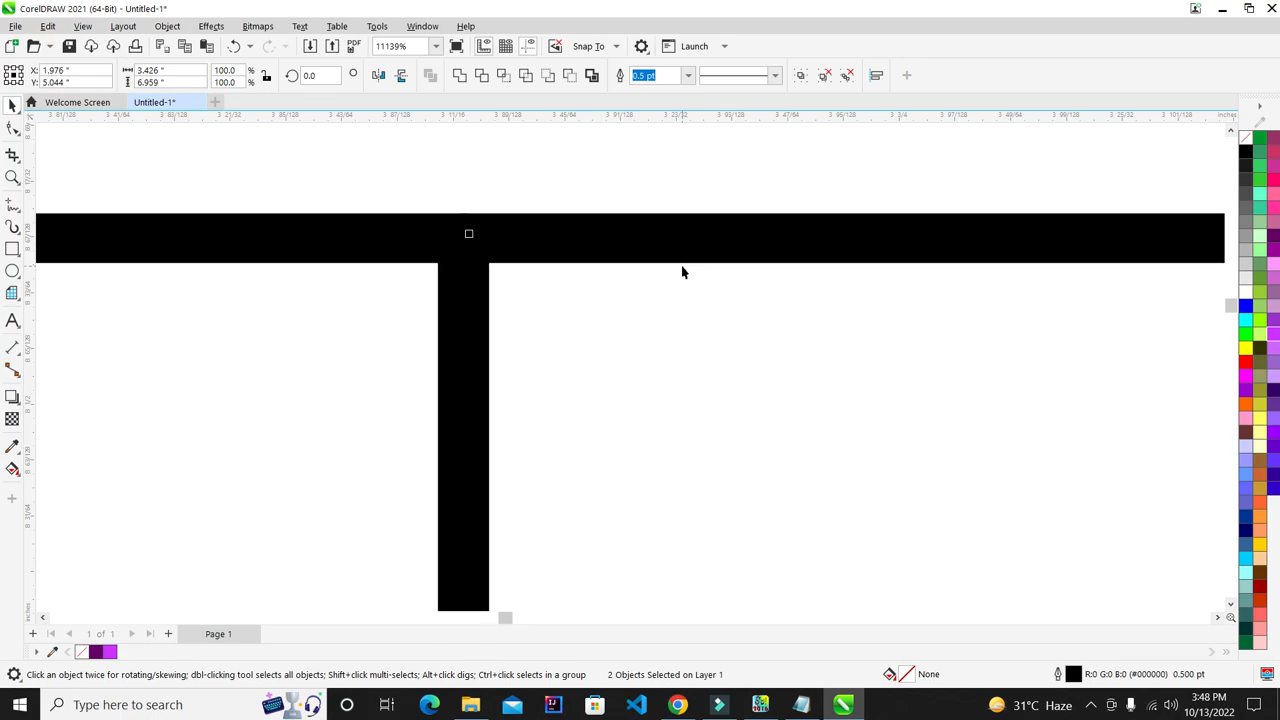
pyautogui.press('F4')
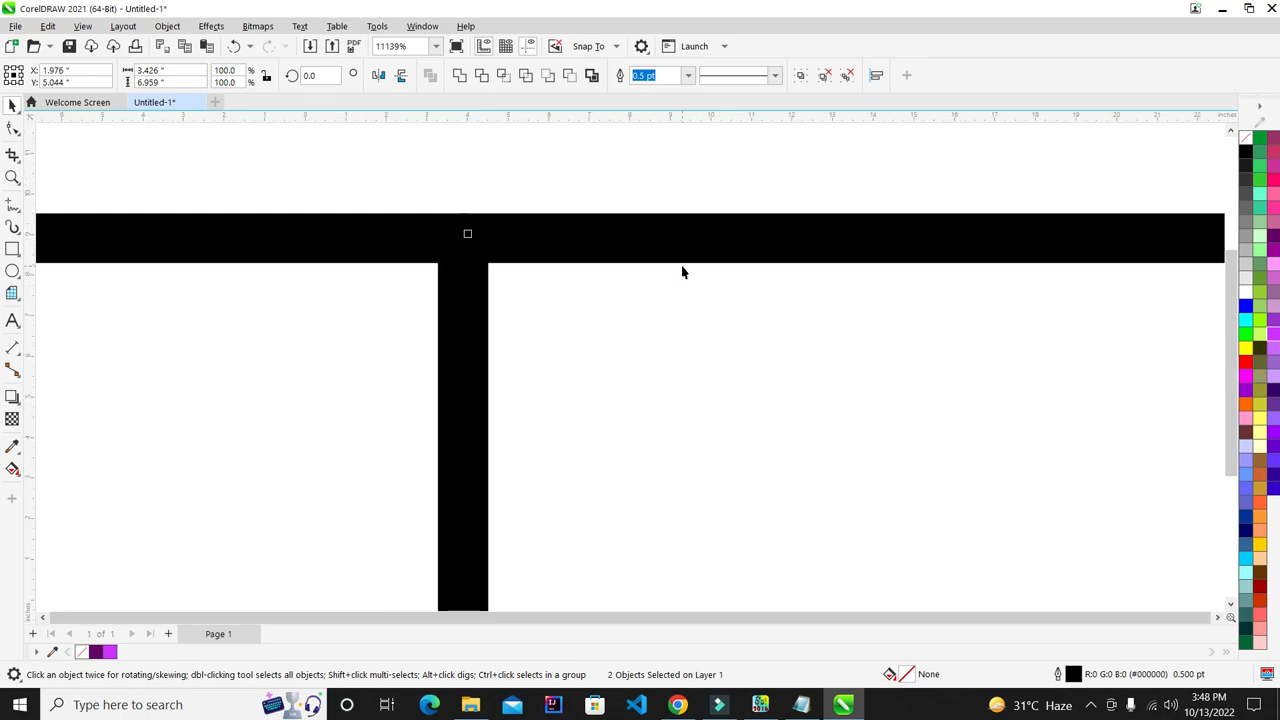
pyautogui.click(717, 249)
pyautogui.moveTo(155, 219); pyautogui.dragTo(516, 604)
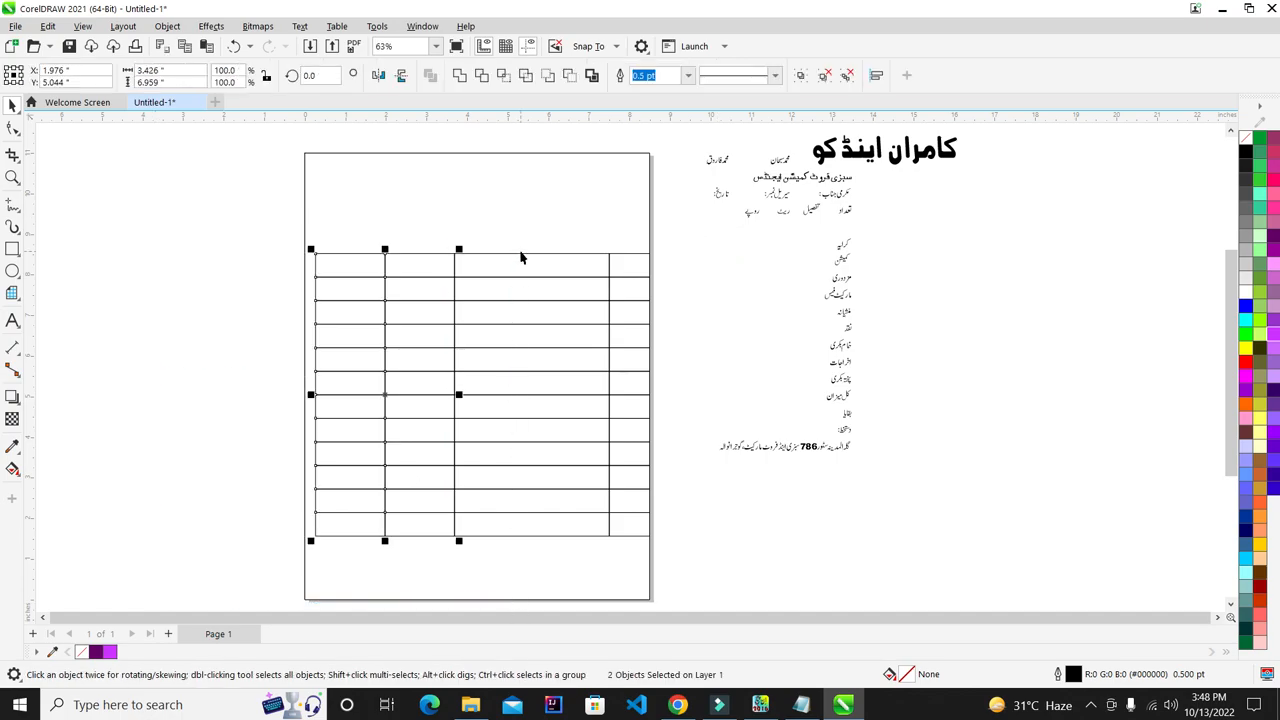
# - Group the two left vertical lines and align them left with the page rectangle
pyautogui.hotkey('ctrl', 'g')
pyautogui.keyDown('shift'); pyautogui.click(492, 210); pyautogui.keyUp('shift')
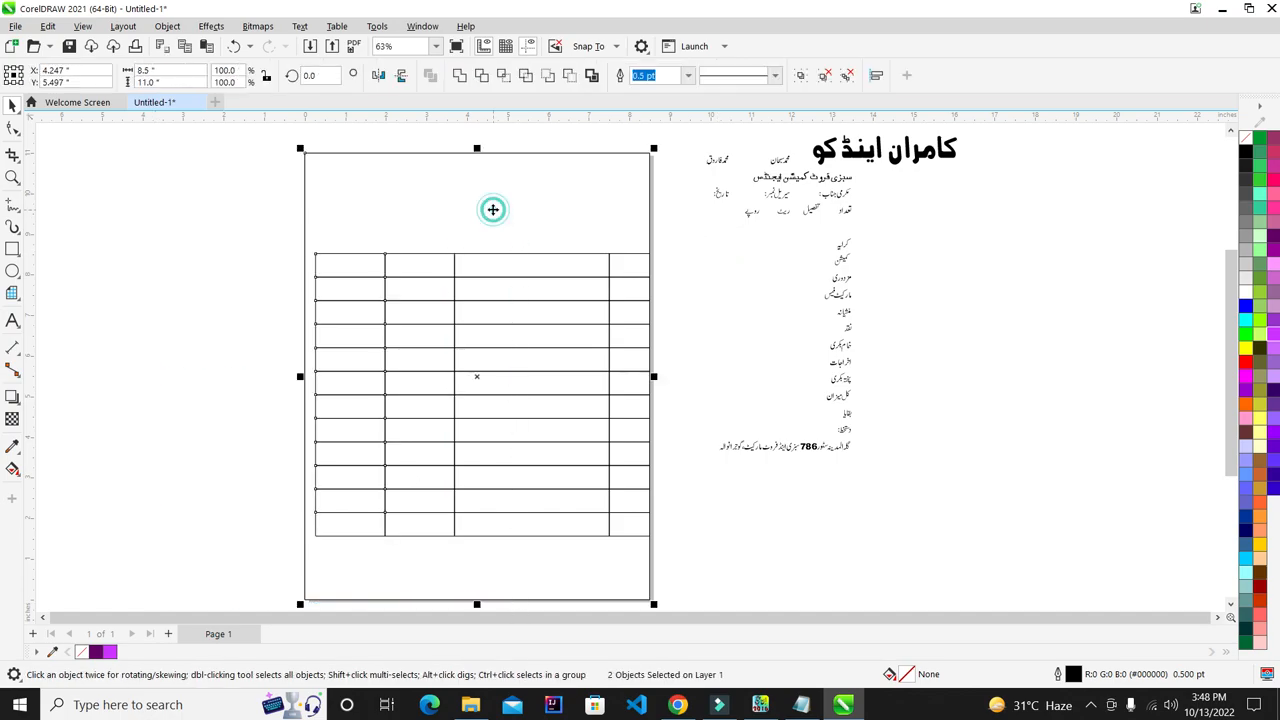
pyautogui.press('l')
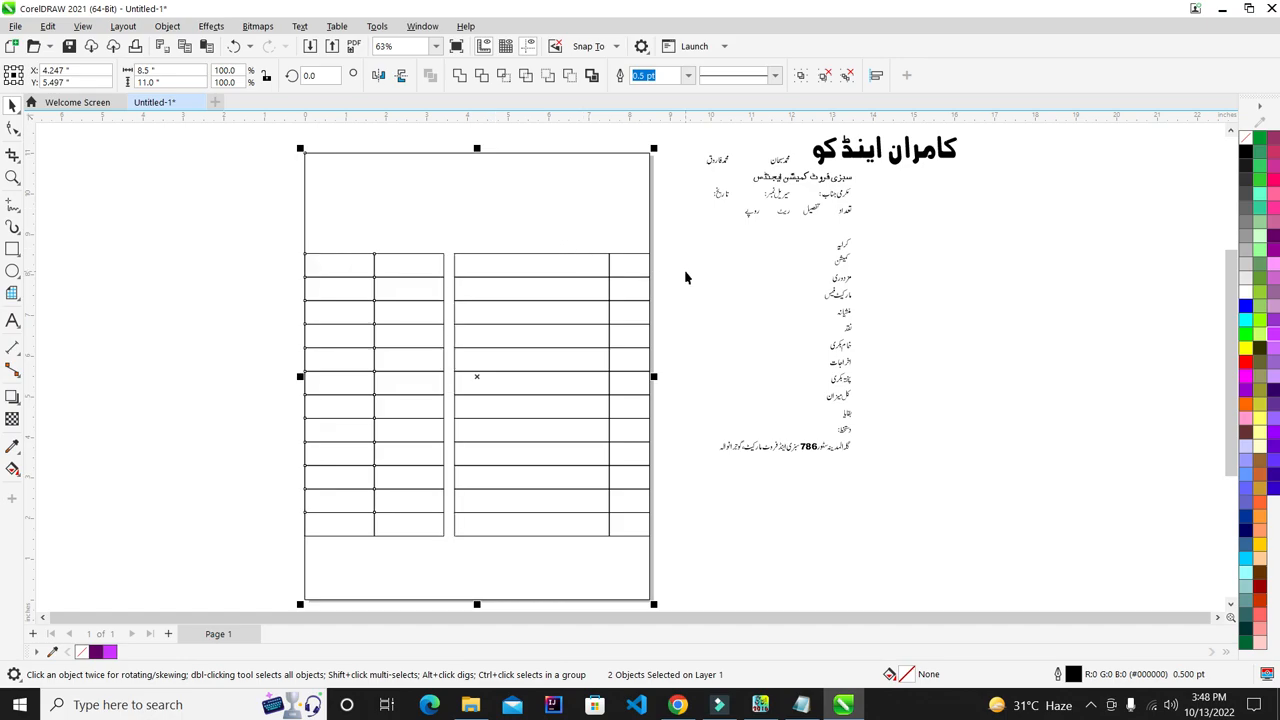
pyautogui.click(686, 272)
# - Stretch the table's right section leftward to close the gap in the middle
pyautogui.click(572, 272)
pyautogui.scroll(2, 428, 399)
pyautogui.scroll(6, 428, 399)
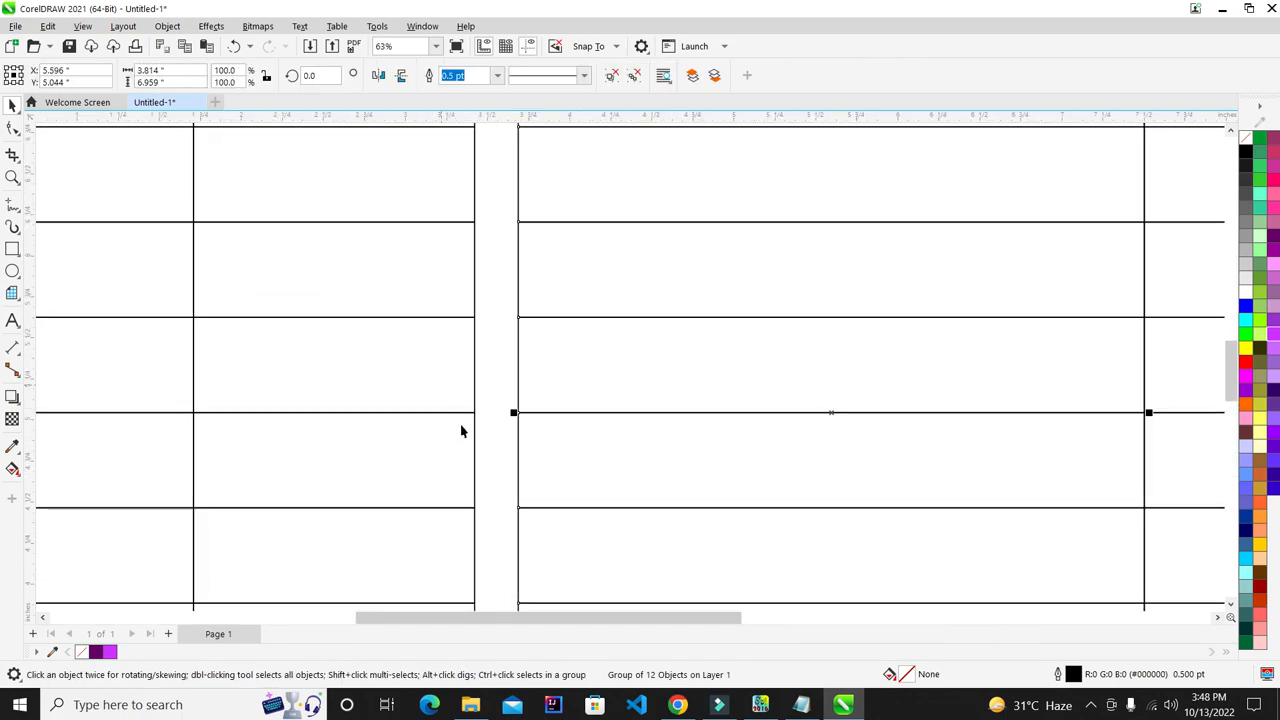
pyautogui.moveTo(558, 395); pyautogui.dragTo(487, 387)
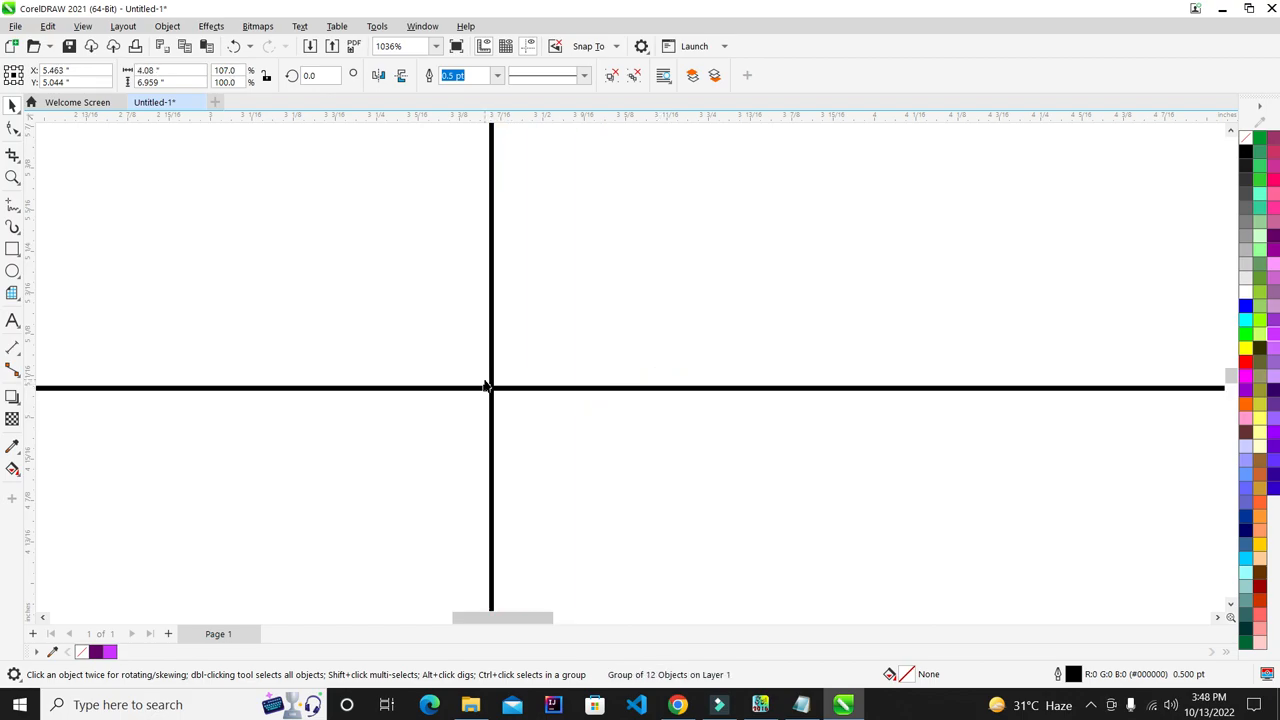
pyautogui.scroll(-8, 484, 387)
pyautogui.click(812, 252)
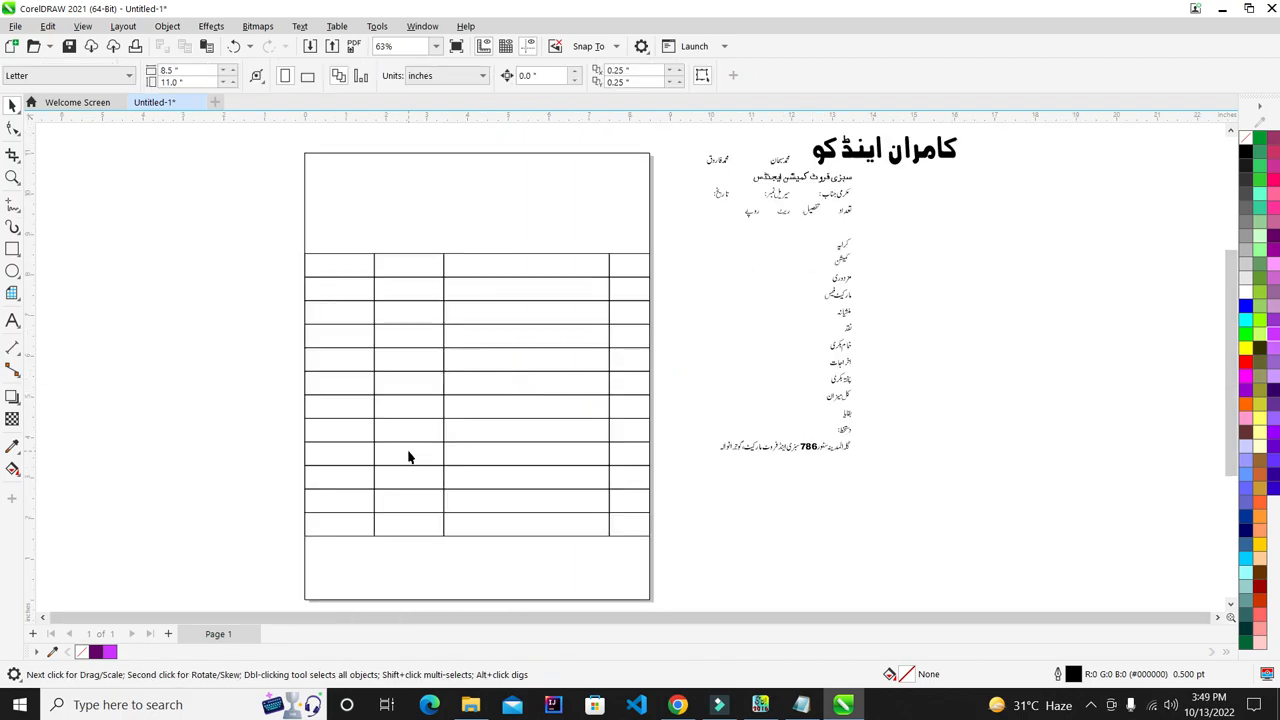
pyautogui.scroll(-2, 491, 394)
pyautogui.scroll(2, 491, 394)
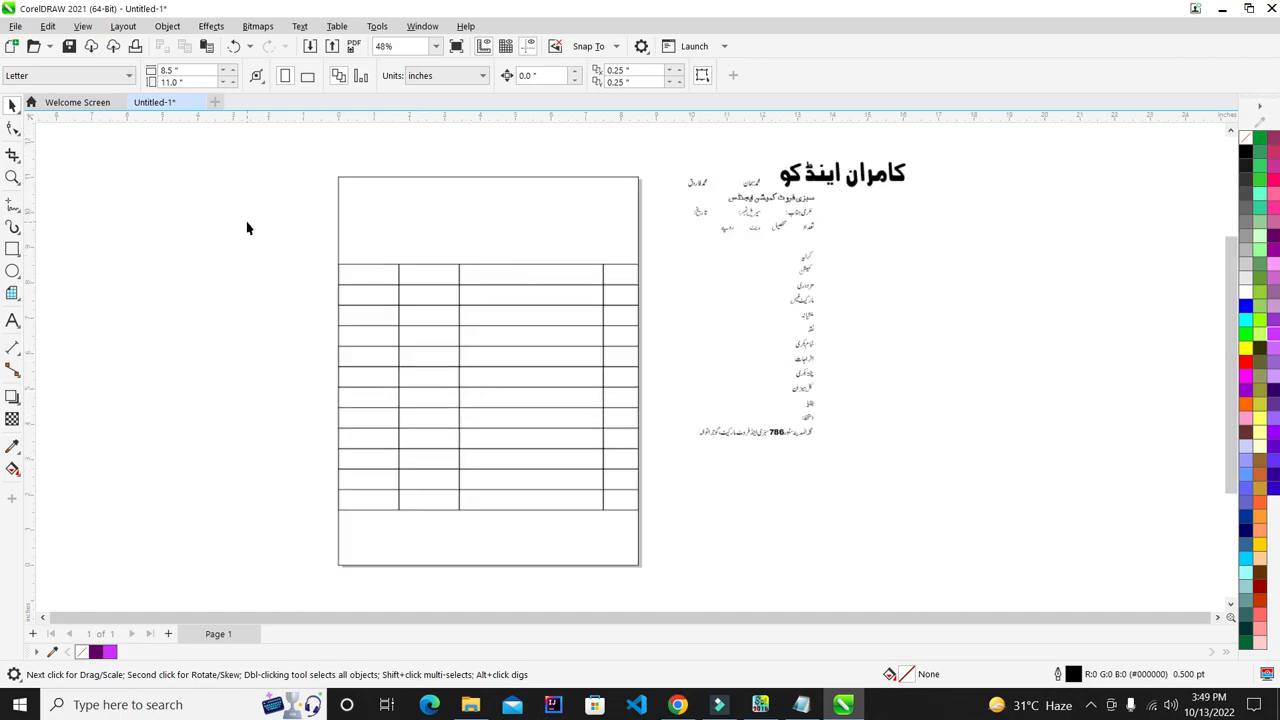
pyautogui.scroll(1, 457, 438)
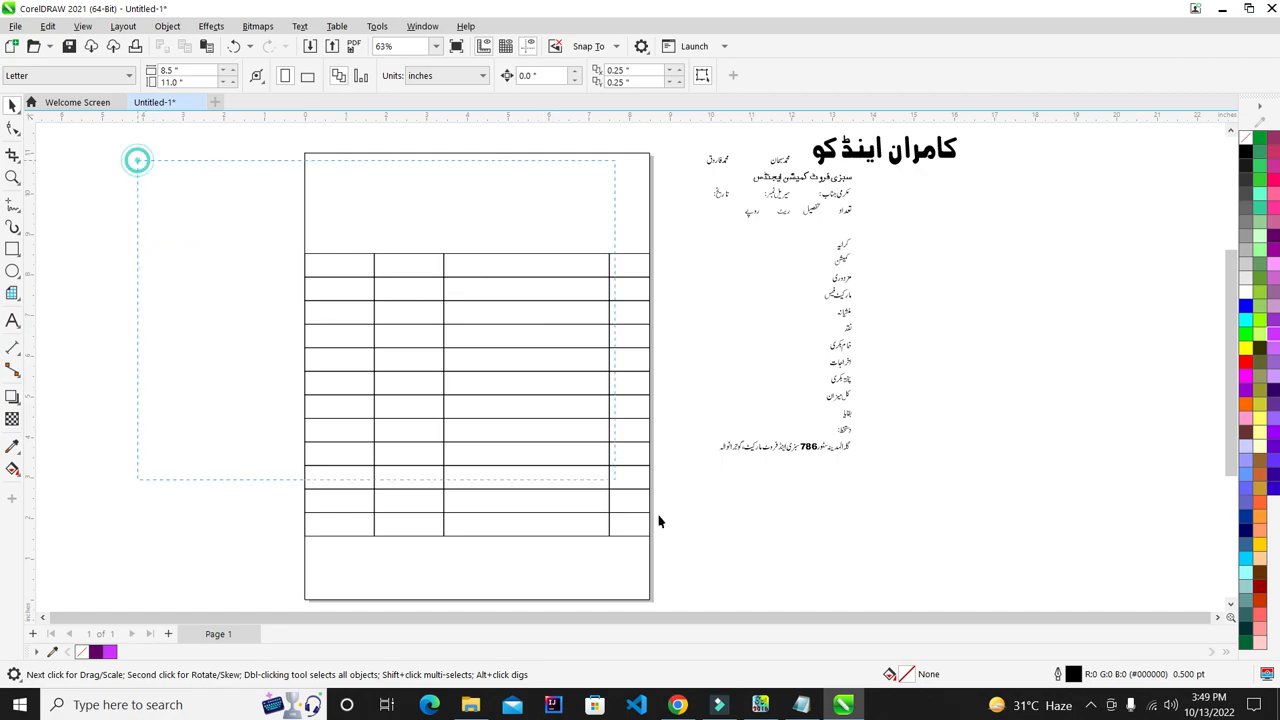
# - Break the table into separate cell rectangles, test-drag some out, then undo the moves
pyautogui.moveTo(659, 521); pyautogui.dragTo(723, 600)
pyautogui.moveTo(181, 217); pyautogui.dragTo(356, 338)
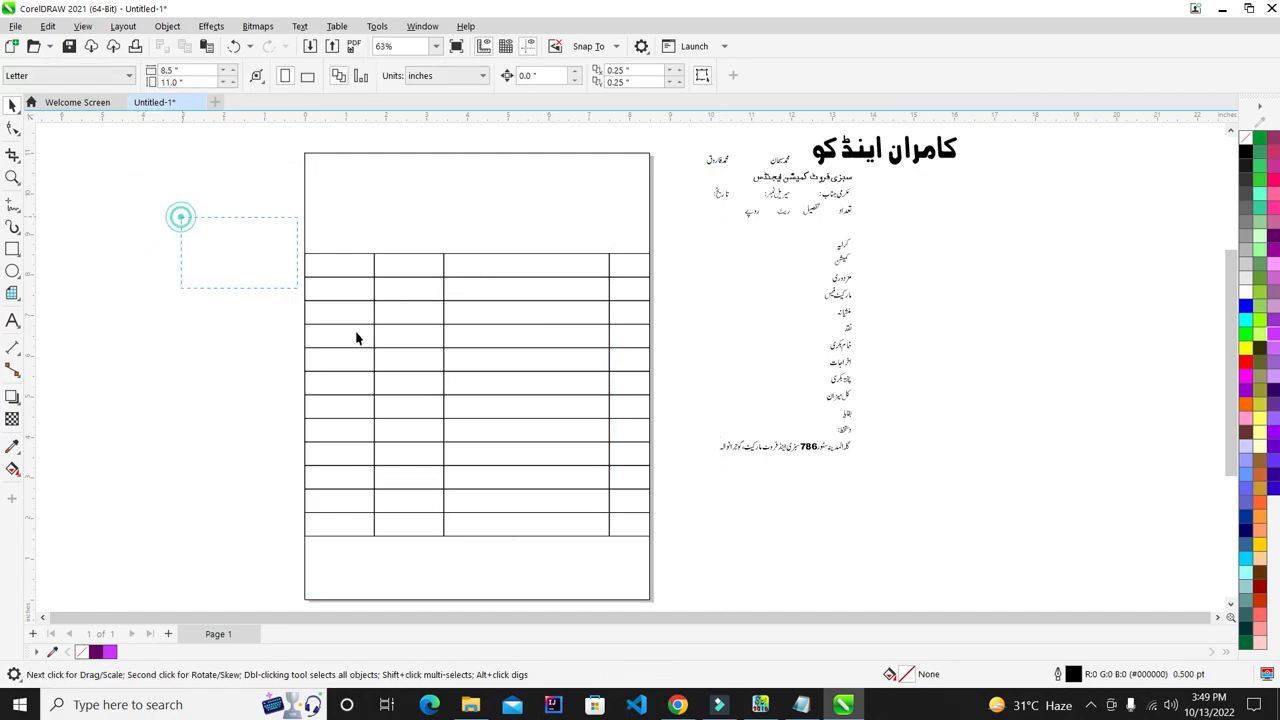
pyautogui.moveTo(604, 551); pyautogui.dragTo(660, 577)
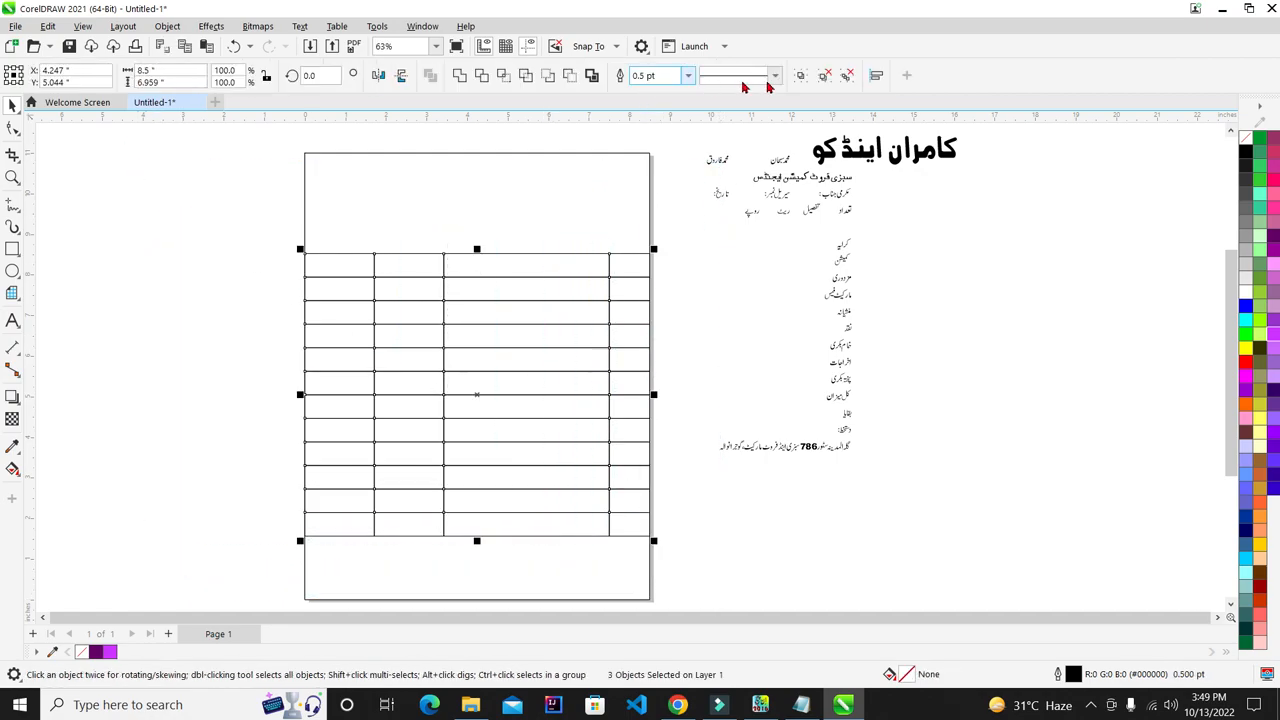
pyautogui.click(848, 77)
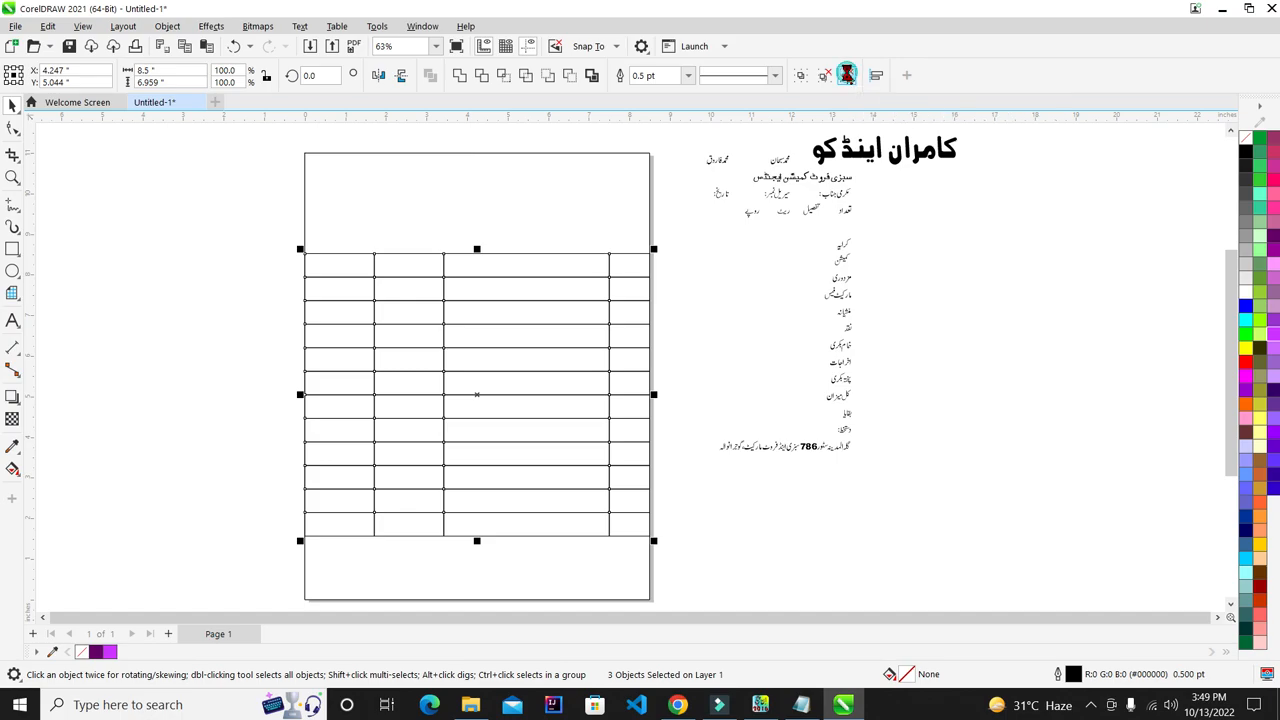
pyautogui.click(738, 240)
pyautogui.moveTo(572, 303); pyautogui.dragTo(860, 347)
pyautogui.moveTo(526, 389); pyautogui.dragTo(889, 527)
pyautogui.moveTo(437, 313); pyautogui.dragTo(780, 406)
pyautogui.moveTo(508, 330); pyautogui.dragTo(817, 236)
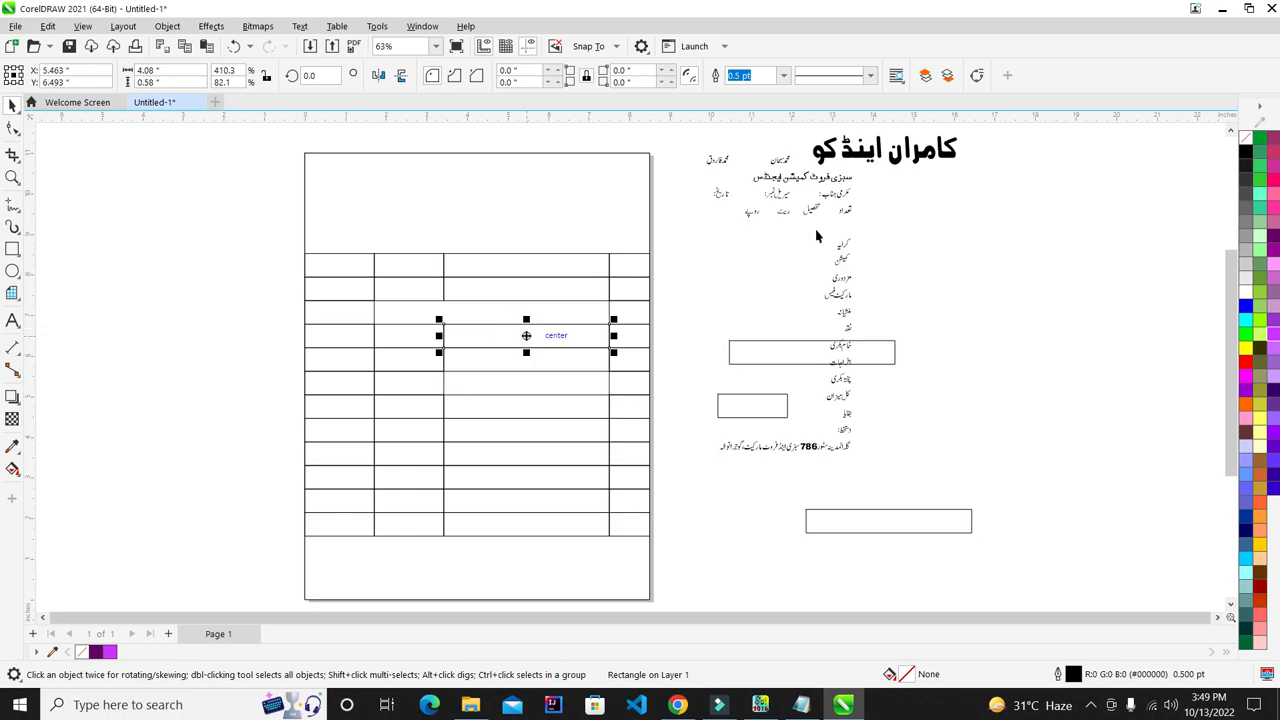
pyautogui.hotkey('ctrl', 'z')
pyautogui.hotkey('ctrl', 'z')
pyautogui.hotkey('ctrl', 'z')
pyautogui.hotkey('ctrl', 'z')
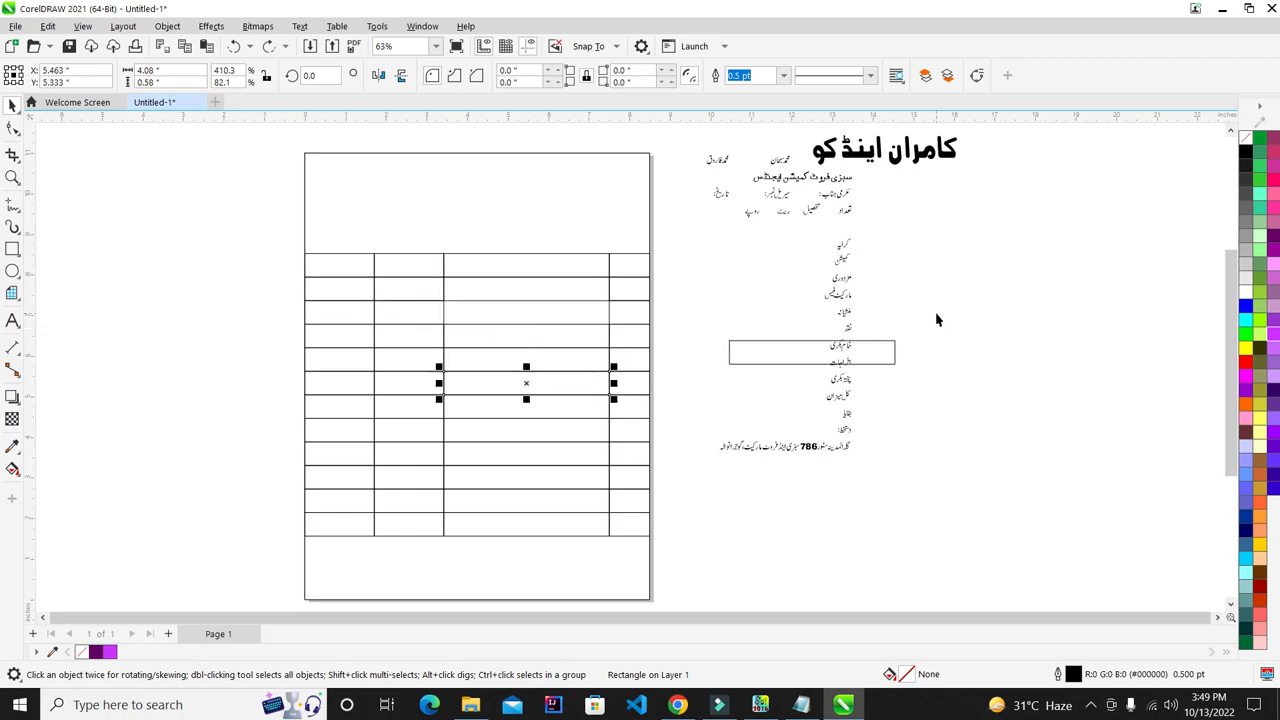
pyautogui.hotkey('ctrl', 'z')
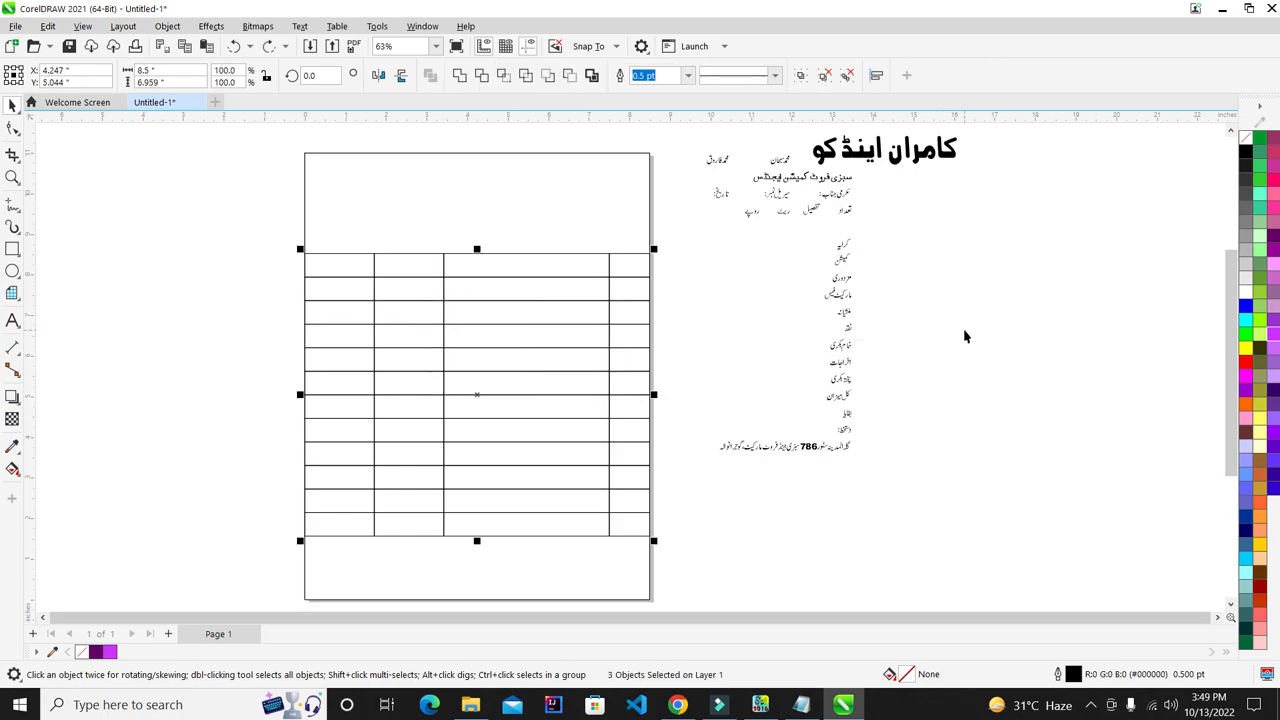
# - Try filling cells with orchid, light green and light pink
pyautogui.click(965, 336)
pyautogui.click(480, 337)
pyautogui.click(532, 450)
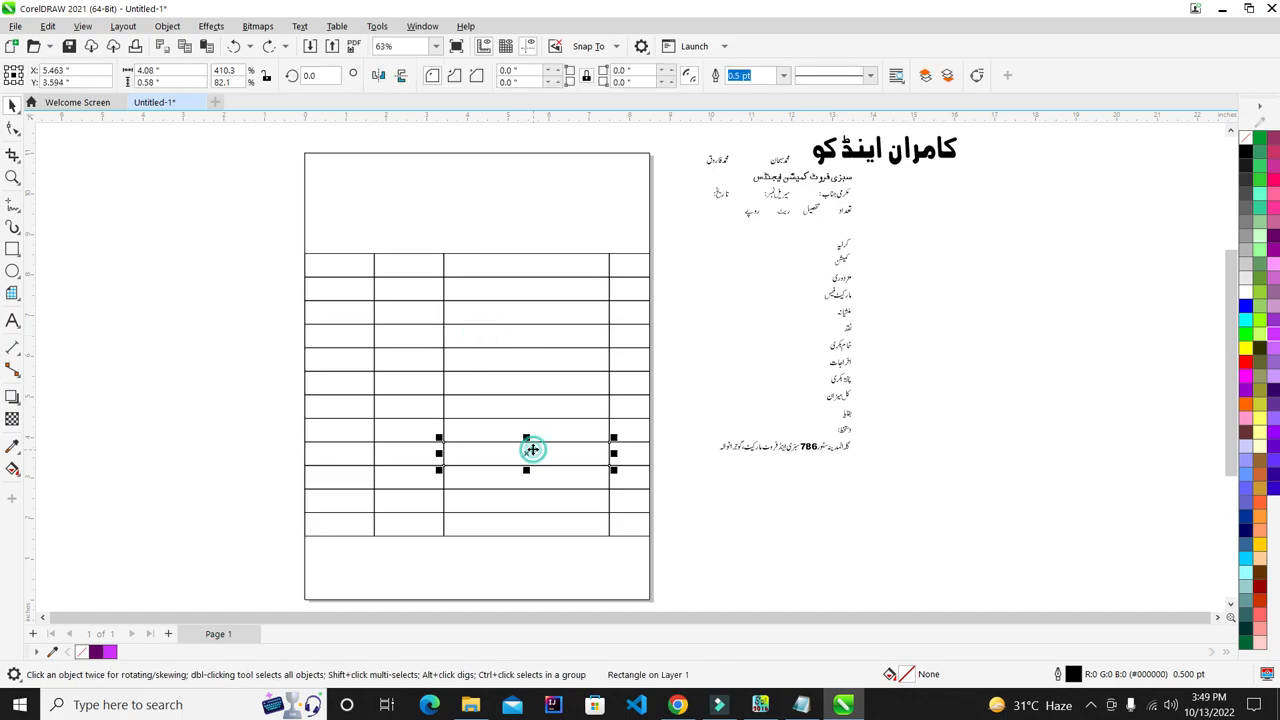
pyautogui.click(1275, 279)
pyautogui.click(275, 331)
pyautogui.click(356, 321)
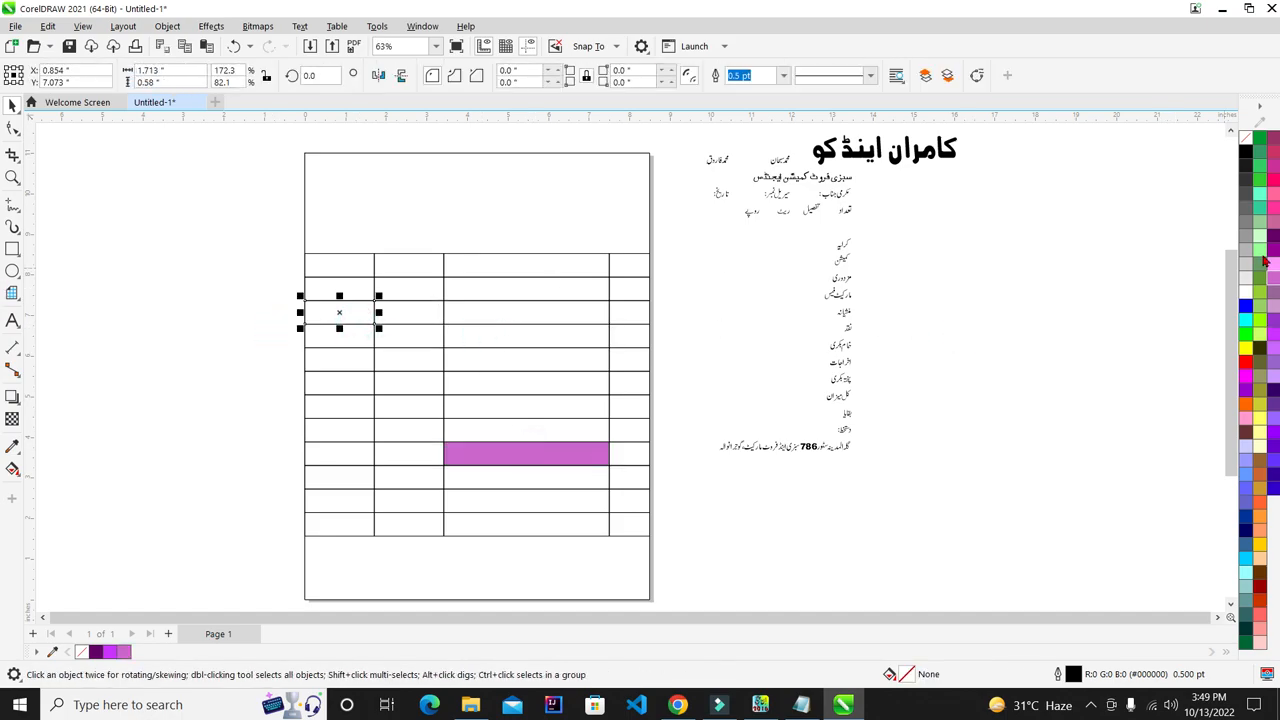
pyautogui.click(1263, 253)
pyautogui.click(526, 383)
pyautogui.click(1272, 264)
# - Fill more cells light purple and Twilight Blue, then undo all the trial fills
pyautogui.click(1157, 291)
pyautogui.click(614, 289)
pyautogui.click(1275, 239)
pyautogui.click(1274, 379)
pyautogui.click(316, 449)
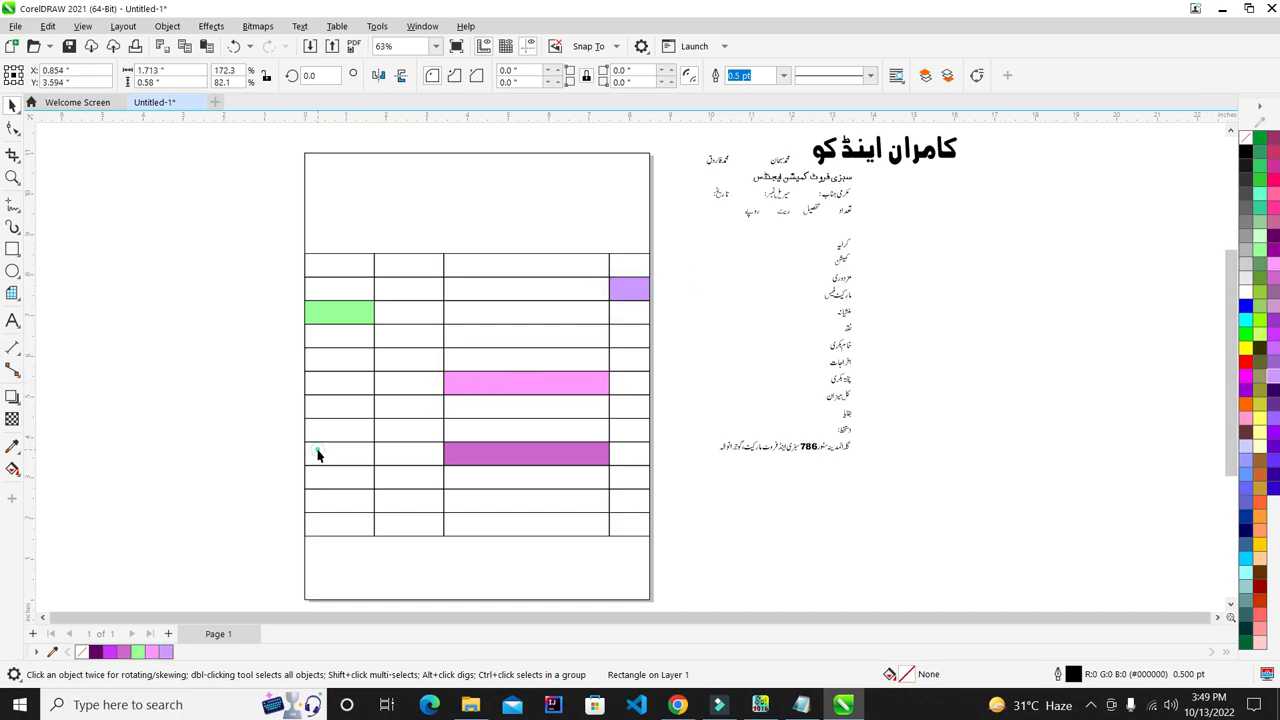
pyautogui.click(1252, 500)
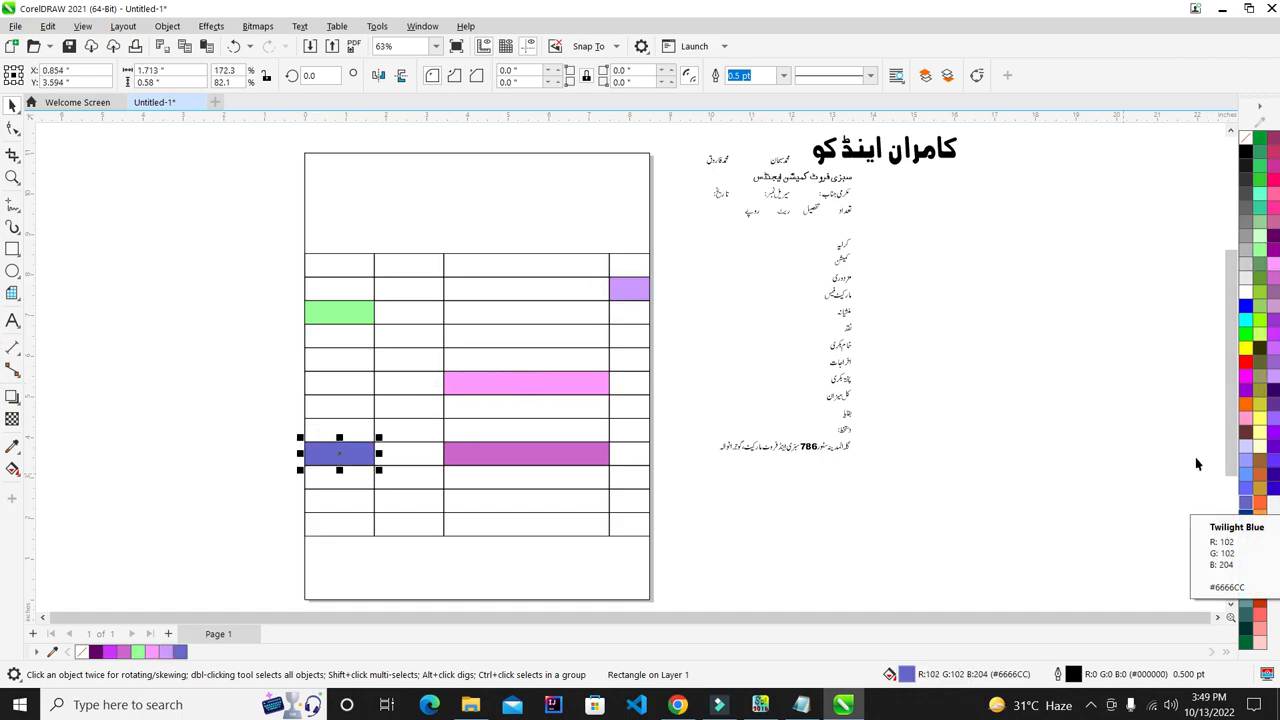
pyautogui.hotkey('ctrl', 'z')
pyautogui.hotkey('ctrl', 'z')
pyautogui.hotkey('ctrl', 'z')
pyautogui.hotkey('ctrl', 'z')
pyautogui.hotkey('ctrl', 'z')
pyautogui.hotkey('ctrl', 'z')
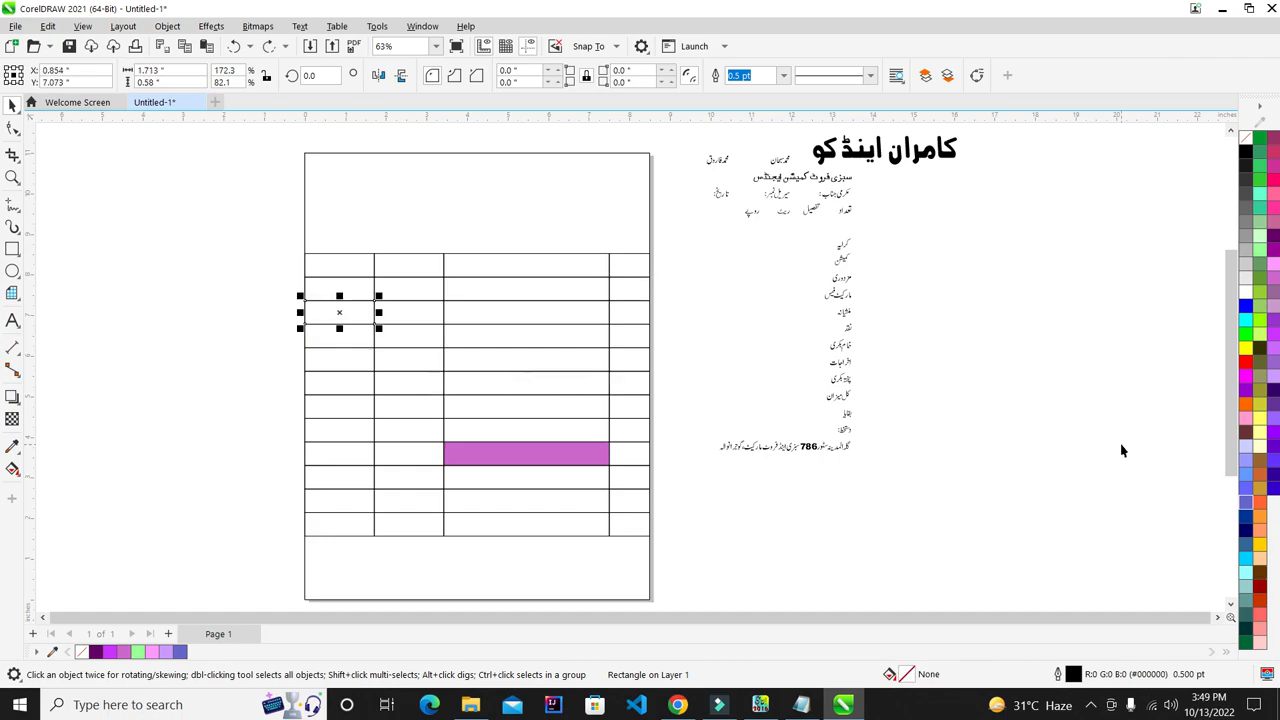
pyautogui.click(987, 405)
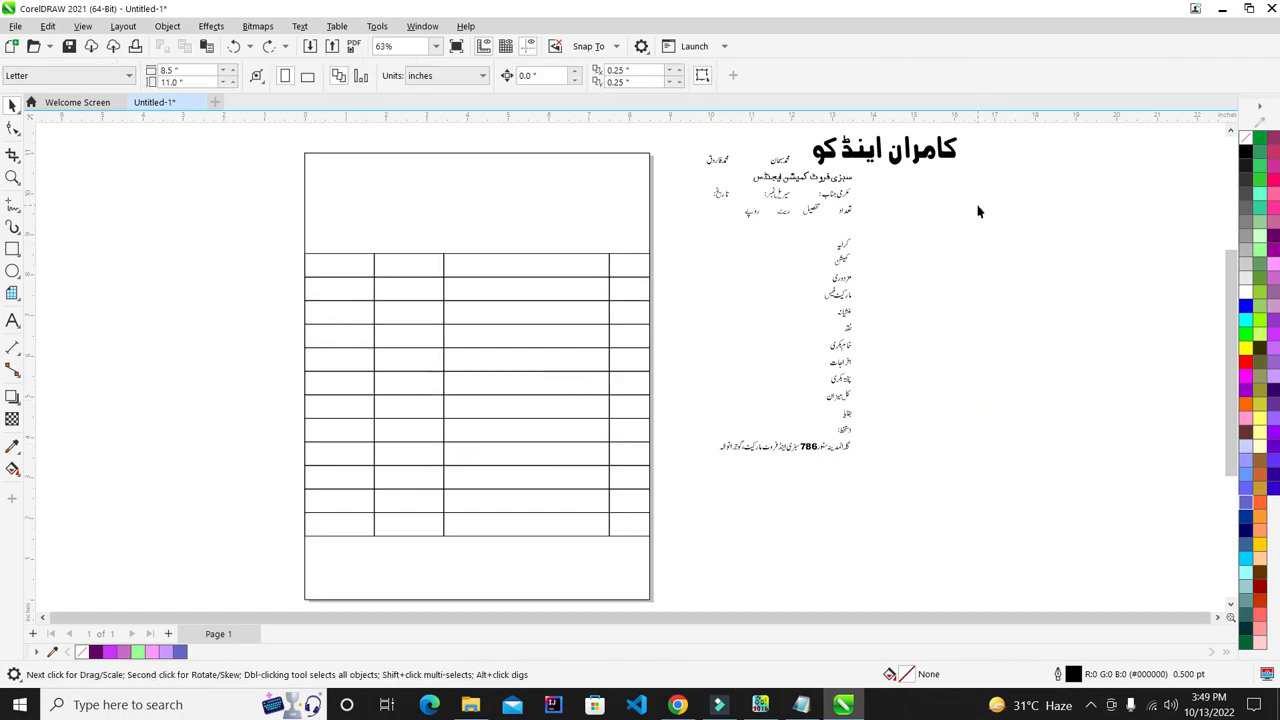
# - Move the bold کامران اینڈ کو title into the header box, then delete it
pyautogui.click(943, 150)
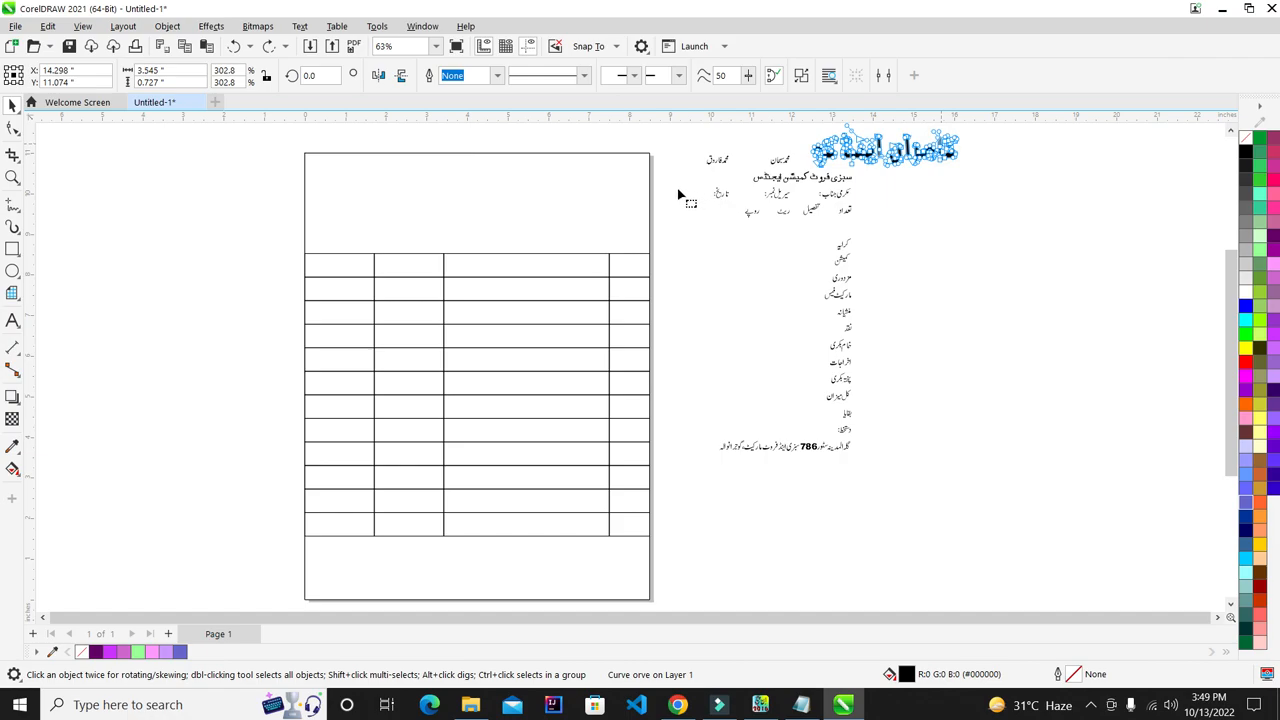
pyautogui.press('F10')
pyautogui.click(12, 105)
pyautogui.click(912, 155)
pyautogui.click(956, 198)
pyautogui.moveTo(950, 160); pyautogui.dragTo(629, 186)
pyautogui.scroll(5, 548, 145)
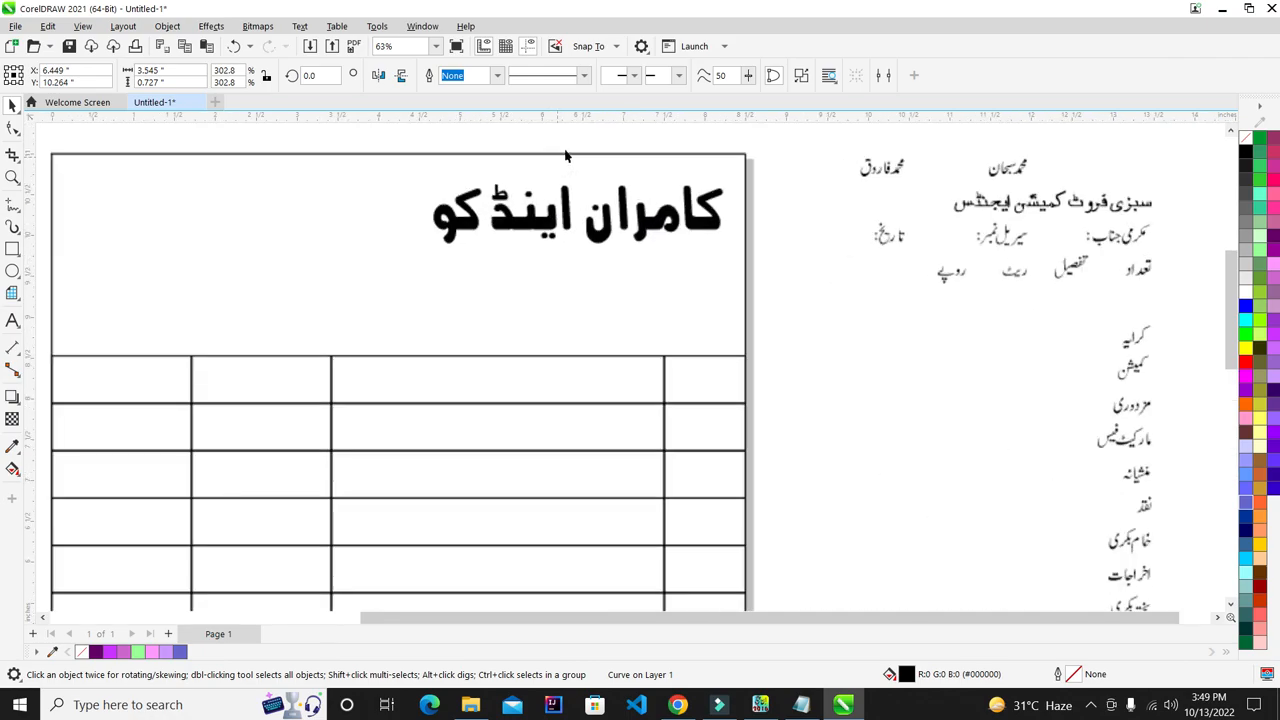
pyautogui.scroll(-3, 436, 163)
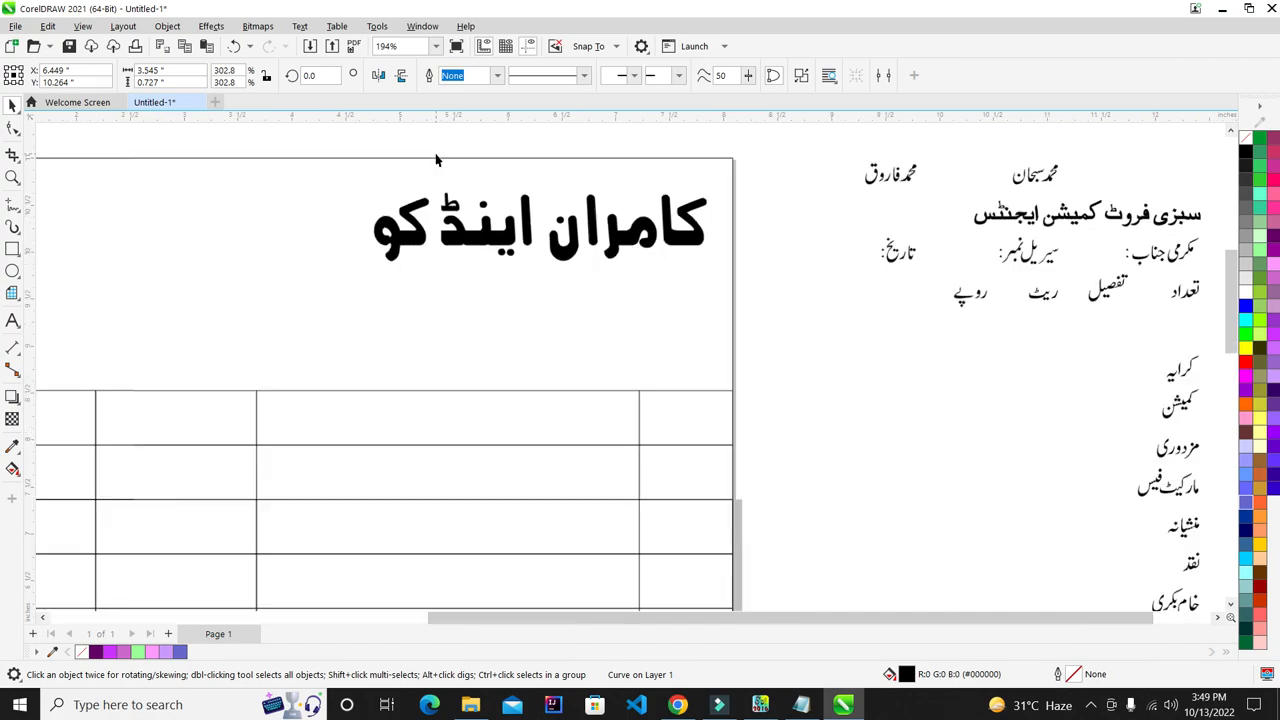
pyautogui.scroll(1, 466, 163)
pyautogui.press('Delete')
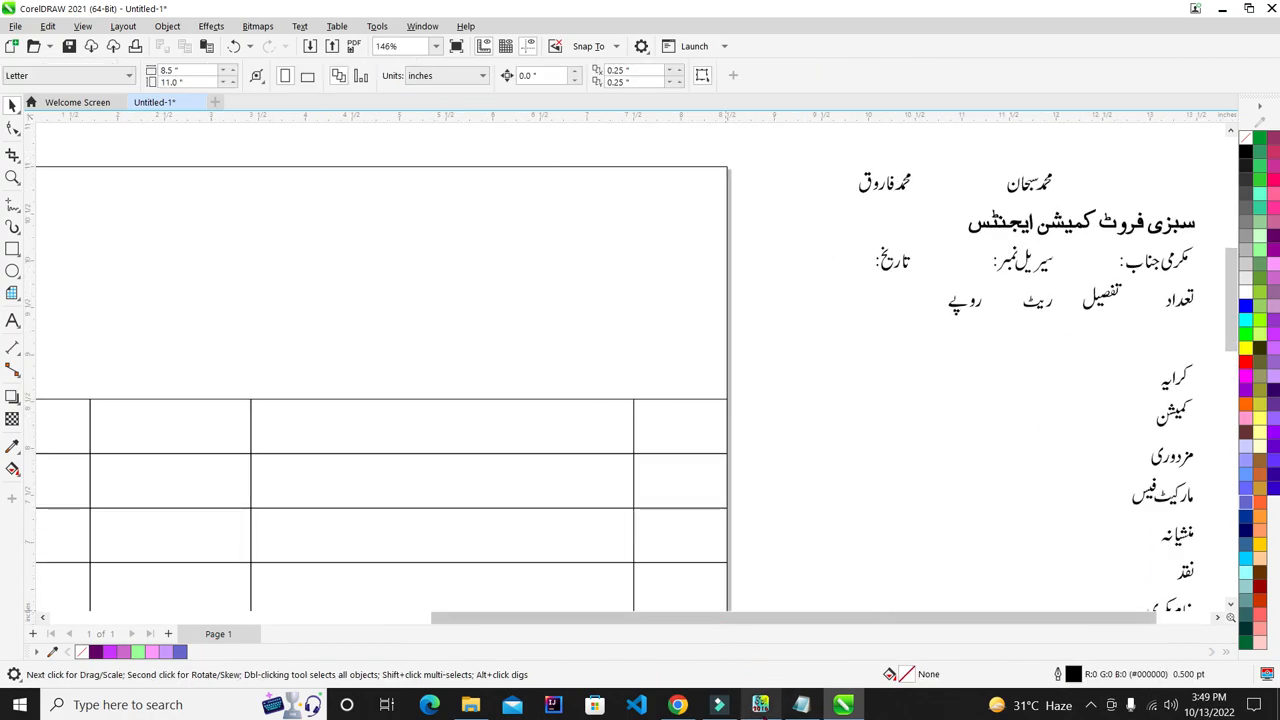
# - Copy the bill content from the InPage document and return to CorelDRAW
pyautogui.click(760, 704)
pyautogui.click(15, 102)
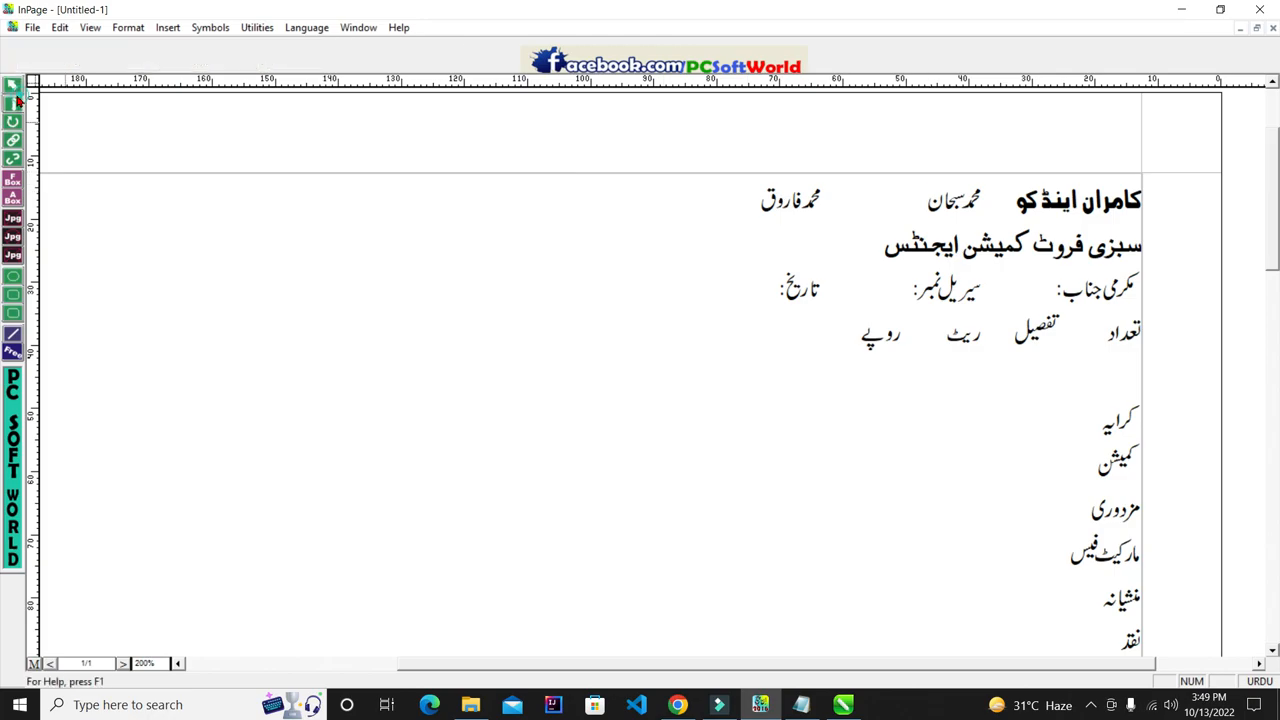
pyautogui.rightClick(368, 340)
pyautogui.click(414, 410)
pyautogui.click(850, 711)
pyautogui.scroll(-5, 662, 278)
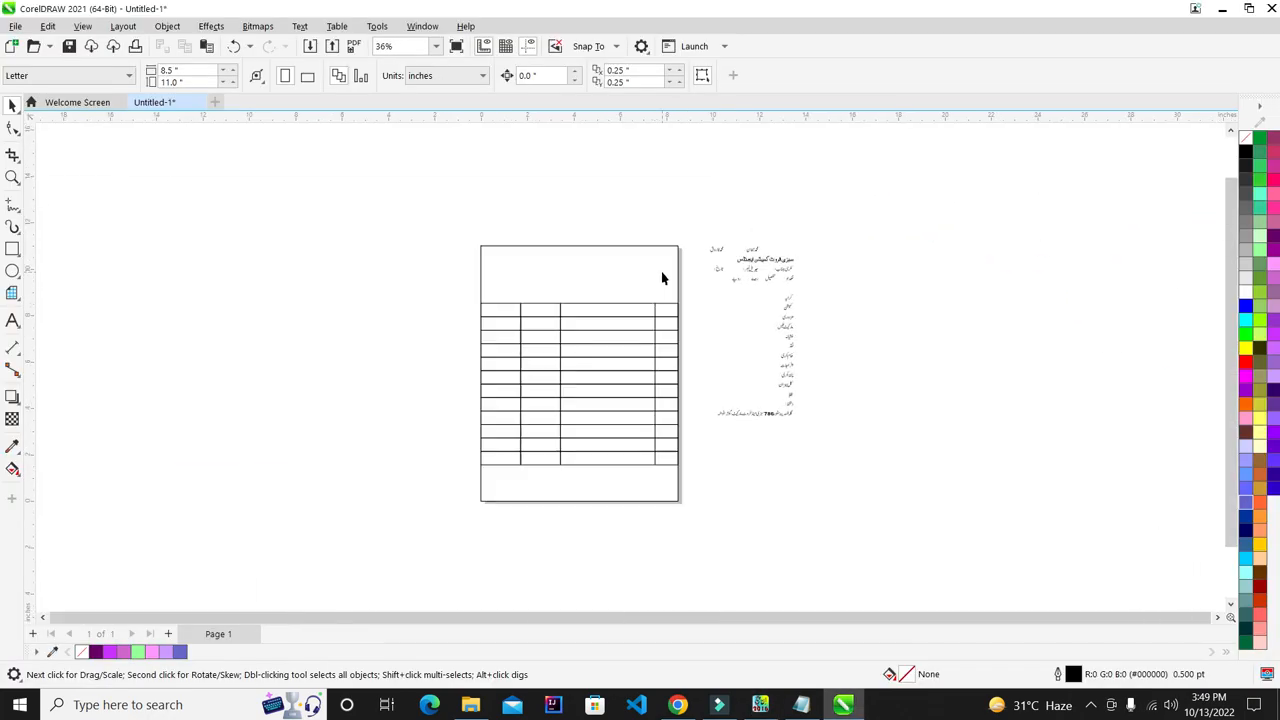
# - Shrink the pasted 129-object group to about 6.2 percent and move it lower left of the table
pyautogui.scroll(1, 658, 322)
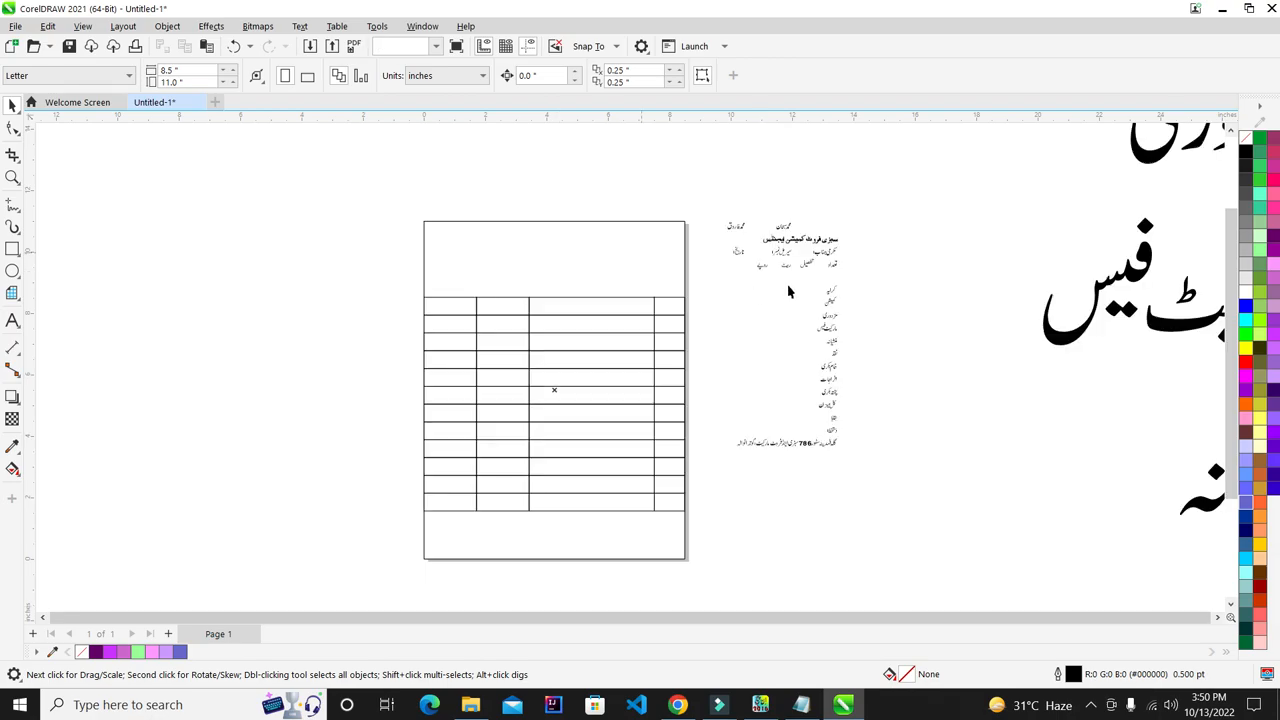
pyautogui.scroll(-4, 437, 287)
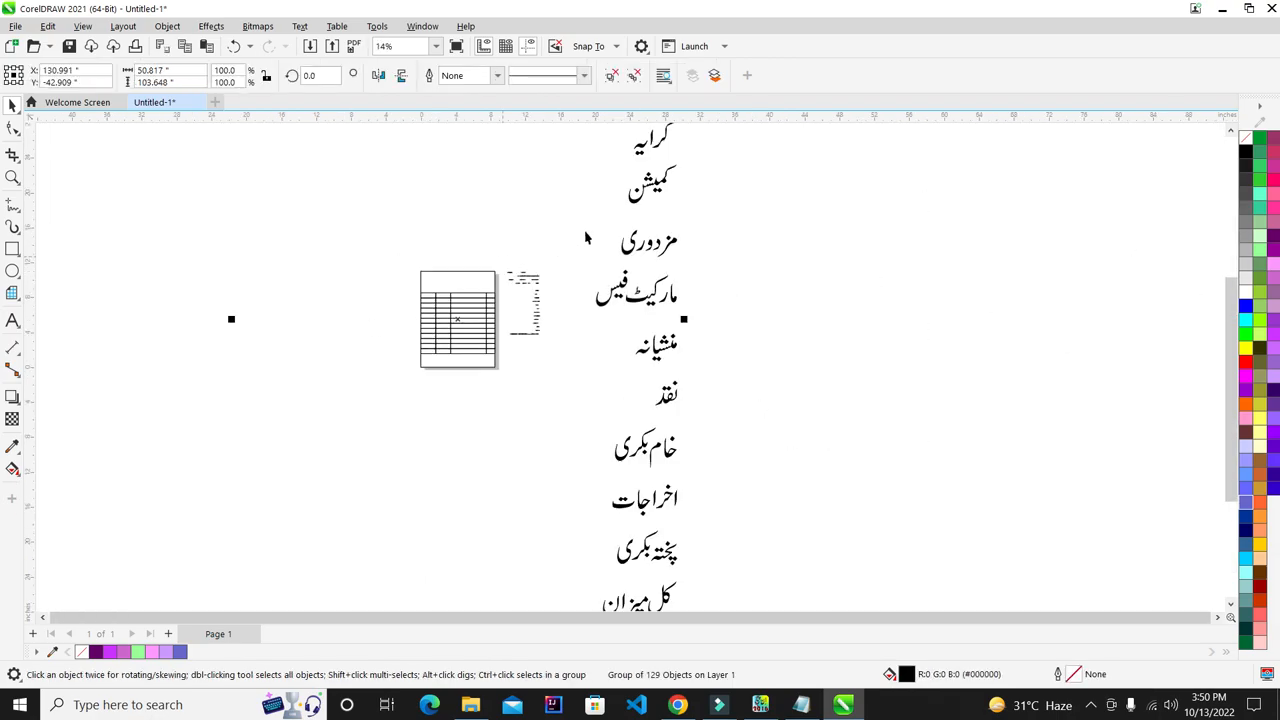
pyautogui.scroll(-2, 503, 338)
pyautogui.scroll(-1, 503, 338)
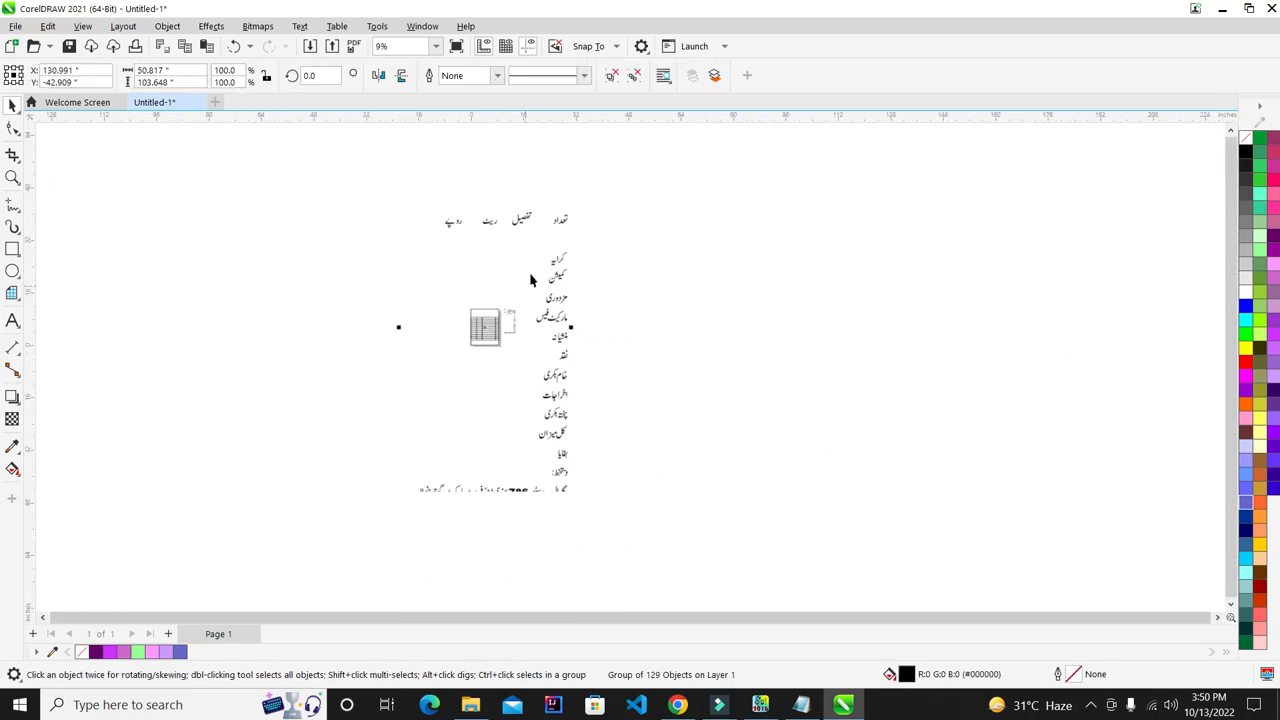
pyautogui.click(558, 159)
pyautogui.moveTo(606, 248); pyautogui.dragTo(606, 248)
pyautogui.click(560, 160)
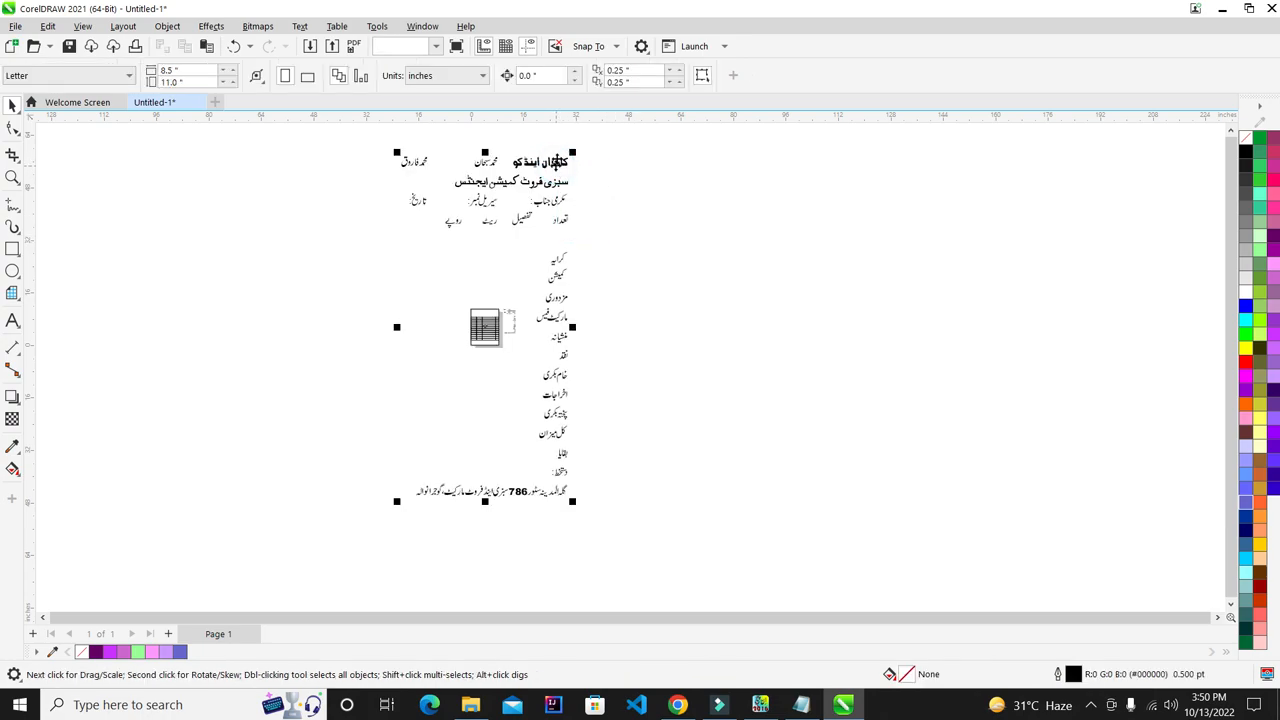
pyautogui.moveTo(574, 155); pyautogui.dragTo(494, 311)
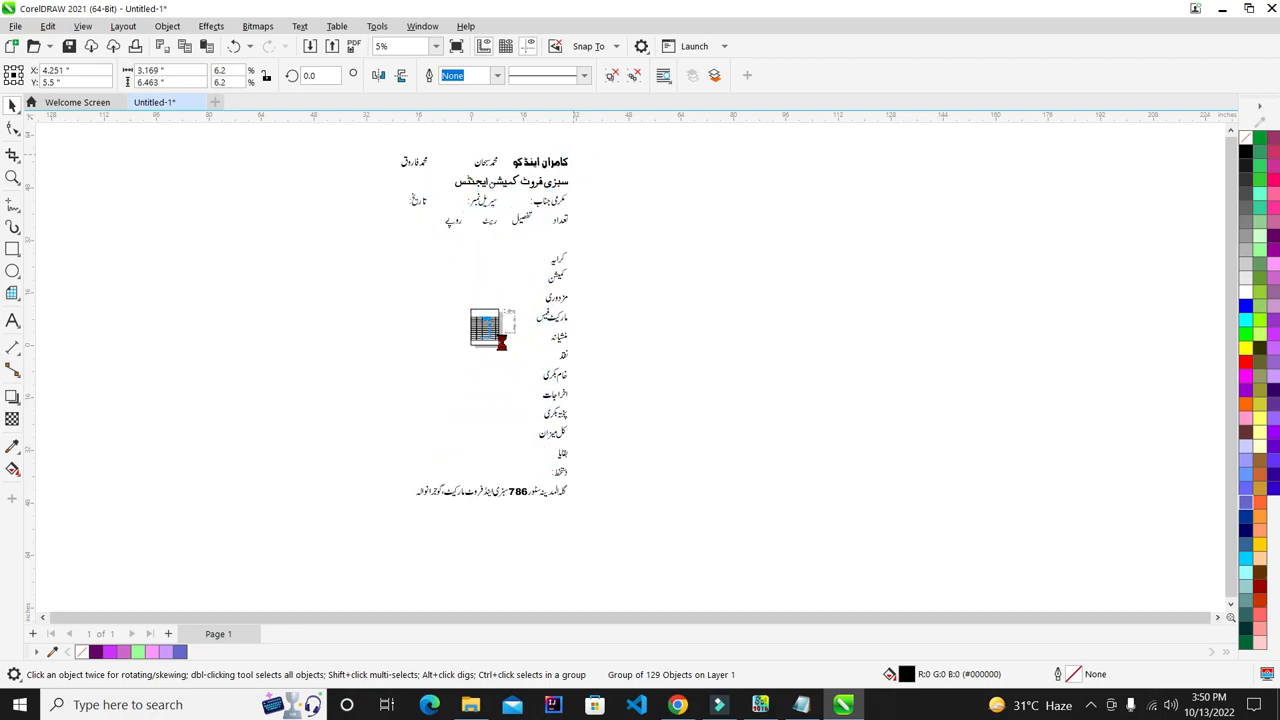
pyautogui.scroll(1, 549, 335)
pyautogui.scroll(2, 467, 322)
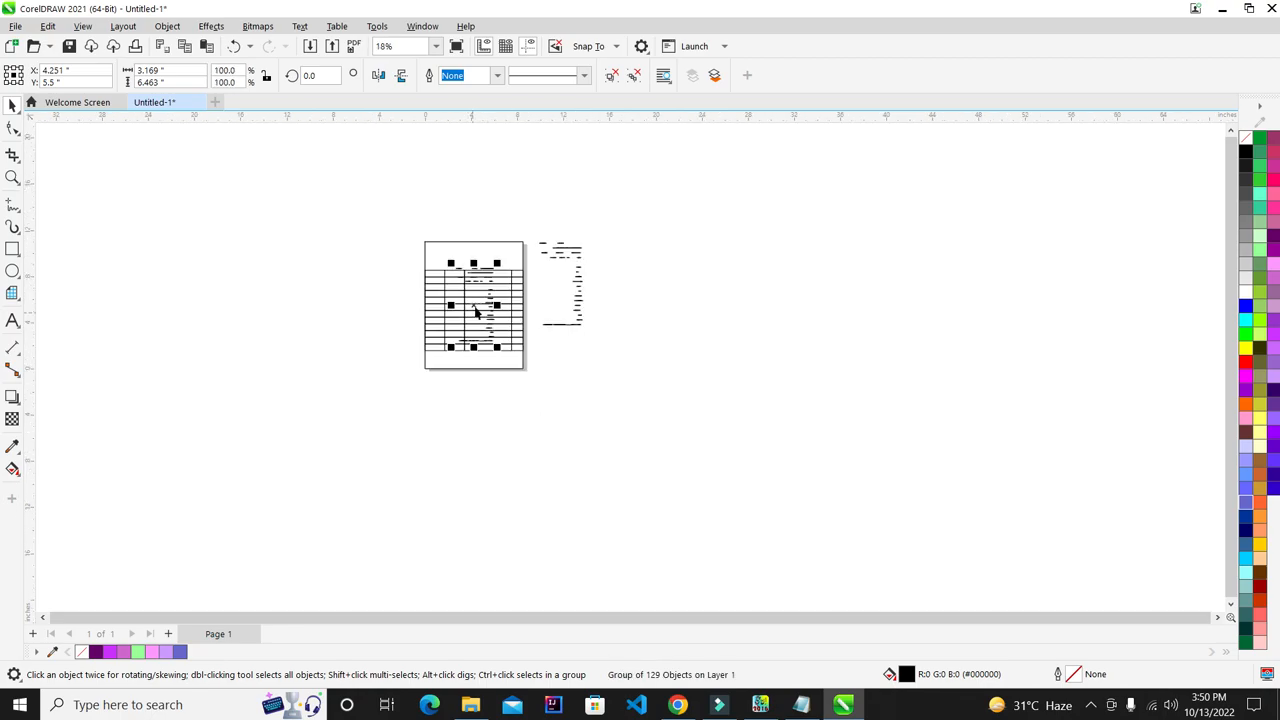
pyautogui.moveTo(467, 324); pyautogui.dragTo(398, 386)
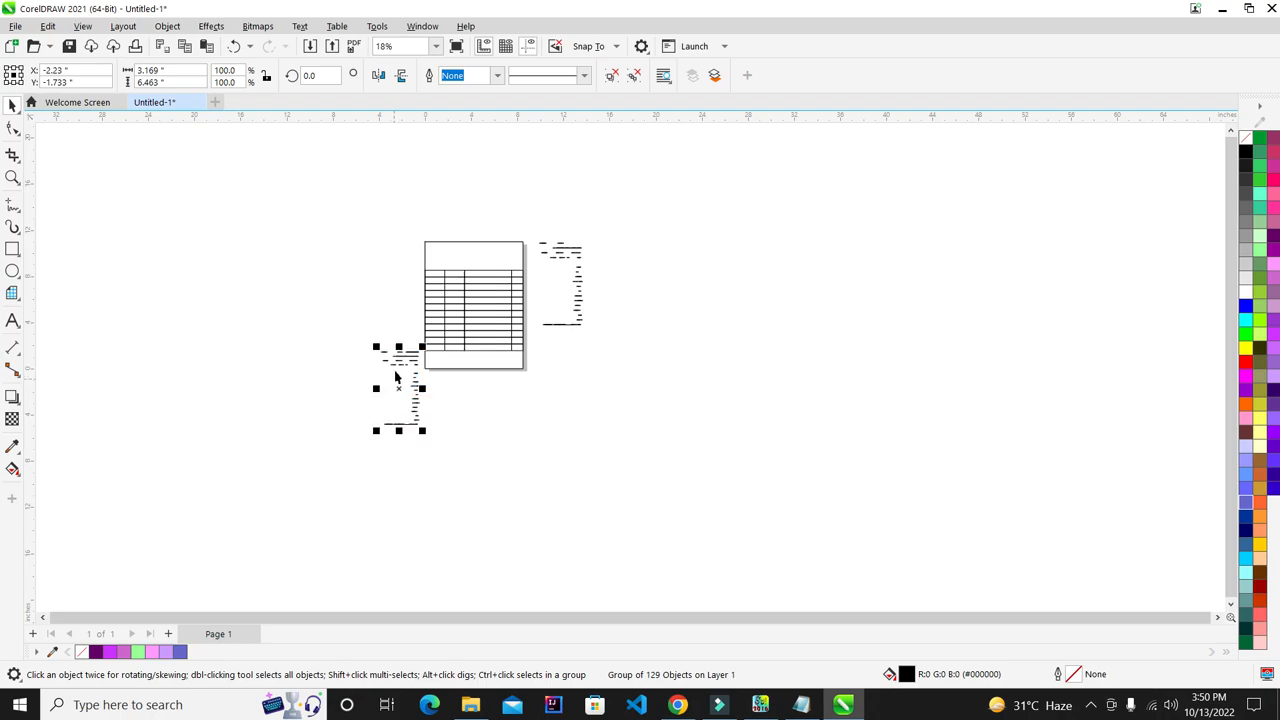
# - Delete the second Urdu text line from the pasted bill
pyautogui.scroll(2, 396, 380)
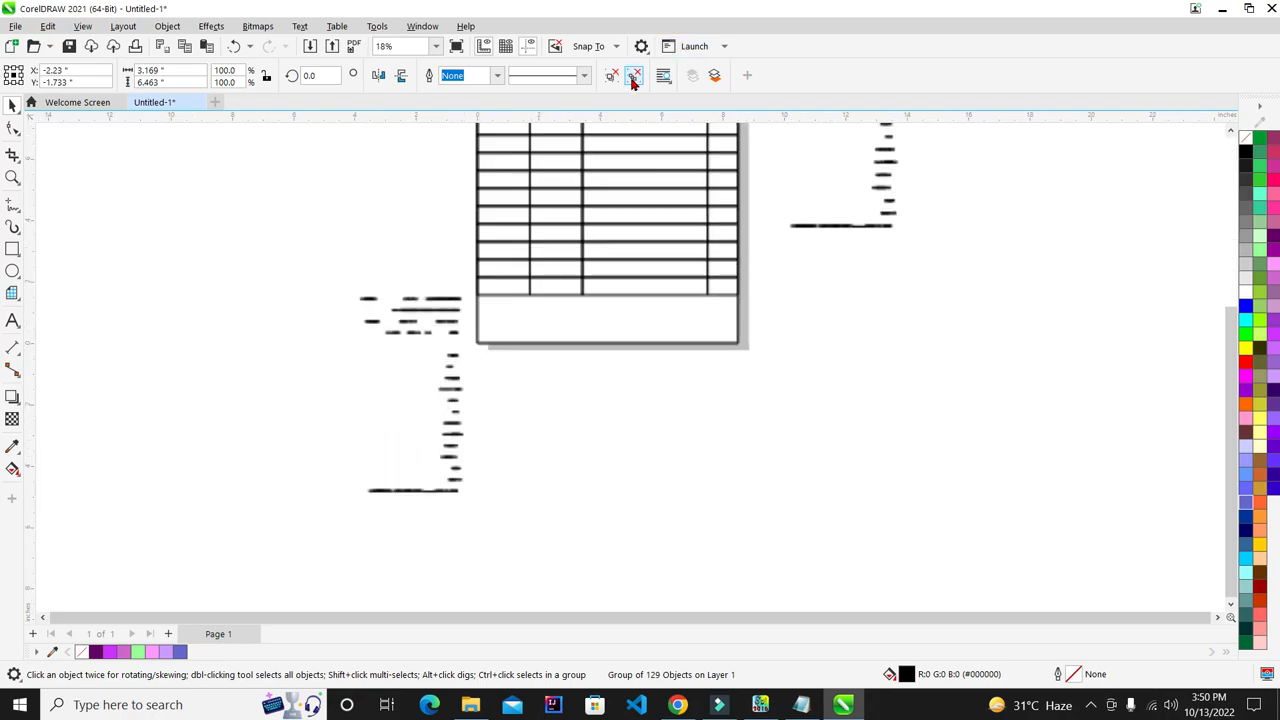
pyautogui.click(535, 399)
pyautogui.moveTo(263, 263); pyautogui.dragTo(422, 549)
pyautogui.moveTo(374, 397); pyautogui.dragTo(326, 317)
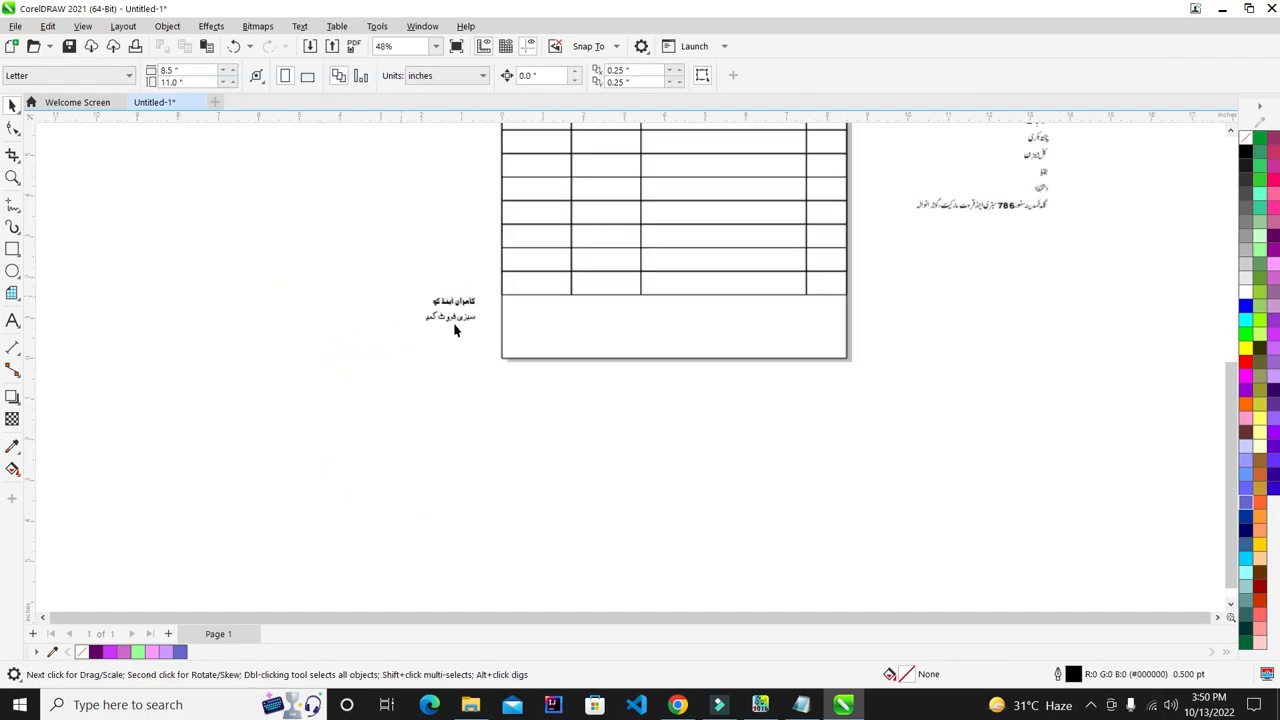
pyautogui.moveTo(689, 312); pyautogui.dragTo(106, 518)
pyautogui.press('Delete')
# - Group the six letters of کامران into one object
pyautogui.click(422, 254)
pyautogui.click(532, 362)
pyautogui.scroll(2, 431, 209)
pyautogui.moveTo(532, 175); pyautogui.dragTo(381, 364)
pyautogui.click(502, 406)
pyautogui.moveTo(808, 171); pyautogui.dragTo(511, 368)
pyautogui.hotkey('ctrl', 'g')
pyautogui.moveTo(160, 104); pyautogui.dragTo(306, 277)
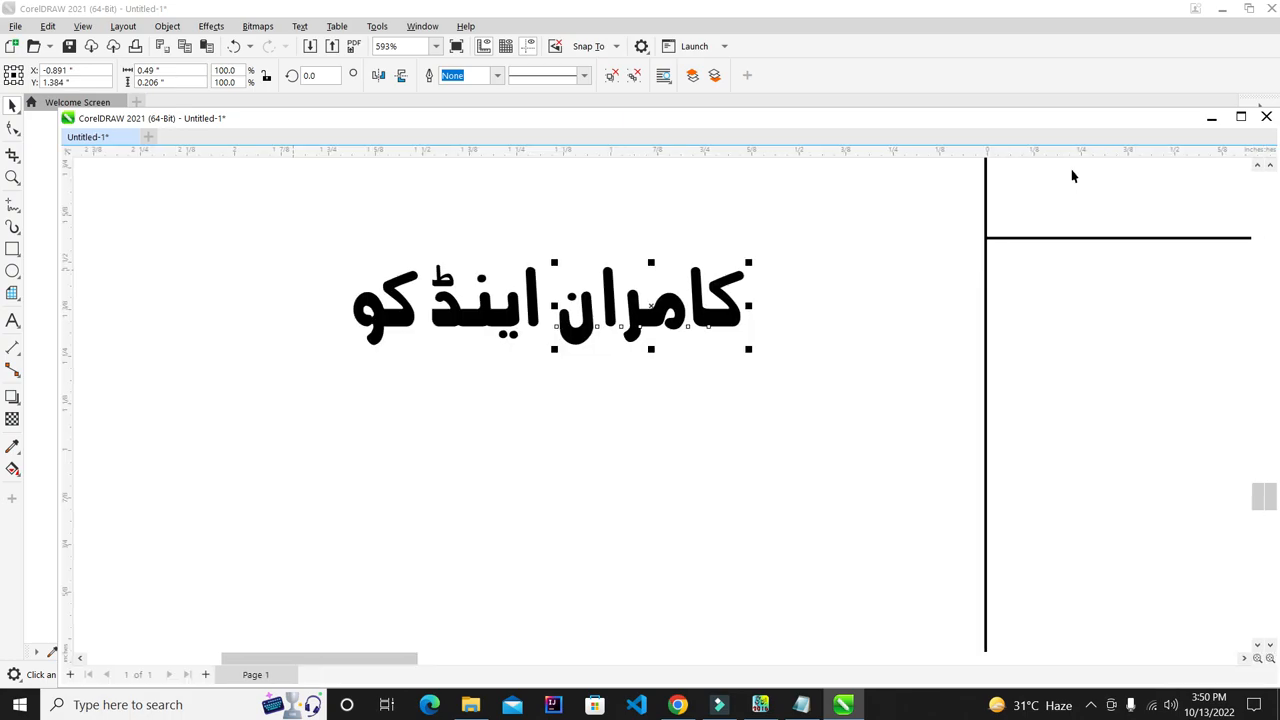
# - Restore the drawing window to floating size and widen it
pyautogui.click(1241, 118)
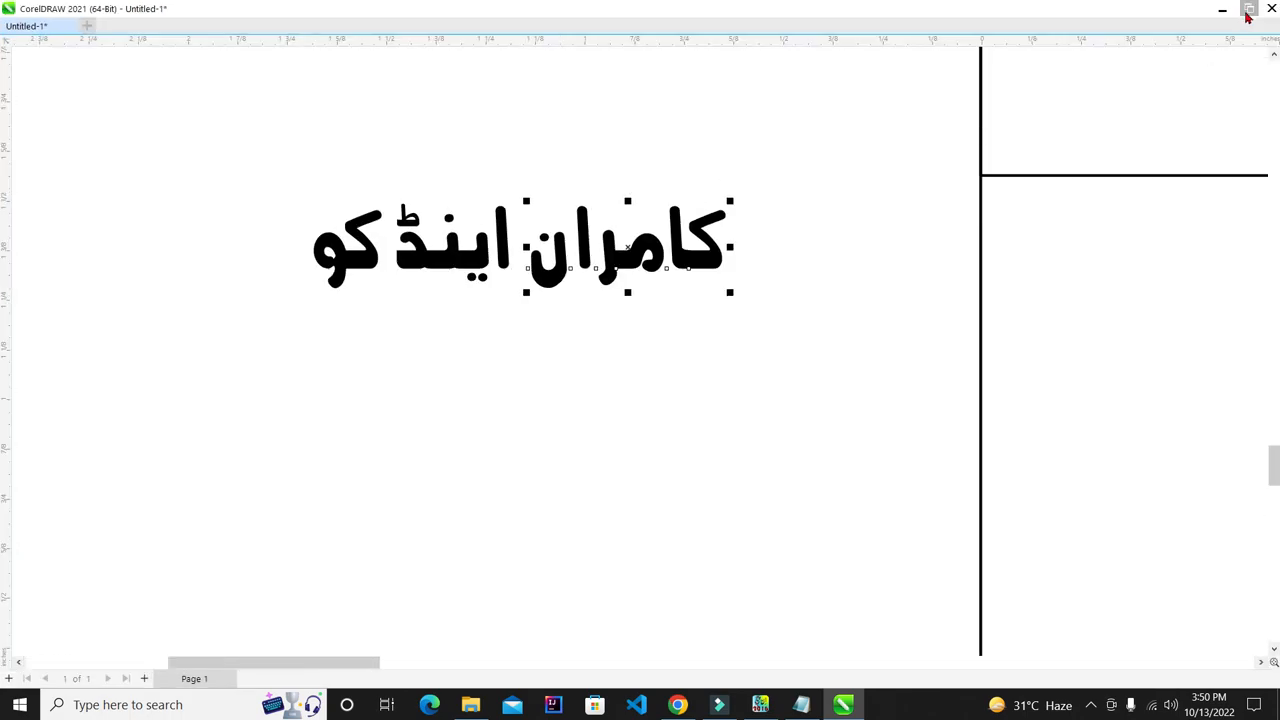
pyautogui.click(1248, 12)
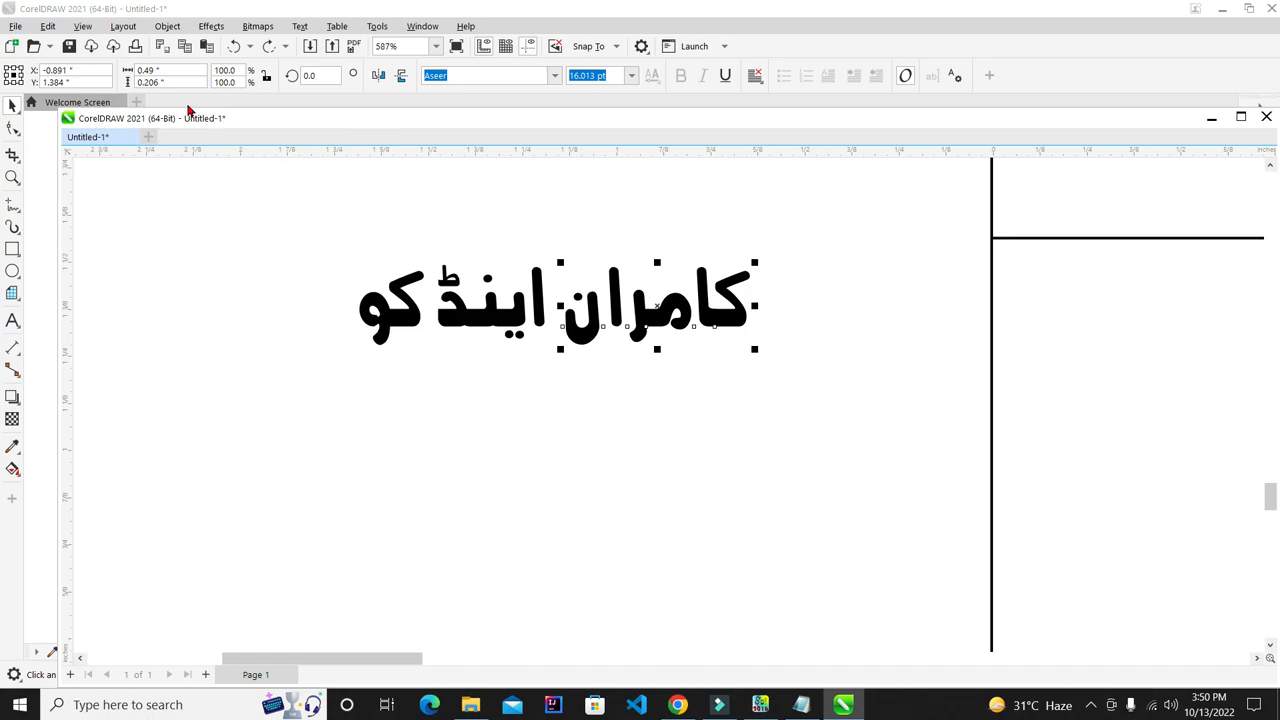
pyautogui.moveTo(193, 112); pyautogui.dragTo(166, 115)
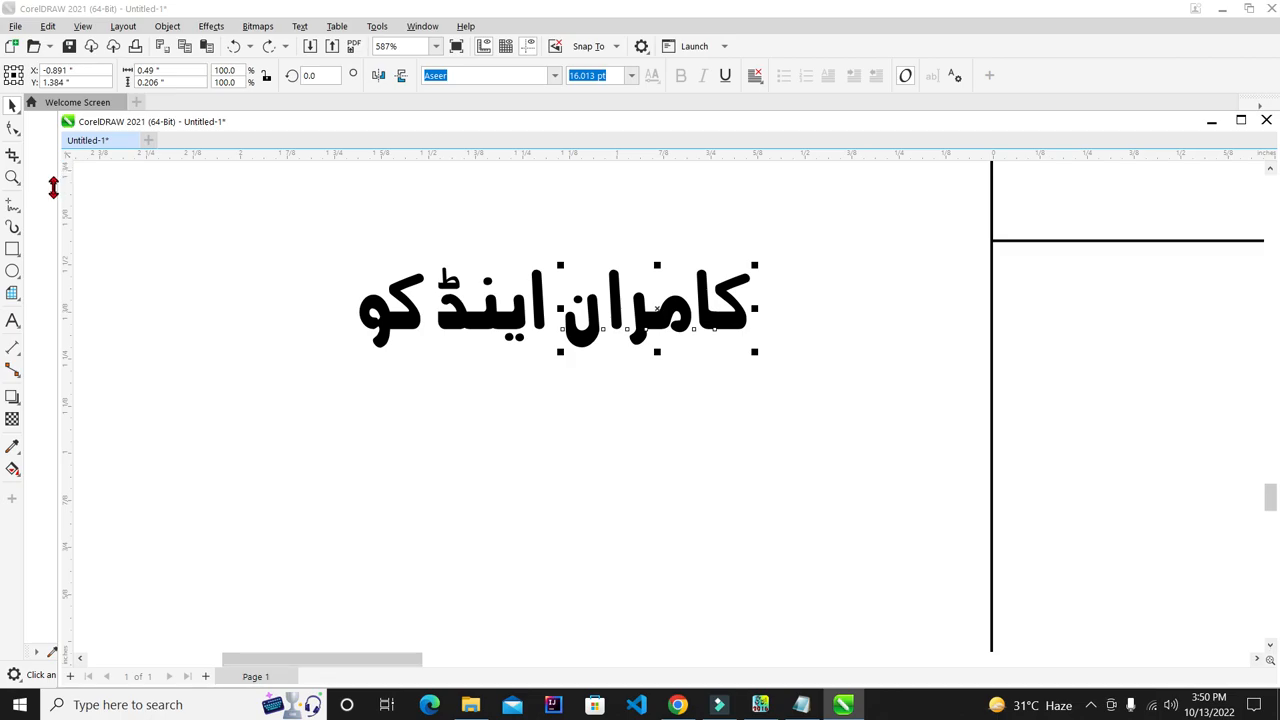
pyautogui.moveTo(59, 195); pyautogui.dragTo(29, 189)
pyautogui.scroll(-2, 776, 167)
pyautogui.scroll(-1, 457, 286)
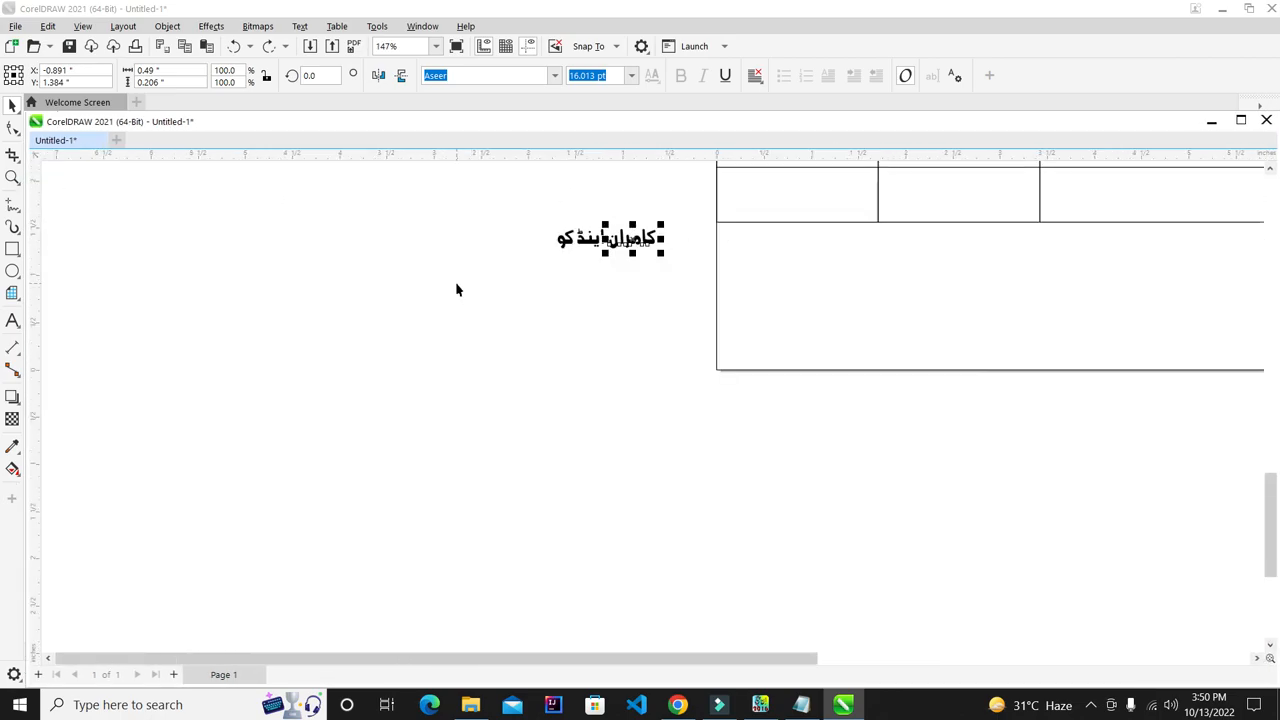
pyautogui.scroll(-1, 391, 306)
pyautogui.scroll(4, 580, 260)
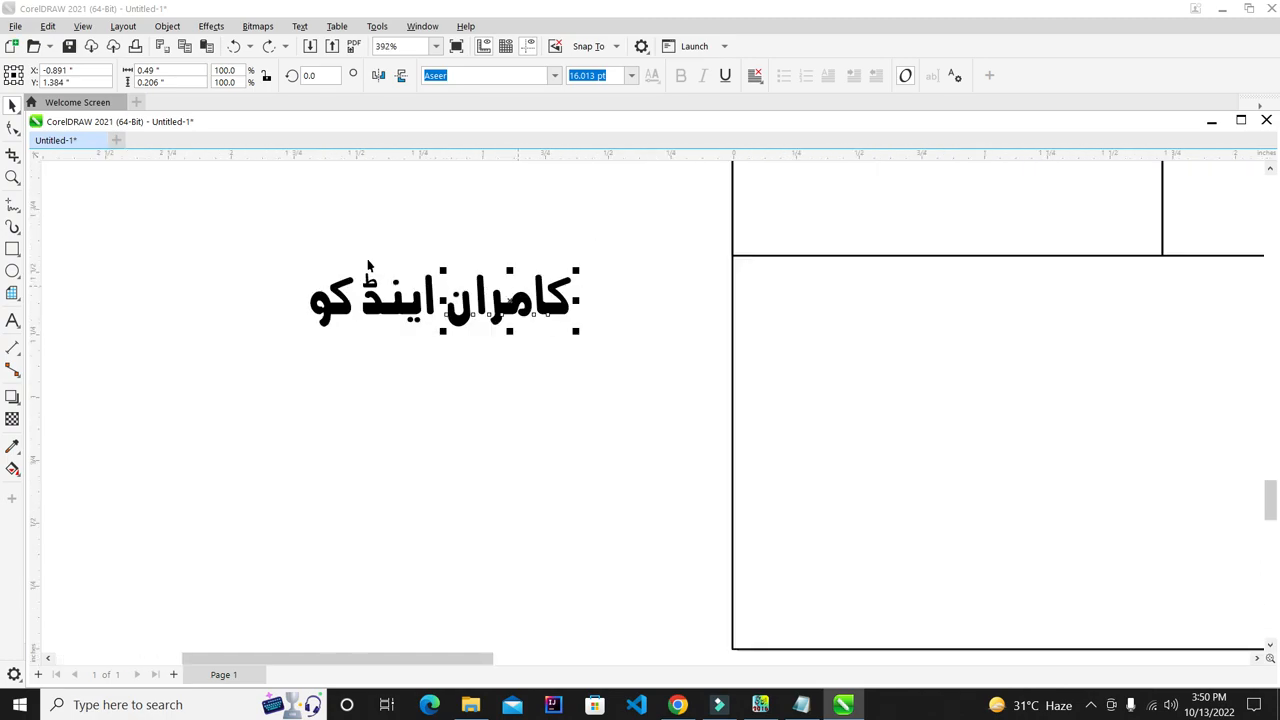
# - Try moving کامران, اینڈ and کو into a stack, then undo the stray moves
pyautogui.click(691, 325)
pyautogui.click(691, 325)
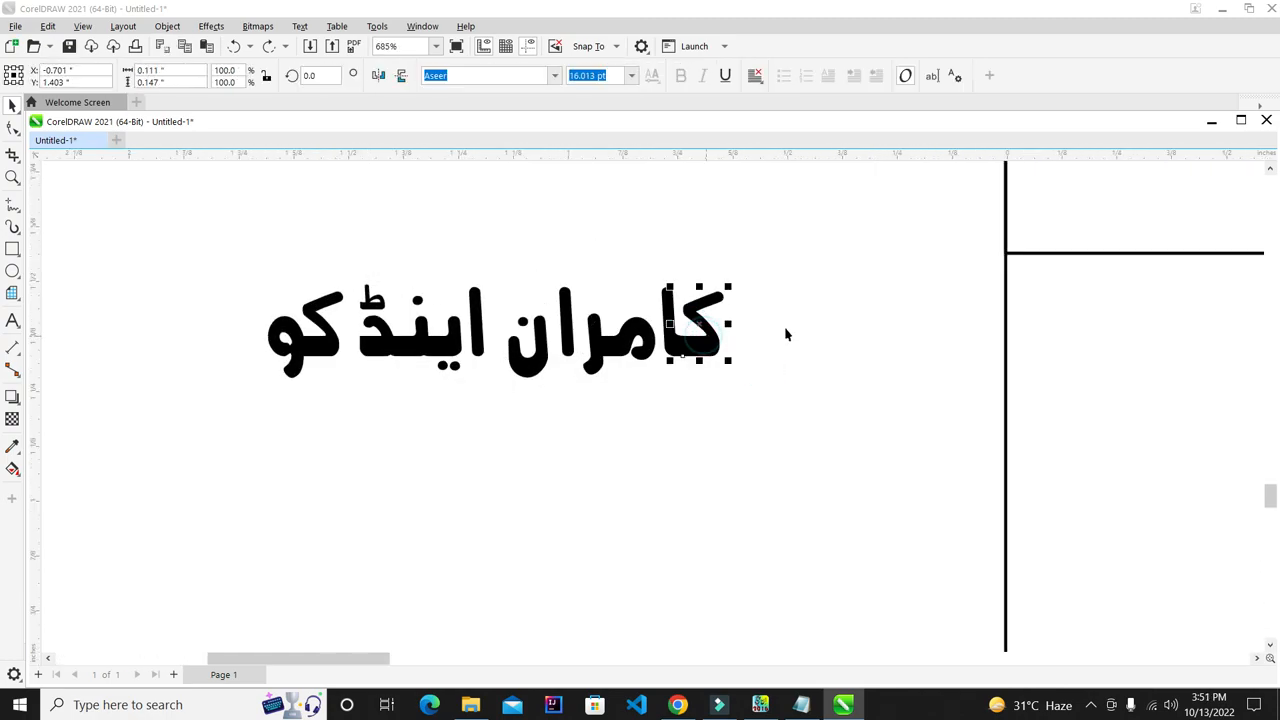
pyautogui.moveTo(809, 243); pyautogui.dragTo(481, 446)
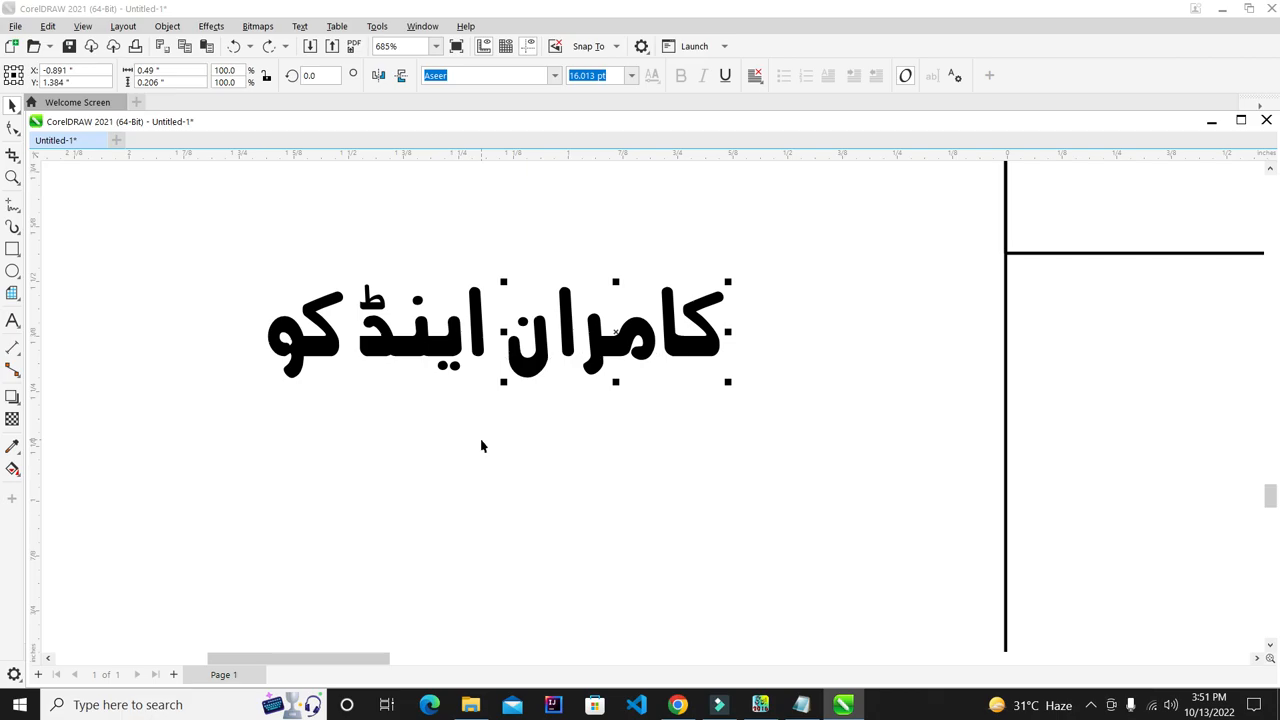
pyautogui.moveTo(157, 234); pyautogui.dragTo(399, 514)
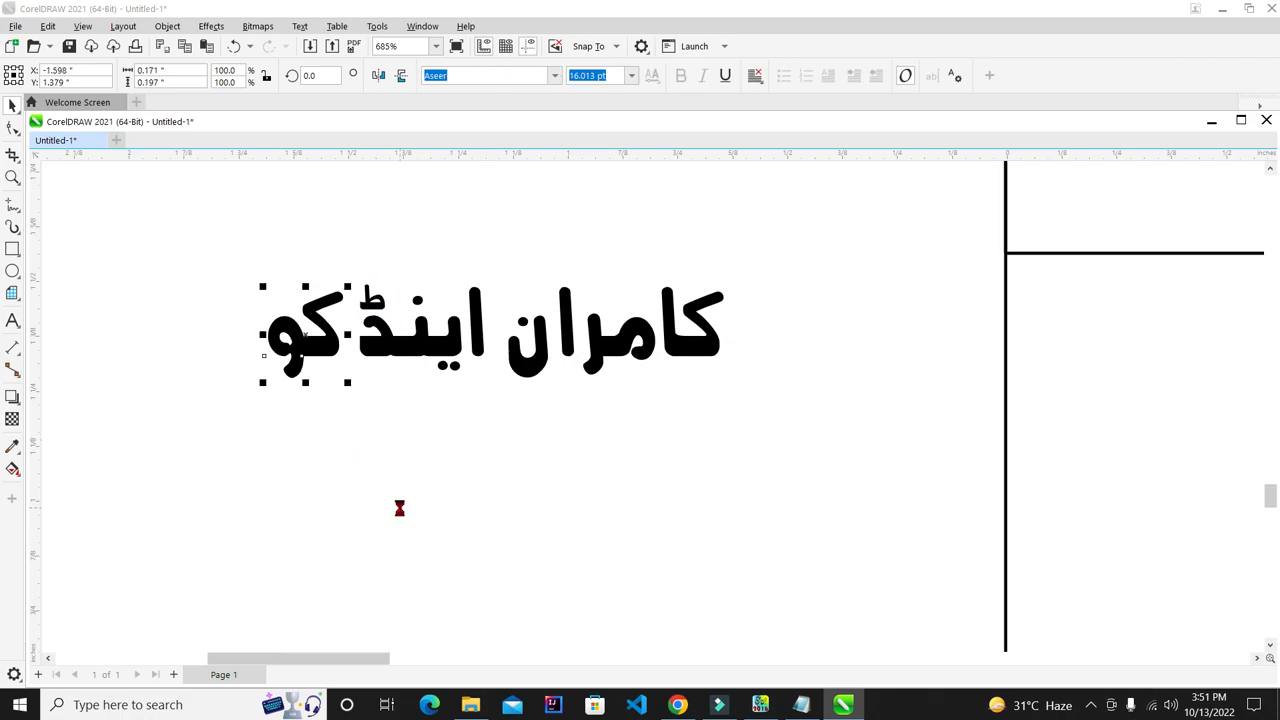
pyautogui.click(399, 512)
pyautogui.moveTo(329, 337); pyautogui.dragTo(235, 309)
pyautogui.moveTo(420, 350); pyautogui.dragTo(503, 287)
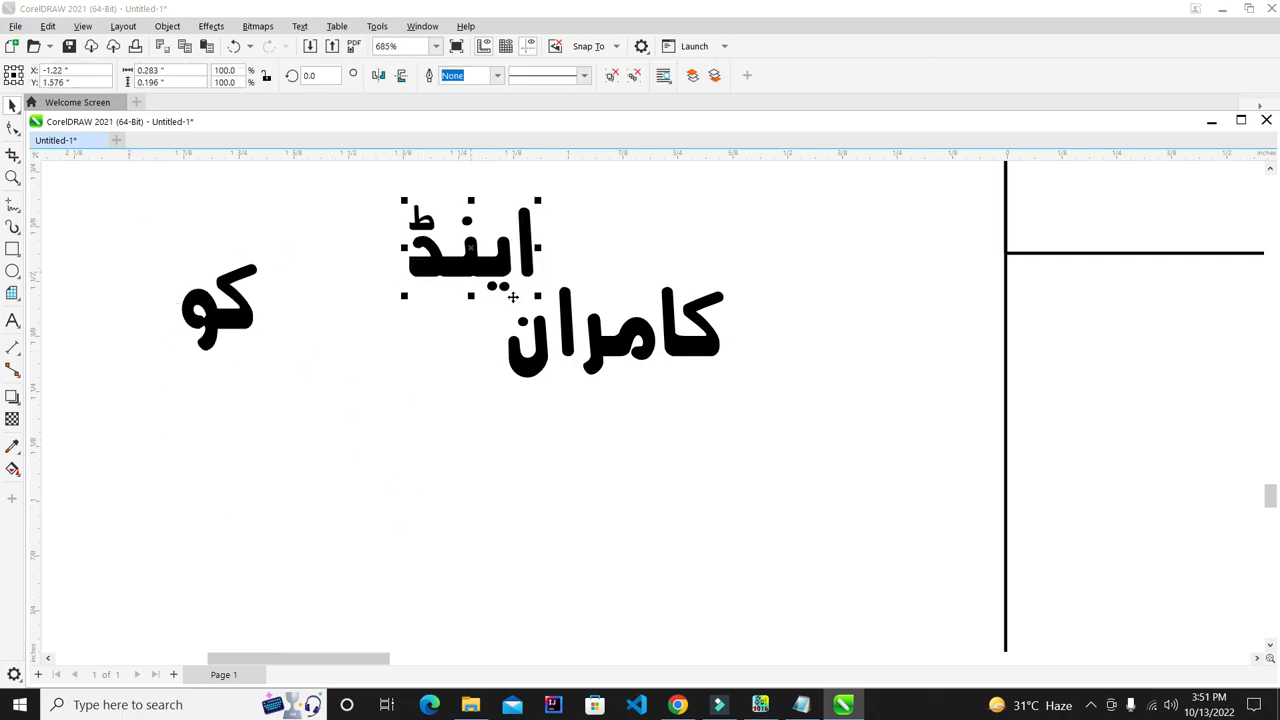
pyautogui.moveTo(604, 336); pyautogui.dragTo(630, 390)
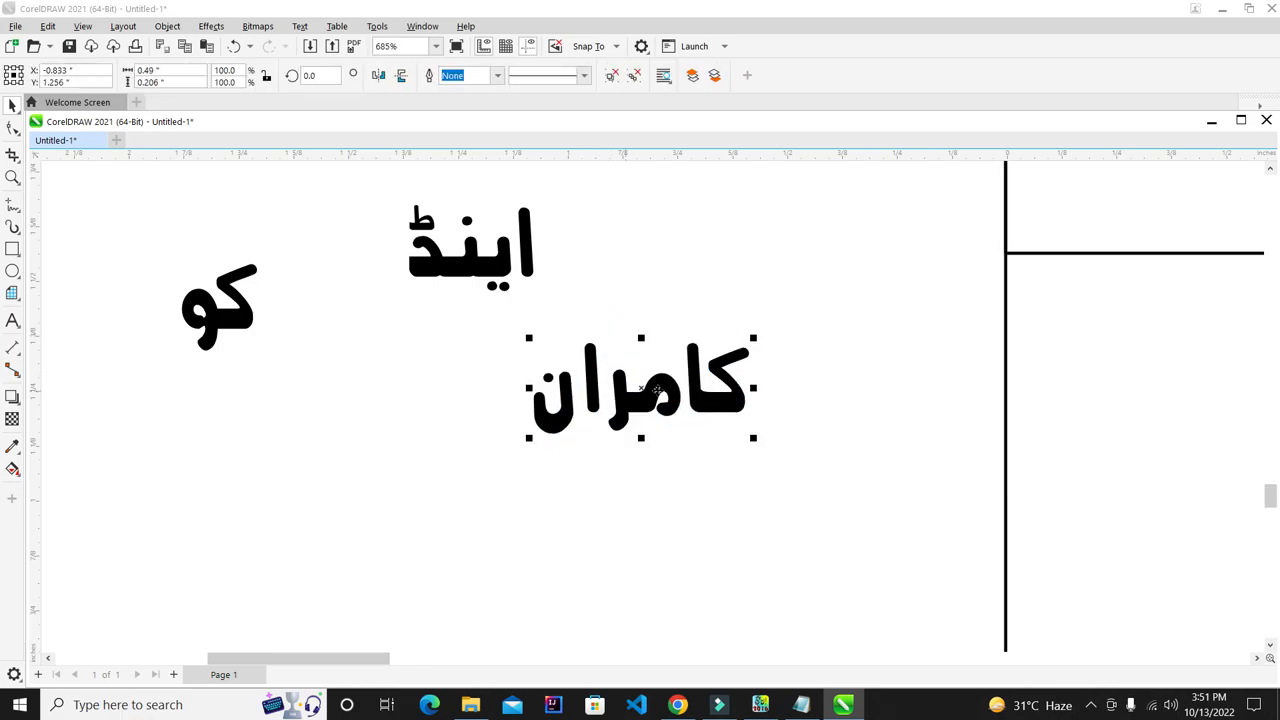
pyautogui.hotkey('ctrl', 'z')
pyautogui.hotkey('ctrl', 'z')
pyautogui.hotkey('ctrl', 'z')
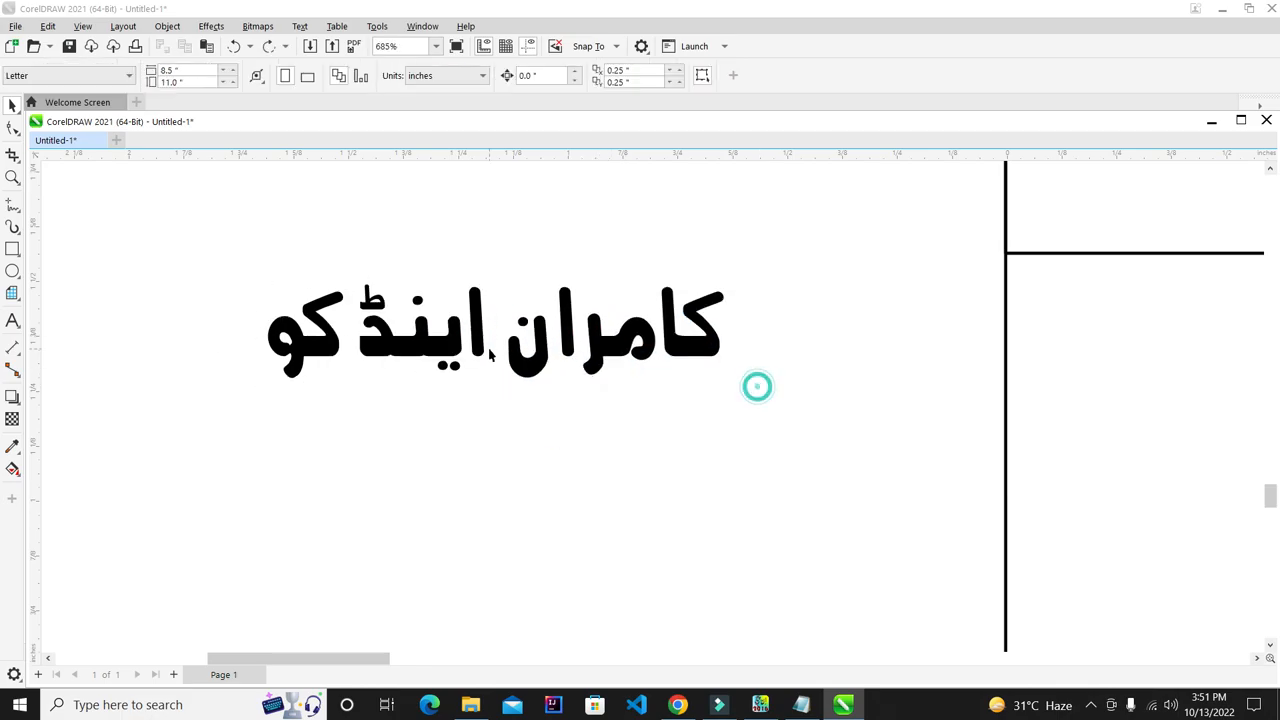
# - Shrink the word اینڈ to about half size by its corner handle
pyautogui.click(360, 278)
pyautogui.click(373, 299)
pyautogui.moveTo(358, 284); pyautogui.dragTo(469, 271)
pyautogui.click(463, 375)
# - Set the nudge distance to 0.01 inch
pyautogui.click(338, 340)
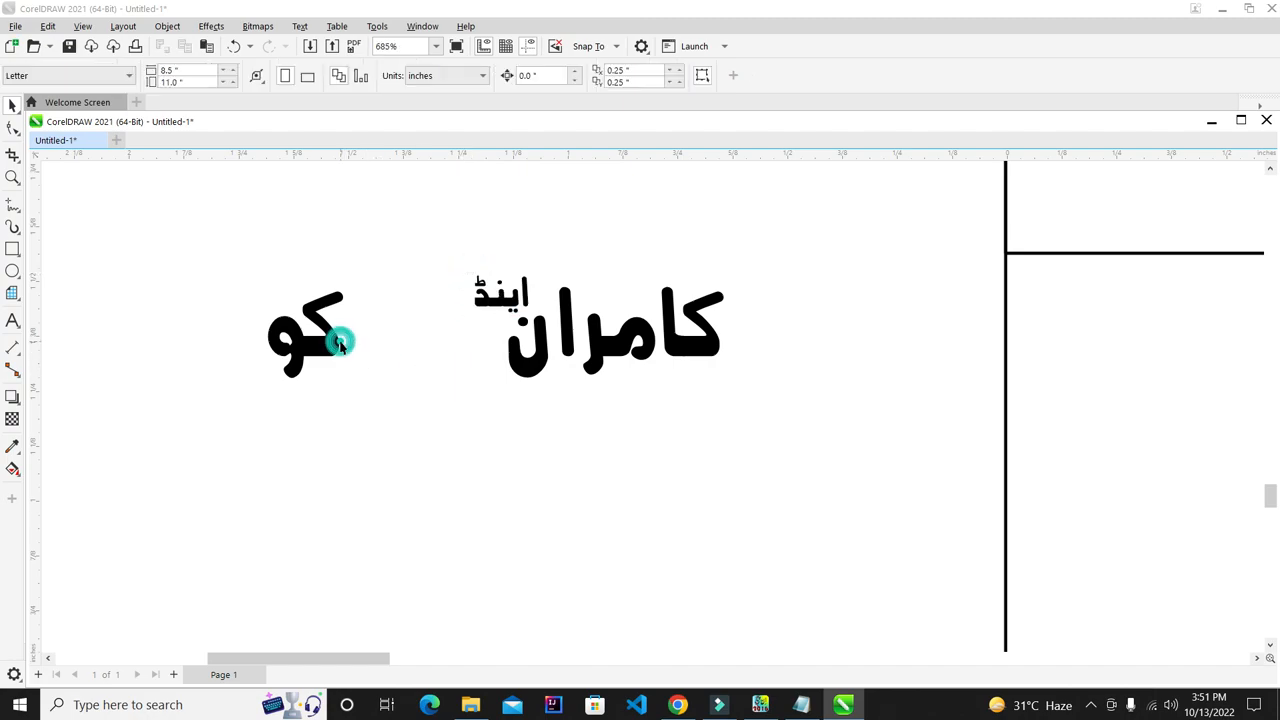
pyautogui.click(536, 441)
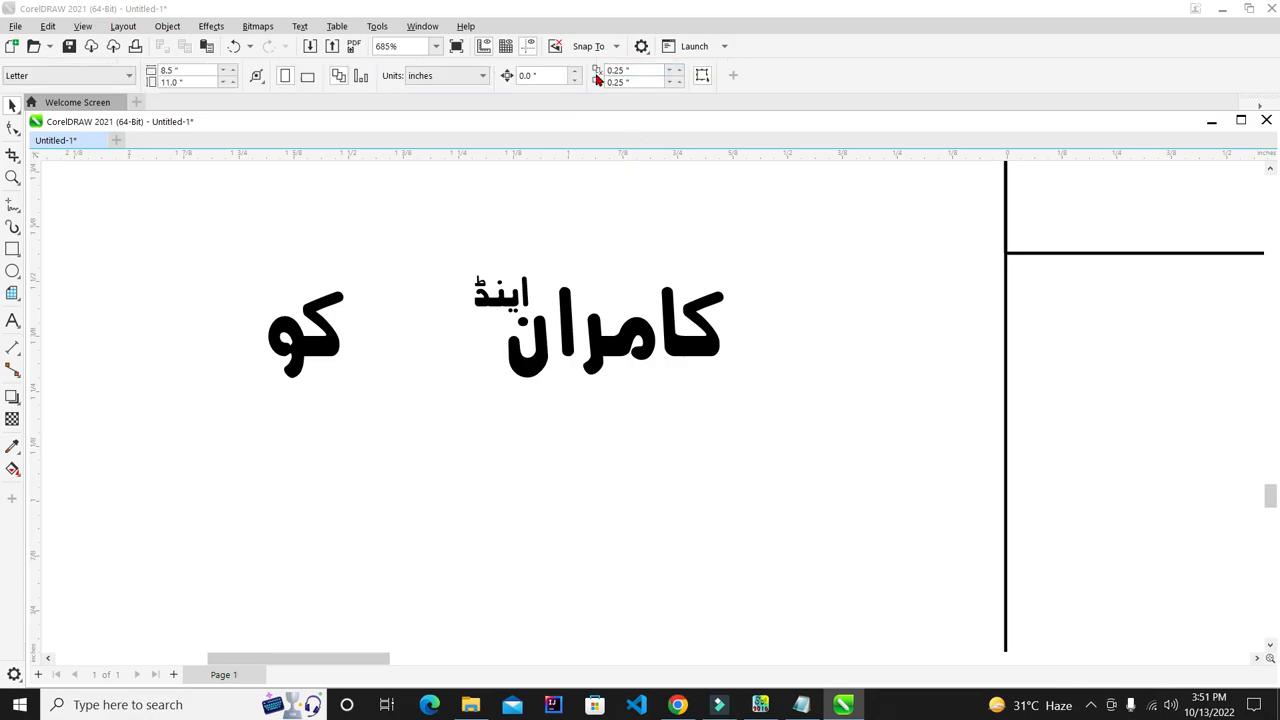
pyautogui.click(550, 73)
pyautogui.write('0.0')
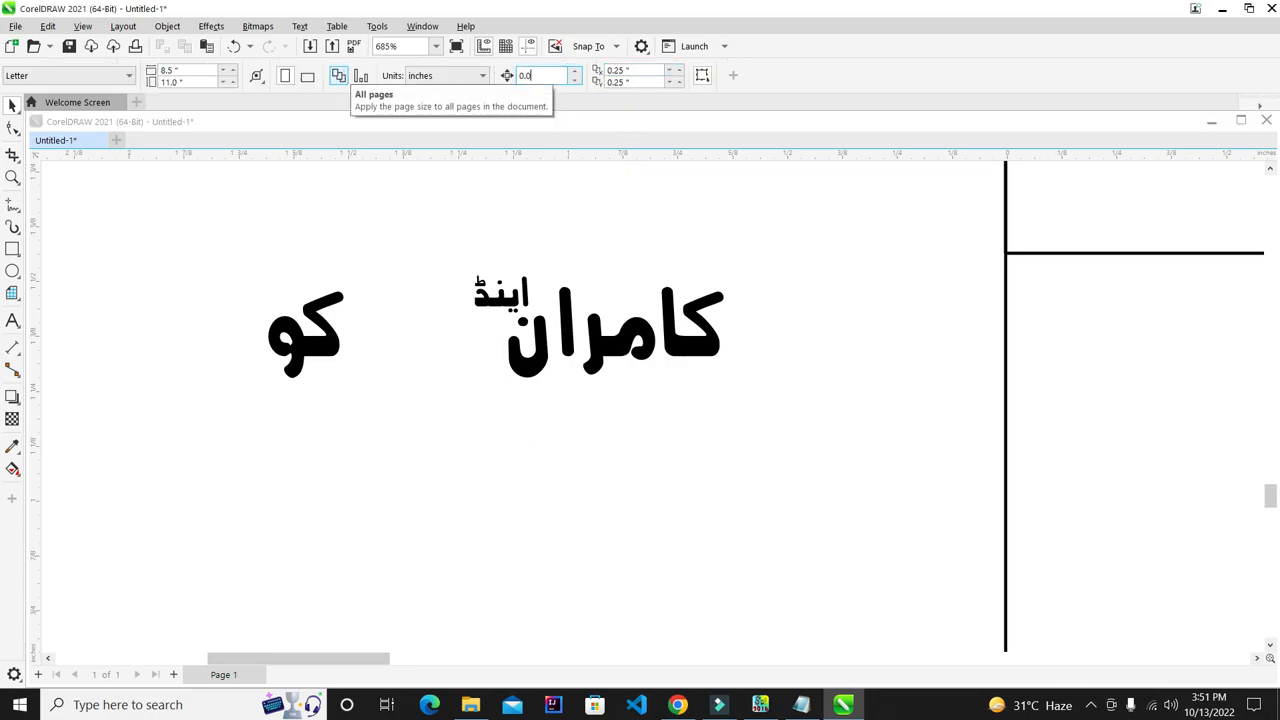
pyautogui.write('1')
pyautogui.press('Return')
# - Nudge کو right toward کامران, then back slightly left
pyautogui.moveTo(189, 257); pyautogui.dragTo(471, 471)
pyautogui.press('Right')
pyautogui.press('Right')
pyautogui.press('Right')
pyautogui.press('Right')
pyautogui.press('Right')
pyautogui.press('Right')
pyautogui.press('Right')
pyautogui.press('Right')
pyautogui.press('Right')
pyautogui.press('Right')
pyautogui.press('Right')
pyautogui.press('Right')
pyautogui.press('Right')
pyautogui.press('Right')
pyautogui.press('Right')
pyautogui.press('Right')
pyautogui.press('Right')
pyautogui.press('Right')
pyautogui.press('Right')
pyautogui.press('Right')
pyautogui.press('Right')
pyautogui.press('Right')
pyautogui.press('Right')
pyautogui.press('Right')
pyautogui.press('Right')
pyautogui.press('Right')
pyautogui.press('Right')
pyautogui.press('Right')
pyautogui.press('Right')
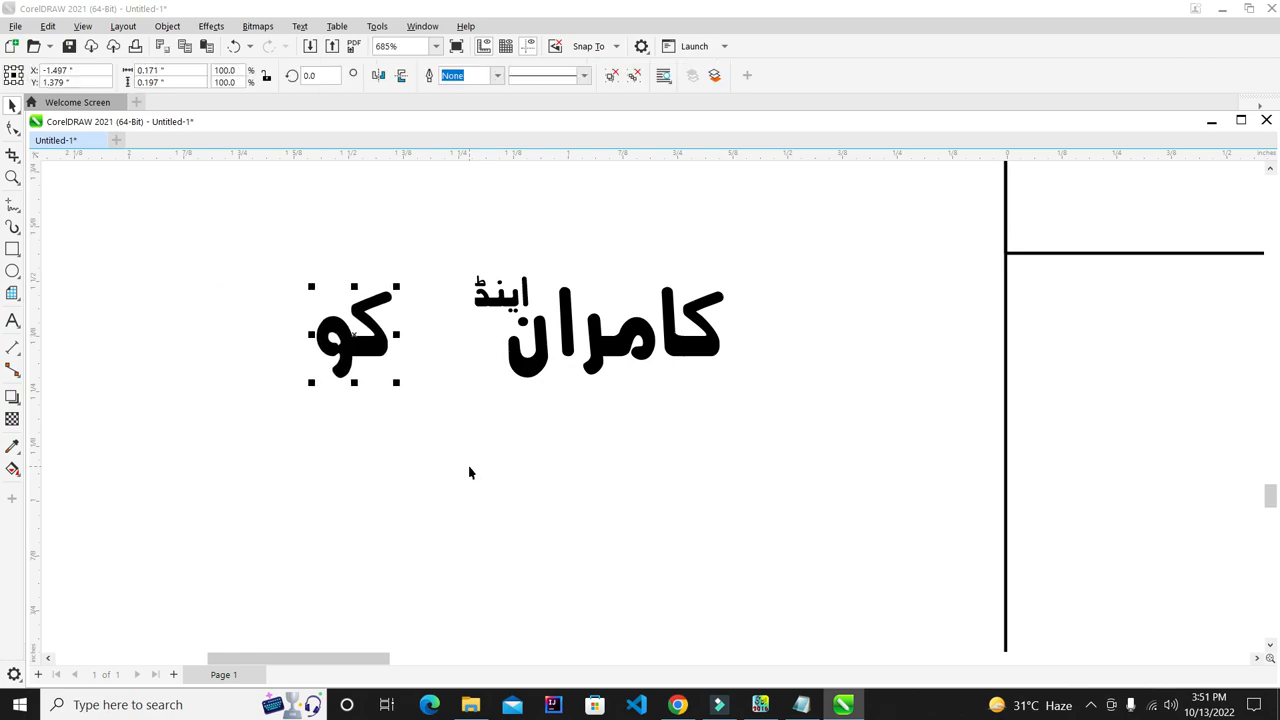
pyautogui.press('Left')
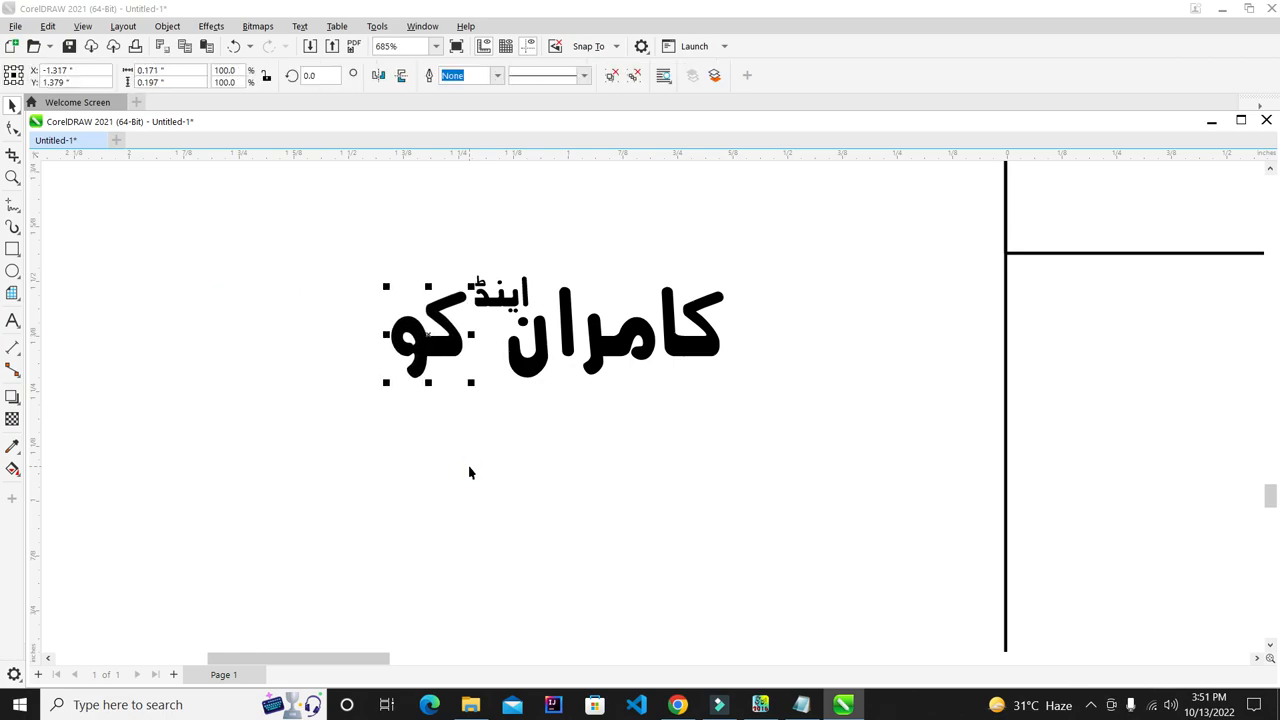
pyautogui.click(512, 435)
pyautogui.scroll(7, 547, 339)
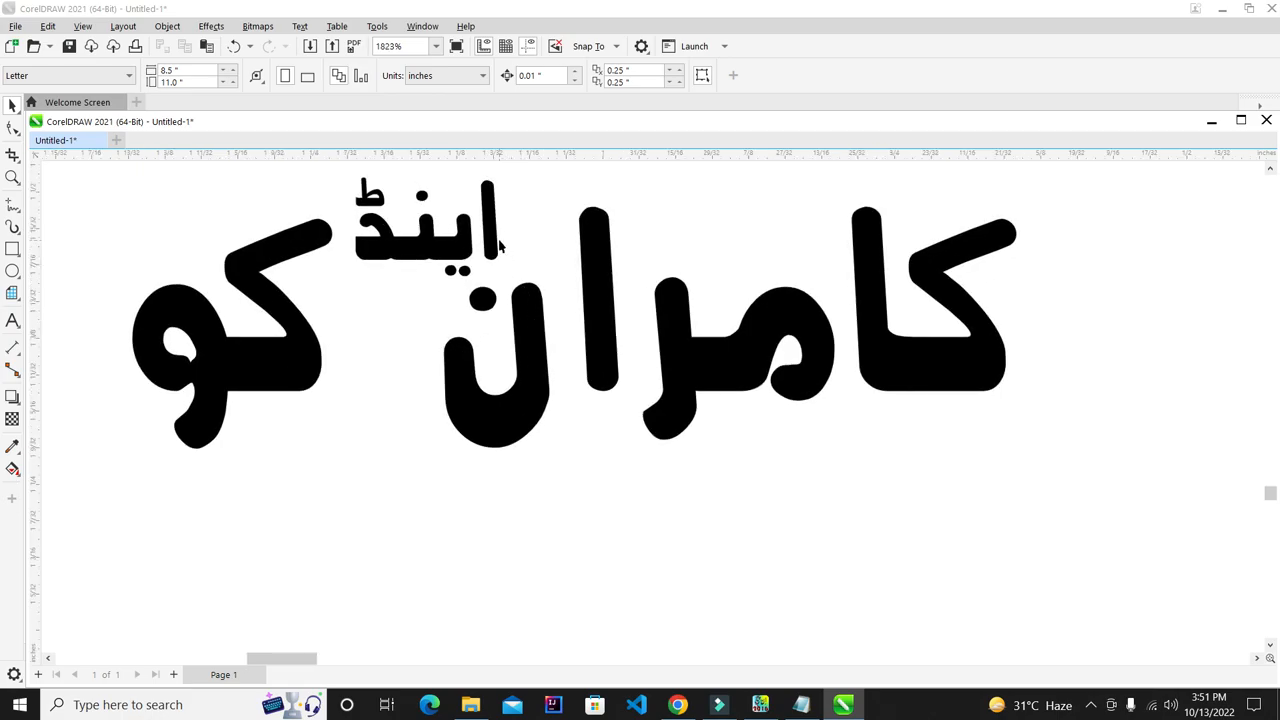
# - Shift اینڈ slightly right and down, nudge کو right, and select all three words
pyautogui.click(496, 232)
pyautogui.moveTo(497, 232); pyautogui.dragTo(504, 236)
pyautogui.click(314, 329)
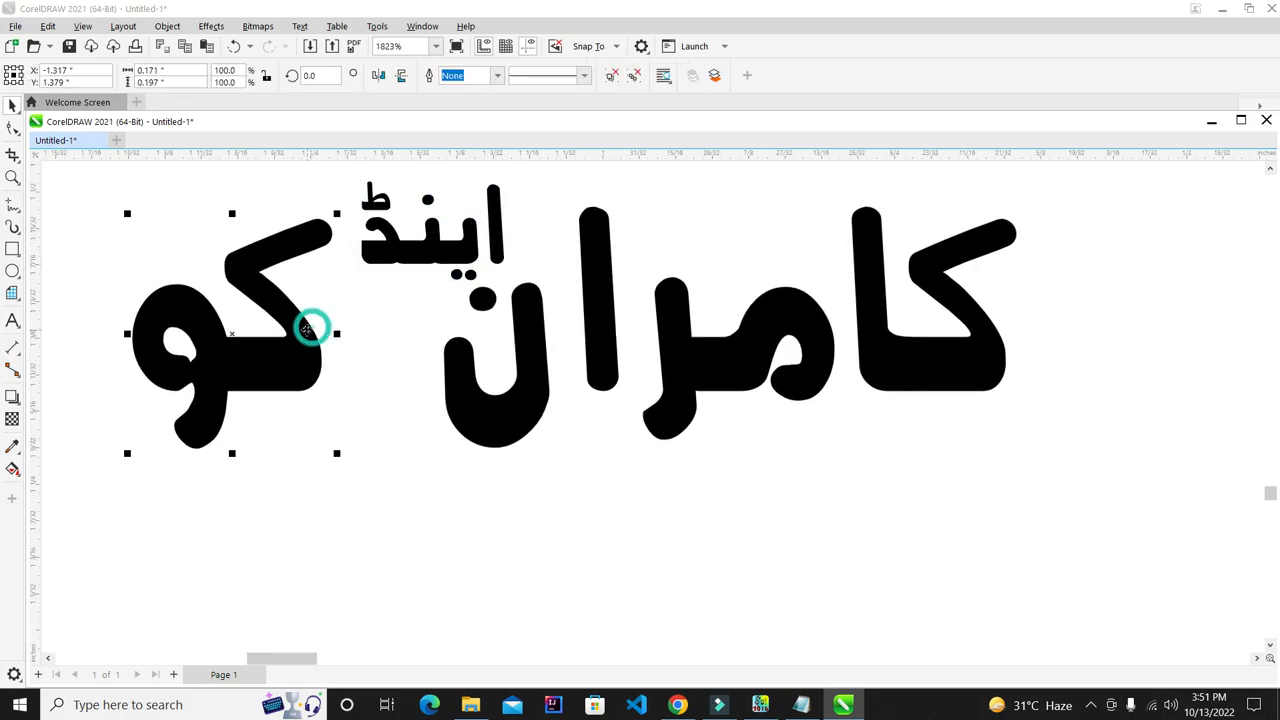
pyautogui.press('Right')
pyautogui.press('Right')
pyautogui.click(444, 482)
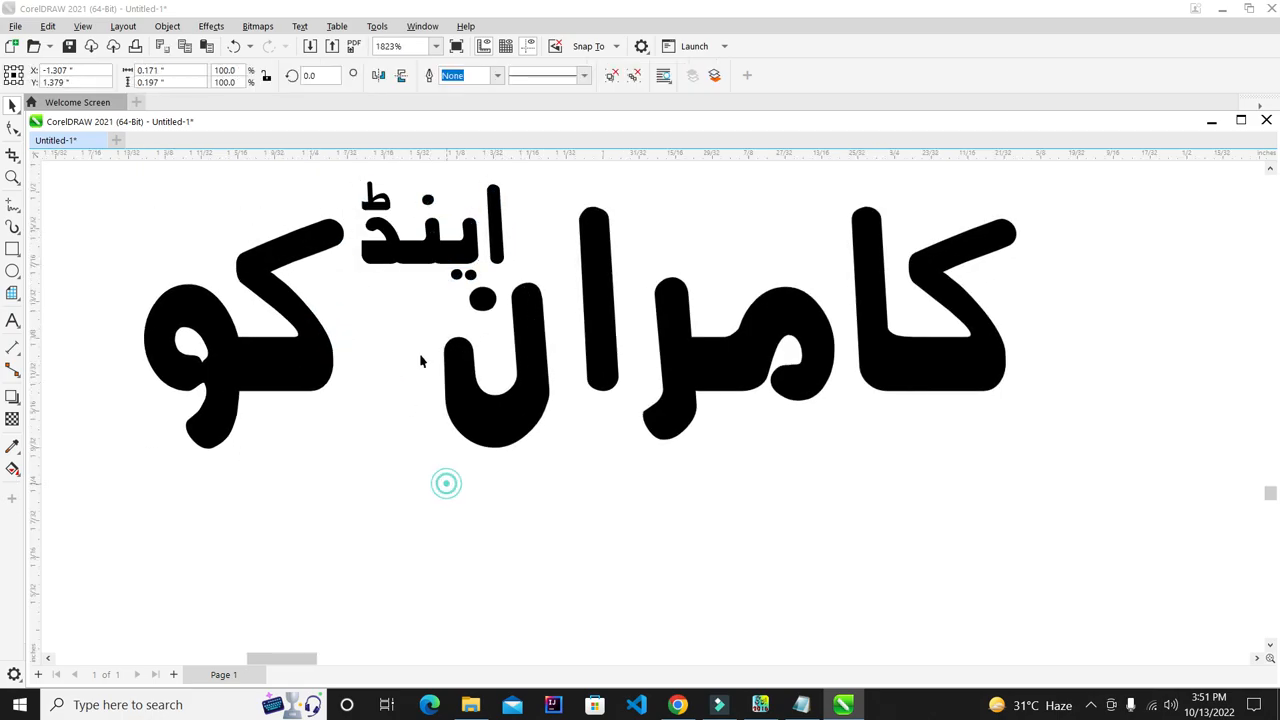
pyautogui.scroll(-15, 443, 480)
pyautogui.moveTo(287, 286); pyautogui.dragTo(516, 501)
pyautogui.scroll(-6, 440, 434)
# - Drag the heading to the page's top-right corner above the ruled table
pyautogui.moveTo(440, 393); pyautogui.dragTo(1010, 232)
pyautogui.scroll(-5, 733, 383)
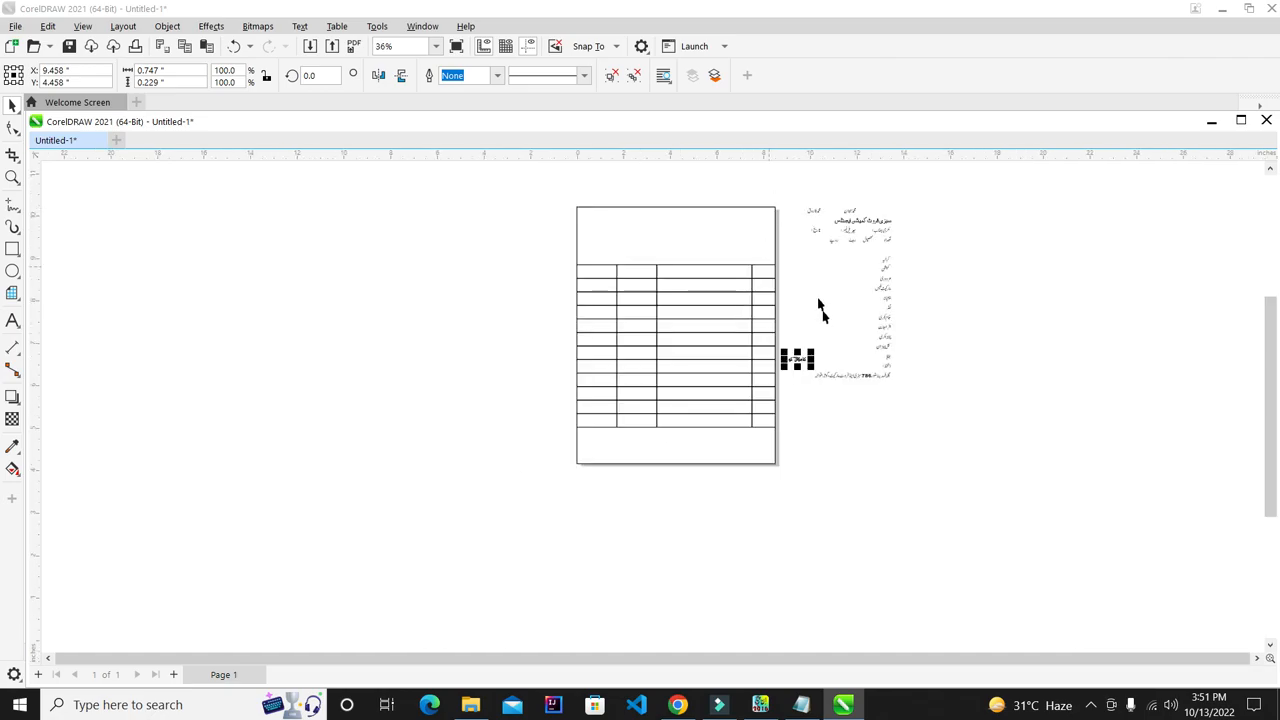
pyautogui.scroll(4, 769, 240)
pyautogui.moveTo(783, 461); pyautogui.dragTo(571, 286)
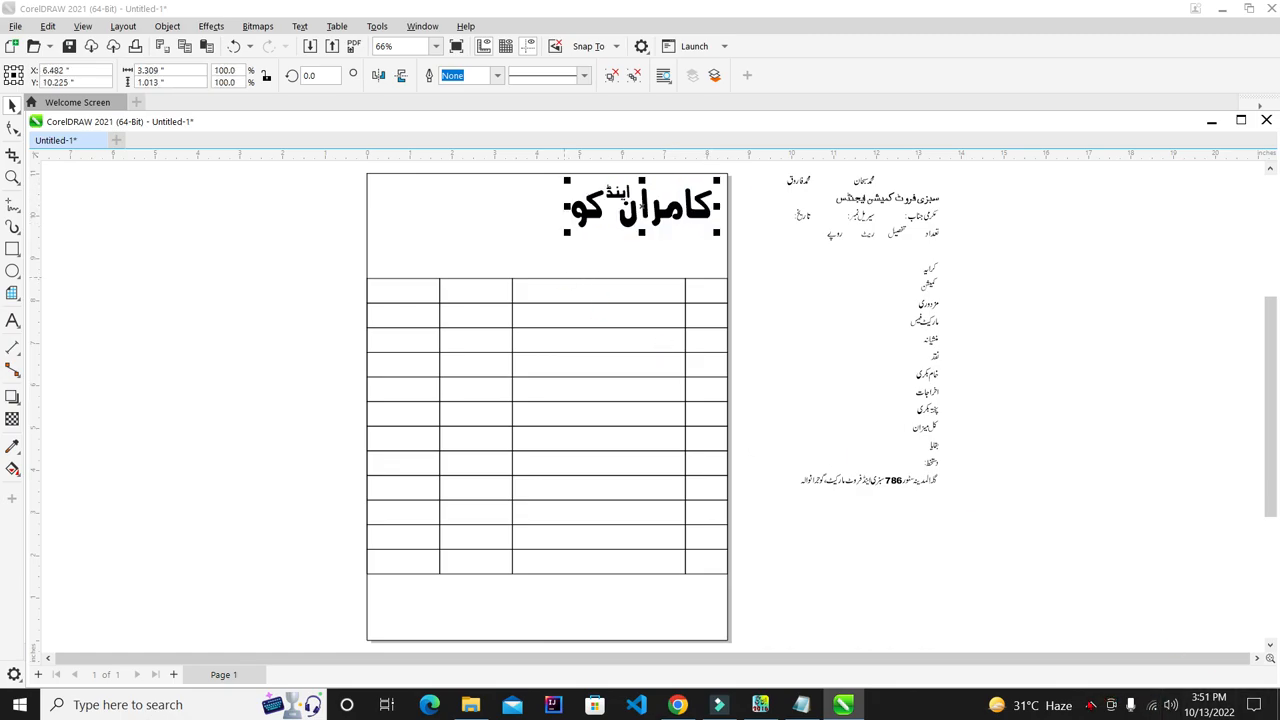
pyautogui.click(1091, 705)
pyautogui.click(1062, 681)
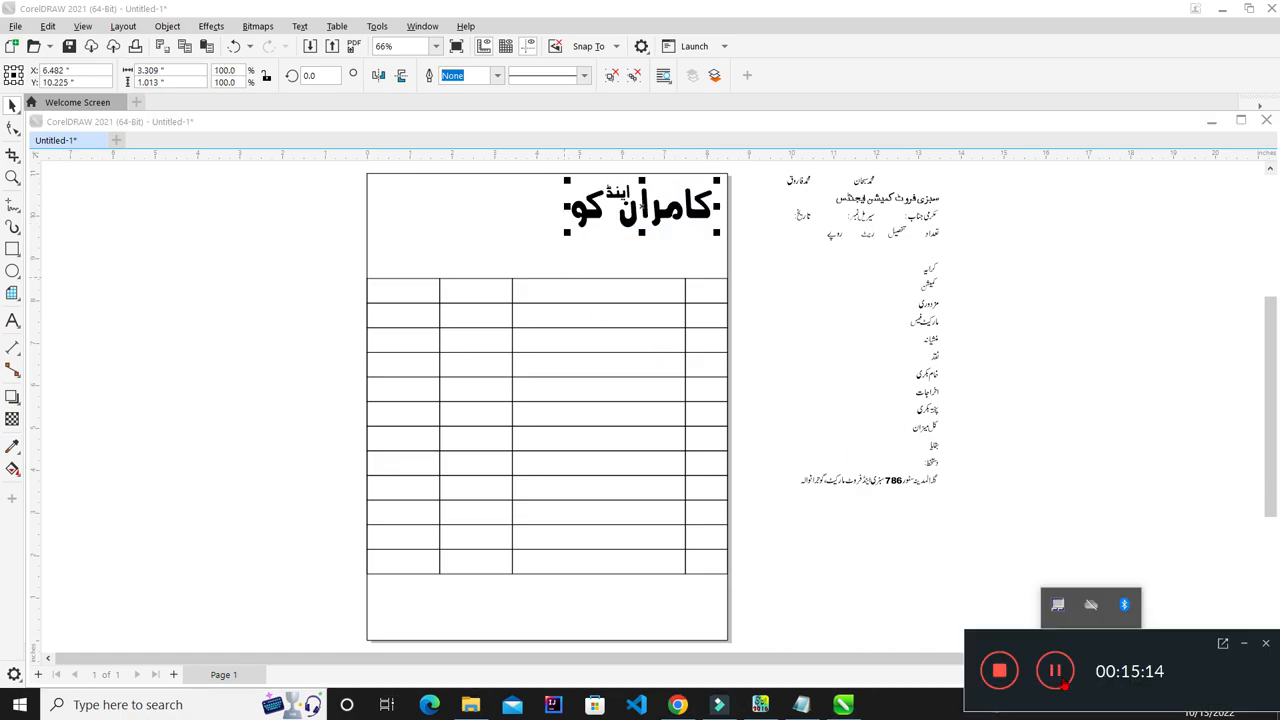
pyautogui.click(1243, 646)
# - Nudge the heading right toward the page edge with the arrow key
pyautogui.click(1120, 306)
pyautogui.click(683, 210)
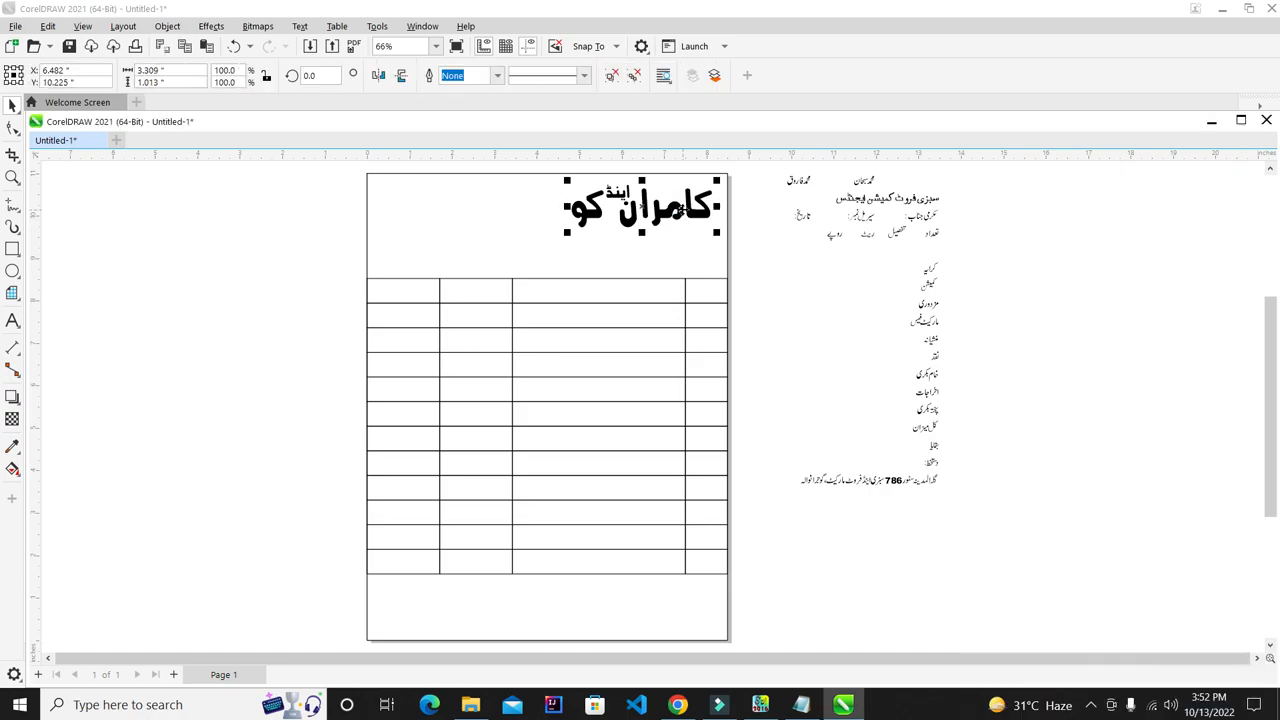
pyautogui.click(975, 185)
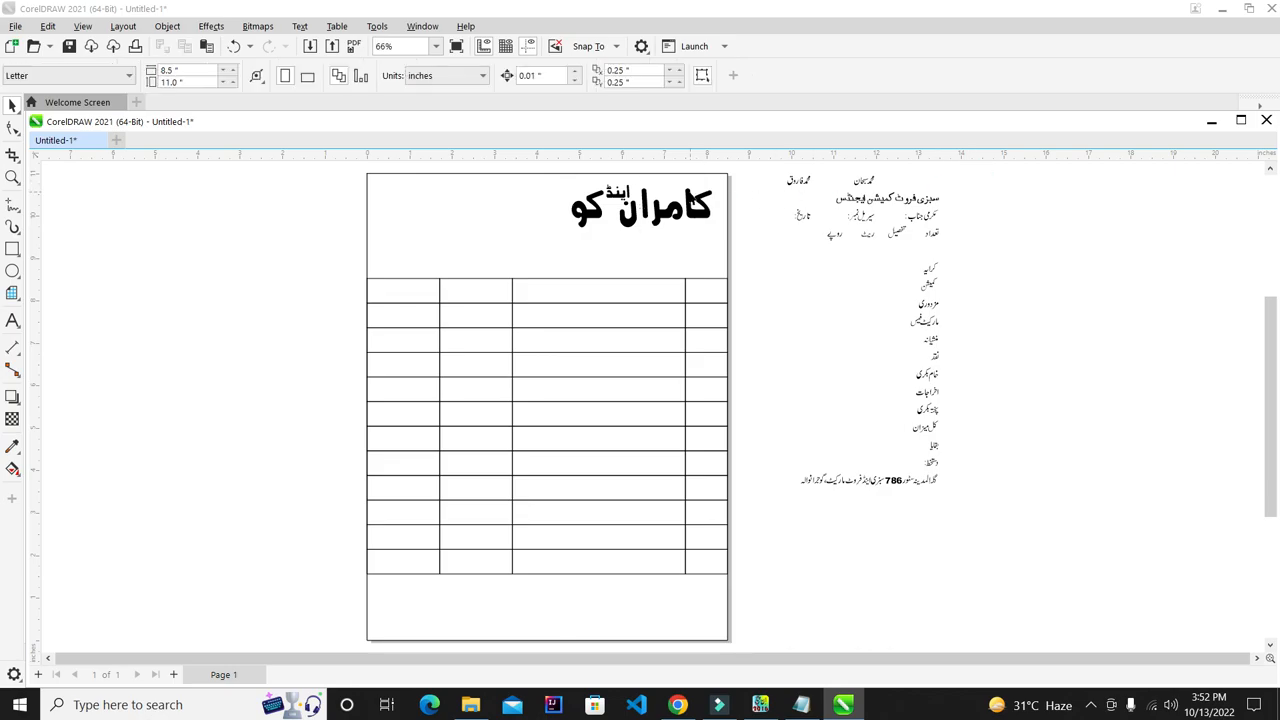
pyautogui.click(688, 208)
pyautogui.press('Right')
pyautogui.press('Right')
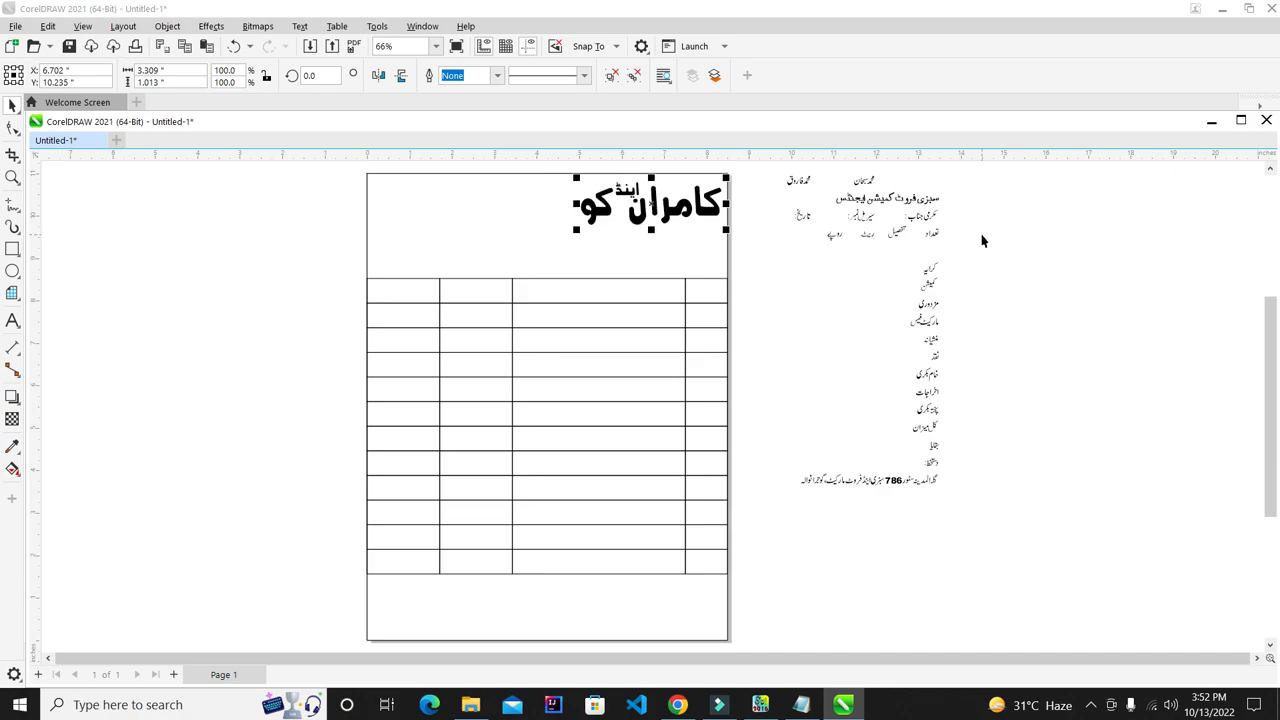
pyautogui.click(676, 268)
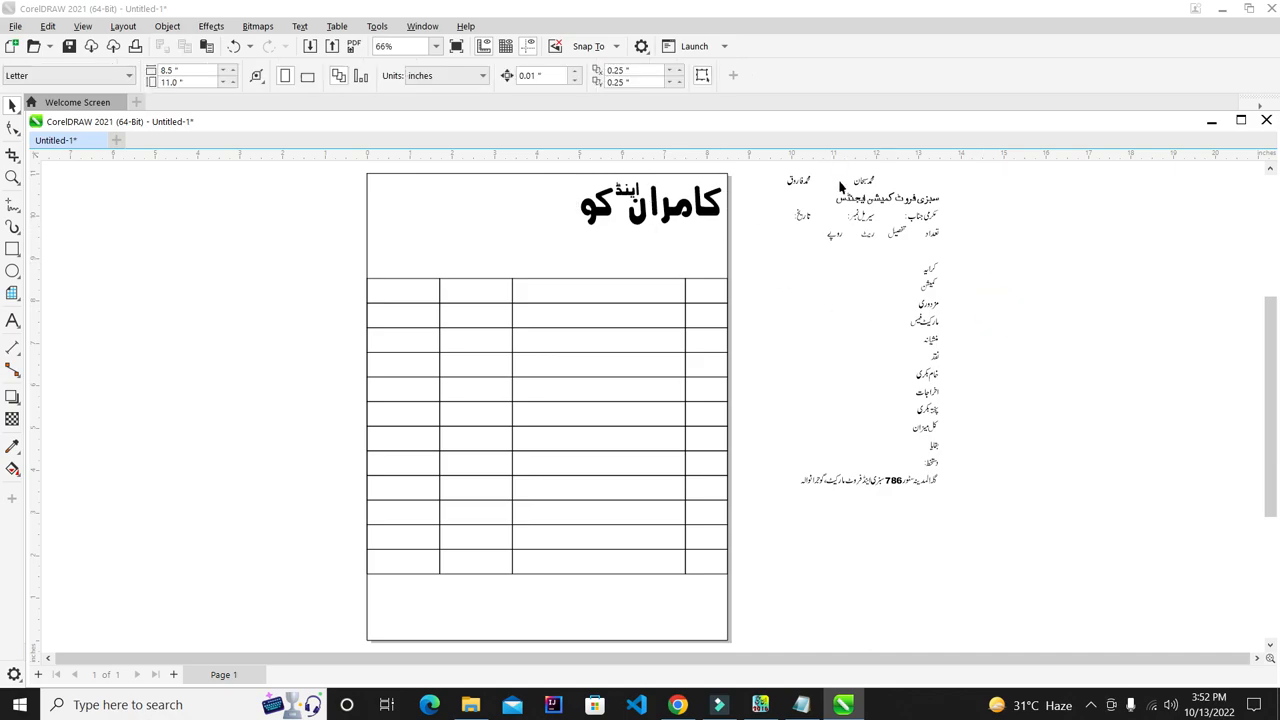
pyautogui.scroll(-1, 666, 315)
pyautogui.scroll(1, 715, 278)
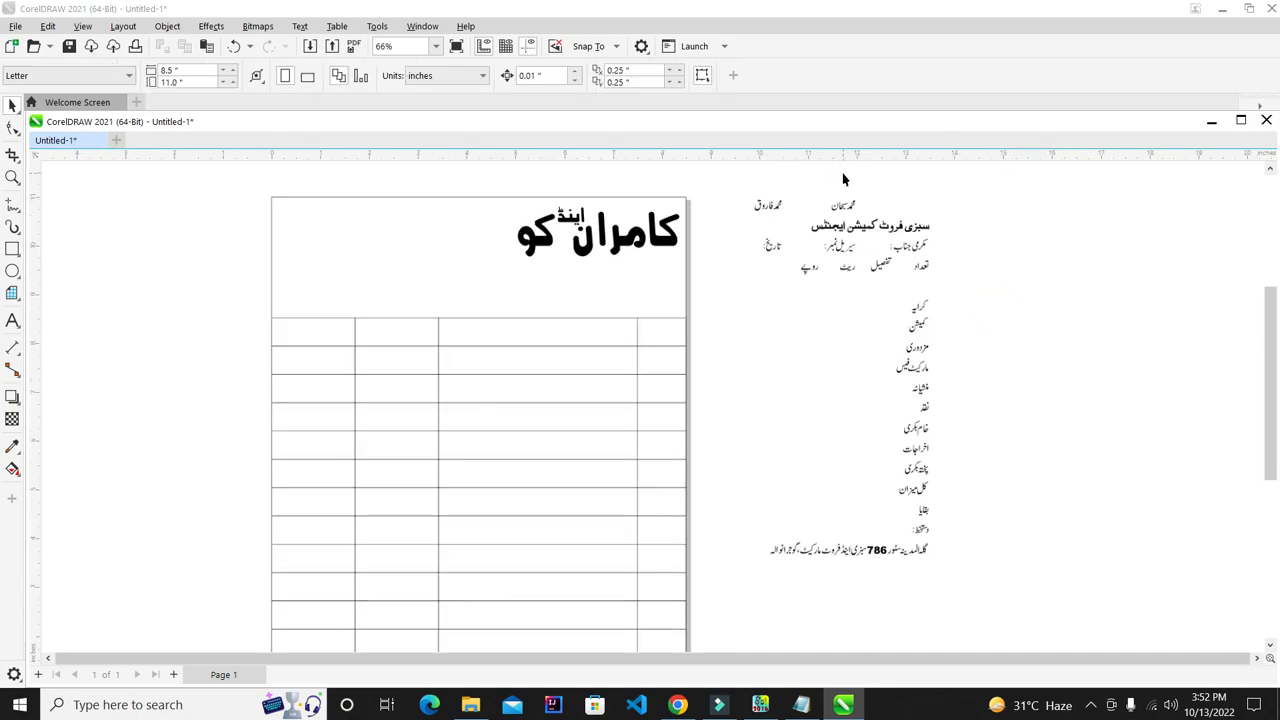
# - Marquee-select the partner names in the reference layout
pyautogui.scroll(1, 867, 172)
pyautogui.moveTo(941, 193); pyautogui.dragTo(774, 261)
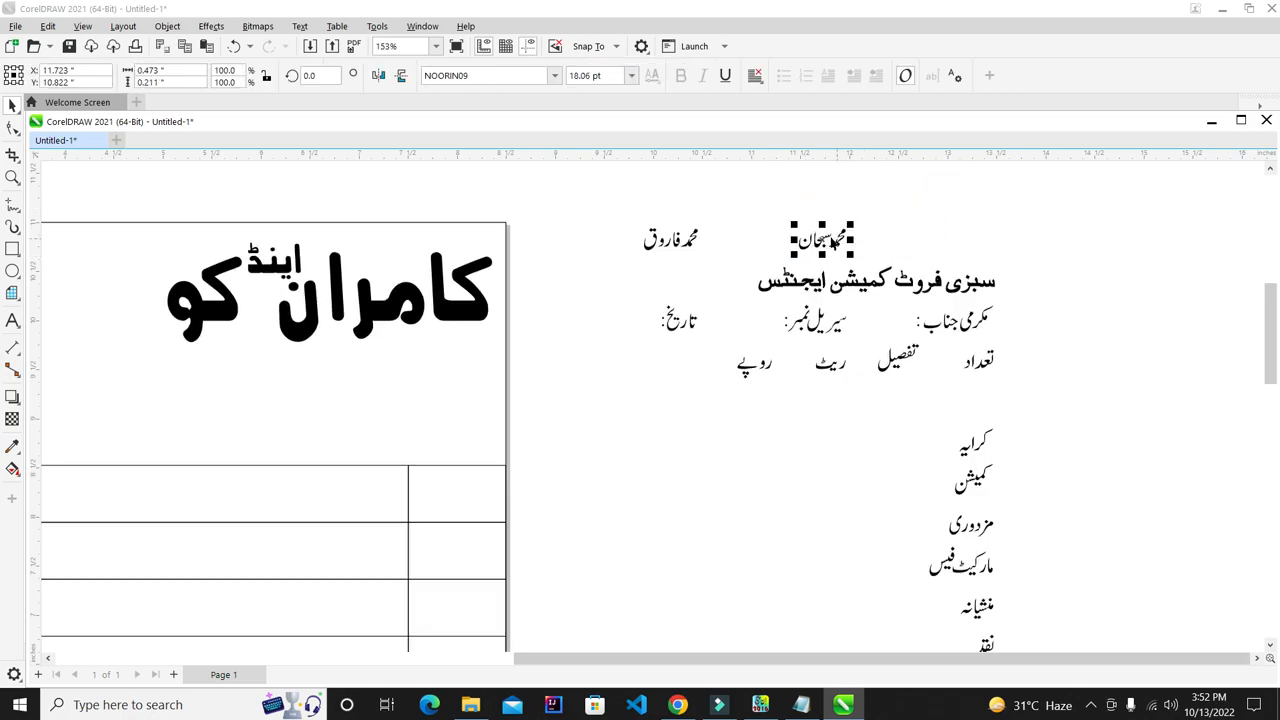
pyautogui.moveTo(766, 180); pyautogui.dragTo(592, 274)
pyautogui.click(880, 230)
pyautogui.scroll(-2, 878, 230)
pyautogui.scroll(2, 610, 228)
pyautogui.scroll(-1, 950, 285)
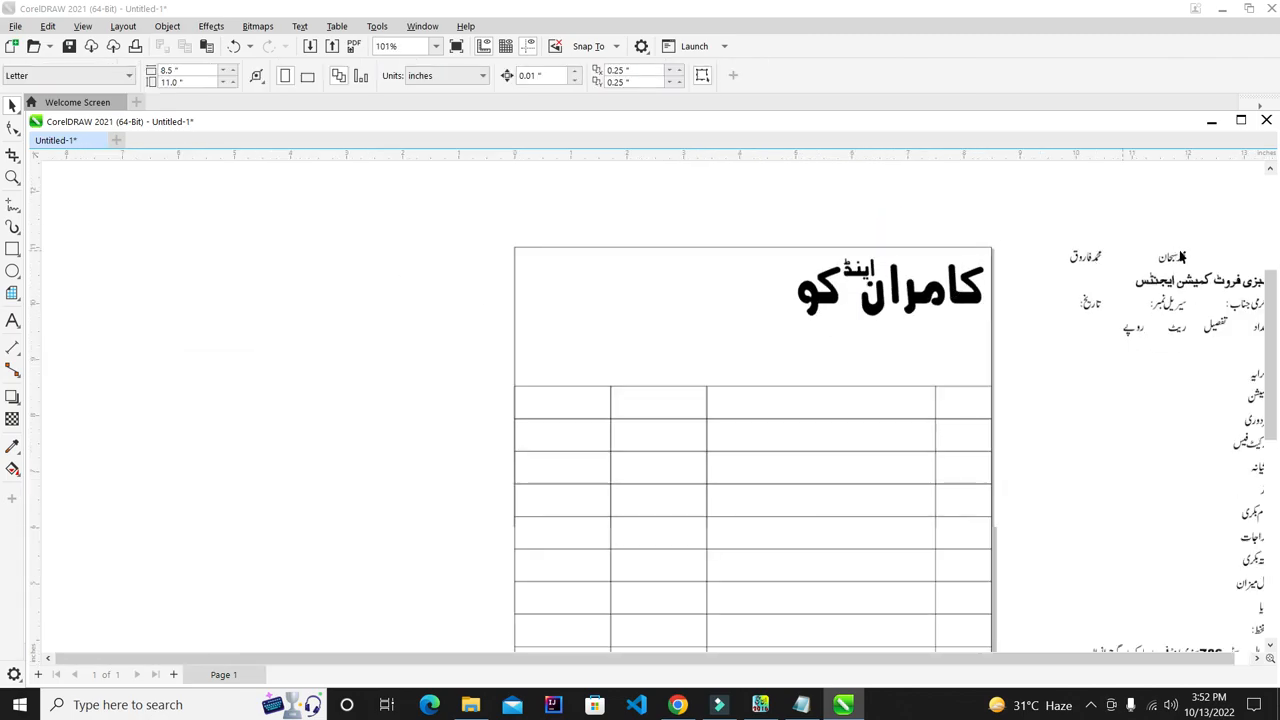
# - Move the first partner name into the header box, then undo the misplaced moves
pyautogui.moveTo(1183, 257); pyautogui.dragTo(614, 305)
pyautogui.click(832, 150)
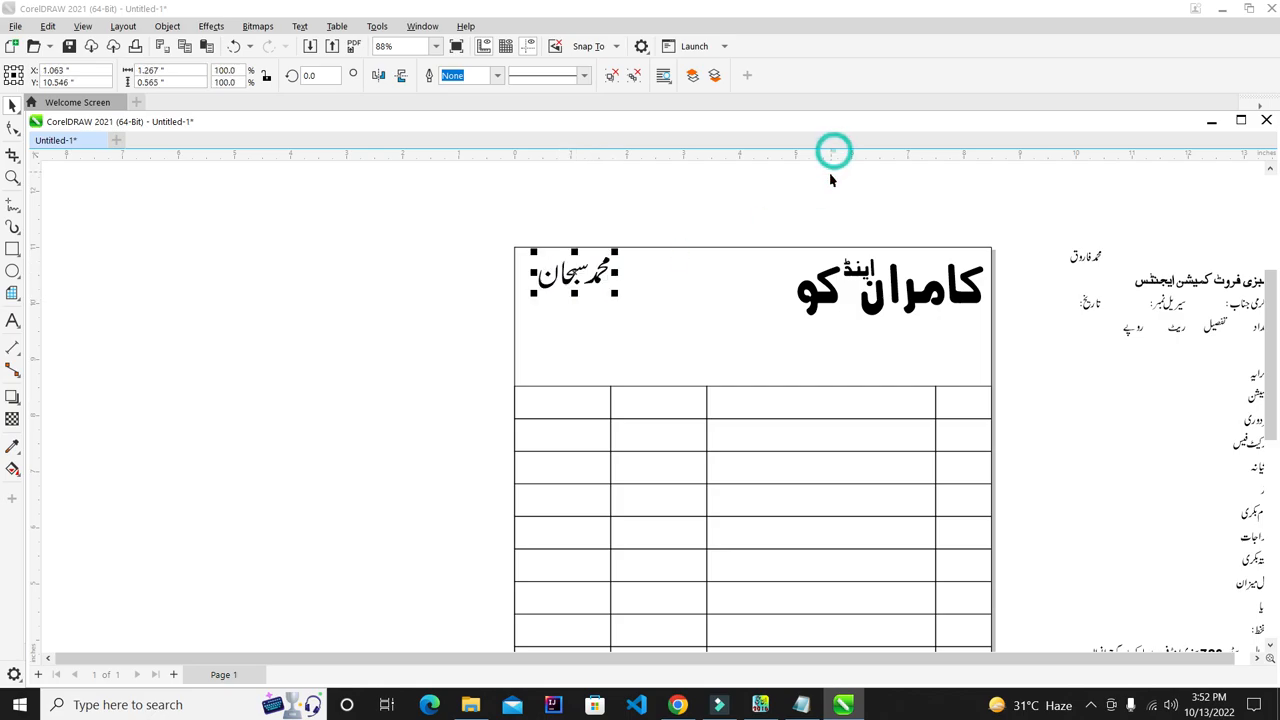
pyautogui.click(960, 225)
pyautogui.moveTo(1080, 259); pyautogui.dragTo(991, 228)
pyautogui.hotkey('ctrl', 'z')
pyautogui.hotkey('ctrl', 'z')
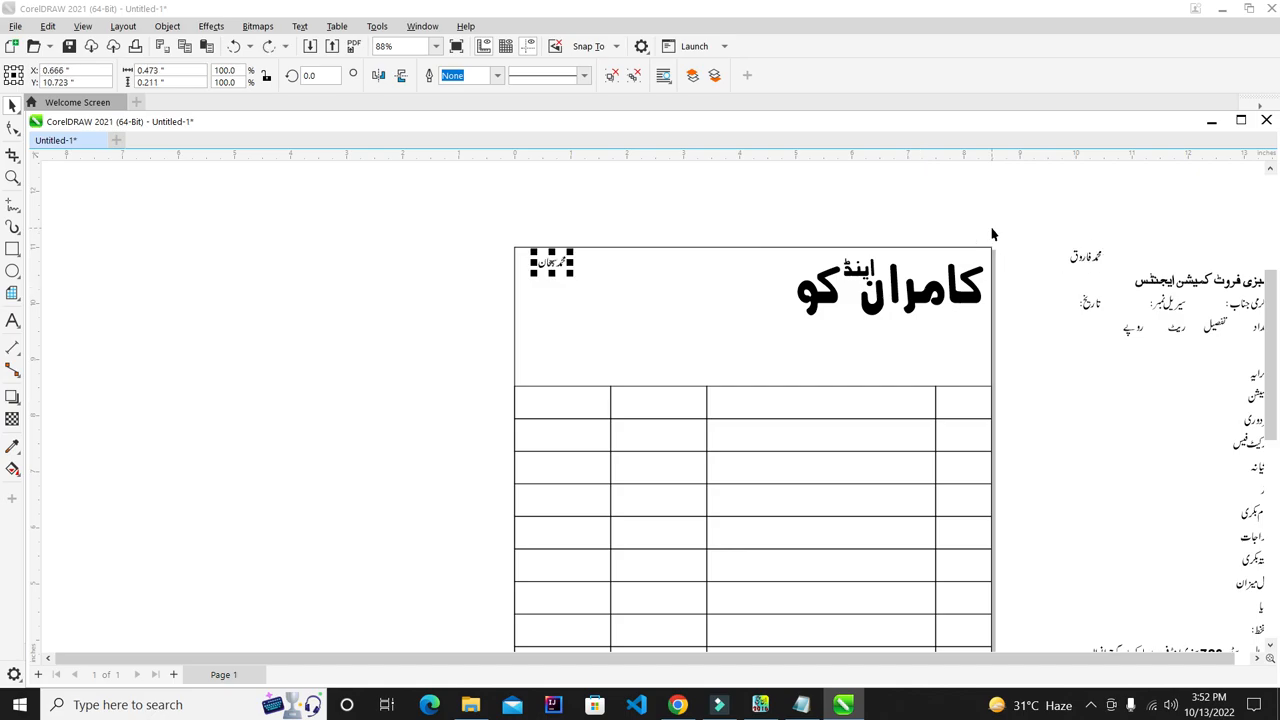
pyautogui.hotkey('ctrl', 'z')
pyautogui.click(1216, 219)
# - Move both partner names to the header's top-left, stacking the second below the first
pyautogui.moveTo(1062, 278); pyautogui.dragTo(389, 346)
pyautogui.moveTo(481, 316); pyautogui.dragTo(481, 316)
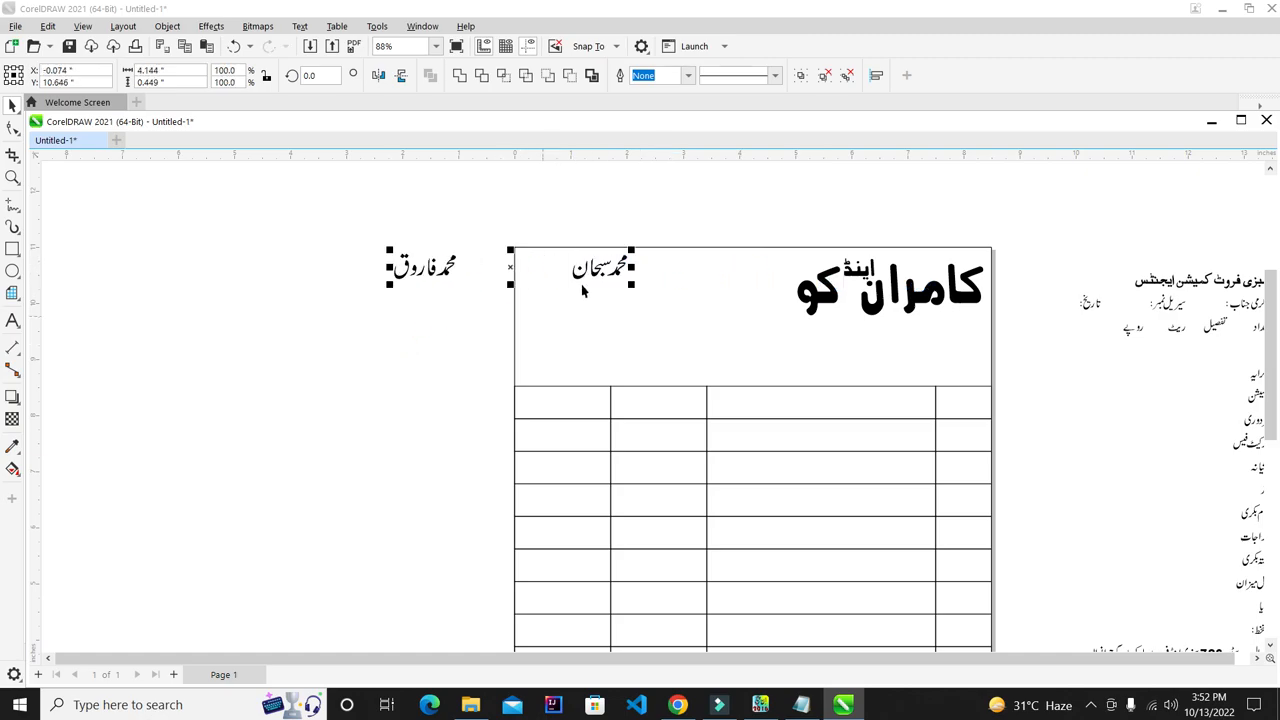
pyautogui.scroll(2, 586, 268)
pyautogui.click(388, 232)
pyautogui.moveTo(398, 289); pyautogui.dragTo(636, 378)
pyautogui.click(615, 228)
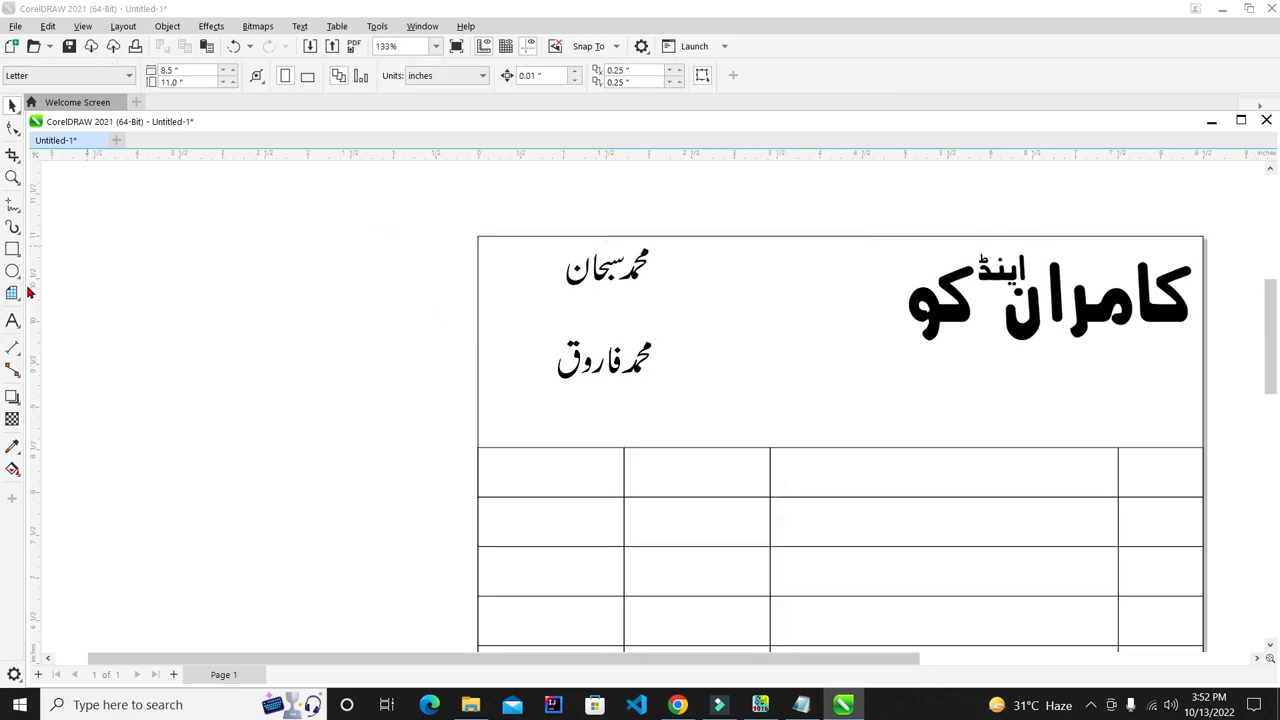
pyautogui.click(13, 321)
# - Type the first partner's phone number as text left of the page
pyautogui.click(142, 298)
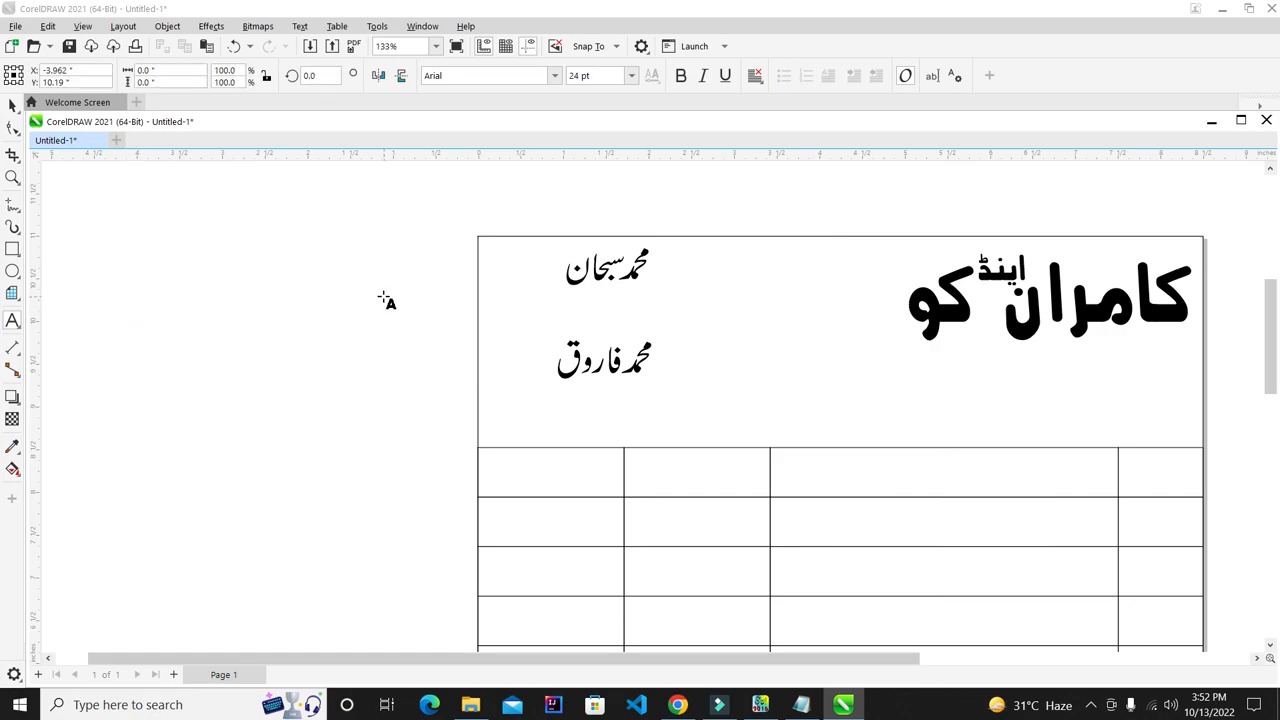
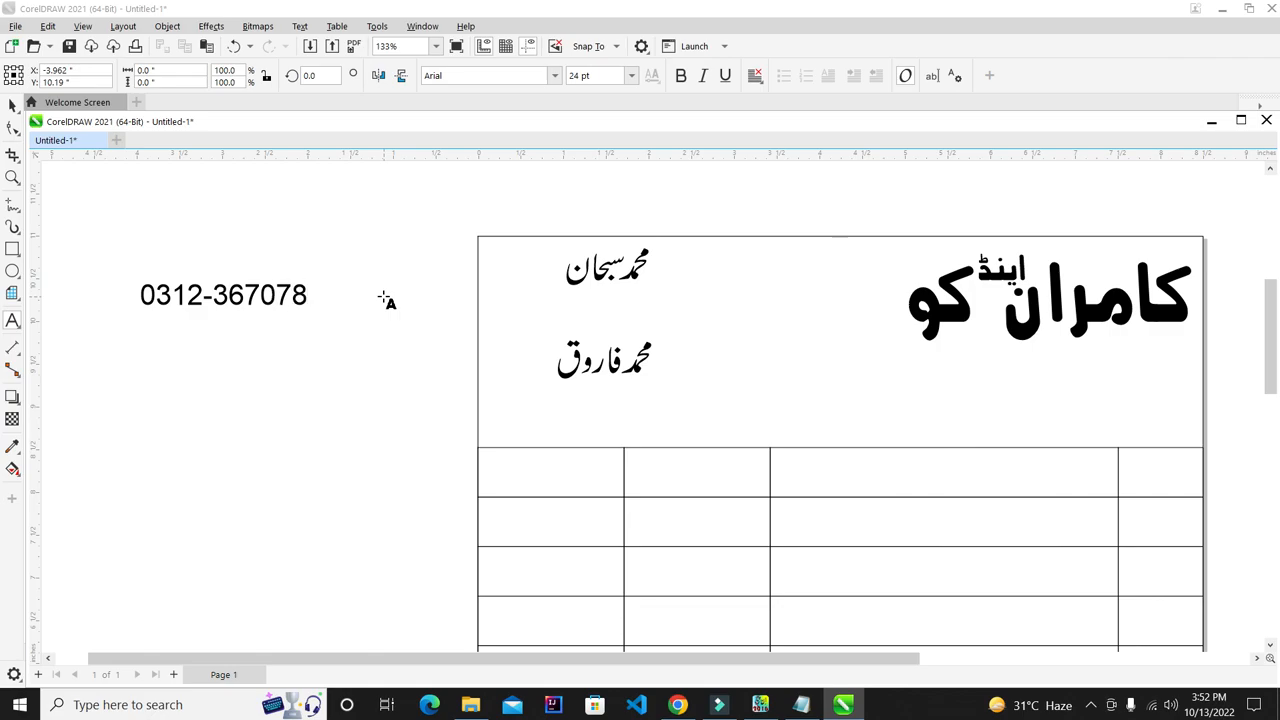
pyautogui.click(223, 355)
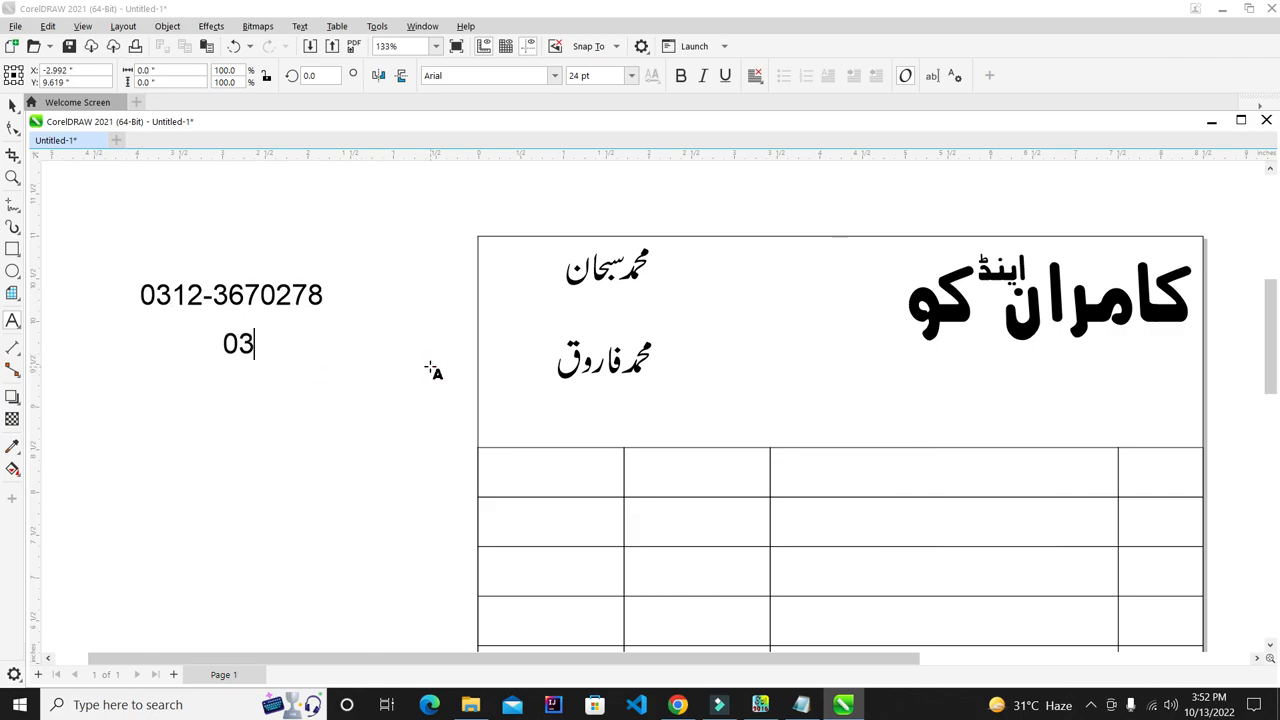
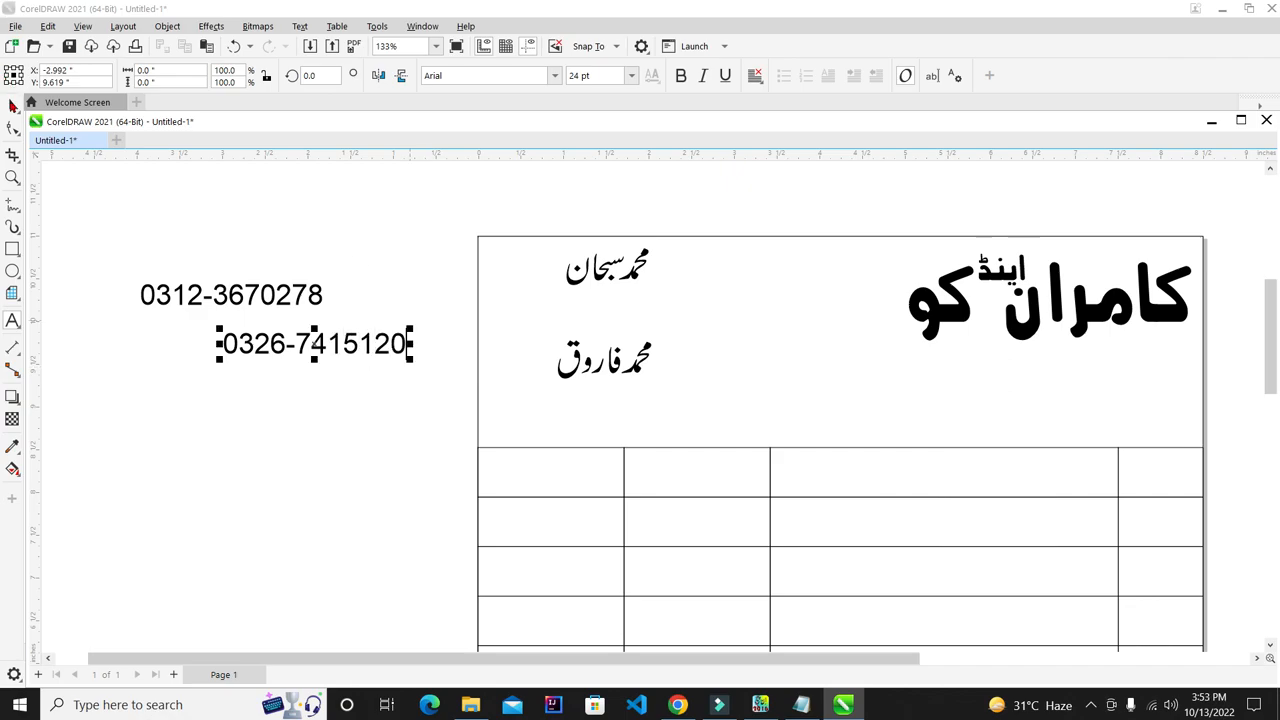
# - Set both phone numbers in the Clarendon BT font
pyautogui.moveTo(80, 197); pyautogui.dragTo(428, 385)
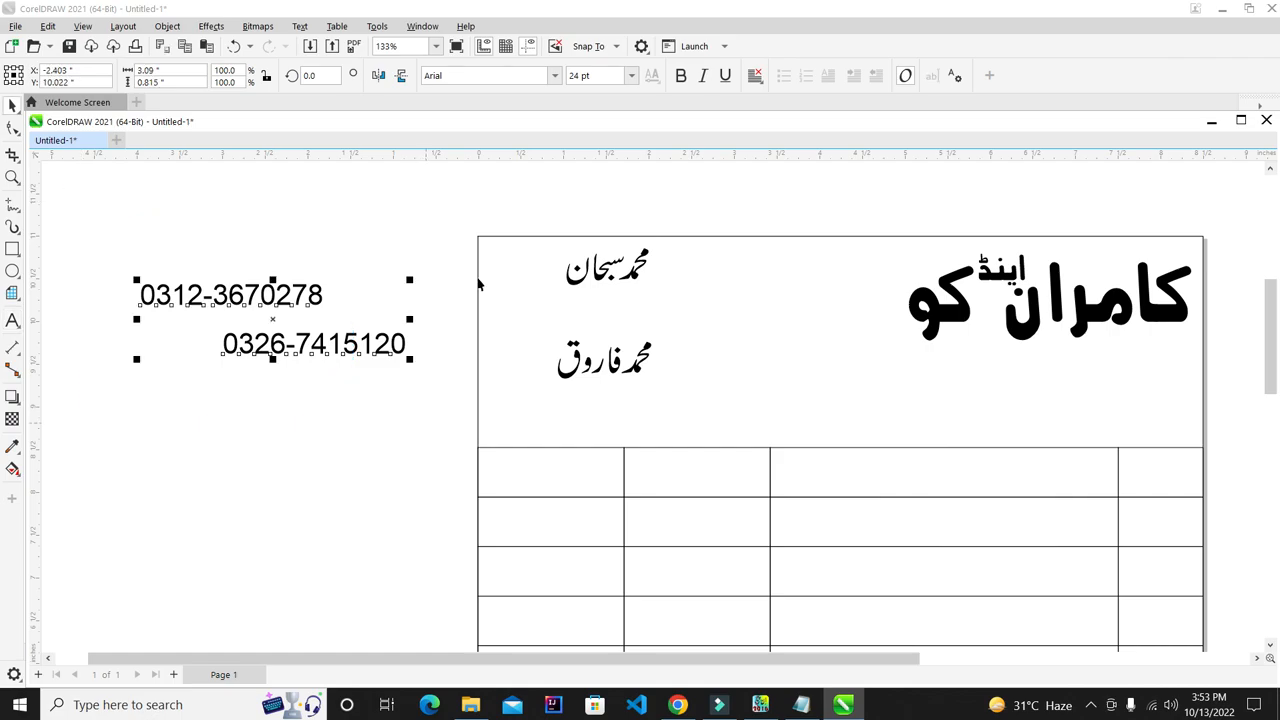
pyautogui.click(554, 76)
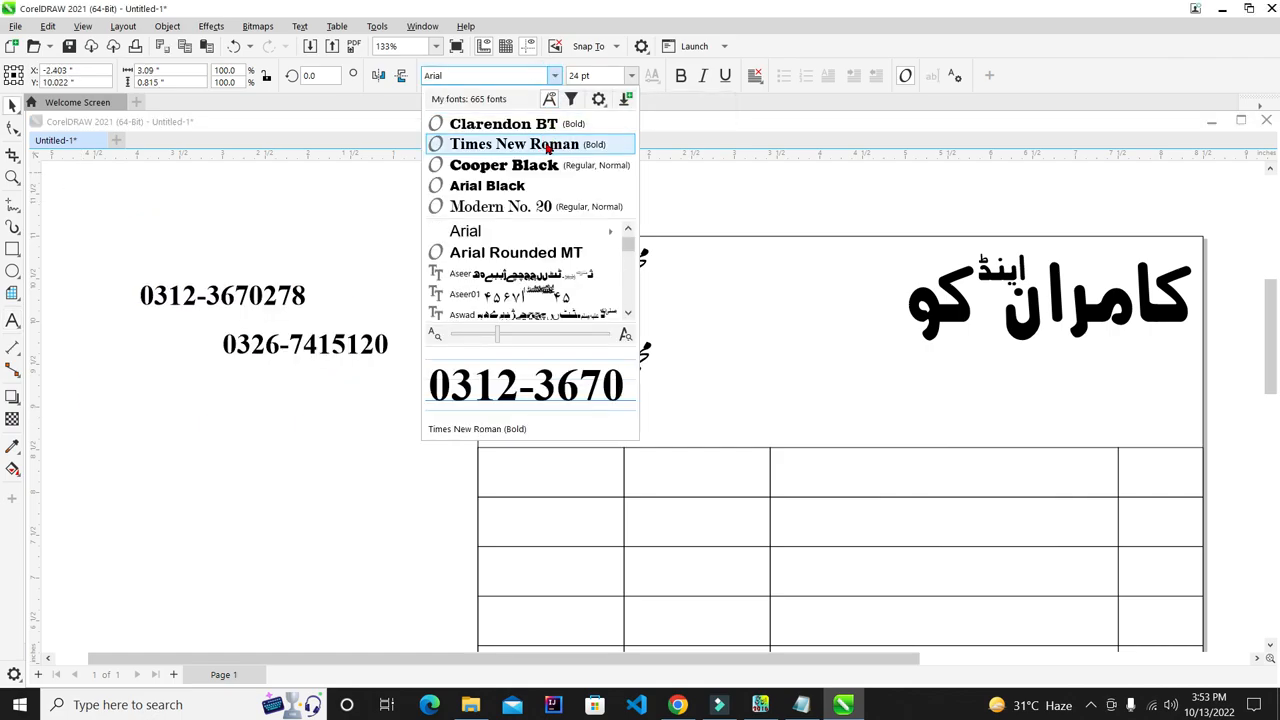
pyautogui.click(551, 123)
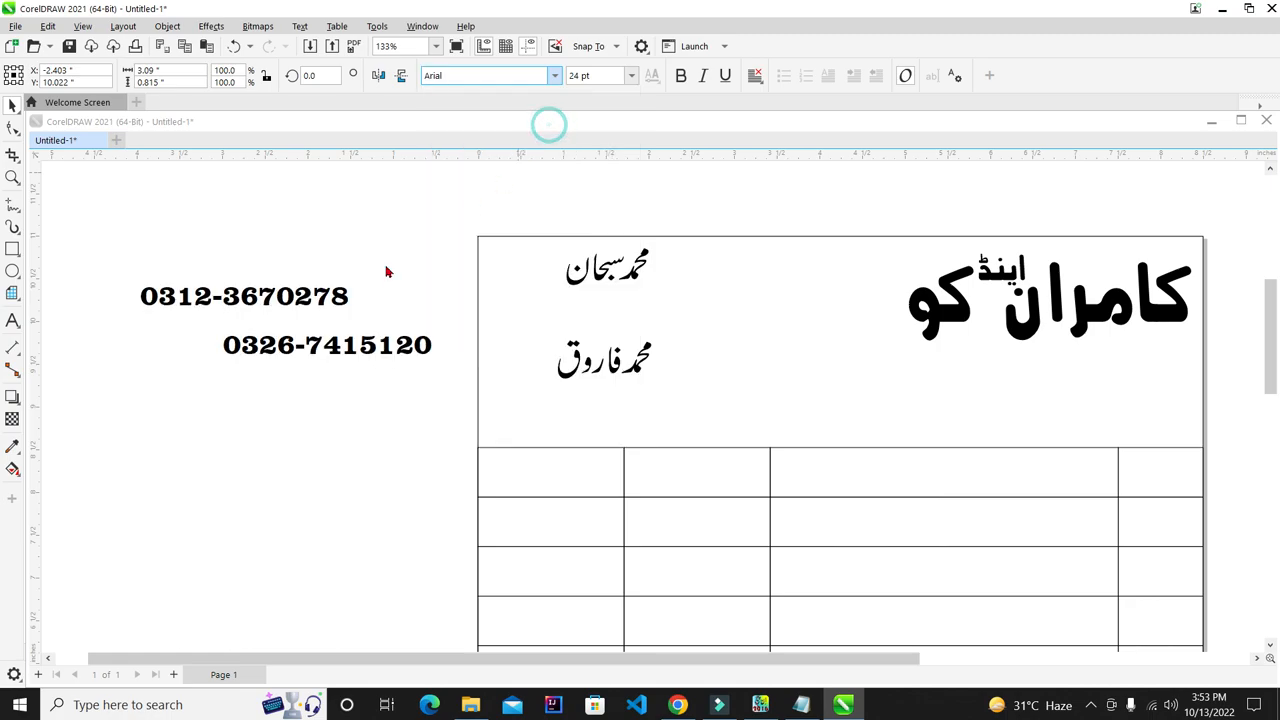
# - Place the first phone number under the upper Urdu name and bring the second onto the bill
pyautogui.click(405, 244)
pyautogui.moveTo(372, 298); pyautogui.dragTo(687, 310)
pyautogui.moveTo(418, 348); pyautogui.dragTo(662, 376)
# - Enlarge both Urdu names slightly and shrink both phone numbers
pyautogui.click(594, 272)
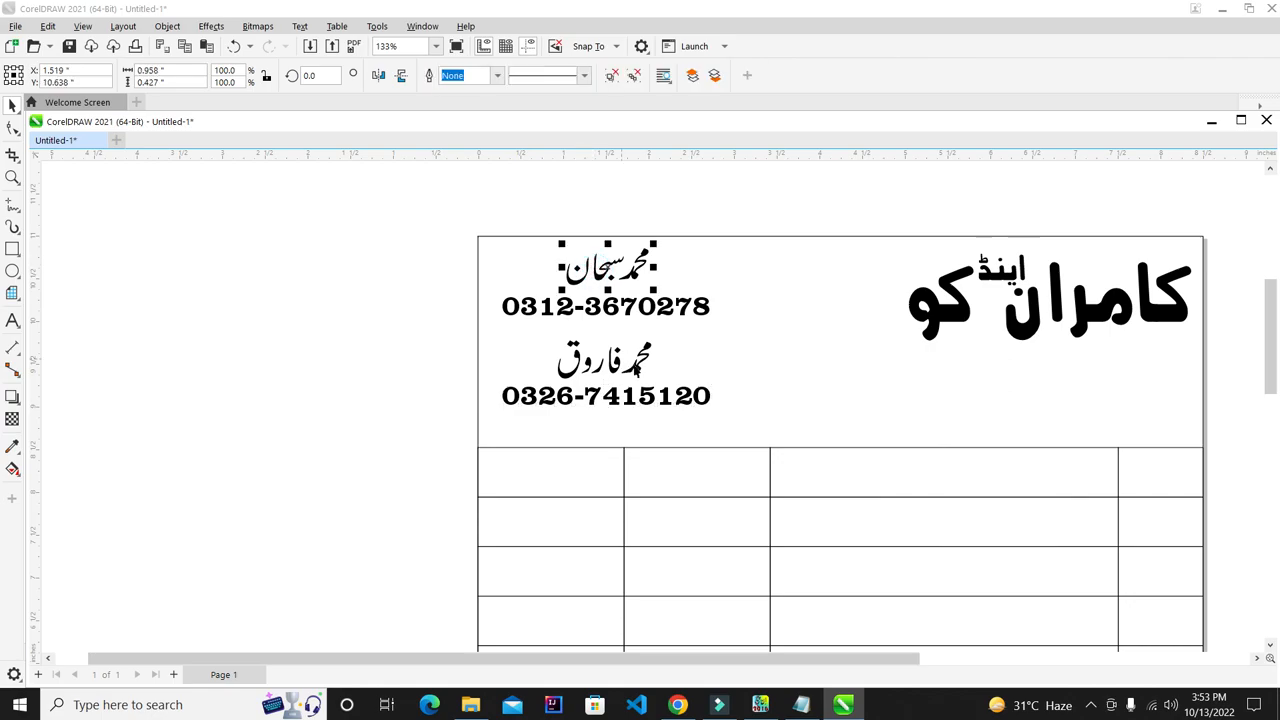
pyautogui.keyDown('shift'); pyautogui.click(638, 366); pyautogui.keyUp('shift')
pyautogui.moveTo(651, 374); pyautogui.dragTo(620, 355)
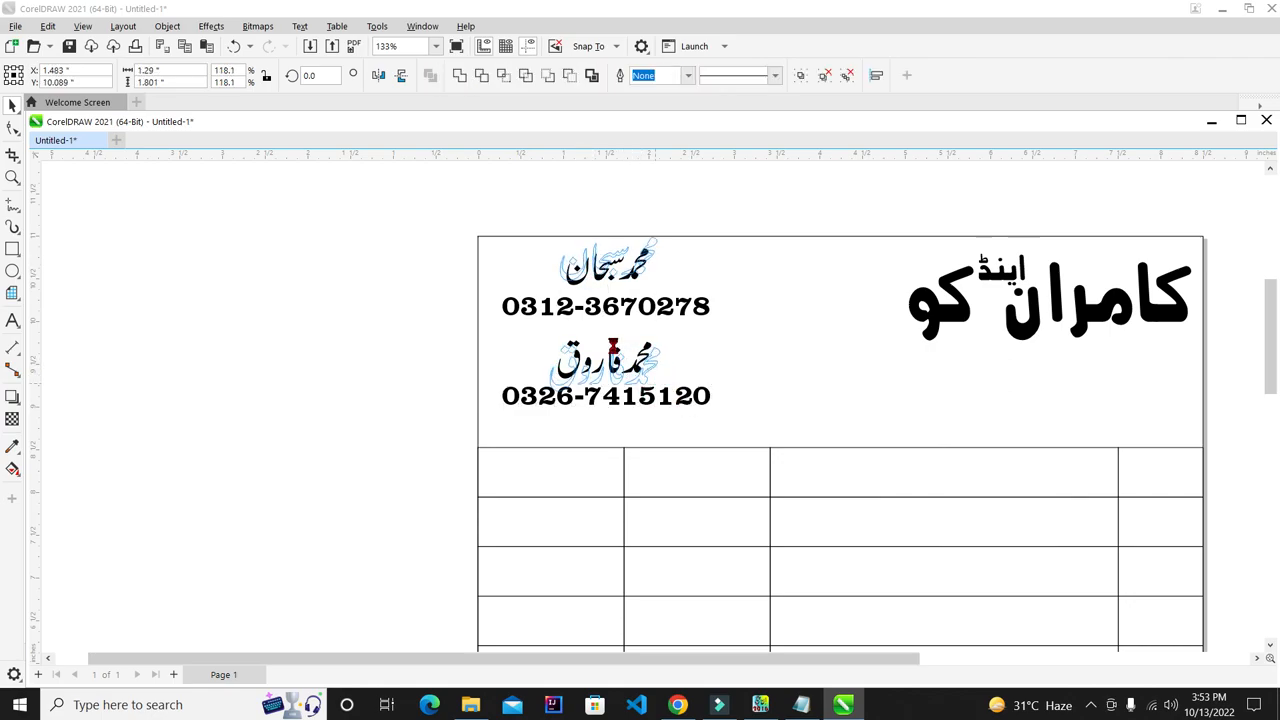
pyautogui.click(453, 222)
pyautogui.click(645, 309)
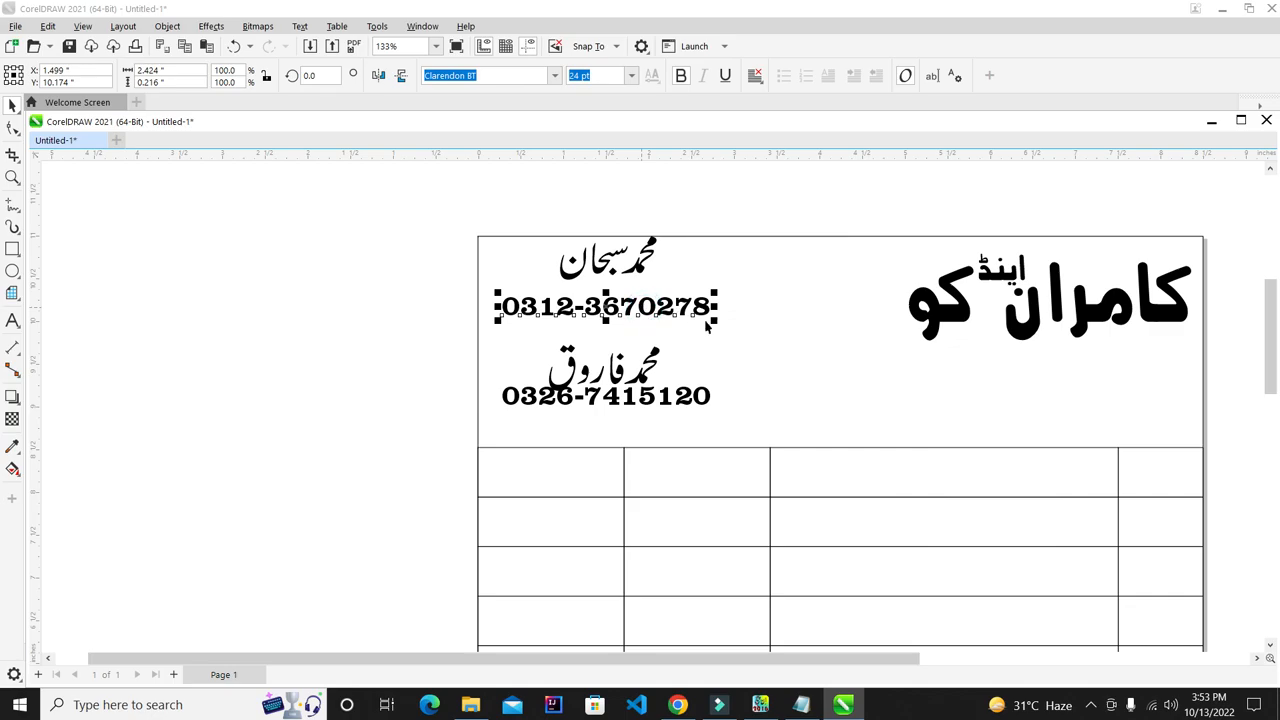
pyautogui.keyDown('shift'); pyautogui.click(678, 398); pyautogui.keyUp('shift')
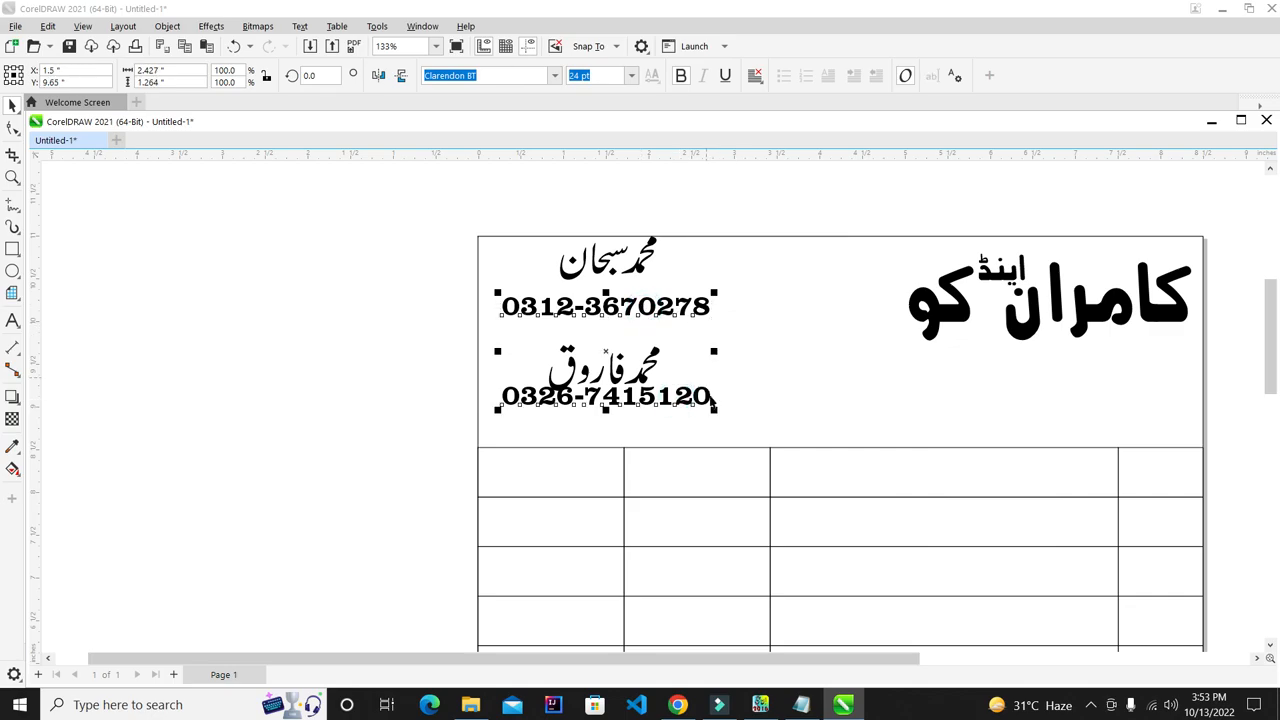
pyautogui.moveTo(716, 411)
pyautogui.mouseDown()
pyautogui.moveTo(680, 395)
pyautogui.moveTo(700, 411)
pyautogui.mouseUp()
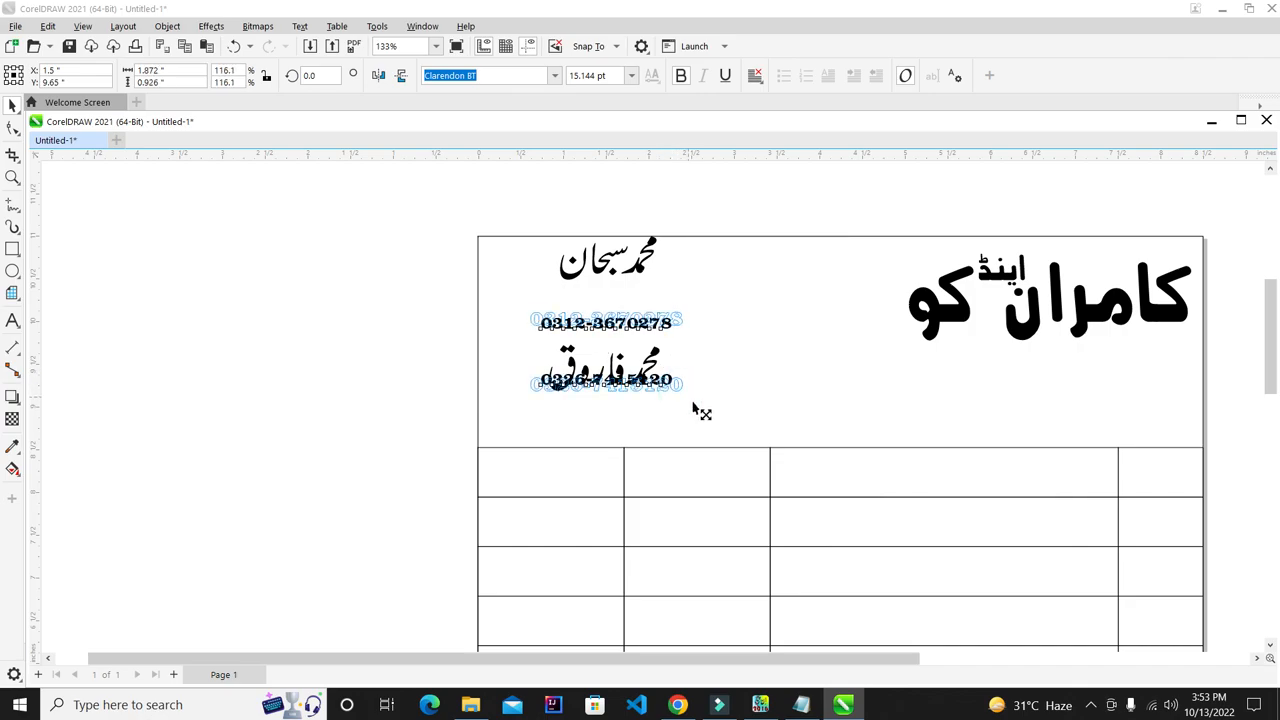
pyautogui.click(588, 173)
# - Nudge the first phone number up and the second down below the lower Urdu name
pyautogui.moveTo(388, 198); pyautogui.dragTo(780, 363)
pyautogui.moveTo(303, 289); pyautogui.dragTo(706, 417)
pyautogui.moveTo(388, 427); pyautogui.dragTo(843, 334)
pyautogui.click(278, 361)
pyautogui.click(641, 307)
pyautogui.click(643, 316)
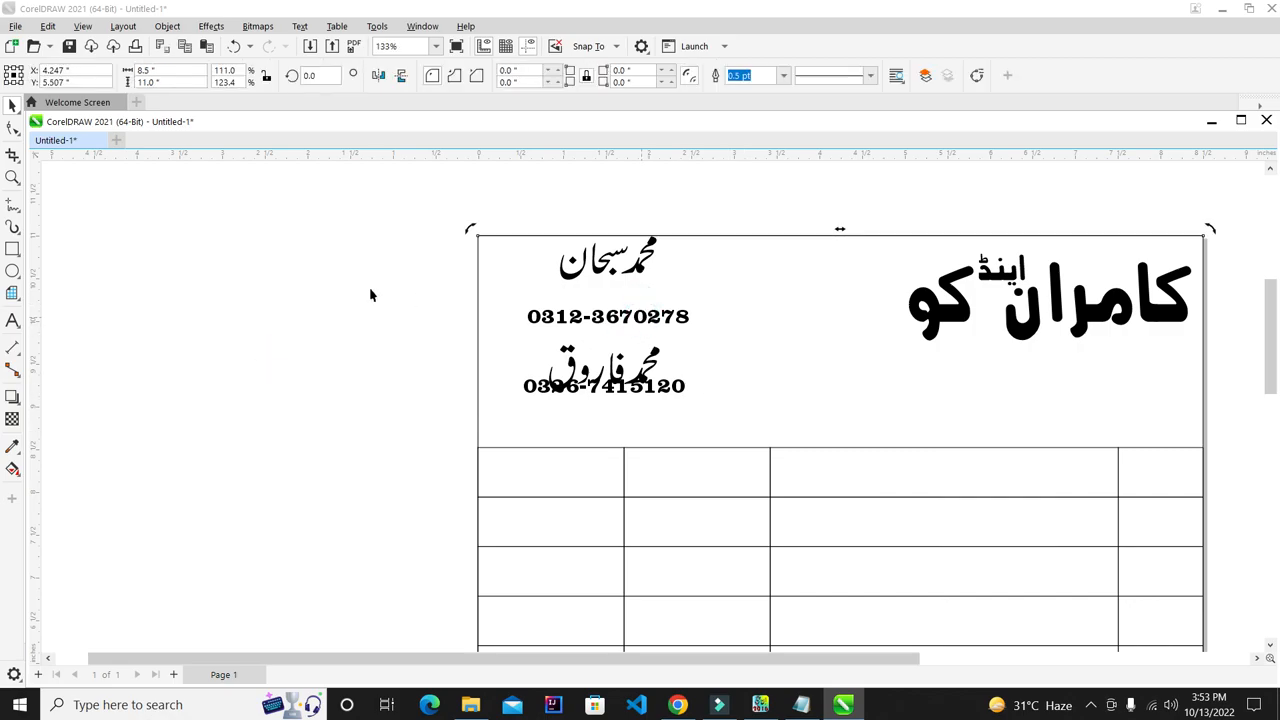
pyautogui.moveTo(351, 284); pyautogui.dragTo(762, 342)
pyautogui.press('Up')
pyautogui.press('Up')
pyautogui.press('Up')
pyautogui.press('Up')
pyautogui.press('Up')
pyautogui.click(686, 206)
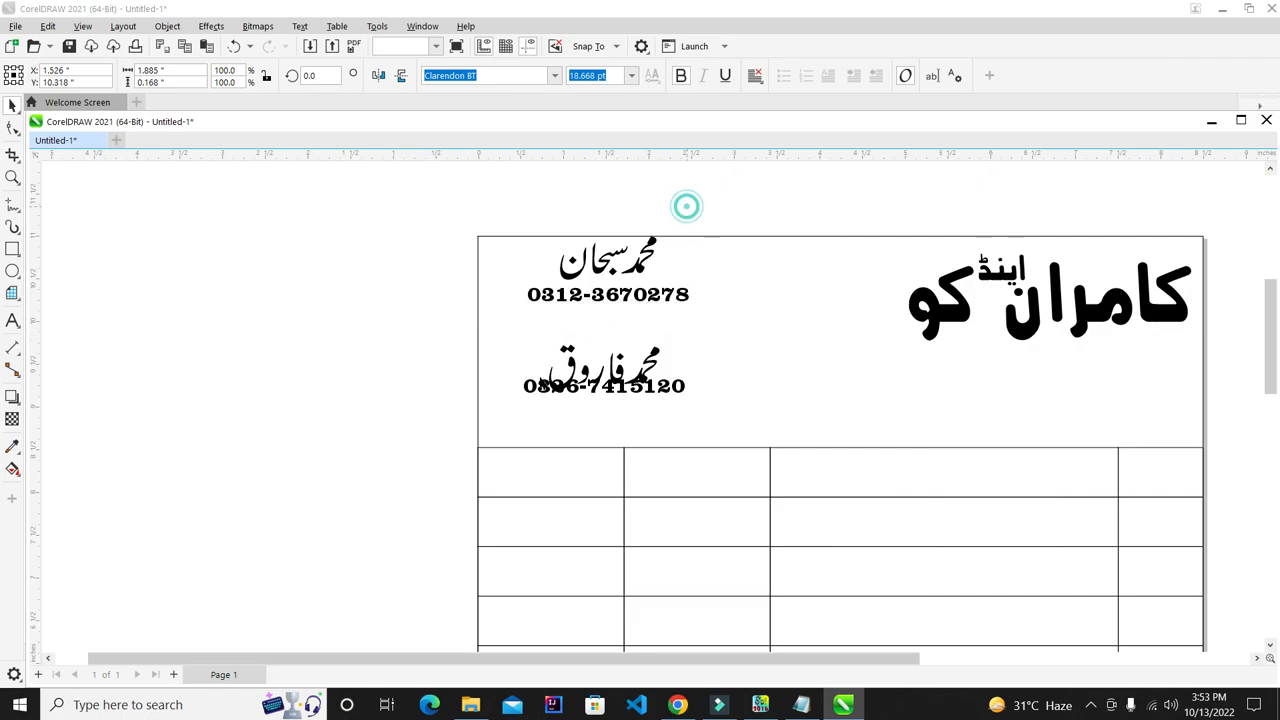
pyautogui.moveTo(519, 402); pyautogui.dragTo(757, 477)
pyautogui.press('Down')
pyautogui.press('Down')
pyautogui.press('Down')
pyautogui.press('Down')
pyautogui.press('Down')
pyautogui.press('Down')
pyautogui.press('Down')
pyautogui.press('Down')
pyautogui.press('Down')
pyautogui.press('Down')
pyautogui.press('Down')
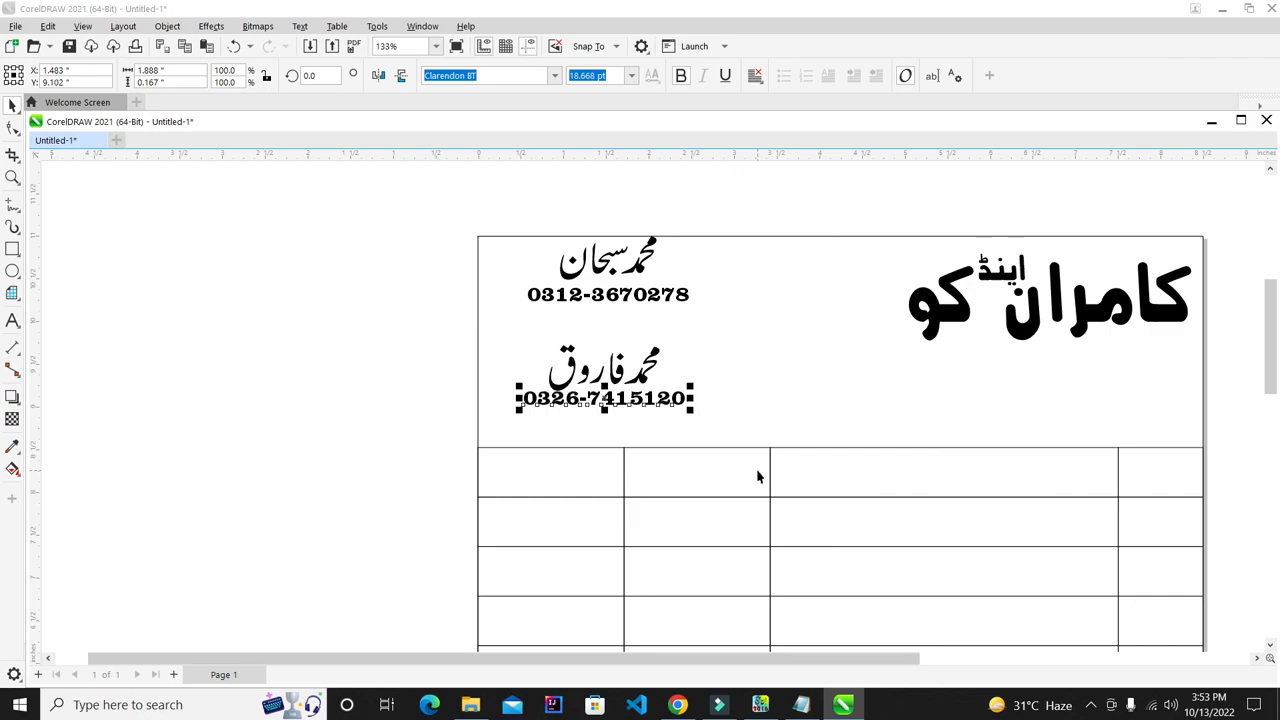
pyautogui.press('Down')
# - Centre-align the lower name and number, then undo the accidental alignment
pyautogui.moveTo(322, 285); pyautogui.dragTo(518, 446)
pyautogui.moveTo(320, 298); pyautogui.dragTo(860, 549)
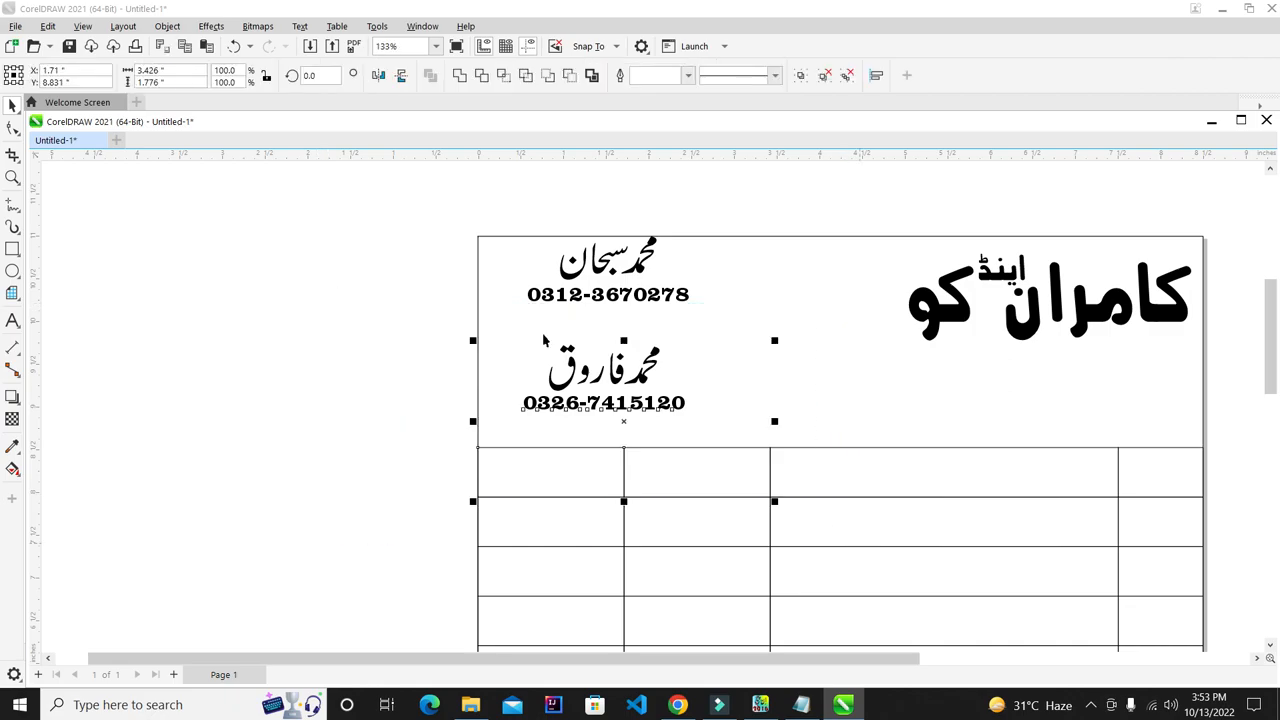
pyautogui.press('c')
pyautogui.hotkey('ctrl', 'z')
pyautogui.moveTo(428, 300); pyautogui.dragTo(471, 335)
# - Nudge the lower name-and-number pair up, then back down slightly
pyautogui.click(428, 316)
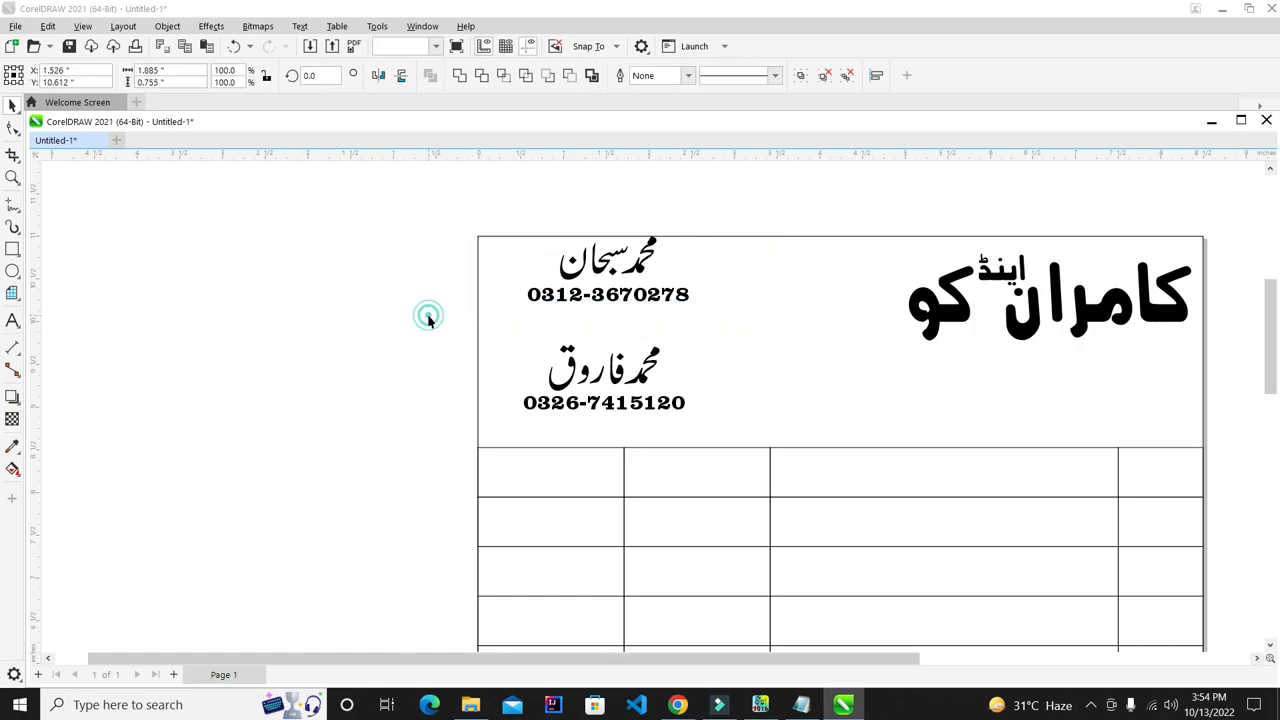
pyautogui.moveTo(789, 501); pyautogui.dragTo(789, 500)
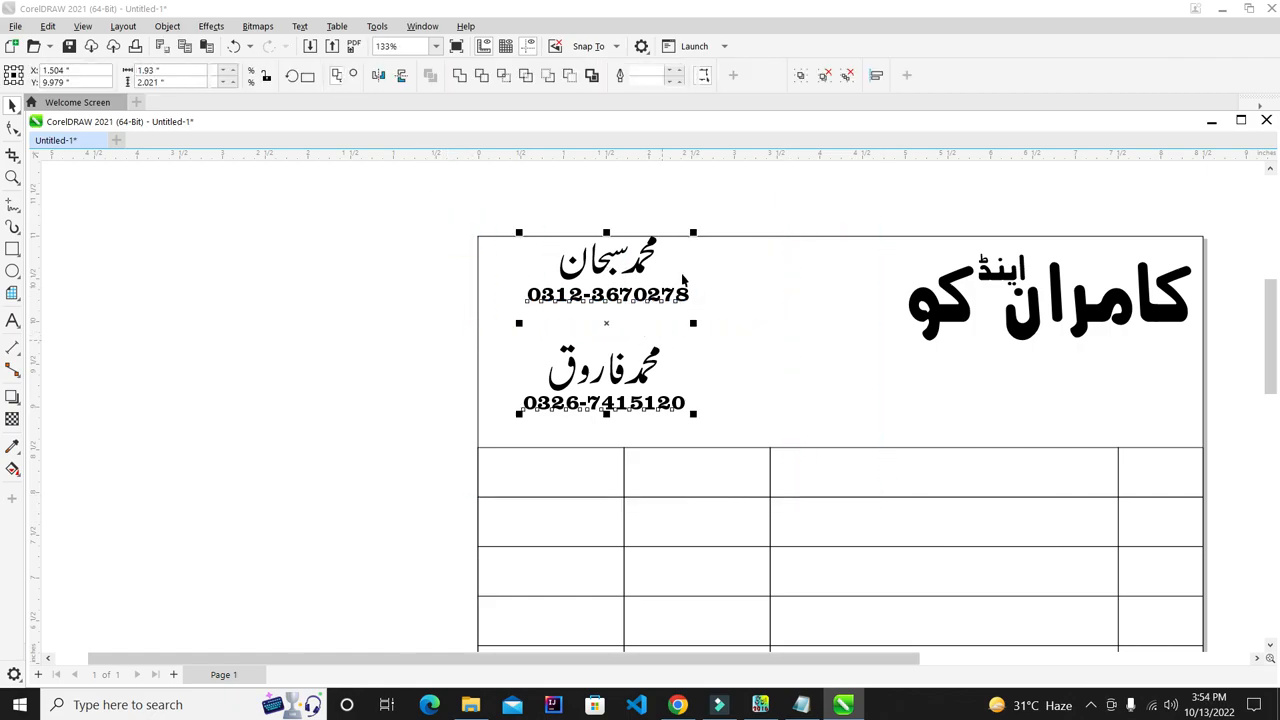
pyautogui.click(206, 306)
pyautogui.moveTo(296, 328); pyautogui.dragTo(794, 477)
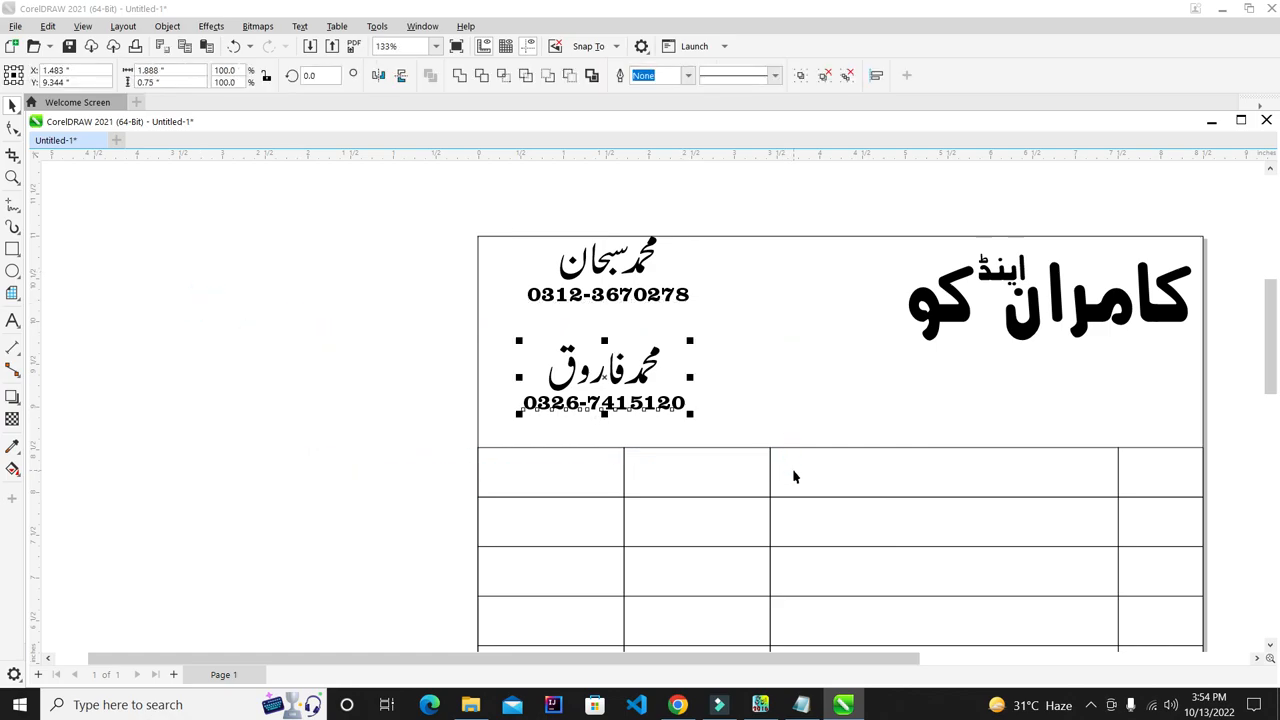
pyautogui.press('Up')
pyautogui.press('Up')
pyautogui.press('Up')
pyautogui.press('Up')
pyautogui.press('Up')
pyautogui.press('Up')
pyautogui.press('Up')
pyautogui.press('Up')
pyautogui.press('Up')
pyautogui.press('Up')
pyautogui.press('Up')
pyautogui.press('Up')
pyautogui.press('Up')
pyautogui.press('Up')
pyautogui.press('Up')
pyautogui.press('Up')
pyautogui.press('Up')
pyautogui.press('Up')
pyautogui.press('Up')
pyautogui.press('Up')
pyautogui.press('Up')
pyautogui.press('Up')
pyautogui.press('Up')
pyautogui.press('Up')
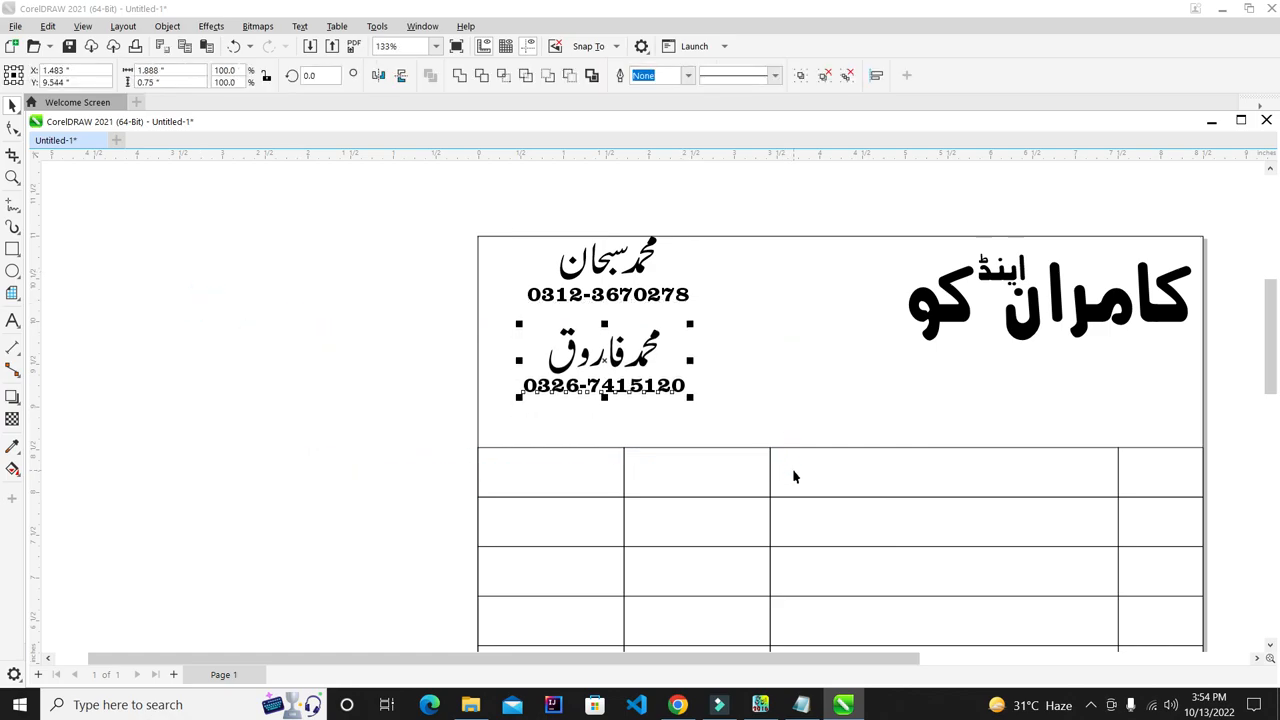
pyautogui.press('Down')
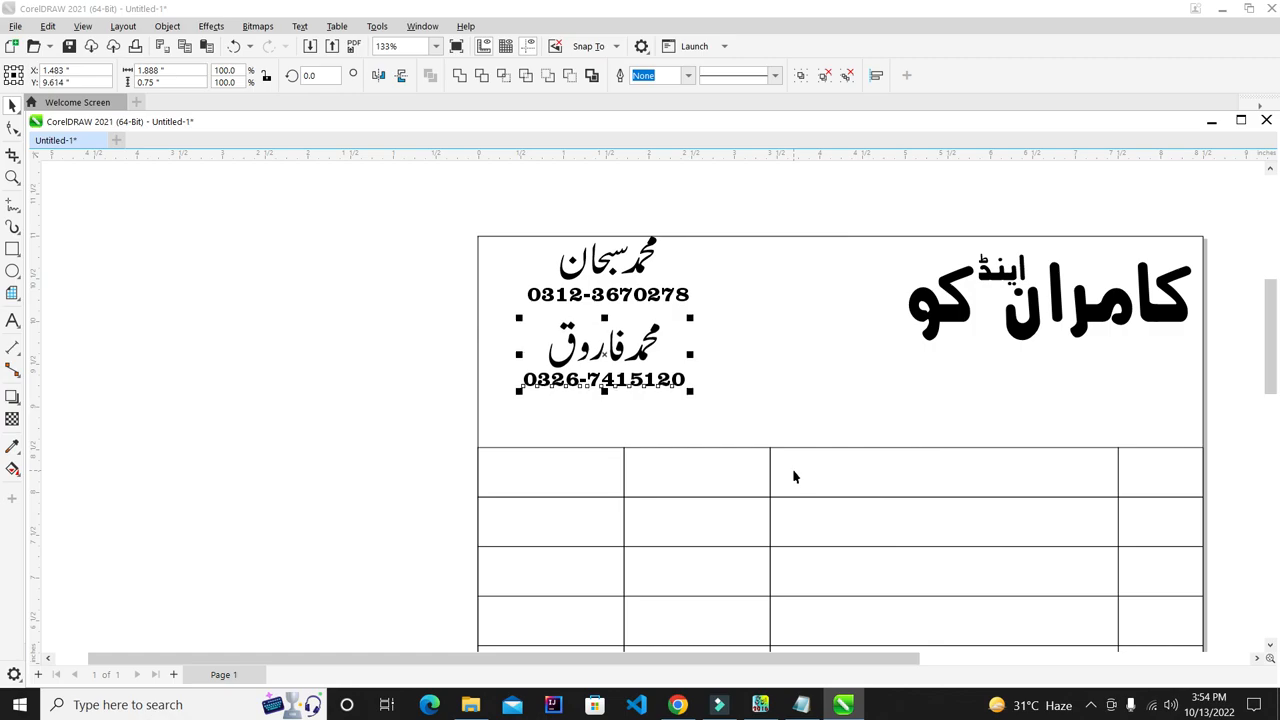
# - Move the names-and-numbers block lower in the header and enlarge it
pyautogui.moveTo(386, 206); pyautogui.dragTo(874, 526)
pyautogui.moveTo(686, 402); pyautogui.dragTo(738, 408)
pyautogui.moveTo(657, 296); pyautogui.dragTo(647, 329)
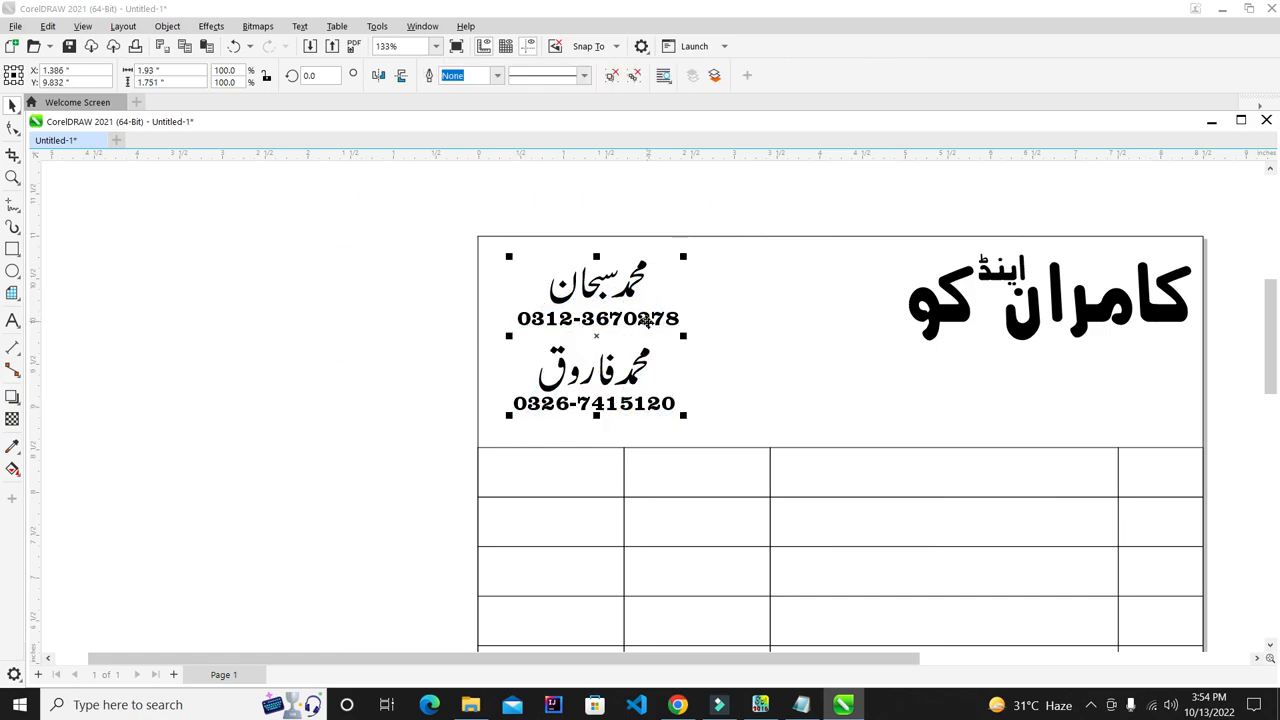
pyautogui.moveTo(693, 425); pyautogui.dragTo(696, 384)
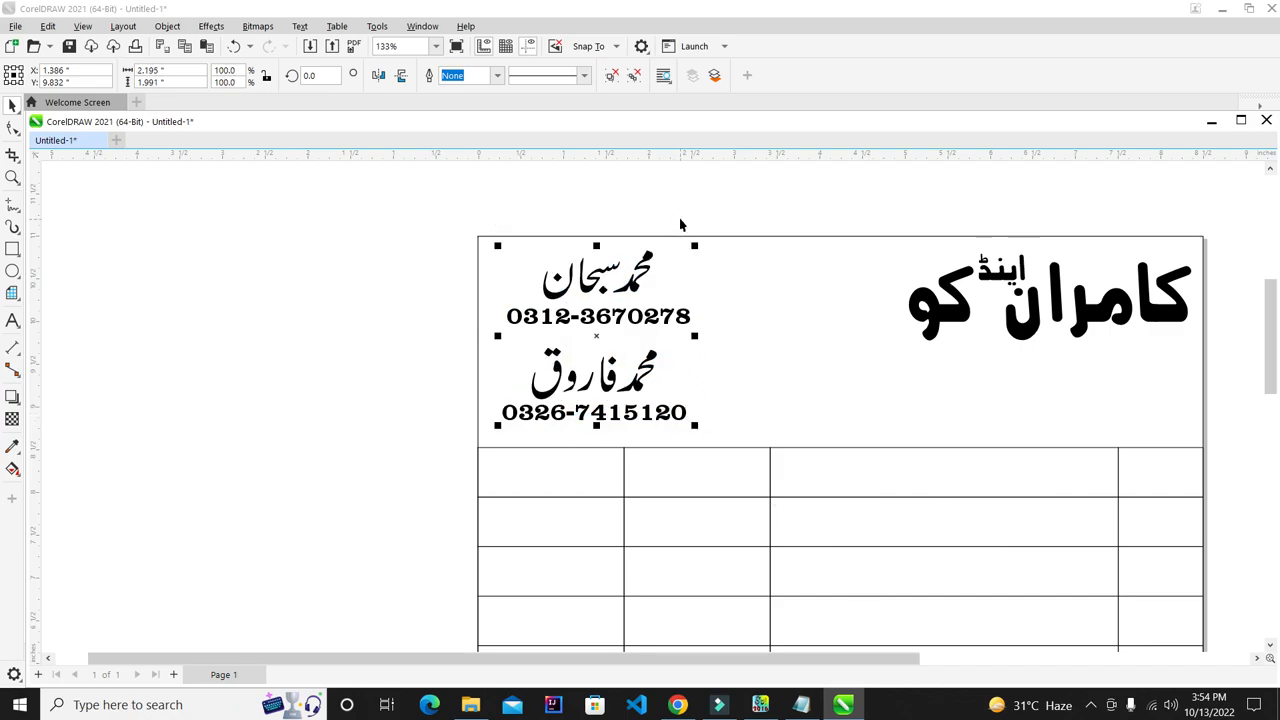
pyautogui.click(680, 214)
# - Shift the names-and-numbers block left against the header edge and slightly down
pyautogui.hscroll(3, 323, 286)
pyautogui.scroll(1, 572, 291)
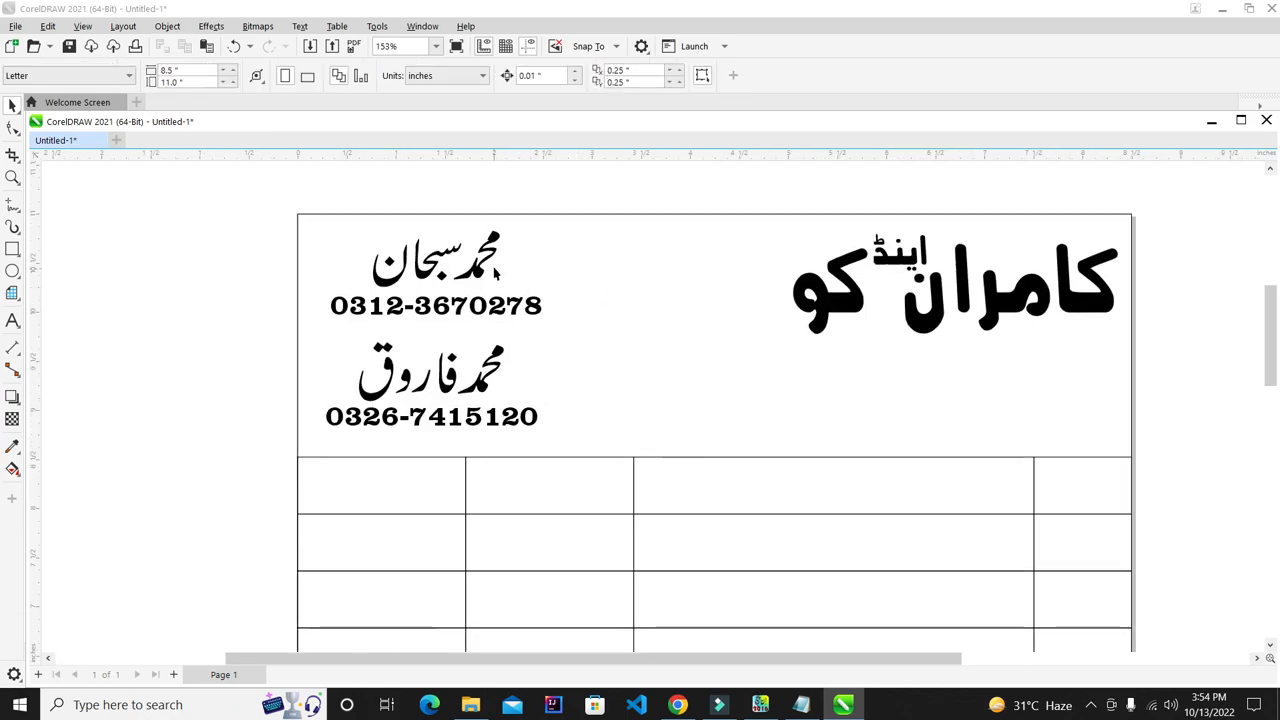
pyautogui.moveTo(257, 193); pyautogui.dragTo(677, 486)
pyautogui.press('Left')
pyautogui.press('Left')
pyautogui.press('Left')
pyautogui.press('Left')
pyautogui.press('Left')
pyautogui.press('Left')
pyautogui.press('Left')
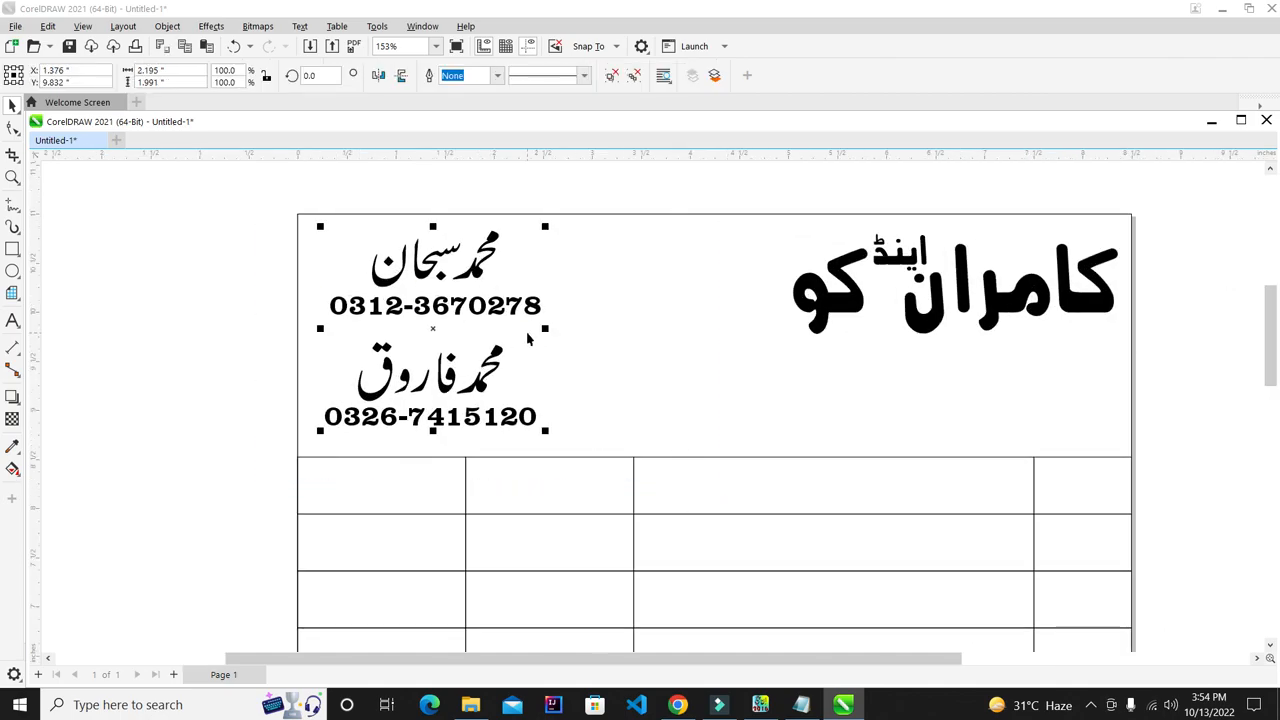
pyautogui.press('Left')
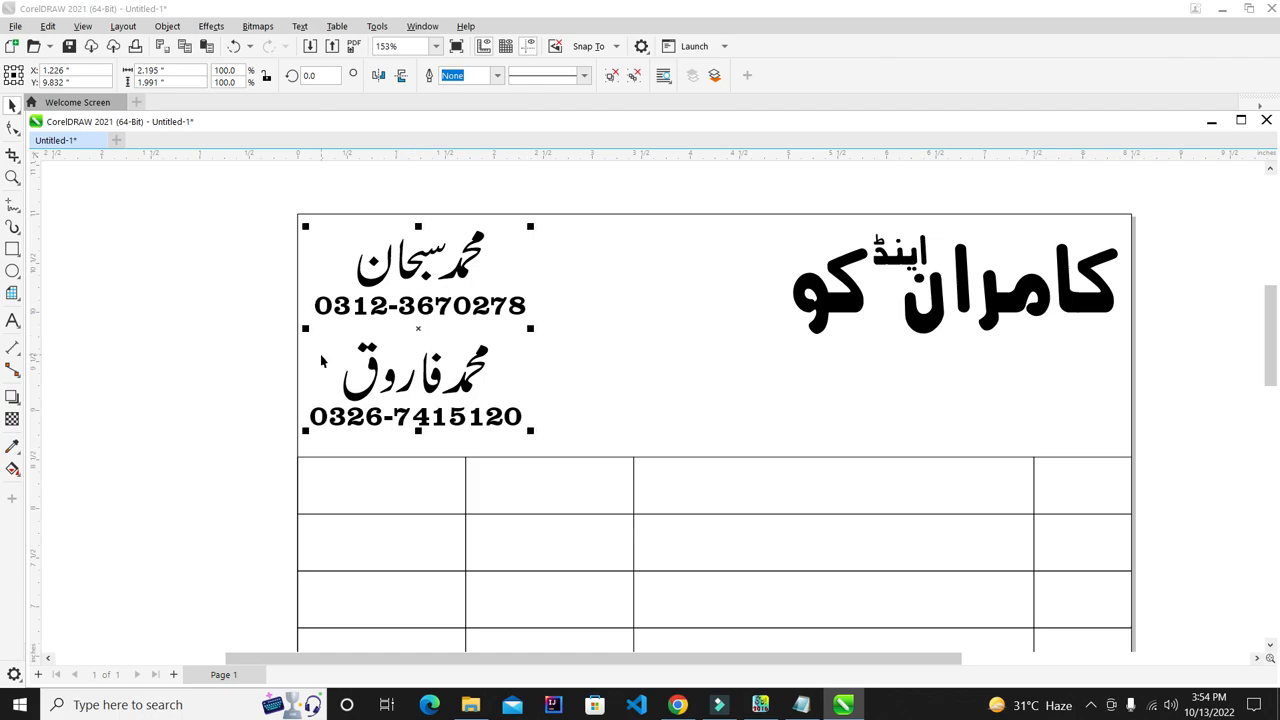
pyautogui.press('Down')
pyautogui.press('Down')
pyautogui.press('Down')
pyautogui.press('Down')
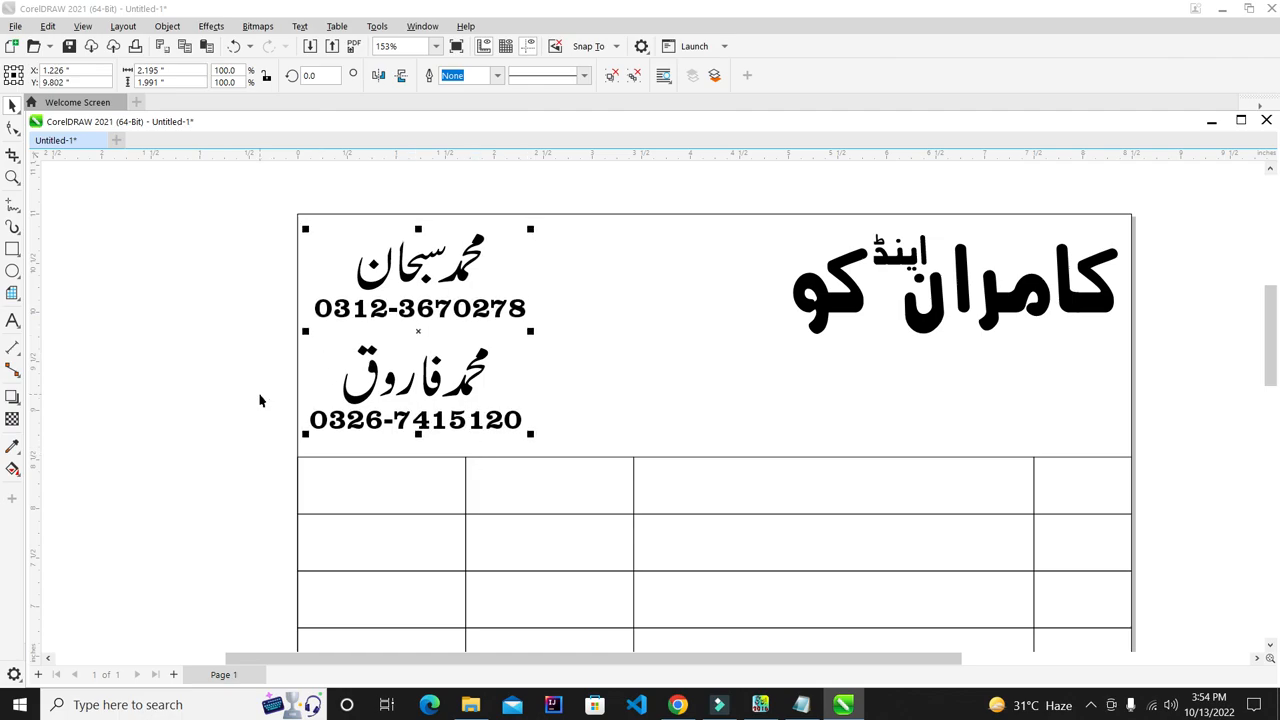
pyautogui.click(260, 400)
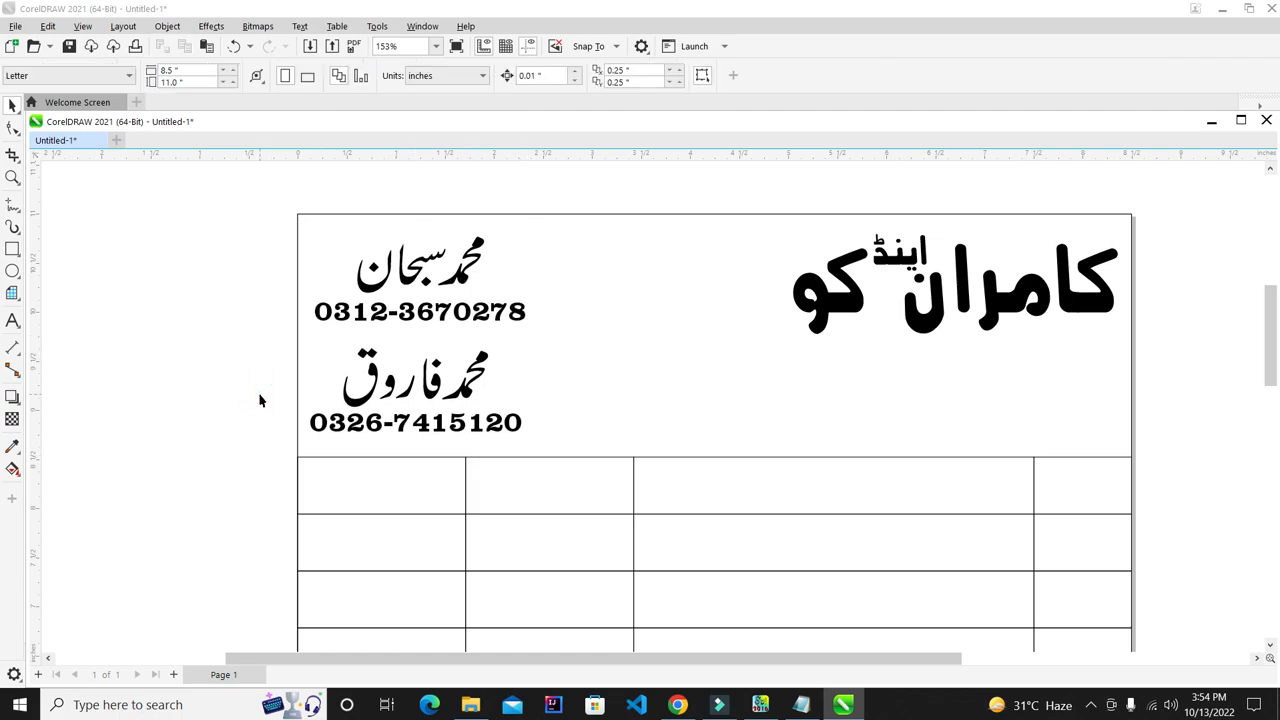
pyautogui.scroll(-2, 439, 226)
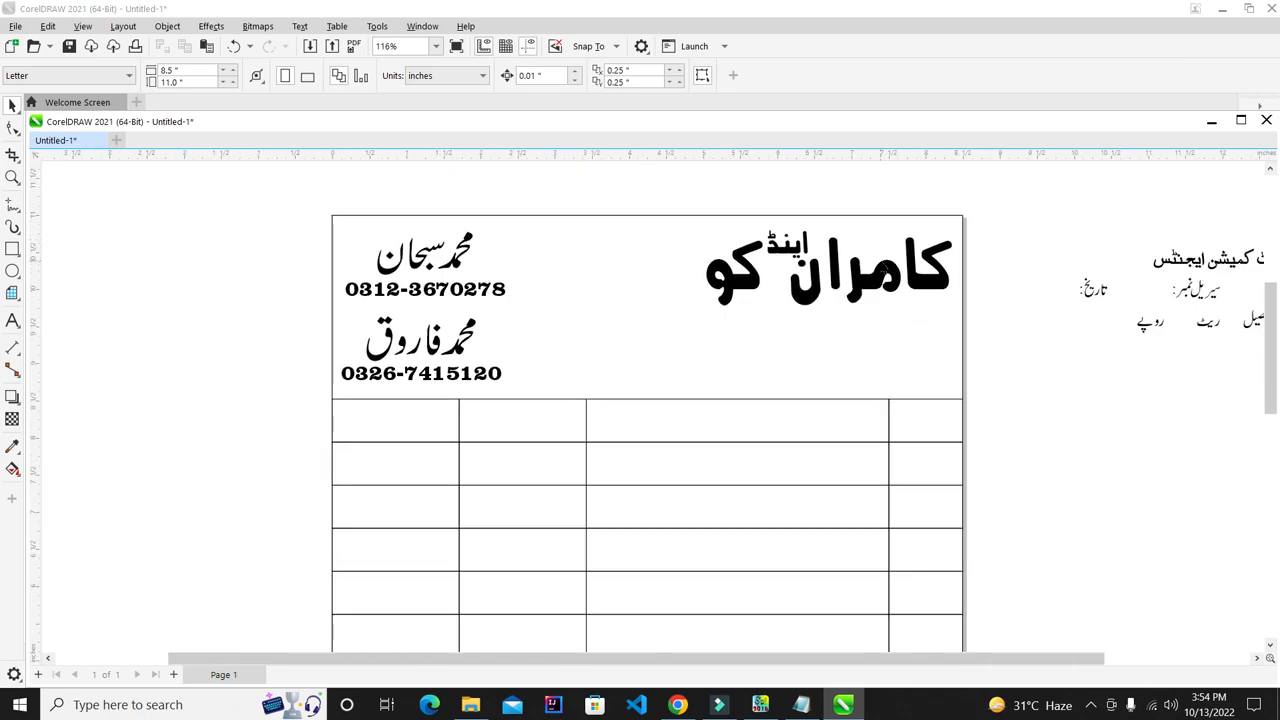
pyautogui.scroll(1, 882, 268)
pyautogui.scroll(-2, 710, 262)
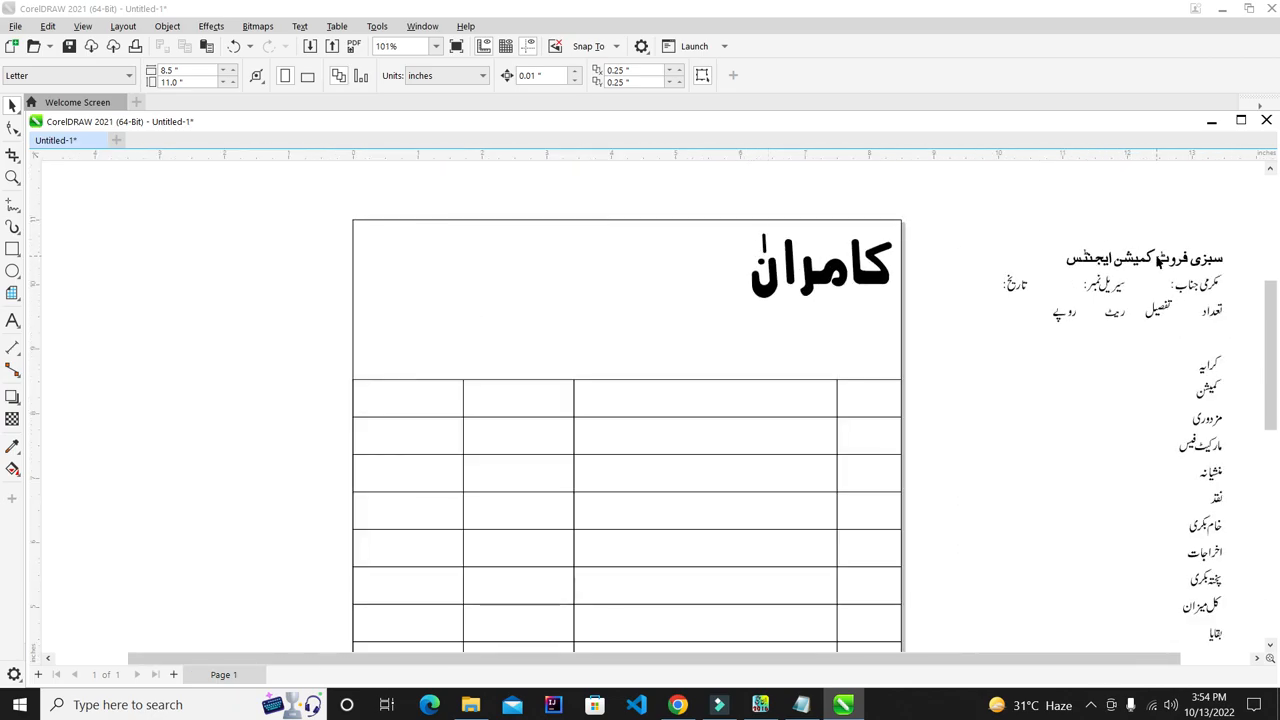
pyautogui.scroll(-5, 1150, 250)
pyautogui.scroll(4, 1195, 229)
# - Move the Urdu title 'سبزی فروٹ کمیشن ایجنٹس' out of the reference text to above the bill
pyautogui.moveTo(871, 302); pyautogui.dragTo(1246, 229)
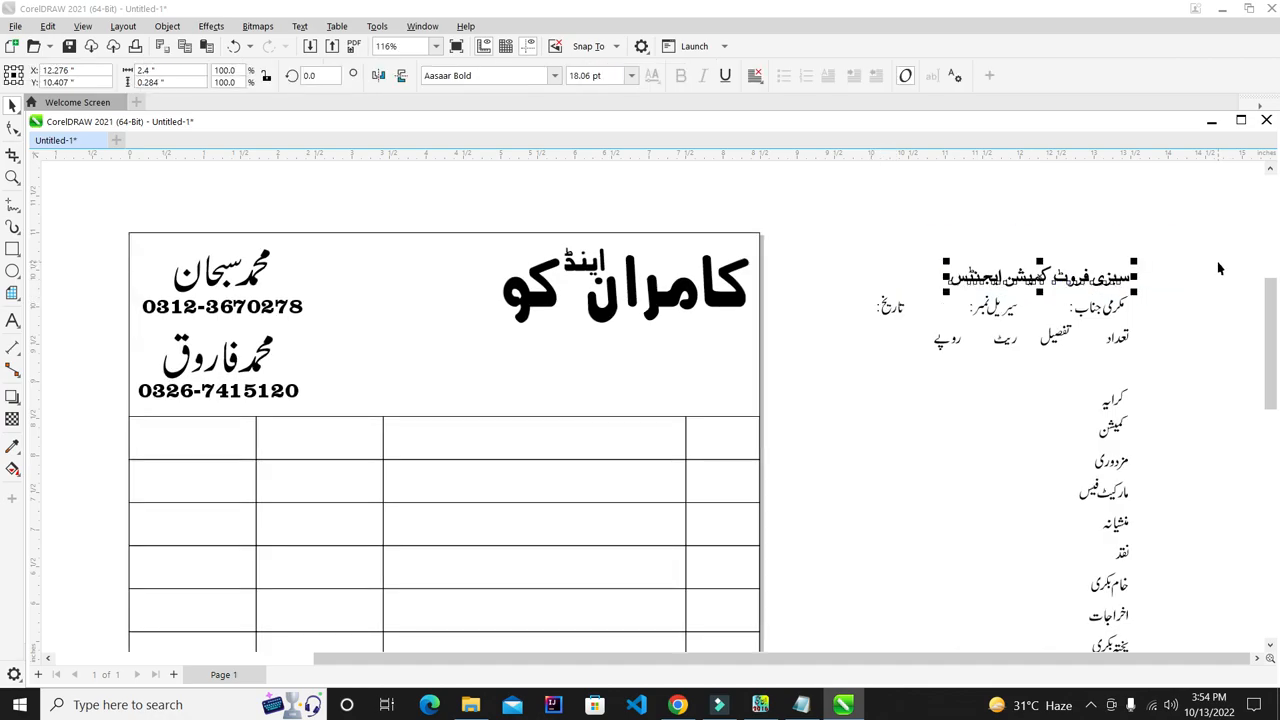
pyautogui.moveTo(1128, 277); pyautogui.dragTo(834, 201)
pyautogui.click(837, 263)
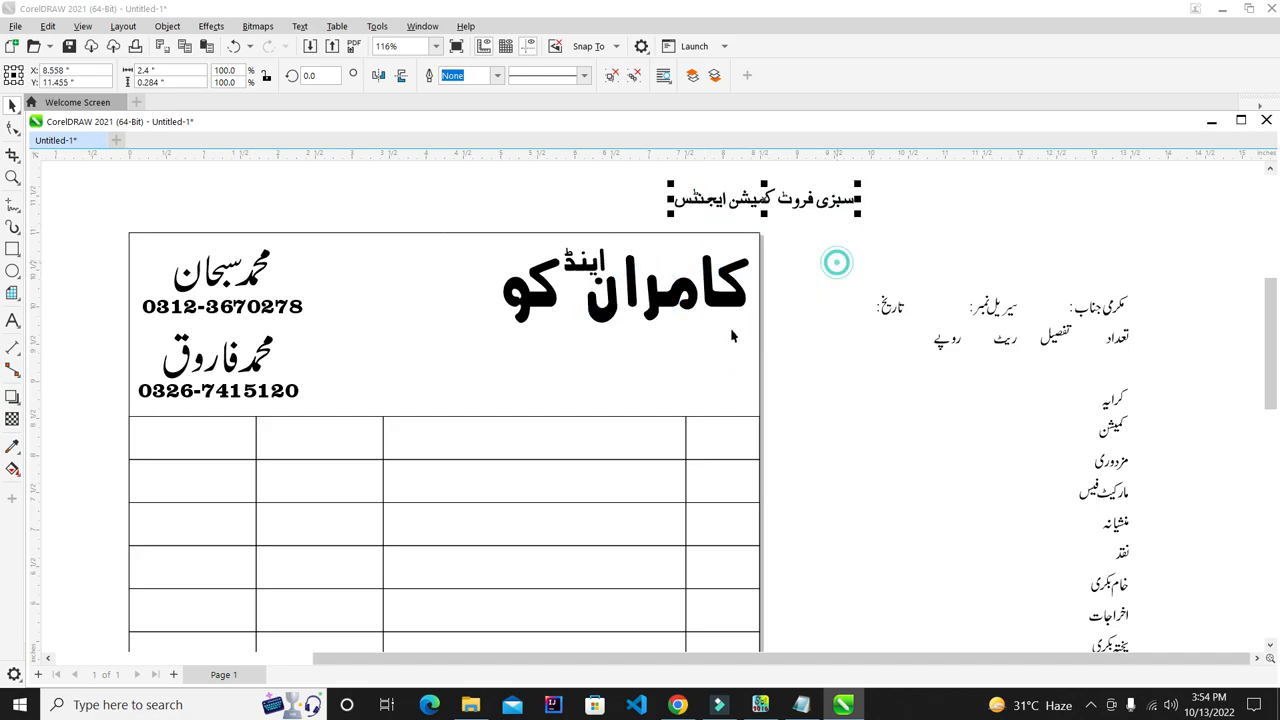
pyautogui.scroll(2, 600, 366)
pyautogui.click(12, 250)
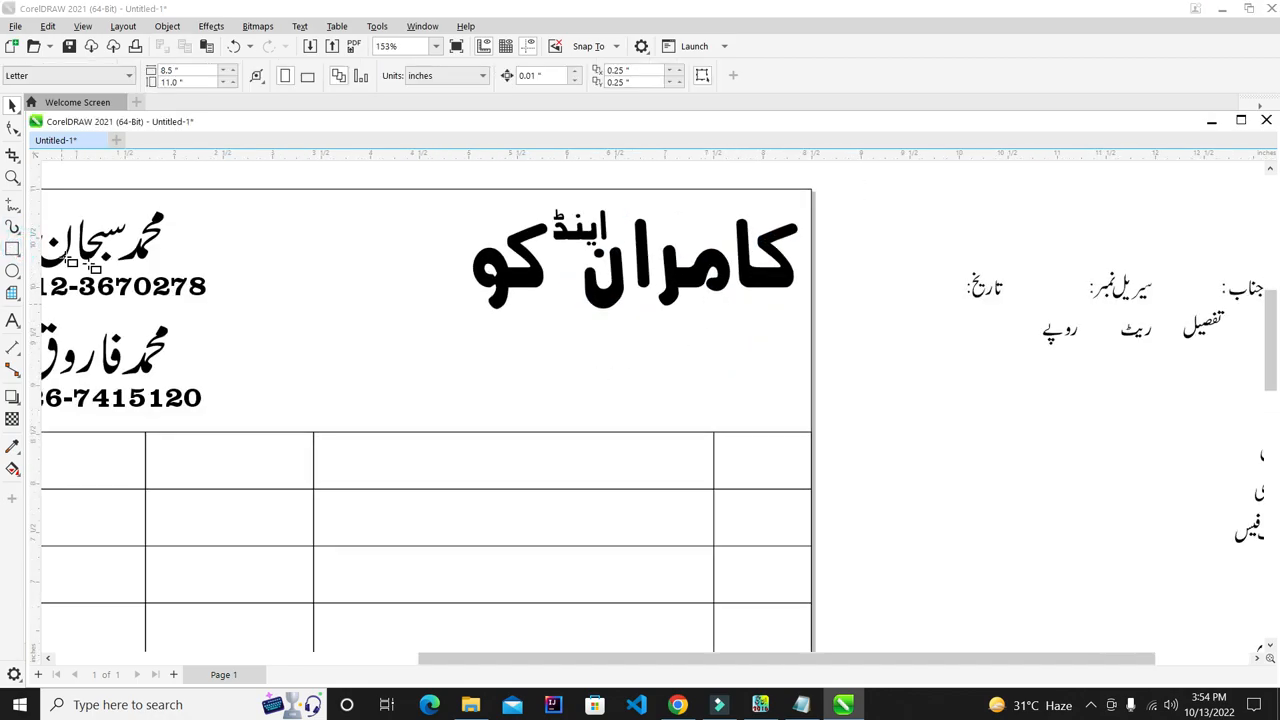
# - Draw a rectangle under the shop title and round its corners with the Shape tool
pyautogui.moveTo(795, 320); pyautogui.dragTo(456, 398)
pyautogui.click(12, 128)
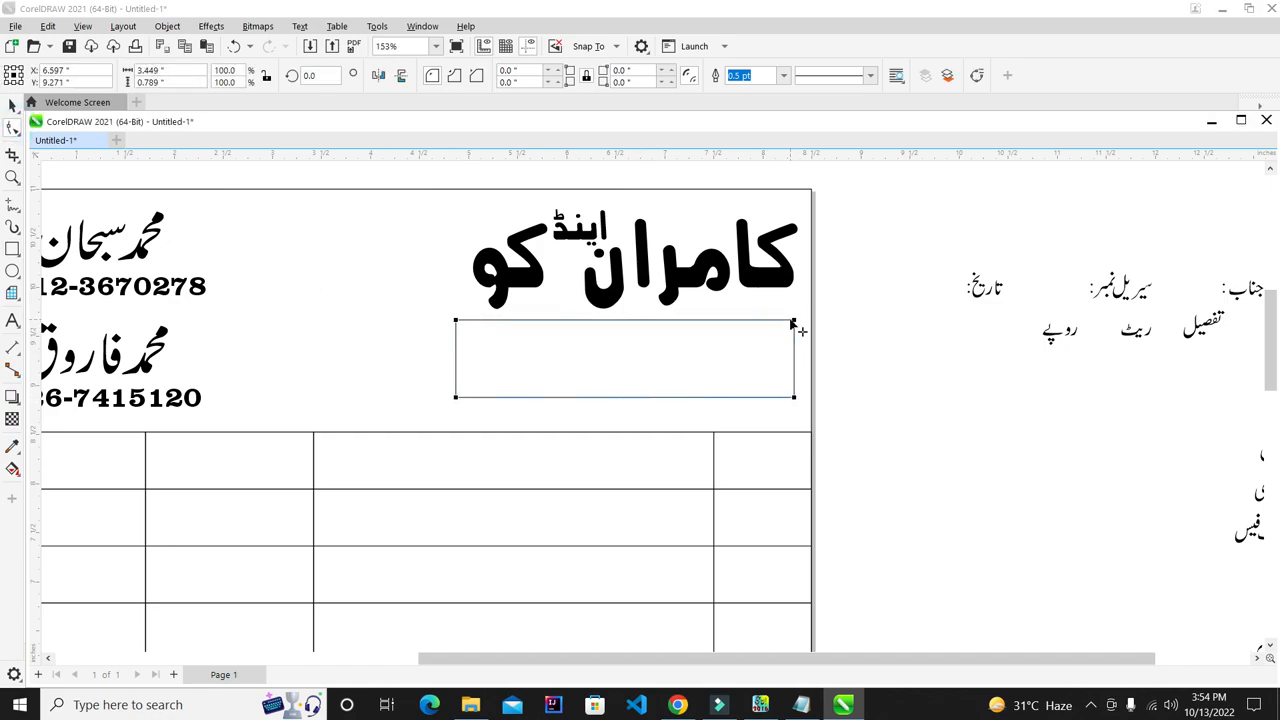
pyautogui.moveTo(792, 320); pyautogui.dragTo(793, 338)
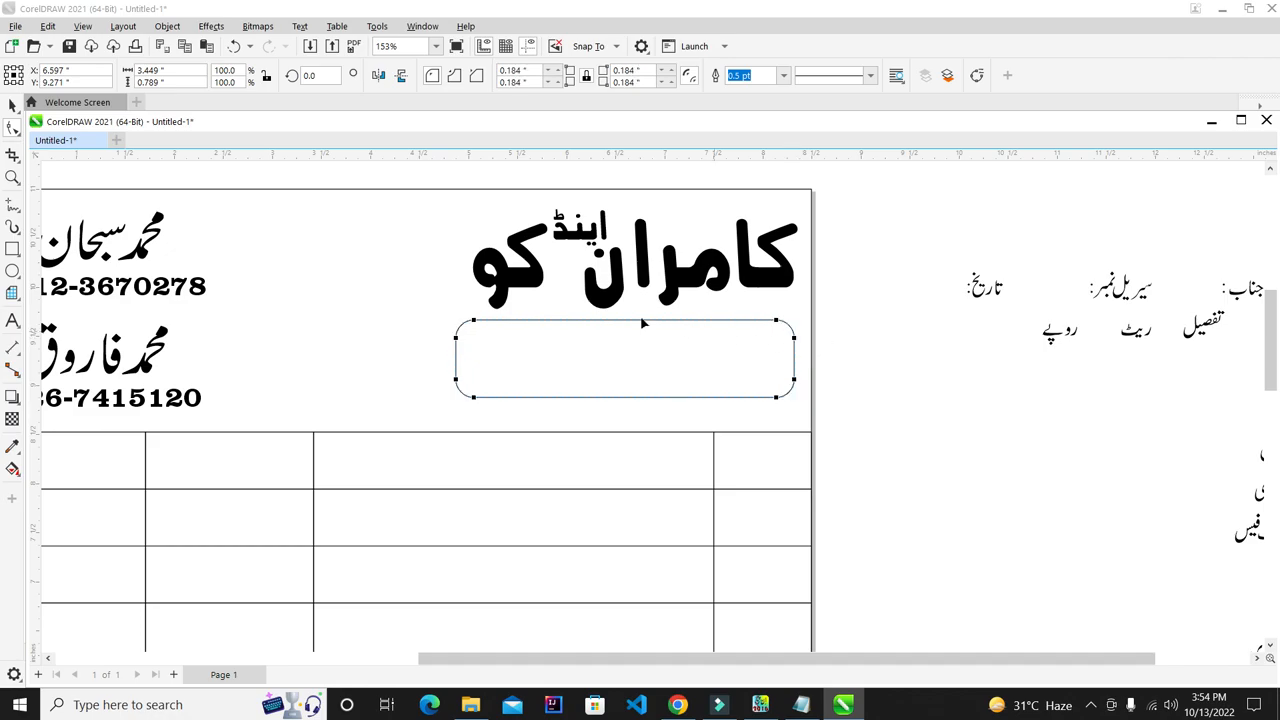
pyautogui.click(13, 106)
pyautogui.scroll(-3, 322, 271)
pyautogui.scroll(4, 380, 223)
pyautogui.click(771, 430)
pyautogui.scroll(-1, 670, 455)
pyautogui.click(832, 348)
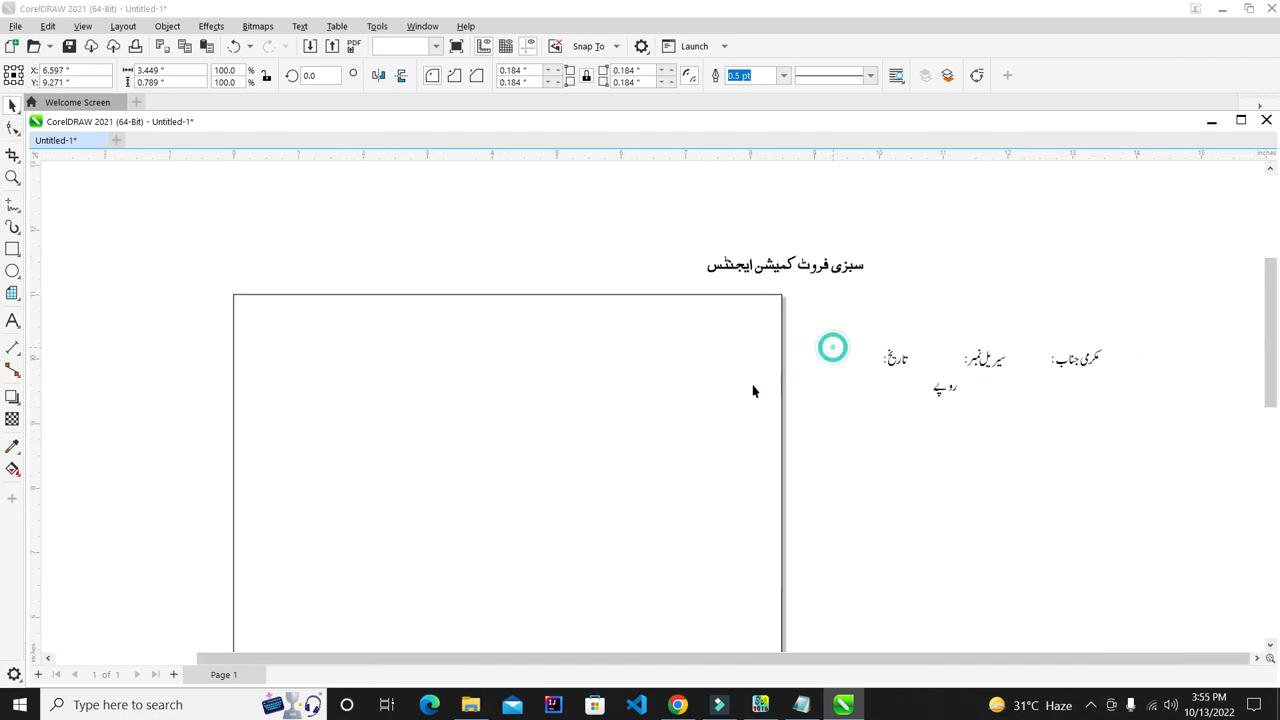
# - Fill the rounded box solid black
pyautogui.moveTo(1177, 126); pyautogui.dragTo(1132, 109)
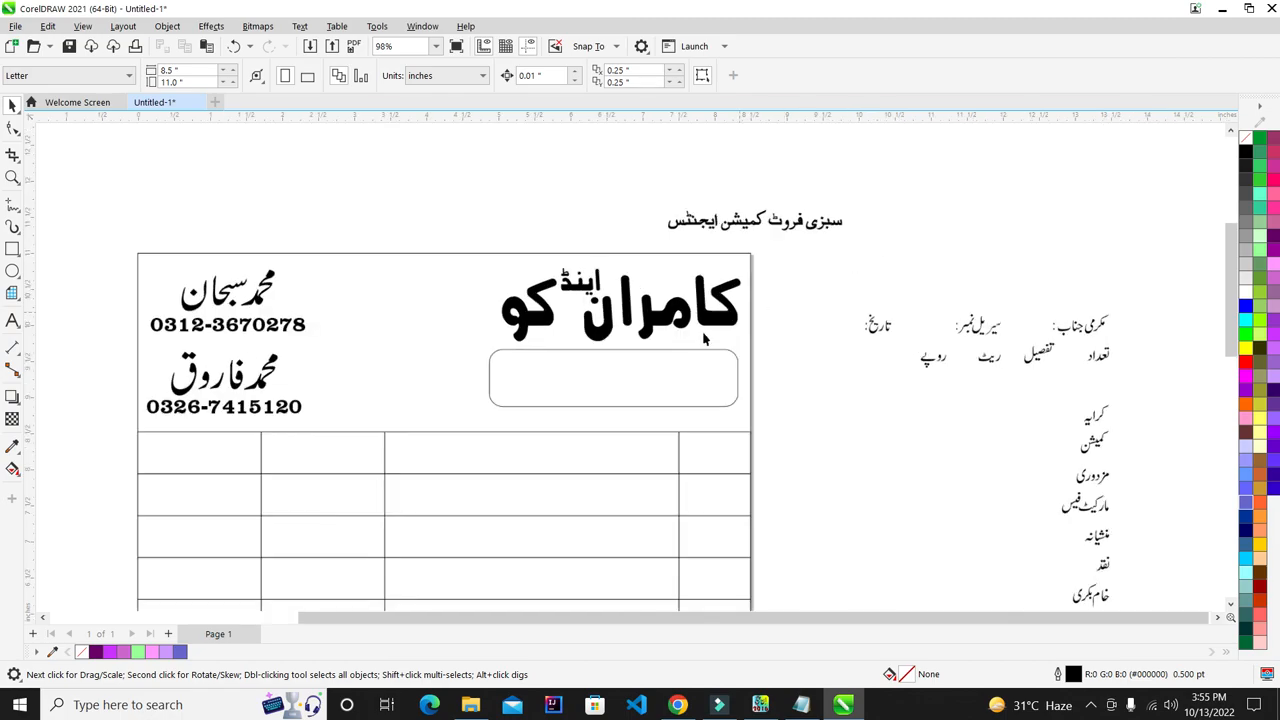
pyautogui.click(671, 366)
pyautogui.scroll(3, 597, 403)
pyautogui.scroll(1, 651, 368)
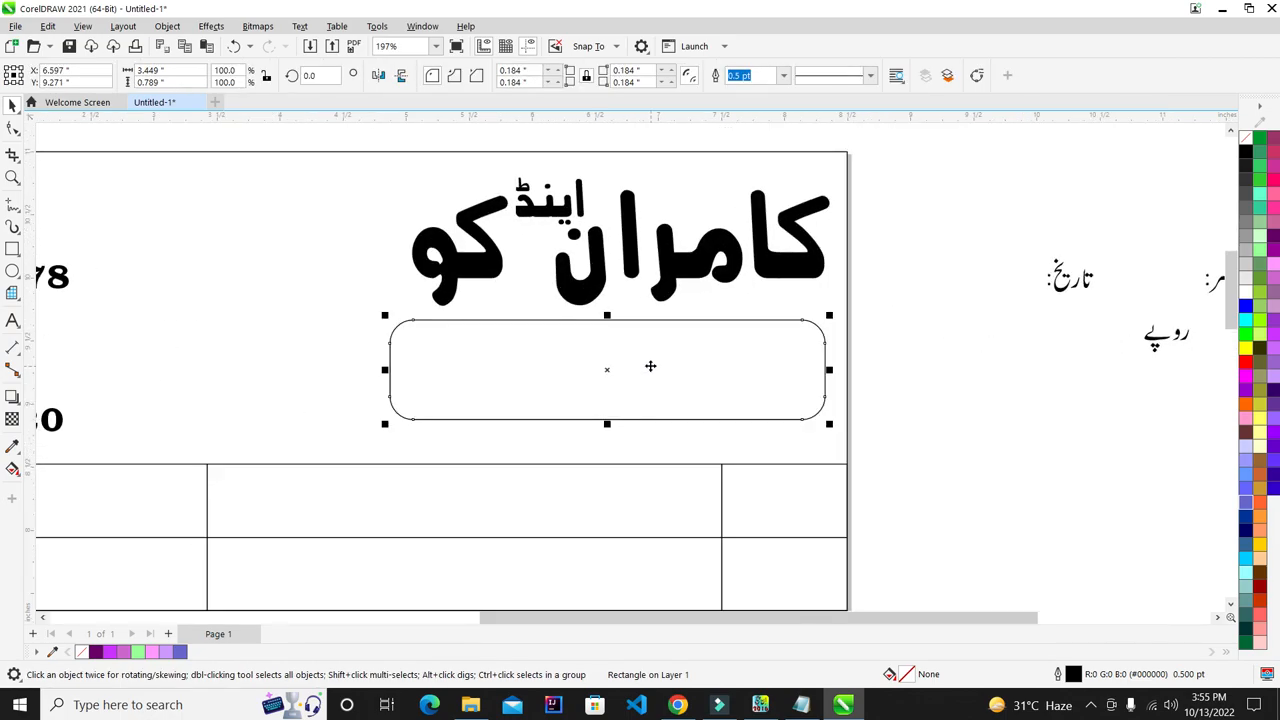
pyautogui.click(1247, 157)
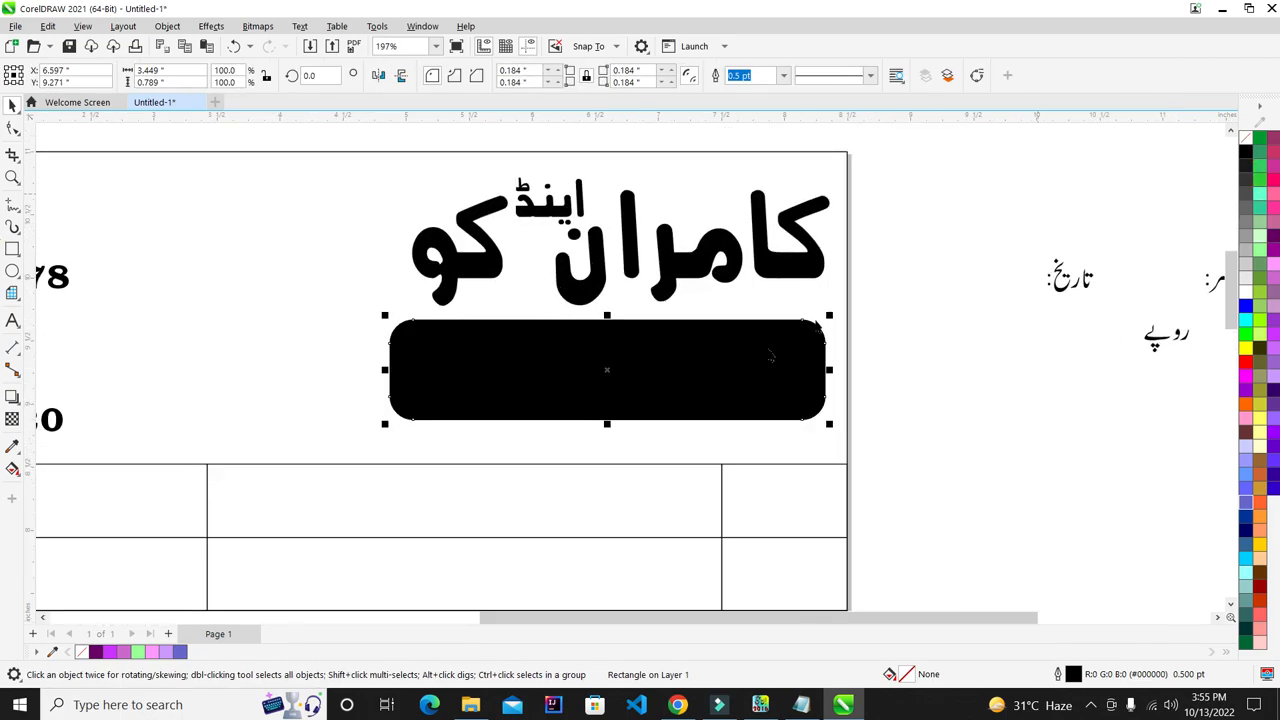
pyautogui.press('Escape')
# - Move the Urdu commission-agents heading into the black box
pyautogui.scroll(-3, 790, 358)
pyautogui.scroll(2, 815, 235)
pyautogui.click(825, 218)
pyautogui.moveTo(830, 228); pyautogui.dragTo(654, 427)
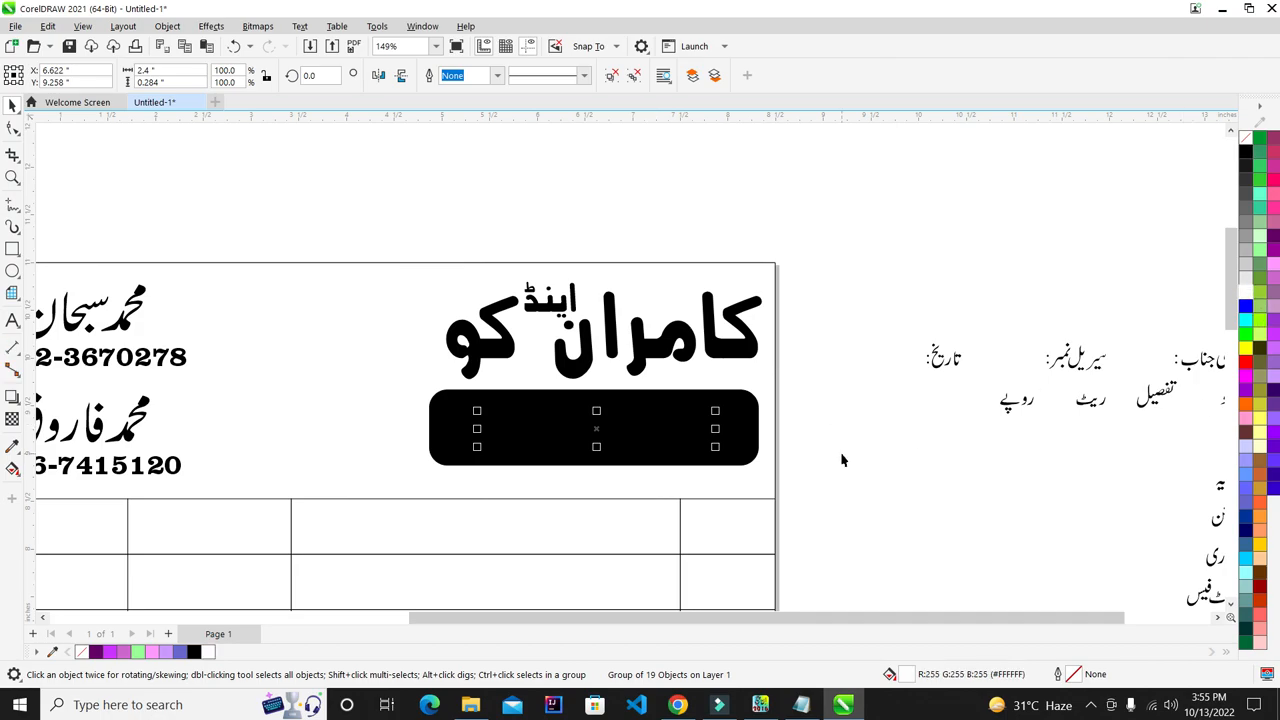
# - Enlarge the heading inside the black box and make the box slightly shorter
pyautogui.scroll(2, 672, 432)
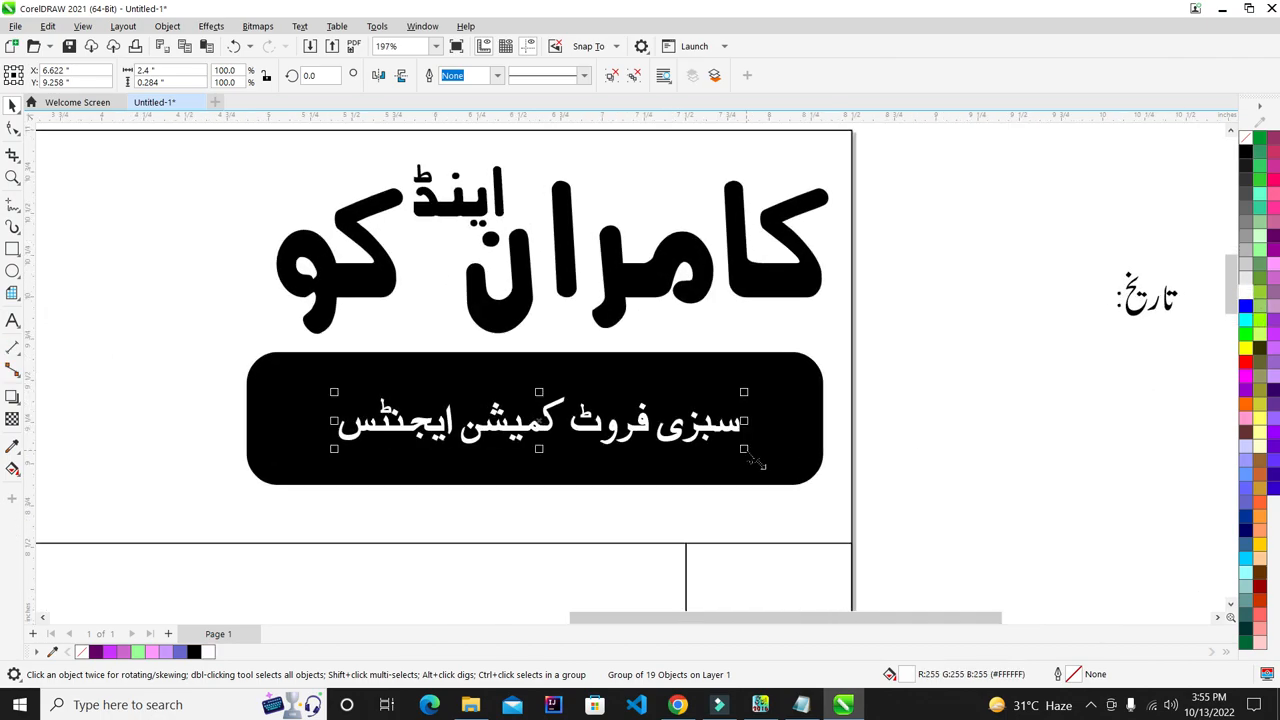
pyautogui.moveTo(755, 465)
pyautogui.mouseDown()
pyautogui.moveTo(803, 494)
pyautogui.moveTo(776, 478)
pyautogui.mouseUp()
pyautogui.click(772, 472)
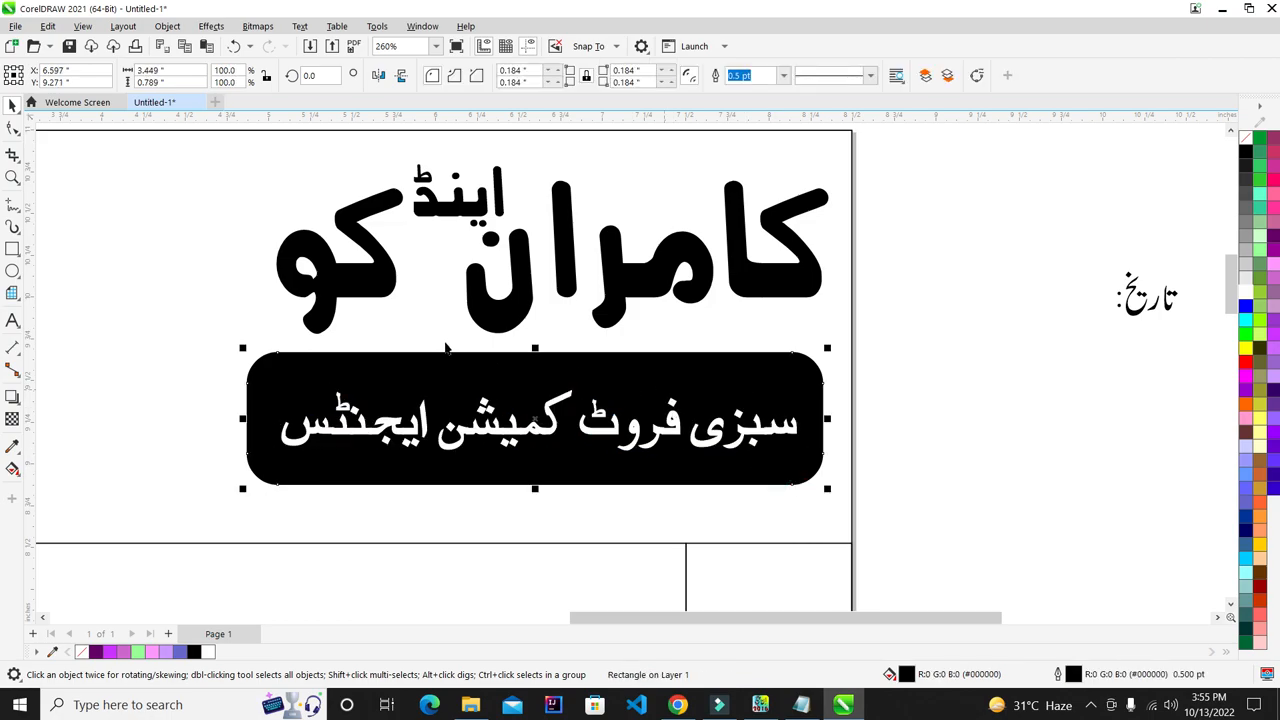
pyautogui.moveTo(533, 352); pyautogui.dragTo(538, 366)
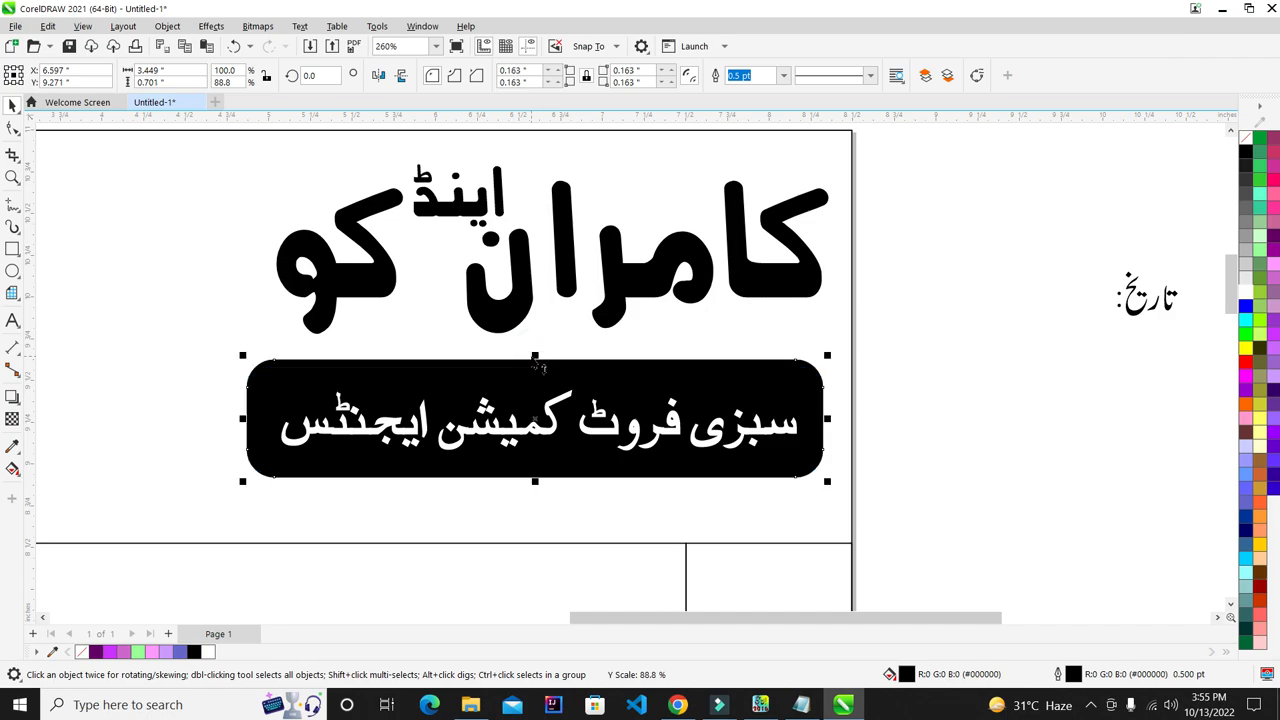
pyautogui.moveTo(954, 317); pyautogui.dragTo(195, 520)
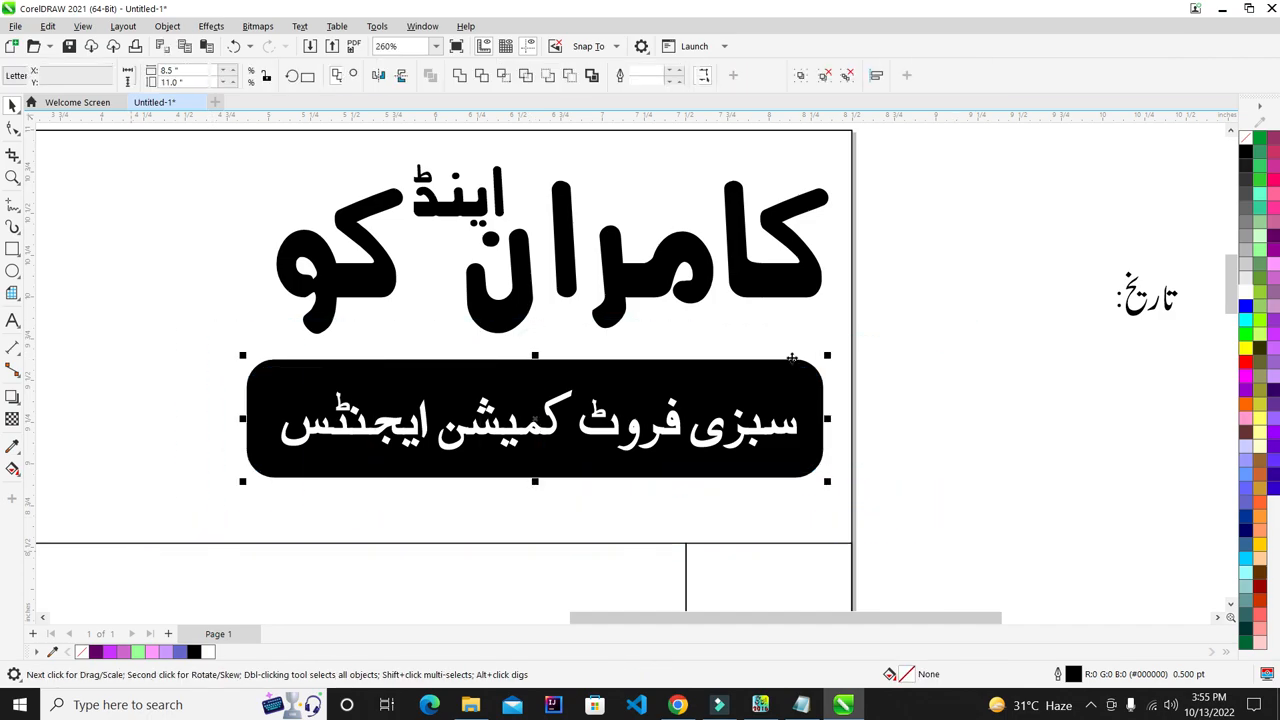
pyautogui.click(882, 337)
pyautogui.scroll(-3, 894, 334)
pyautogui.scroll(2, 892, 308)
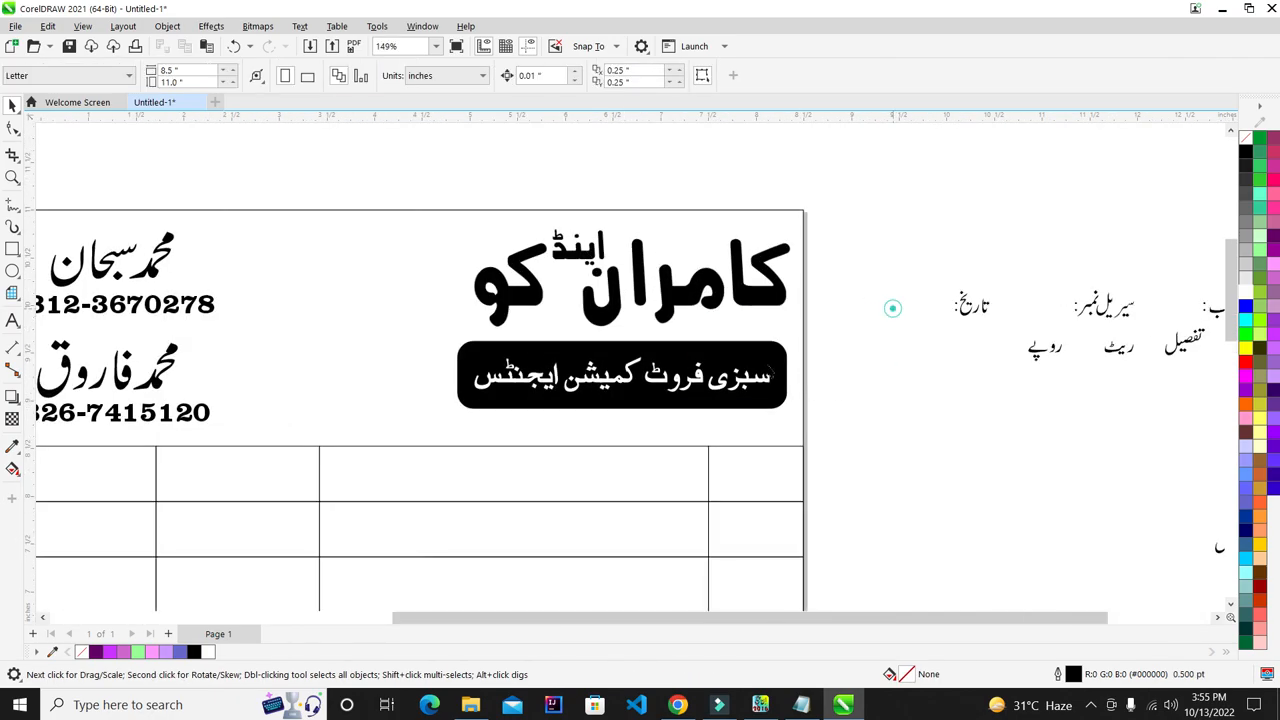
pyautogui.moveTo(374, 464); pyautogui.dragTo(386, 465)
pyautogui.click(787, 269)
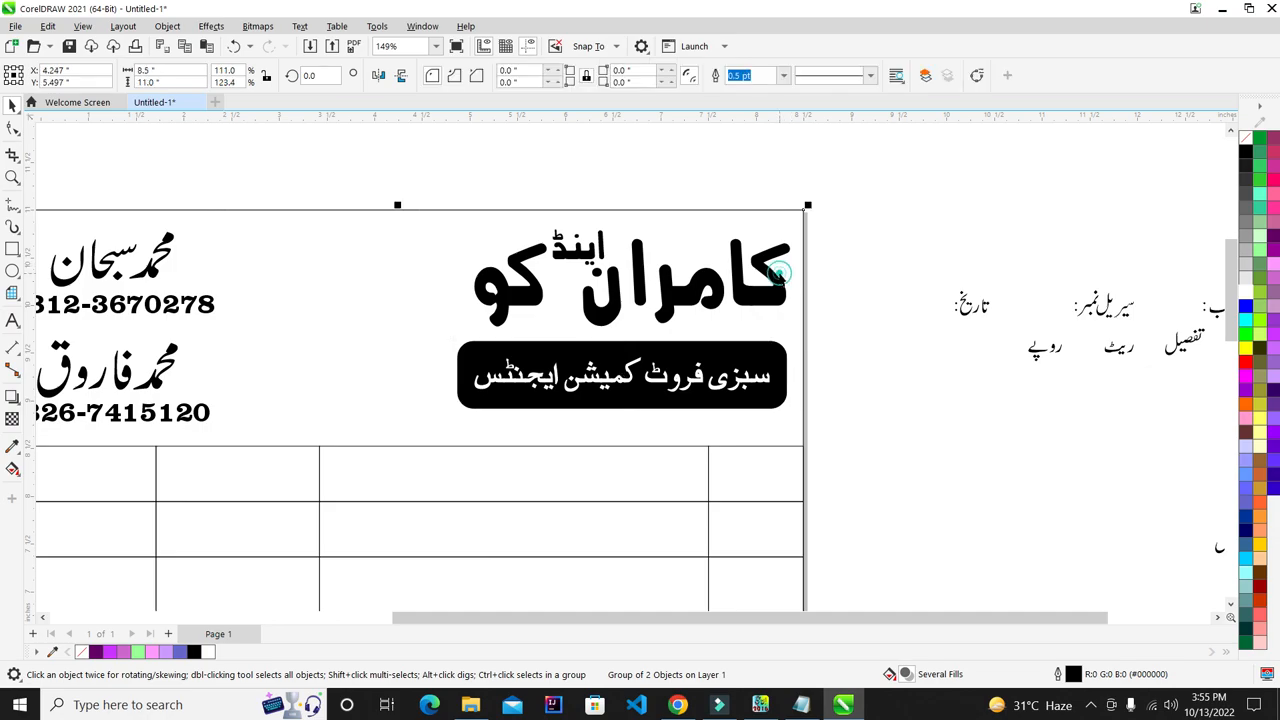
# - Enlarge the shop title and centre the black banner beneath it
pyautogui.click(480, 230)
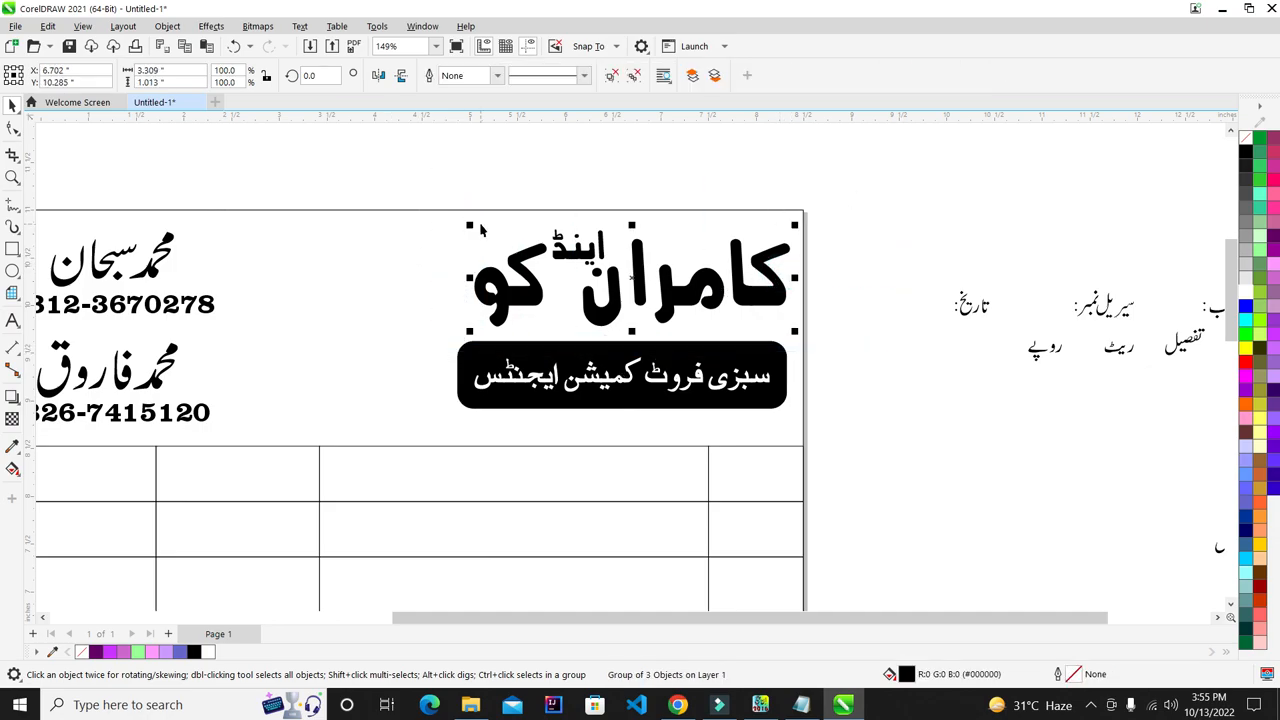
pyautogui.moveTo(469, 228); pyautogui.dragTo(412, 208)
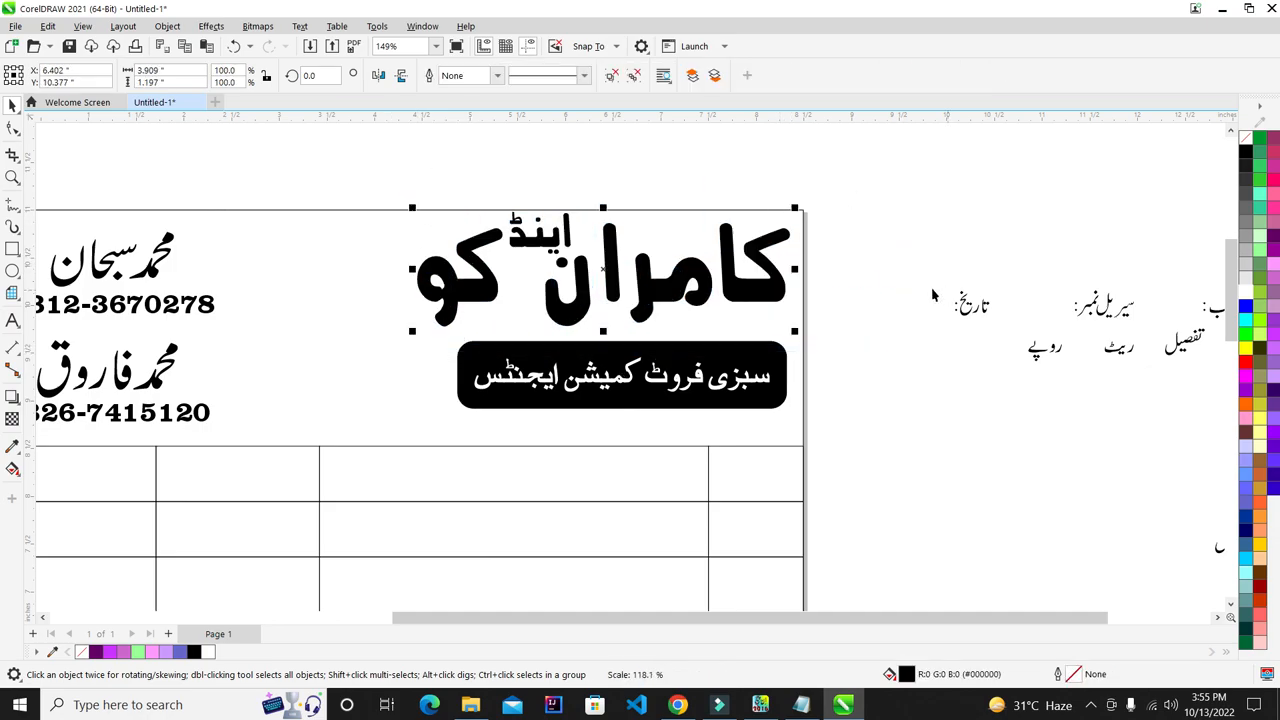
pyautogui.click(878, 270)
pyautogui.click(714, 368)
pyautogui.keyDown('shift'); pyautogui.click(737, 290); pyautogui.keyUp('shift')
pyautogui.press('c')
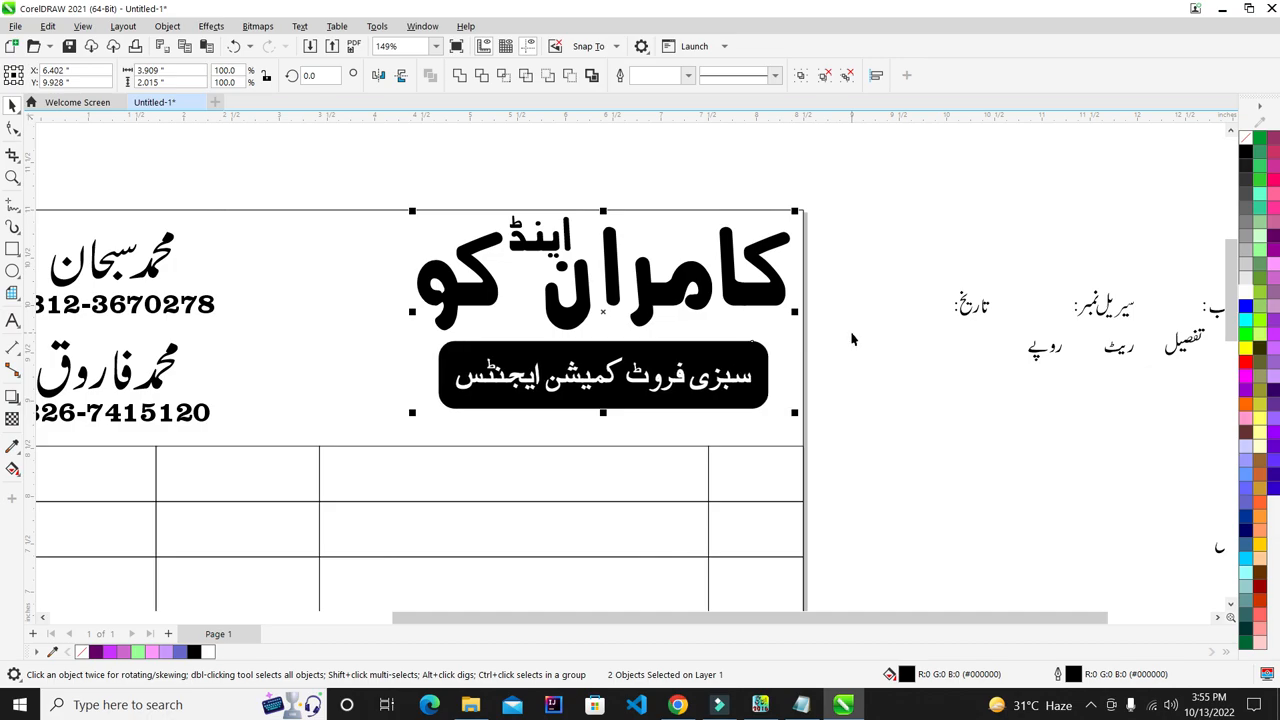
# - Inspect the centred banner and shop title in the header
pyautogui.click(852, 335)
pyautogui.scroll(-2, 728, 310)
pyautogui.scroll(2, 708, 273)
pyautogui.click(708, 272)
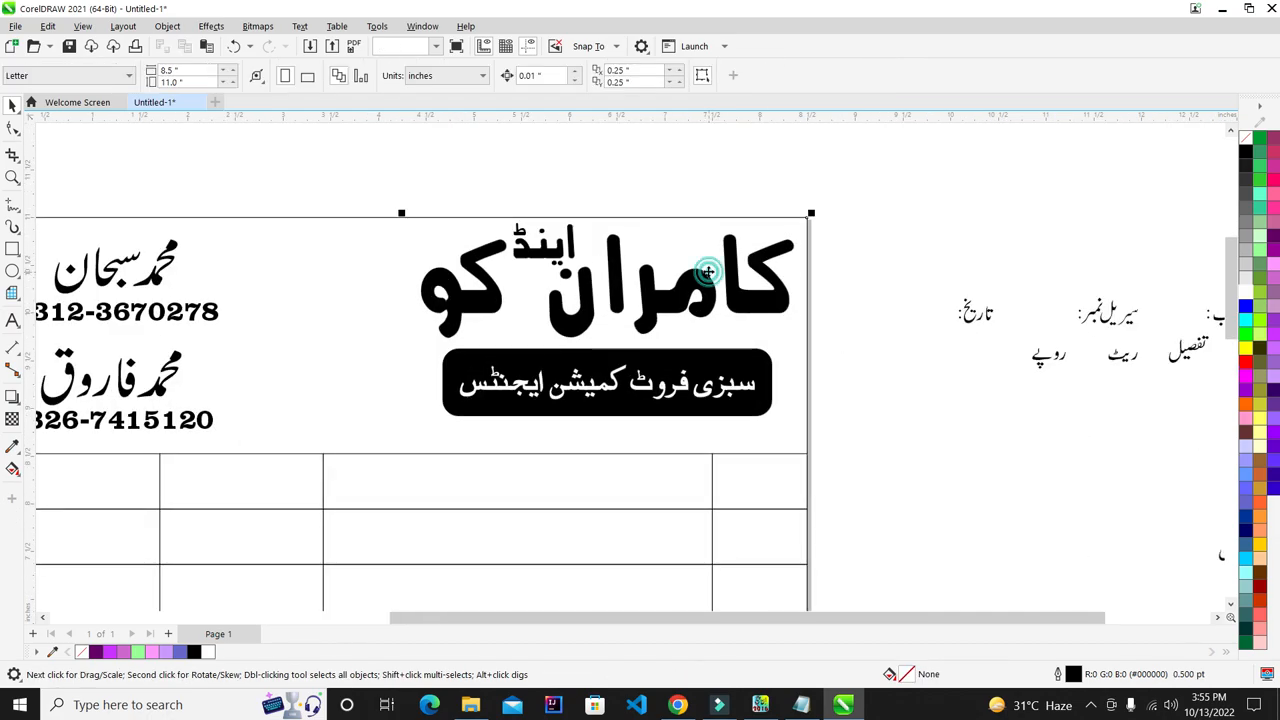
pyautogui.click(728, 295)
pyautogui.click(863, 277)
pyautogui.scroll(-3, 592, 260)
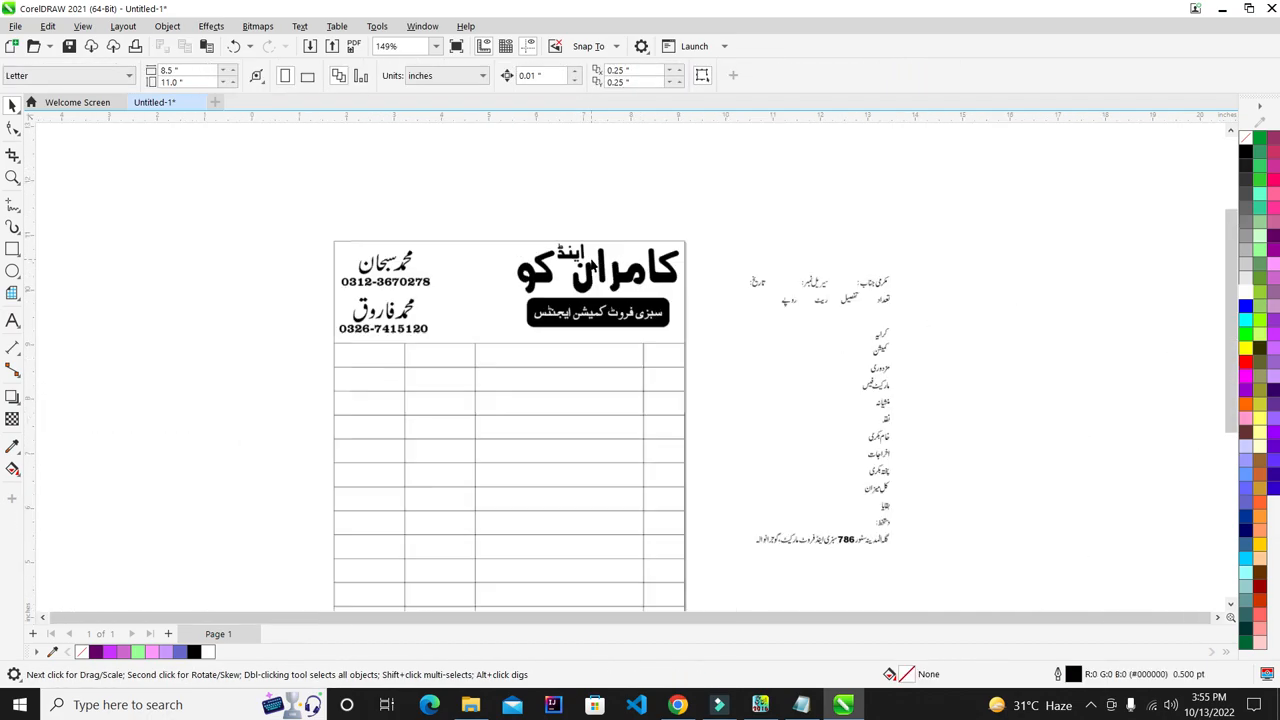
pyautogui.scroll(1, 637, 322)
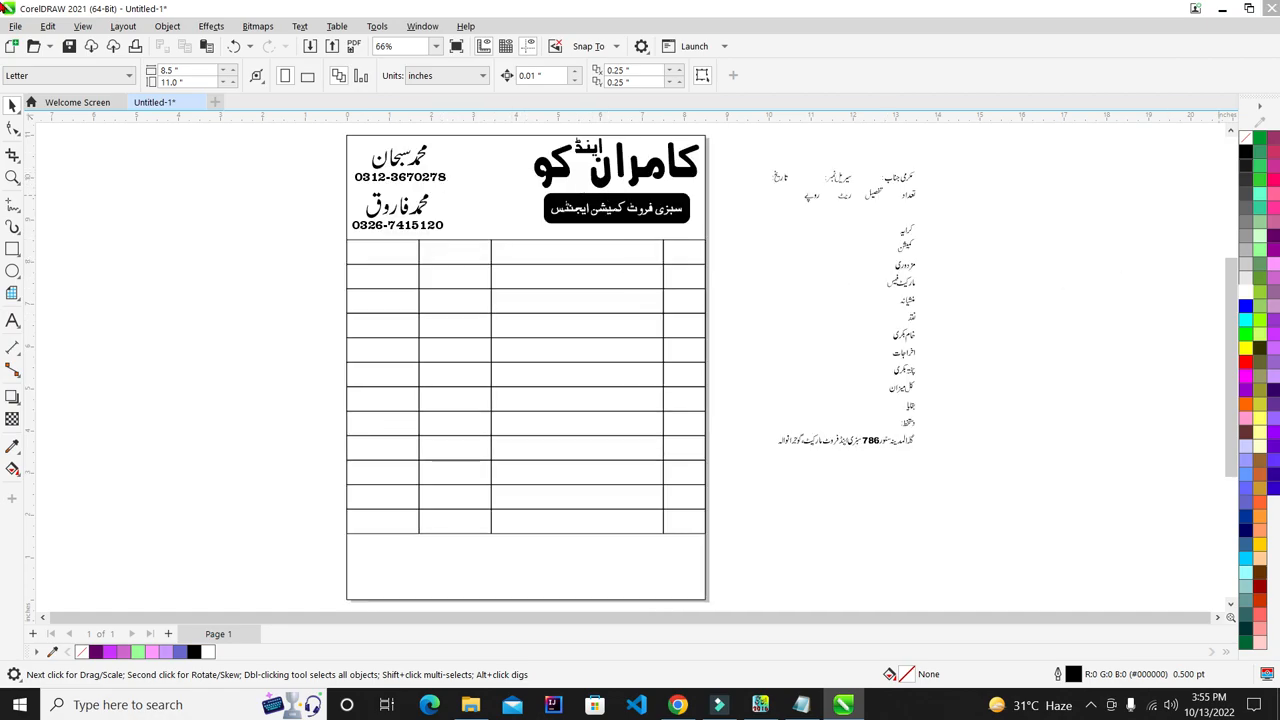
pyautogui.scroll(-2, 440, 130)
pyautogui.scroll(6, 443, 220)
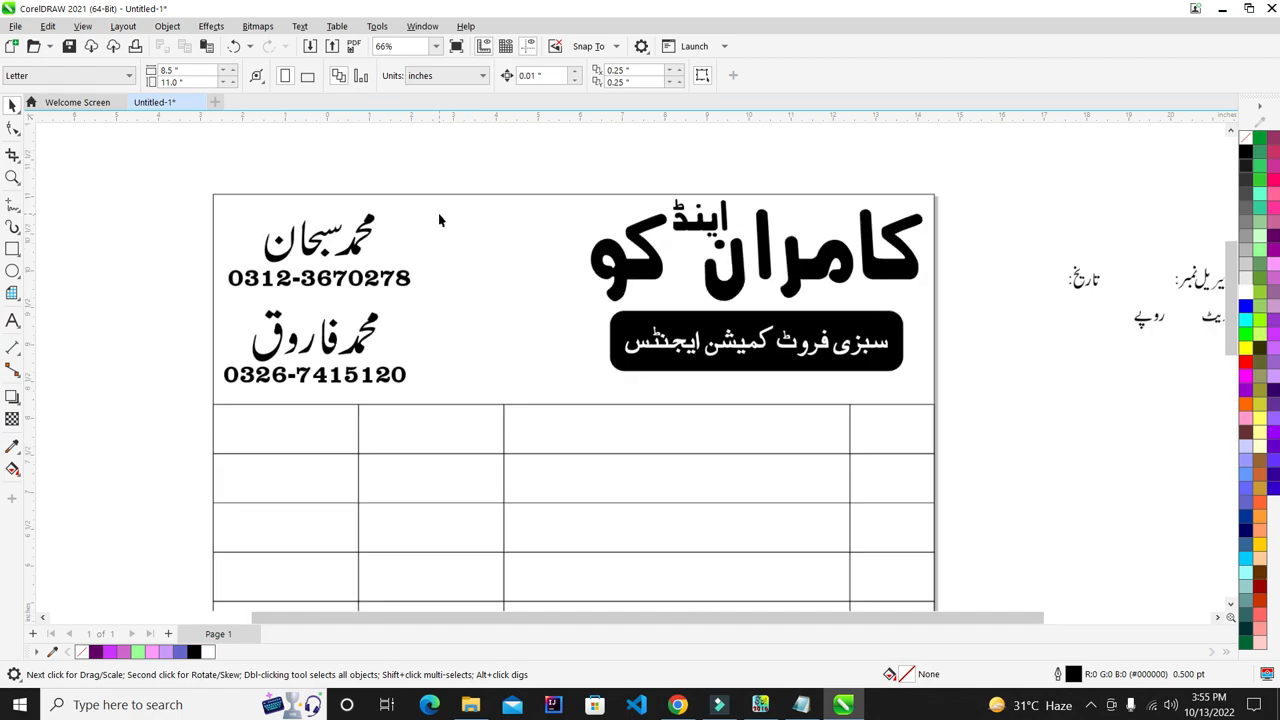
pyautogui.click(10, 252)
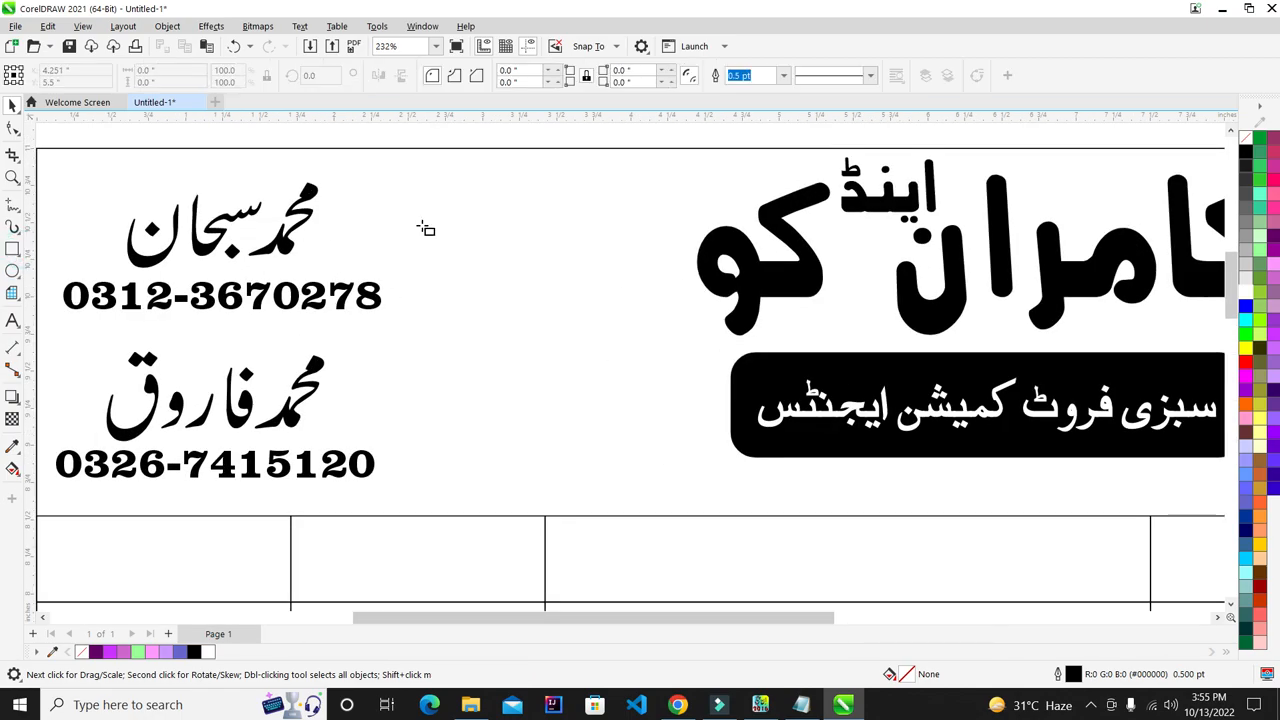
# - Draw an empty oval in the gap between the names-and-numbers block and the shop title
pyautogui.click(11, 271)
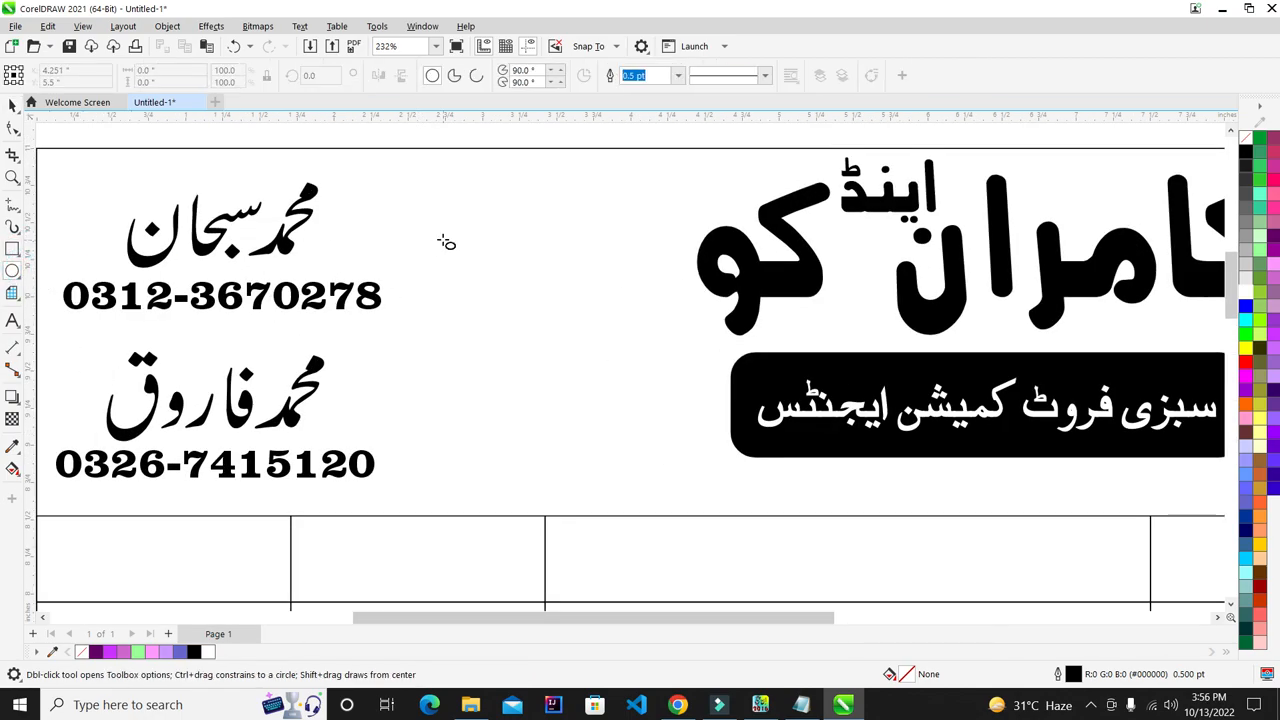
pyautogui.moveTo(419, 247)
pyautogui.mouseDown()
pyautogui.moveTo(509, 286)
pyautogui.moveTo(517, 337)
pyautogui.moveTo(563, 326)
pyautogui.moveTo(583, 346)
pyautogui.mouseUp()
pyautogui.press('space')
pyautogui.moveTo(414, 243); pyautogui.dragTo(529, 375)
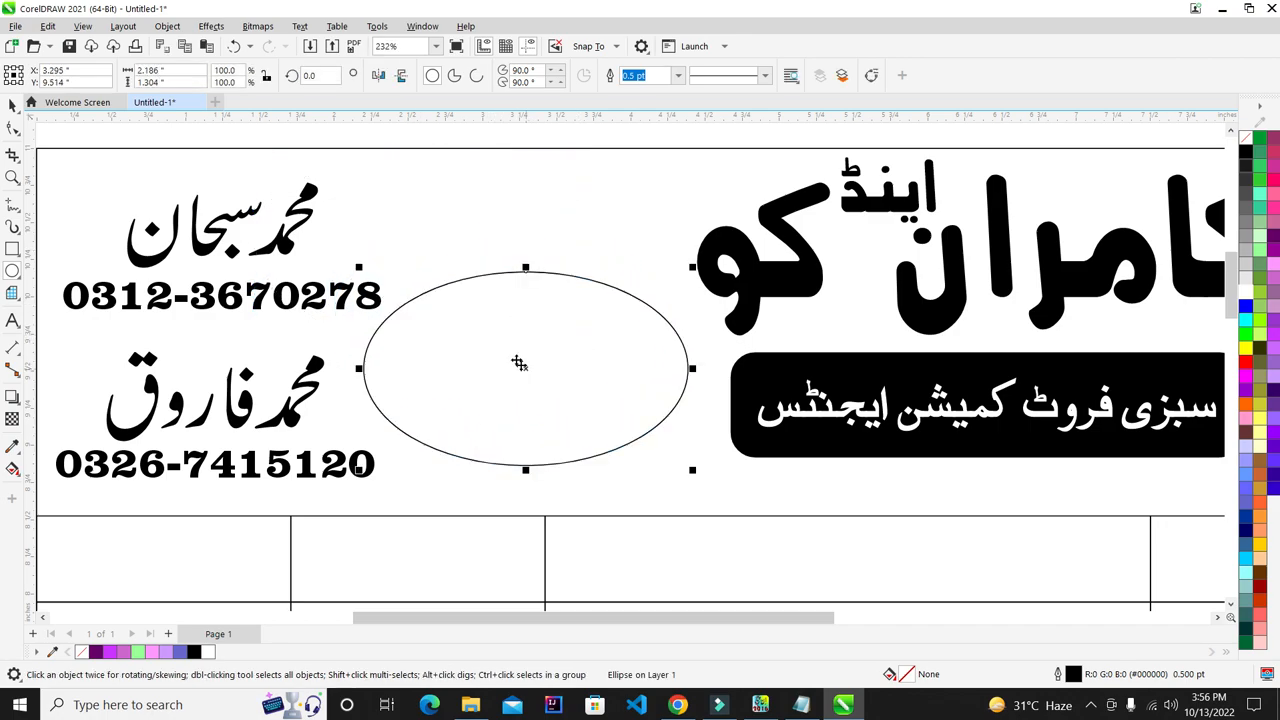
pyautogui.scroll(-3, 480, 268)
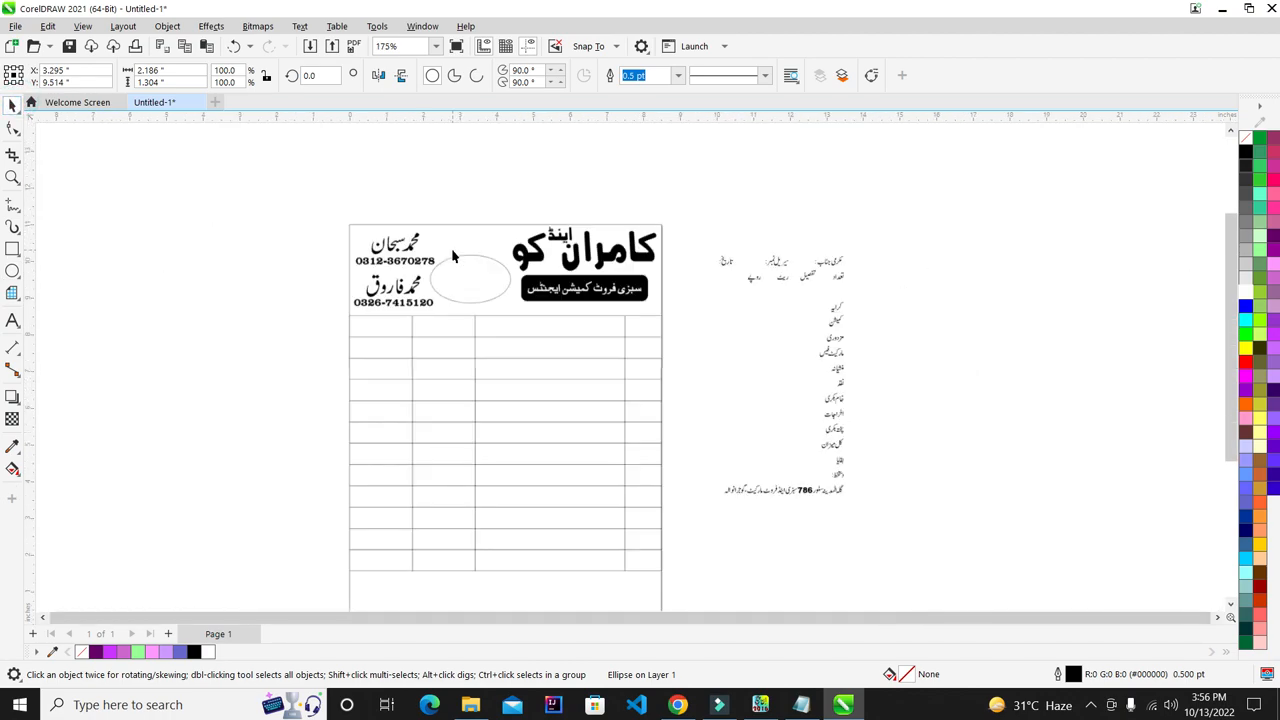
pyautogui.scroll(1, 480, 268)
pyautogui.scroll(2, 480, 268)
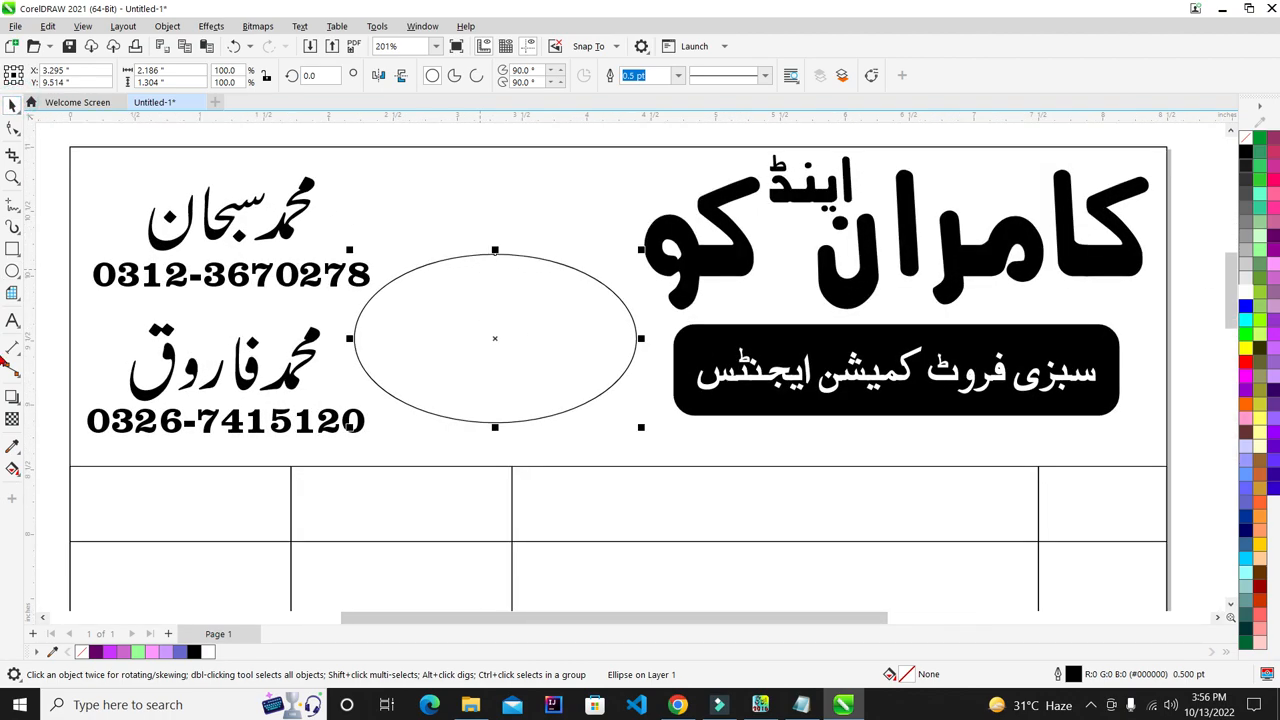
pyautogui.scroll(-3, 590, 295)
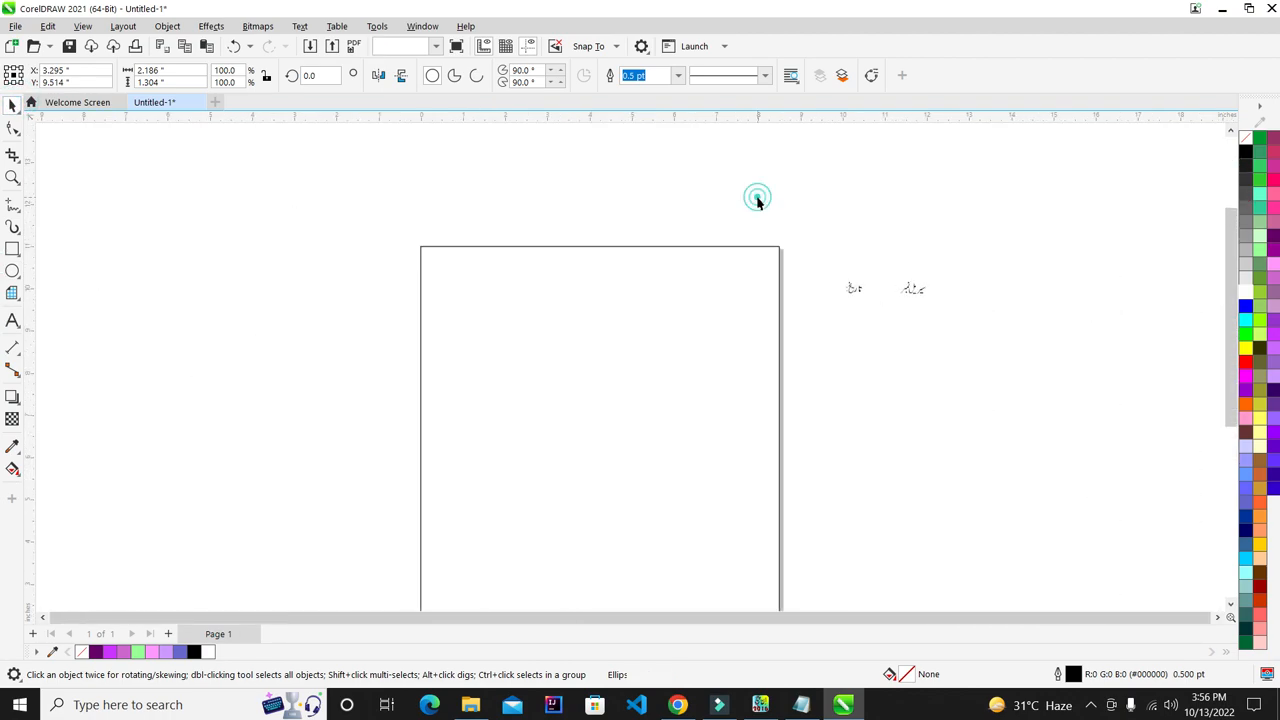
# - Refresh the desktop and drag the vegetables picture file into the CorelDRAW document
pyautogui.click(757, 197)
pyautogui.click(1226, 8)
pyautogui.click(1163, 8)
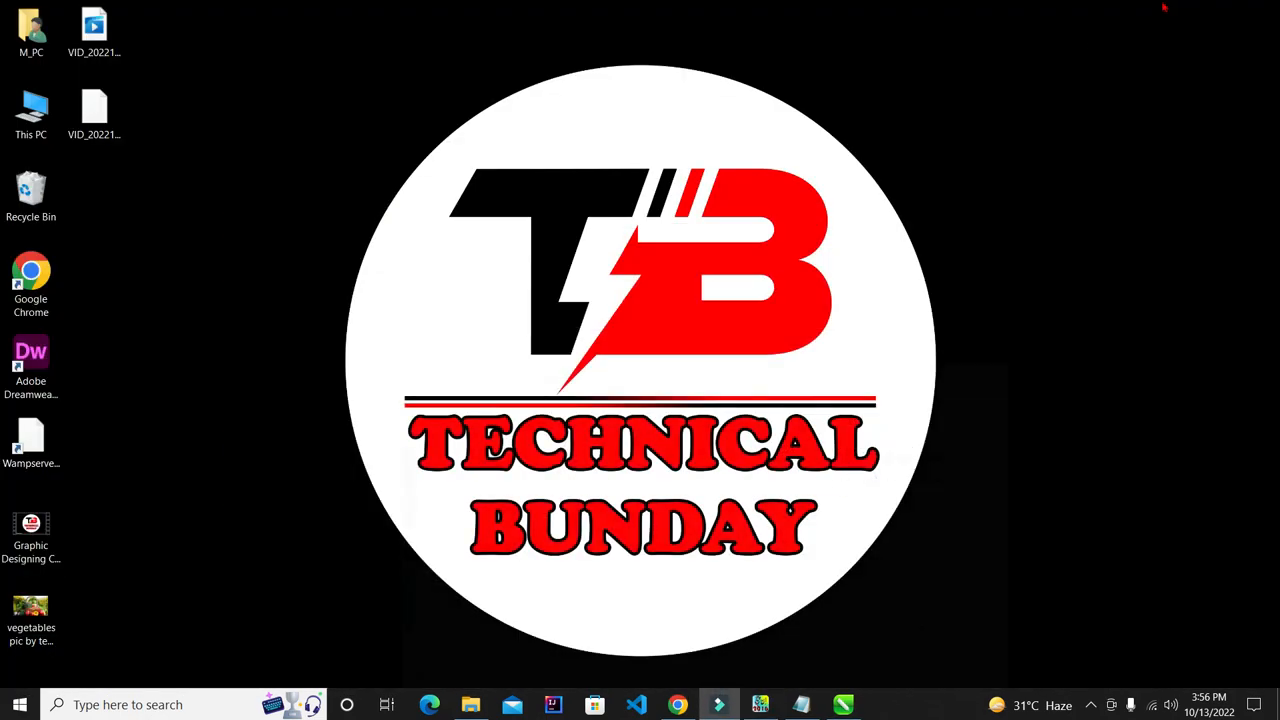
pyautogui.rightClick(557, 235)
pyautogui.click(594, 279)
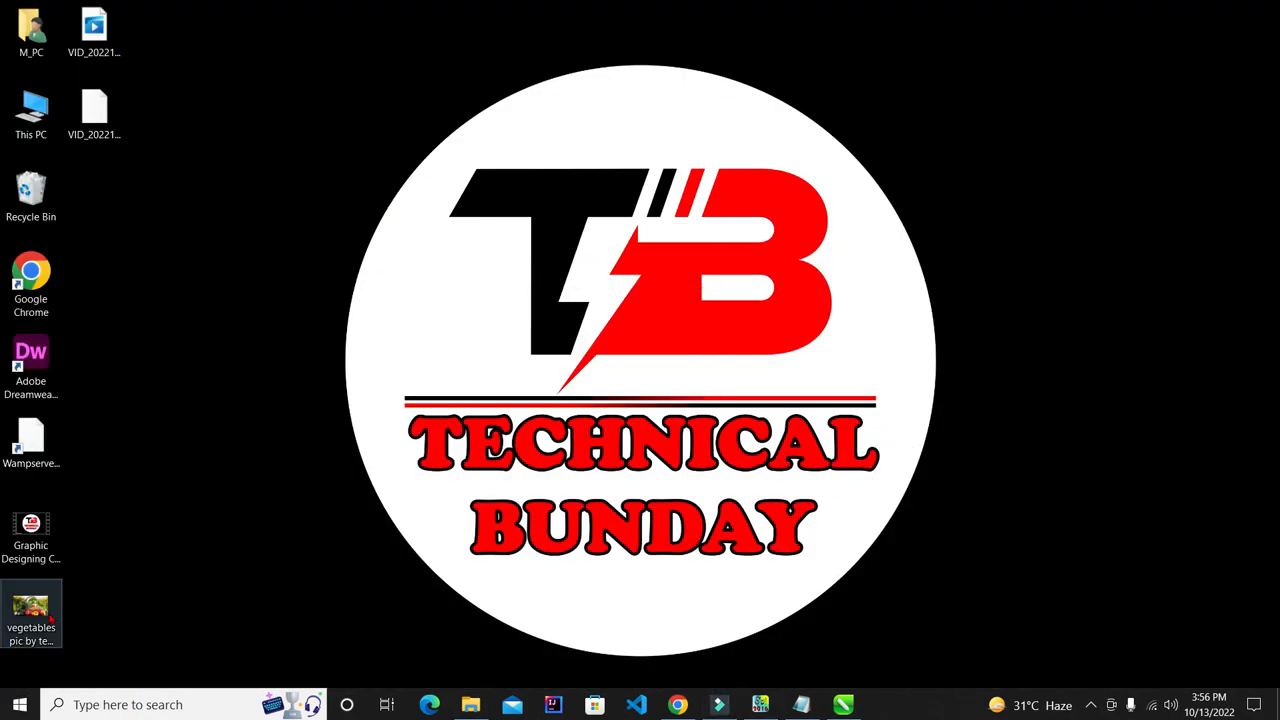
pyautogui.click(30, 612)
pyautogui.moveTo(30, 612); pyautogui.dragTo(230, 336)
# - PowerClip the vegetables picture into the oval, shrinking it to about 66% over the oval
pyautogui.scroll(8, 565, 287)
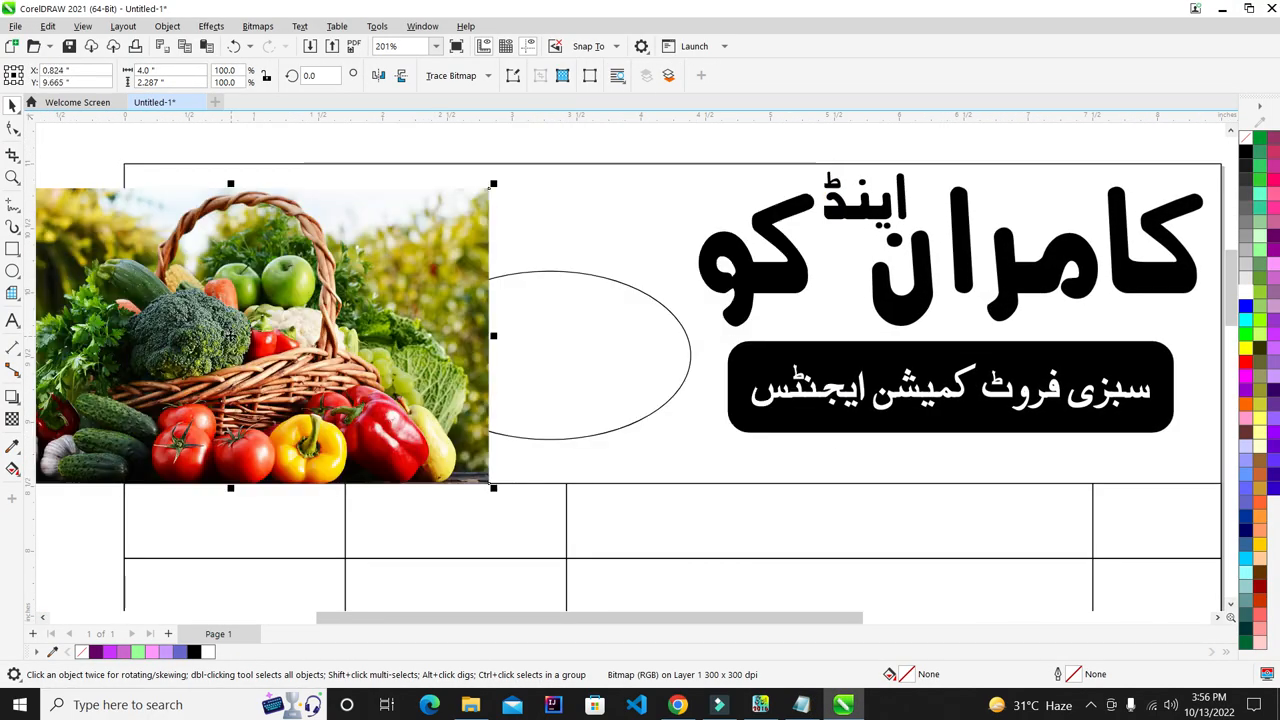
pyautogui.rightClick(259, 302)
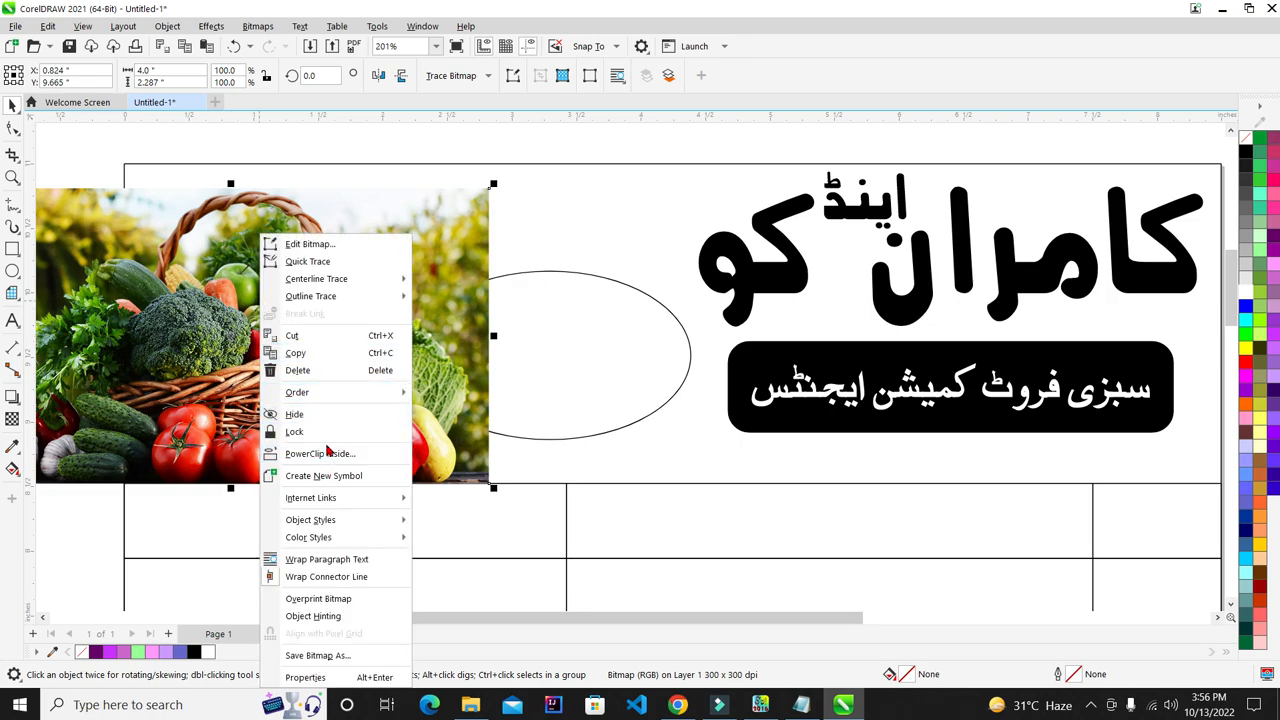
pyautogui.click(327, 452)
pyautogui.click(620, 351)
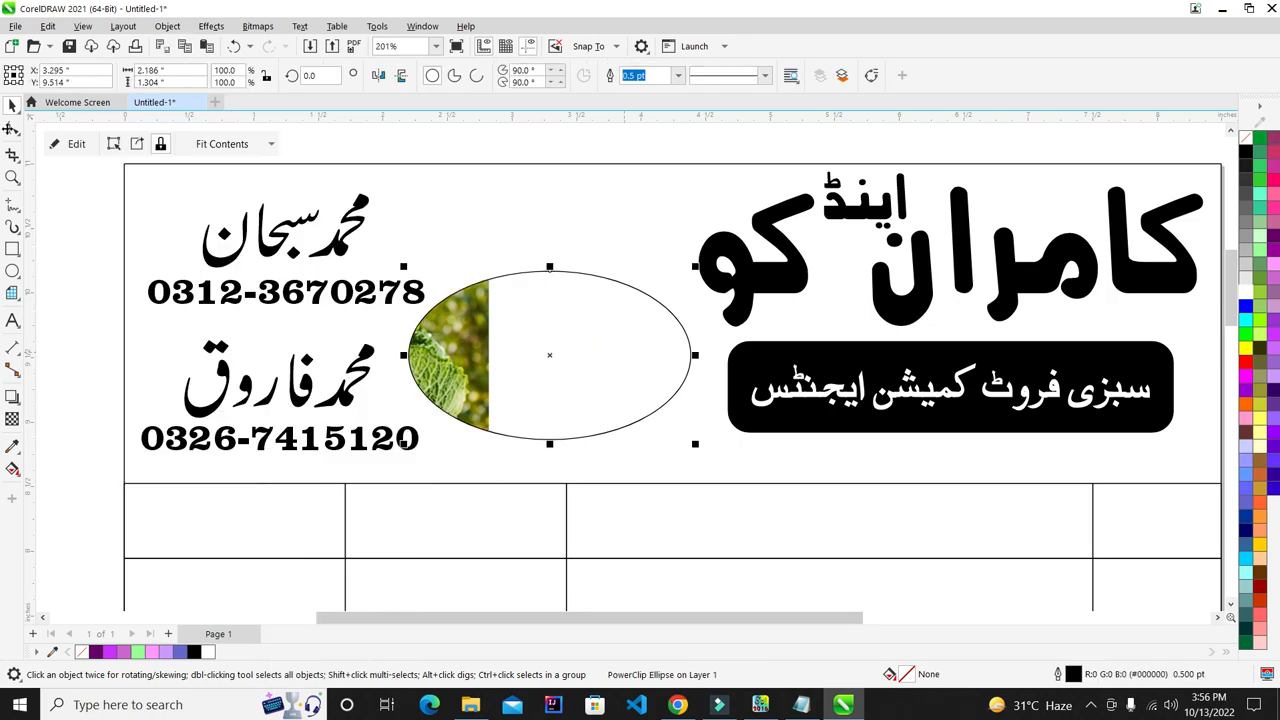
pyautogui.click(76, 145)
pyautogui.moveTo(298, 296); pyautogui.dragTo(542, 318)
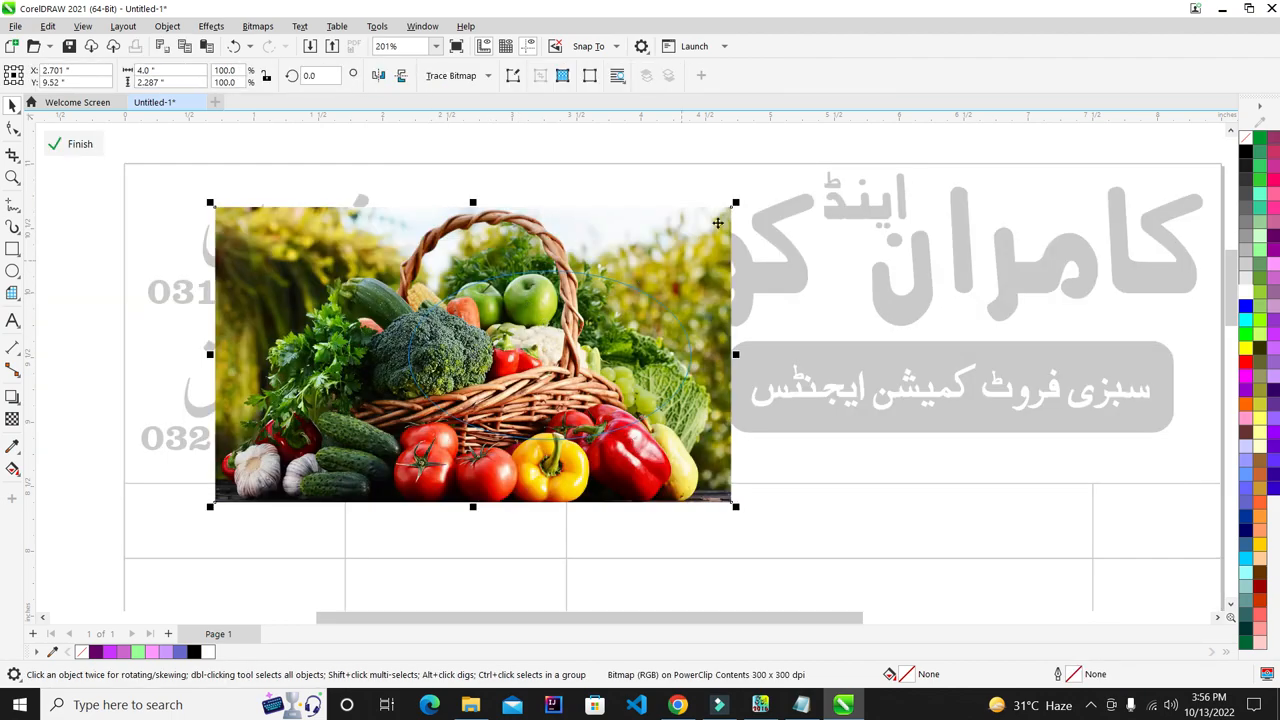
pyautogui.moveTo(738, 202); pyautogui.dragTo(706, 234)
pyautogui.moveTo(535, 290); pyautogui.dragTo(593, 289)
pyautogui.scroll(2, 593, 289)
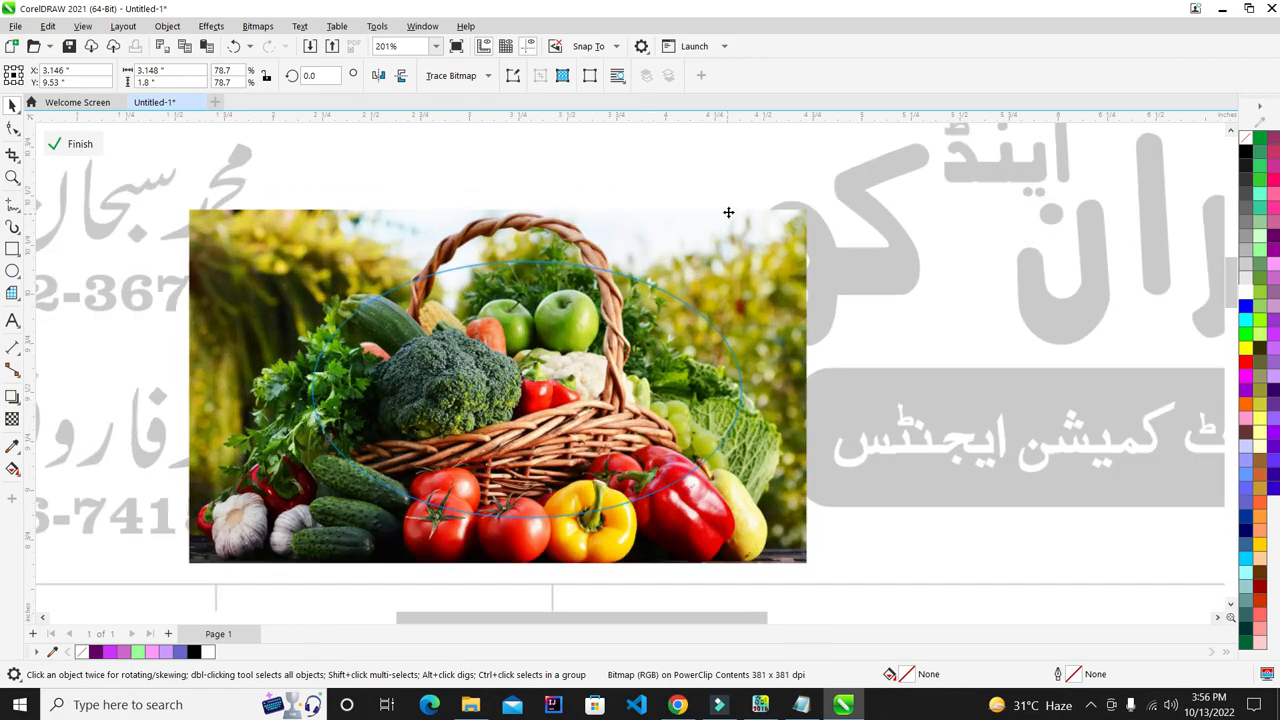
pyautogui.moveTo(807, 211); pyautogui.dragTo(781, 237)
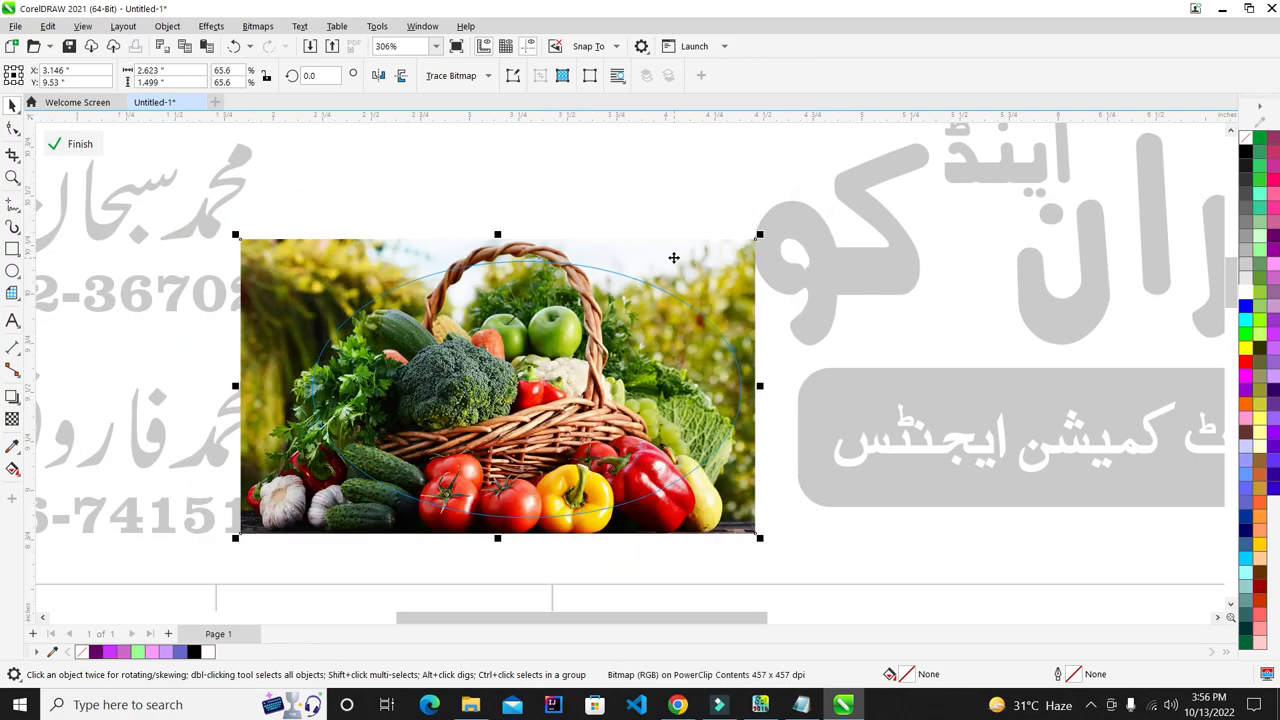
pyautogui.click(78, 143)
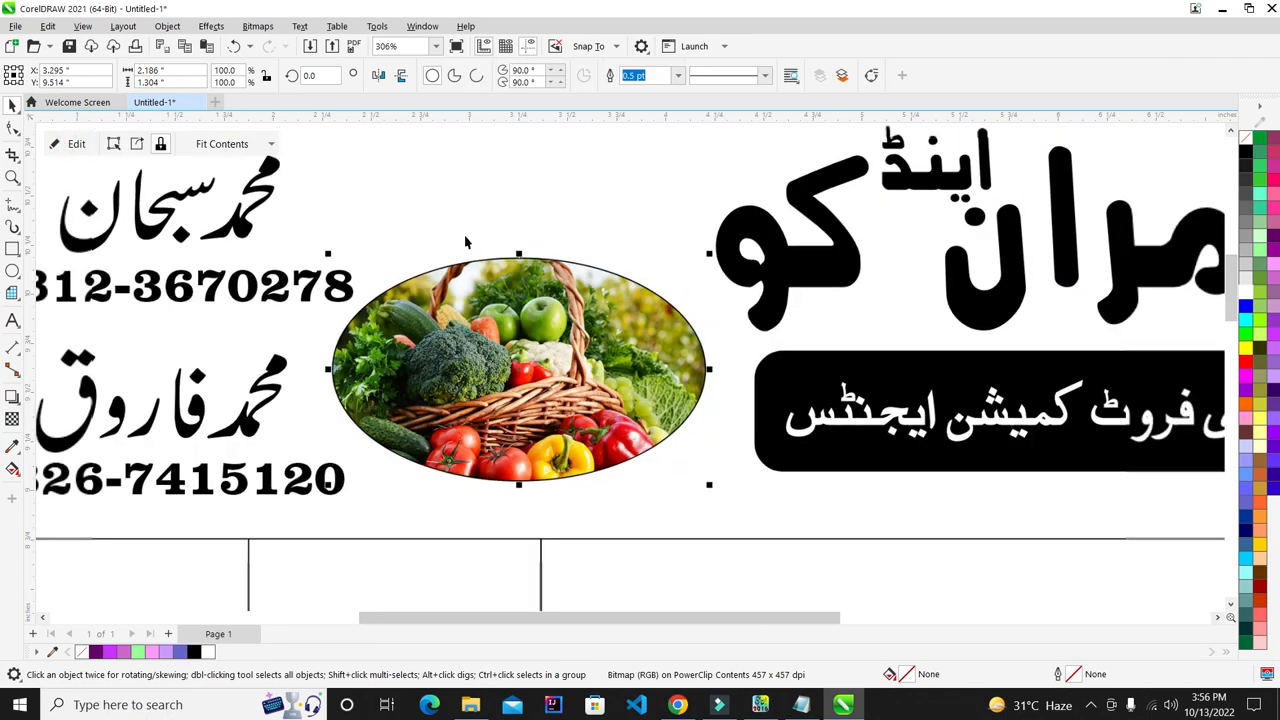
pyautogui.scroll(-2, 533, 231)
pyautogui.scroll(2, 489, 291)
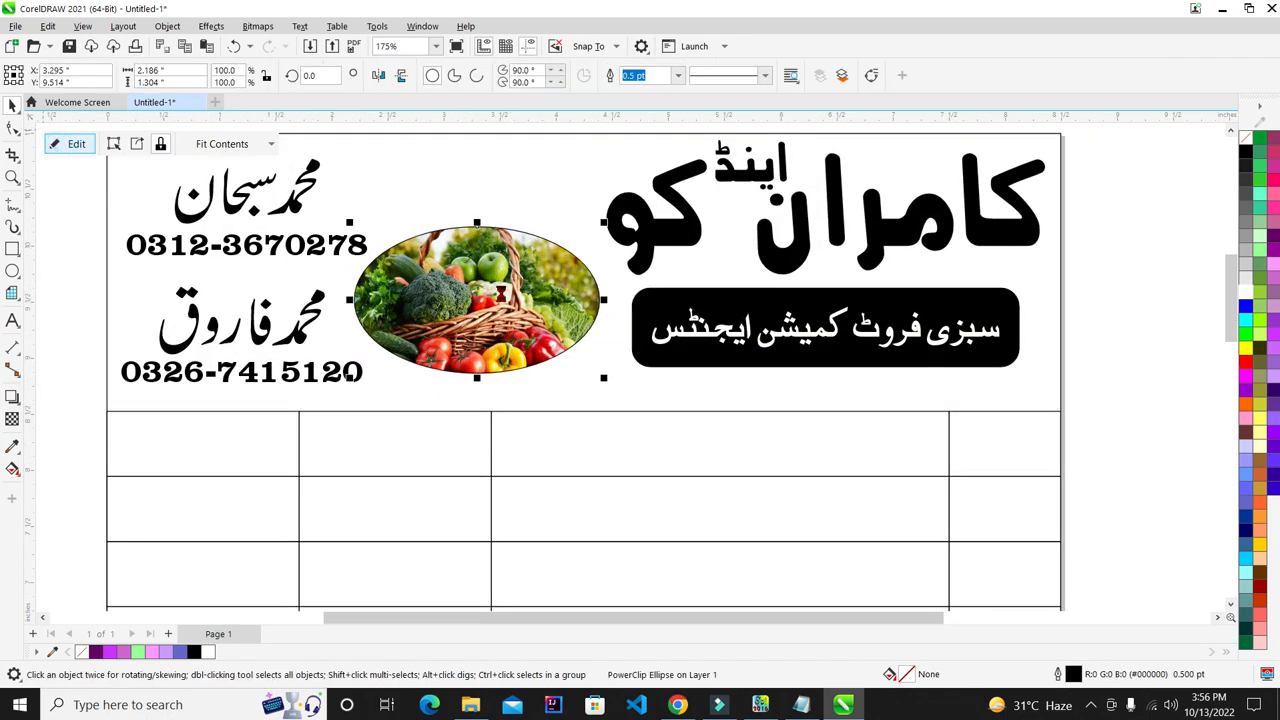
# - Shift the basket picture slightly right and up inside the oval
pyautogui.click(70, 143)
pyautogui.scroll(3, 473, 287)
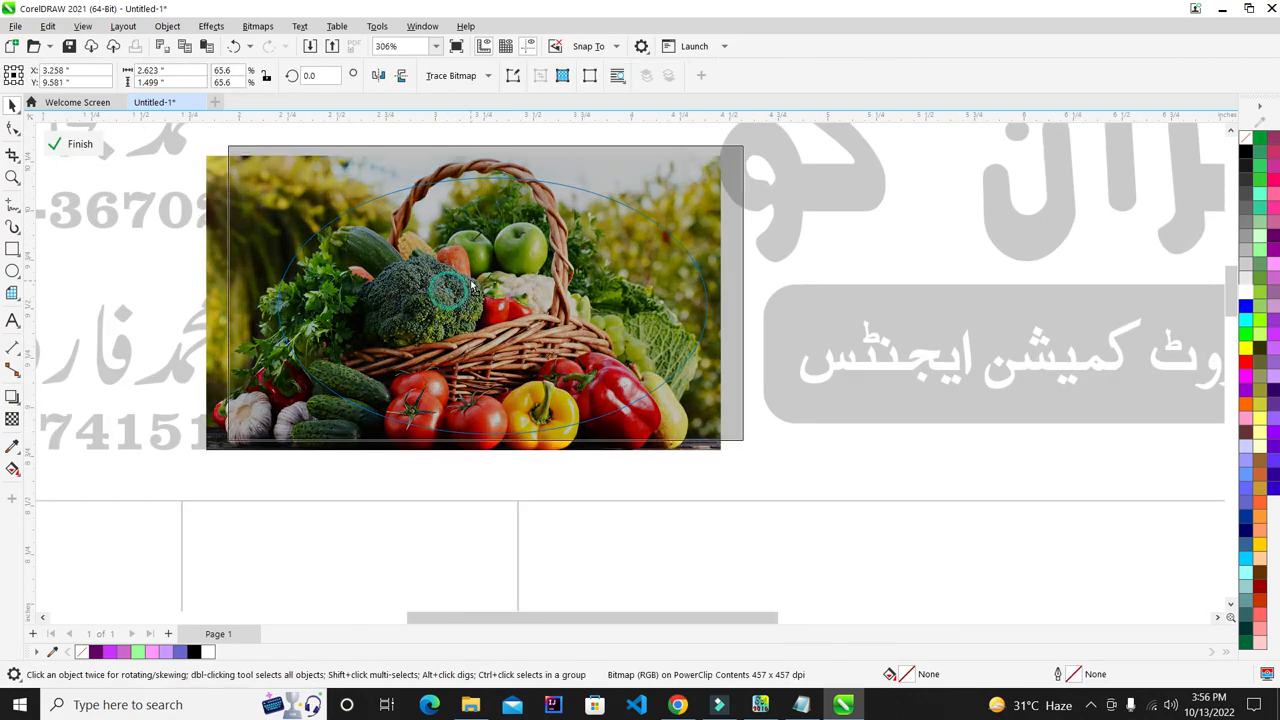
pyautogui.moveTo(449, 291); pyautogui.dragTo(471, 281)
pyautogui.hotkey('ctrl', 'Right')
pyautogui.hotkey('ctrl', 'Right')
pyautogui.hotkey('ctrl', 'Right')
pyautogui.hotkey('ctrl', 'Right')
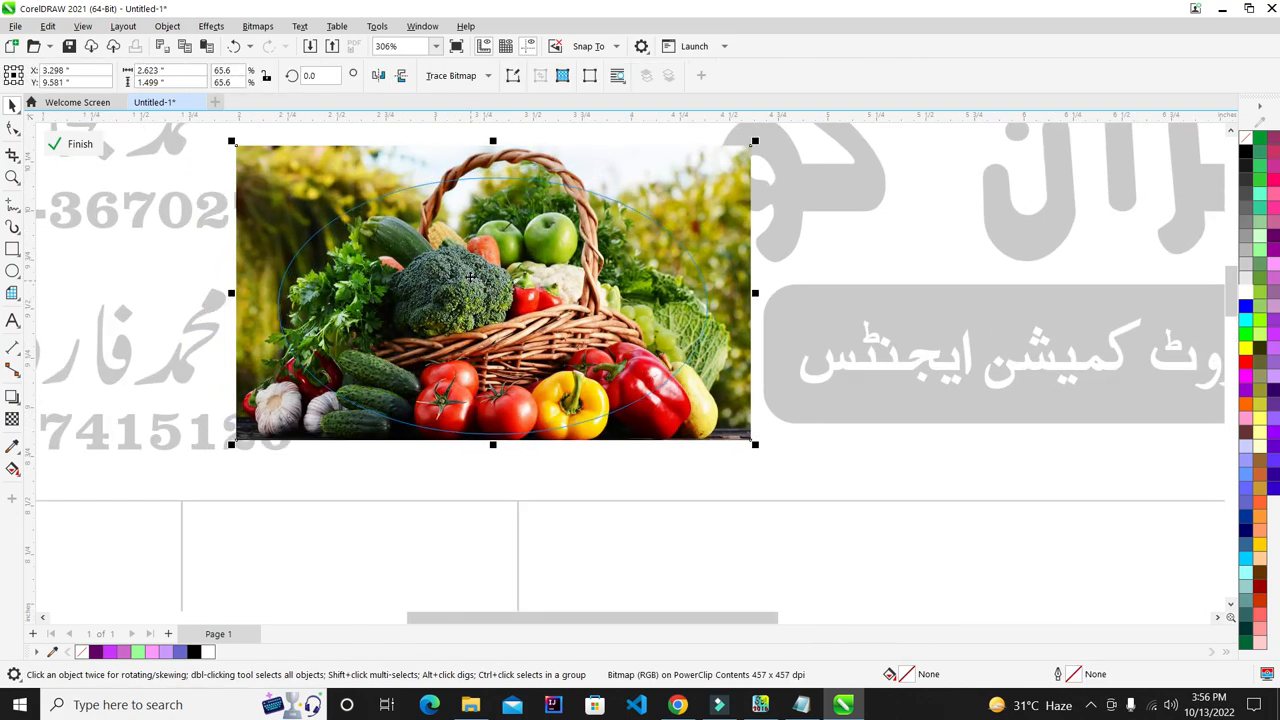
pyautogui.hotkey('ctrl', 'Up')
pyautogui.hotkey('ctrl', 'Up')
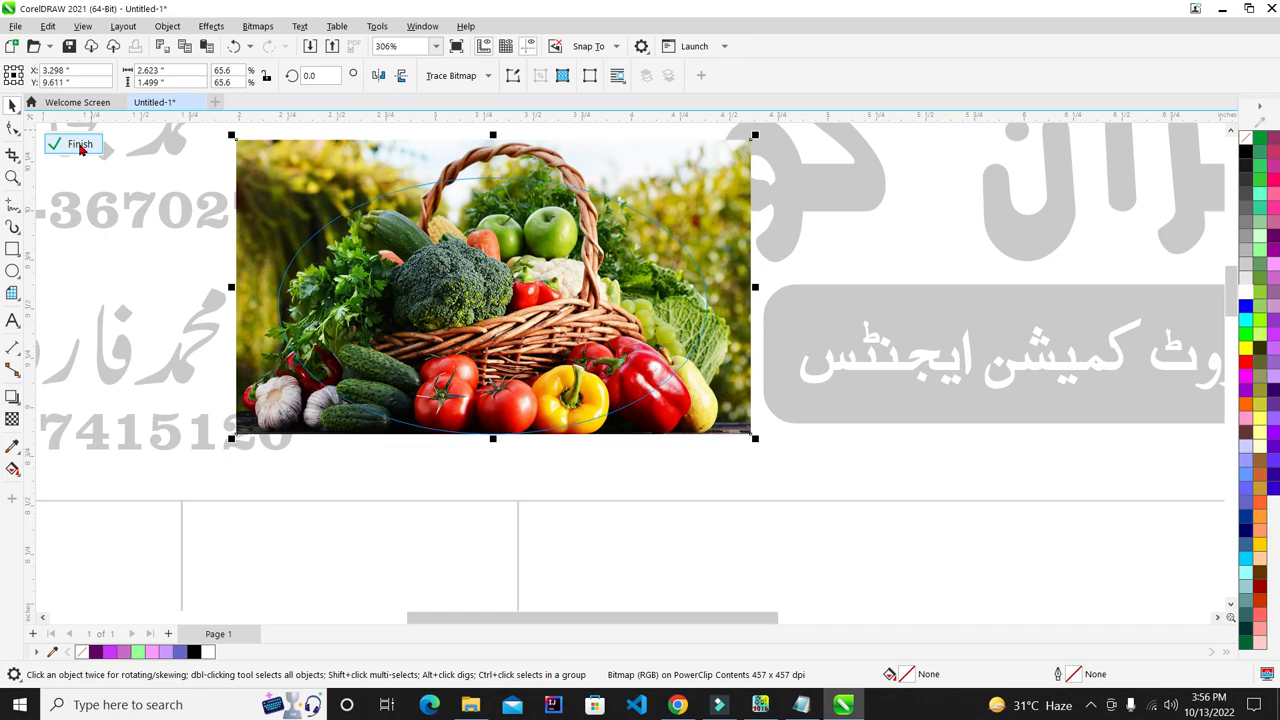
pyautogui.click(80, 147)
pyautogui.scroll(-4, 534, 284)
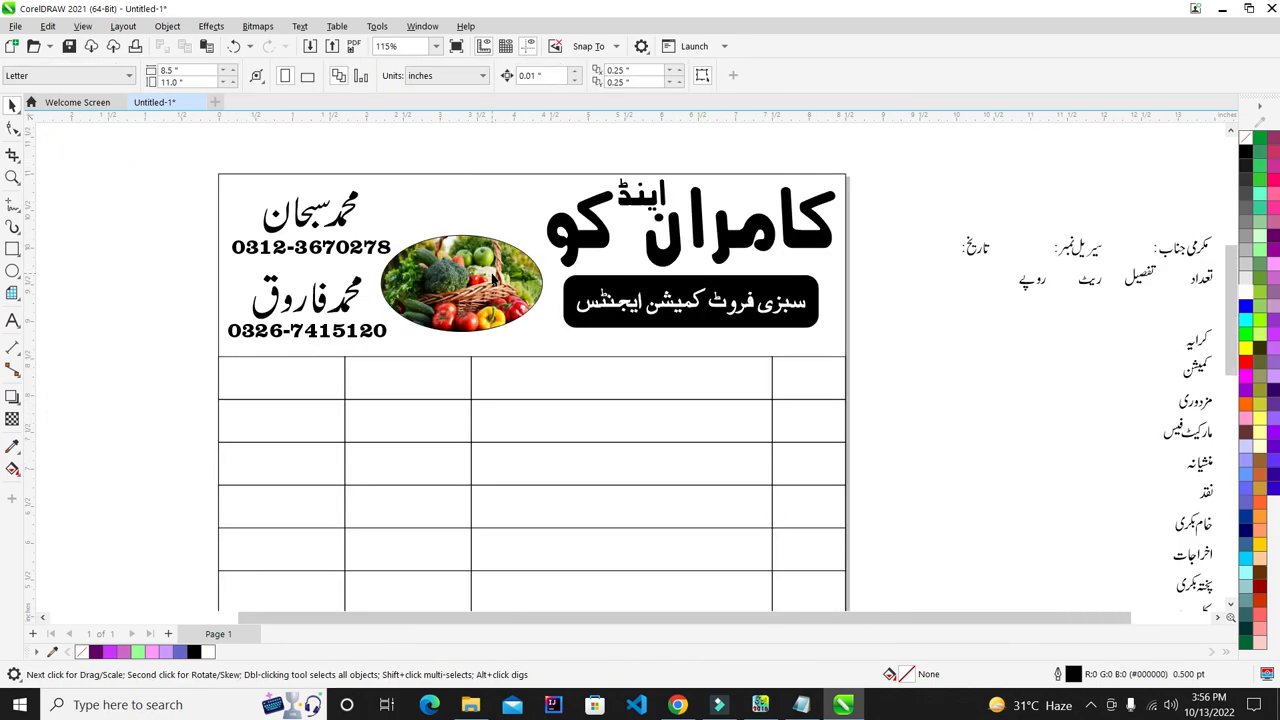
pyautogui.scroll(-3, 492, 280)
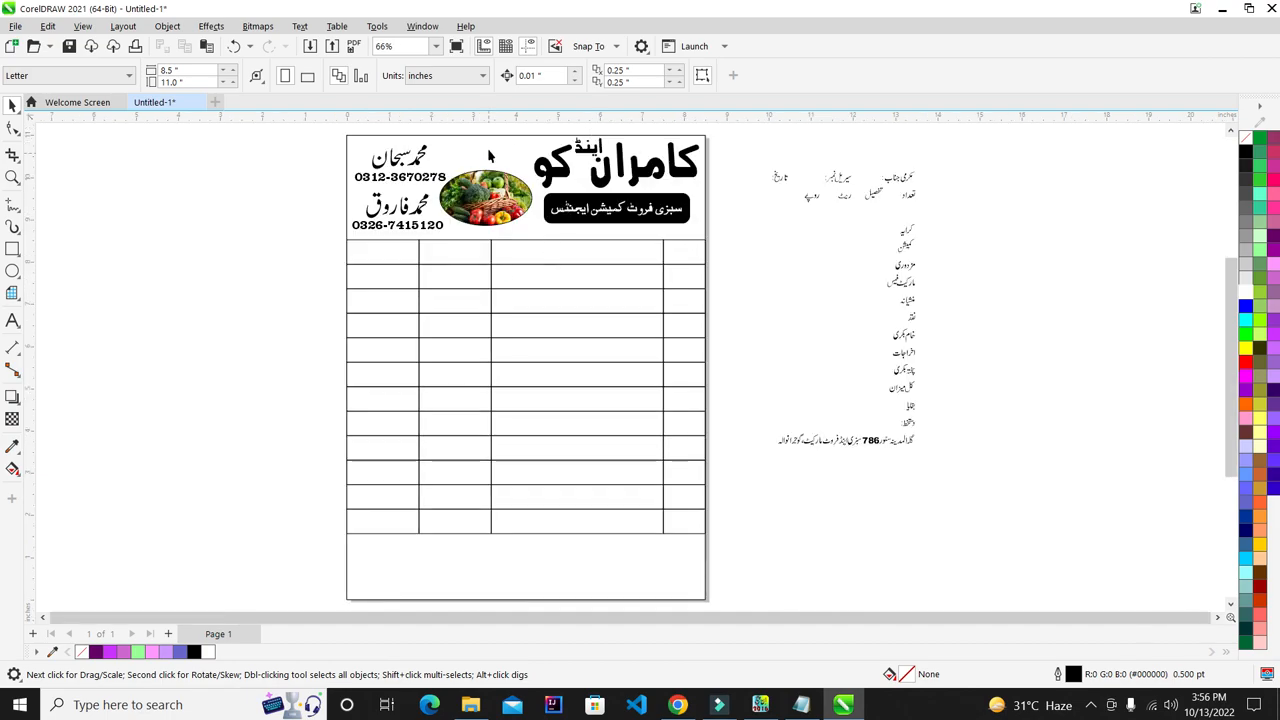
pyautogui.scroll(5, 491, 140)
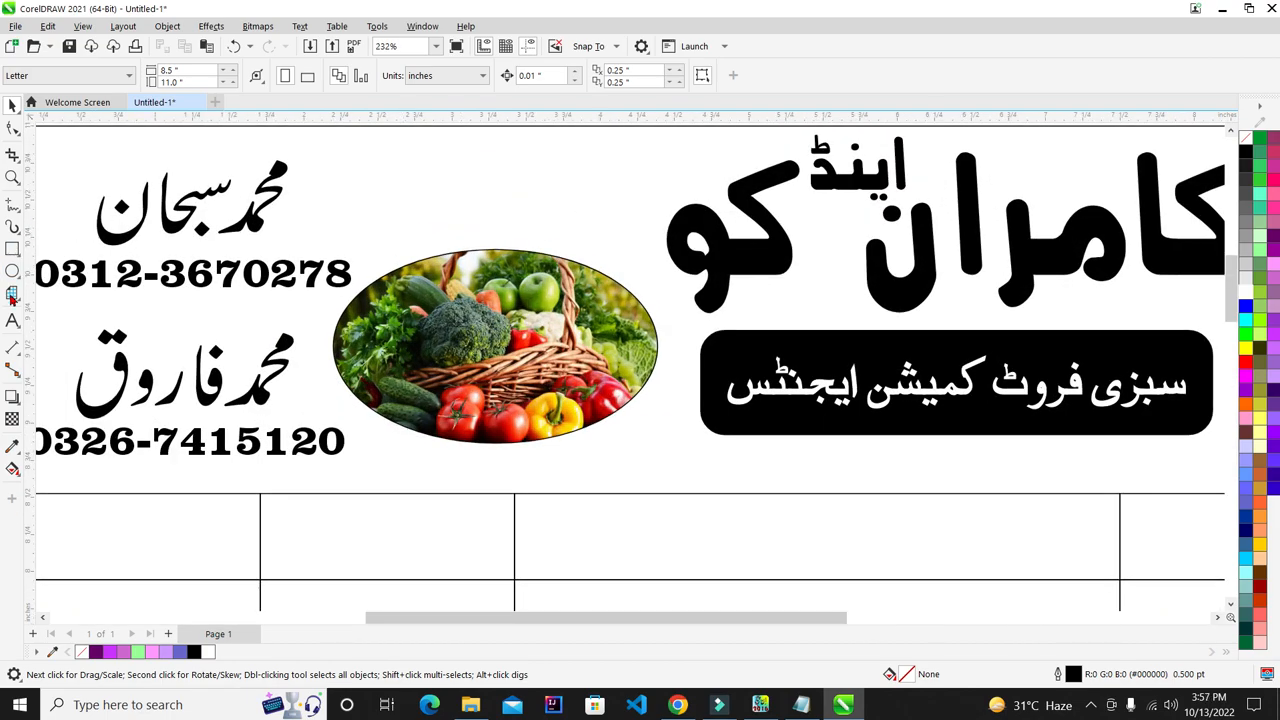
pyautogui.click(13, 320)
pyautogui.click(325, 273)
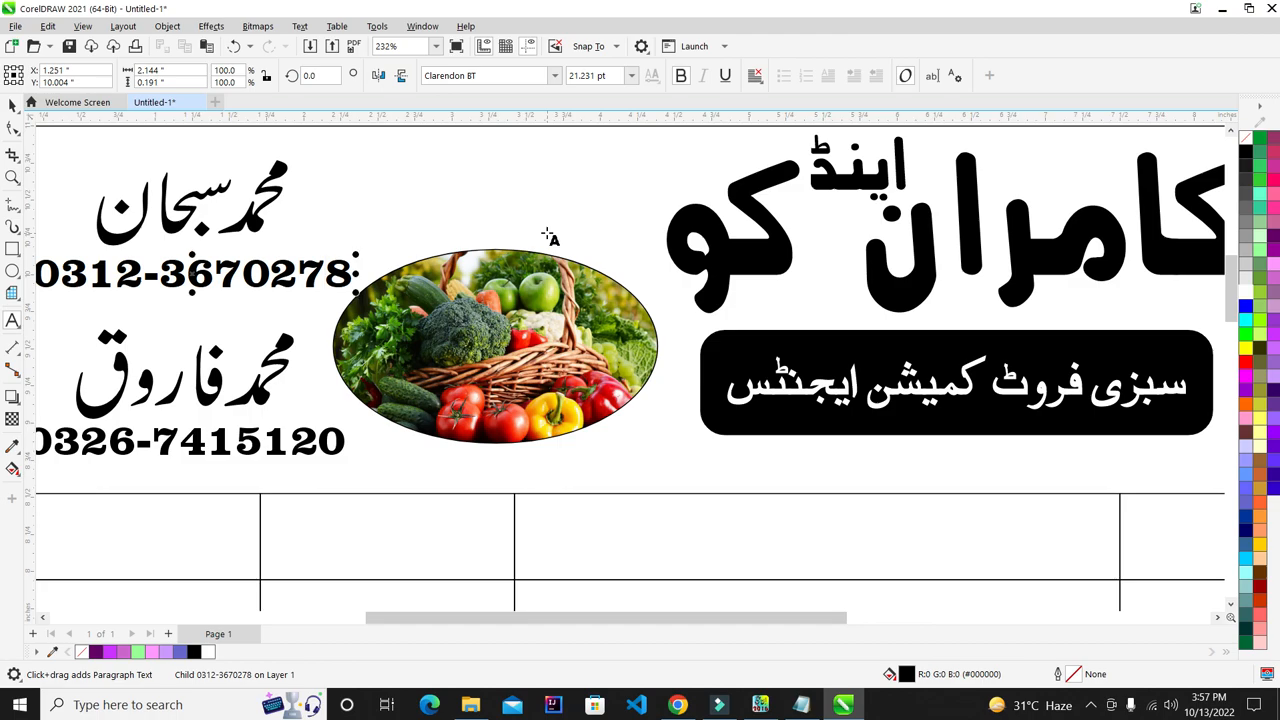
pyautogui.write('K')
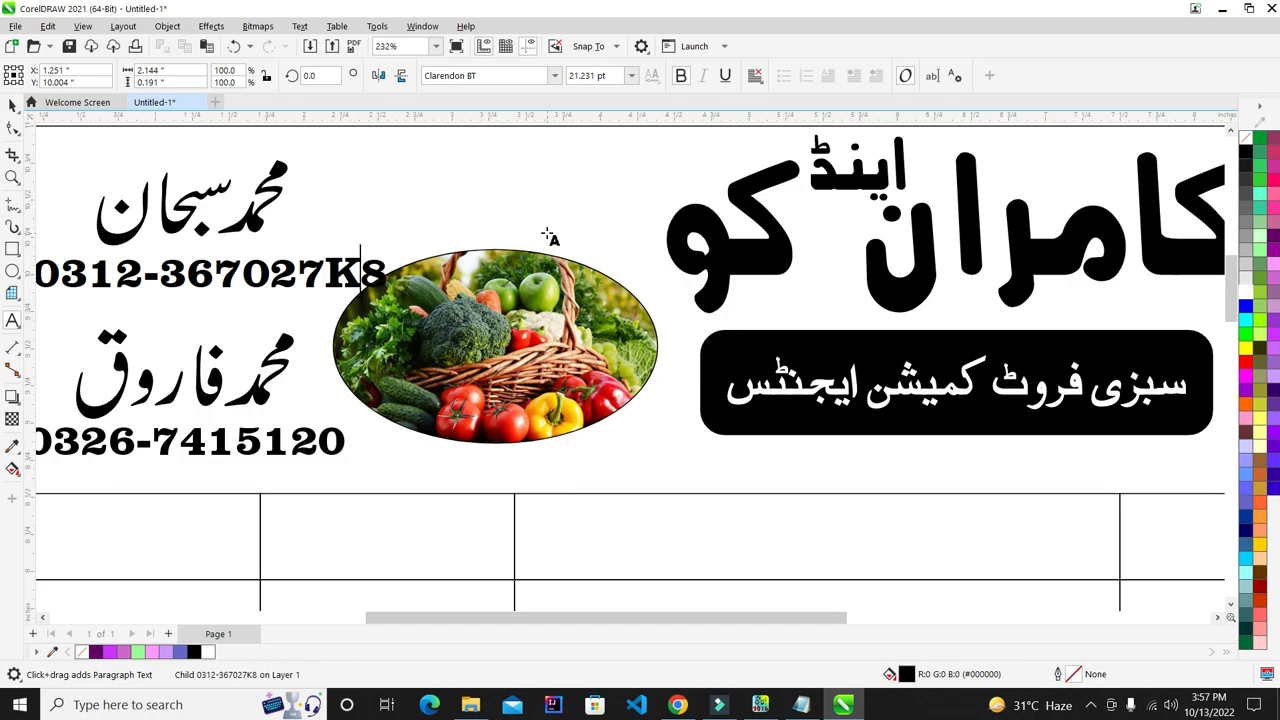
pyautogui.write('c')
pyautogui.press('BackSpace')
pyautogui.write('C')
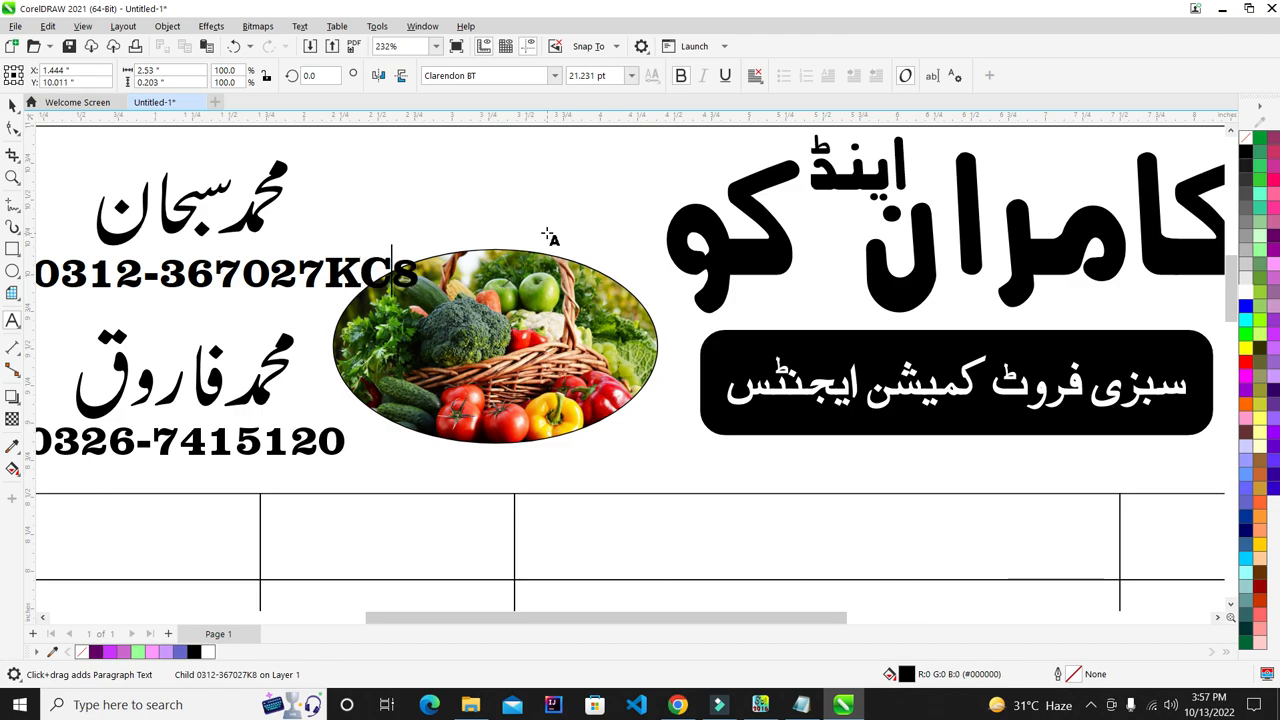
pyautogui.click(11, 104)
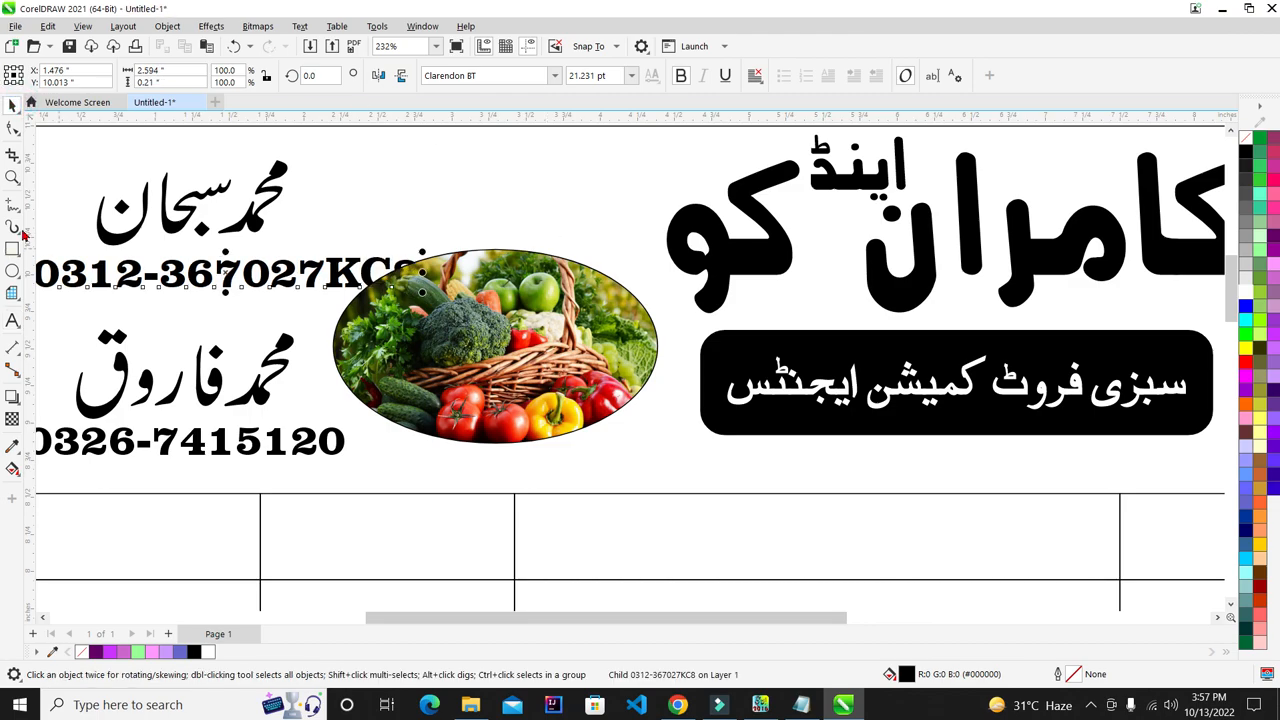
pyautogui.click(18, 317)
pyautogui.click(391, 268)
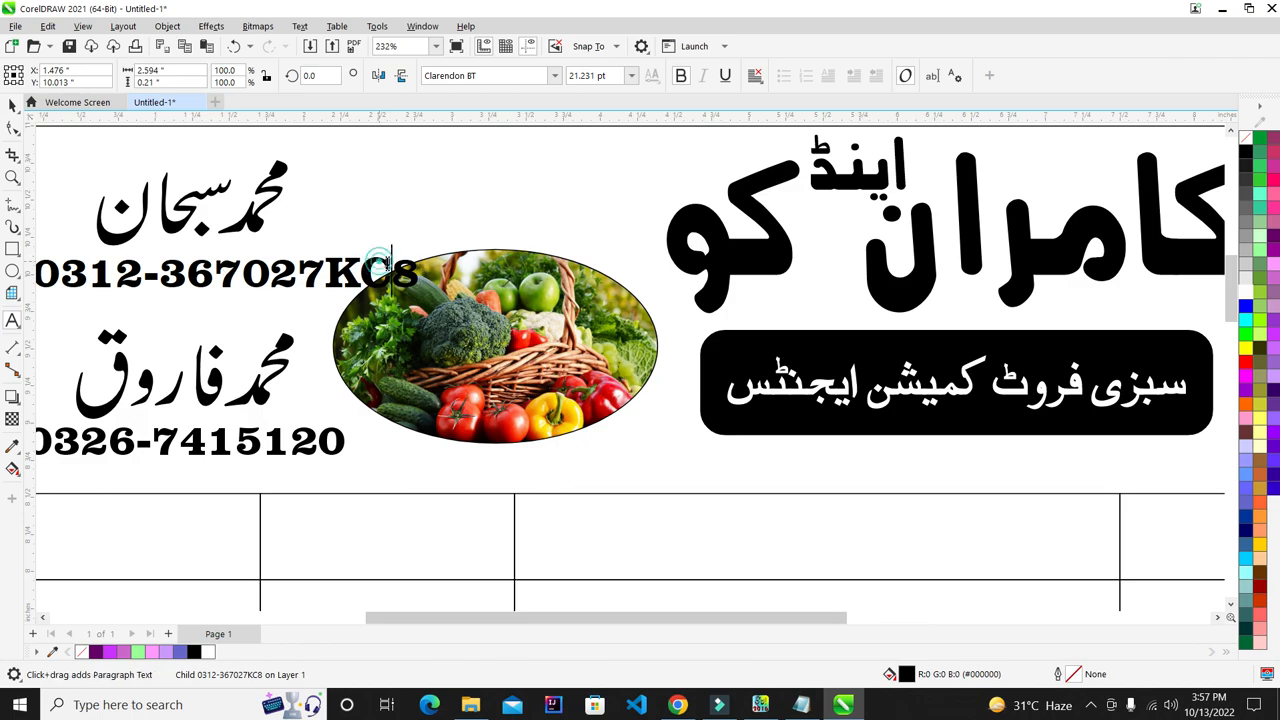
pyautogui.press('BackSpace')
pyautogui.press('BackSpace')
pyautogui.click(14, 107)
pyautogui.scroll(-1, 789, 237)
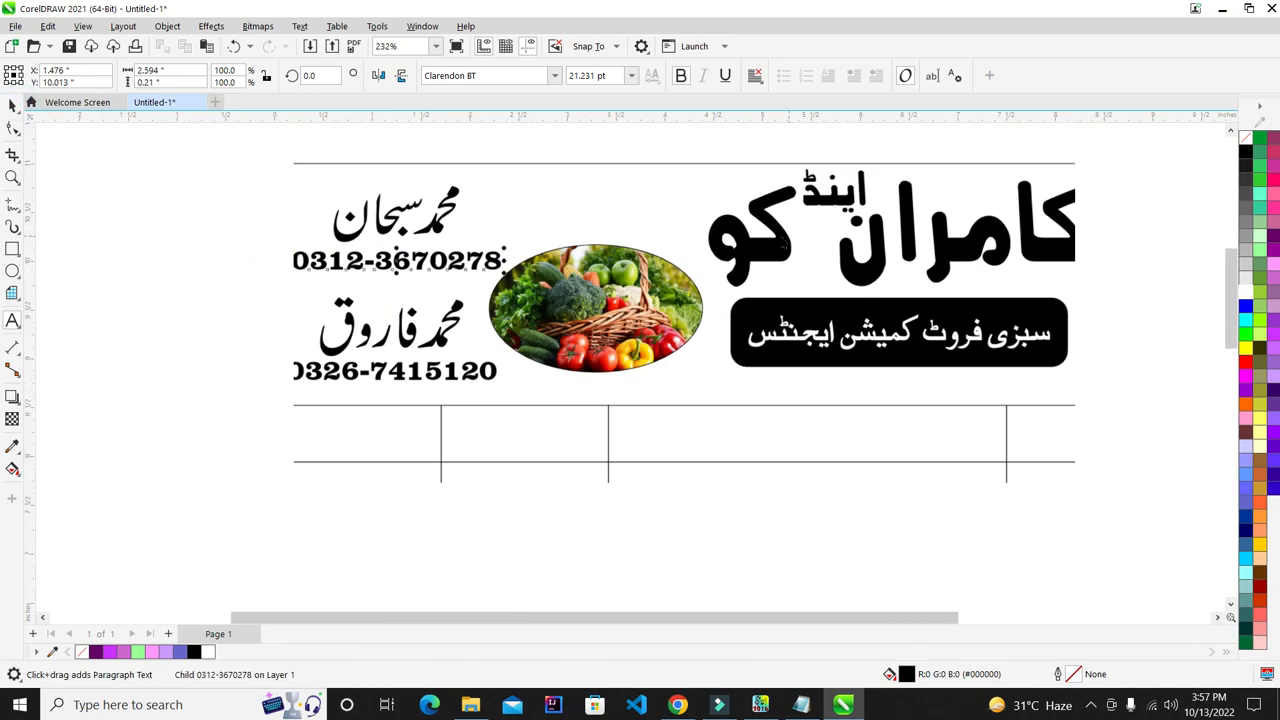
pyautogui.press('F8')
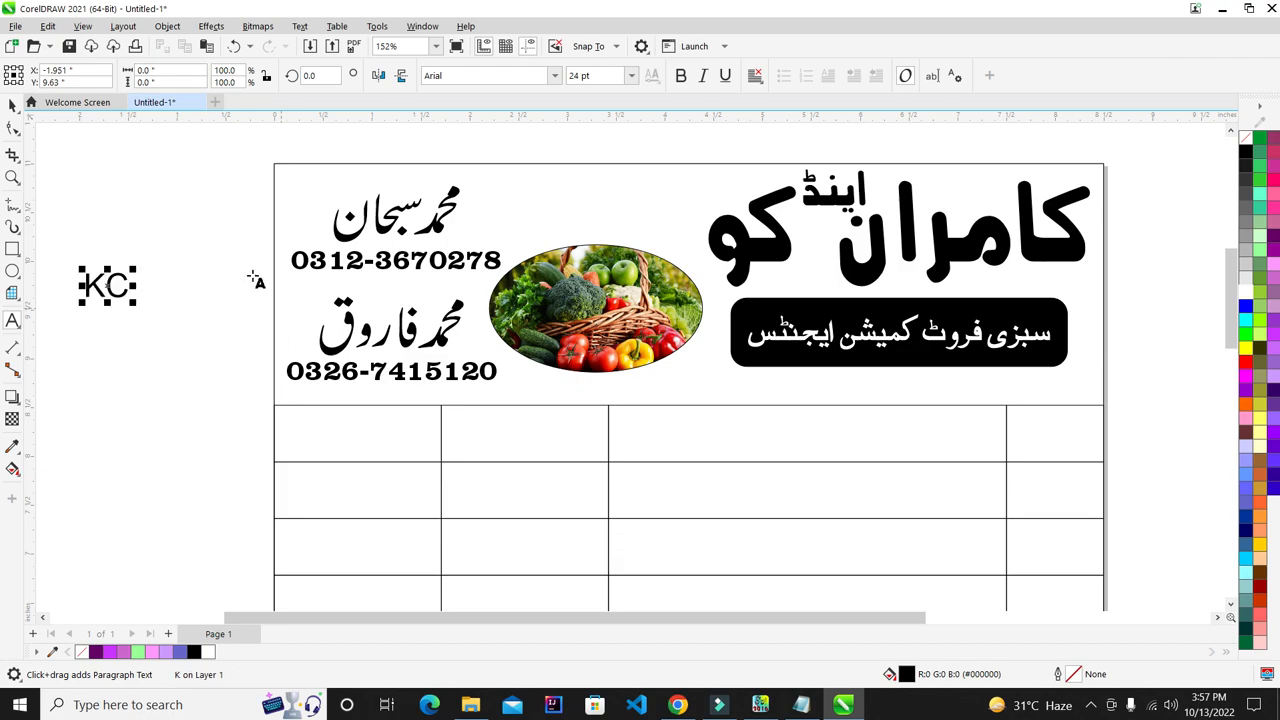
# - Set the KC initials in Cooper Black and enlarge them to about 34 pt atop the vegetable oval
pyautogui.click(12, 108)
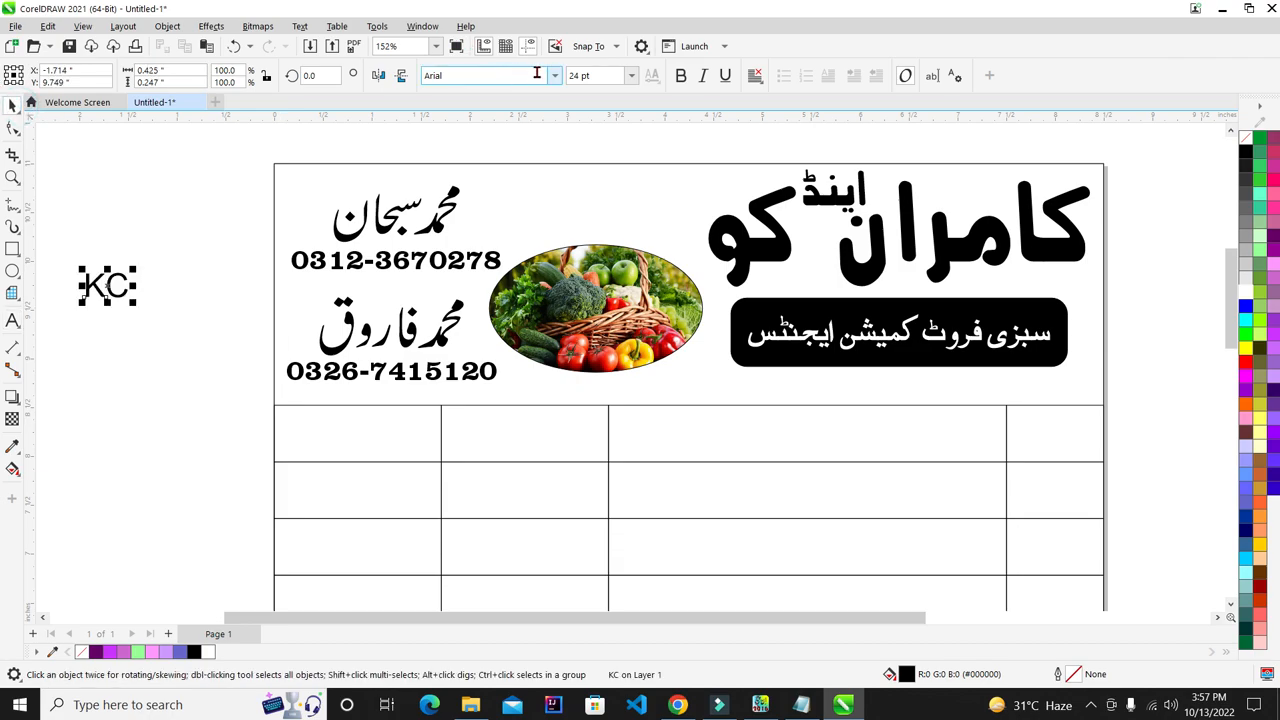
pyautogui.click(551, 76)
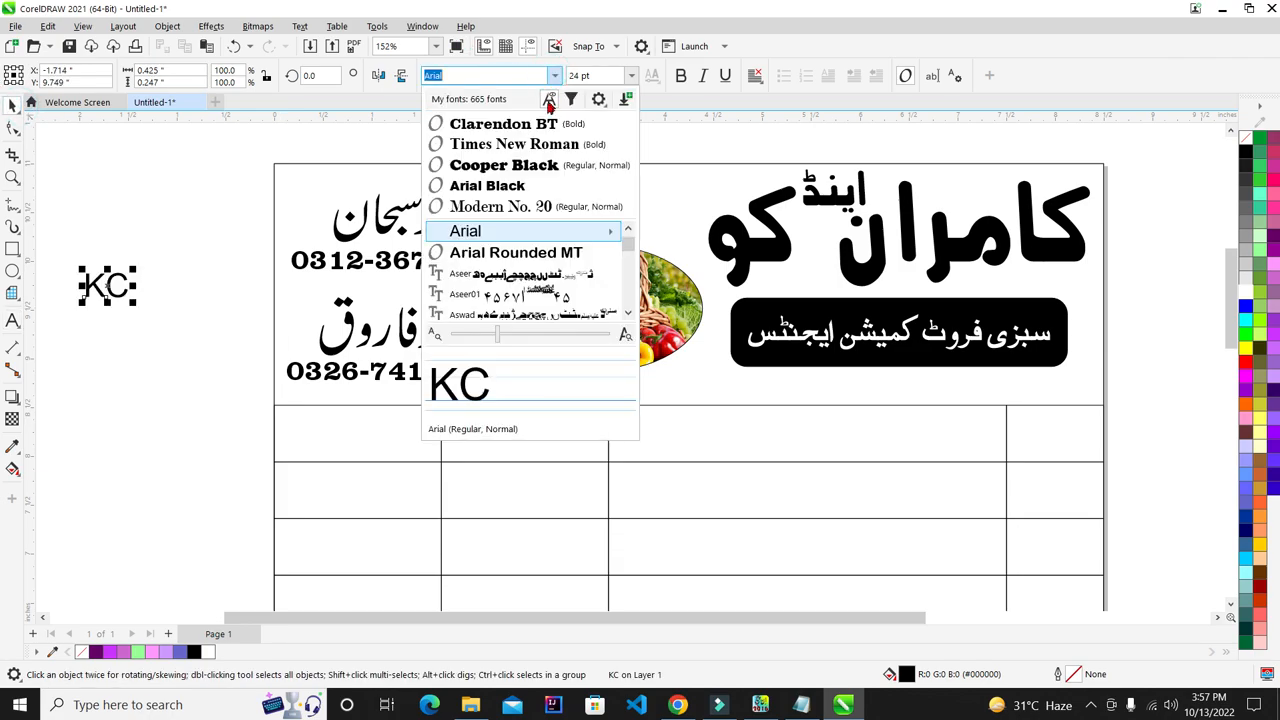
pyautogui.click(522, 172)
pyautogui.moveTo(130, 300); pyautogui.dragTo(610, 231)
pyautogui.scroll(5, 610, 218)
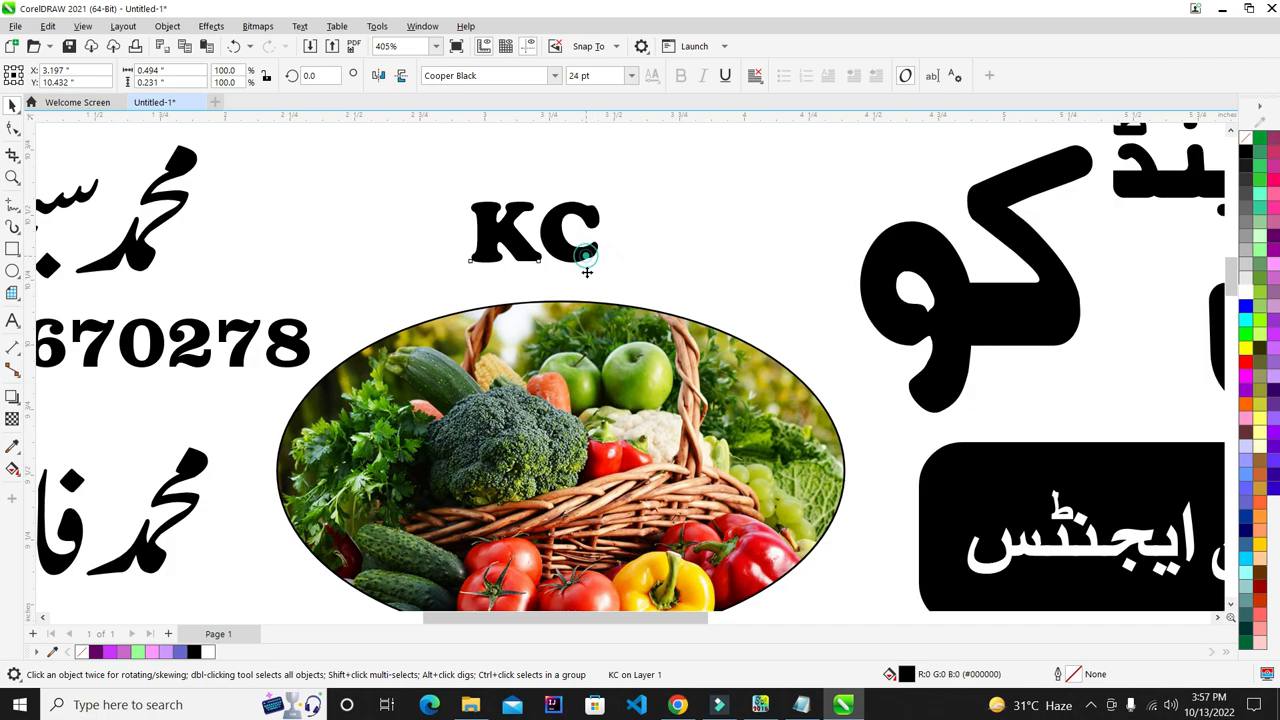
pyautogui.moveTo(587, 272); pyautogui.dragTo(600, 316)
pyautogui.scroll(2, 612, 306)
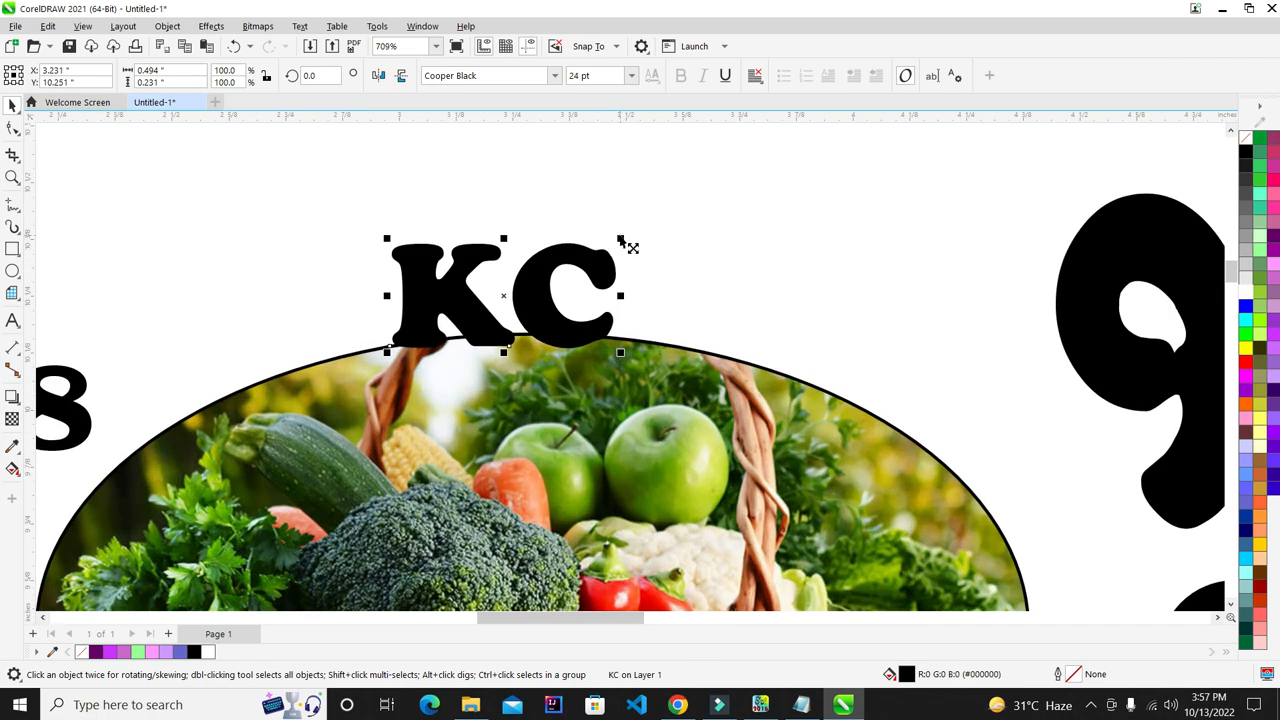
pyautogui.moveTo(629, 243); pyautogui.dragTo(663, 220)
pyautogui.scroll(-2, 488, 272)
pyautogui.scroll(-4, 488, 272)
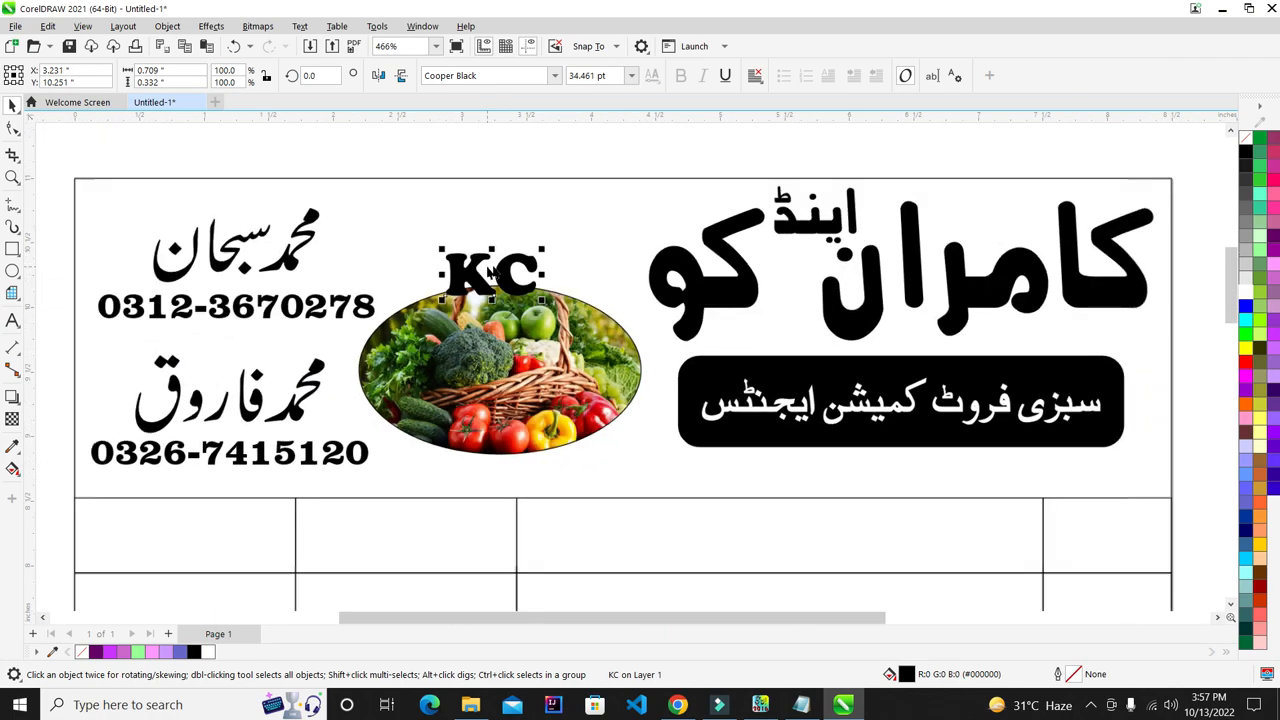
pyautogui.scroll(3, 512, 257)
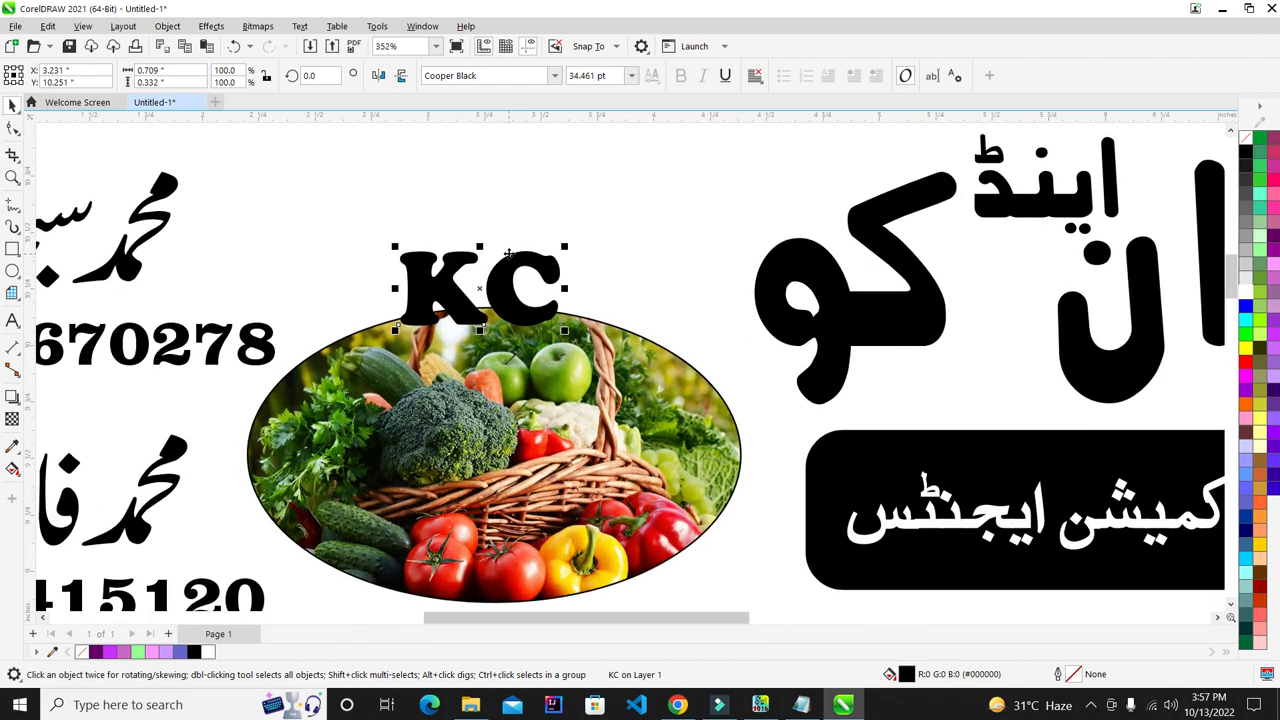
# - Give the KC text a white 2.0 pt outline, behind the fill and scaling with the text
pyautogui.press('F12')
pyautogui.click(563, 263)
pyautogui.click(522, 357)
pyautogui.click(491, 451)
pyautogui.click(486, 466)
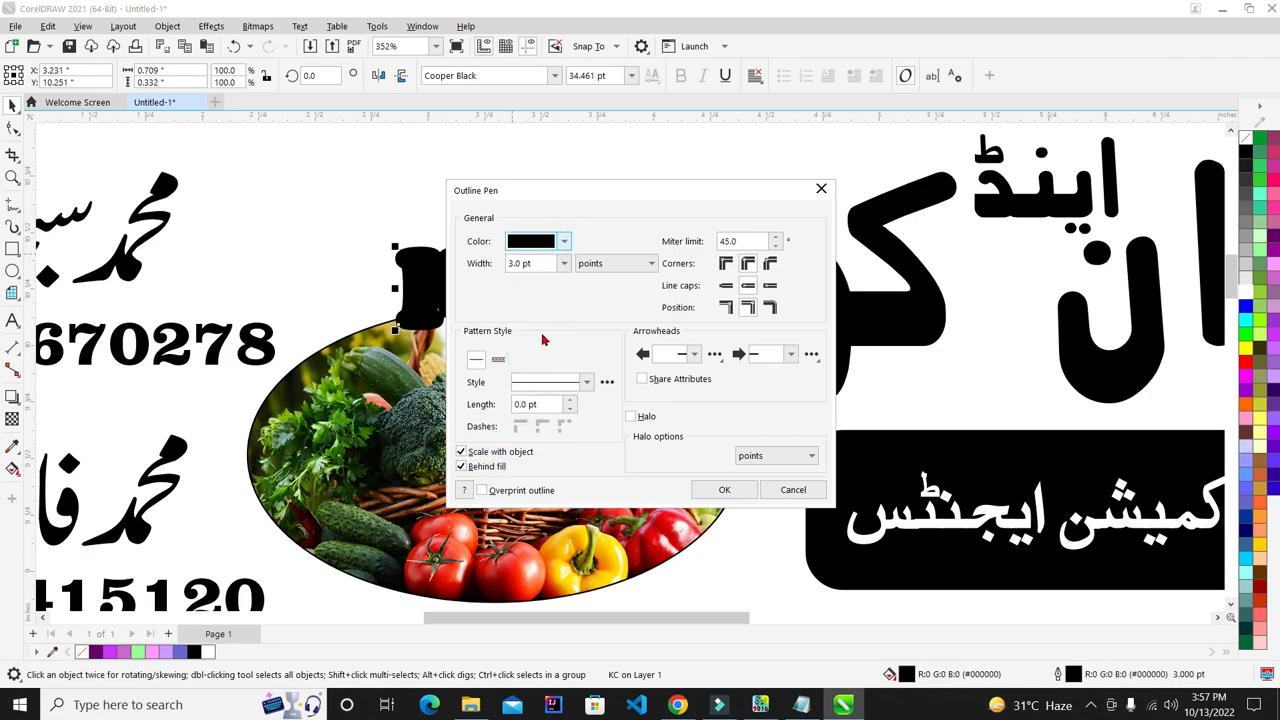
pyautogui.click(514, 310)
pyautogui.click(641, 222)
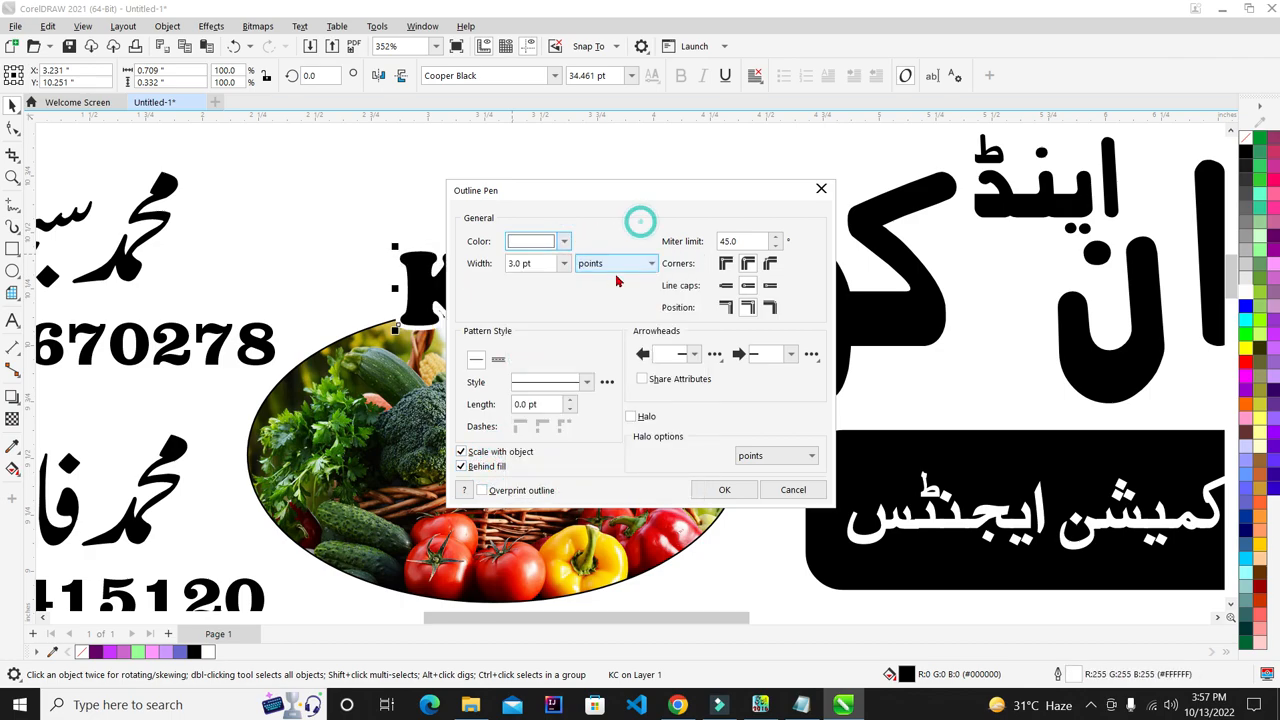
pyautogui.click(563, 263)
pyautogui.click(538, 347)
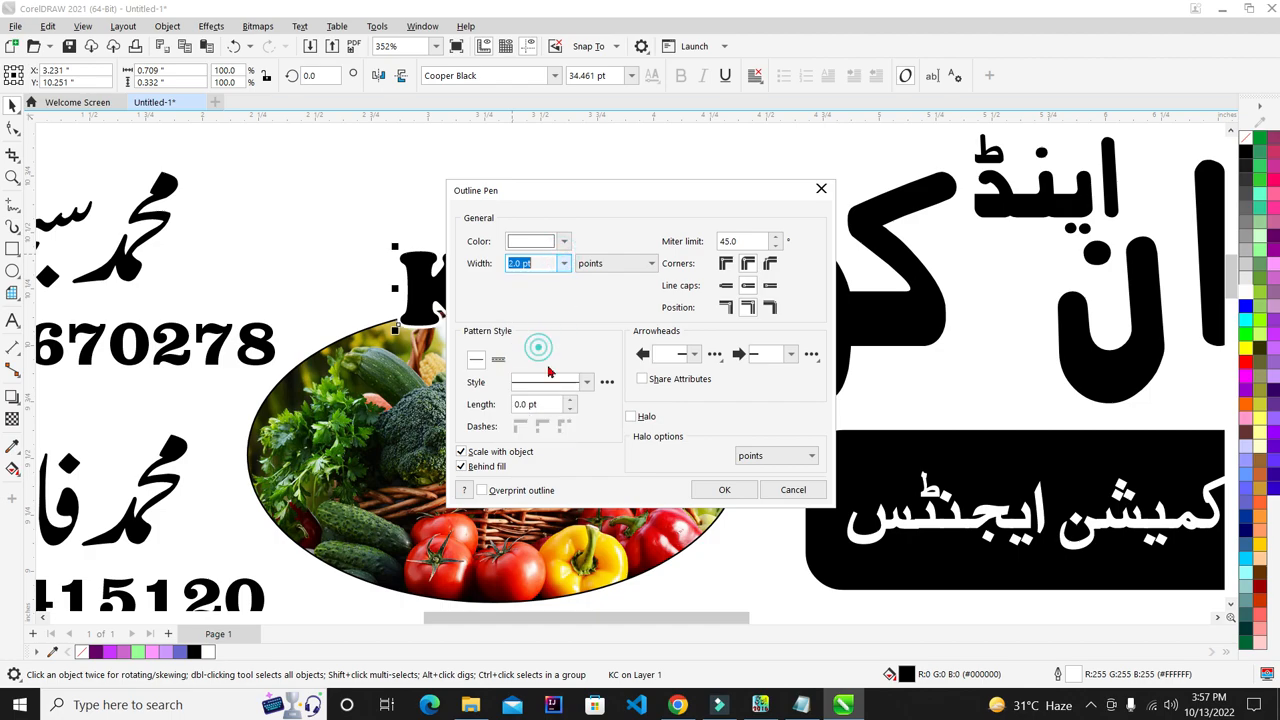
pyautogui.click(723, 488)
# - Marquee-select the ruled table lines and nudge them down two steps below the header
pyautogui.scroll(-4, 592, 221)
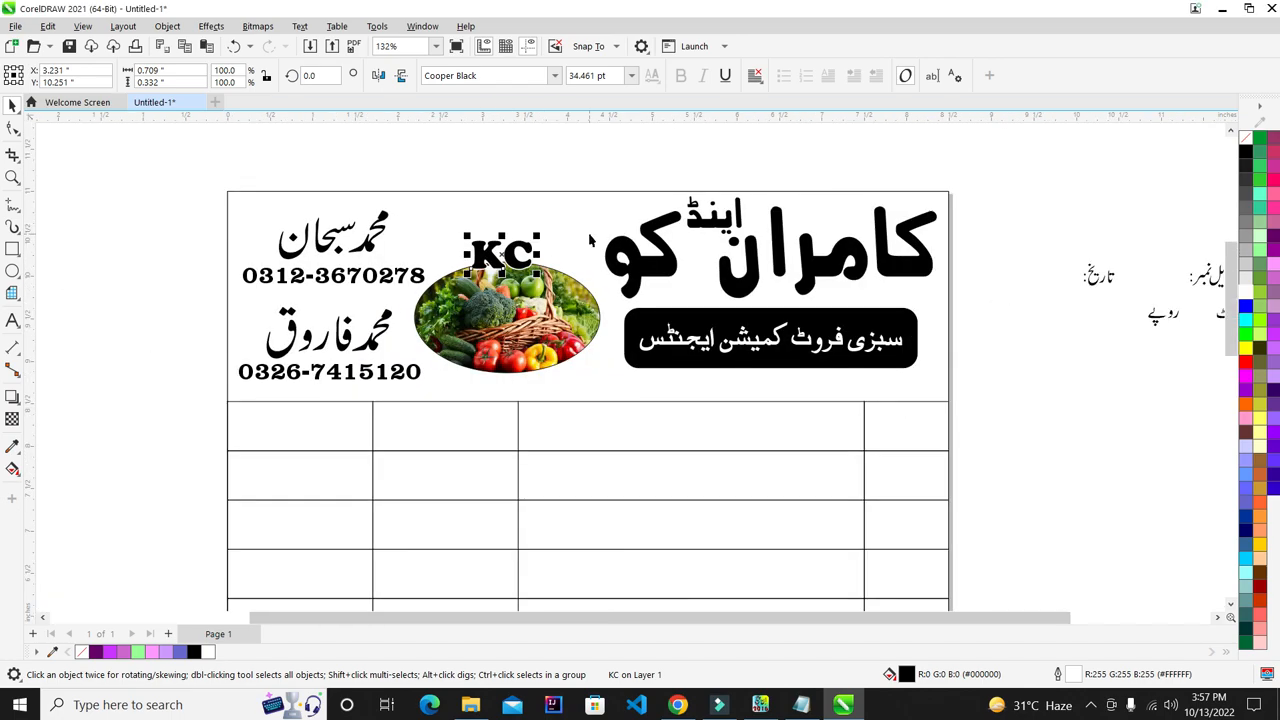
pyautogui.scroll(-3, 965, 228)
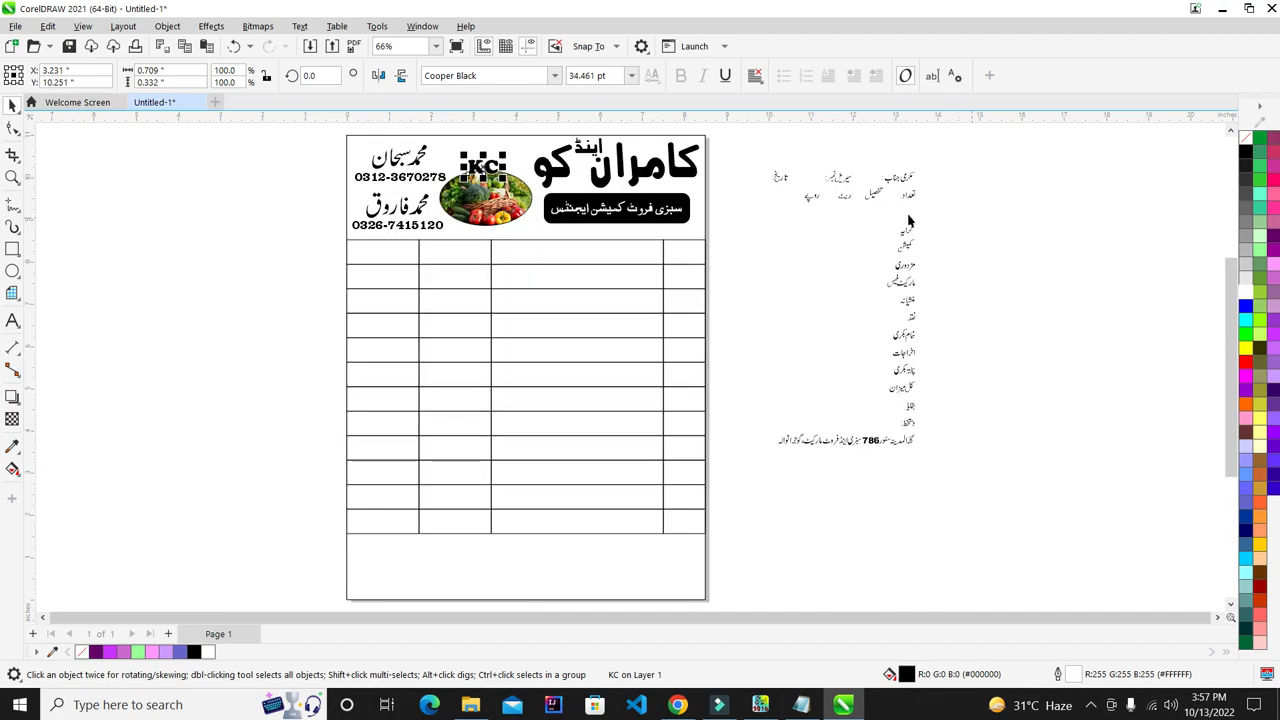
pyautogui.click(990, 240)
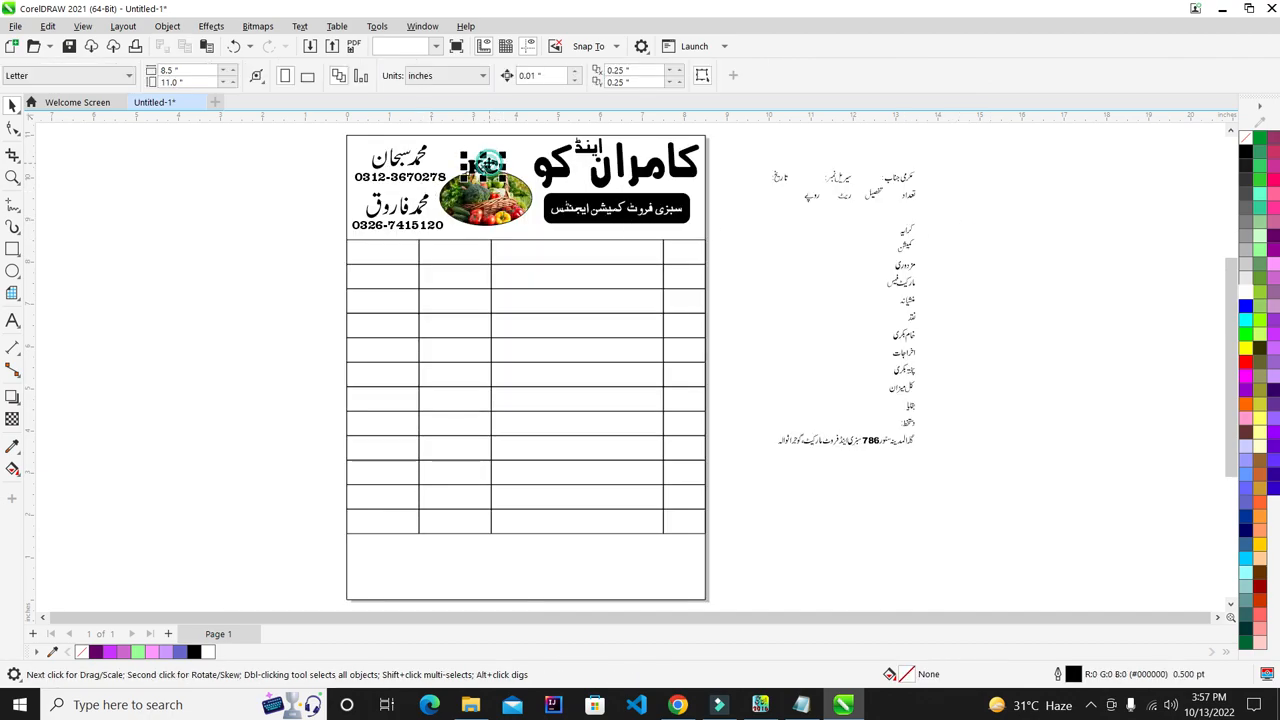
pyautogui.click(485, 166)
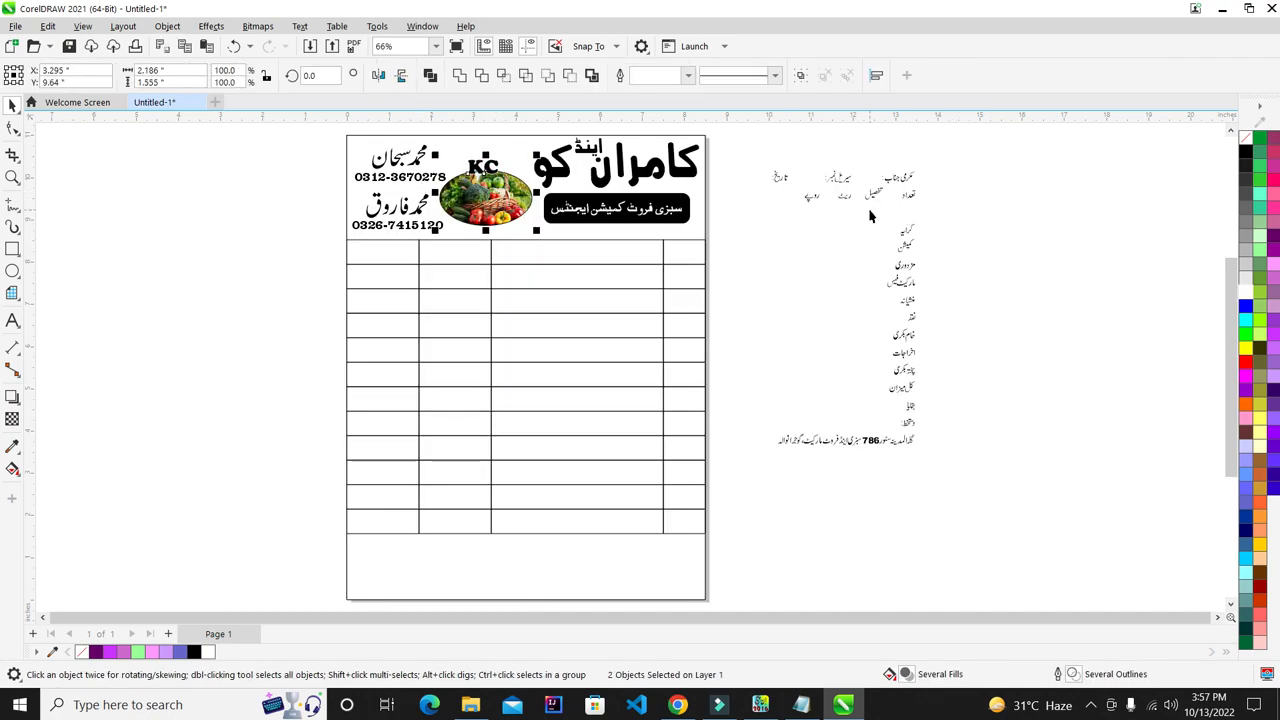
pyautogui.click(966, 205)
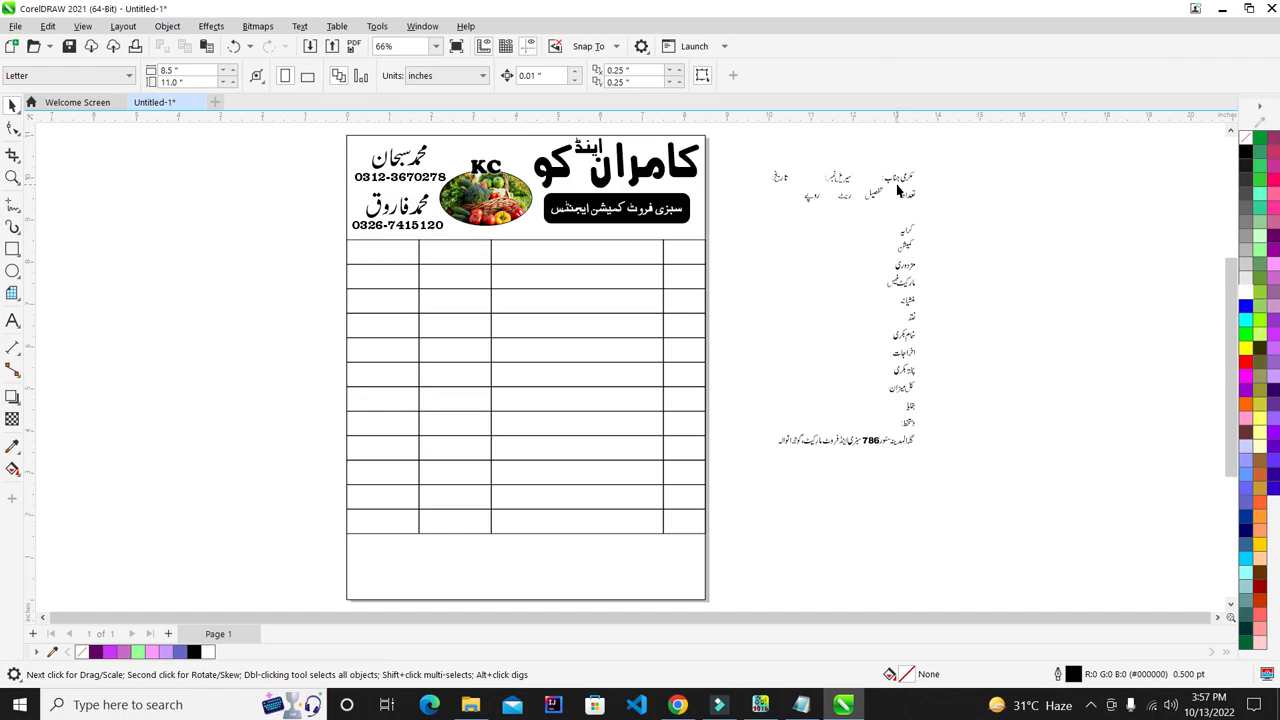
pyautogui.moveTo(405, 511); pyautogui.dragTo(228, 598)
pyautogui.press('Down')
pyautogui.press('Down')
pyautogui.press('Down')
pyautogui.press('Down')
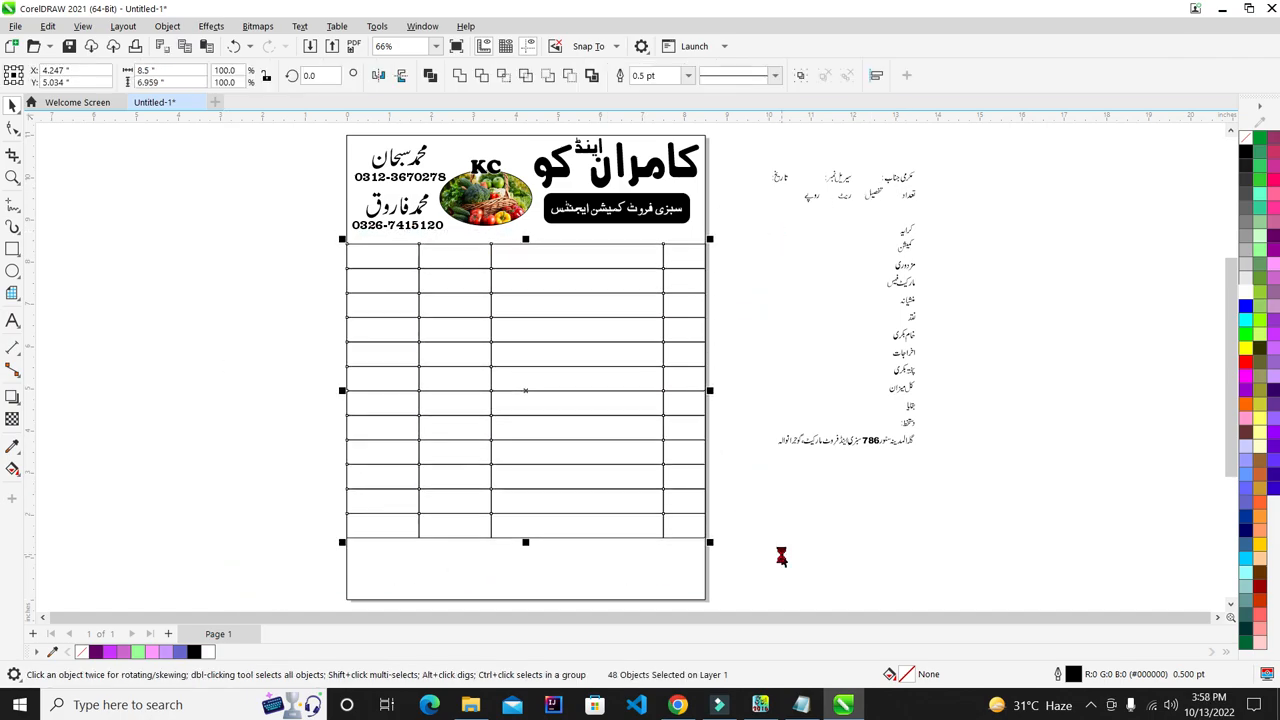
pyautogui.press('Down')
pyautogui.press('Down')
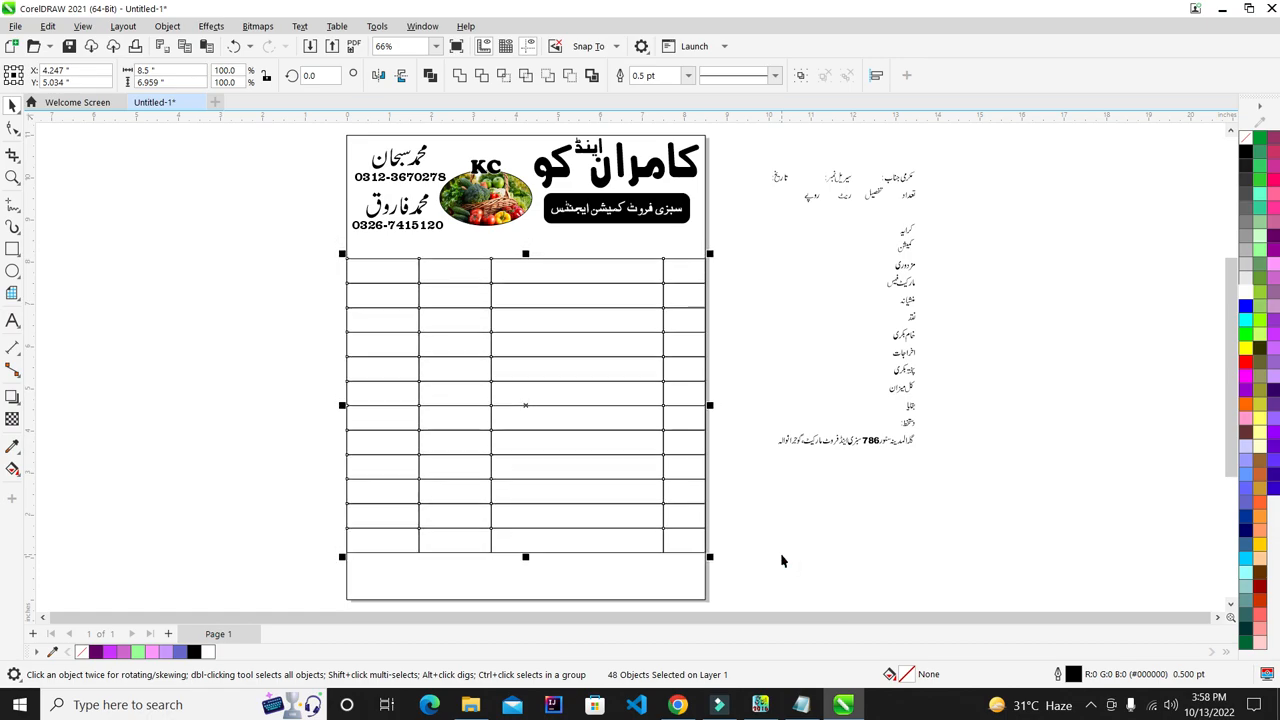
pyautogui.click(781, 555)
pyautogui.scroll(1, 895, 153)
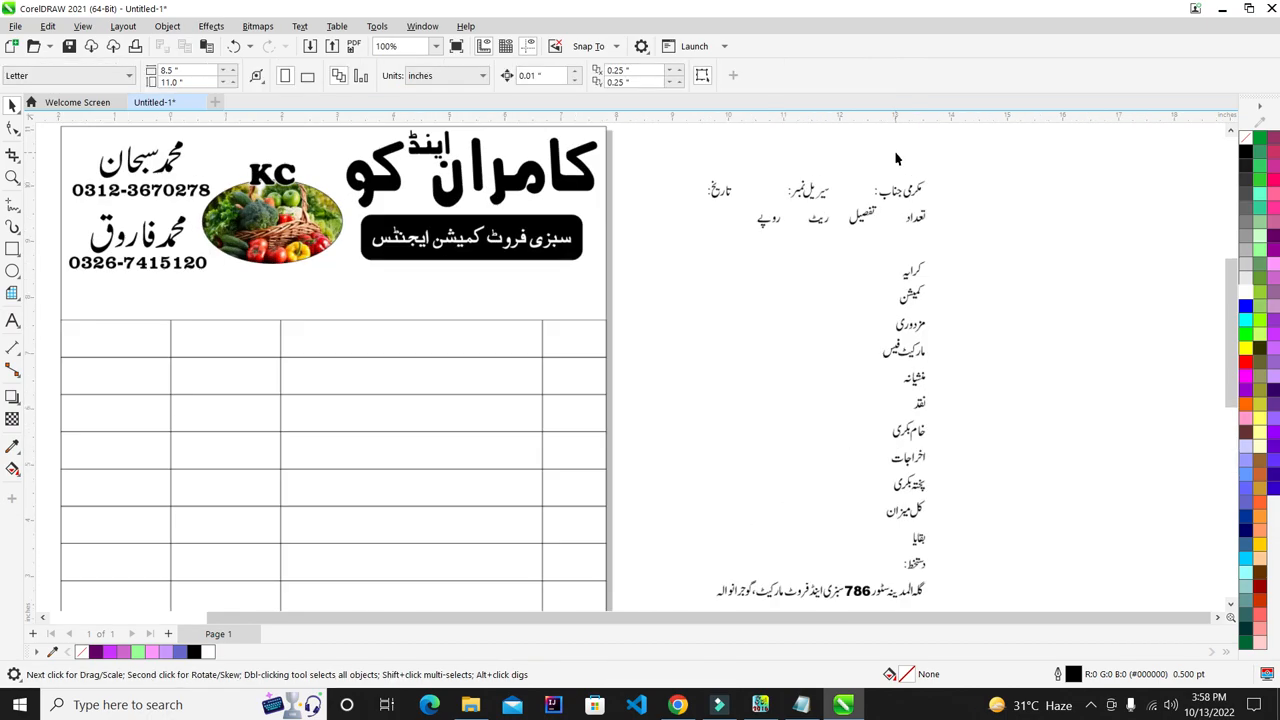
pyautogui.click(983, 147)
pyautogui.moveTo(733, 195); pyautogui.dragTo(674, 205)
pyautogui.click(1049, 179)
pyautogui.scroll(1, 916, 138)
pyautogui.scroll(1, 900, 249)
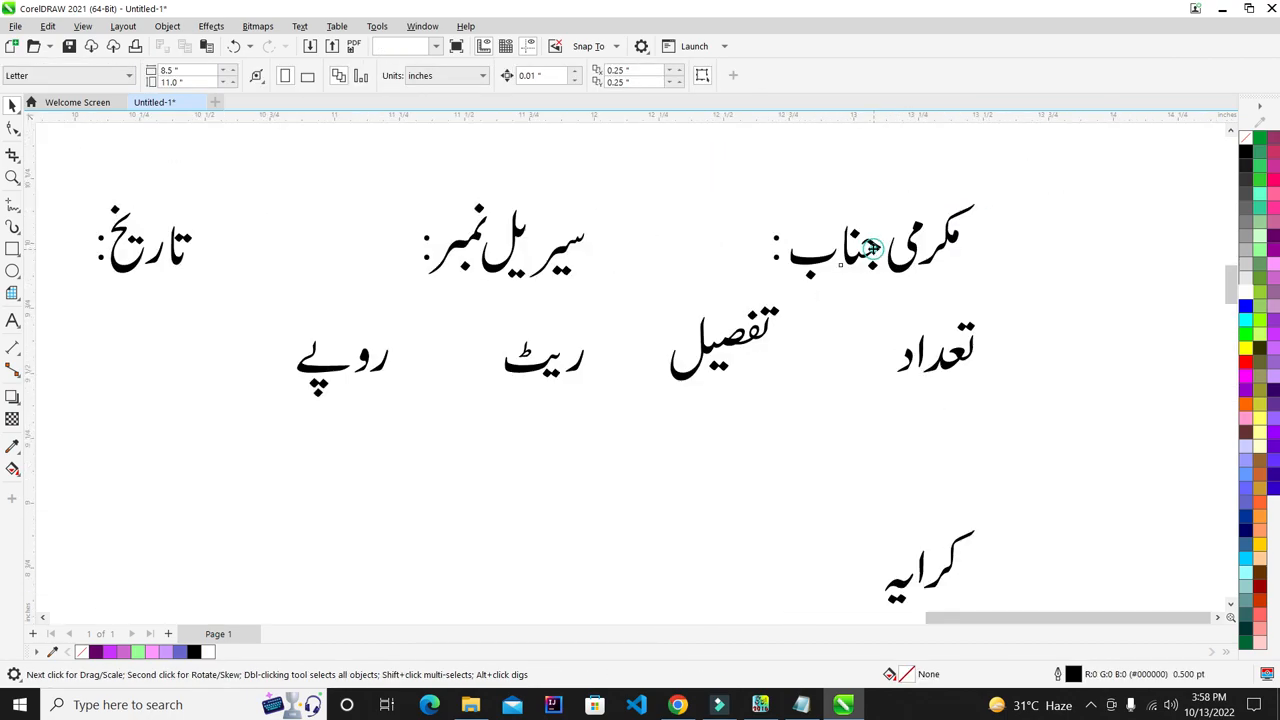
pyautogui.click(857, 251)
pyautogui.click(766, 251)
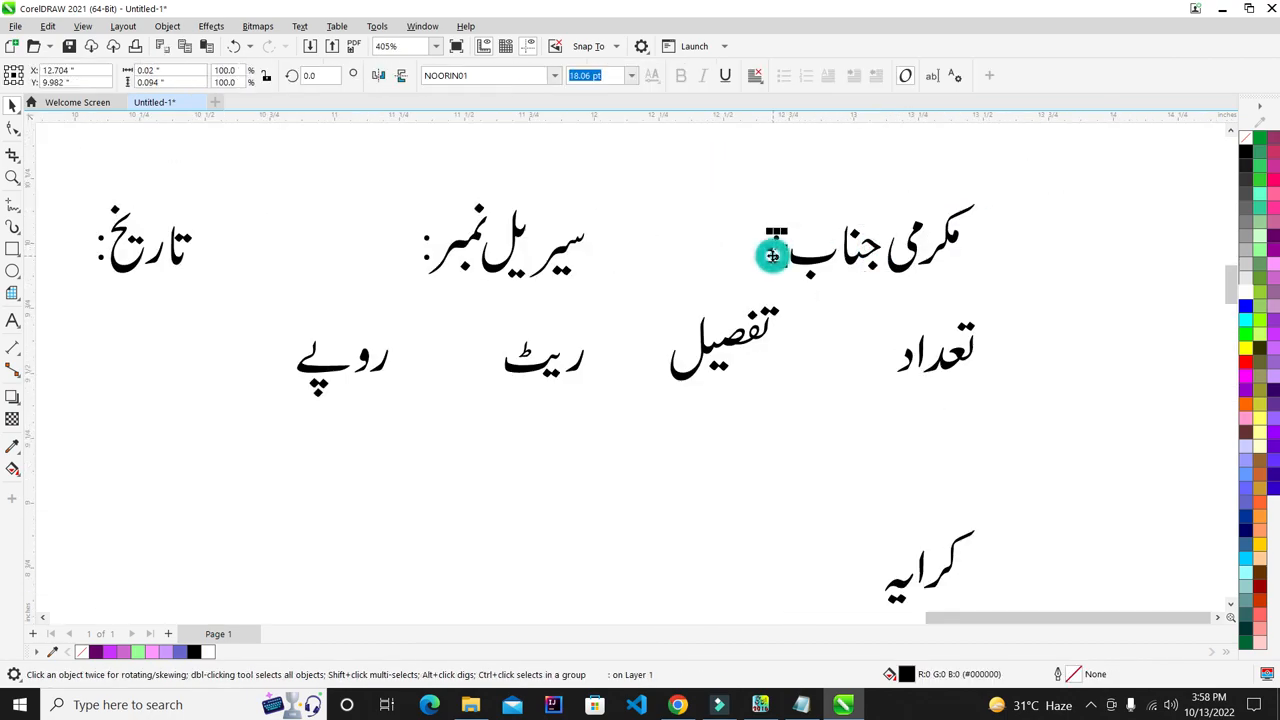
pyautogui.click(13, 319)
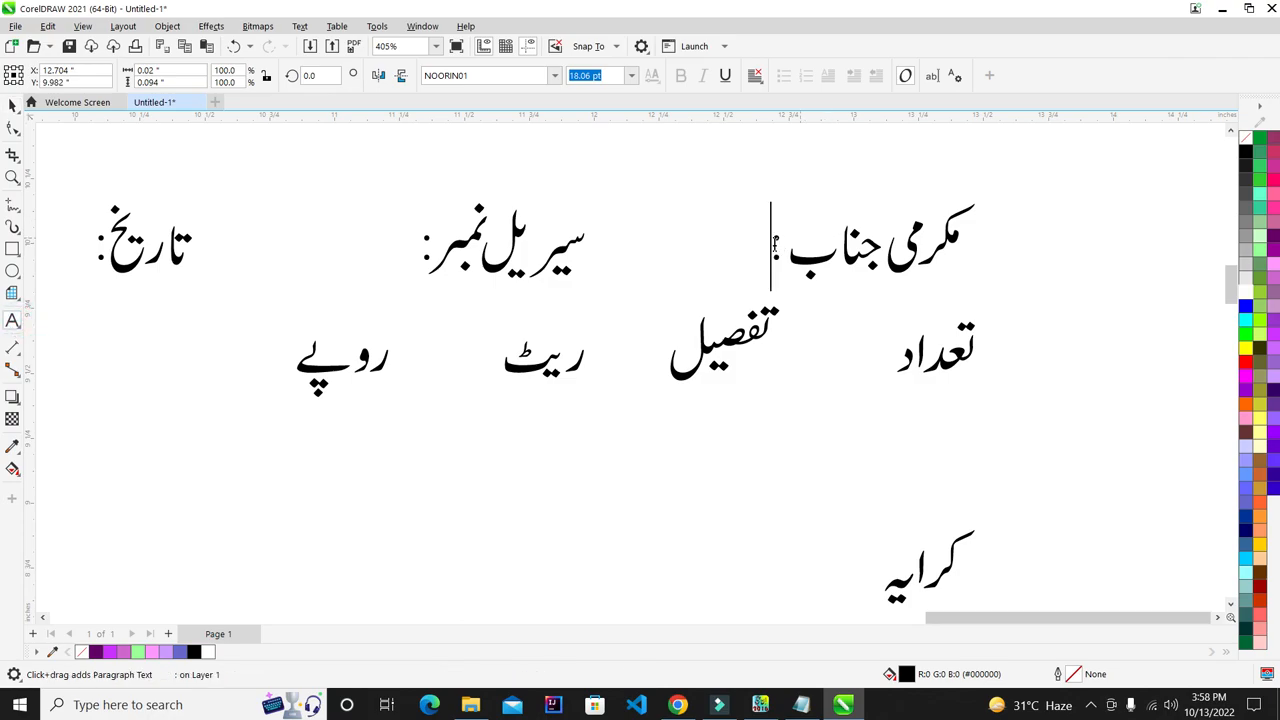
pyautogui.write('..')
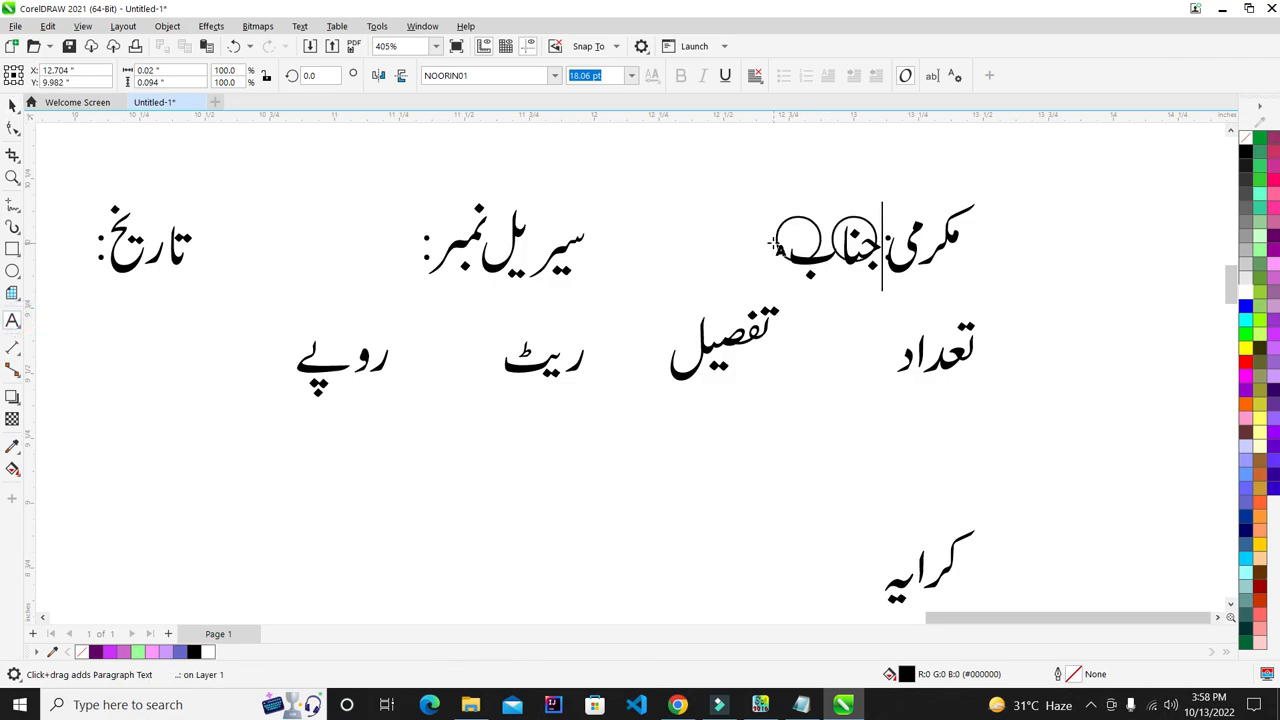
pyautogui.press('BackSpace')
pyautogui.press('BackSpace')
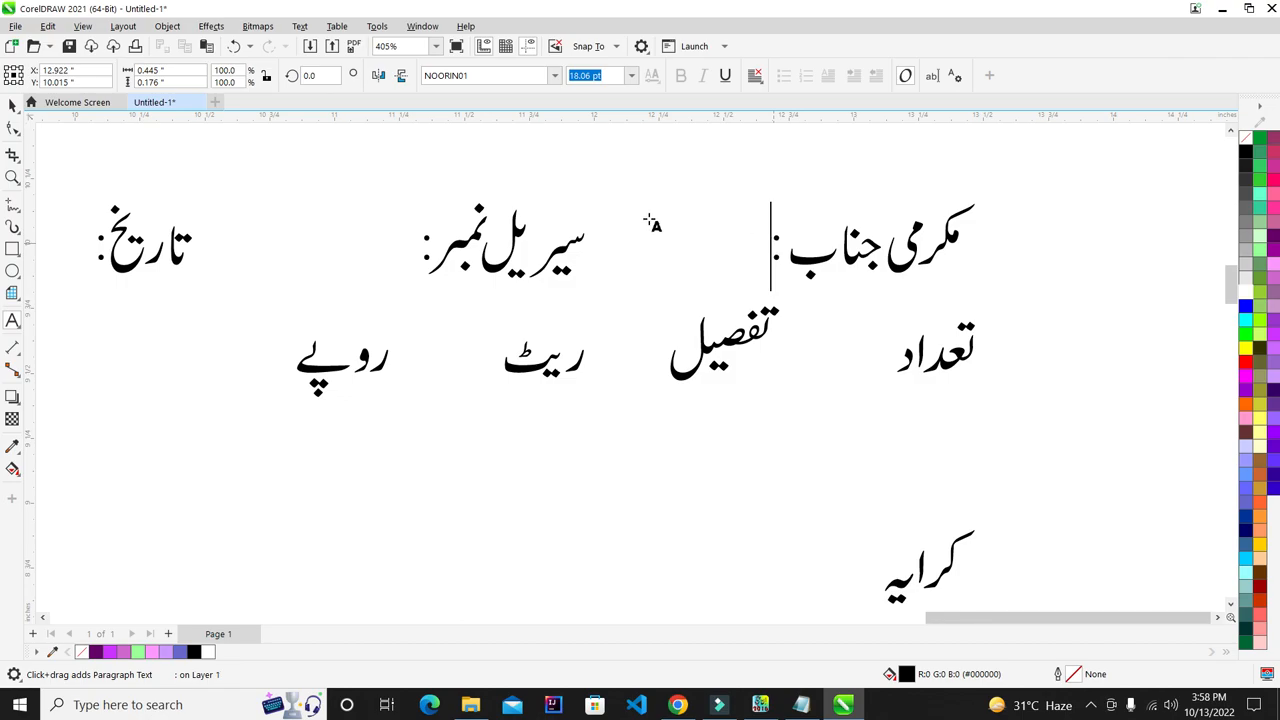
pyautogui.click(13, 106)
pyautogui.scroll(-2, 797, 217)
pyautogui.click(1000, 191)
pyautogui.scroll(4, 787, 225)
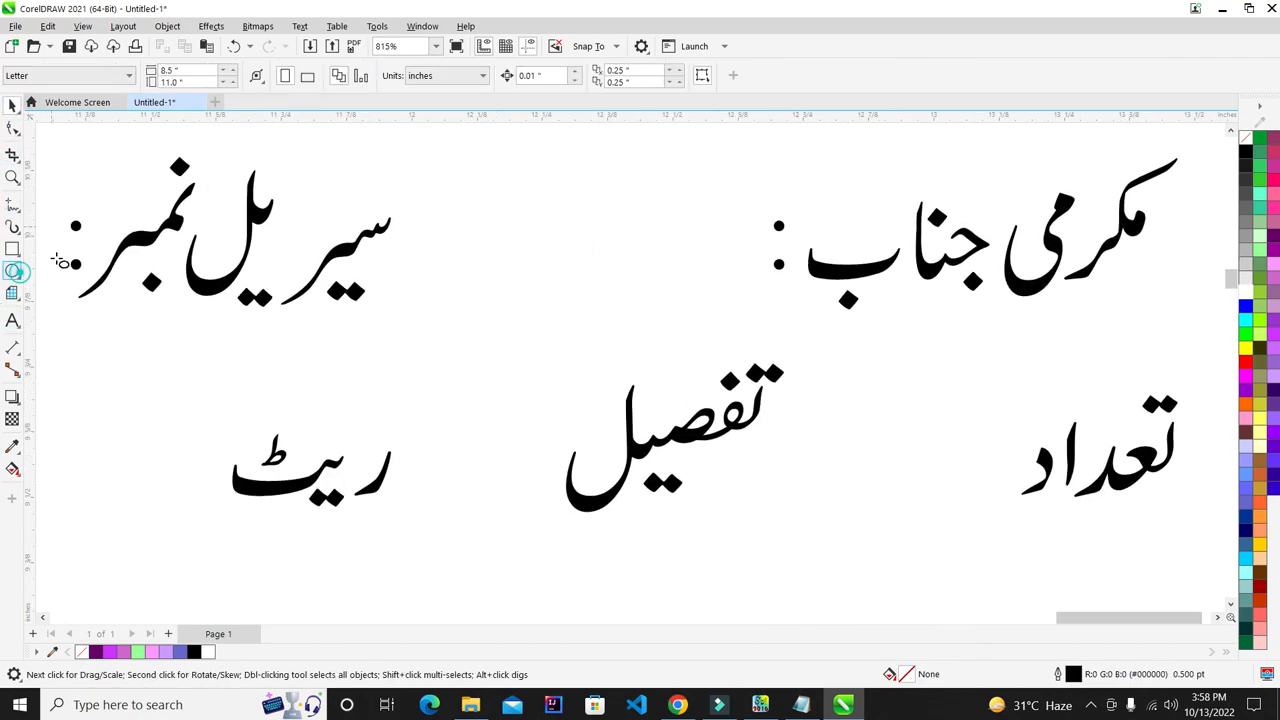
pyautogui.click(13, 271)
pyautogui.scroll(2, 751, 262)
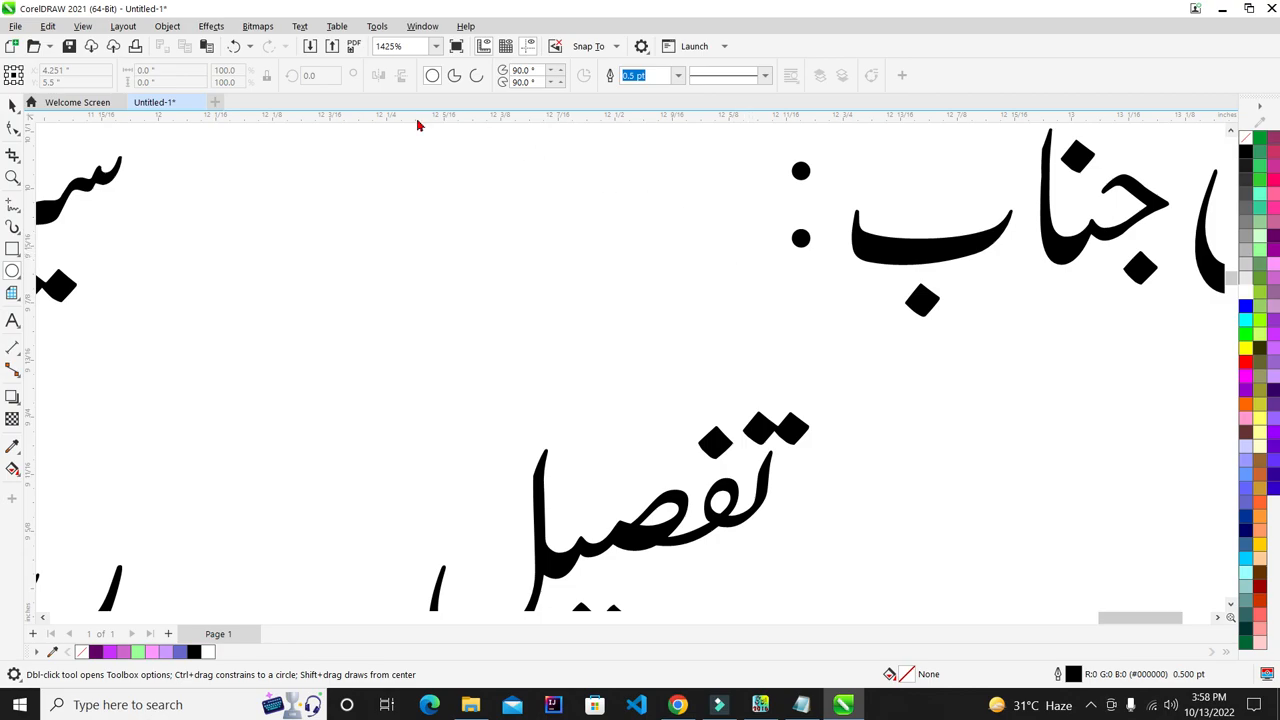
pyautogui.click(12, 250)
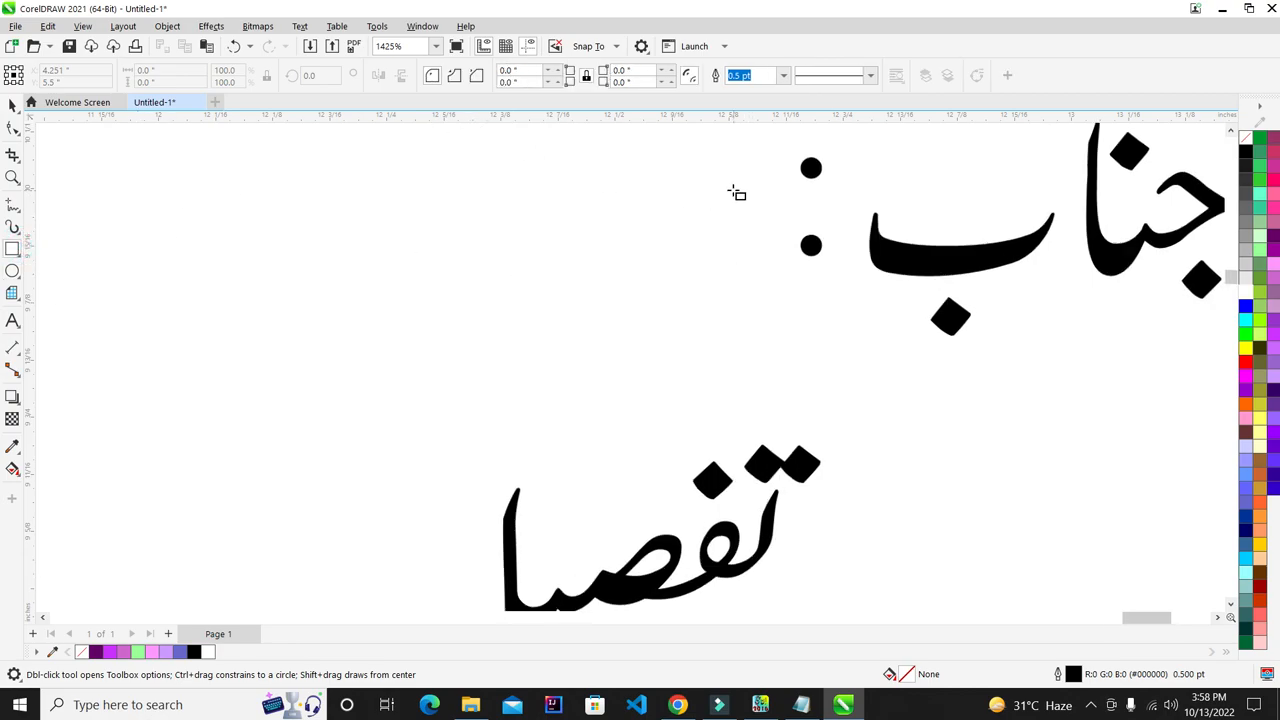
# - Draw a tiny square near the colon after مکرمی جناب with a hairline outline and black fill
pyautogui.scroll(4, 740, 200)
pyautogui.moveTo(795, 285); pyautogui.dragTo(852, 340)
pyautogui.press('Delete')
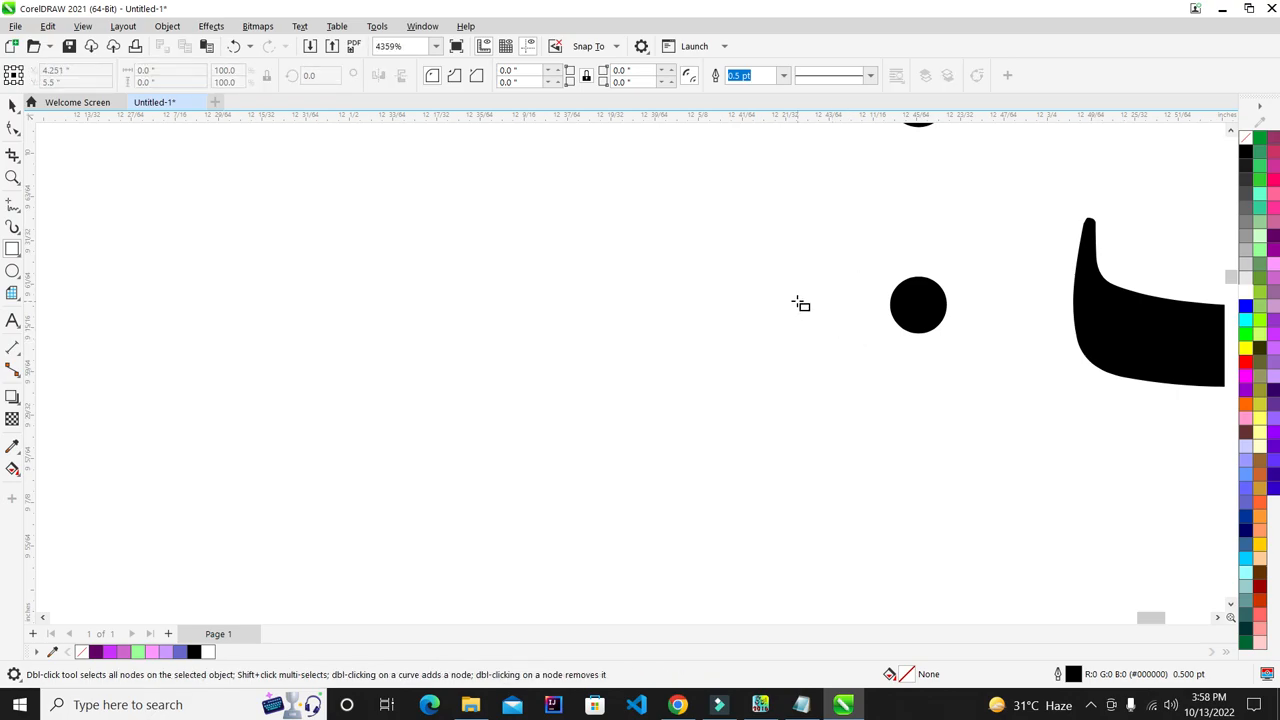
pyautogui.moveTo(782, 282); pyautogui.dragTo(833, 337)
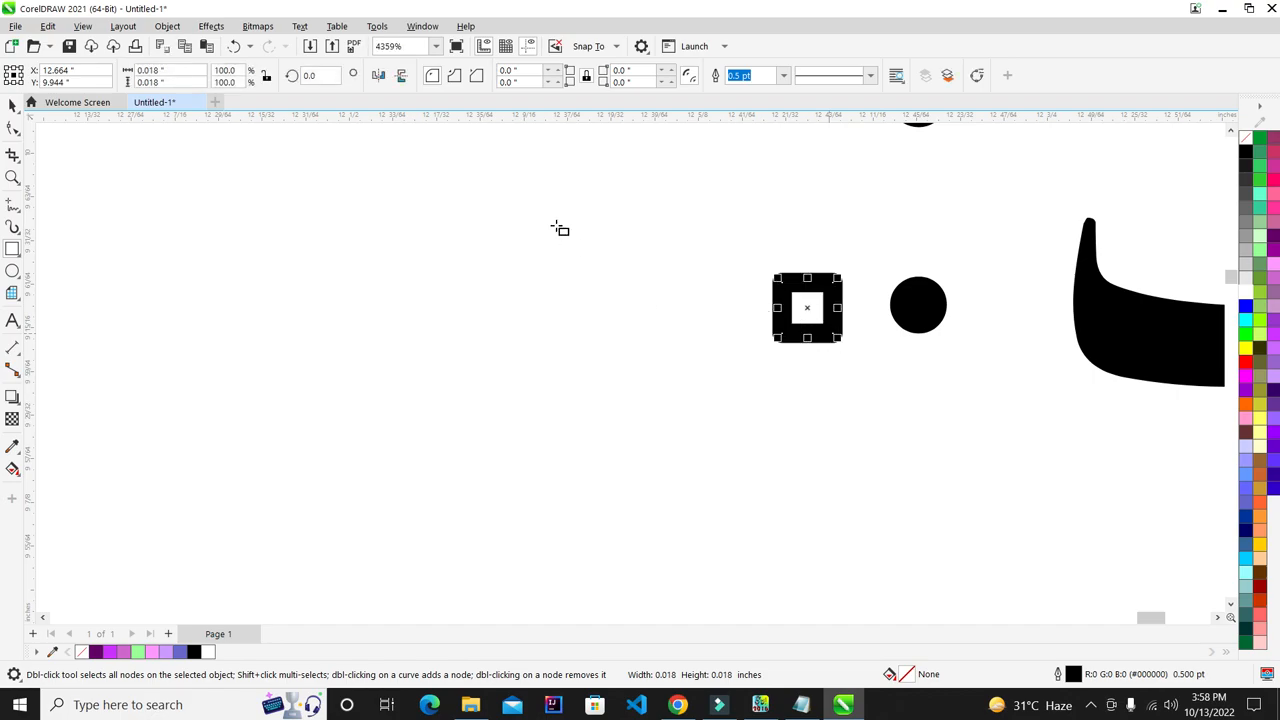
pyautogui.click(784, 78)
pyautogui.click(766, 106)
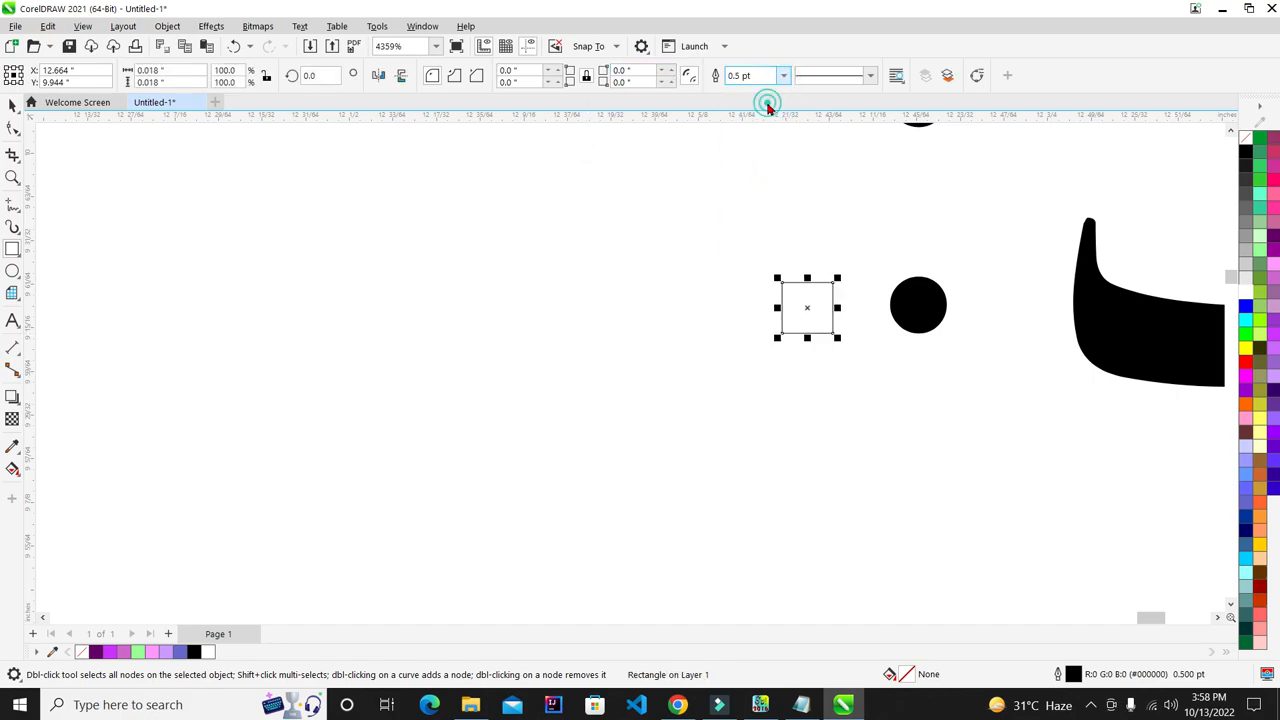
pyautogui.scroll(-1, 630, 231)
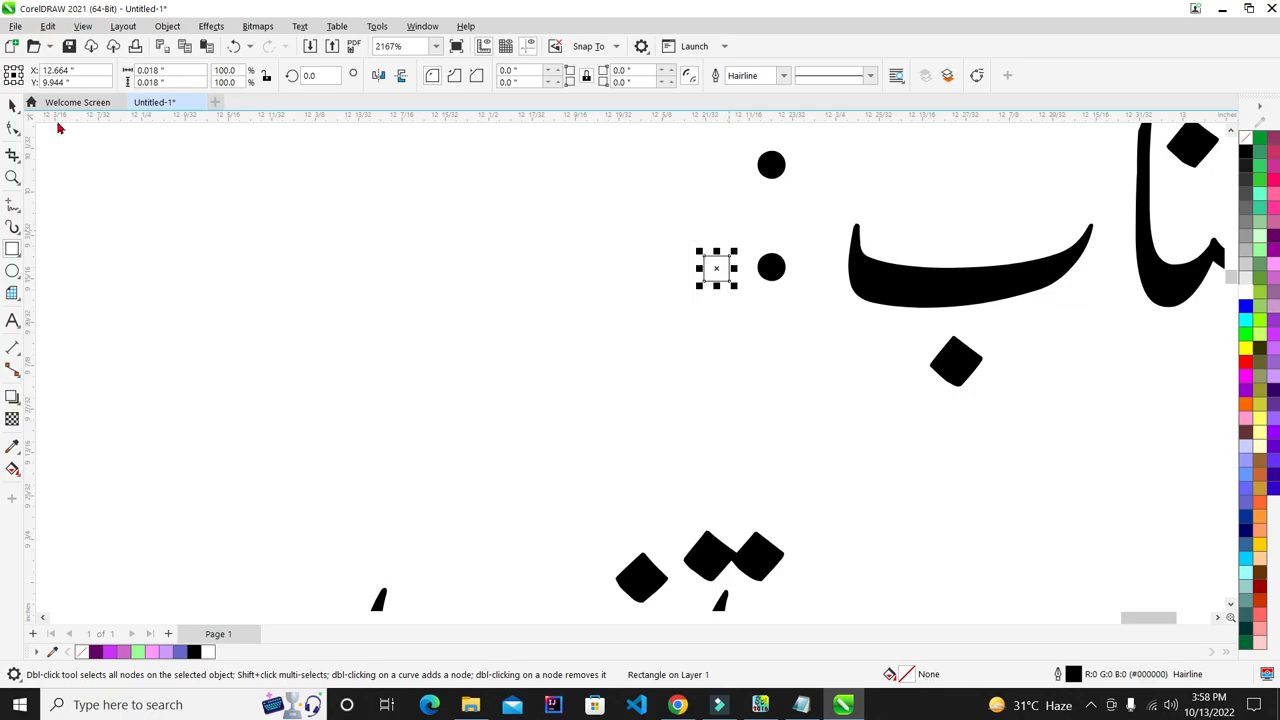
pyautogui.click(14, 106)
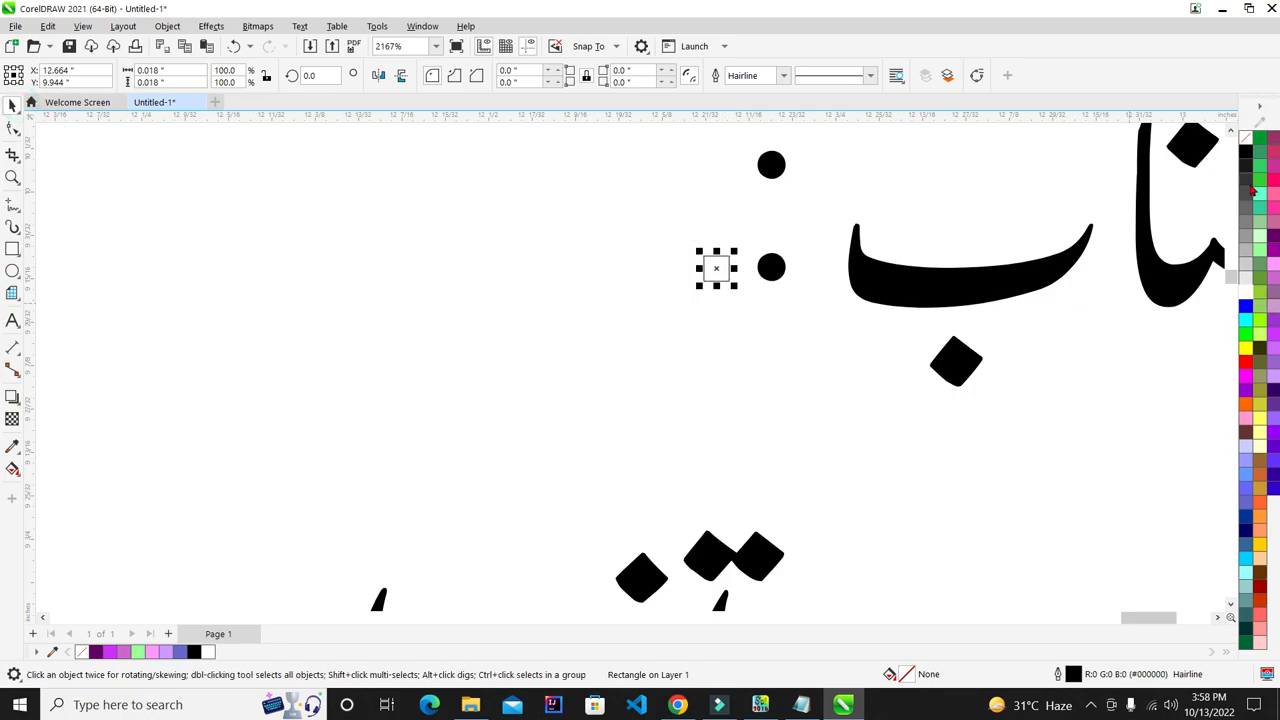
pyautogui.click(1245, 153)
pyautogui.scroll(-2, 985, 360)
pyautogui.scroll(1, 985, 360)
pyautogui.scroll(1, 817, 260)
# - Position the square just left of the colon and duplicate it leftward with Ctrl+D
pyautogui.click(717, 318)
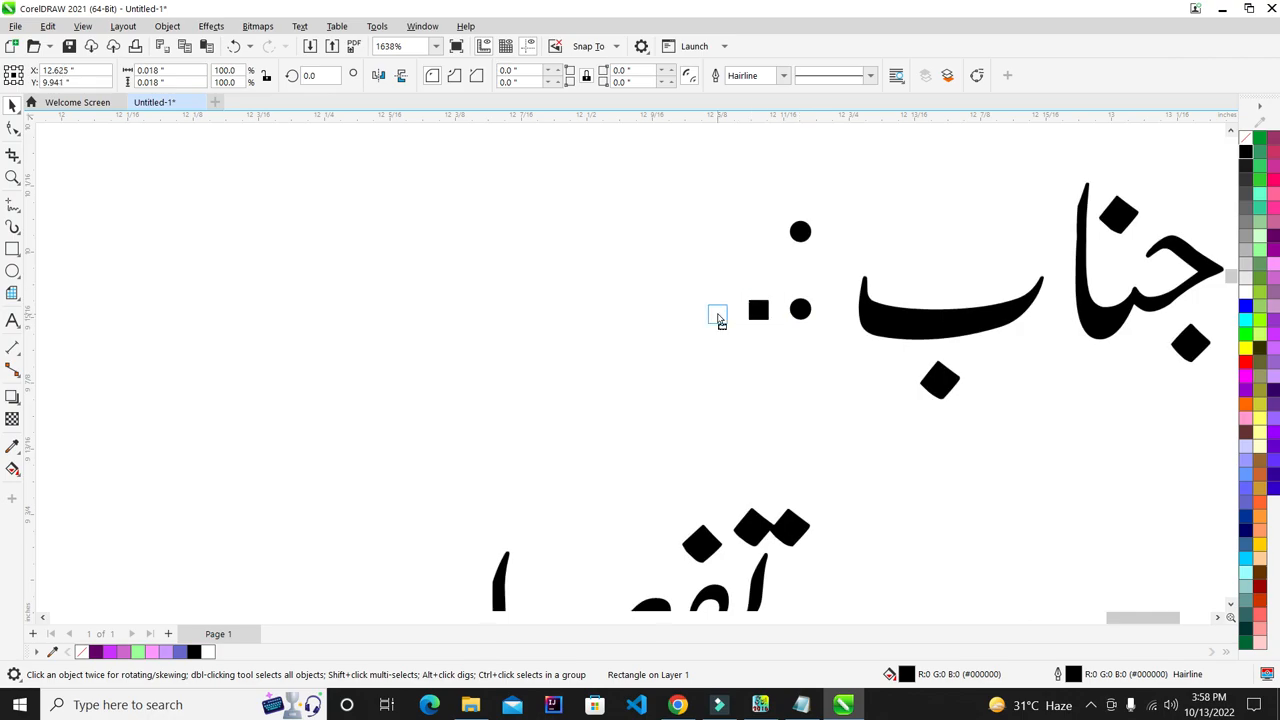
pyautogui.moveTo(733, 316); pyautogui.dragTo(734, 311)
pyautogui.scroll(-1, 734, 311)
pyautogui.hotkey('ctrl', 'd')
pyautogui.hotkey('ctrl', 'd')
pyautogui.hotkey('ctrl', 'd')
pyautogui.hotkey('ctrl', 'd')
pyautogui.hotkey('ctrl', 'd')
pyautogui.hotkey('ctrl', 'd')
pyautogui.hotkey('ctrl', 'd')
pyautogui.hotkey('ctrl', 'd')
pyautogui.hotkey('ctrl', 'd')
pyautogui.hotkey('ctrl', 'd')
pyautogui.hotkey('ctrl', 'd')
pyautogui.hotkey('ctrl', 'd')
pyautogui.hotkey('ctrl', 'd')
pyautogui.hotkey('ctrl', 'd')
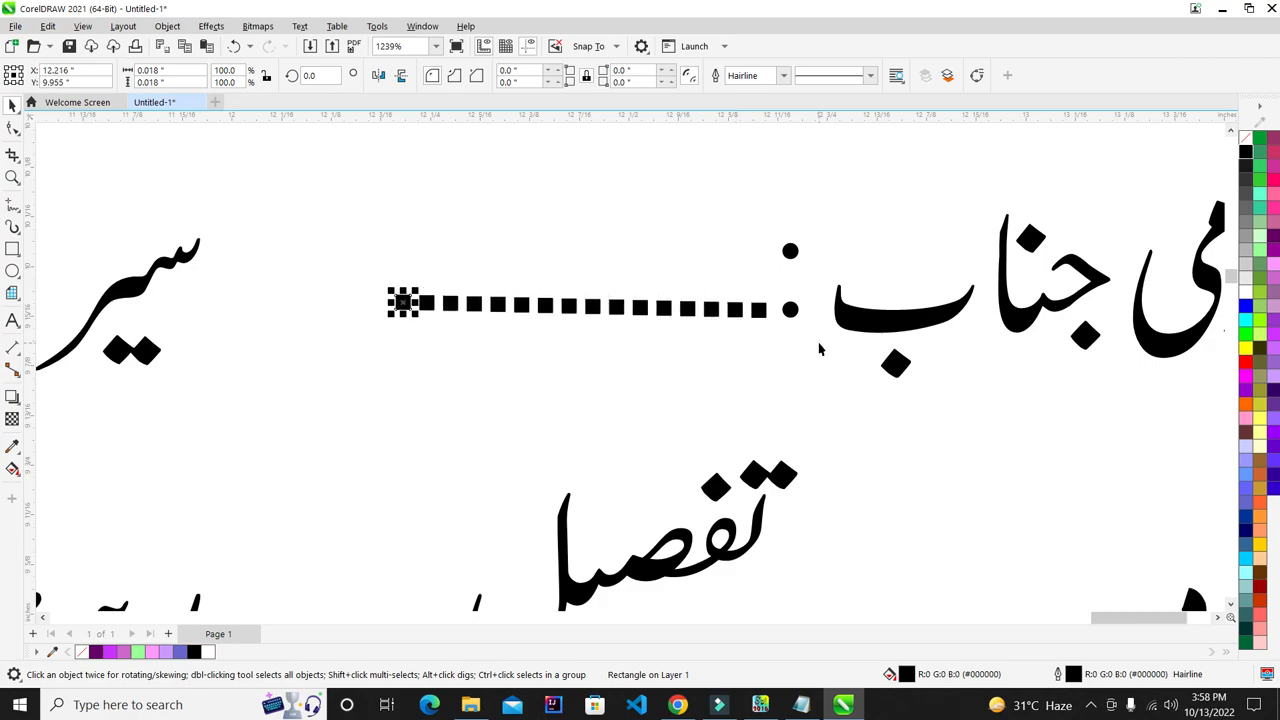
pyautogui.hotkey('ctrl', 'd')
pyautogui.hotkey('ctrl', 'd')
pyautogui.hotkey('ctrl', 'd')
pyautogui.hotkey('ctrl', 'd')
pyautogui.hotkey('ctrl', 'd')
pyautogui.hotkey('ctrl', 'd')
pyautogui.hotkey('ctrl', 'd')
pyautogui.hotkey('ctrl', 'd')
pyautogui.scroll(-2, 818, 348)
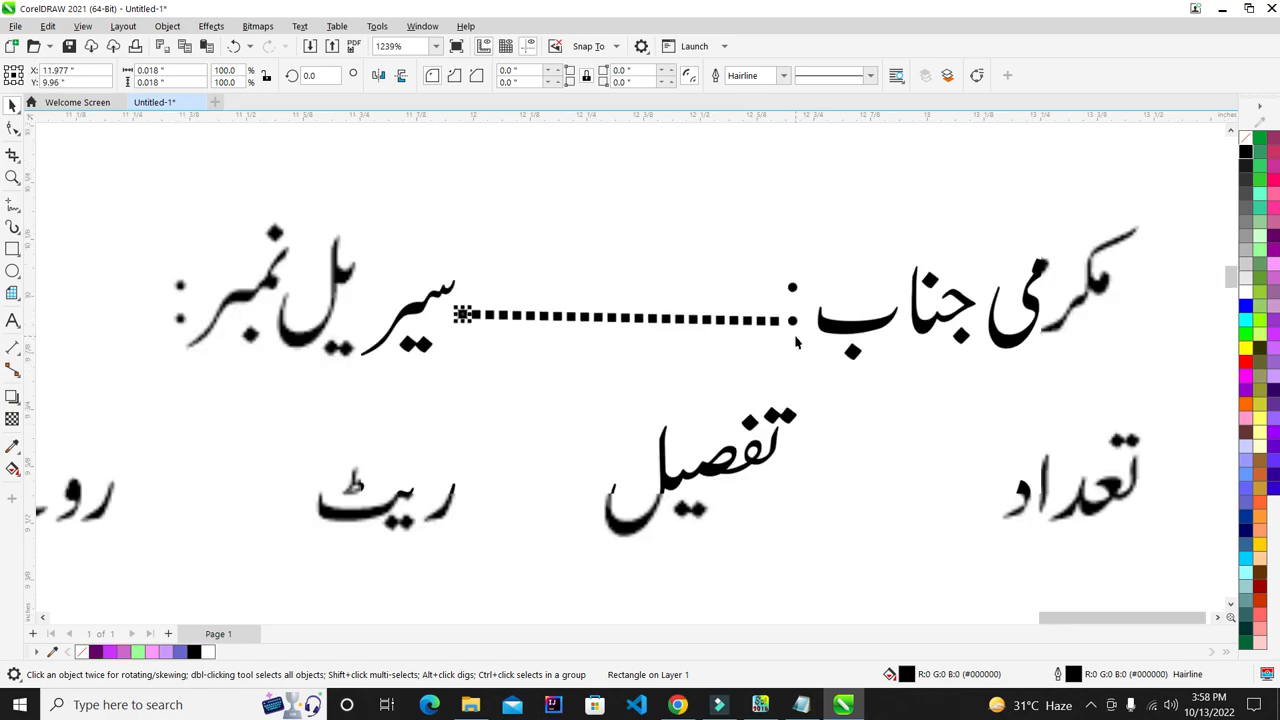
# - Marquee-select all 24 squares of the dotted line after مکرمی جناب
pyautogui.click(551, 237)
pyautogui.moveTo(426, 238); pyautogui.dragTo(793, 394)
pyautogui.click(686, 198)
pyautogui.scroll(-2, 571, 302)
pyautogui.scroll(-2, 580, 285)
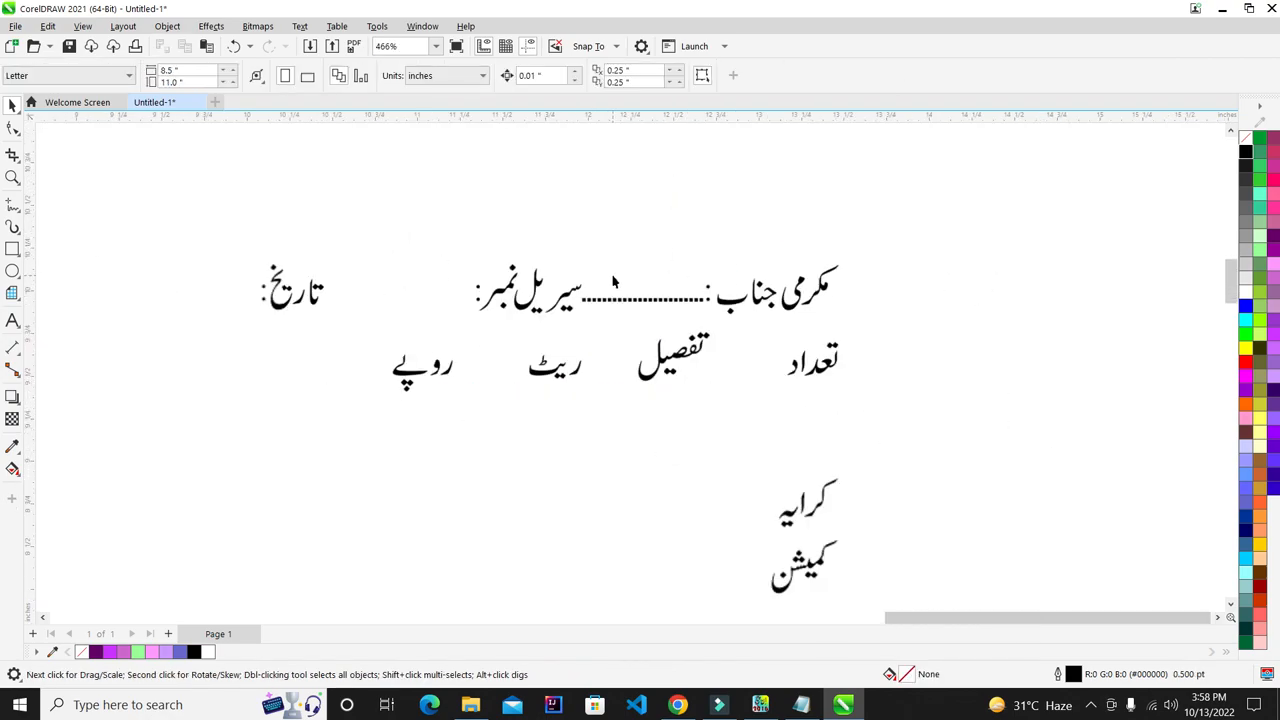
pyautogui.scroll(3, 586, 280)
pyautogui.scroll(-1, 712, 318)
pyautogui.scroll(1, 722, 318)
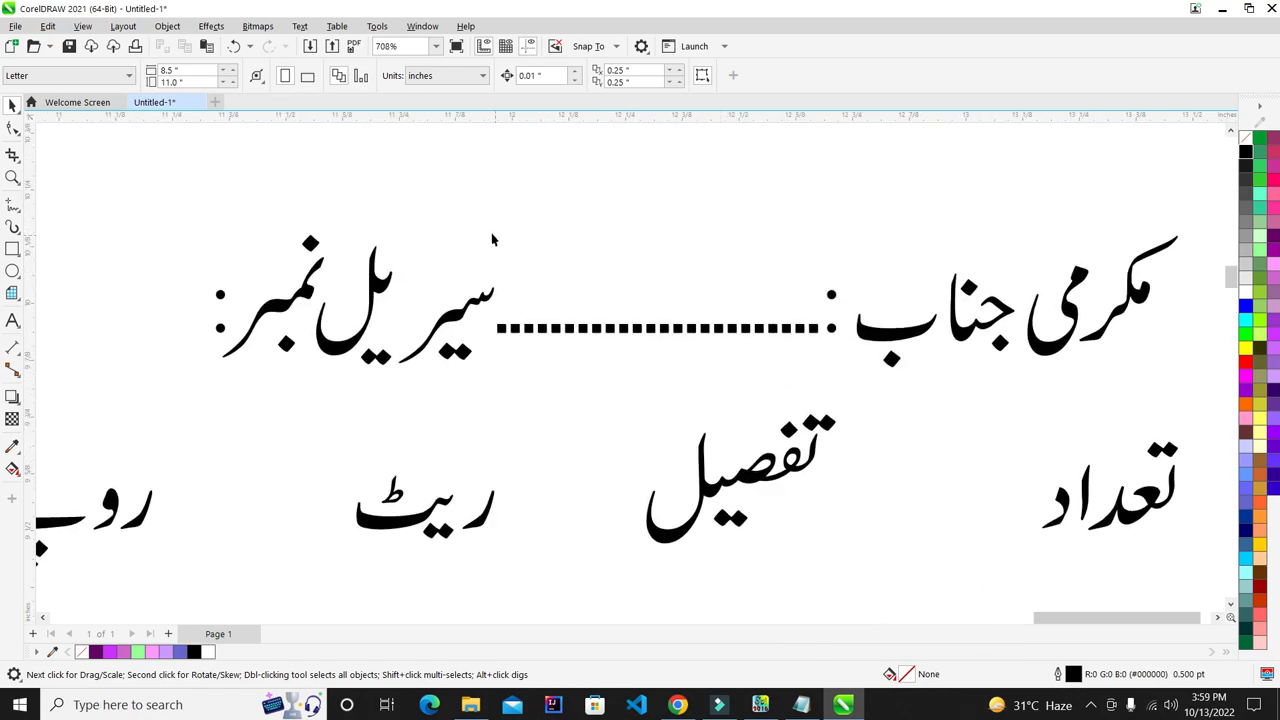
pyautogui.moveTo(478, 228); pyautogui.dragTo(832, 418)
pyautogui.scroll(2, 766, 357)
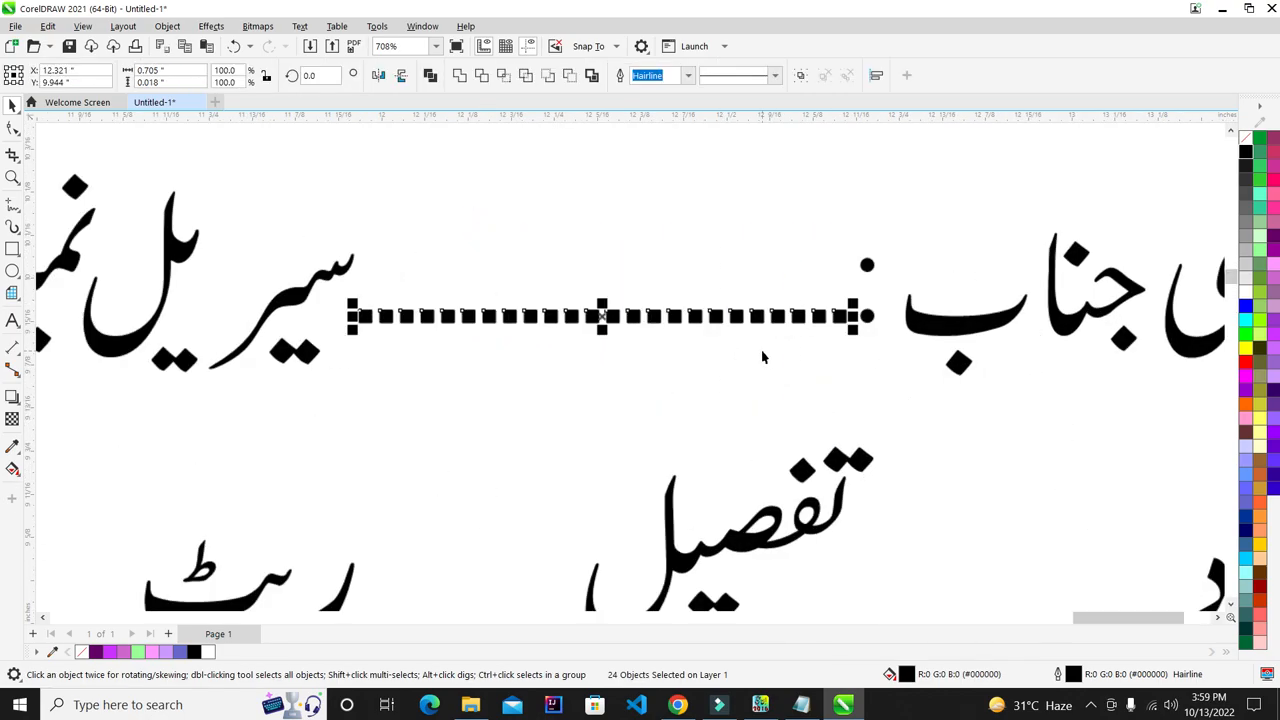
# - Fill the dots grey #999999, remove their outlines, and bring up Outline Pen settings
pyautogui.click(1253, 266)
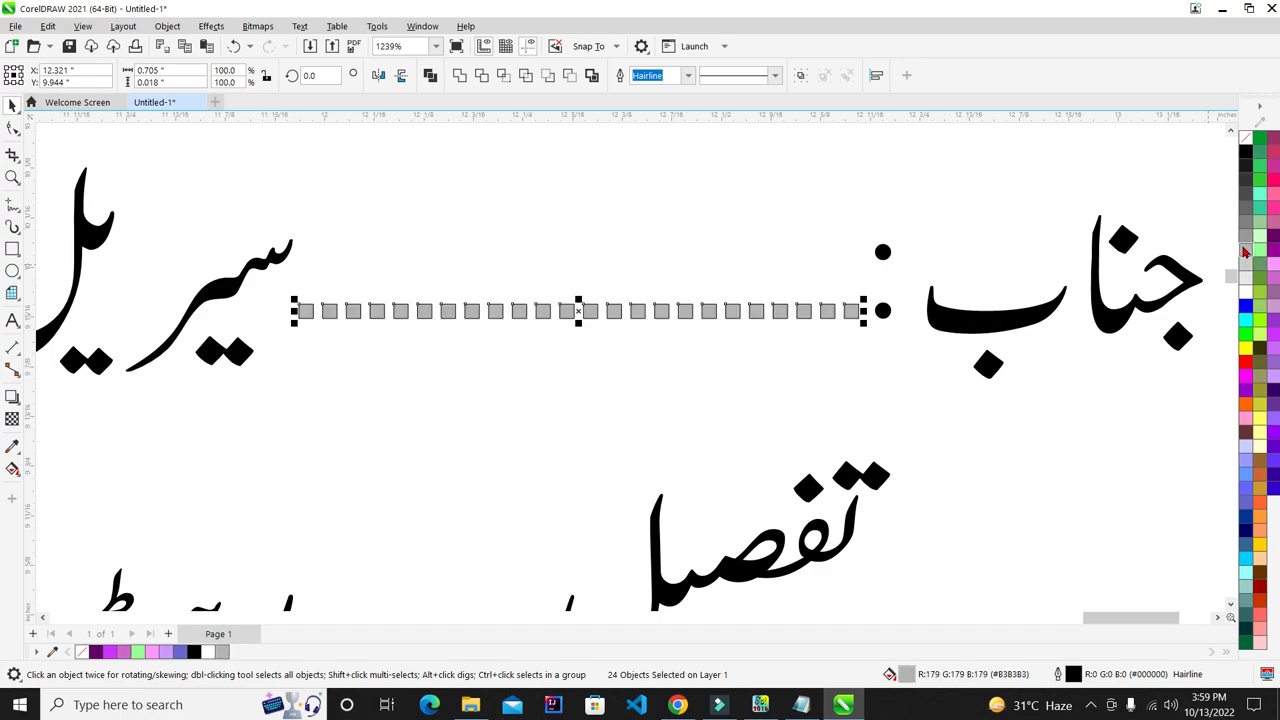
pyautogui.rightClick(1248, 136)
pyautogui.scroll(-2, 570, 260)
pyautogui.scroll(2, 628, 219)
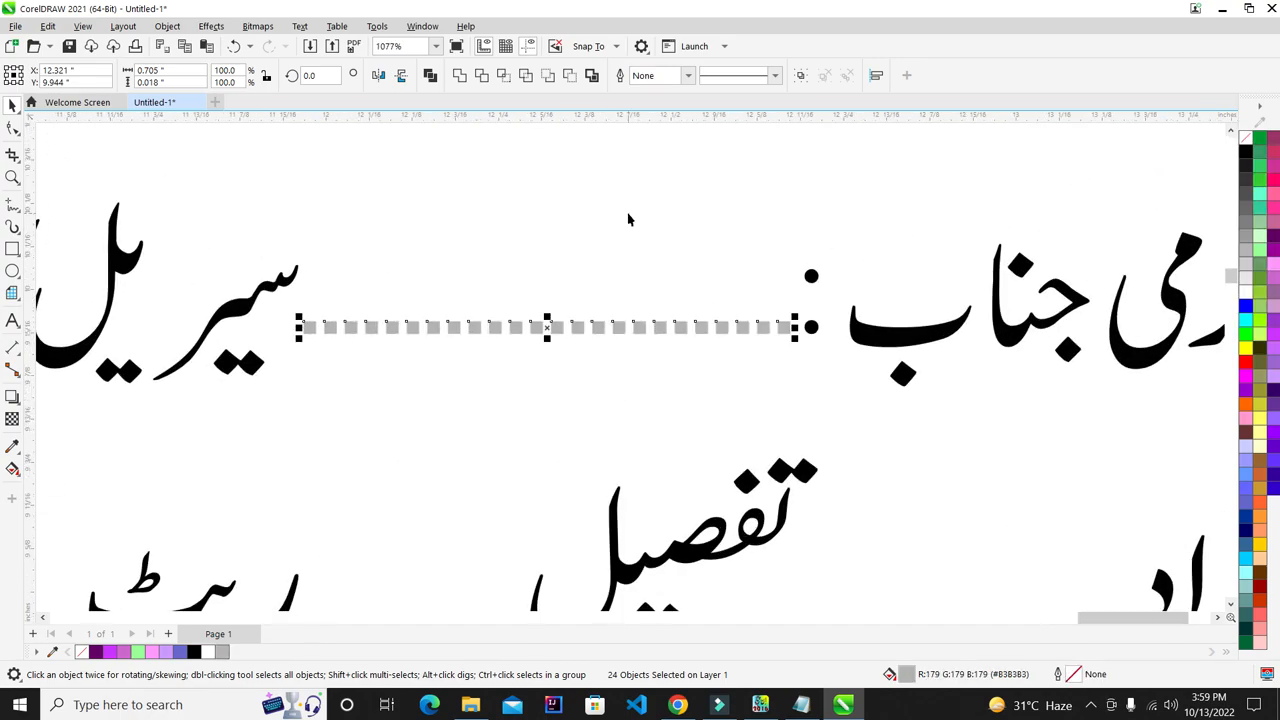
pyautogui.rightClick(1249, 246)
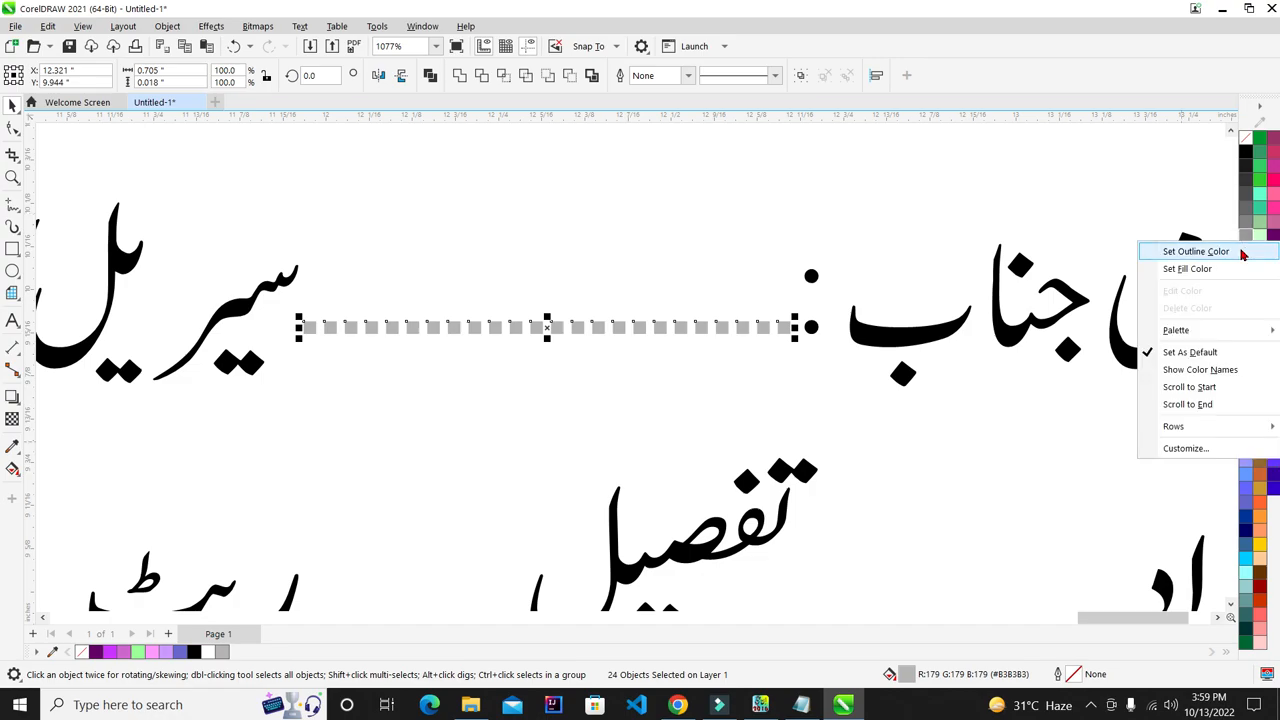
pyautogui.click(1238, 252)
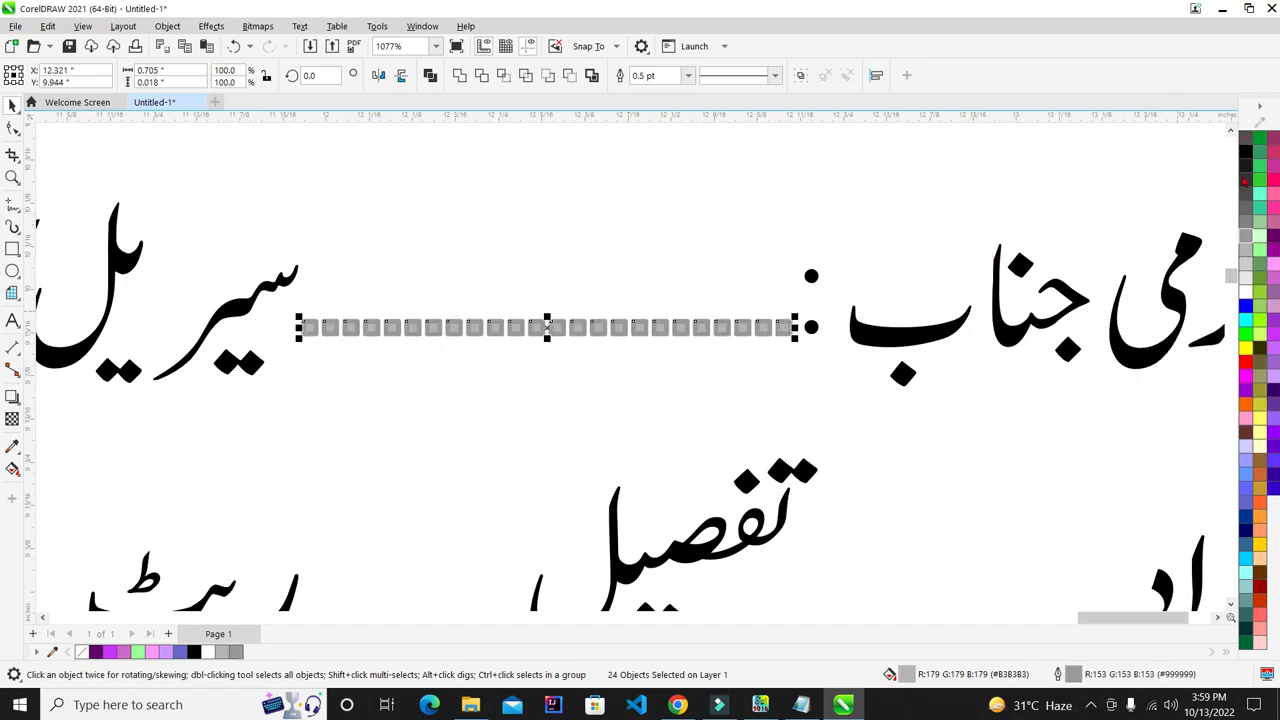
pyautogui.click(1249, 236)
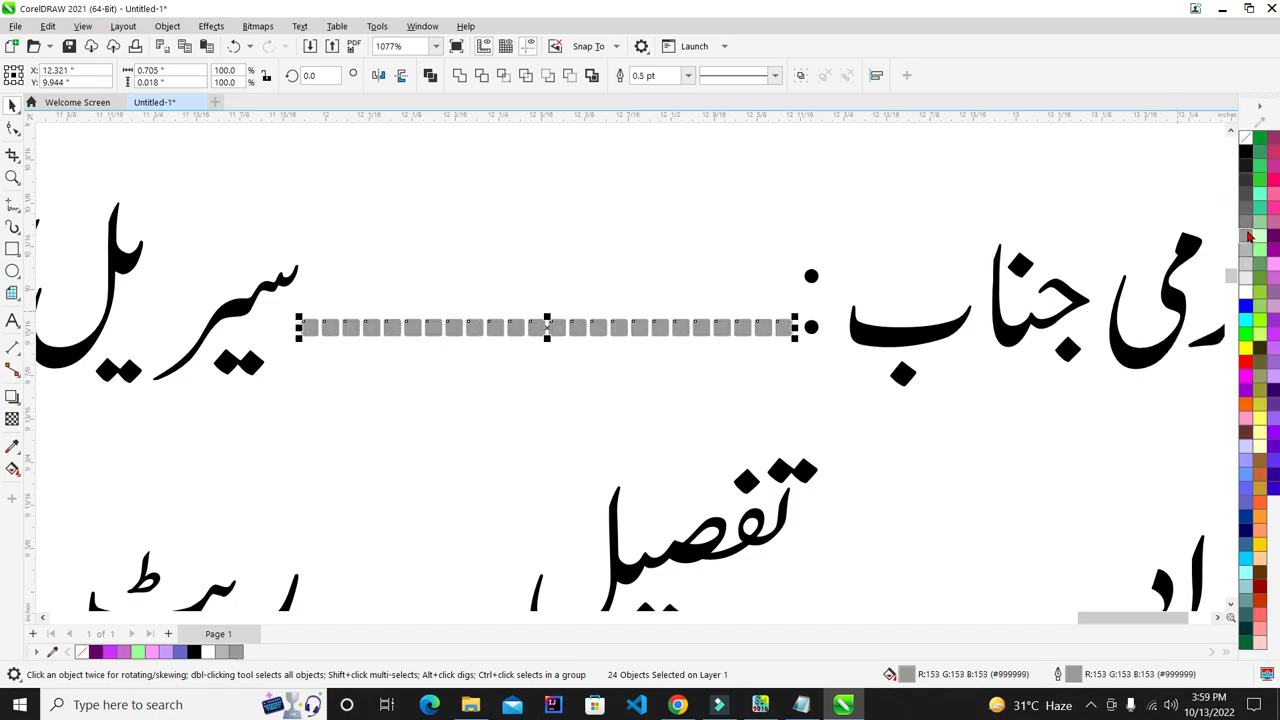
pyautogui.rightClick(1249, 144)
pyautogui.click(1236, 148)
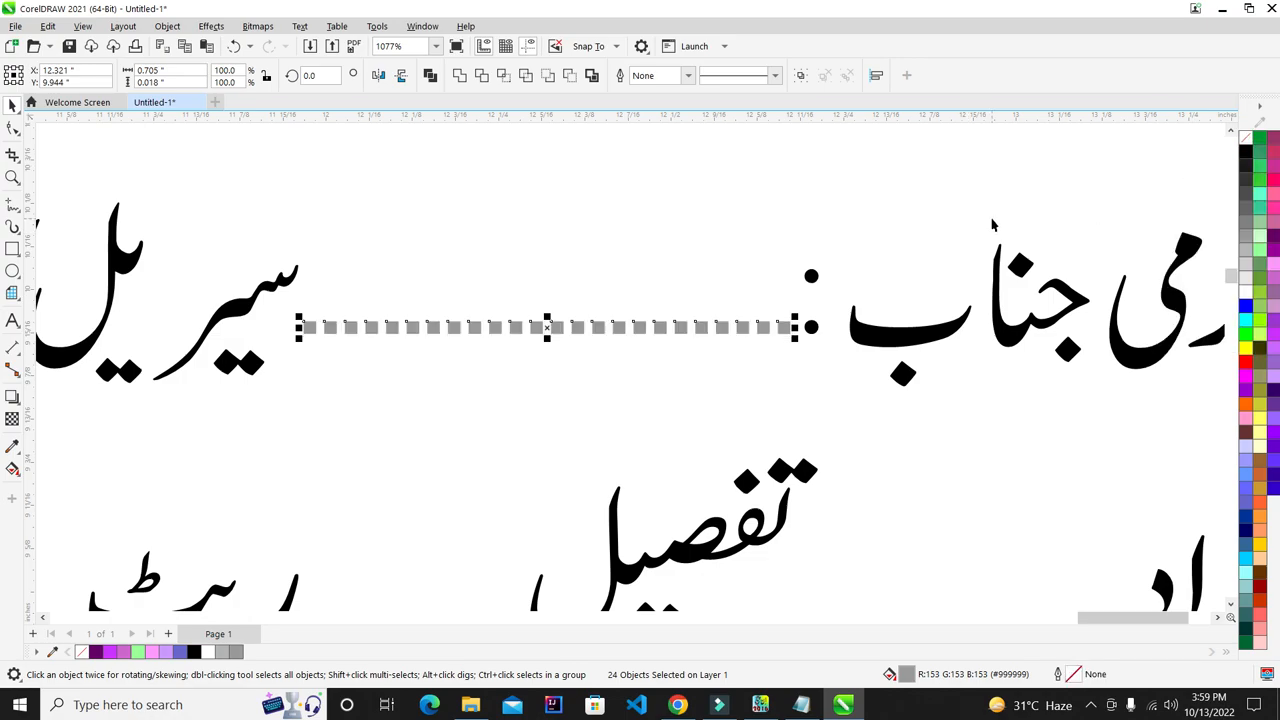
pyautogui.press('F12')
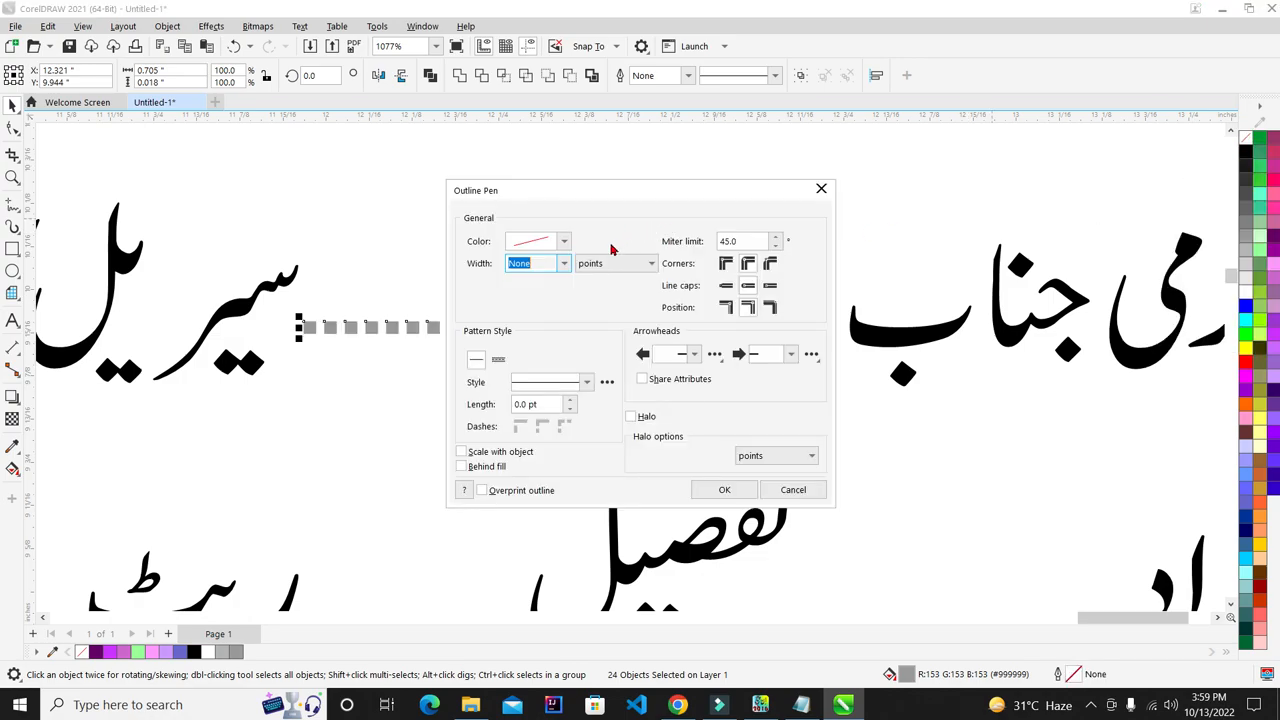
# - Try a 3.0 pt behind-fill scaled outline on the dots, then undo it to keep them outline-free
pyautogui.click(565, 263)
pyautogui.click(525, 360)
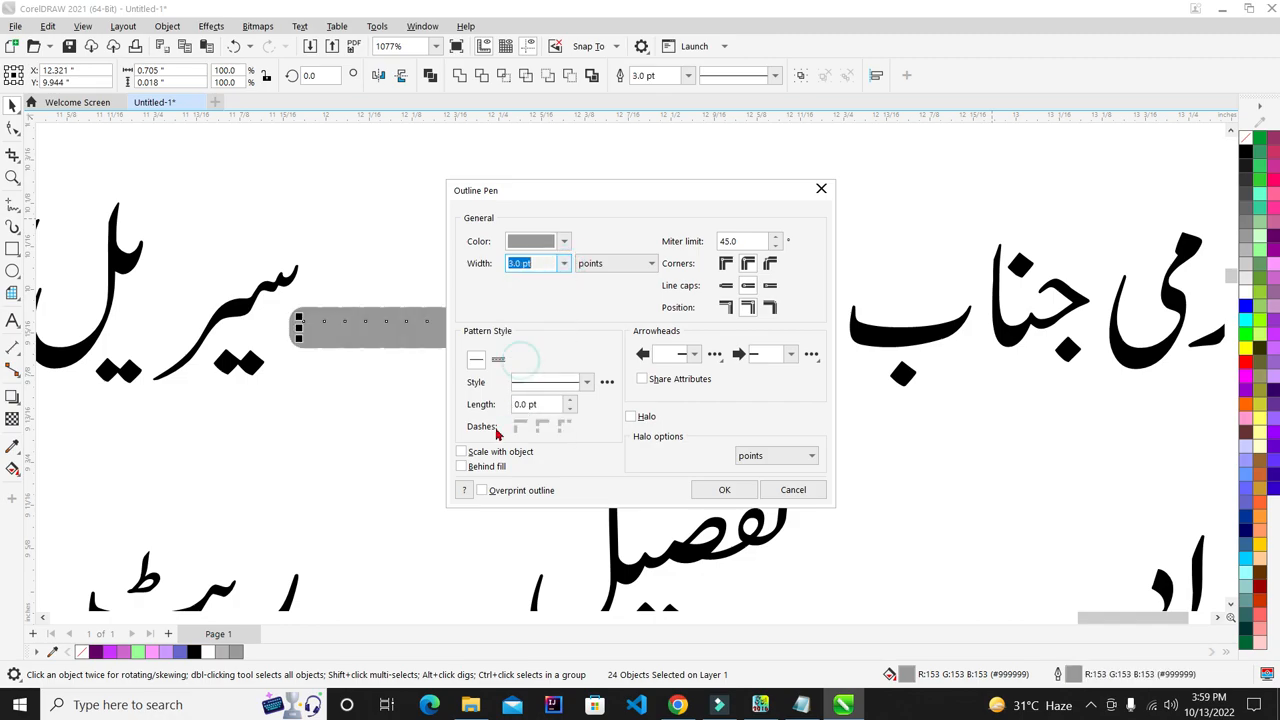
pyautogui.click(461, 466)
pyautogui.click(461, 451)
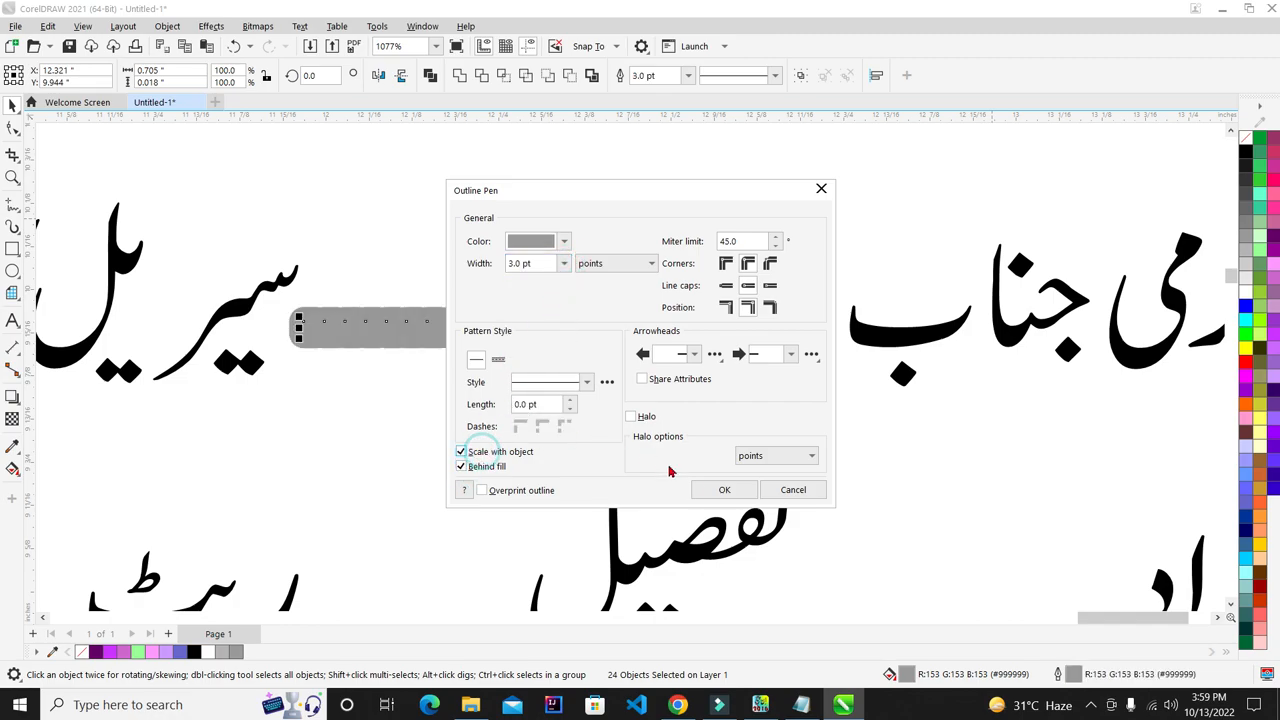
pyautogui.click(795, 489)
pyautogui.click(645, 238)
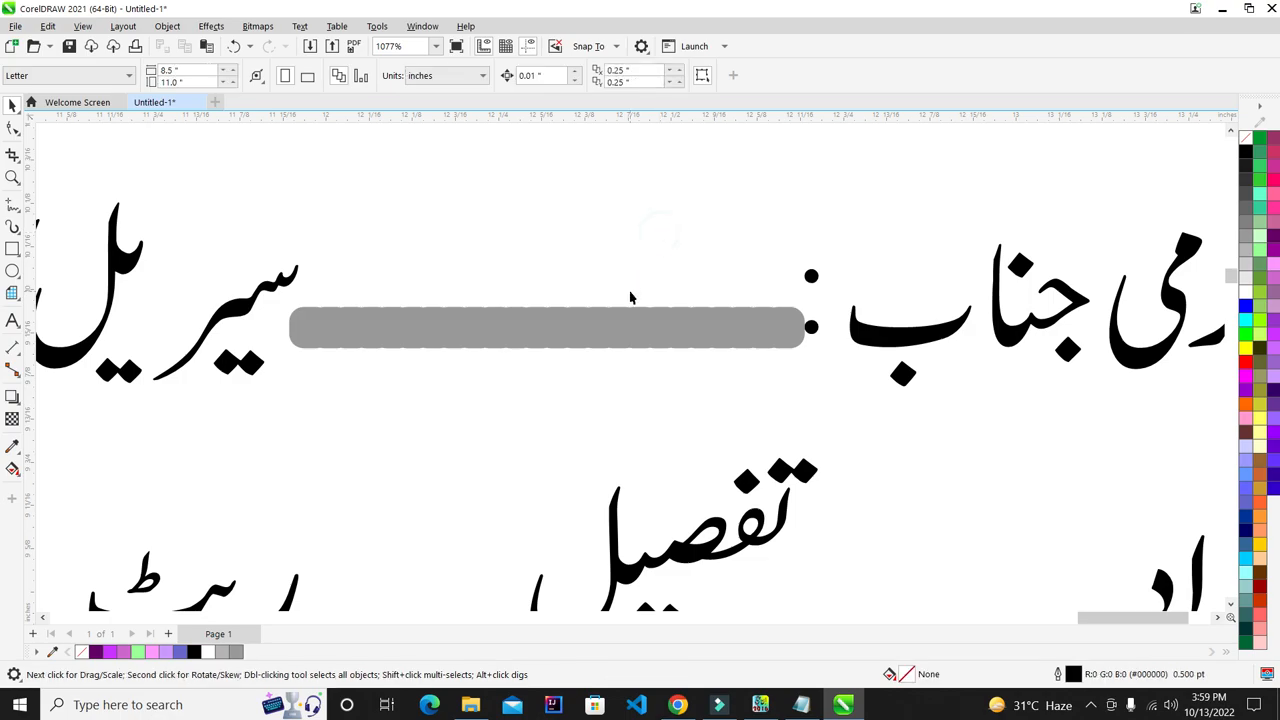
pyautogui.hotkey('ctrl', 'z')
pyautogui.hotkey('ctrl', 'z')
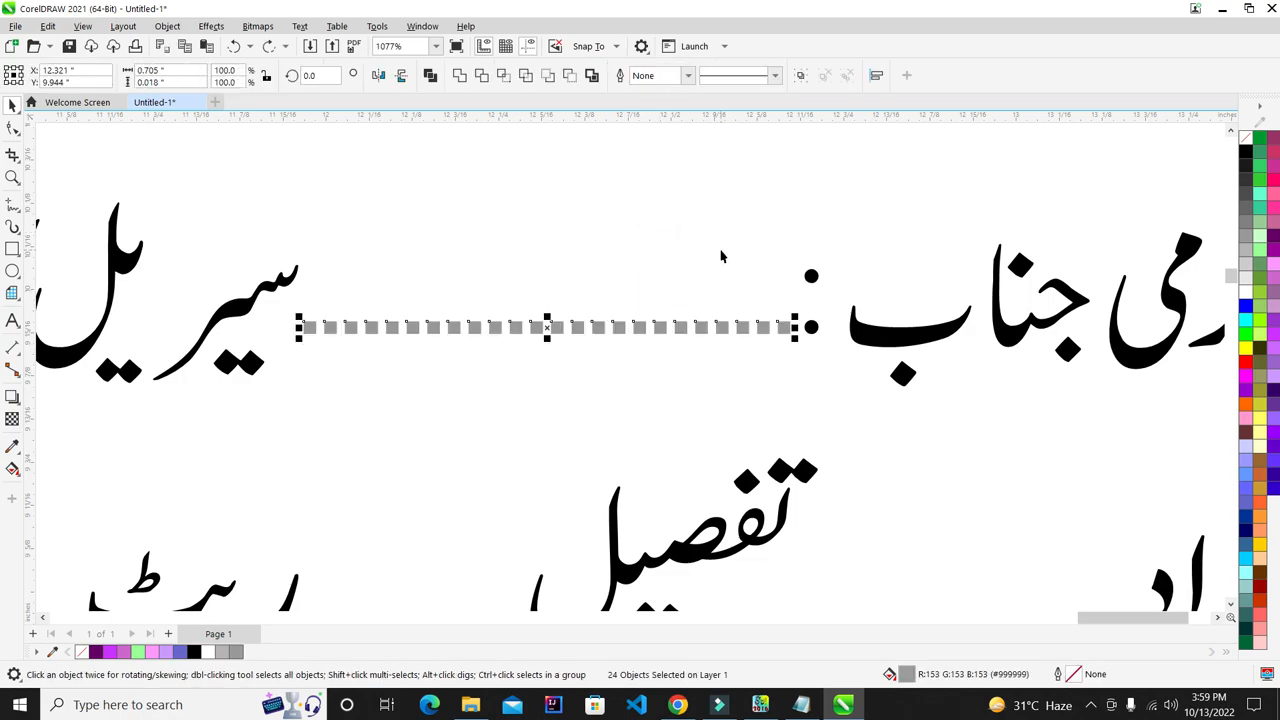
pyautogui.click(723, 249)
# - Group the dotted squares and place copies after سیریل نمبر and تاریخ
pyautogui.scroll(-1, 735, 286)
pyautogui.scroll(-1, 839, 229)
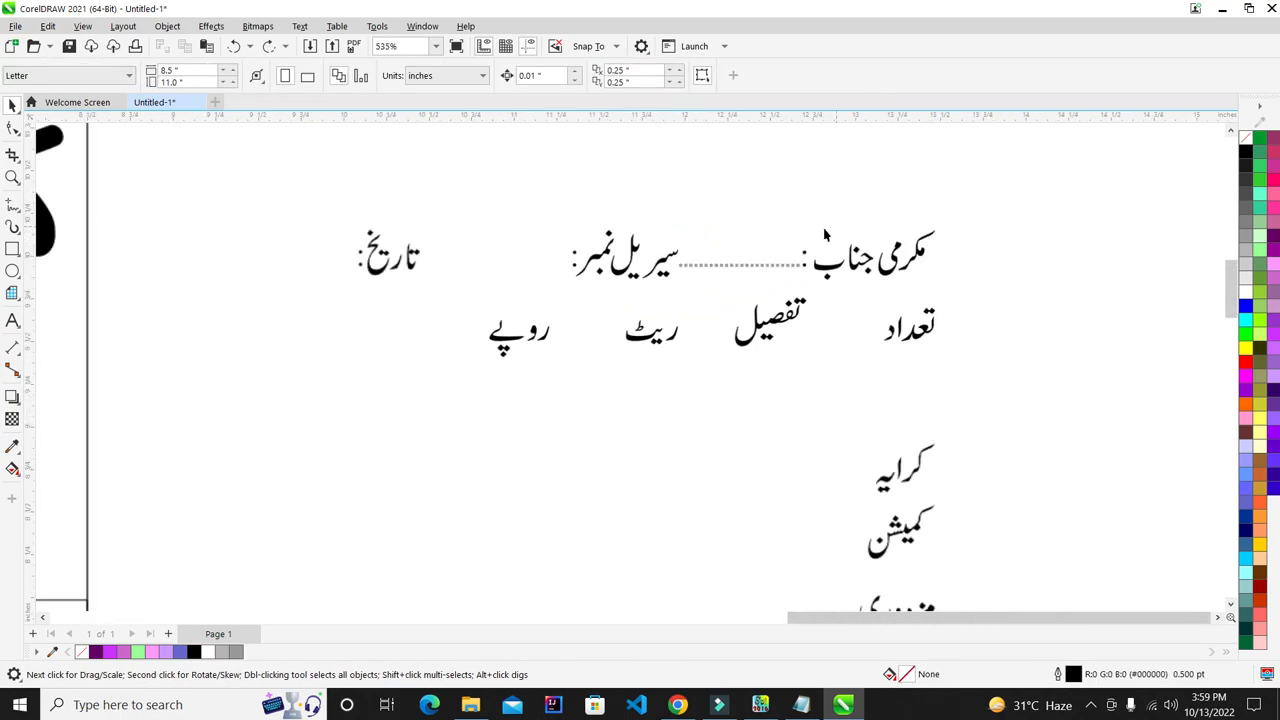
pyautogui.scroll(1, 828, 275)
pyautogui.moveTo(815, 238); pyautogui.dragTo(1089, 399)
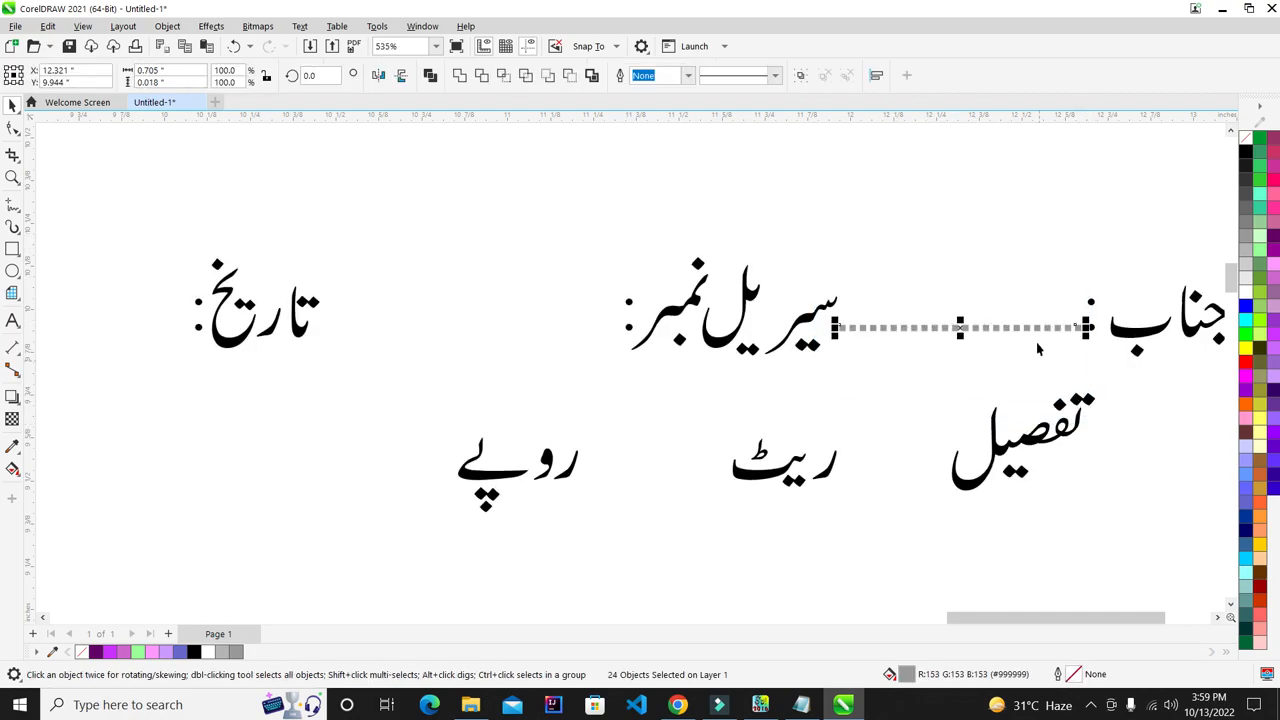
pyautogui.hotkey('ctrl', 'g')
pyautogui.moveTo(1041, 339); pyautogui.dragTo(574, 332)
pyautogui.scroll(-3, 574, 332)
pyautogui.scroll(4, 231, 316)
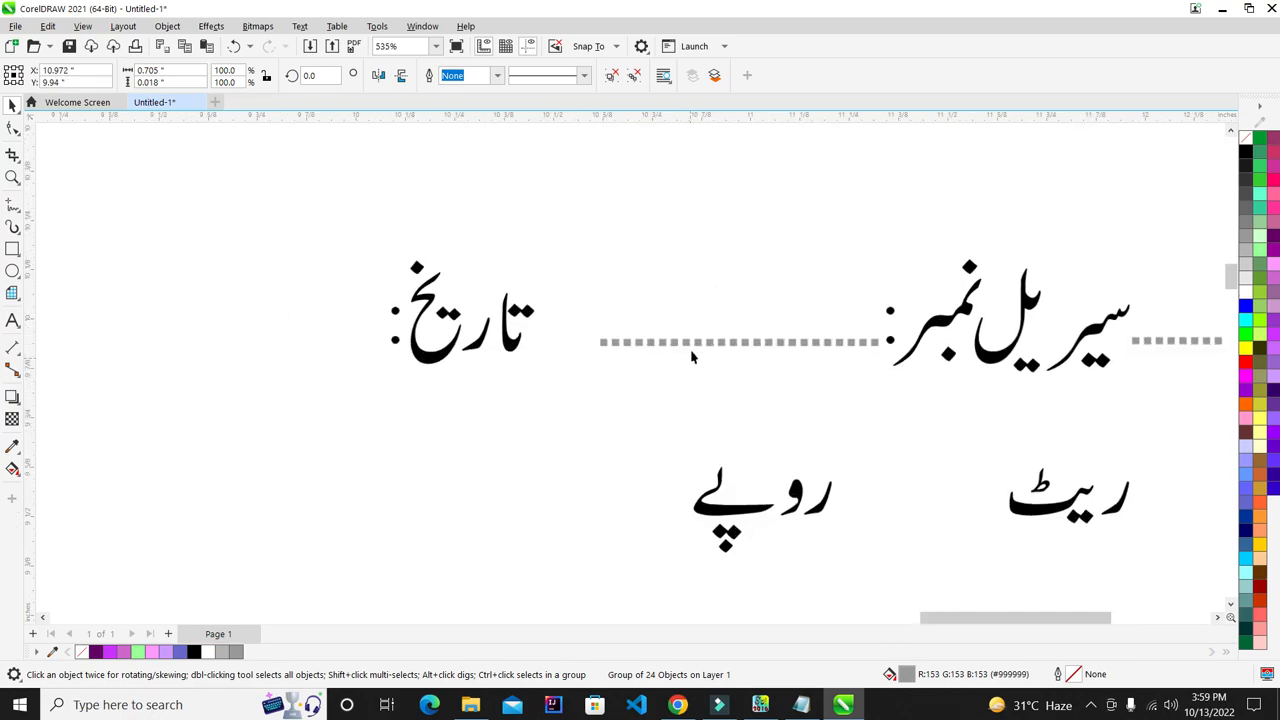
pyautogui.moveTo(672, 345); pyautogui.dragTo(186, 341)
pyautogui.hscroll(-3, 169, 335)
pyautogui.scroll(1, 169, 335)
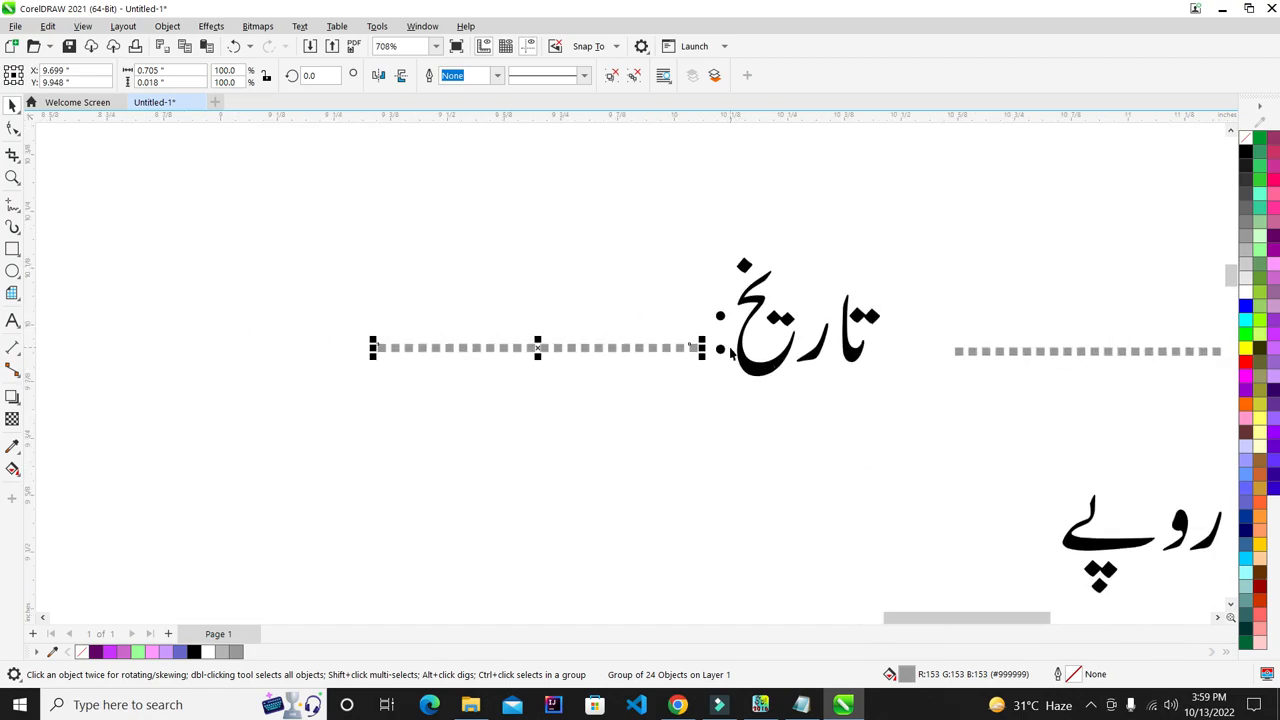
# - Align each dotted leader with the colon after تاریخ, سیریل نمبر and مکرمی جناب
pyautogui.keyDown('shift'); pyautogui.click(722, 347); pyautogui.keyUp('shift')
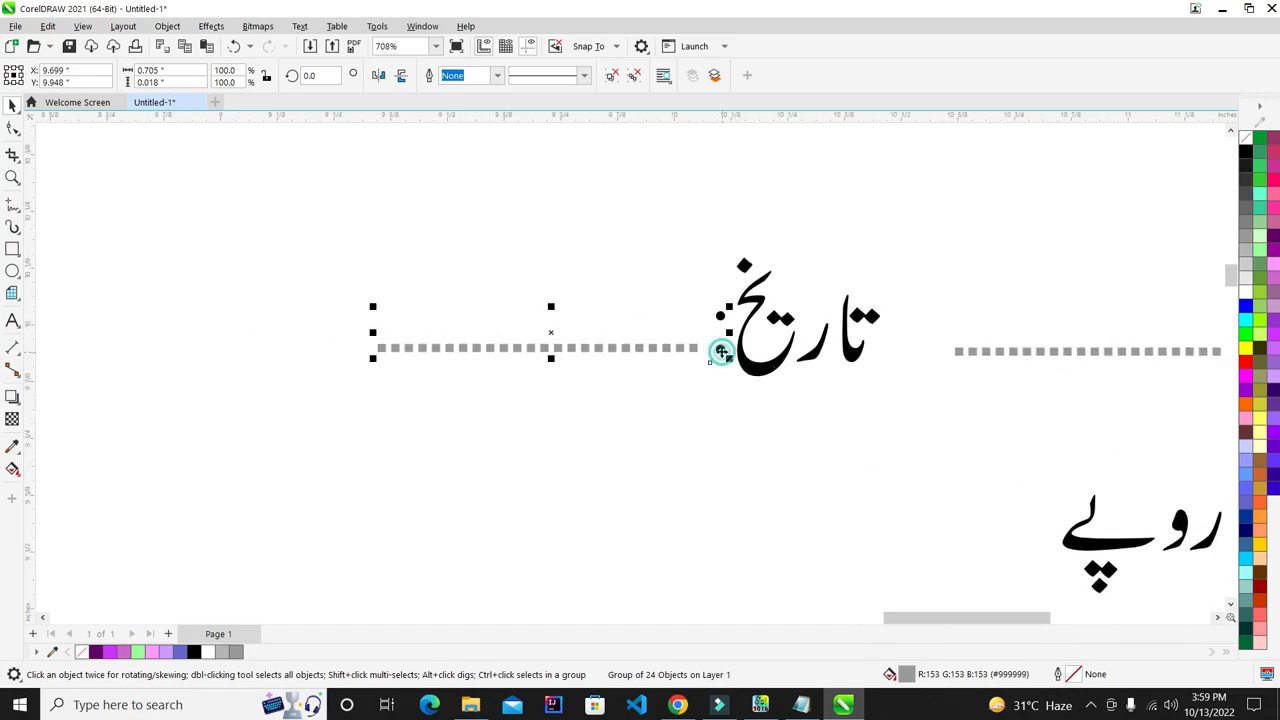
pyautogui.click(760, 496)
pyautogui.scroll(-3, 735, 420)
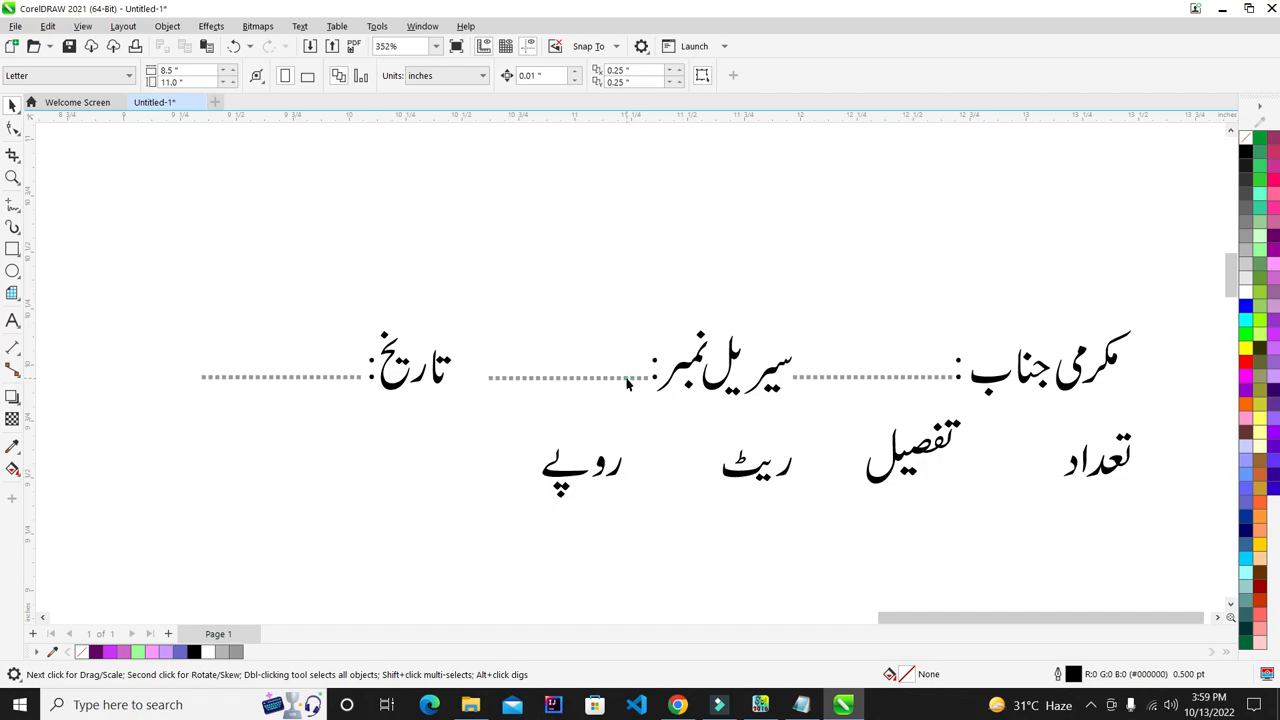
pyautogui.click(627, 378)
pyautogui.scroll(4, 635, 379)
pyautogui.keyDown('shift'); pyautogui.click(669, 375); pyautogui.keyUp('shift')
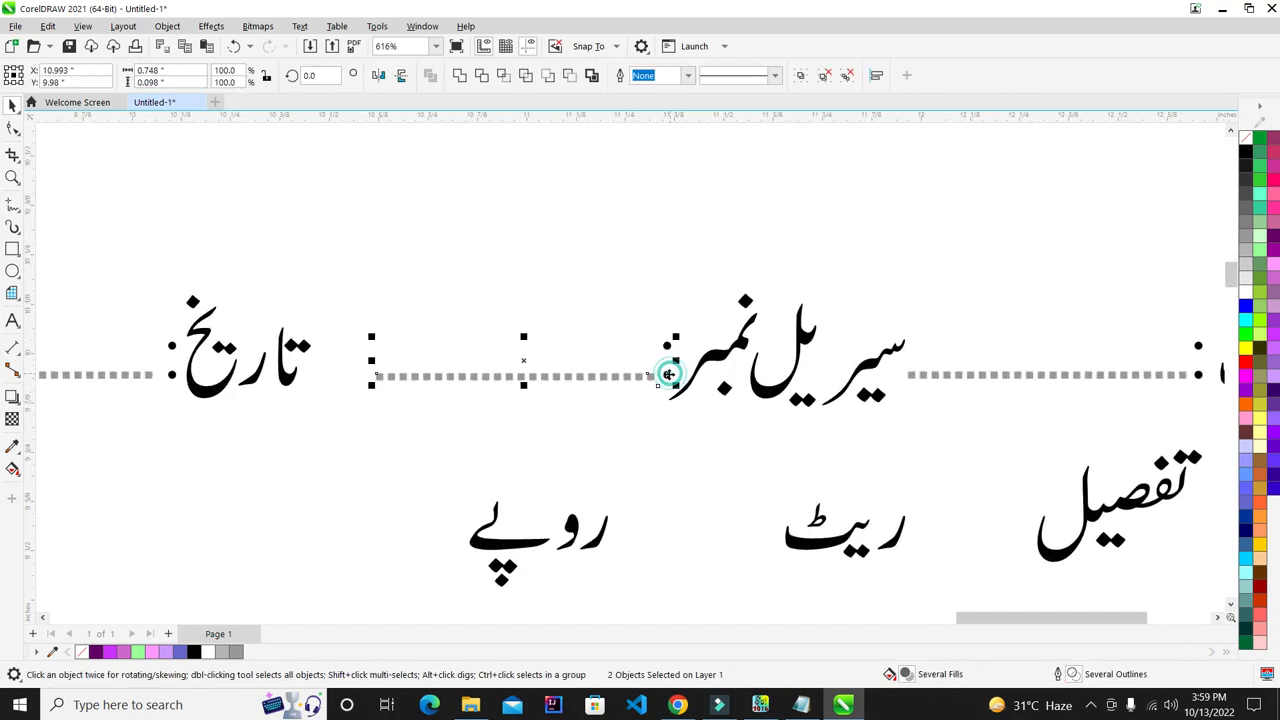
pyautogui.click(681, 474)
pyautogui.scroll(-1, 681, 472)
pyautogui.scroll(3, 1132, 382)
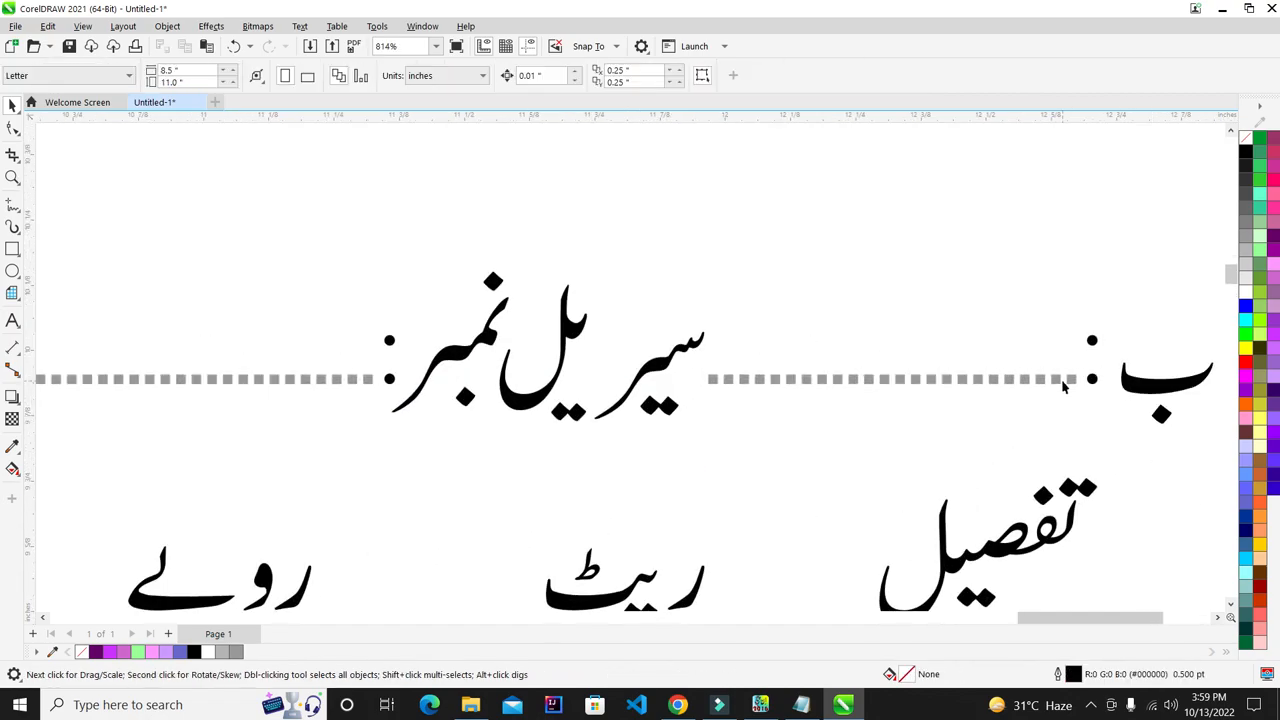
pyautogui.click(1071, 382)
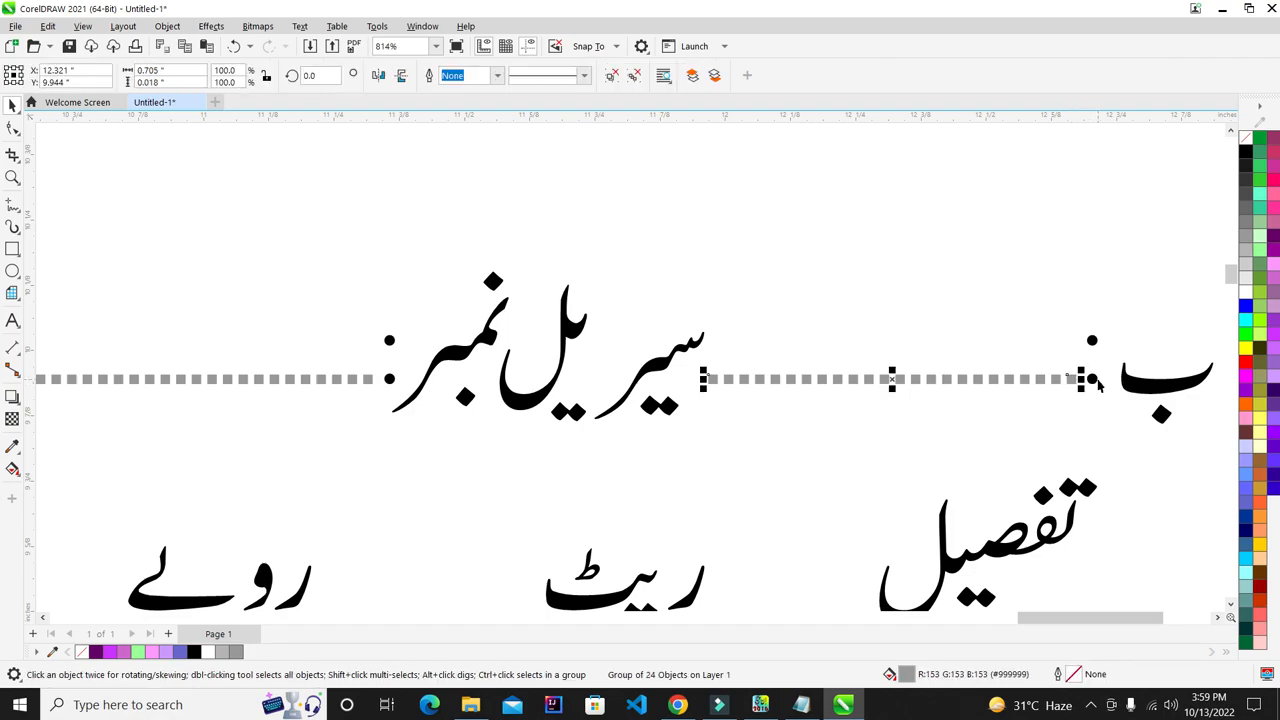
pyautogui.keyDown('shift'); pyautogui.click(1094, 381); pyautogui.keyUp('shift')
pyautogui.click(1022, 276)
pyautogui.scroll(-3, 960, 262)
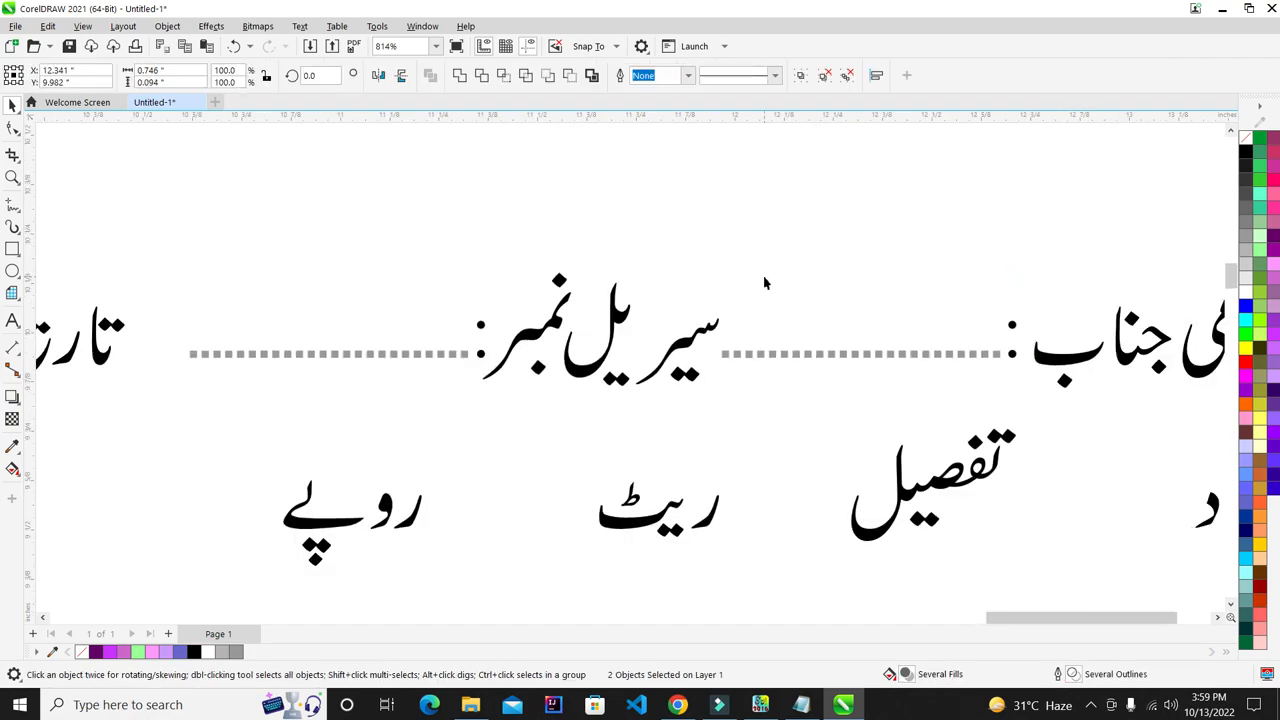
pyautogui.moveTo(1034, 213); pyautogui.dragTo(531, 324)
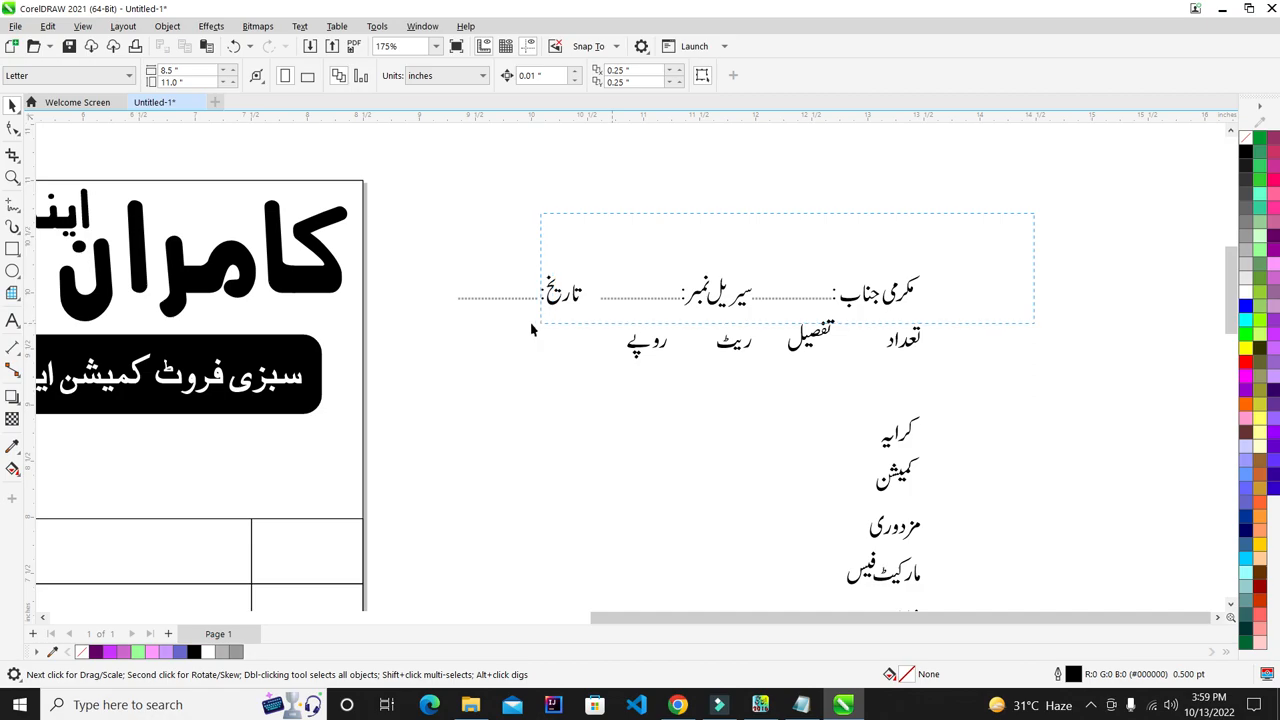
# - Move the label-and-leader line just above the table and scale it about 194% to span the bill
pyautogui.moveTo(430, 346); pyautogui.dragTo(431, 346)
pyautogui.scroll(-2, 990, 276)
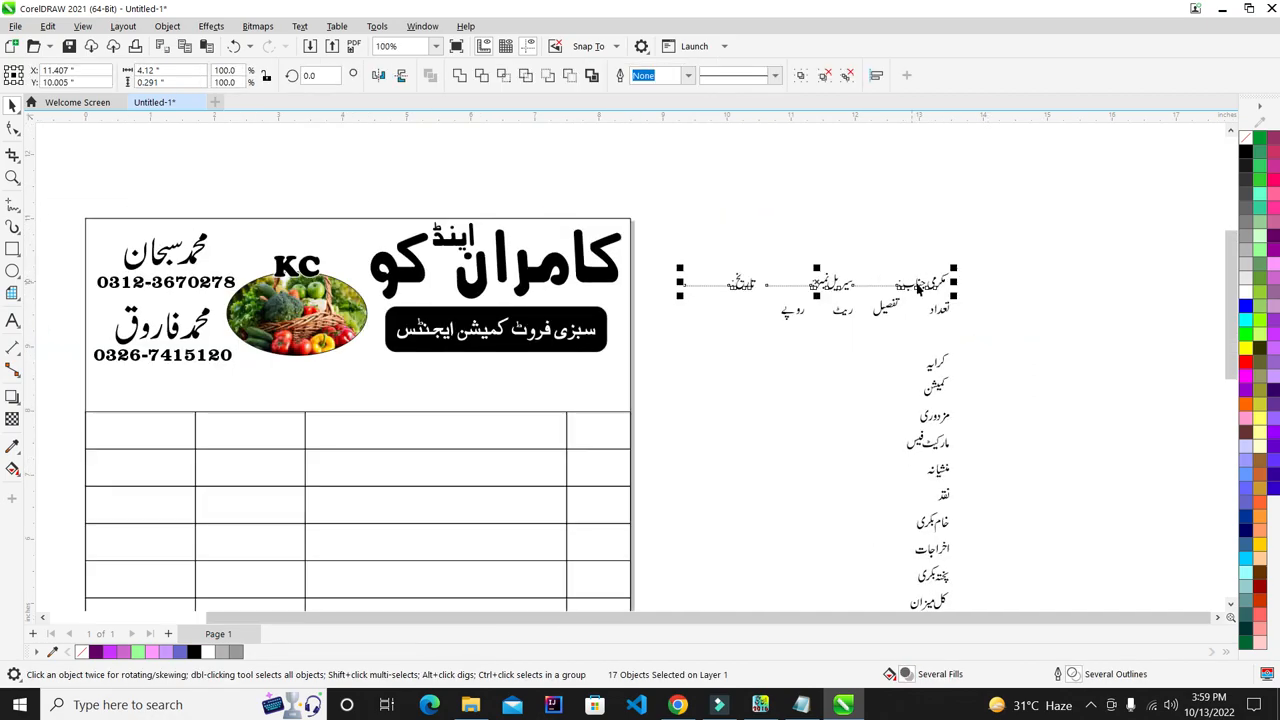
pyautogui.moveTo(923, 282); pyautogui.dragTo(598, 396)
pyautogui.scroll(1, 652, 418)
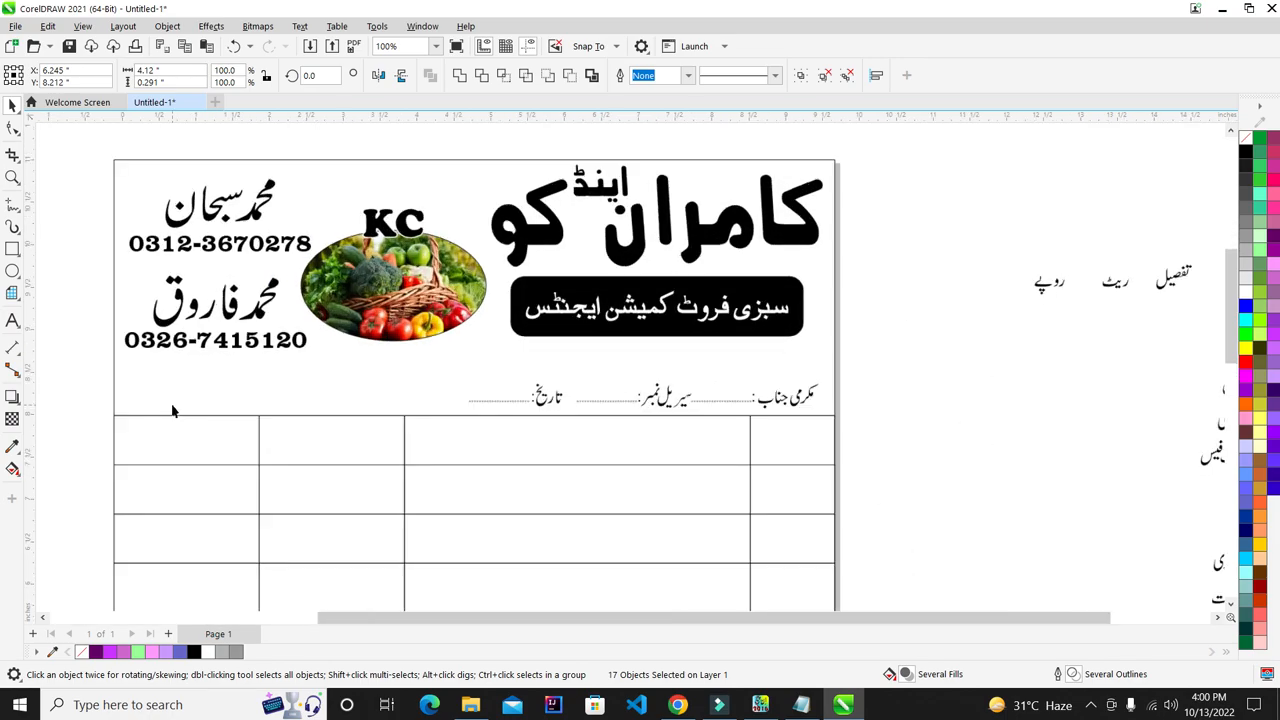
pyautogui.moveTo(466, 390); pyautogui.dragTo(130, 310)
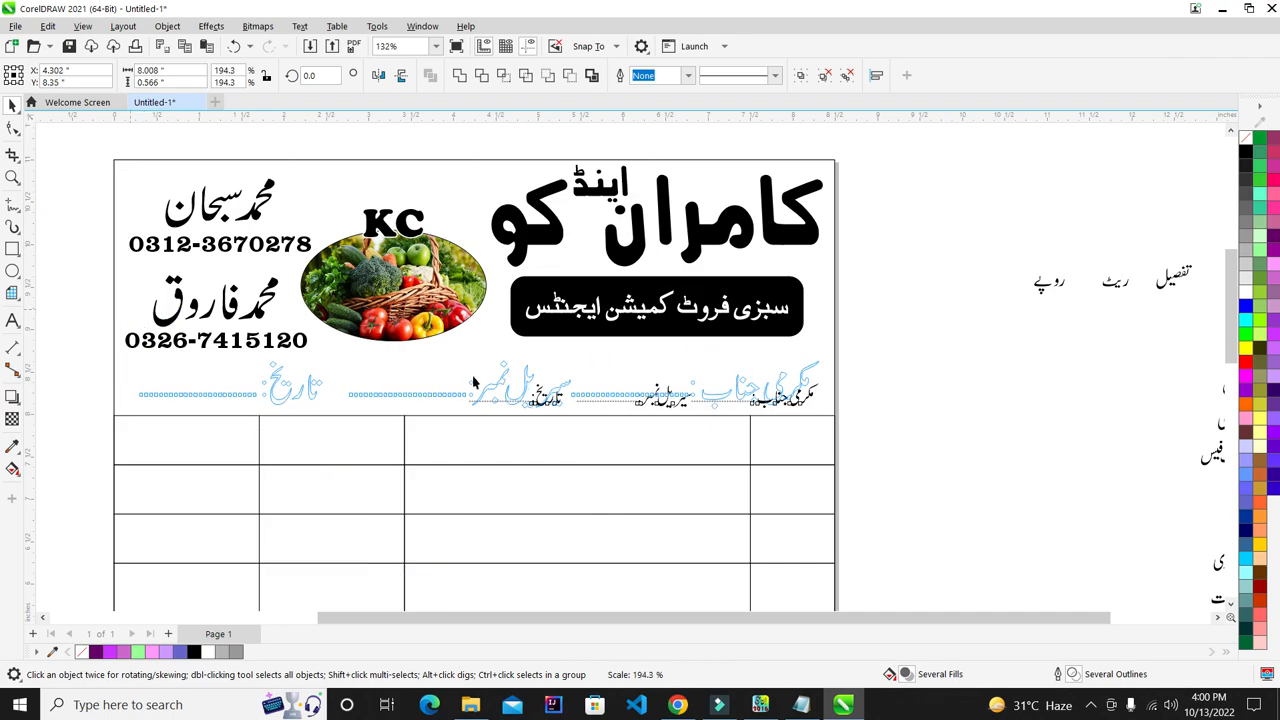
pyautogui.scroll(-1, 707, 382)
pyautogui.scroll(1, 488, 402)
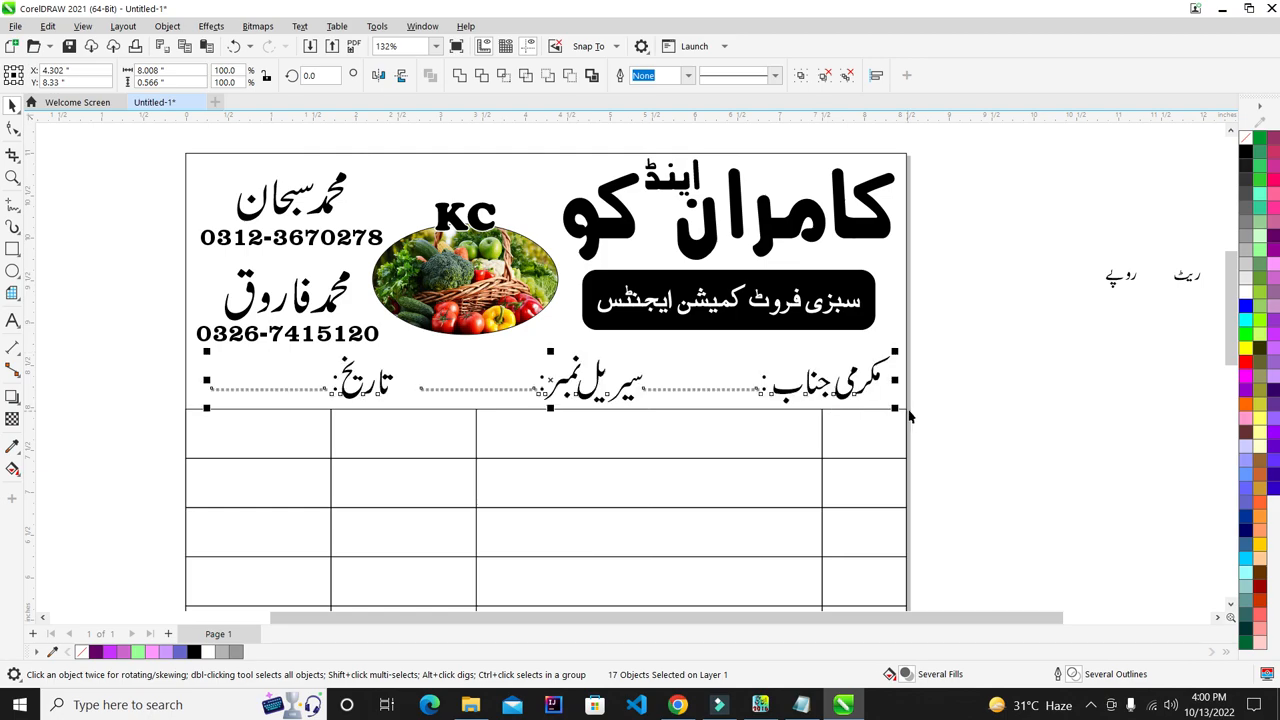
pyautogui.click(901, 305)
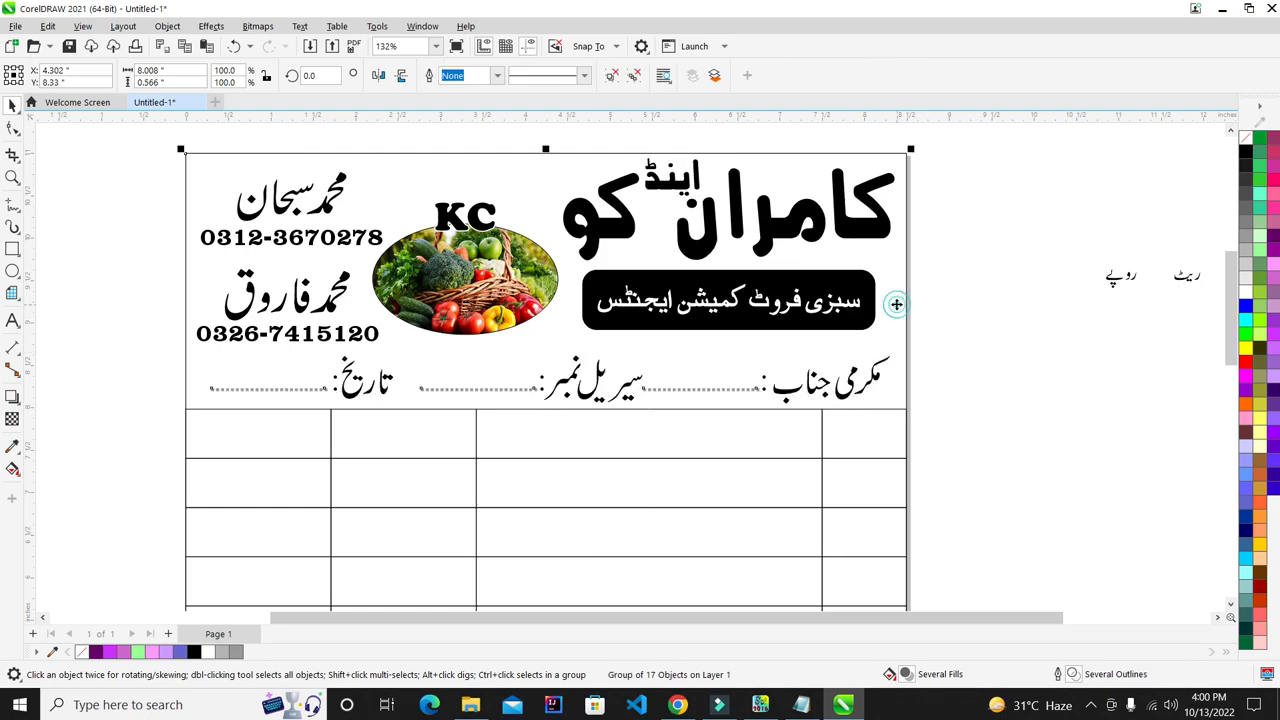
pyautogui.click(986, 349)
pyautogui.scroll(-2, 614, 388)
pyautogui.scroll(1, 614, 388)
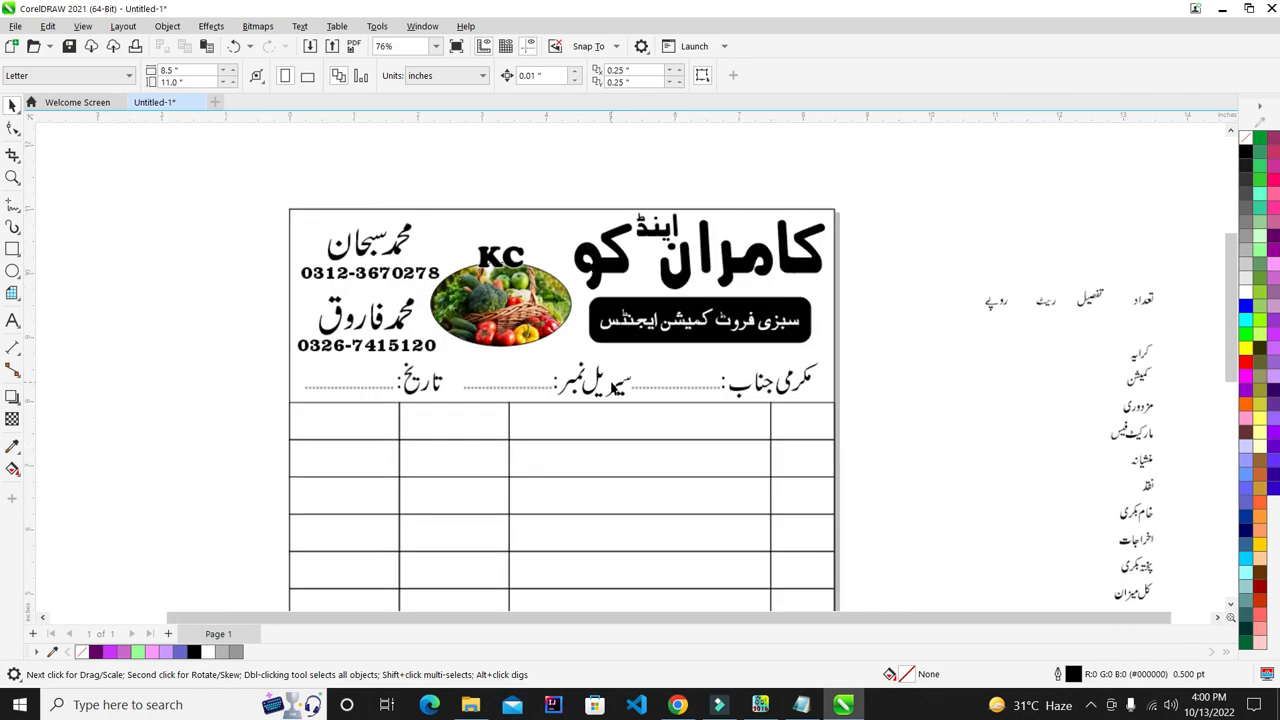
pyautogui.scroll(1, 374, 290)
# - Ungroup the header names block and colour both Urdu names red
pyautogui.click(390, 232)
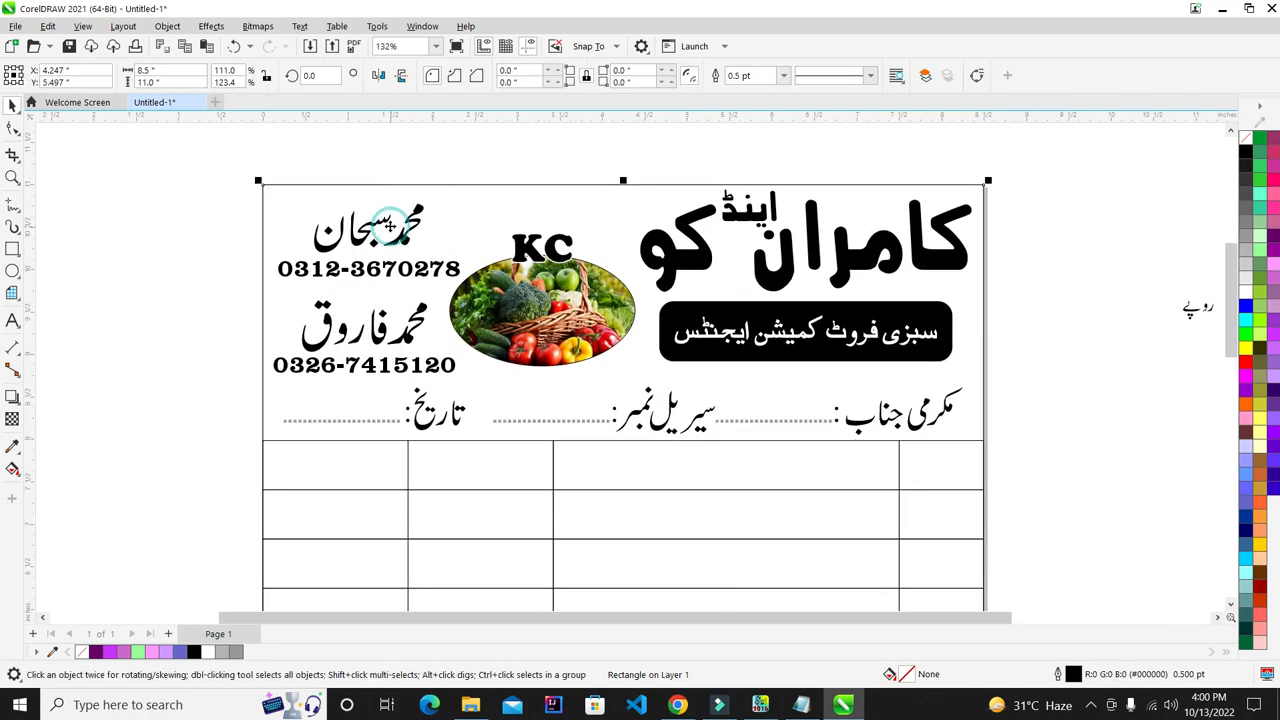
pyautogui.click(608, 70)
pyautogui.click(172, 198)
pyautogui.moveTo(182, 174); pyautogui.dragTo(440, 245)
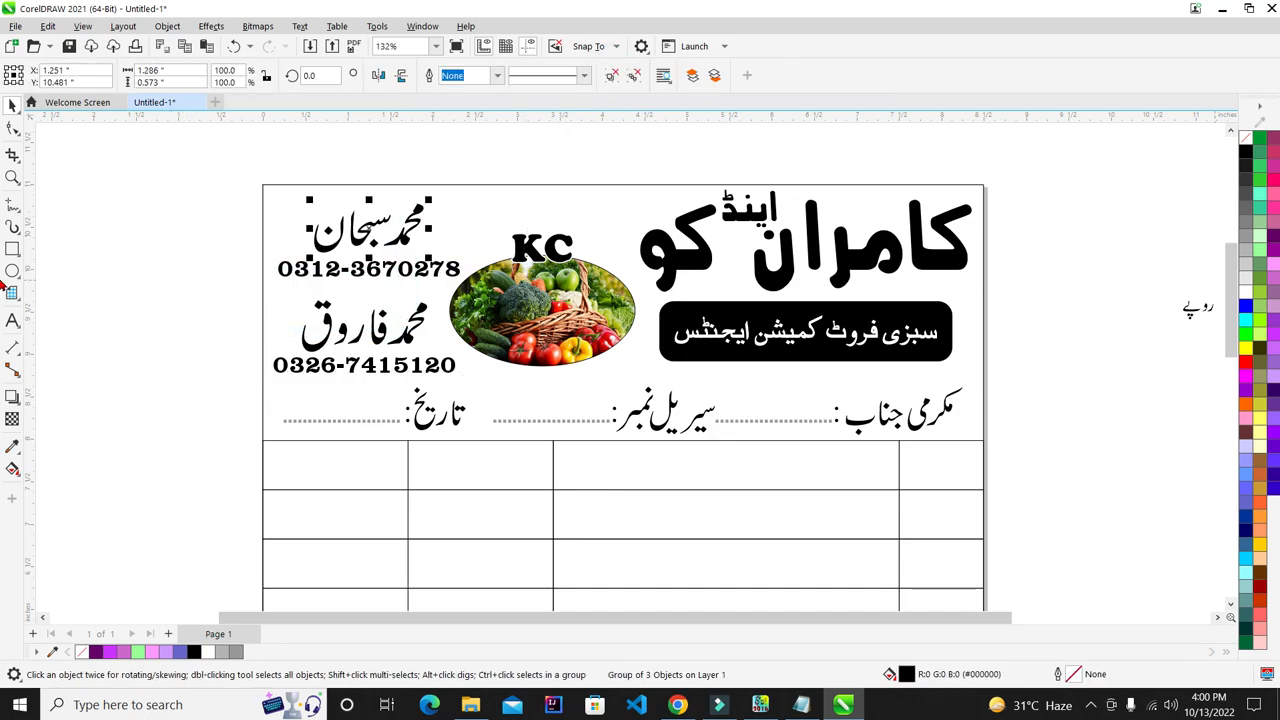
pyautogui.click(1245, 362)
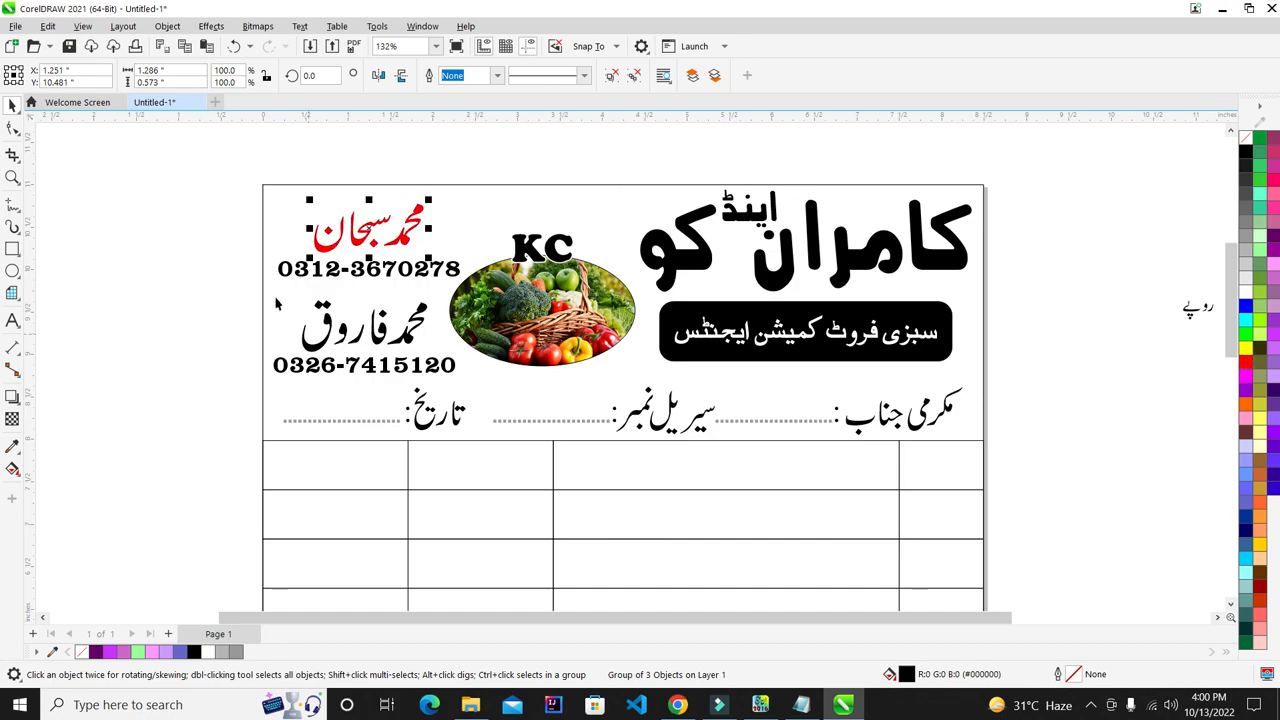
pyautogui.moveTo(230, 287); pyautogui.dragTo(445, 352)
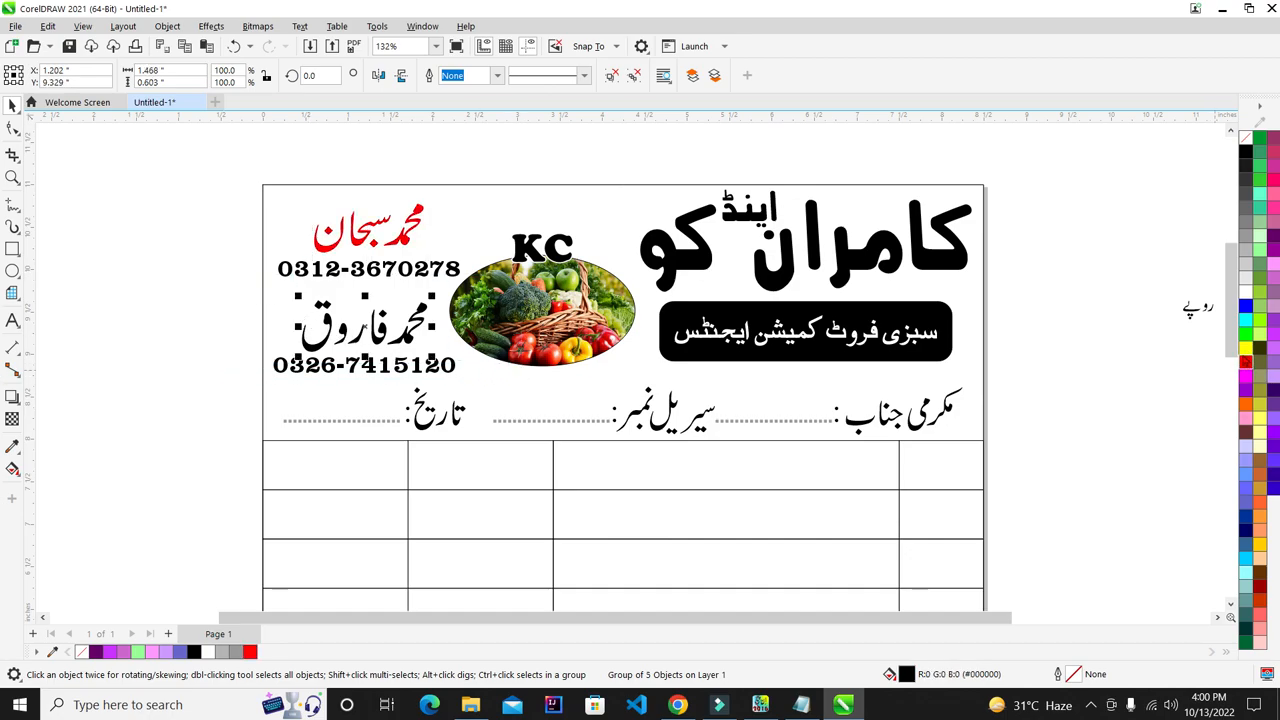
pyautogui.click(1245, 362)
pyautogui.press('Escape')
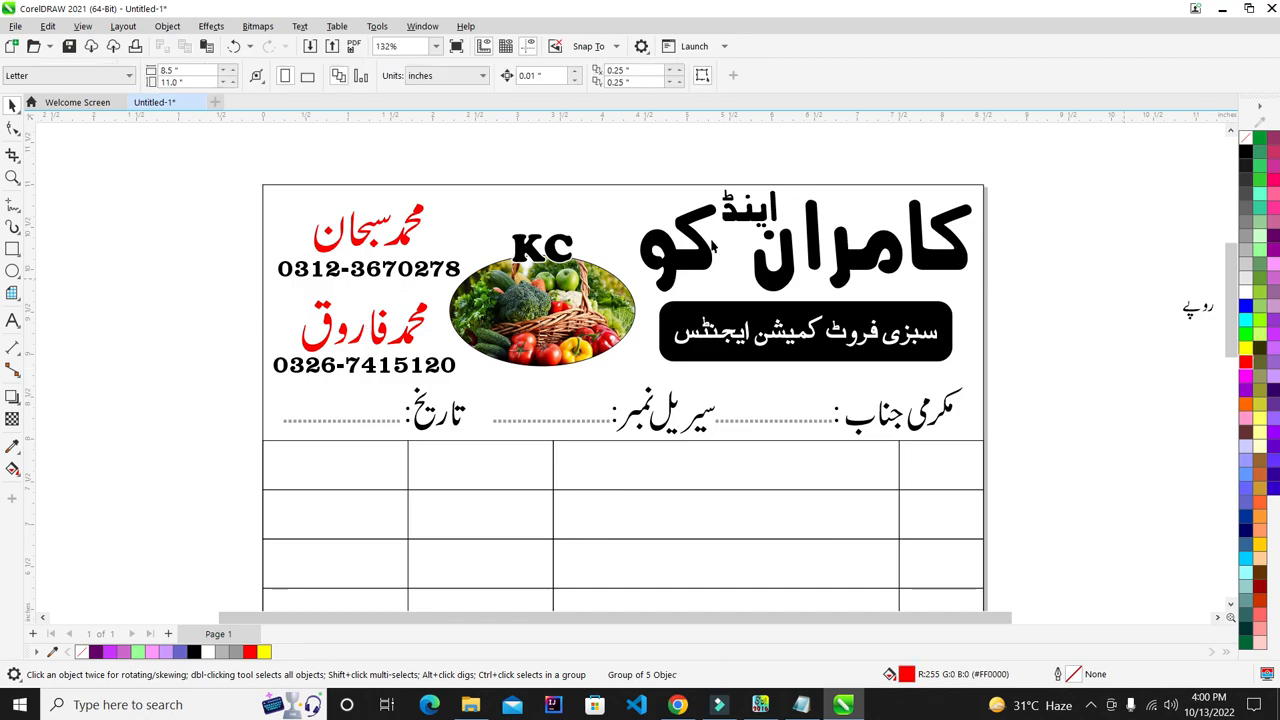
pyautogui.scroll(-3, 712, 246)
pyautogui.scroll(2, 764, 322)
pyautogui.scroll(2, 376, 241)
# - Select both phone numbers beneath the red names and make them blue
pyautogui.click(376, 240)
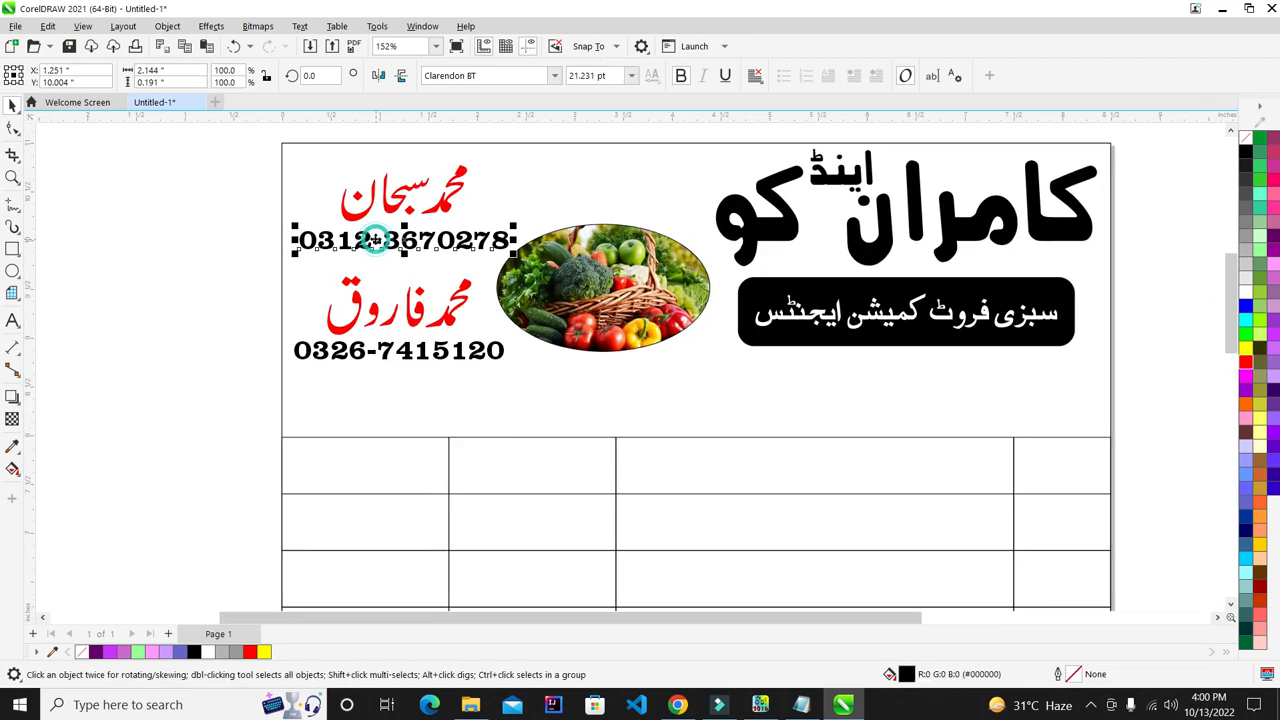
pyautogui.keyDown('shift'); pyautogui.click(440, 352); pyautogui.keyUp('shift')
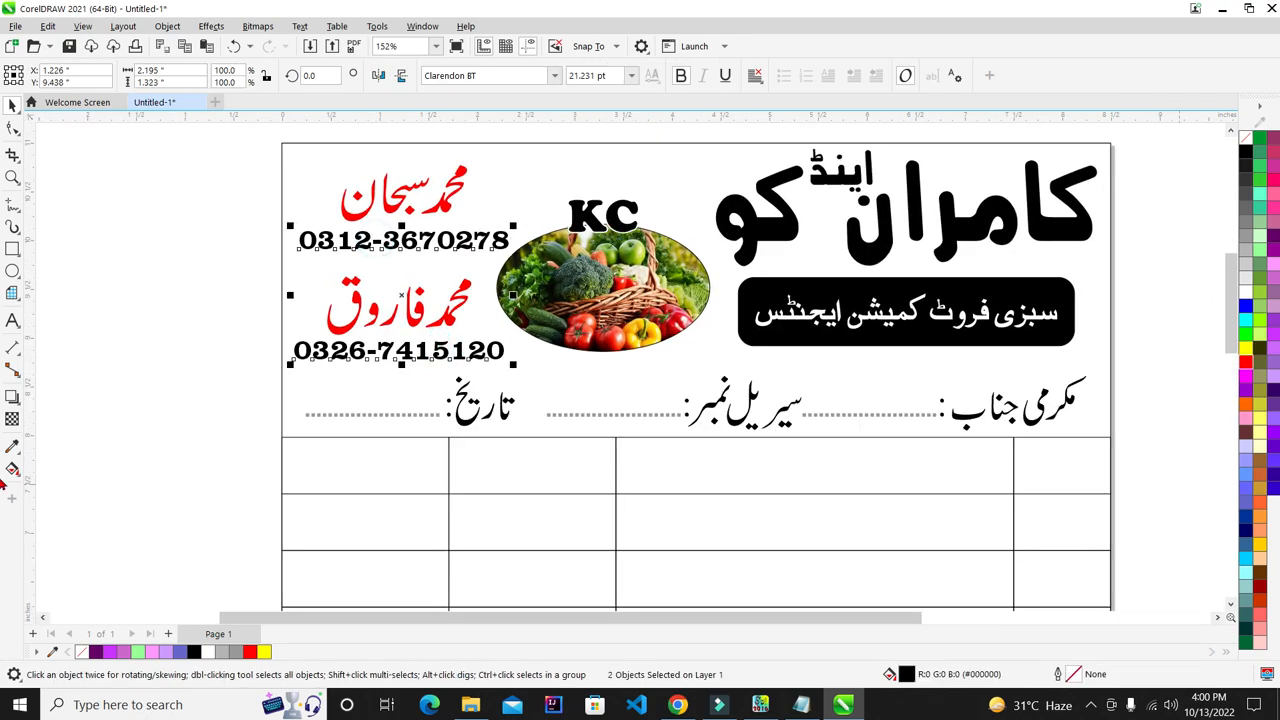
pyautogui.click(1246, 366)
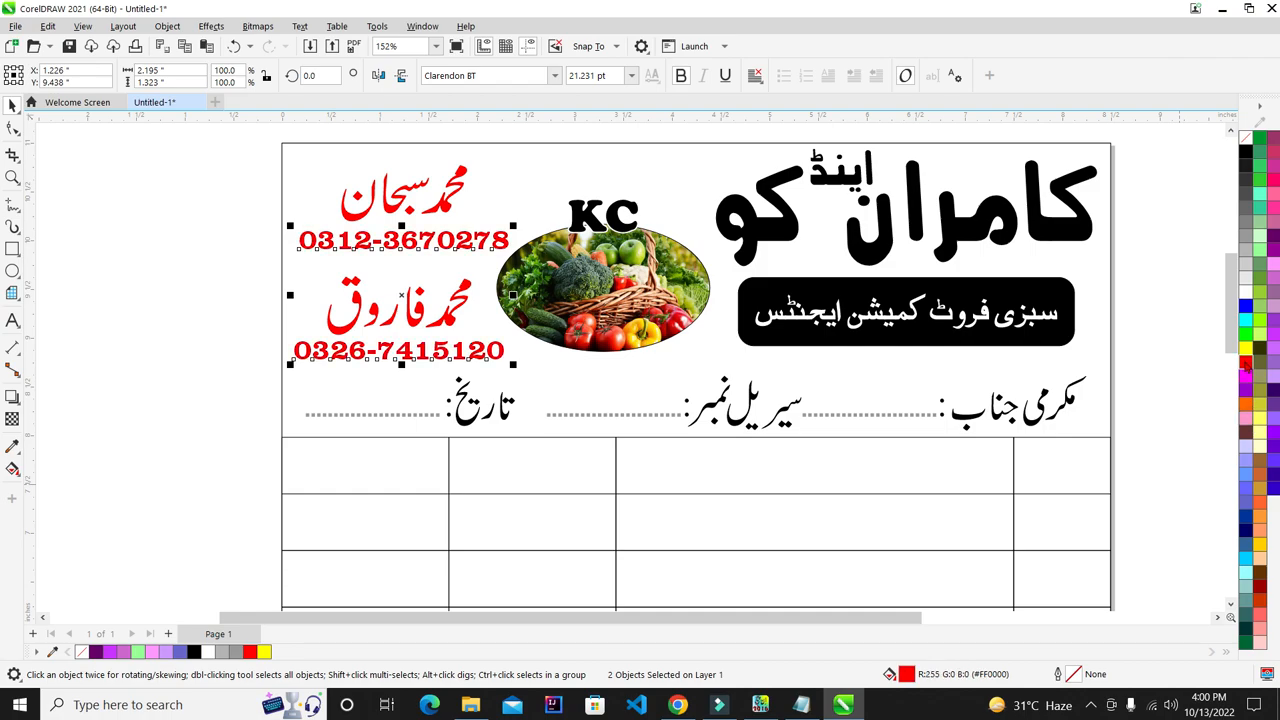
pyautogui.click(1246, 306)
pyautogui.click(159, 258)
pyautogui.scroll(-3, 586, 344)
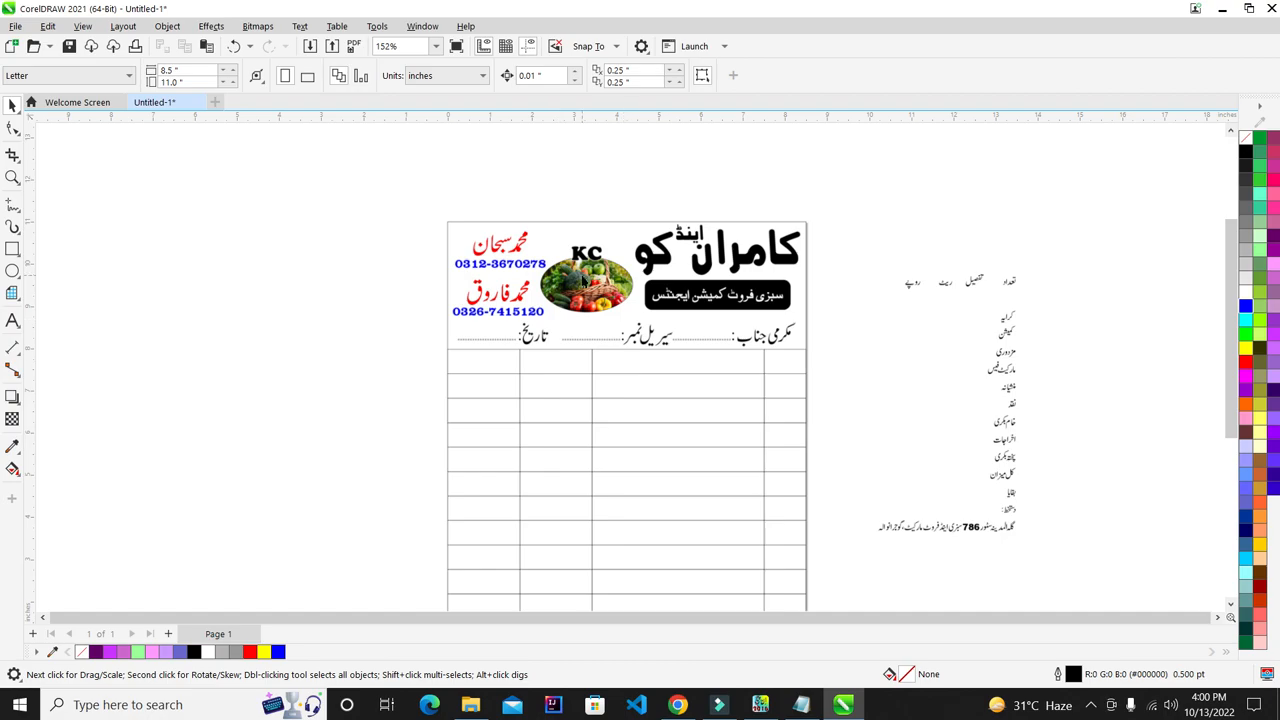
# - Select the headings تعداد, تفصیل, ریٹ and روپے, then group the pieces of کرایہ
pyautogui.scroll(-3, 636, 404)
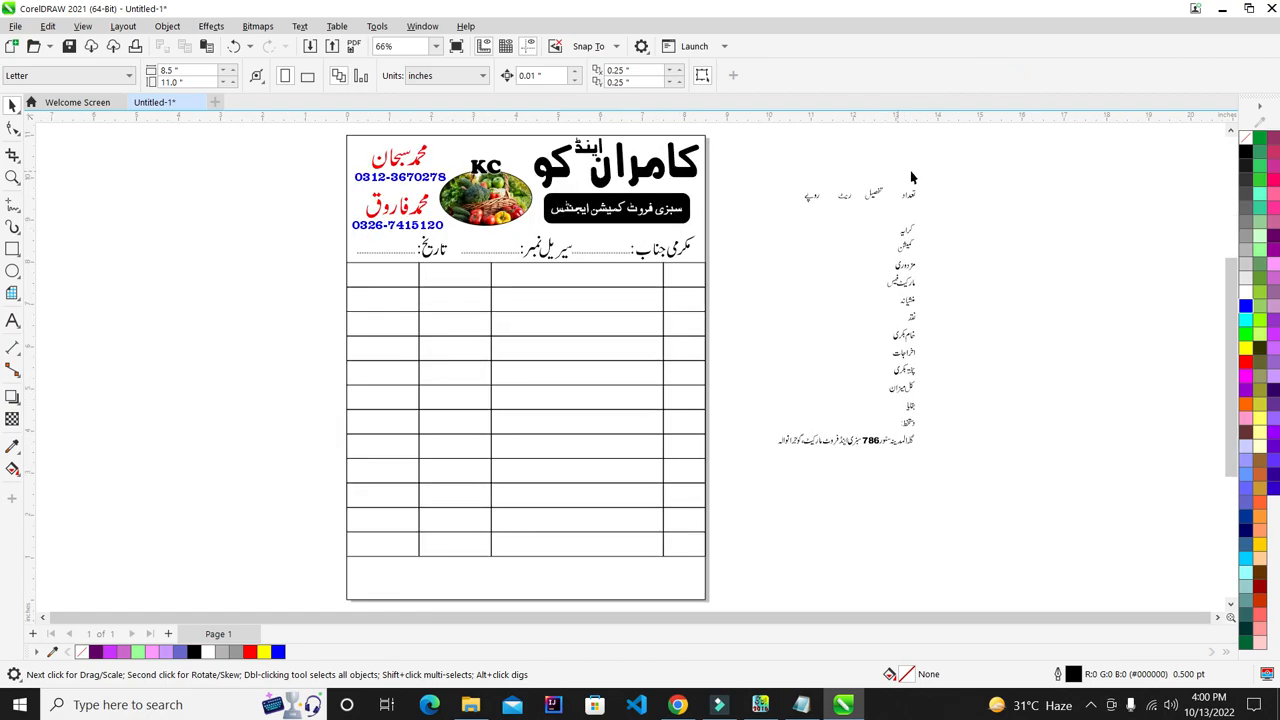
pyautogui.scroll(2, 911, 177)
pyautogui.moveTo(912, 278); pyautogui.dragTo(863, 286)
pyautogui.moveTo(857, 164); pyautogui.dragTo(745, 310)
pyautogui.moveTo(751, 177); pyautogui.dragTo(662, 306)
pyautogui.moveTo(527, 207); pyautogui.dragTo(660, 329)
pyautogui.scroll(2, 990, 295)
pyautogui.moveTo(1003, 286); pyautogui.dragTo(773, 418)
pyautogui.hotkey('ctrl', 'g')
pyautogui.scroll(-2, 831, 314)
pyautogui.scroll(2, 932, 468)
# - Group the labels مزدوری, مارکیٹ فیس and منشیانہ into single objects
pyautogui.moveTo(928, 290); pyautogui.dragTo(740, 403)
pyautogui.moveTo(1027, 353); pyautogui.dragTo(727, 477)
pyautogui.hotkey('ctrl', 'g')
pyautogui.scroll(-2, 746, 271)
pyautogui.scroll(2, 829, 337)
pyautogui.moveTo(631, 417); pyautogui.dragTo(631, 417)
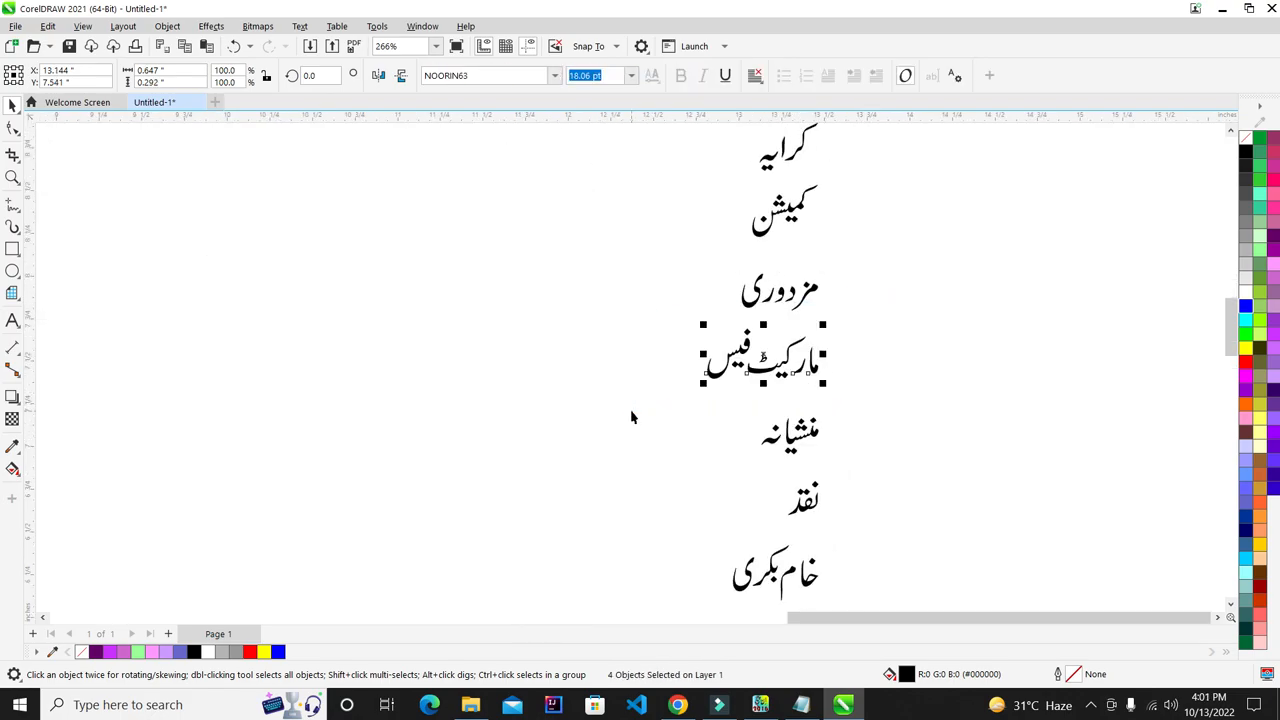
pyautogui.hotkey('ctrl', 'g')
pyautogui.moveTo(883, 400); pyautogui.dragTo(707, 487)
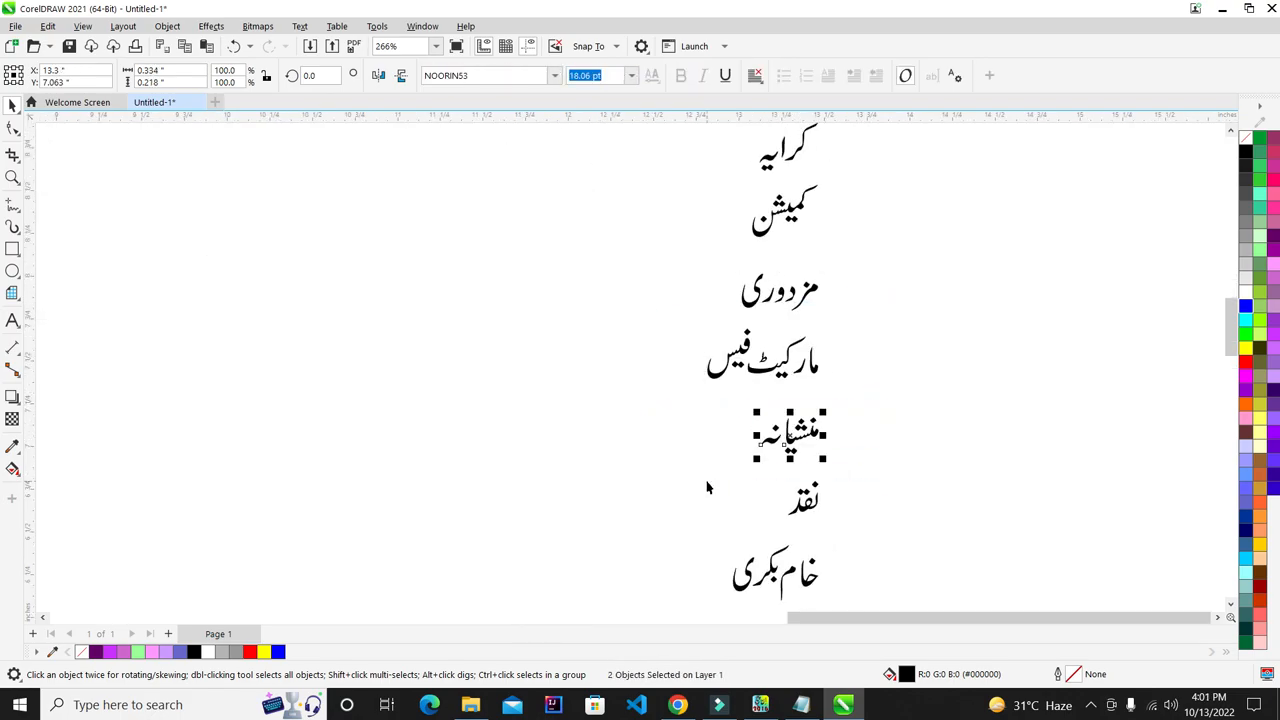
pyautogui.hotkey('ctrl', 'g')
# - Group the pieces of the label خام بکری, reselecting it after a wider first attempt
pyautogui.scroll(-1, 707, 487)
pyautogui.scroll(2, 880, 338)
pyautogui.moveTo(882, 336); pyautogui.dragTo(690, 465)
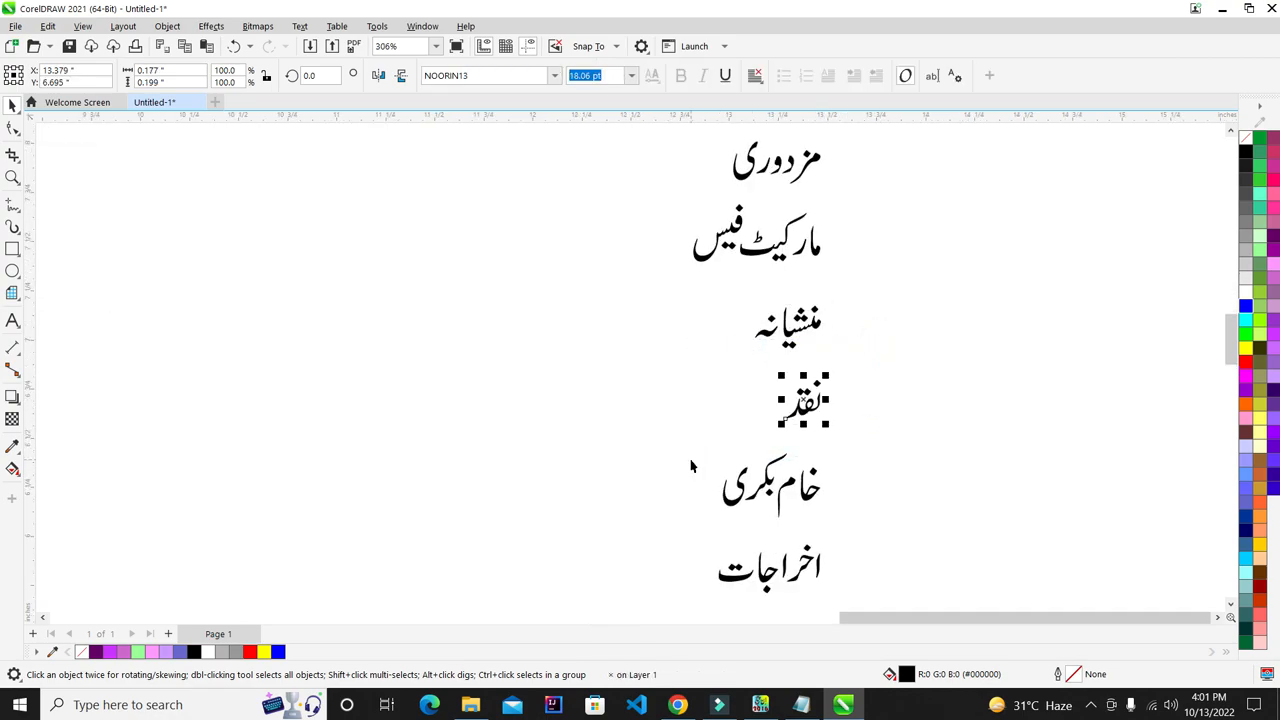
pyautogui.scroll(-1, 706, 337)
pyautogui.scroll(1, 971, 337)
pyautogui.moveTo(964, 322); pyautogui.dragTo(594, 463)
pyautogui.hotkey('ctrl', 'g')
pyautogui.moveTo(975, 332); pyautogui.dragTo(642, 444)
pyautogui.hotkey('ctrl', 'g')
# - Group the labels اخراجات, پختہ بکری and کل میزان into single objects
pyautogui.scroll(-2, 724, 396)
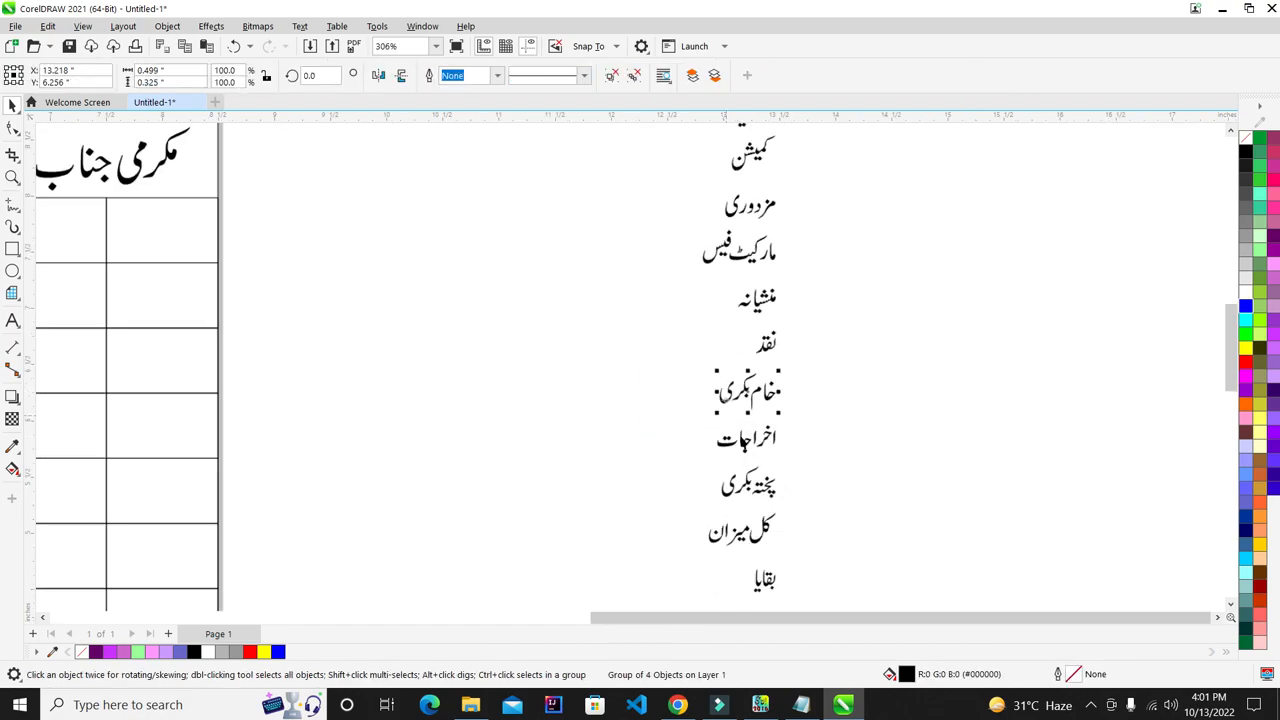
pyautogui.scroll(2, 740, 429)
pyautogui.moveTo(866, 396); pyautogui.dragTo(640, 492)
pyautogui.hotkey('ctrl', 'g')
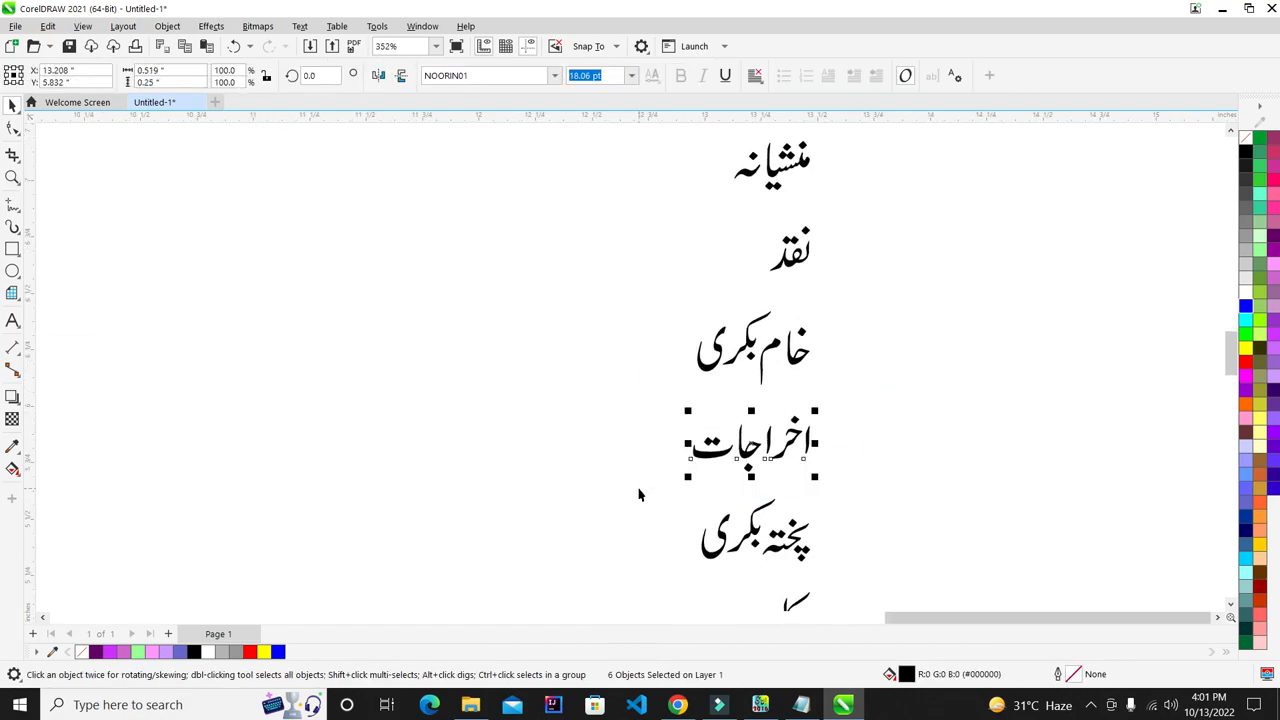
pyautogui.scroll(-2, 835, 388)
pyautogui.scroll(2, 766, 451)
pyautogui.moveTo(918, 369); pyautogui.dragTo(648, 476)
pyautogui.hotkey('ctrl', 'g')
pyautogui.scroll(-2, 780, 420)
pyautogui.scroll(2, 780, 400)
pyautogui.moveTo(898, 346); pyautogui.dragTo(623, 462)
pyautogui.hotkey('ctrl', 'g')
# - Group the labels بقایا and دستخط into single objects
pyautogui.scroll(-2, 835, 403)
pyautogui.scroll(2, 837, 403)
pyautogui.moveTo(854, 397); pyautogui.dragTo(683, 519)
pyautogui.hotkey('ctrl', 'g')
pyautogui.scroll(-2, 745, 445)
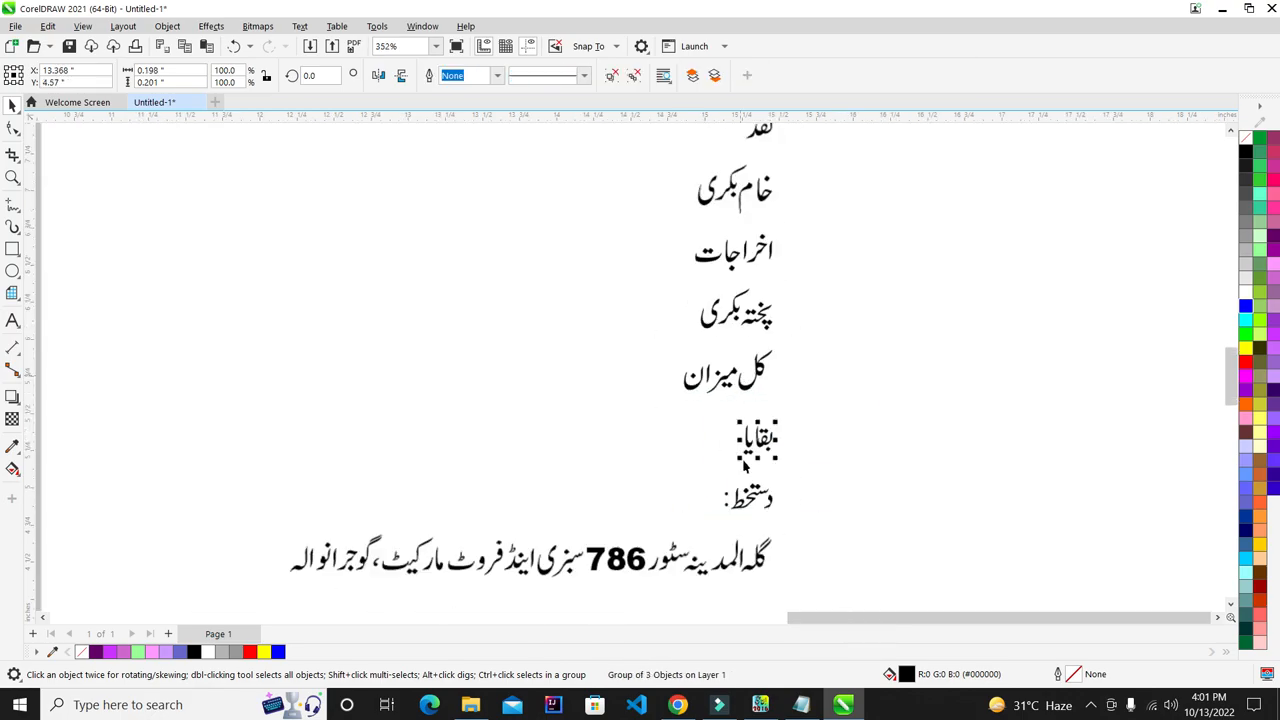
pyautogui.scroll(2, 755, 480)
pyautogui.moveTo(859, 391); pyautogui.dragTo(619, 517)
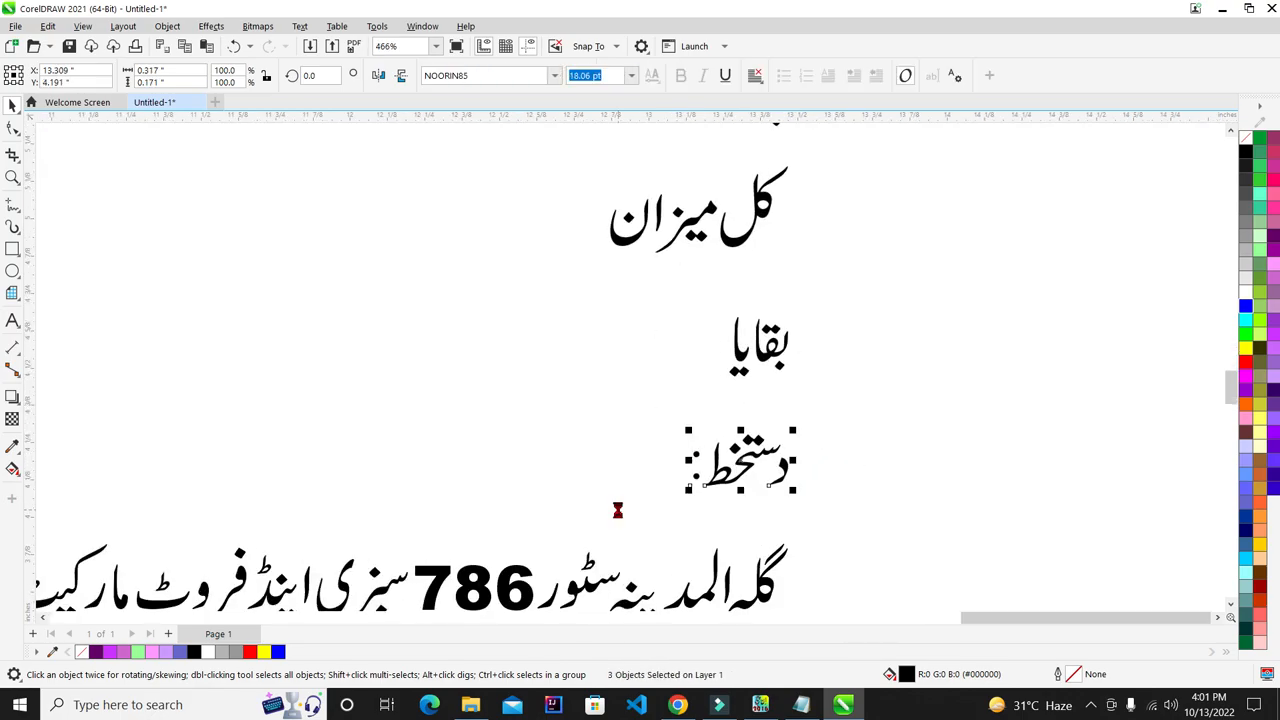
pyautogui.hotkey('ctrl', 'g')
# - Group the footer address line into one object, then select the four column headings
pyautogui.scroll(-2, 834, 280)
pyautogui.moveTo(872, 404); pyautogui.dragTo(495, 549)
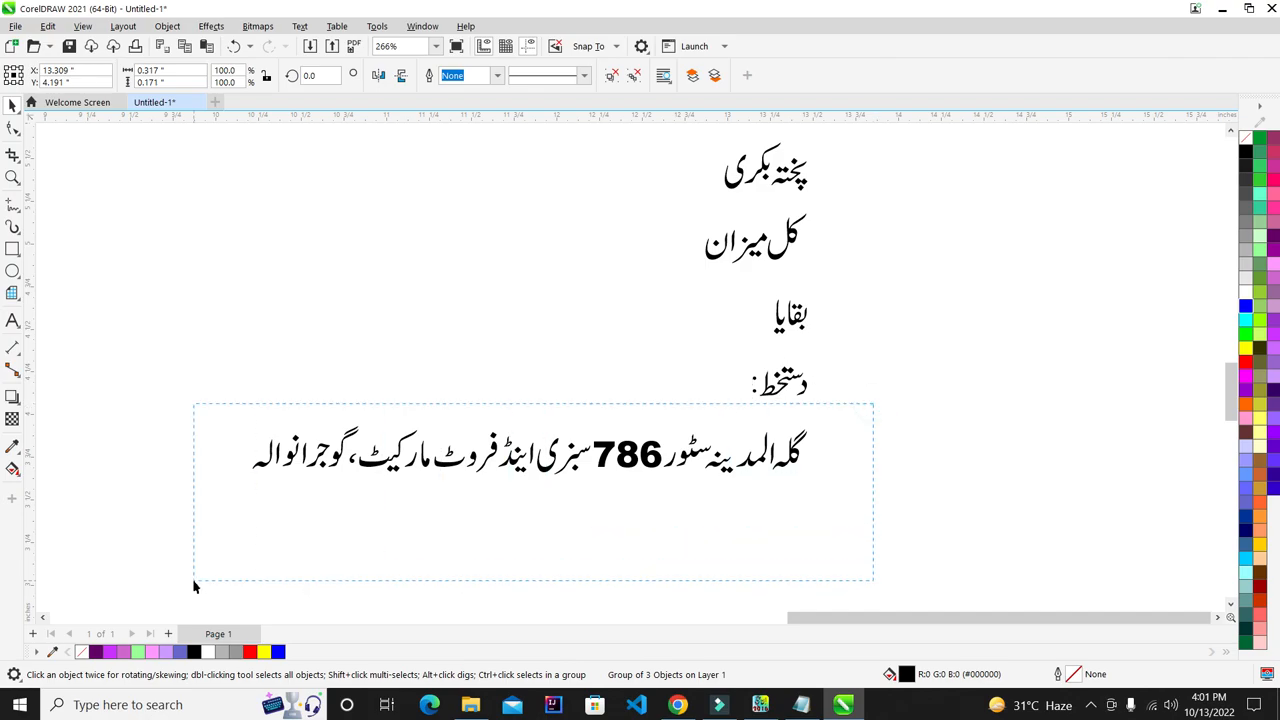
pyautogui.moveTo(194, 581); pyautogui.dragTo(194, 581)
pyautogui.hotkey('ctrl', 'g')
pyautogui.click(837, 415)
pyautogui.scroll(-4, 837, 415)
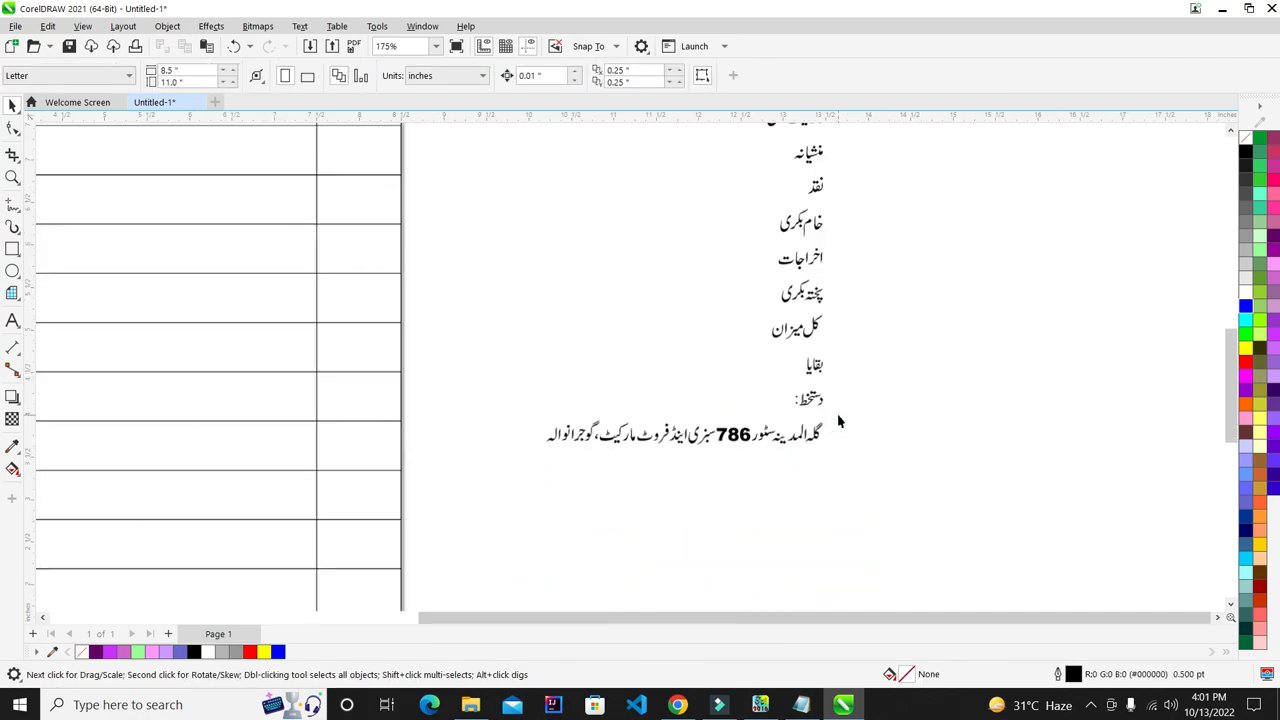
pyautogui.scroll(1, 556, 288)
pyautogui.moveTo(997, 197); pyautogui.dragTo(830, 240)
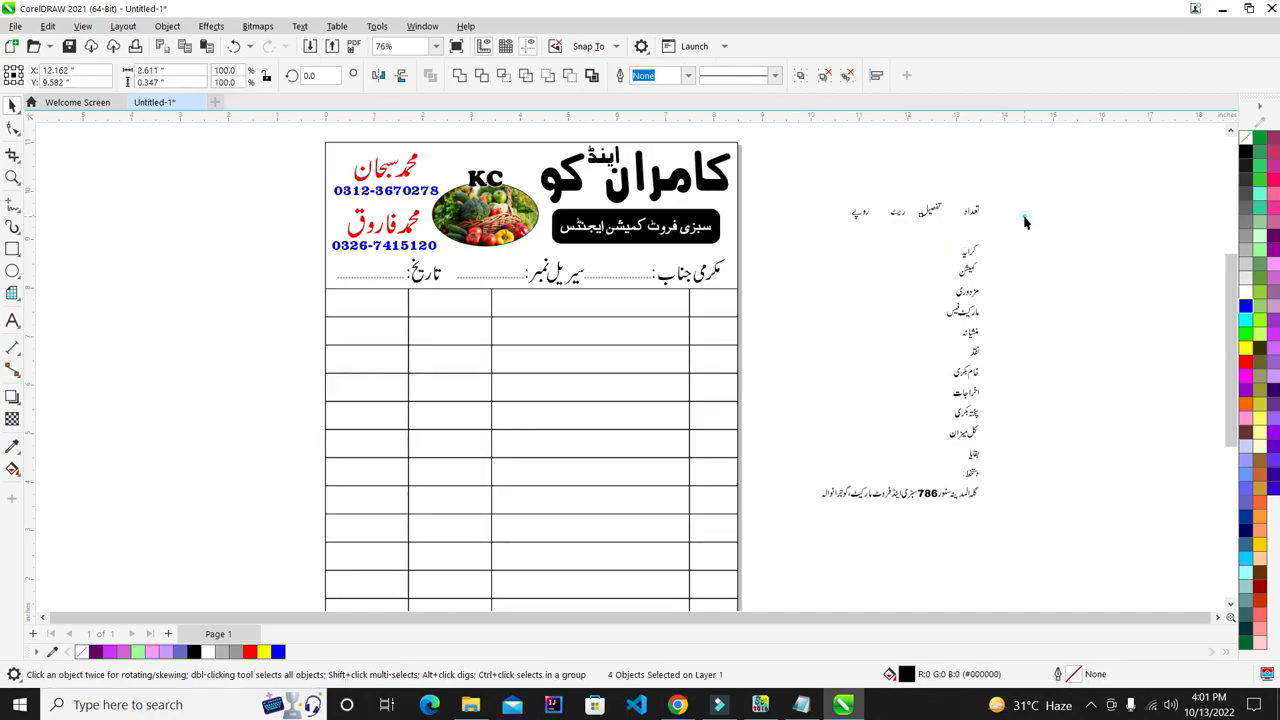
# - Scale the 16 headings and row labels to 163.6% and place them beside the table
pyautogui.click(1024, 220)
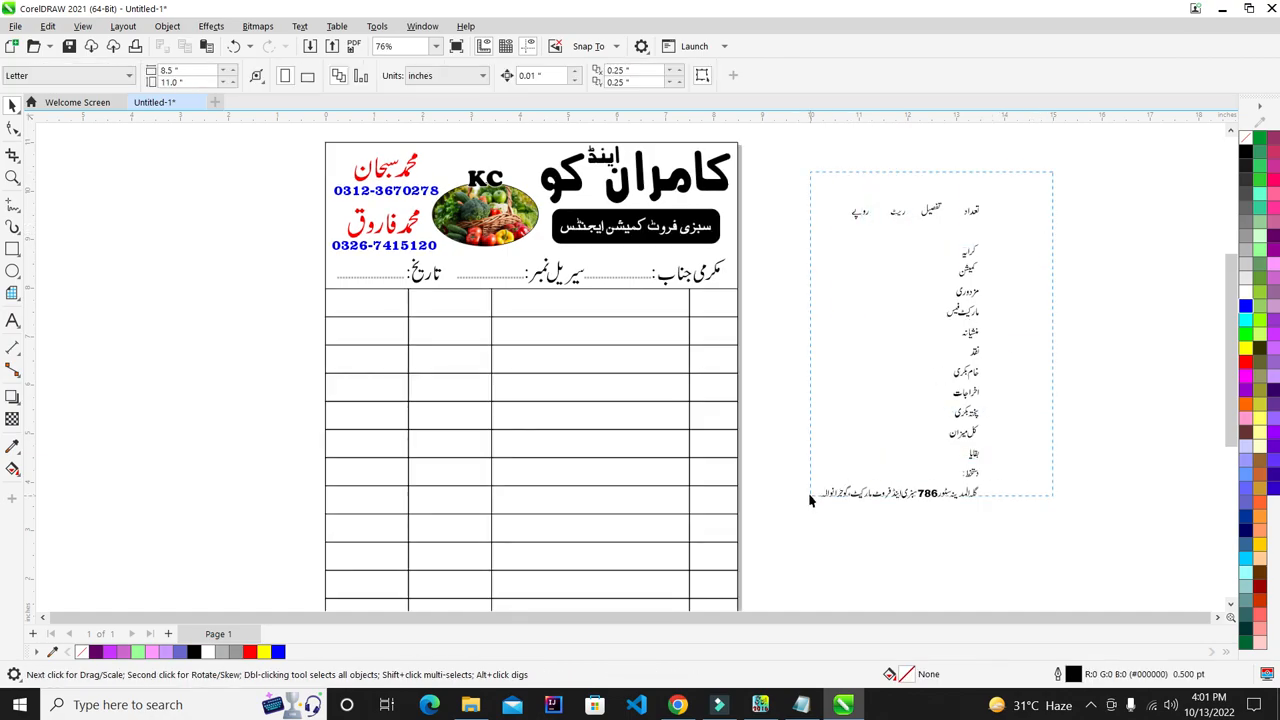
pyautogui.moveTo(813, 487); pyautogui.dragTo(850, 518)
pyautogui.moveTo(966, 405); pyautogui.dragTo(710, 493)
pyautogui.scroll(-1, 558, 485)
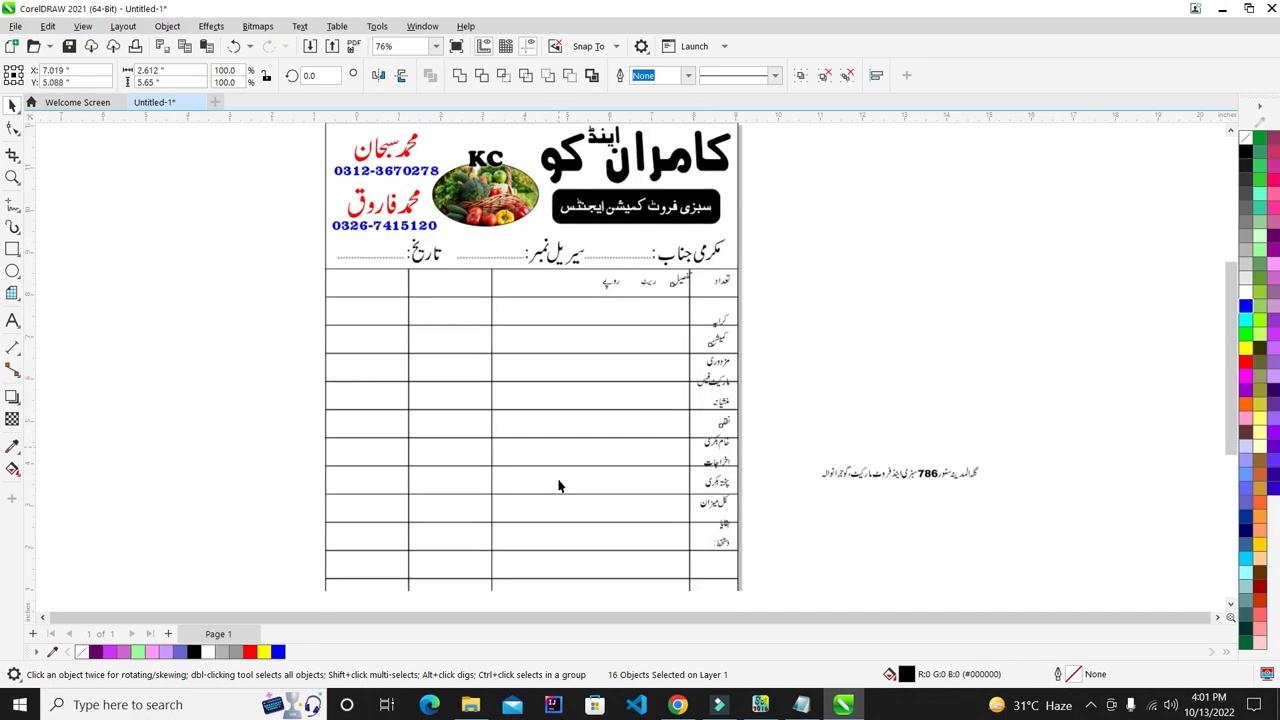
pyautogui.scroll(1, 558, 485)
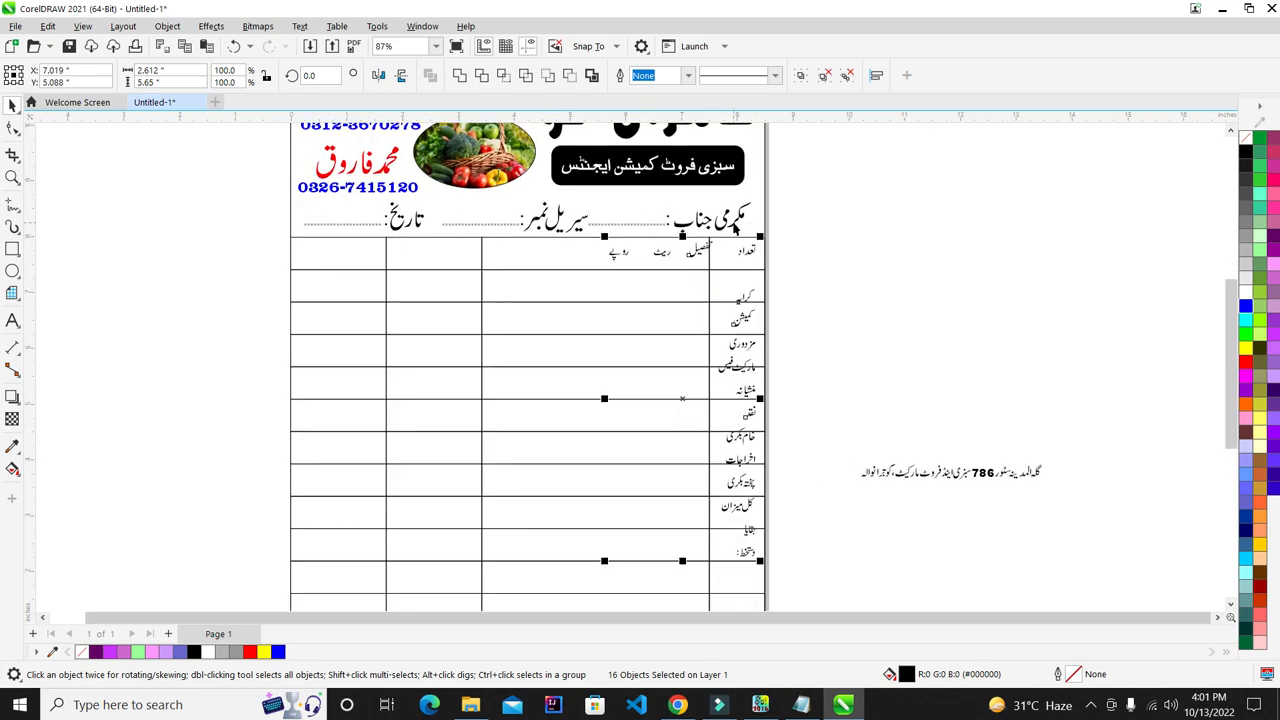
pyautogui.scroll(-1, 734, 356)
pyautogui.moveTo(621, 537); pyautogui.dragTo(541, 598)
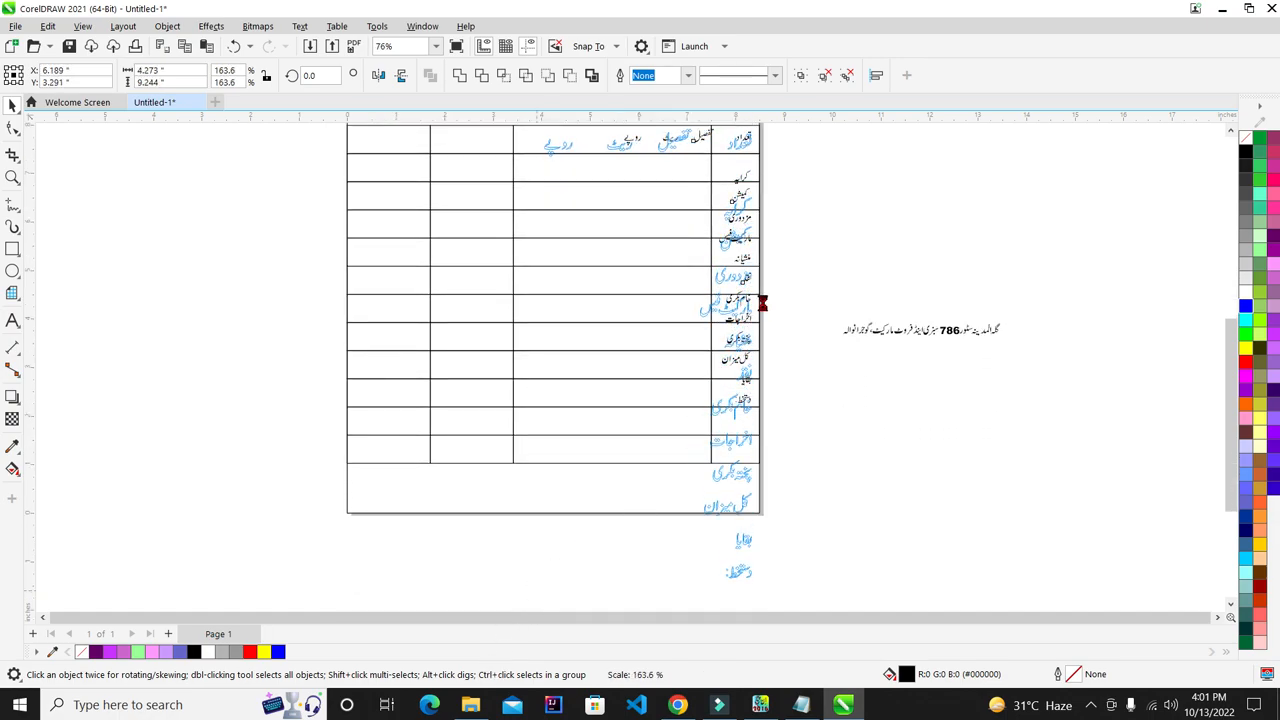
pyautogui.moveTo(787, 319); pyautogui.dragTo(681, 314)
pyautogui.scroll(3, 683, 300)
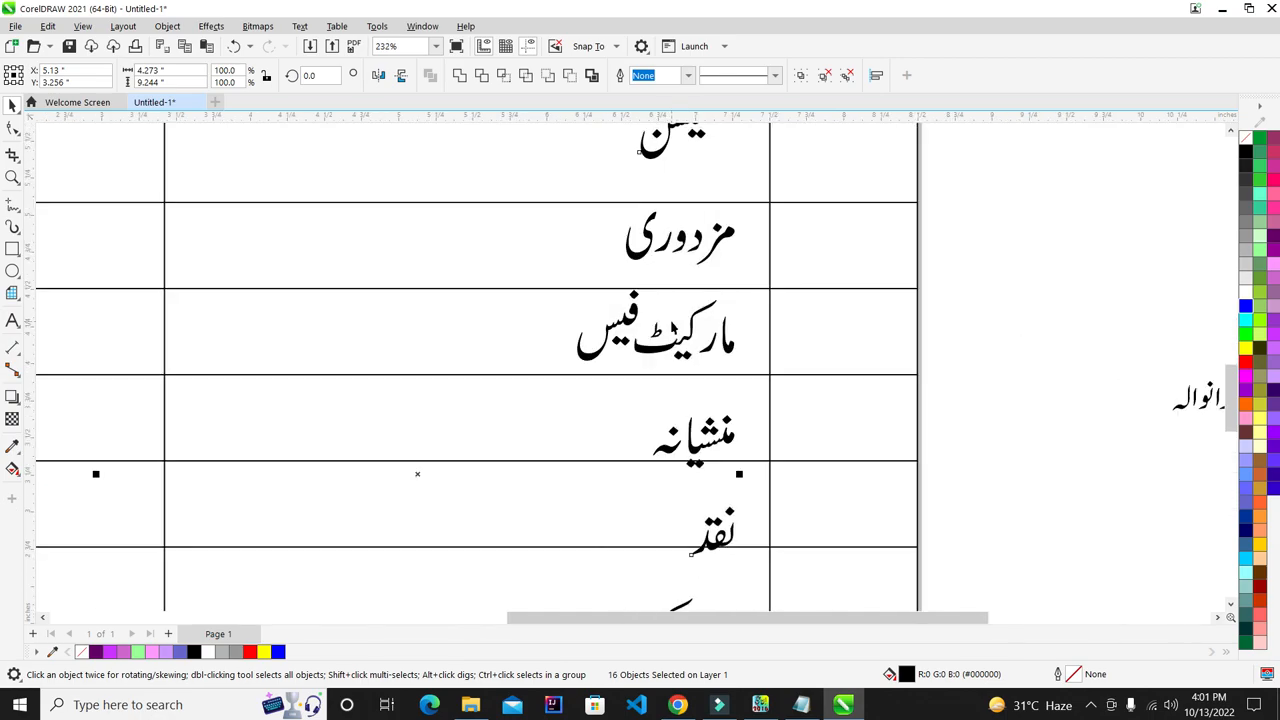
pyautogui.scroll(-3, 658, 327)
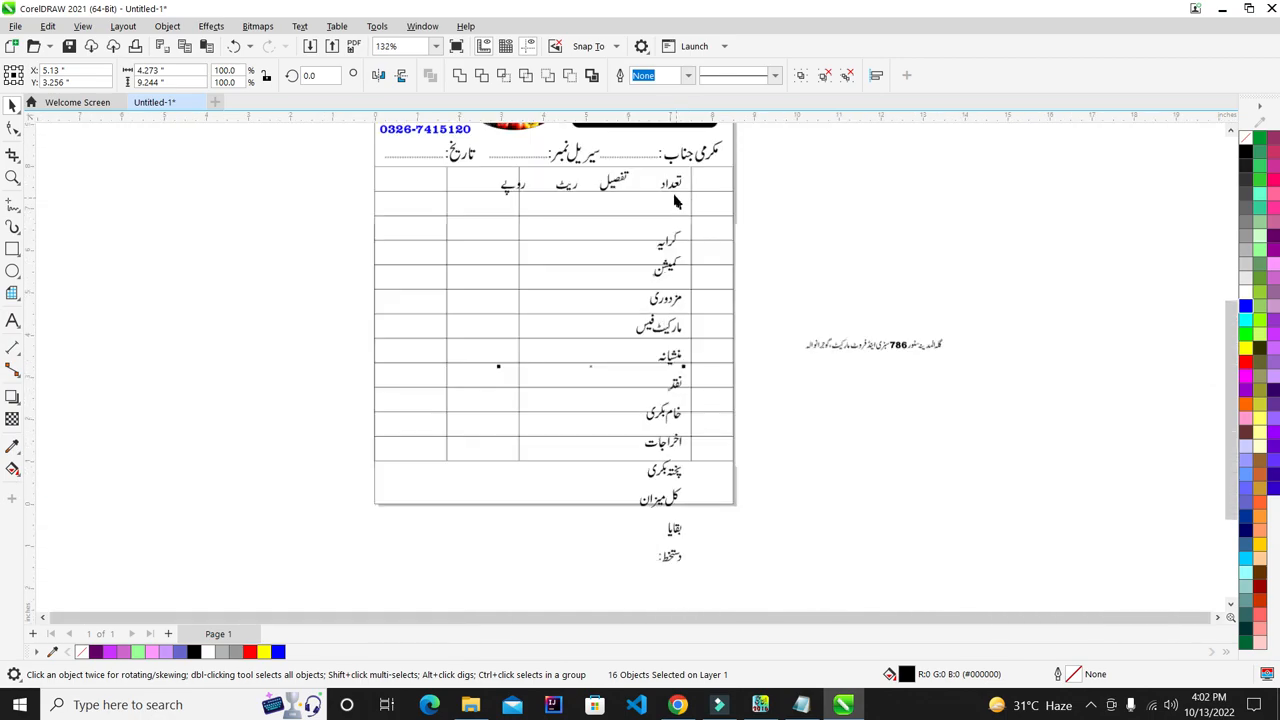
pyautogui.scroll(-3, 674, 190)
pyautogui.moveTo(672, 183); pyautogui.dragTo(900, 198)
# - Shift the grouped footer address line further to the right
pyautogui.moveTo(1003, 291); pyautogui.dragTo(805, 372)
pyautogui.click(965, 340)
pyautogui.moveTo(938, 344); pyautogui.dragTo(1105, 323)
pyautogui.click(1000, 391)
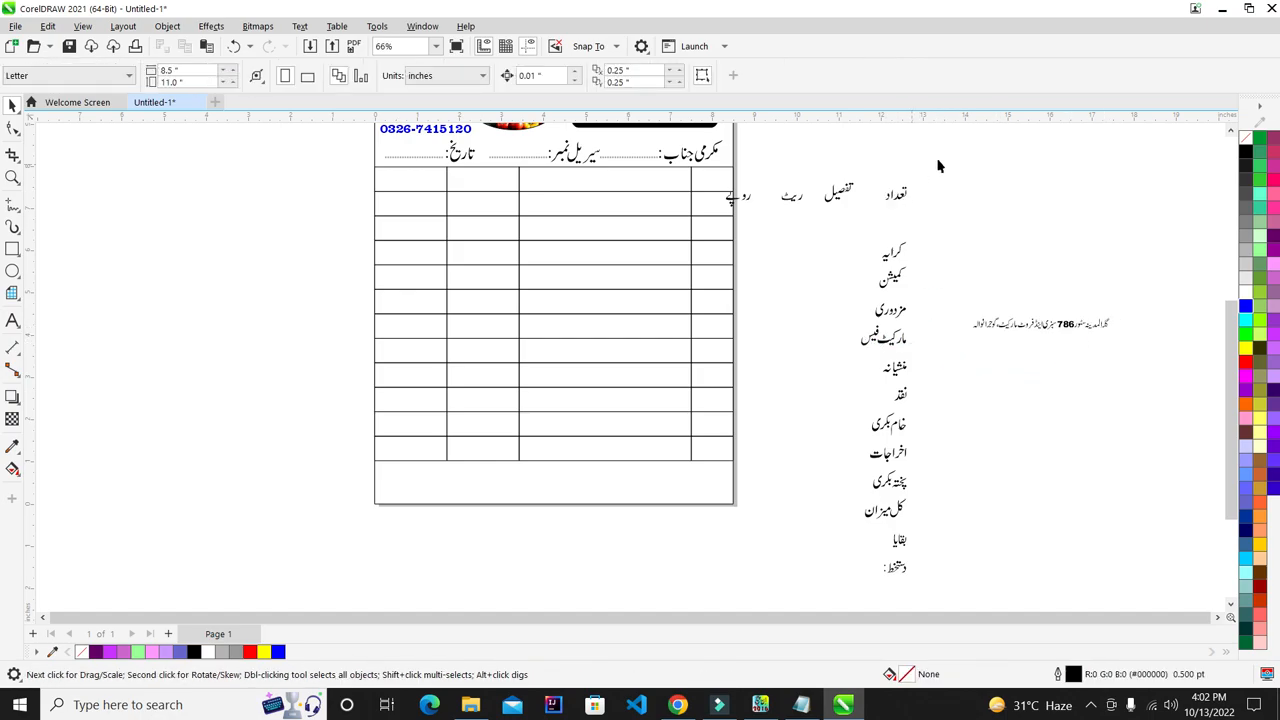
# - Centre the heading تعداد in the table's top-right cell
pyautogui.click(897, 200)
pyautogui.scroll(1, 741, 183)
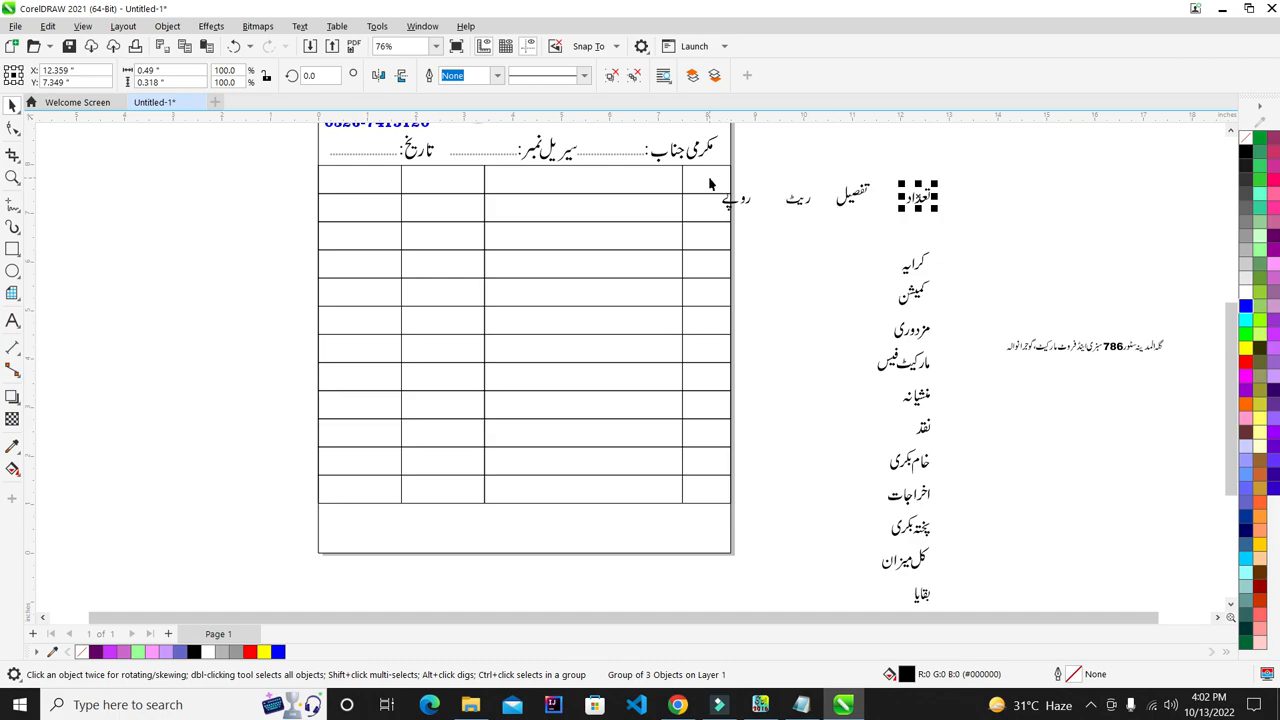
pyautogui.keyDown('shift'); pyautogui.click(709, 179); pyautogui.keyUp('shift')
pyautogui.click(801, 269)
pyautogui.click(924, 203)
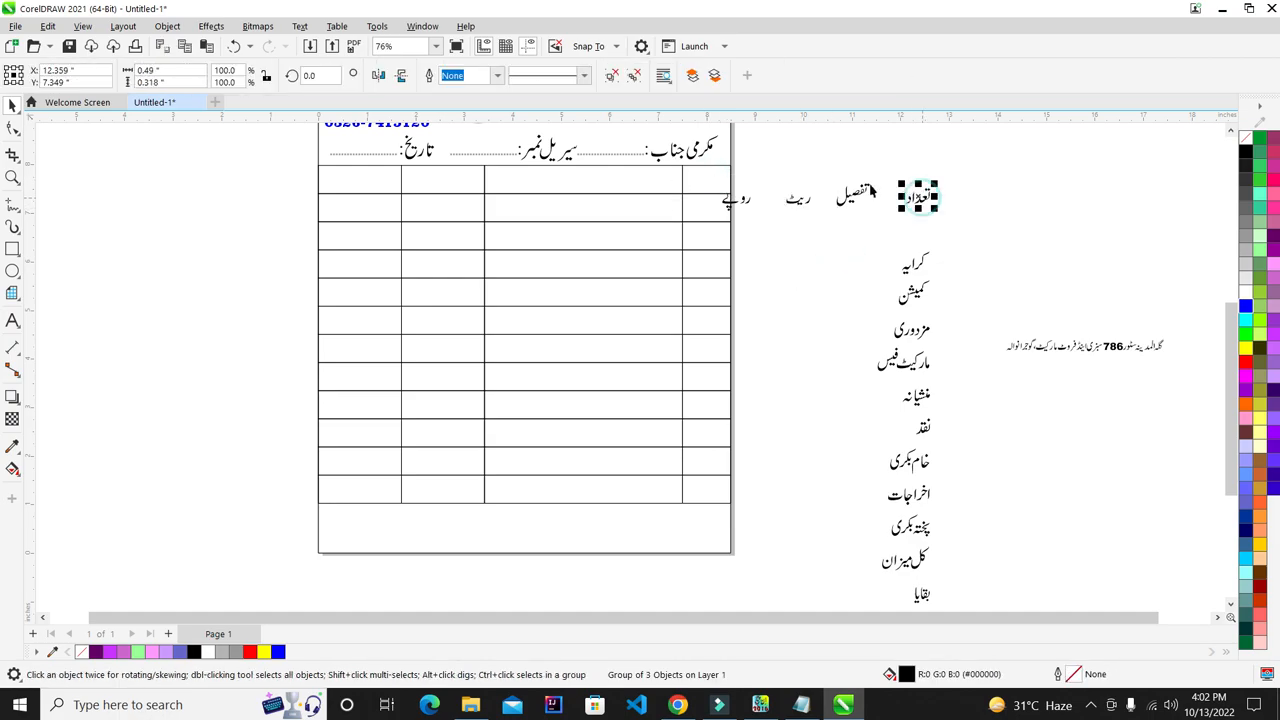
pyautogui.keyDown('shift'); pyautogui.click(712, 178); pyautogui.keyUp('shift')
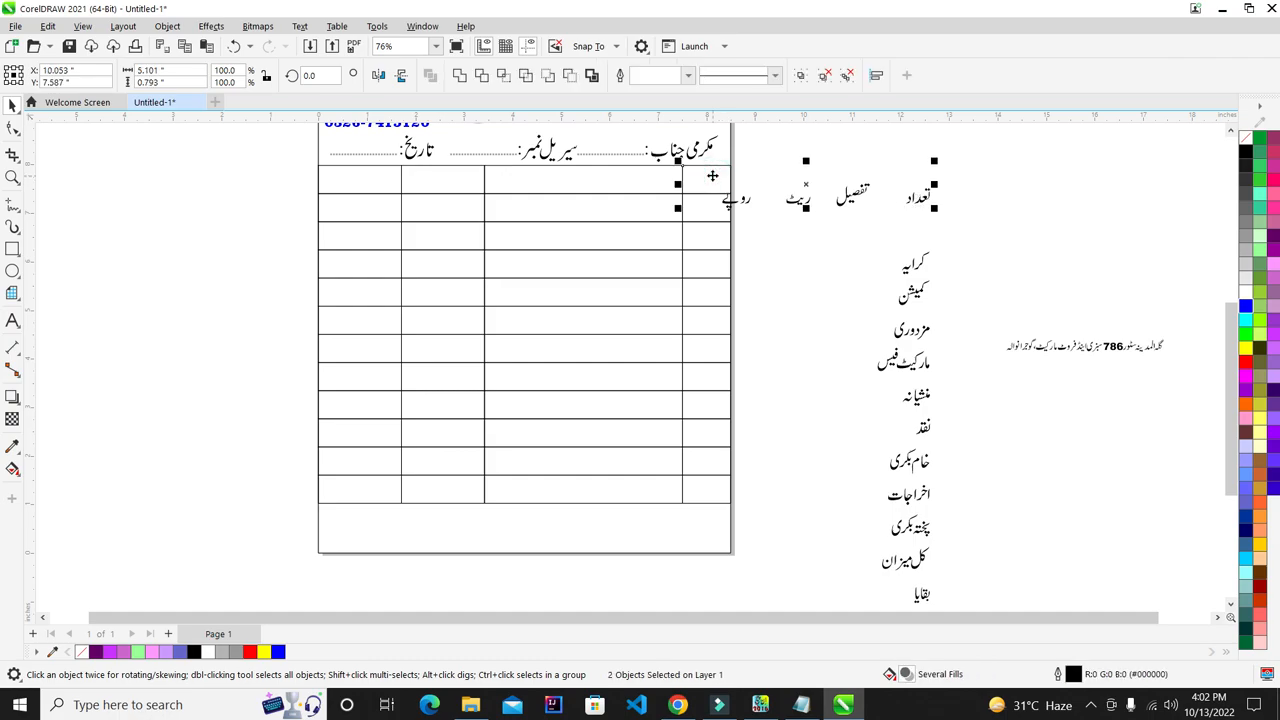
pyautogui.press('c')
pyautogui.press('e')
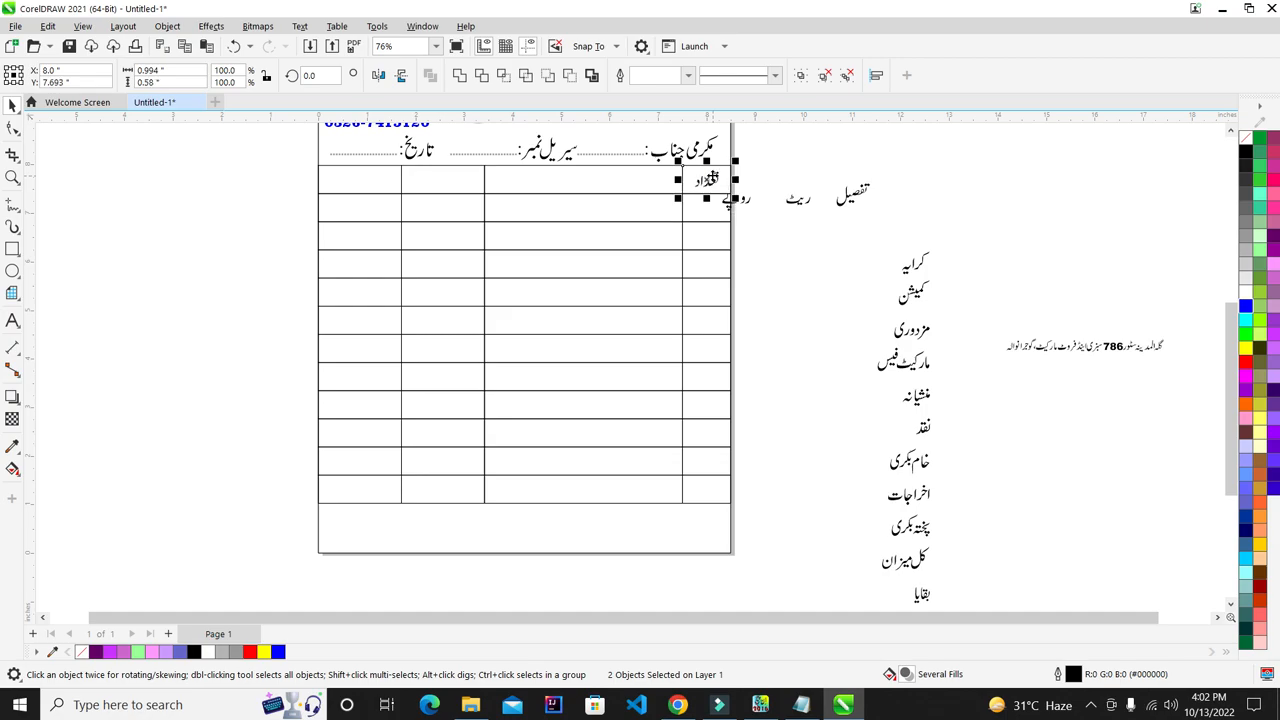
pyautogui.click(928, 196)
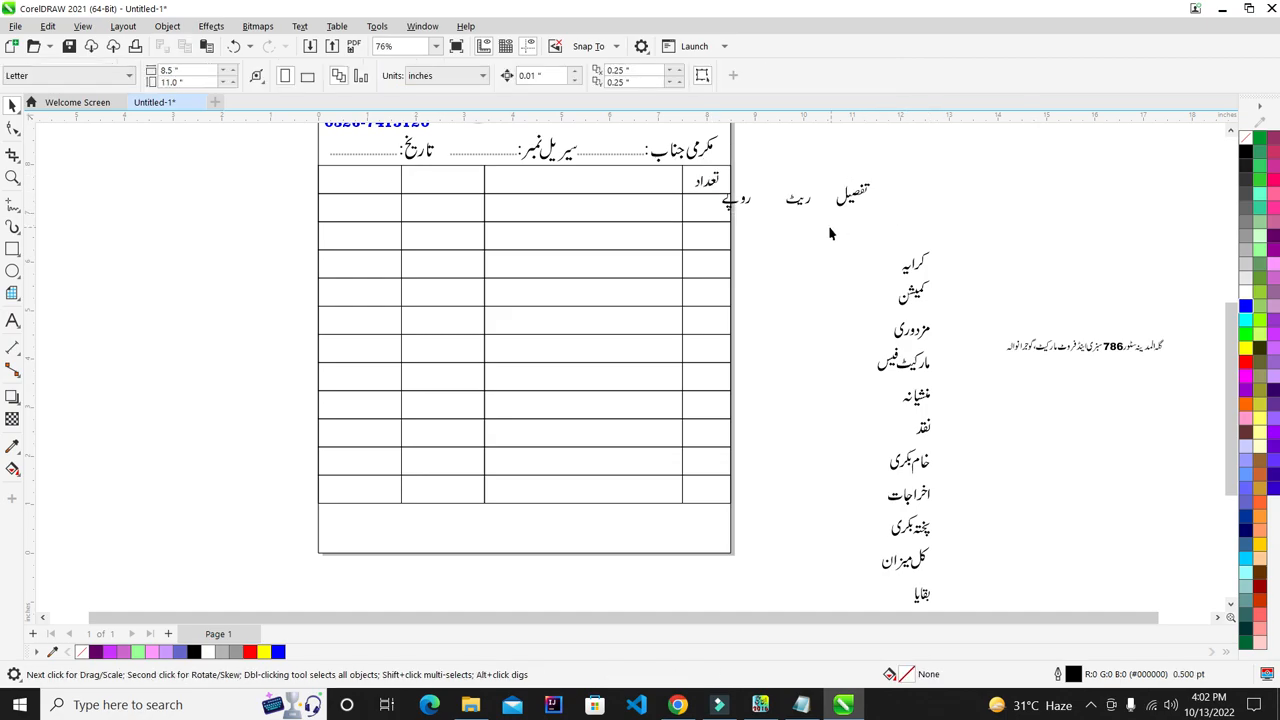
# - Centre تفصیل in the wide top-row cell and ریٹ in its matching cell
pyautogui.click(858, 195)
pyautogui.keyDown('shift'); pyautogui.click(623, 182); pyautogui.keyUp('shift')
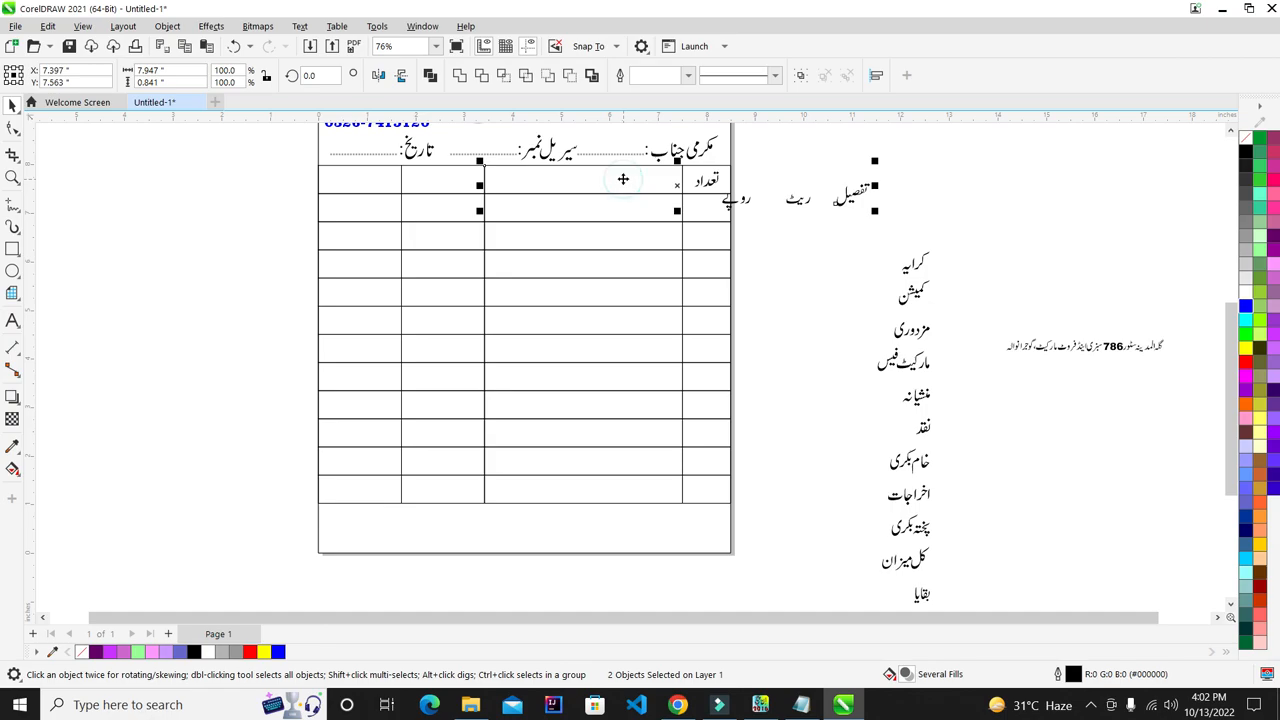
pyautogui.press('e')
pyautogui.press('c')
pyautogui.click(966, 167)
pyautogui.click(800, 205)
pyautogui.keyDown('shift'); pyautogui.click(426, 188); pyautogui.keyUp('shift')
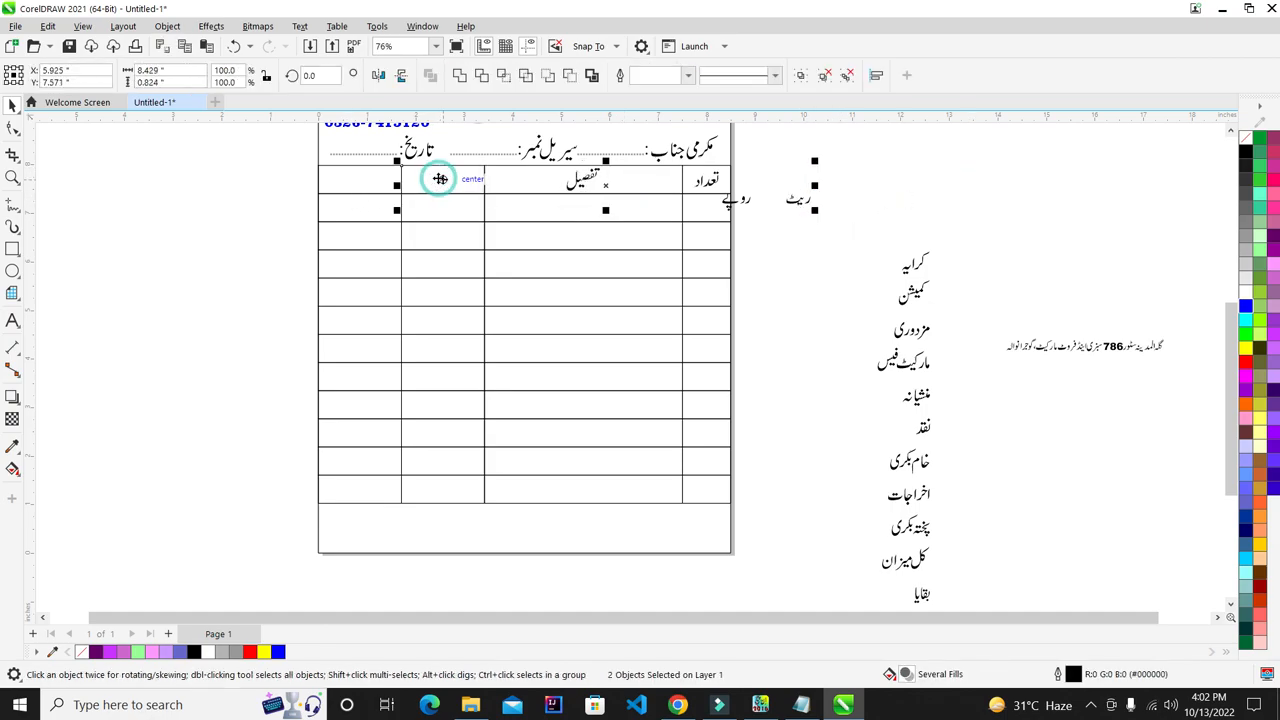
pyautogui.press('e')
pyautogui.press('c')
# - Centre the heading روپے in the leftmost top-row cell
pyautogui.click(914, 296)
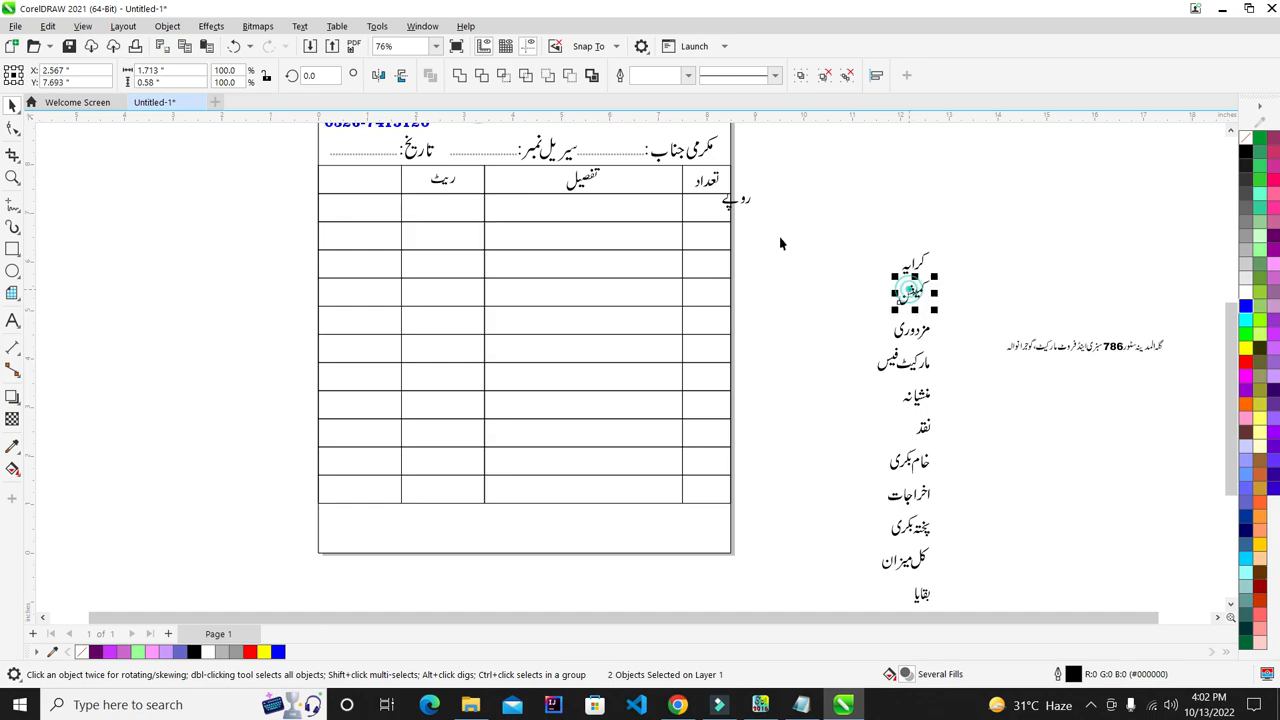
pyautogui.click(766, 191)
pyautogui.click(743, 200)
pyautogui.keyDown('shift'); pyautogui.click(380, 182); pyautogui.keyUp('shift')
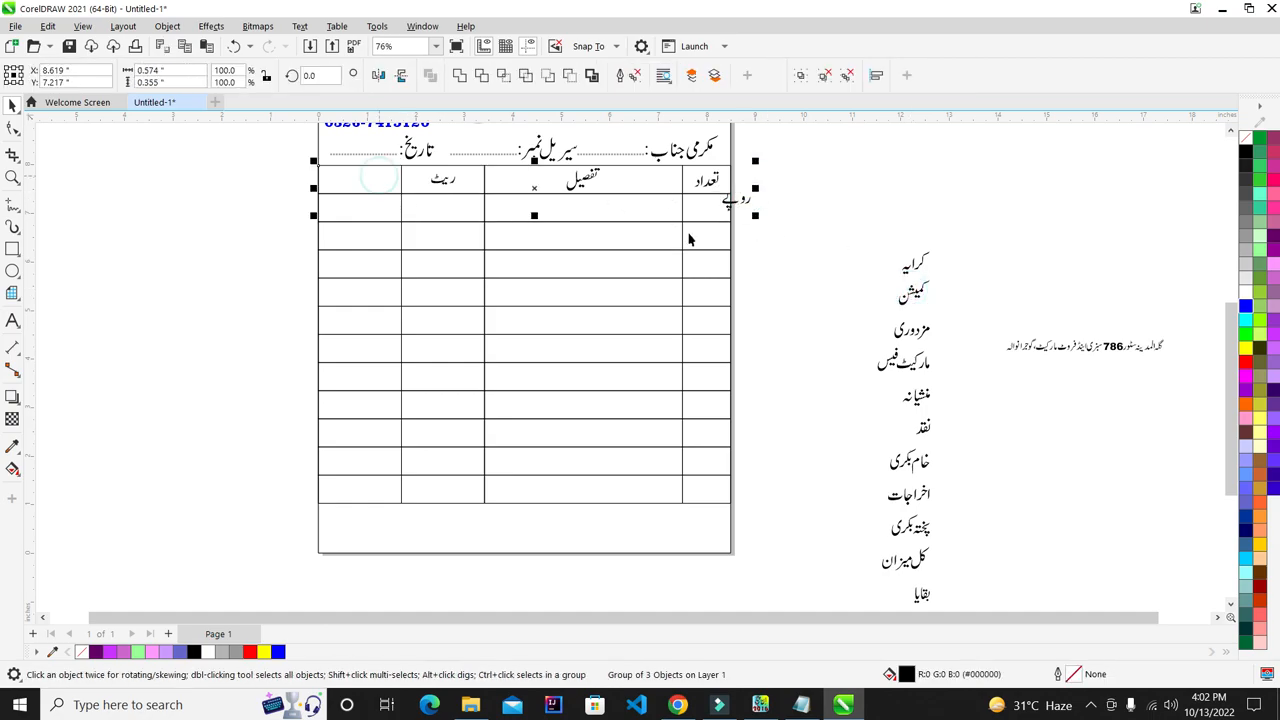
pyautogui.press('e')
pyautogui.press('c')
pyautogui.click(776, 228)
pyautogui.click(918, 262)
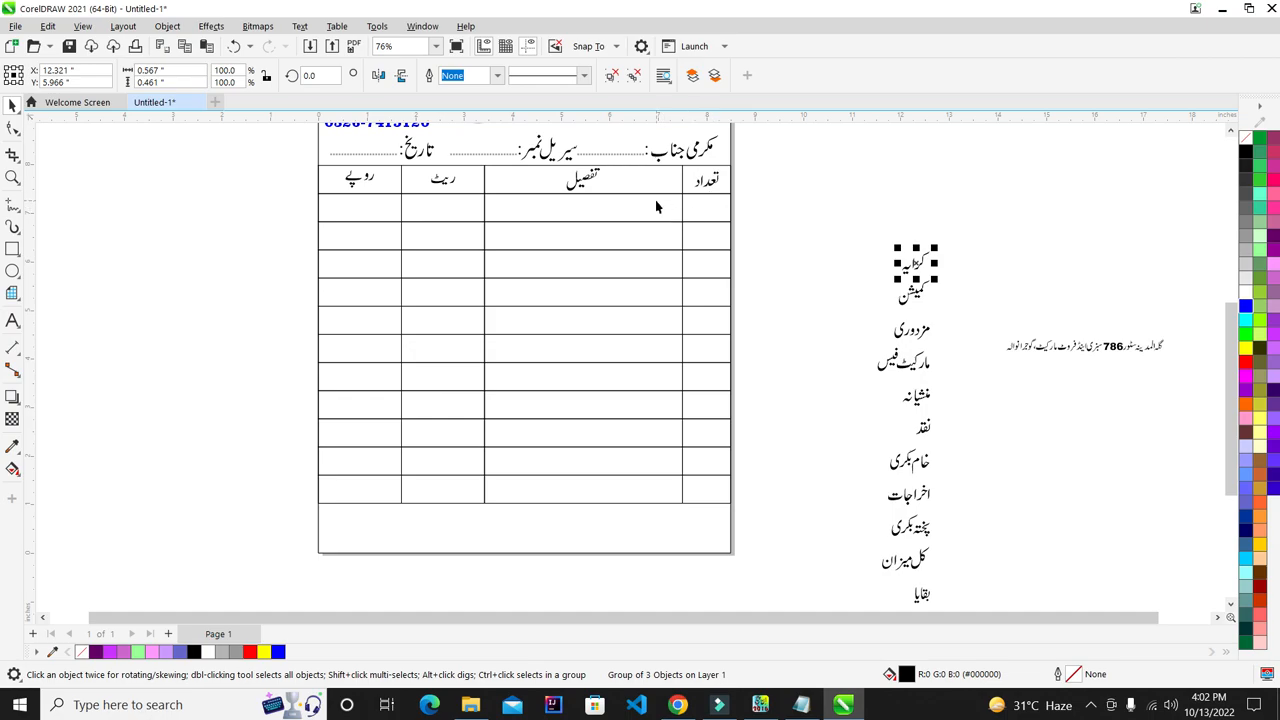
pyautogui.click(754, 212)
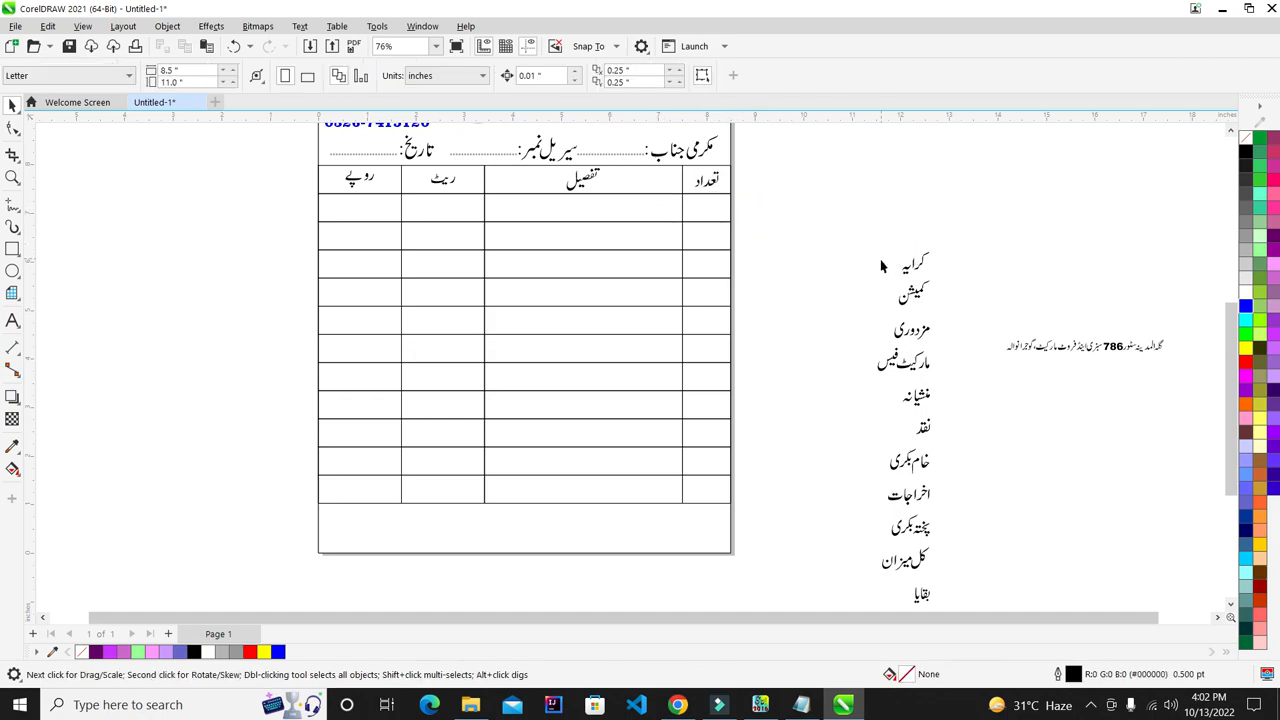
# - Centre the labels کرایہ and کمیشن in the first two تفصیل cells
pyautogui.click(908, 263)
pyautogui.moveTo(951, 229); pyautogui.dragTo(862, 288)
pyautogui.keyDown('shift'); pyautogui.click(634, 203); pyautogui.keyUp('shift')
pyautogui.press('c')
pyautogui.press('e')
pyautogui.click(912, 290)
pyautogui.keyDown('shift'); pyautogui.click(614, 237); pyautogui.keyUp('shift')
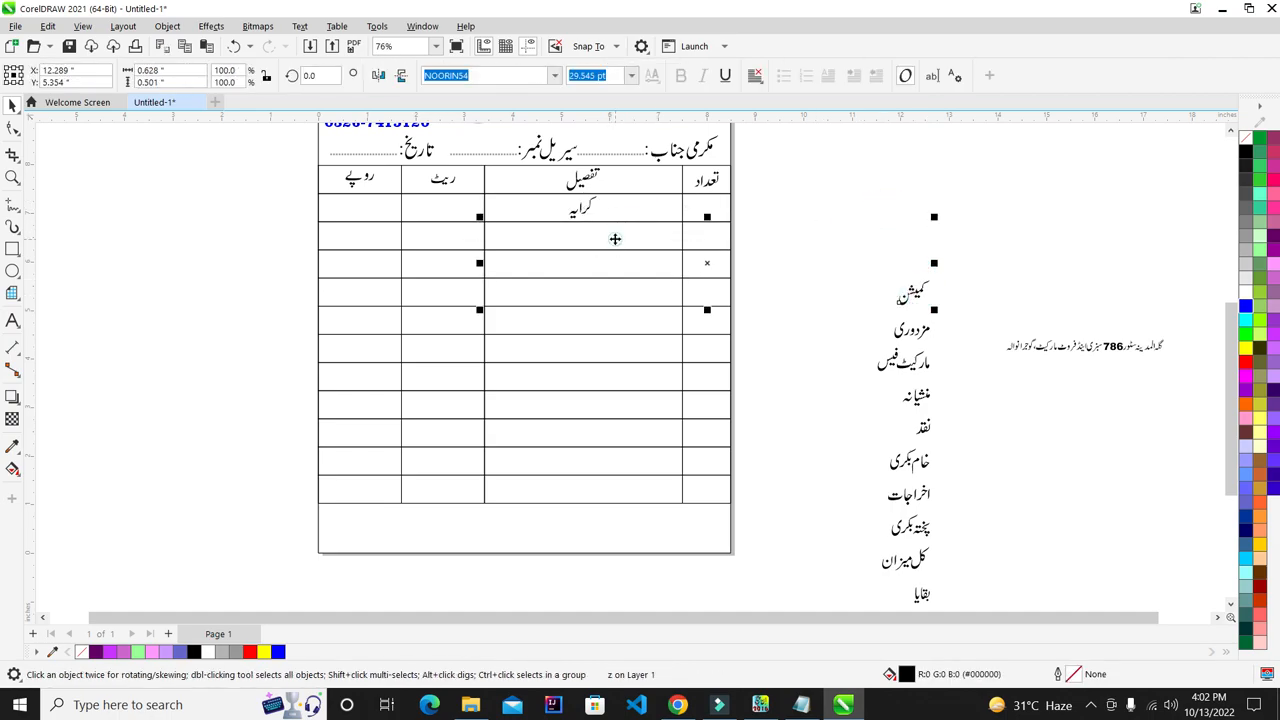
pyautogui.press('c')
pyautogui.press('e')
# - Centre مزدوری and مارکیٹ فیس in the next two تفصیل cells
pyautogui.click(912, 330)
pyautogui.keyDown('shift'); pyautogui.click(634, 258); pyautogui.keyUp('shift')
pyautogui.press('c')
pyautogui.press('e')
pyautogui.click(843, 271)
pyautogui.click(912, 366)
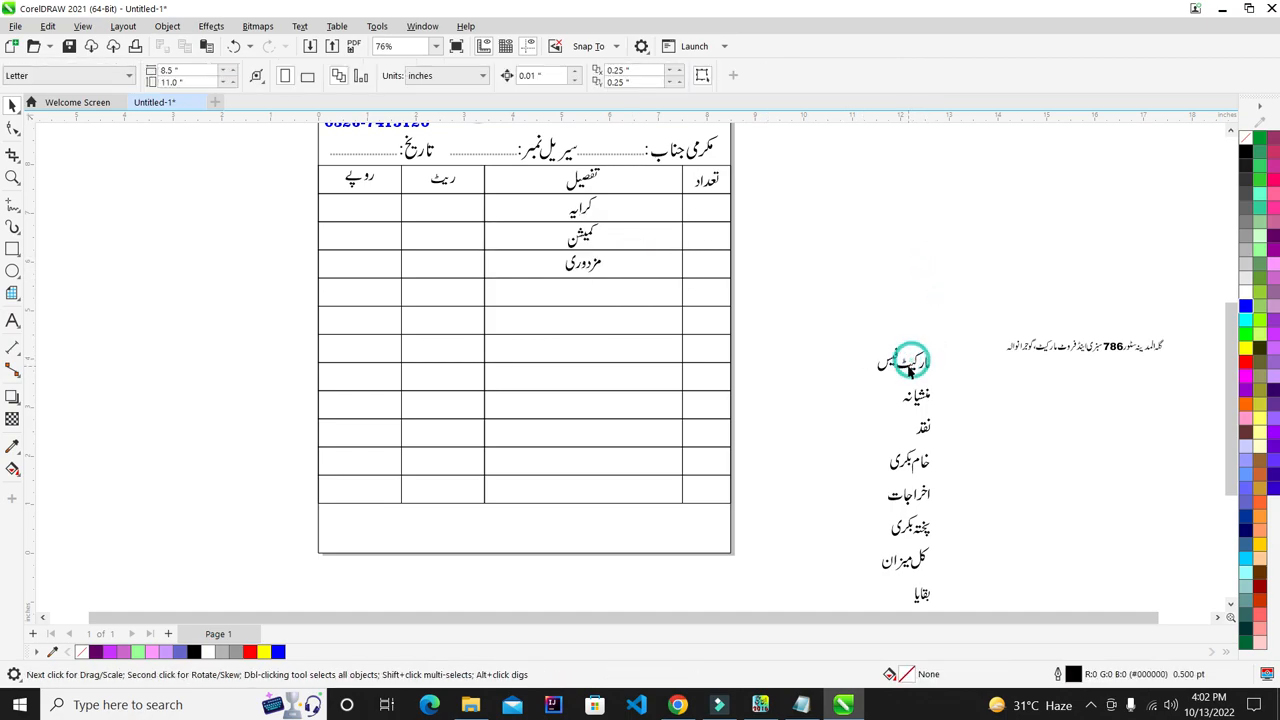
pyautogui.keyDown('shift'); pyautogui.click(655, 297); pyautogui.keyUp('shift')
pyautogui.press('c')
pyautogui.press('e')
pyautogui.click(851, 306)
# - Centre the next item label and نقد in the following تفصیل cells
pyautogui.click(928, 397)
pyautogui.keyDown('shift'); pyautogui.click(669, 320); pyautogui.keyUp('shift')
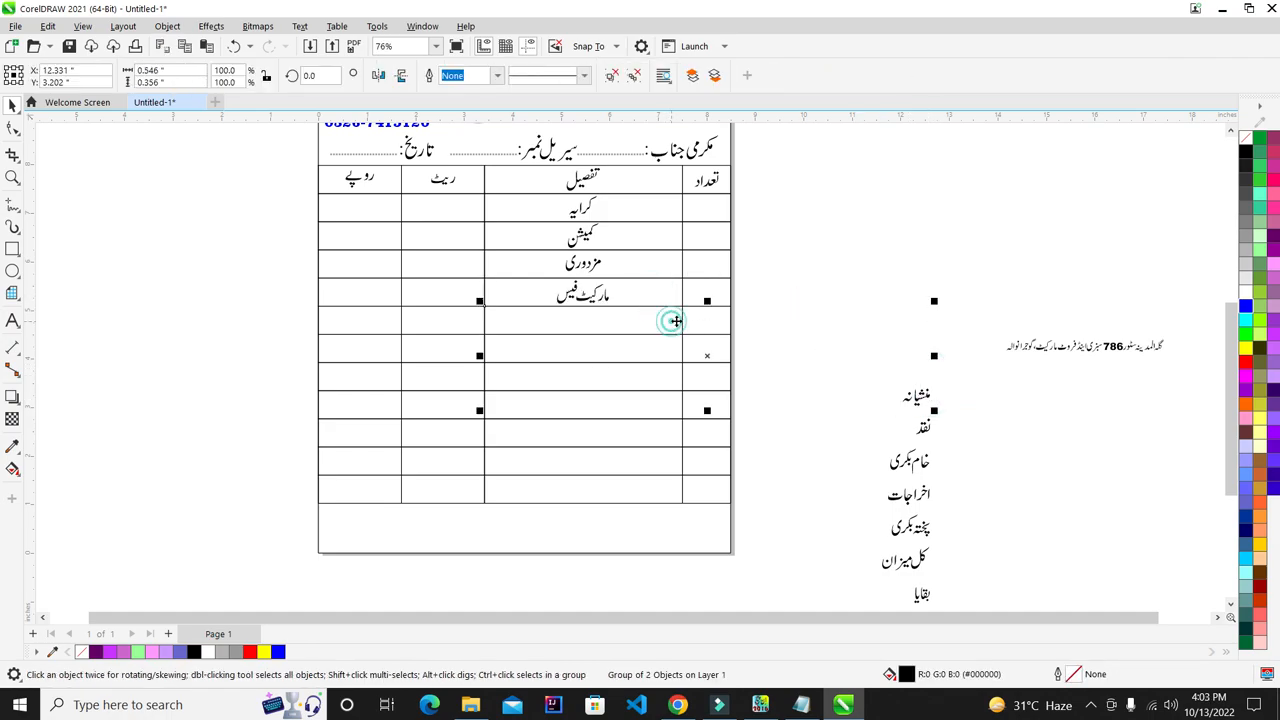
pyautogui.press('c')
pyautogui.press('e')
pyautogui.click(803, 341)
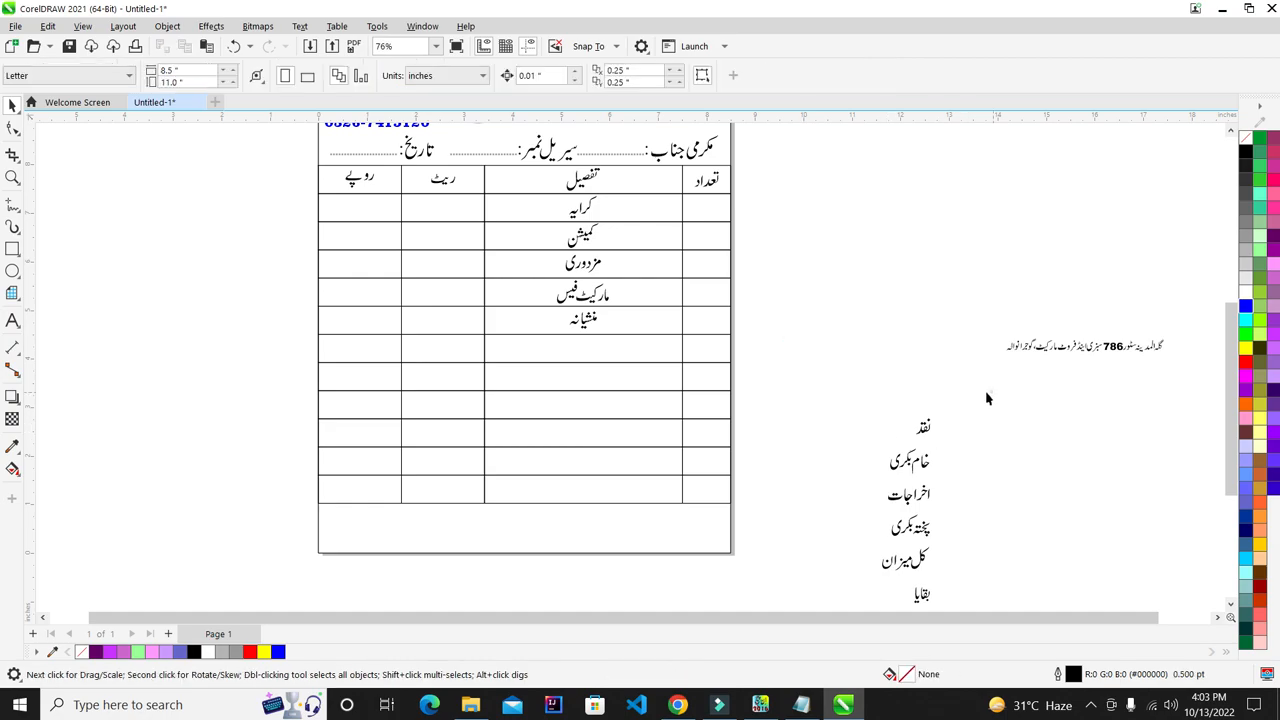
pyautogui.moveTo(988, 397); pyautogui.dragTo(870, 452)
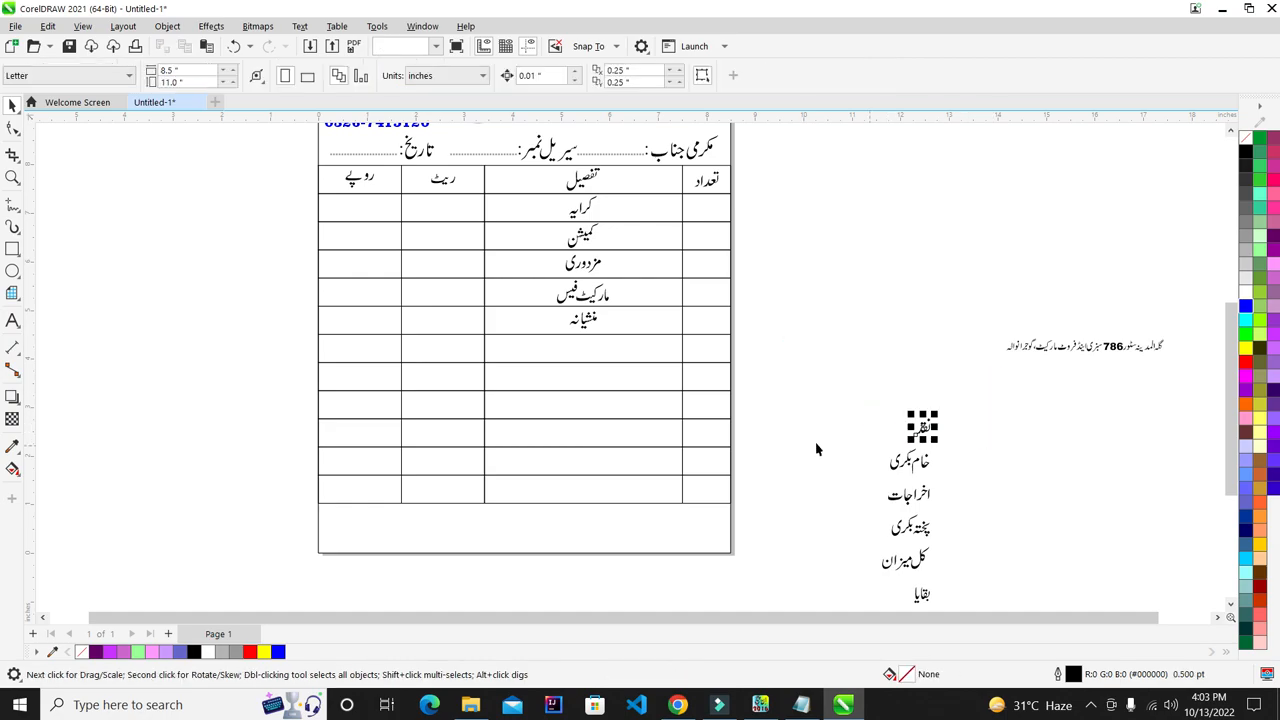
pyautogui.keyDown('shift'); pyautogui.click(643, 362); pyautogui.keyUp('shift')
pyautogui.press('e')
pyautogui.press('c')
pyautogui.click(851, 329)
# - Centre خام بکری and اخراجات in the next two تفصیل cells
pyautogui.click(924, 465)
pyautogui.keyDown('shift'); pyautogui.click(586, 380); pyautogui.keyUp('shift')
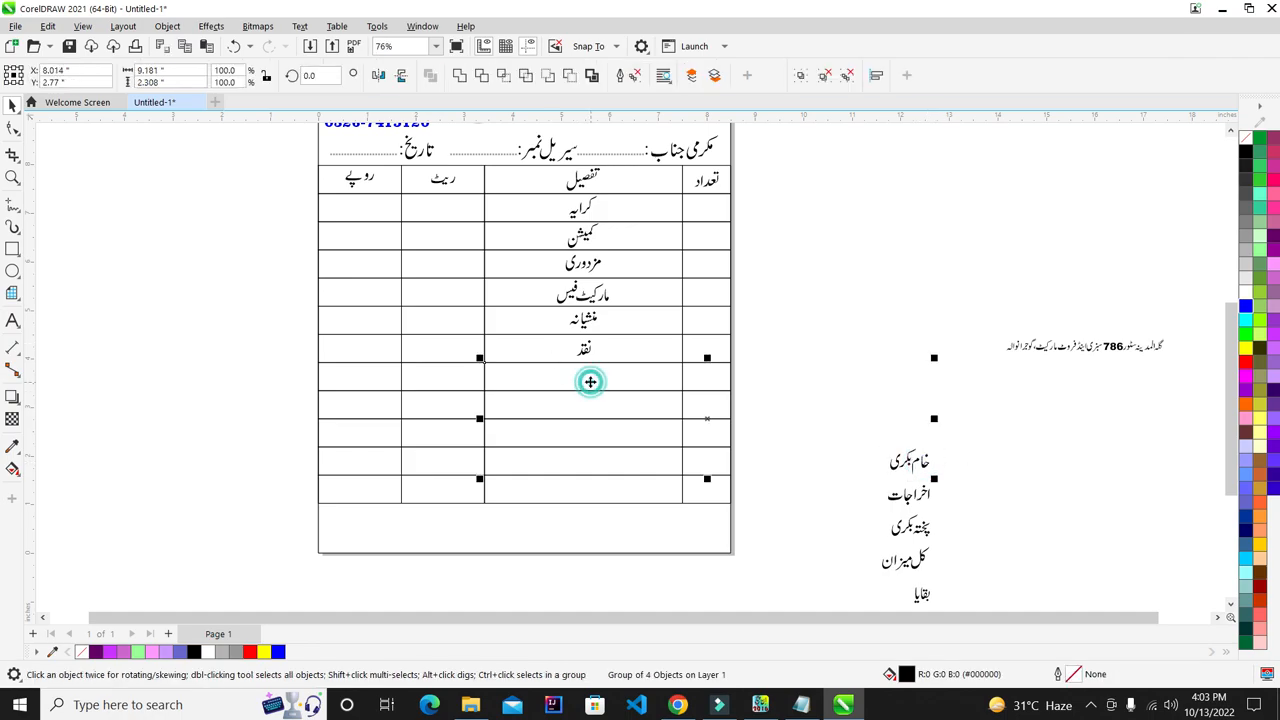
pyautogui.press('e')
pyautogui.press('c')
pyautogui.click(916, 510)
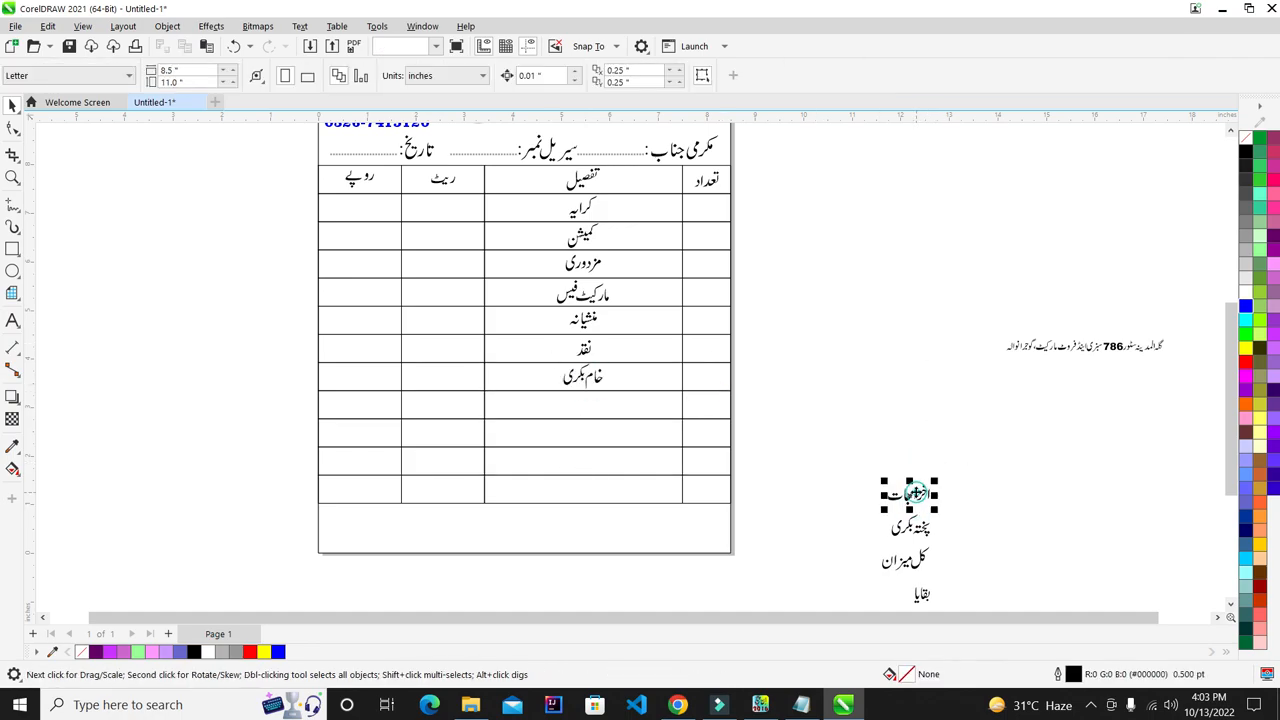
pyautogui.click(917, 497)
pyautogui.keyDown('shift'); pyautogui.click(646, 411); pyautogui.keyUp('shift')
pyautogui.press('e')
pyautogui.press('c')
pyautogui.click(778, 386)
# - Centre پختہ بکری and کل میزان in the remaining تفصیل cells
pyautogui.click(924, 522)
pyautogui.keyDown('shift'); pyautogui.click(648, 430); pyautogui.keyUp('shift')
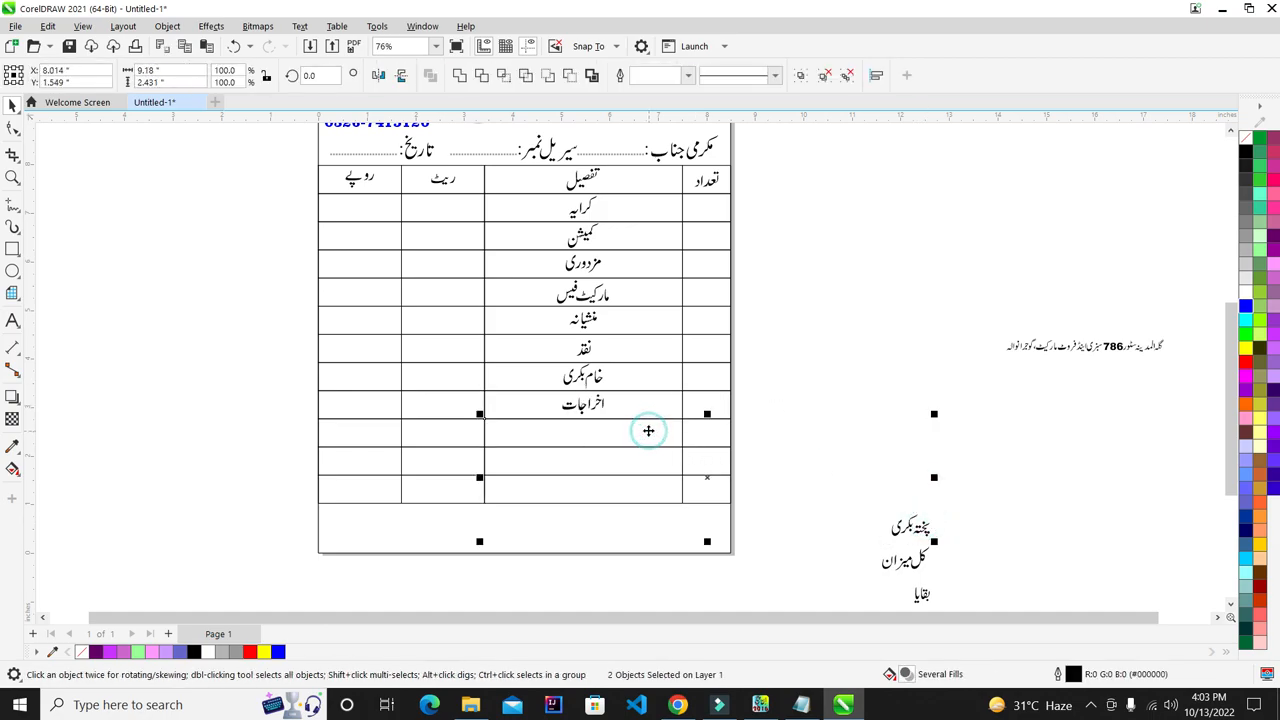
pyautogui.press('e')
pyautogui.press('c')
pyautogui.click(830, 418)
pyautogui.click(908, 557)
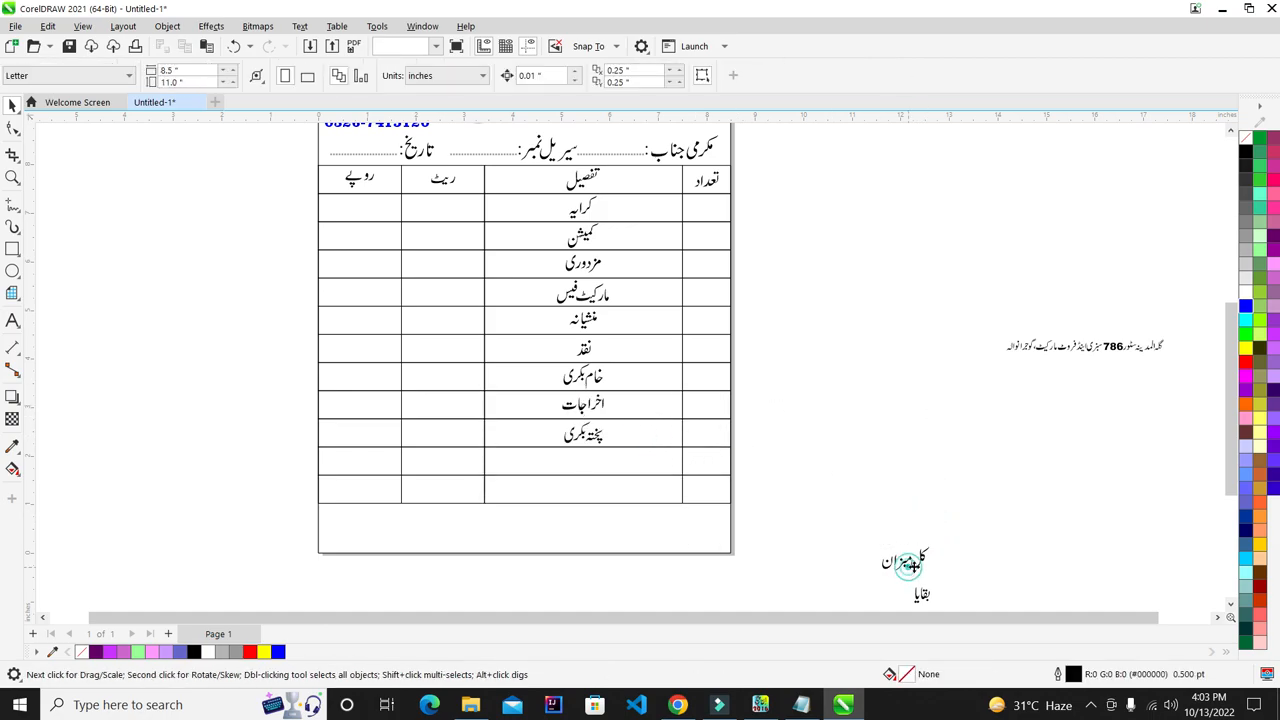
pyautogui.keyDown('shift'); pyautogui.click(632, 466); pyautogui.keyUp('shift')
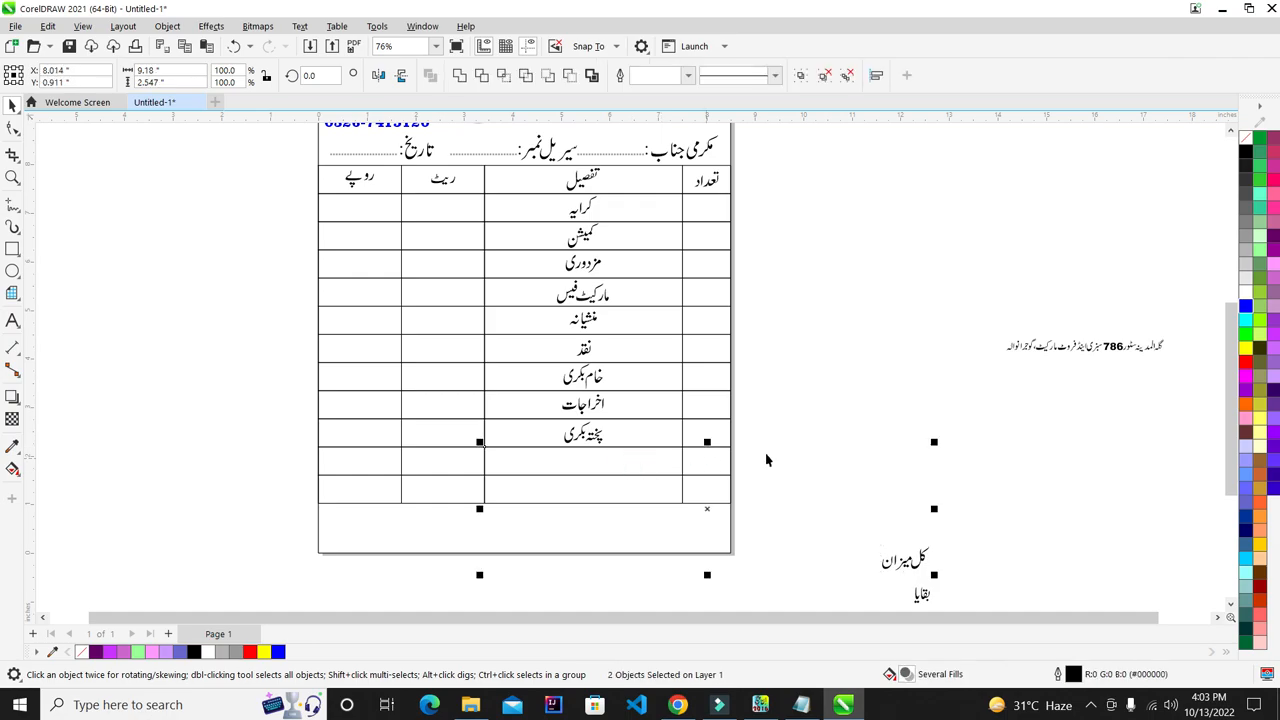
pyautogui.press('e')
pyautogui.press('c')
pyautogui.click(823, 455)
# - Move کل میزان into its rate-column cell
pyautogui.scroll(-1, 860, 534)
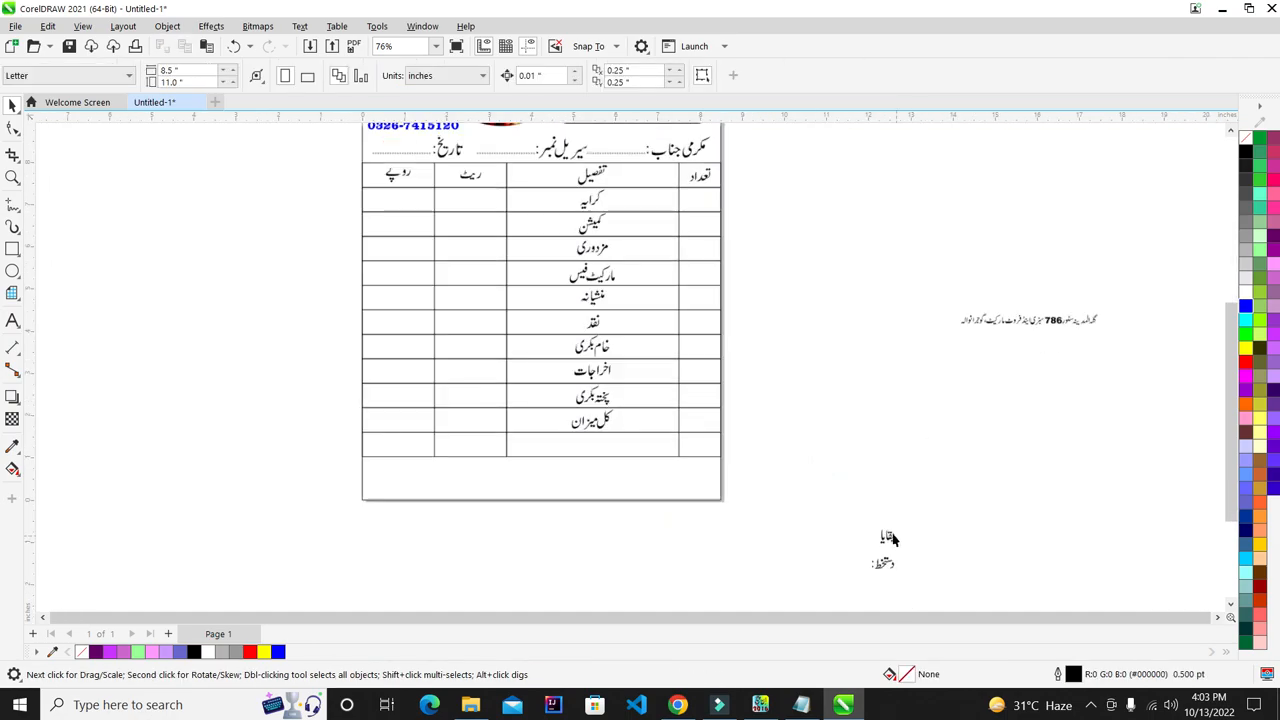
pyautogui.click(896, 540)
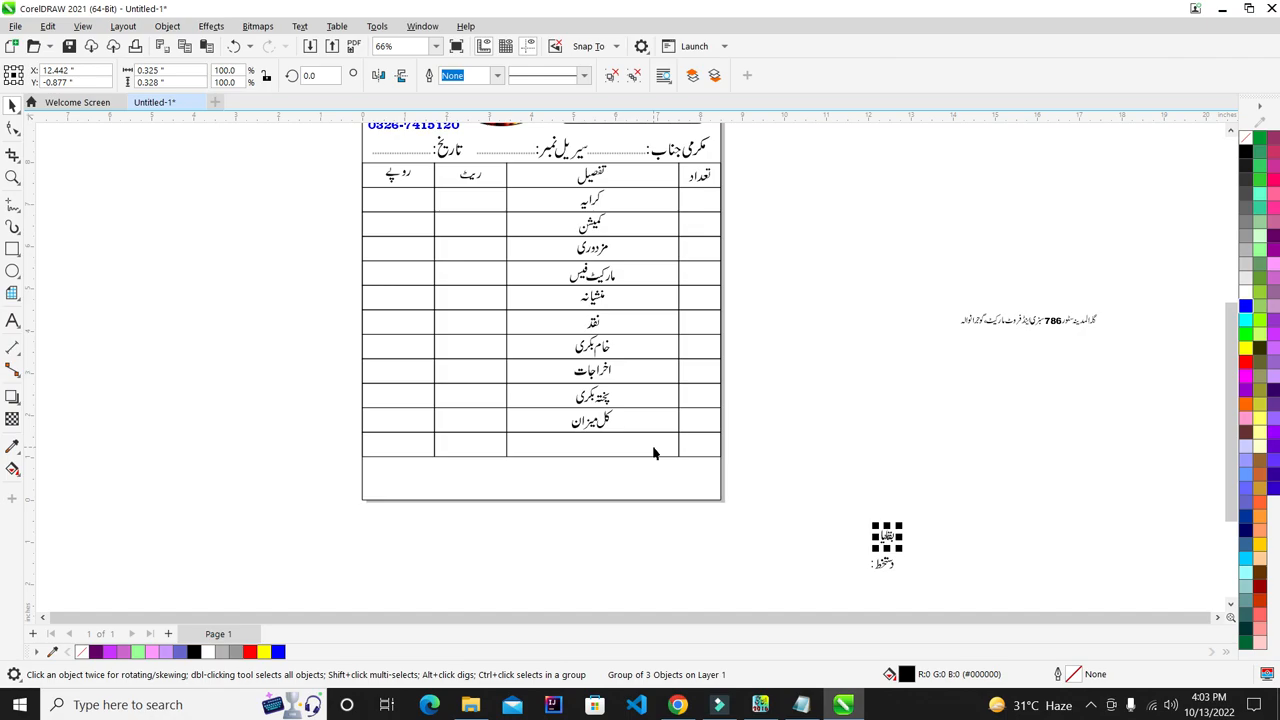
pyautogui.click(876, 413)
pyautogui.click(603, 421)
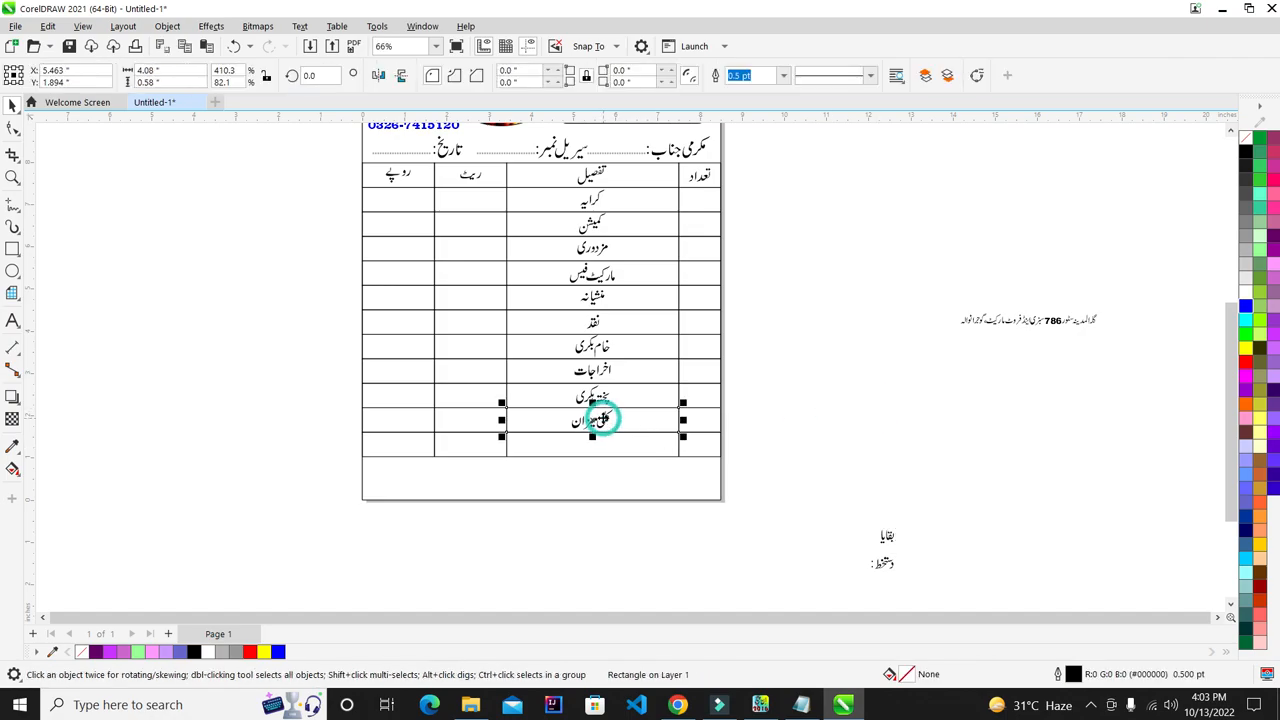
pyautogui.click(603, 422)
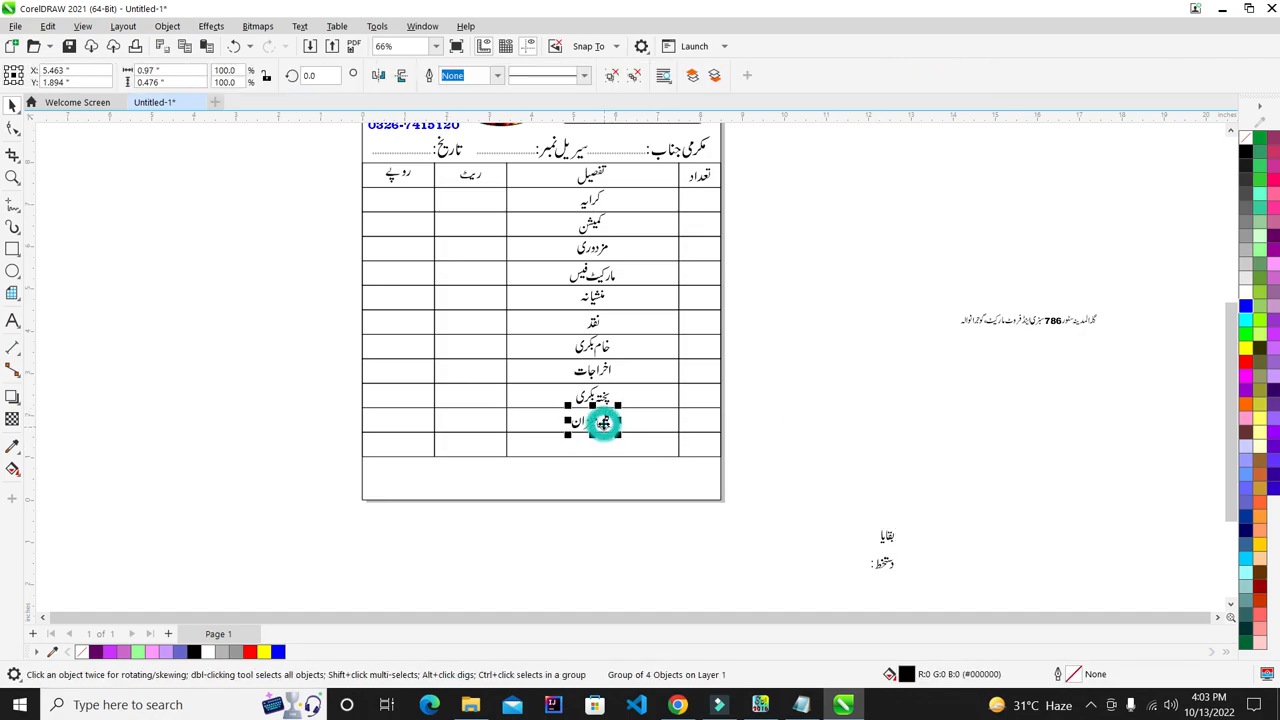
pyautogui.keyDown('shift'); pyautogui.click(467, 430); pyautogui.keyUp('shift')
pyautogui.press('e')
pyautogui.click(560, 537)
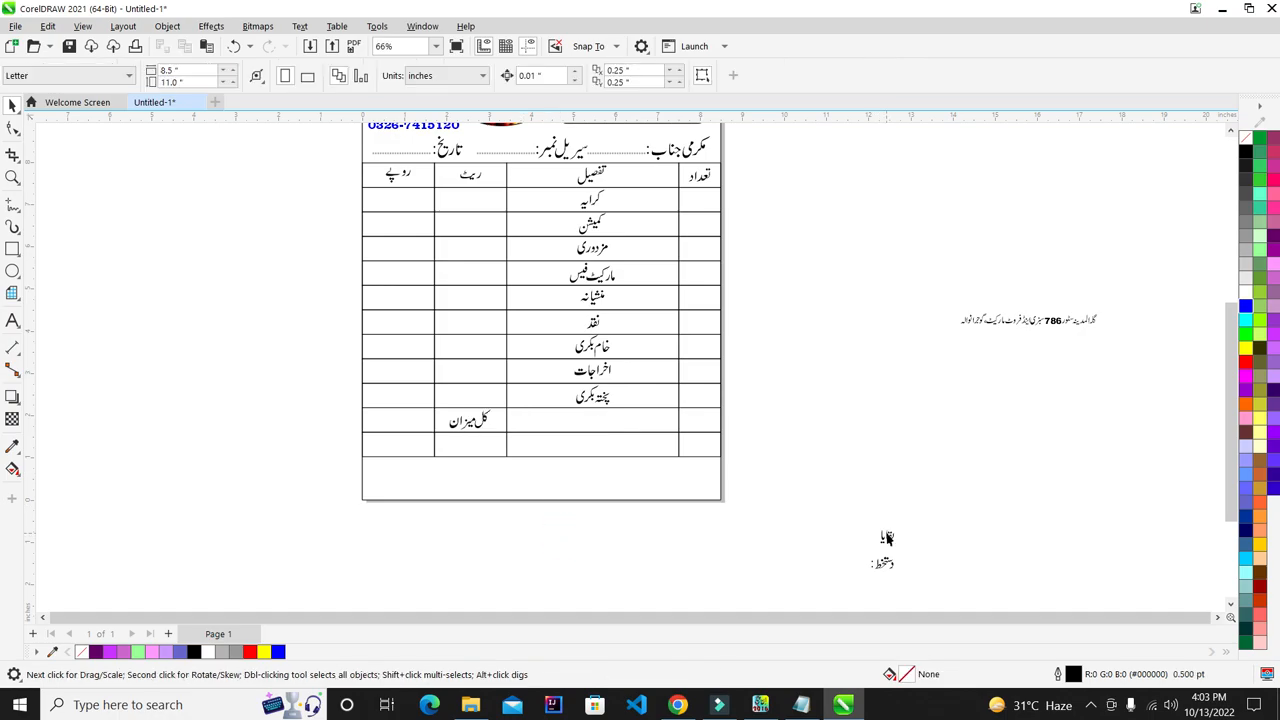
# - Centre بقایا in the bottom-row rate cell
pyautogui.click(886, 536)
pyautogui.keyDown('shift'); pyautogui.click(441, 452); pyautogui.keyUp('shift')
pyautogui.press('e')
pyautogui.press('c')
pyautogui.click(872, 472)
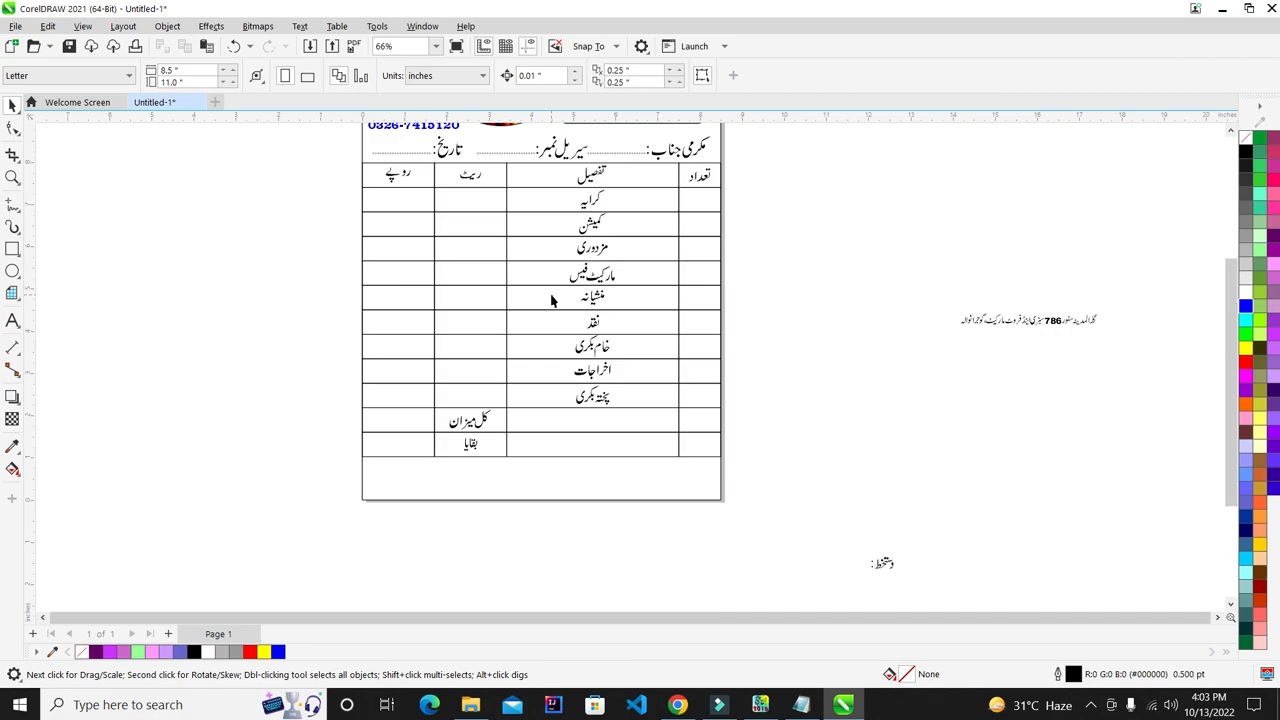
pyautogui.scroll(-1, 679, 411)
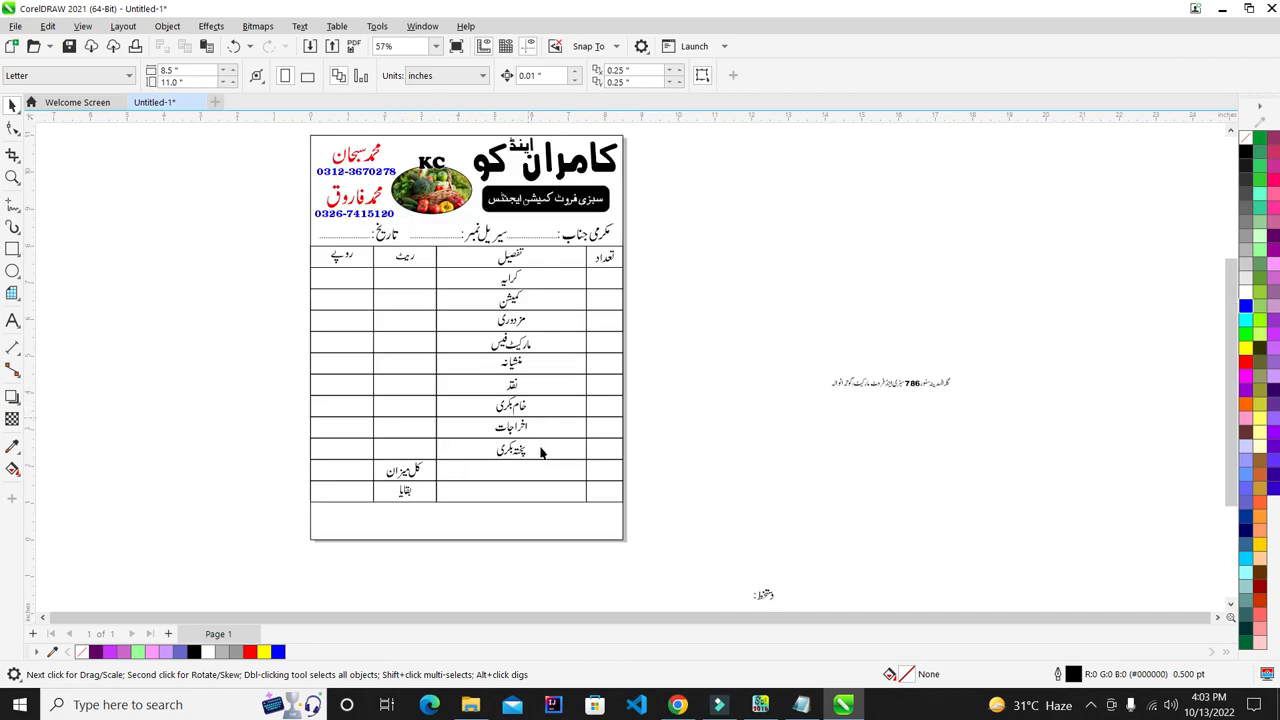
# - Nudge the nine تفصیل item labels right with the arrow keys toward the column's right edge
pyautogui.scroll(1, 502, 305)
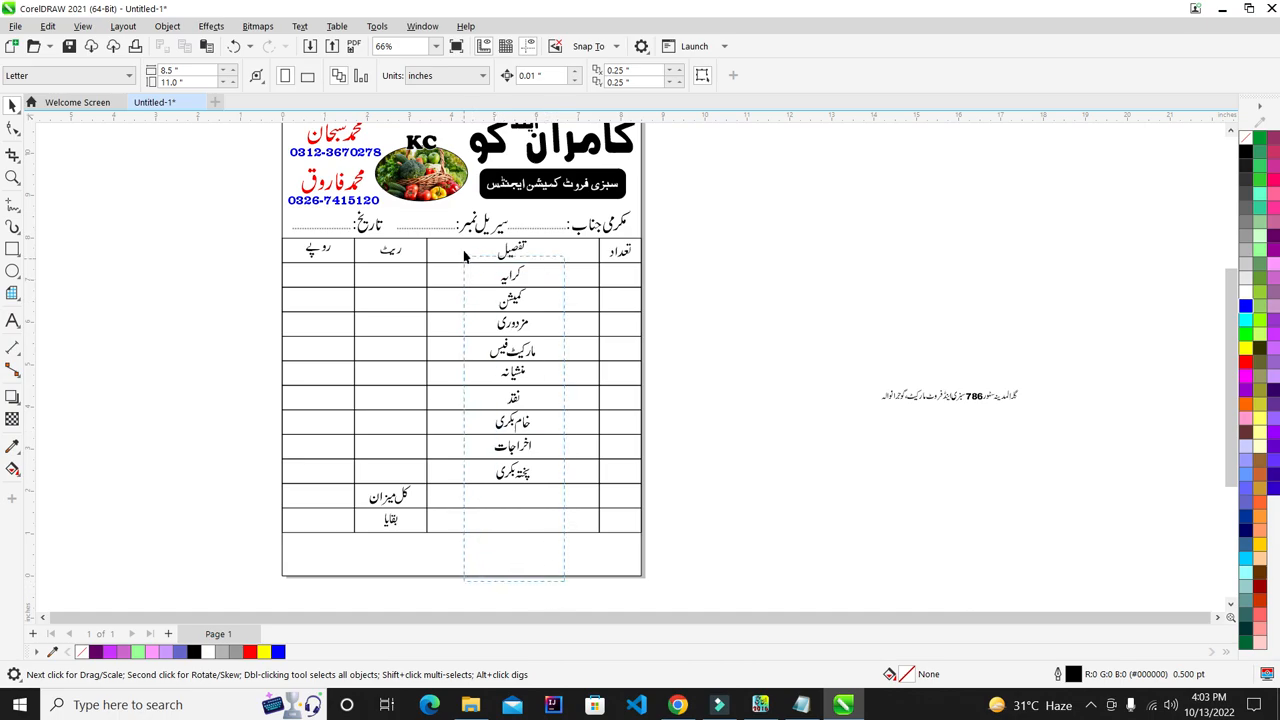
pyautogui.moveTo(463, 256); pyautogui.dragTo(463, 252)
pyautogui.scroll(4, 574, 286)
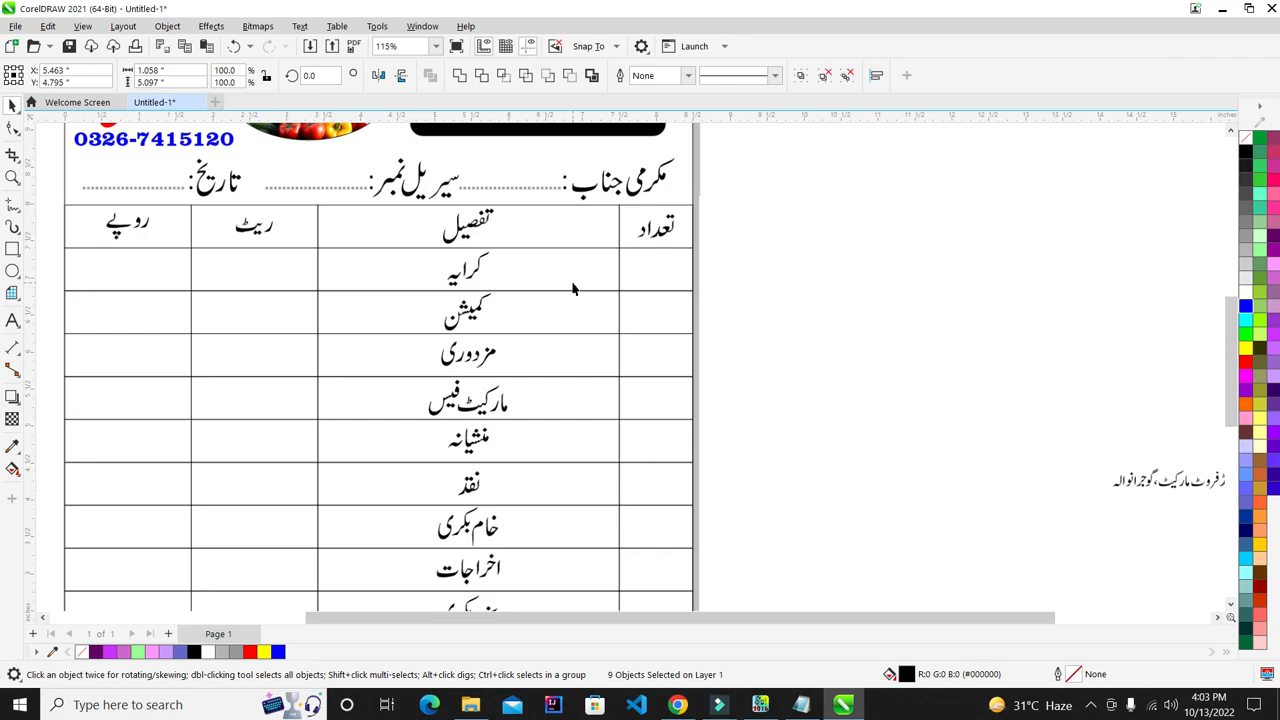
pyautogui.press('Right')
pyautogui.press('Right')
pyautogui.press('Right')
pyautogui.press('Right')
pyautogui.press('Right')
pyautogui.press('Right')
pyautogui.press('Right')
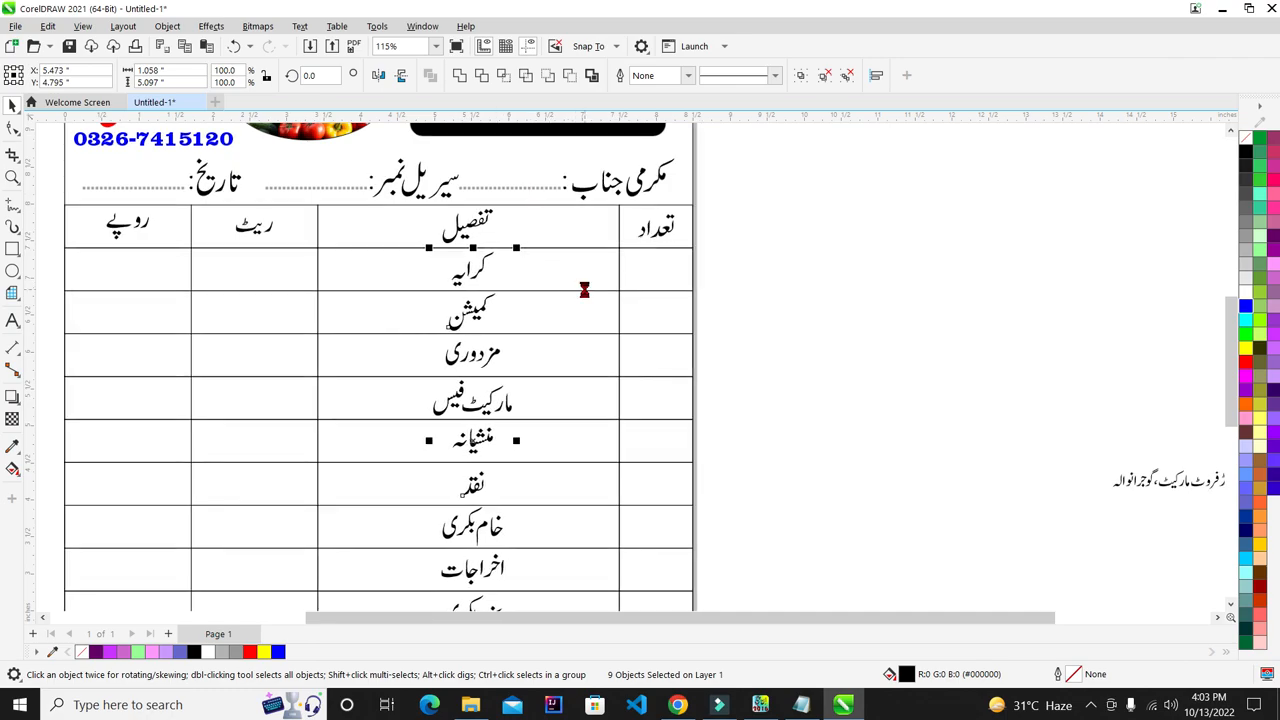
pyautogui.press('Right')
pyautogui.press('Right')
pyautogui.press('Right')
pyautogui.press('Right')
pyautogui.press('Right')
pyautogui.press('Right')
pyautogui.press('Right')
pyautogui.press('Right')
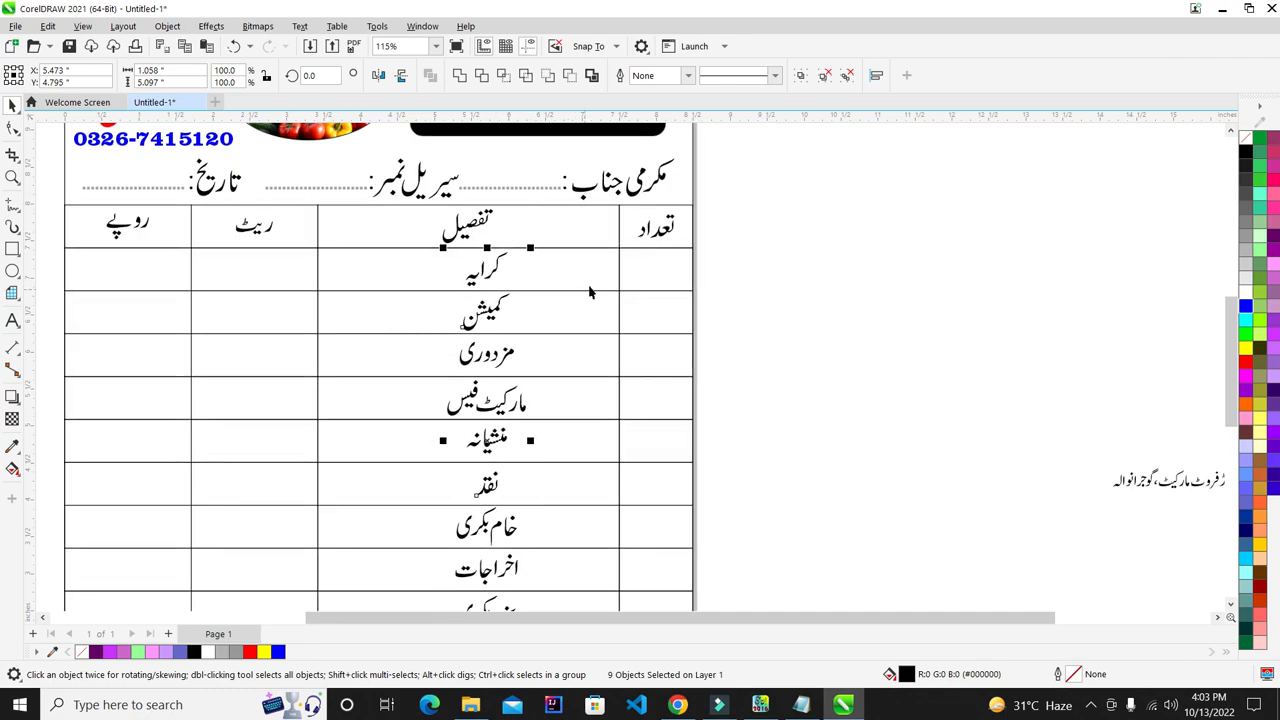
pyautogui.press('Right')
pyautogui.press('Right')
pyautogui.press('Right')
pyautogui.press('Right')
pyautogui.press('Right')
pyautogui.press('Right')
pyautogui.press('Right')
pyautogui.press('Right')
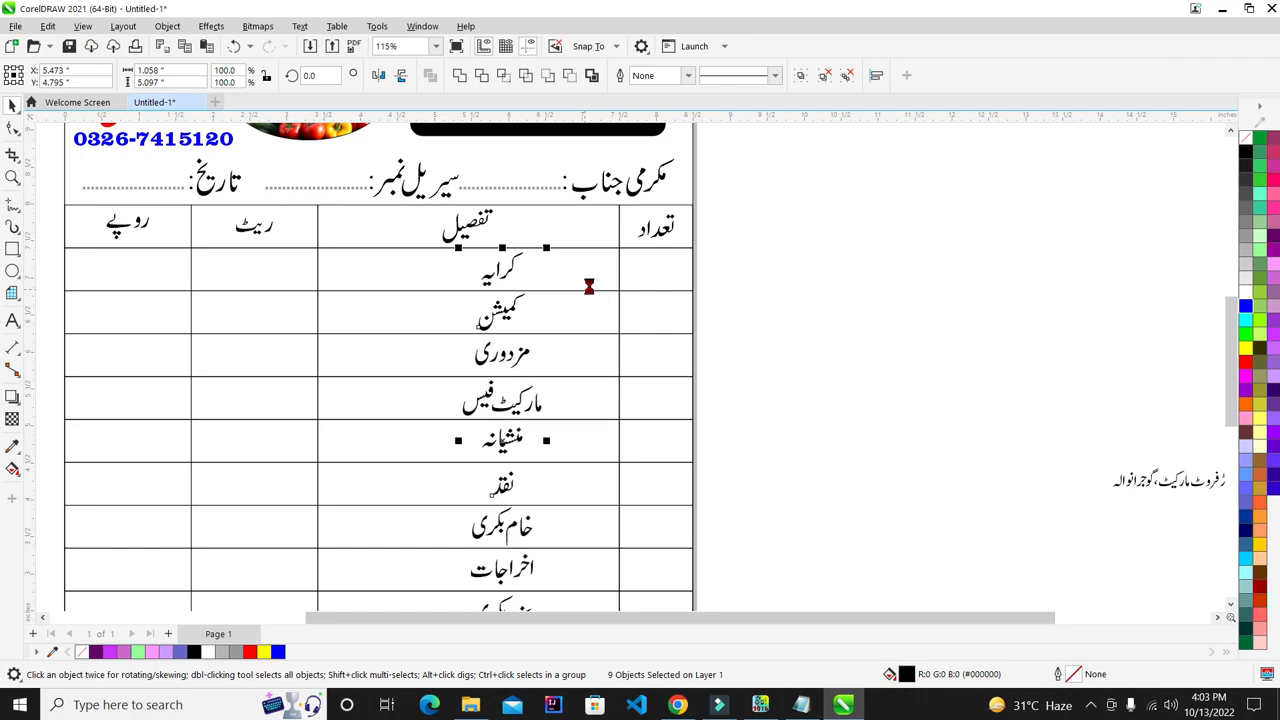
pyautogui.press('Right')
pyautogui.press('Right')
pyautogui.press('Right')
pyautogui.press('Right')
pyautogui.press('Right')
pyautogui.press('Right')
pyautogui.press('Right')
pyautogui.press('Right')
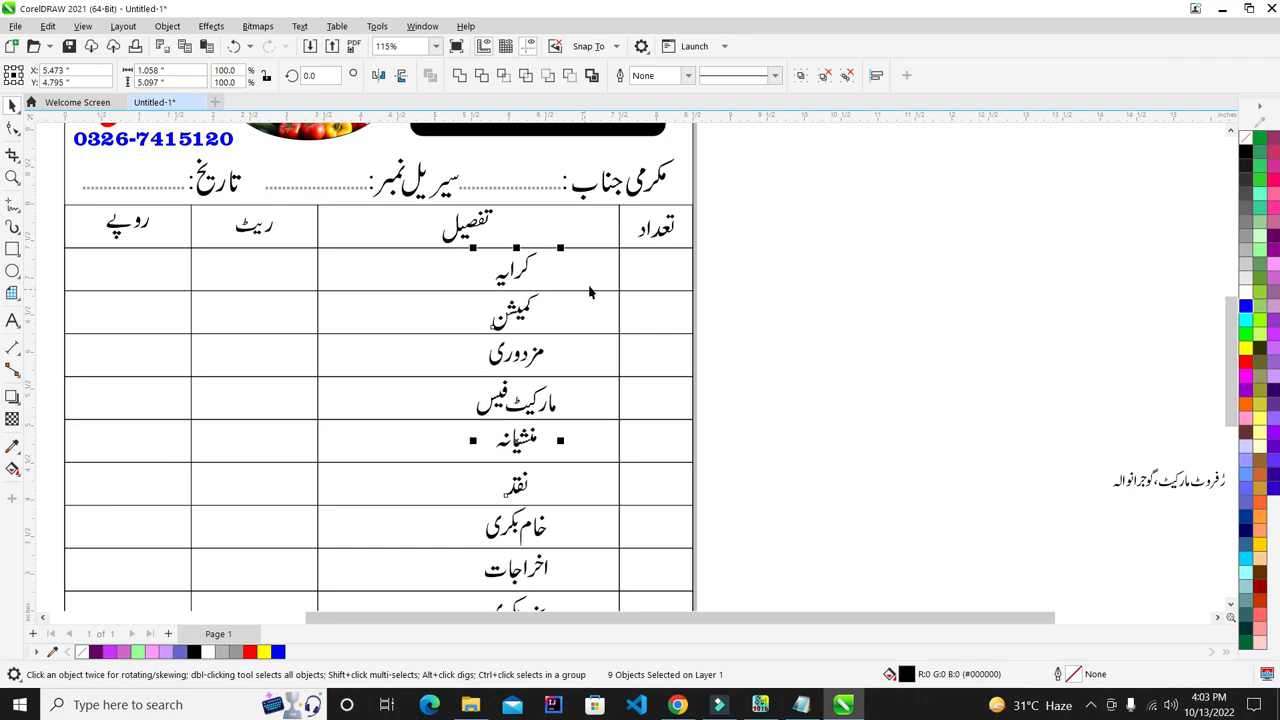
pyautogui.press('Right')
pyautogui.press('Right')
pyautogui.press('Right')
pyautogui.press('Right')
pyautogui.press('Right')
pyautogui.press('Right')
pyautogui.press('Right')
pyautogui.press('Right')
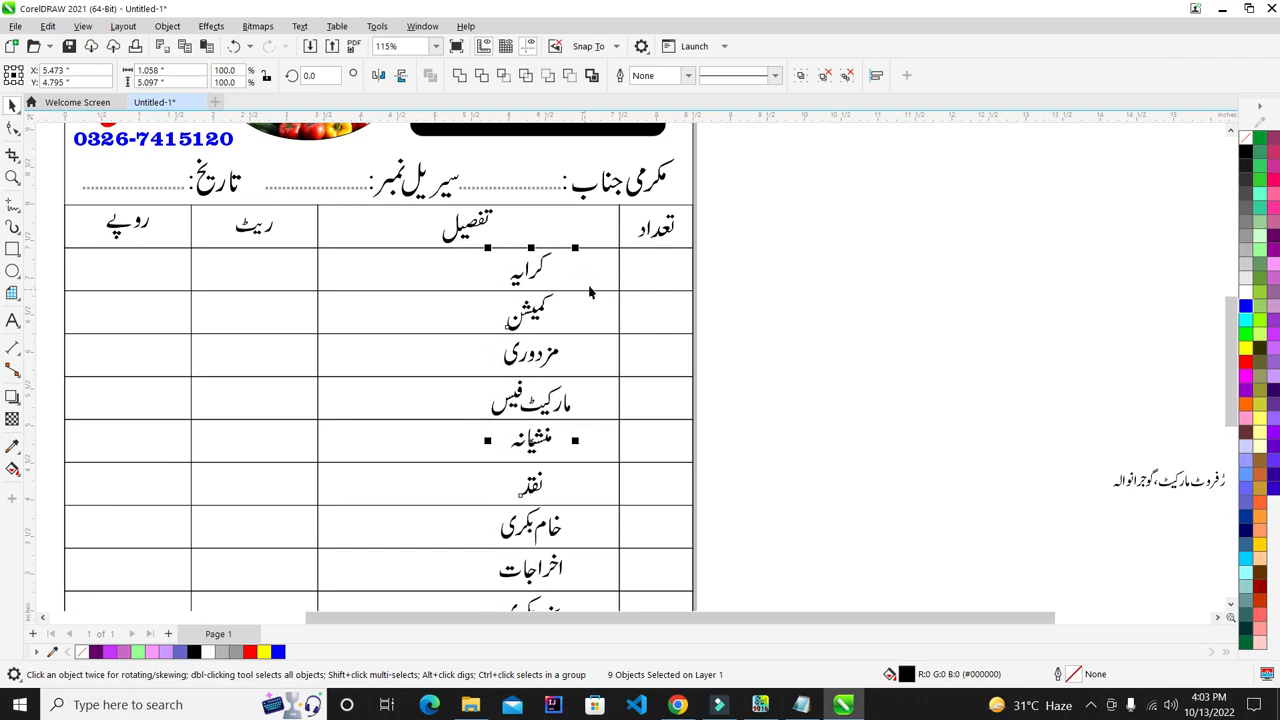
pyautogui.press('Right')
pyautogui.press('Right')
pyautogui.press('Right')
pyautogui.press('Right')
pyautogui.press('Right')
pyautogui.press('Right')
pyautogui.press('Right')
pyautogui.press('Right')
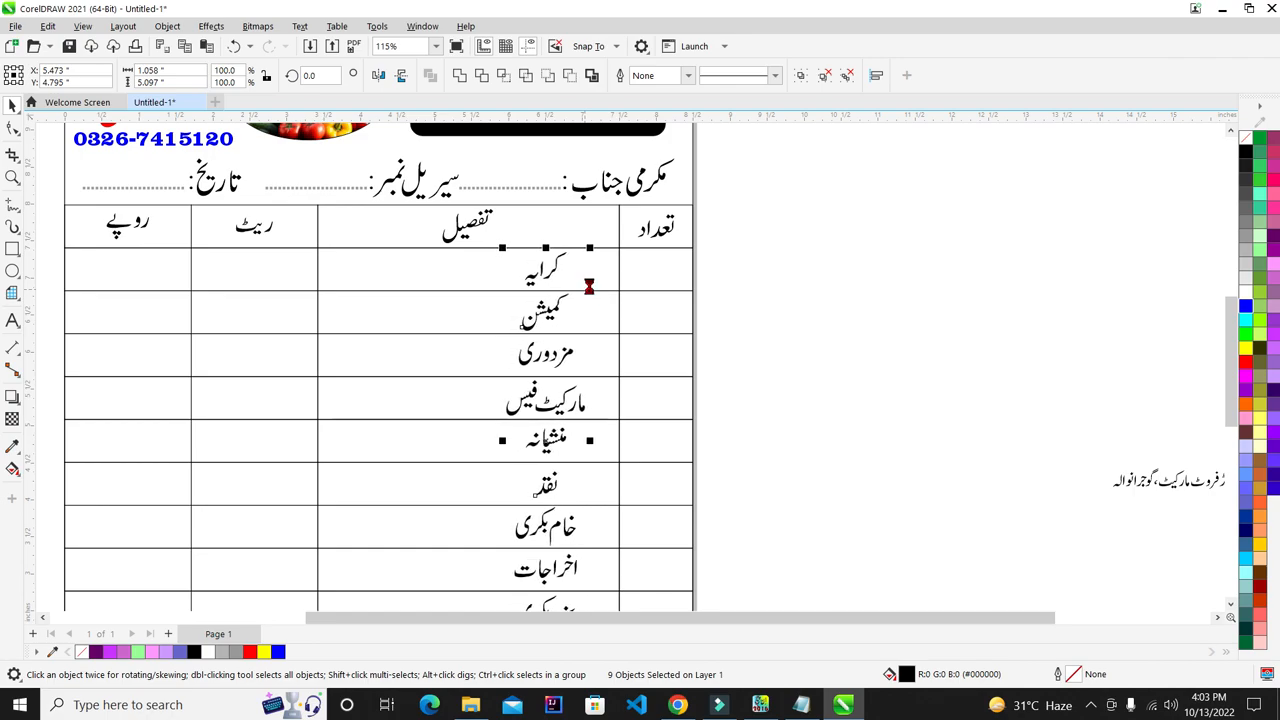
pyautogui.press('Right')
pyautogui.press('Right')
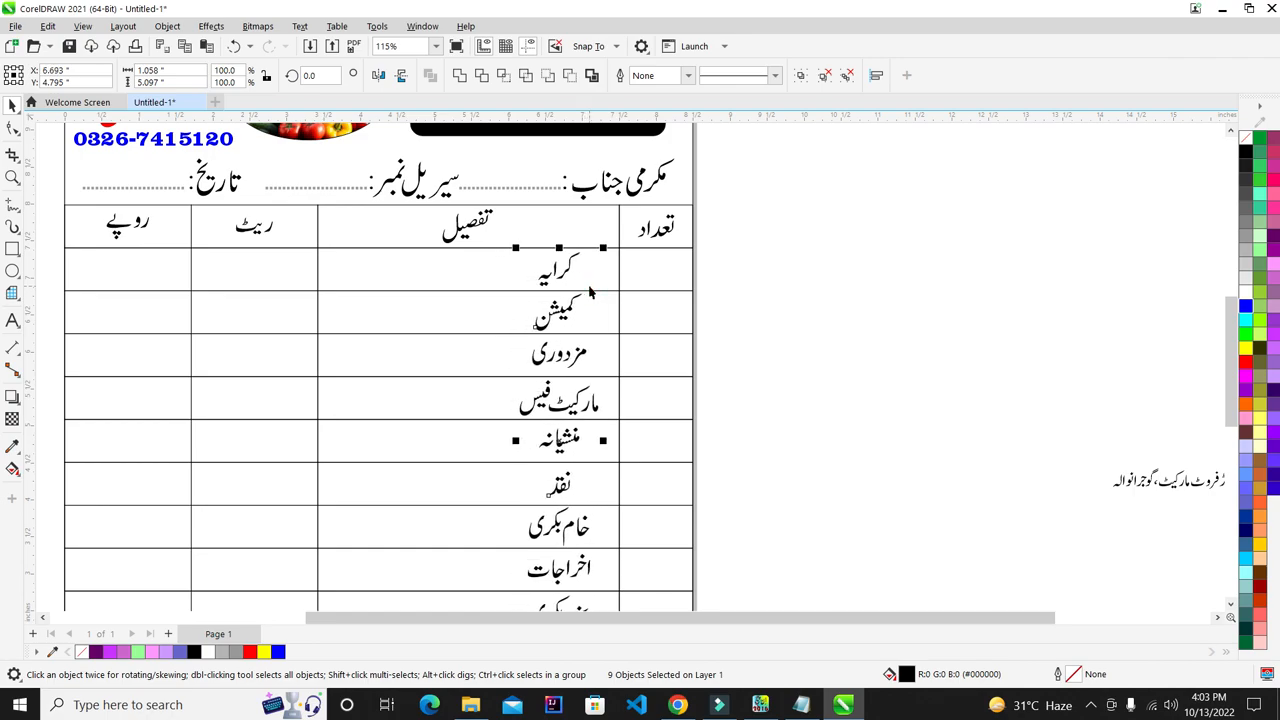
pyautogui.press('Left')
pyautogui.press('Left')
pyautogui.press('Left')
pyautogui.press('Left')
pyautogui.press('Left')
pyautogui.press('Left')
pyautogui.press('Left')
pyautogui.press('Left')
pyautogui.press('Left')
pyautogui.press('Left')
pyautogui.press('Right')
pyautogui.press('Right')
pyautogui.press('Right')
pyautogui.press('Right')
pyautogui.press('Right')
pyautogui.press('Right')
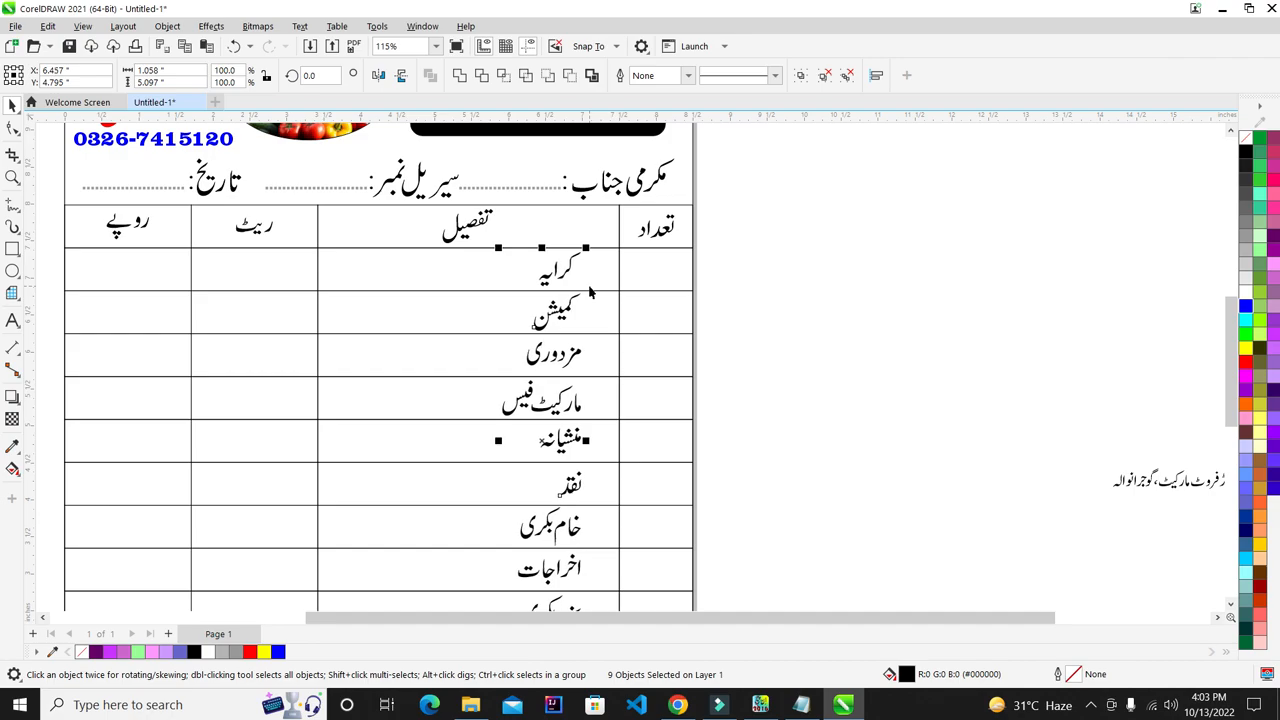
pyautogui.press('Right')
pyautogui.press('Right')
pyautogui.press('Right')
pyautogui.press('Right')
pyautogui.press('Right')
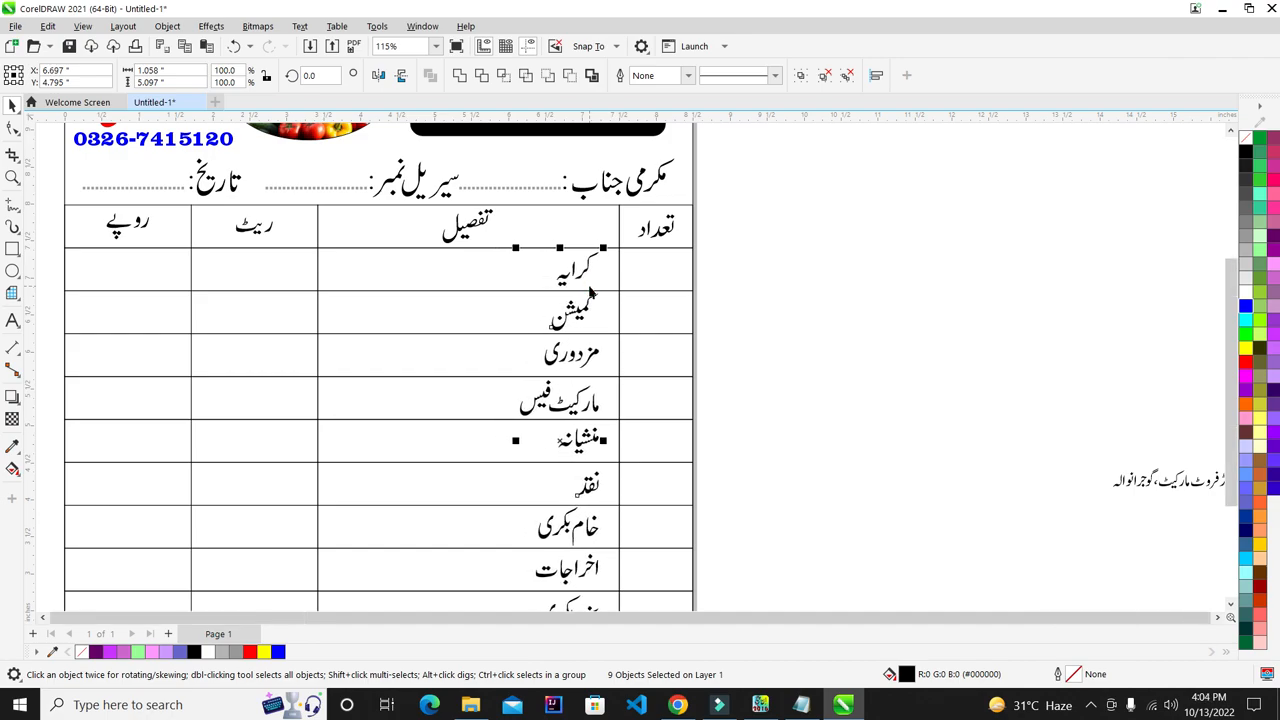
pyautogui.scroll(-2, 780, 295)
pyautogui.click(638, 294)
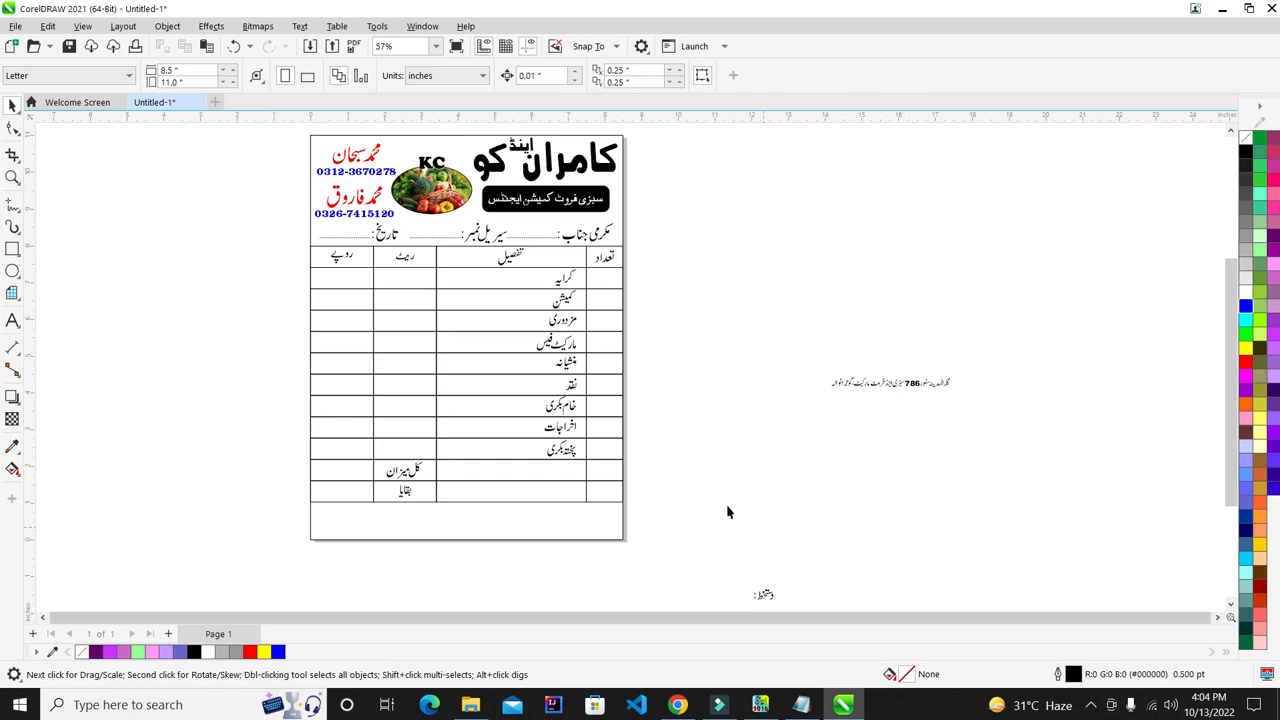
# - Copy one of the header's dotted fill-in lines out beside the page
pyautogui.scroll(-4, 738, 519)
pyautogui.scroll(5, 730, 556)
pyautogui.scroll(4, 480, 145)
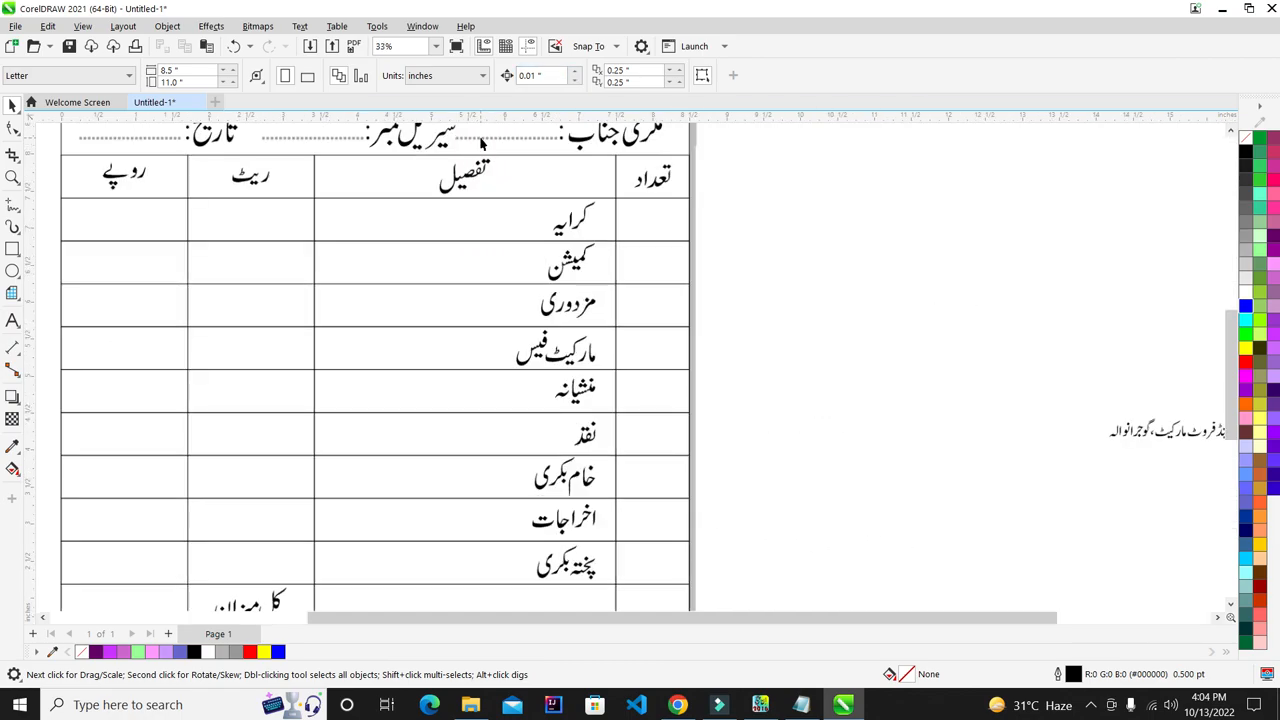
pyautogui.click(483, 140)
pyautogui.scroll(-3, 487, 220)
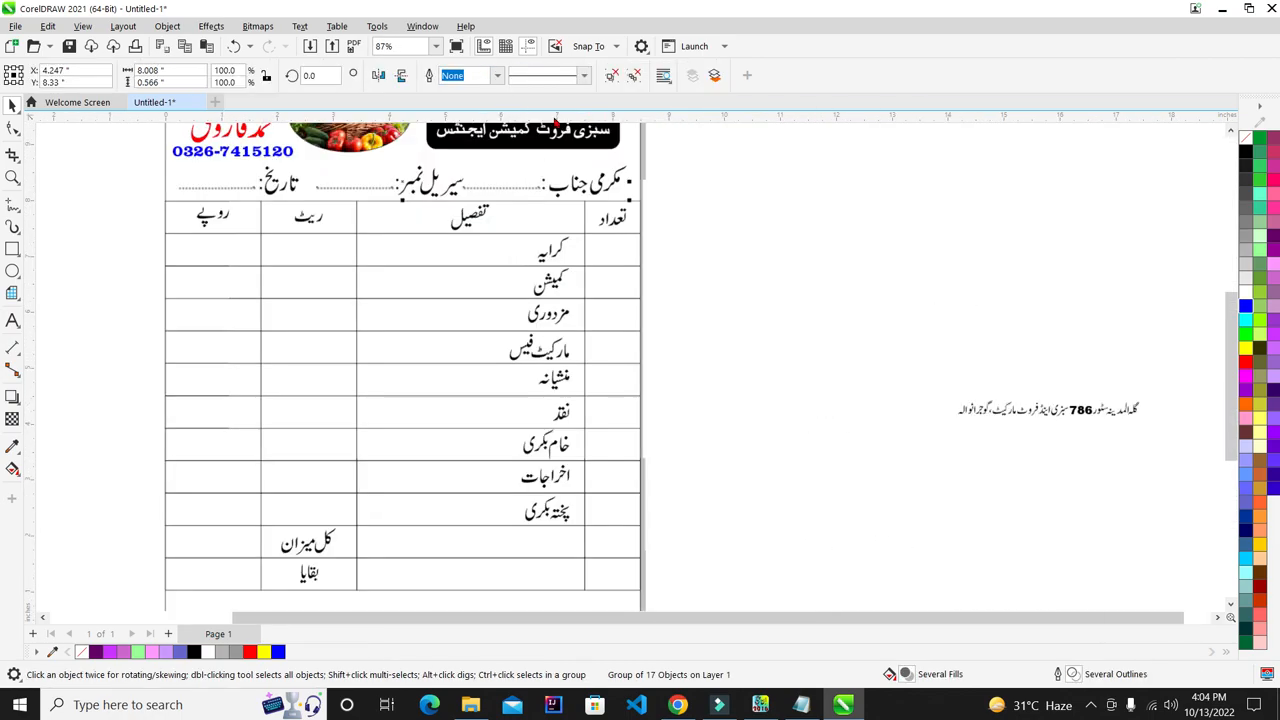
pyautogui.scroll(4, 505, 155)
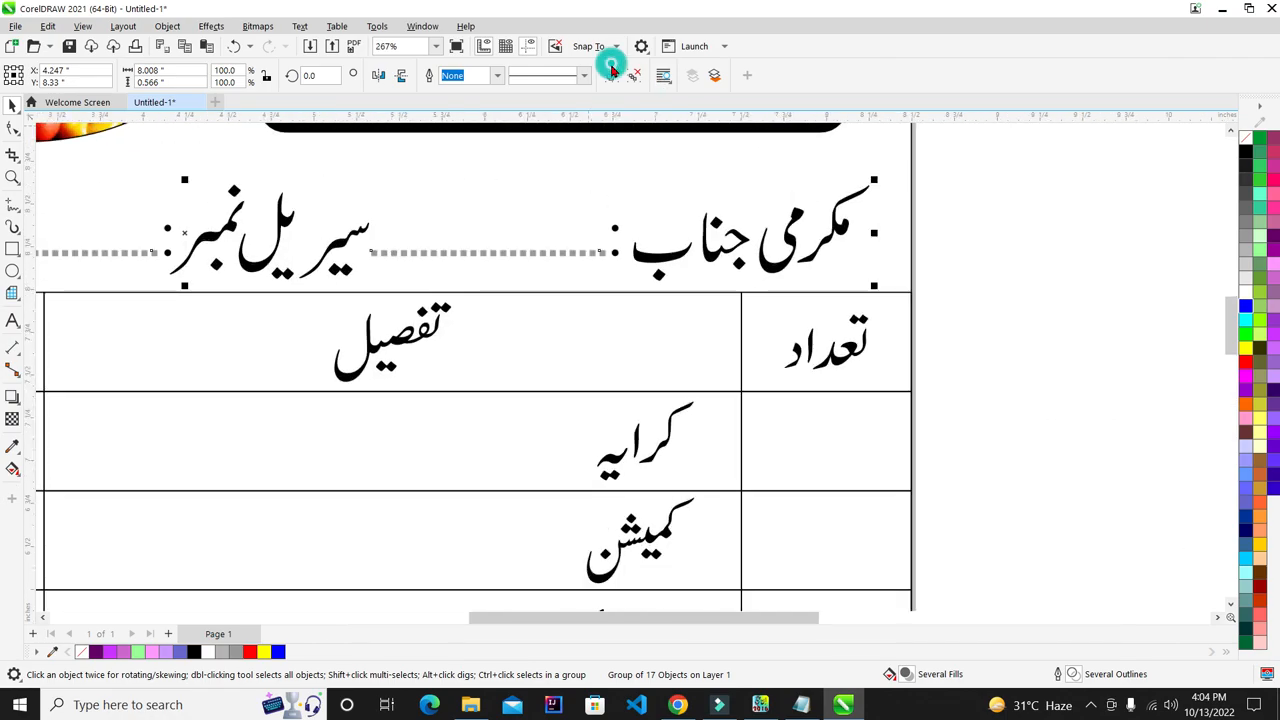
pyautogui.click(528, 253)
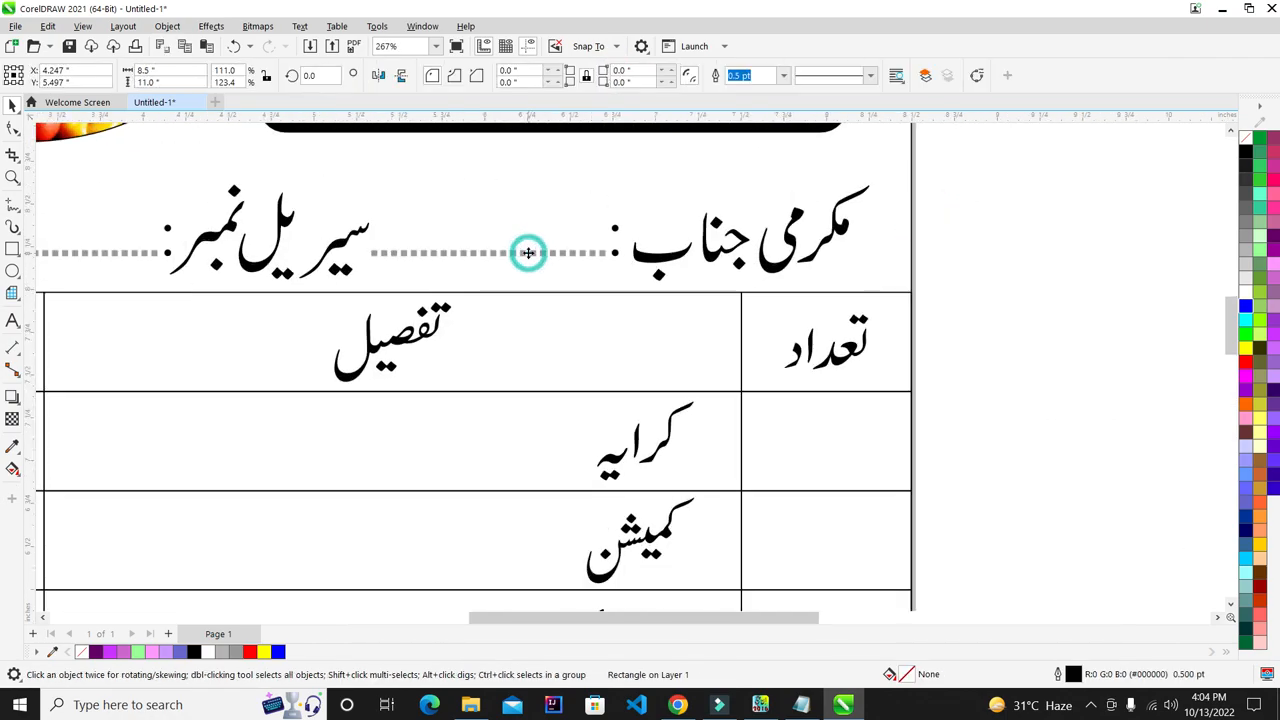
pyautogui.scroll(-3, 528, 253)
pyautogui.scroll(2, 577, 279)
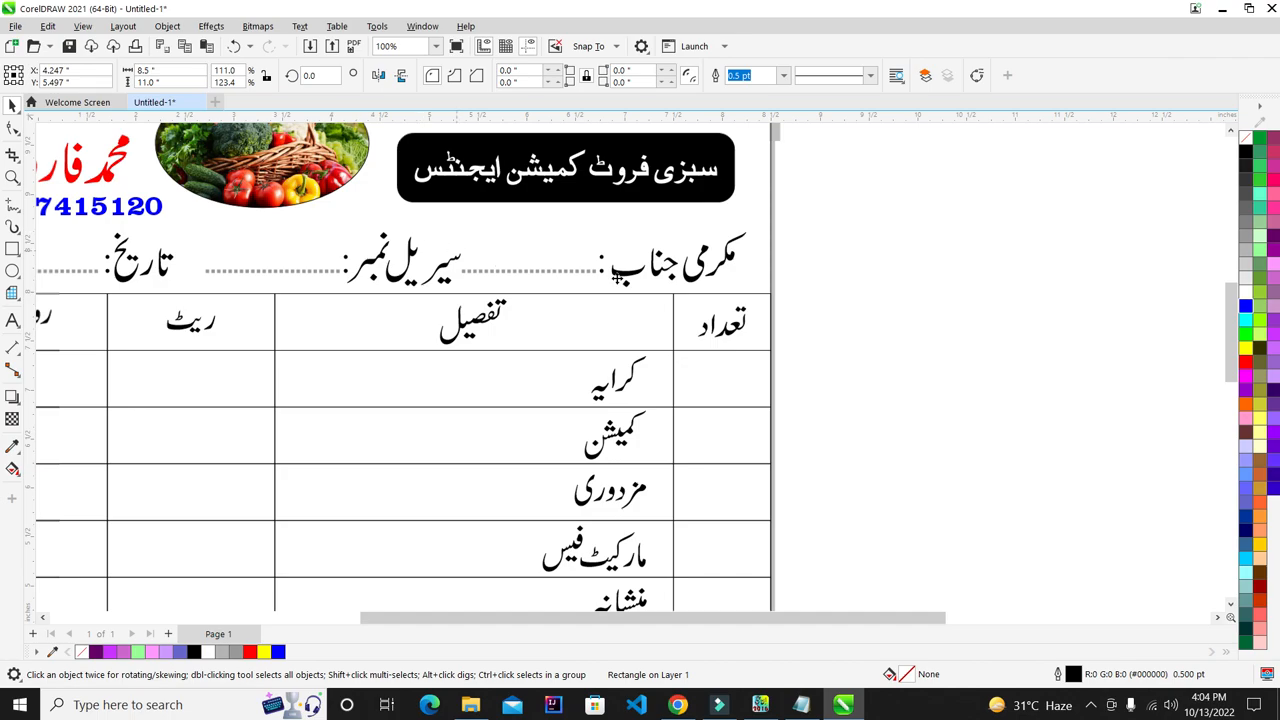
pyautogui.click(577, 274)
pyautogui.scroll(2, 478, 253)
pyautogui.moveTo(551, 284); pyautogui.dragTo(1102, 276)
# - Place the dotted line beside the دستخط label, aligned to its baseline
pyautogui.scroll(-5, 1100, 276)
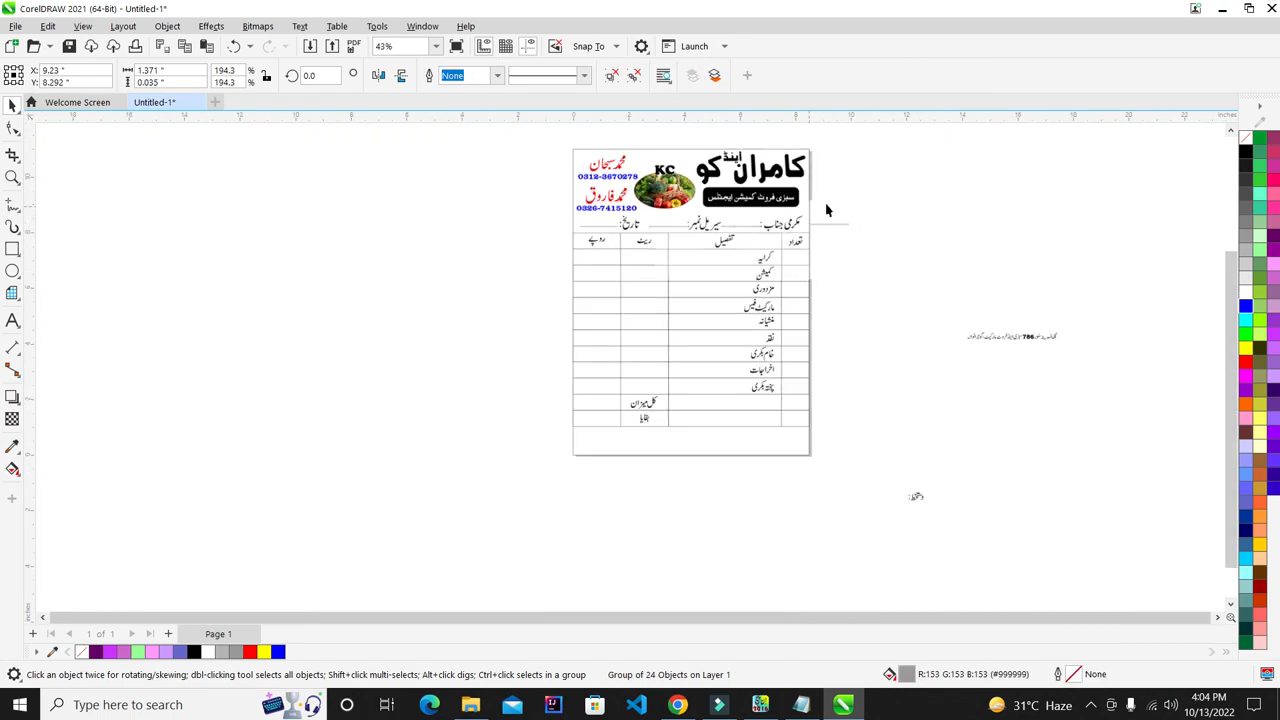
pyautogui.moveTo(835, 224); pyautogui.dragTo(966, 467)
pyautogui.scroll(4, 894, 505)
pyautogui.scroll(3, 966, 467)
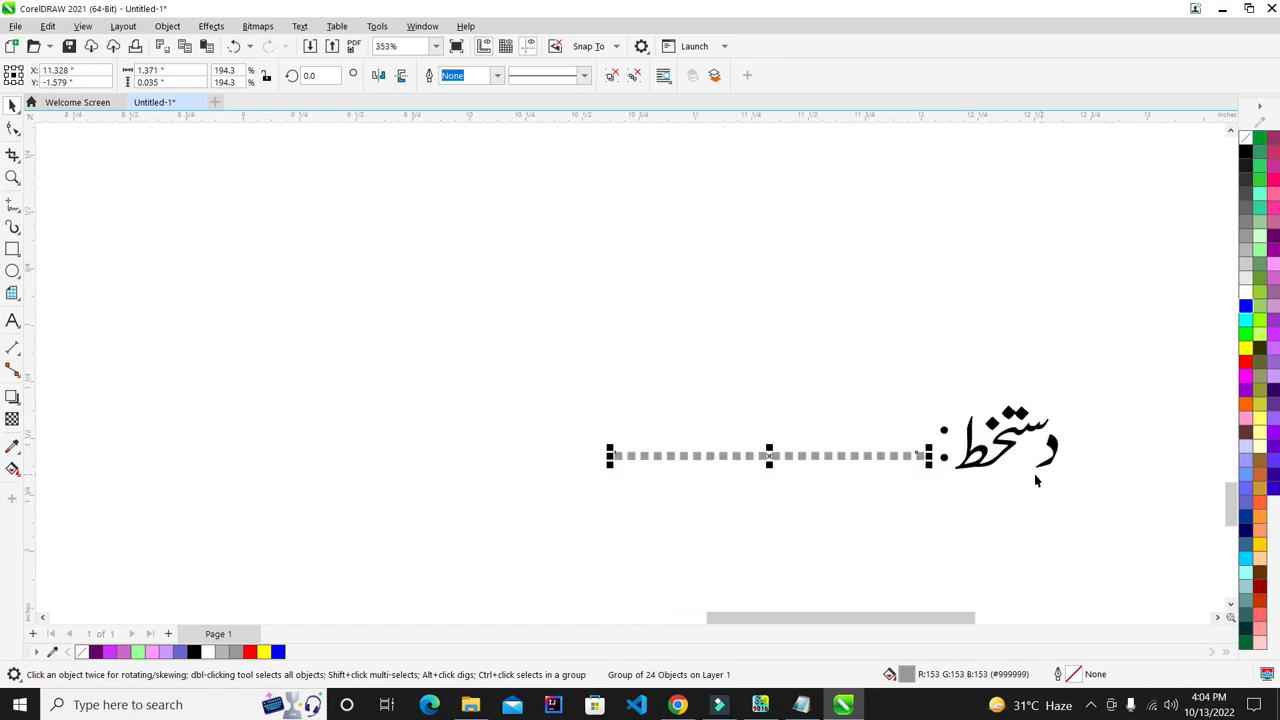
pyautogui.scroll(1, 1042, 481)
pyautogui.keyDown('shift'); pyautogui.click(944, 460); pyautogui.keyUp('shift')
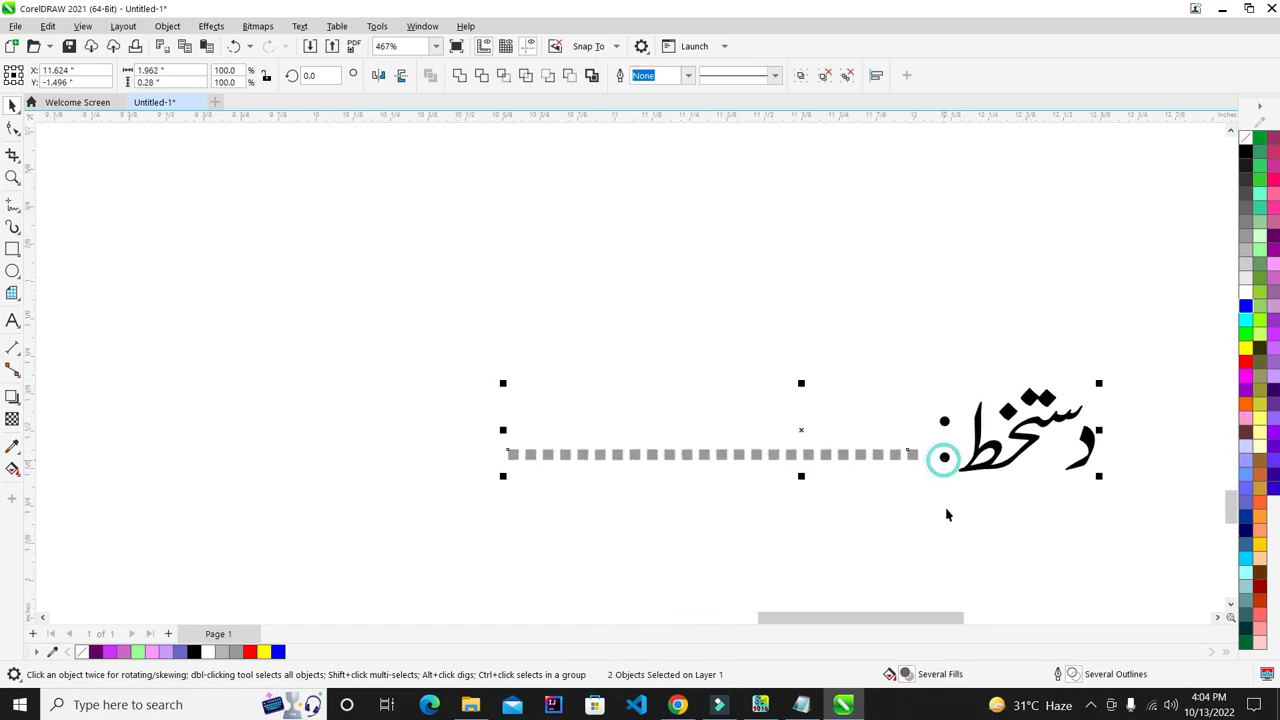
pyautogui.press('b')
pyautogui.click(903, 503)
# - Group the دستخط label with its dotted line
pyautogui.click(908, 457)
pyautogui.click(931, 538)
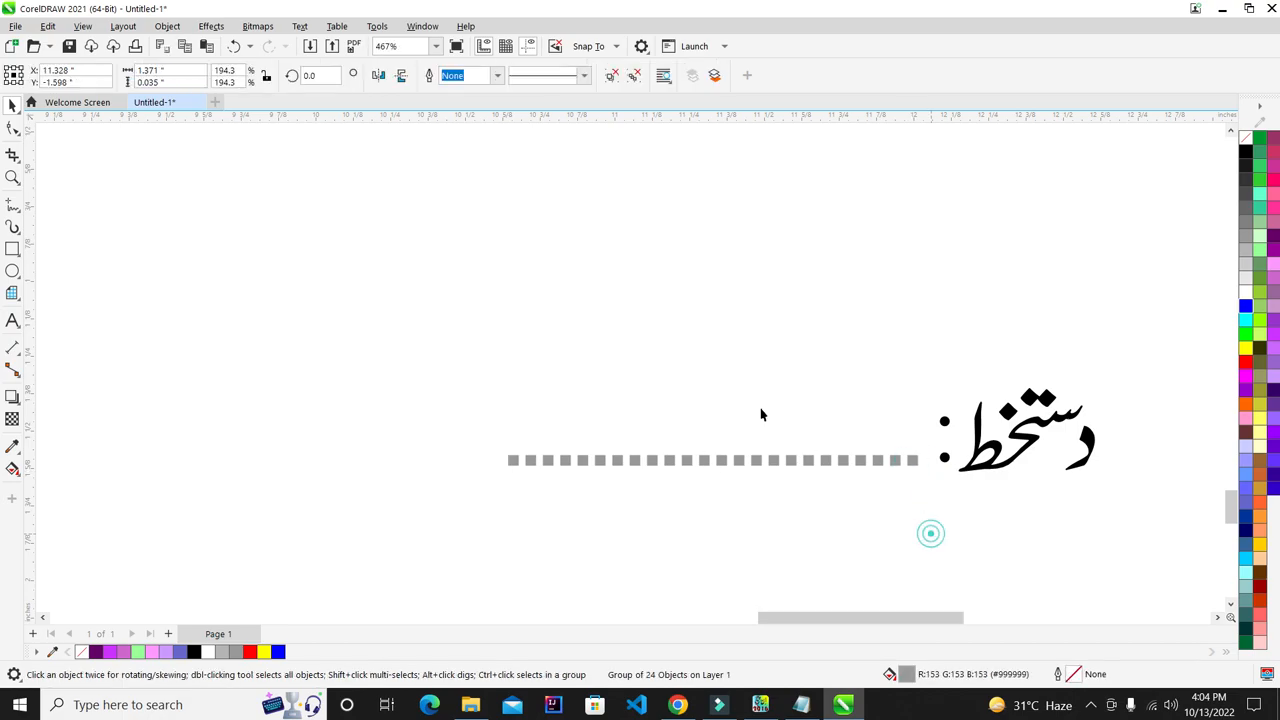
pyautogui.scroll(-1, 726, 385)
pyautogui.moveTo(1040, 325)
pyautogui.mouseDown()
pyautogui.moveTo(656, 532)
pyautogui.moveTo(487, 538)
pyautogui.mouseUp()
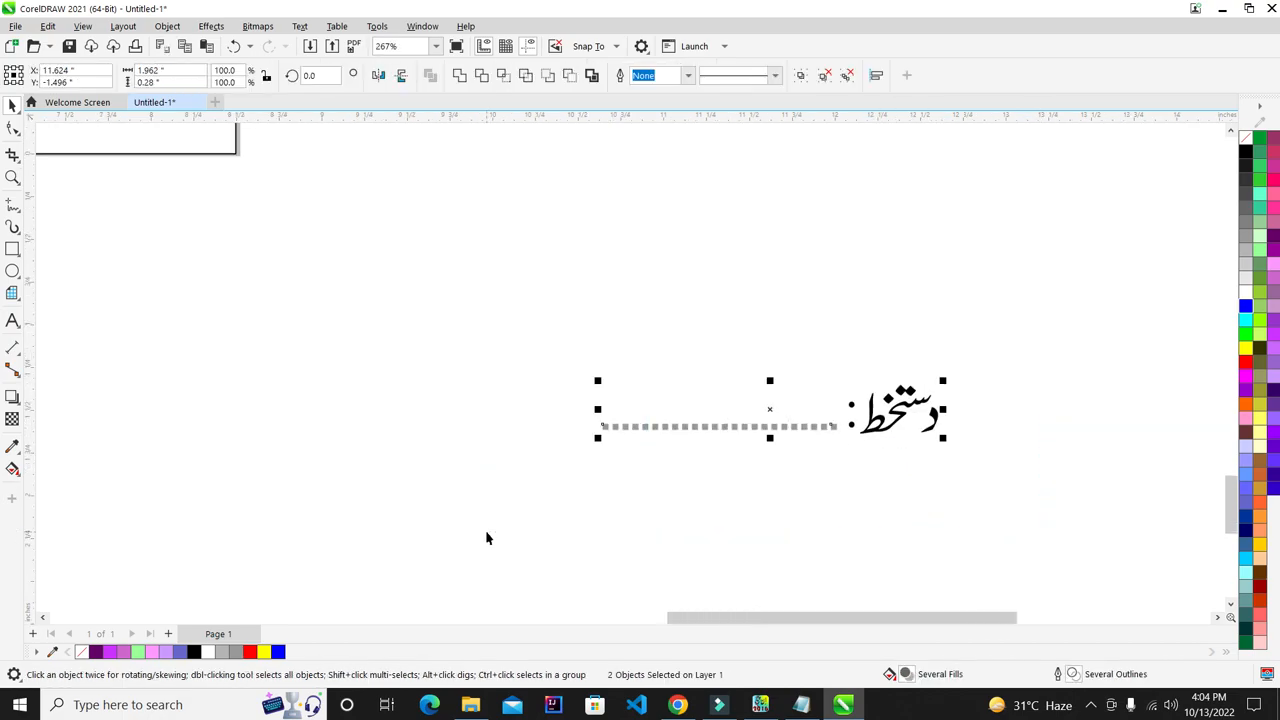
pyautogui.hotkey('ctrl', 'g')
# - Move the signature group into the table's bottom row and shrink it to fit
pyautogui.scroll(-3, 780, 437)
pyautogui.moveTo(822, 432)
pyautogui.mouseDown()
pyautogui.moveTo(610, 355)
pyautogui.moveTo(563, 286)
pyautogui.moveTo(500, 284)
pyautogui.mouseUp()
pyautogui.scroll(-1, 449, 446)
pyautogui.scroll(2, 396, 297)
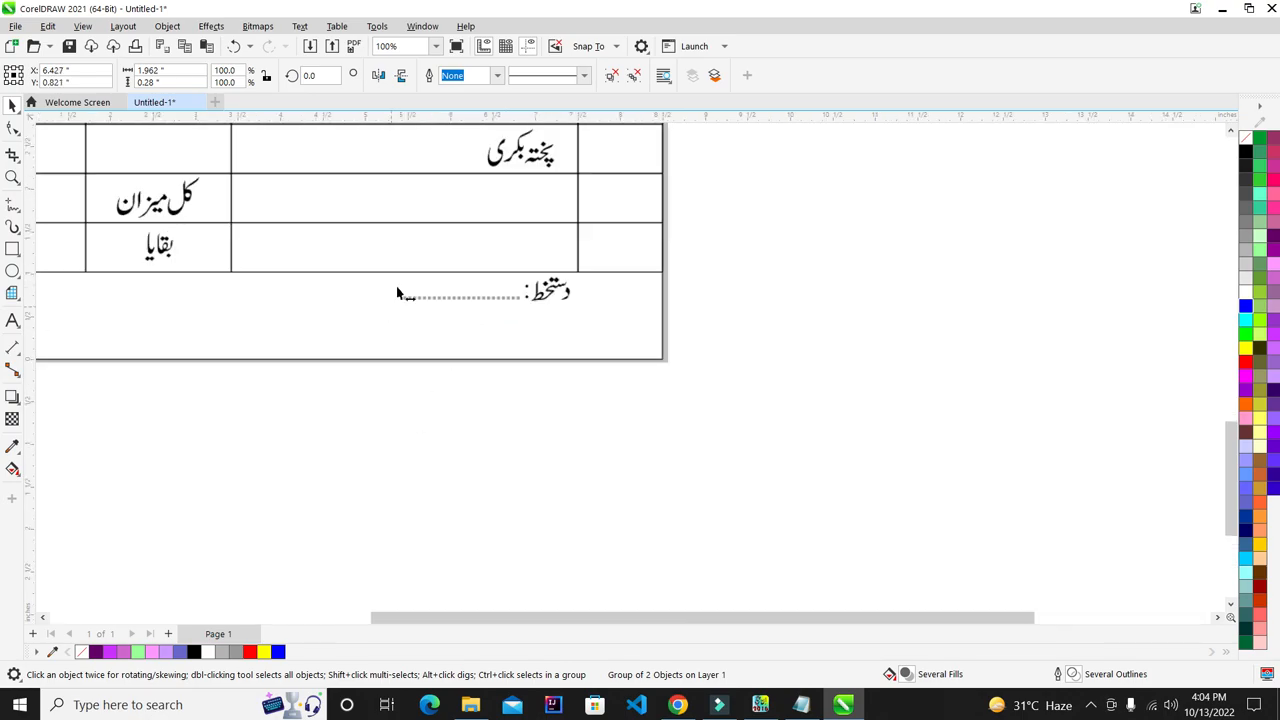
pyautogui.scroll(2, 396, 297)
pyautogui.moveTo(398, 338); pyautogui.dragTo(449, 334)
pyautogui.scroll(-2, 676, 381)
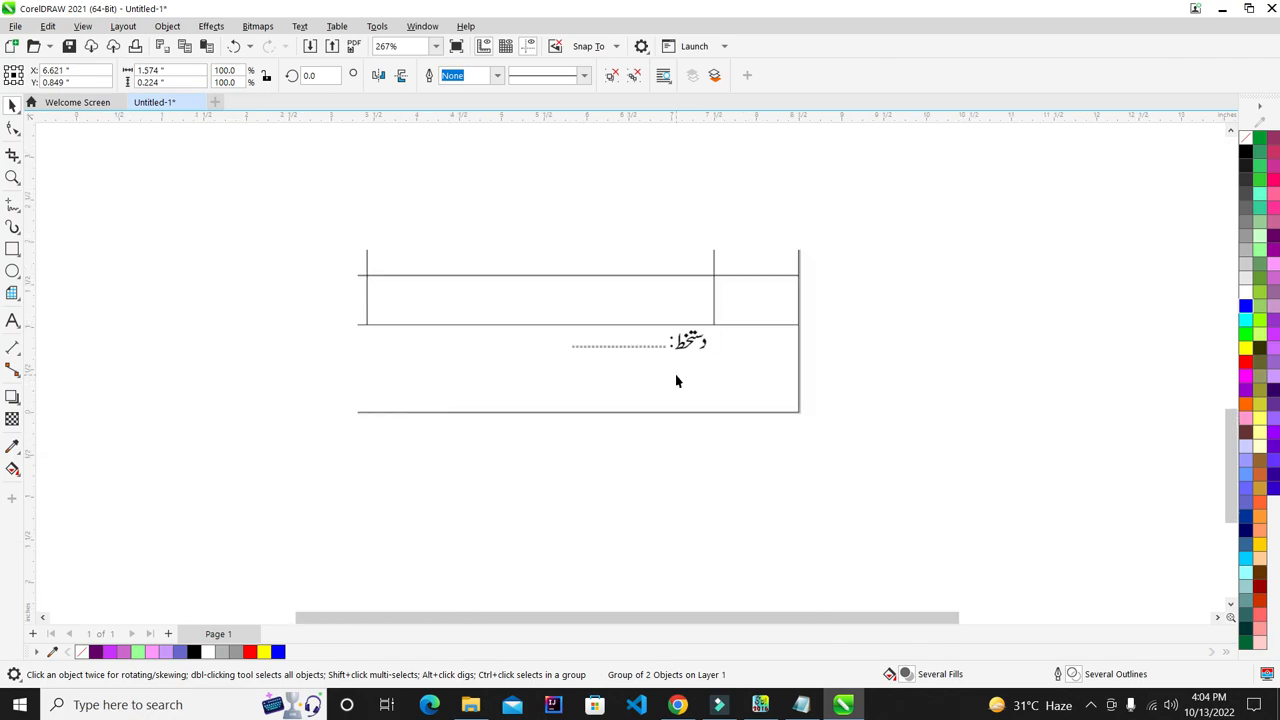
pyautogui.scroll(-1, 676, 381)
pyautogui.click(676, 381)
# - Move the address text next to the table's right edge
pyautogui.scroll(1, 243, 351)
pyautogui.scroll(-2, 513, 444)
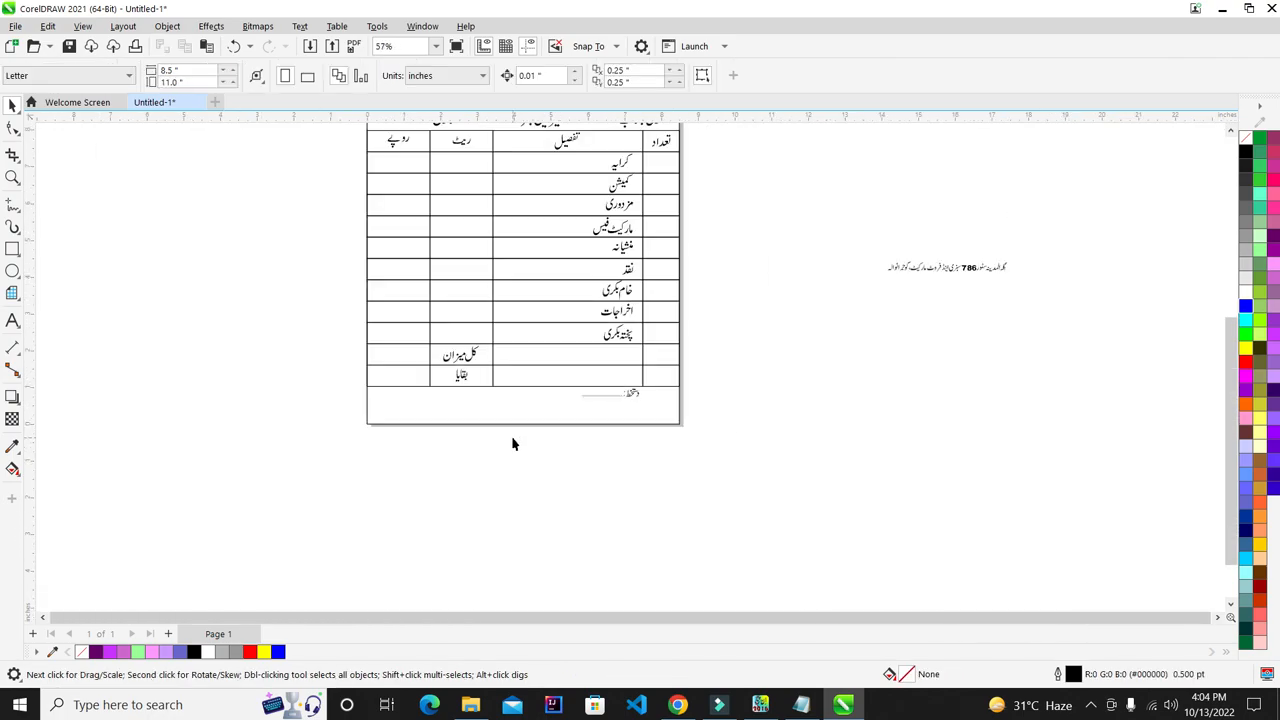
pyautogui.press('F4')
pyautogui.moveTo(1046, 379); pyautogui.dragTo(794, 461)
pyautogui.moveTo(928, 418); pyautogui.dragTo(700, 428)
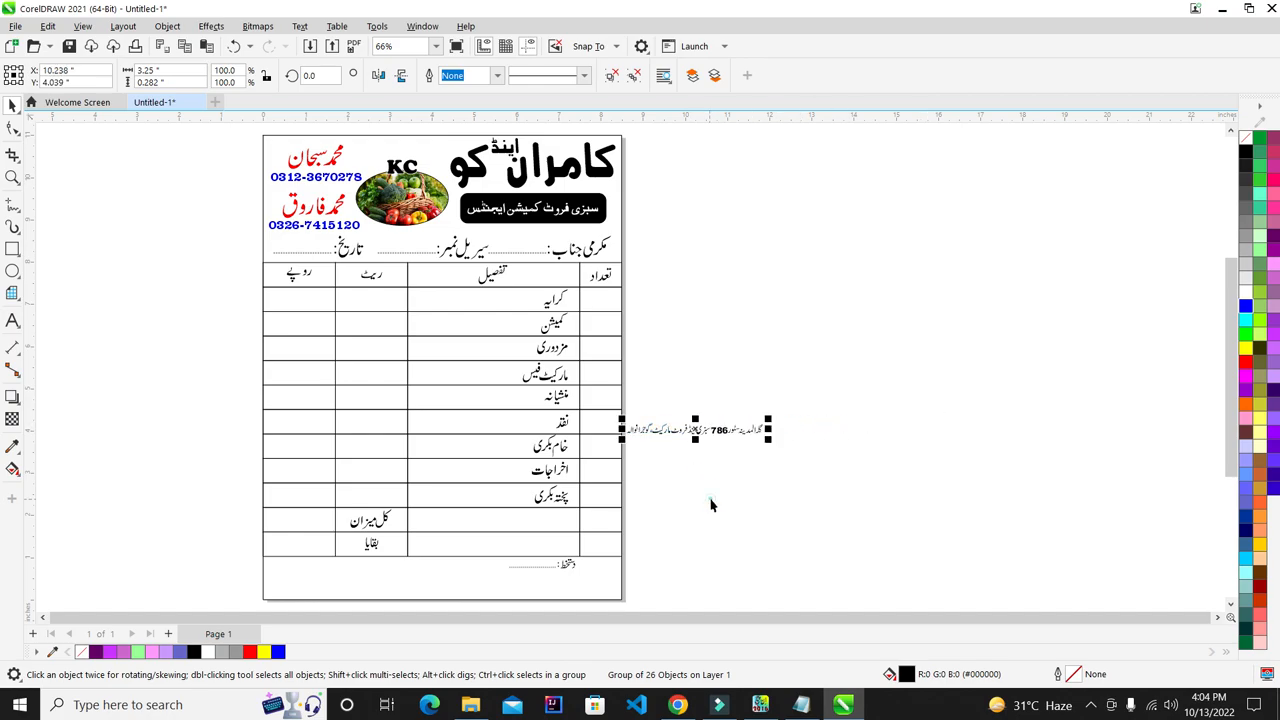
pyautogui.click(440, 586)
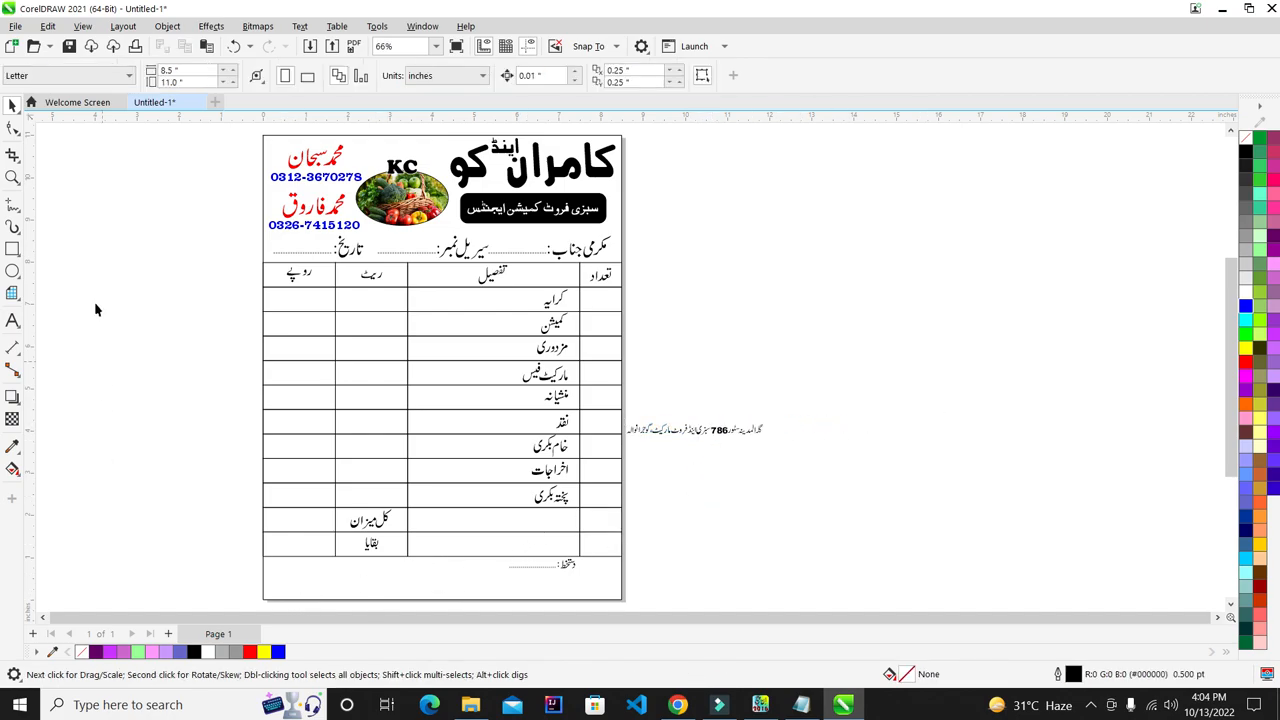
pyautogui.click(12, 250)
pyautogui.scroll(3, 528, 543)
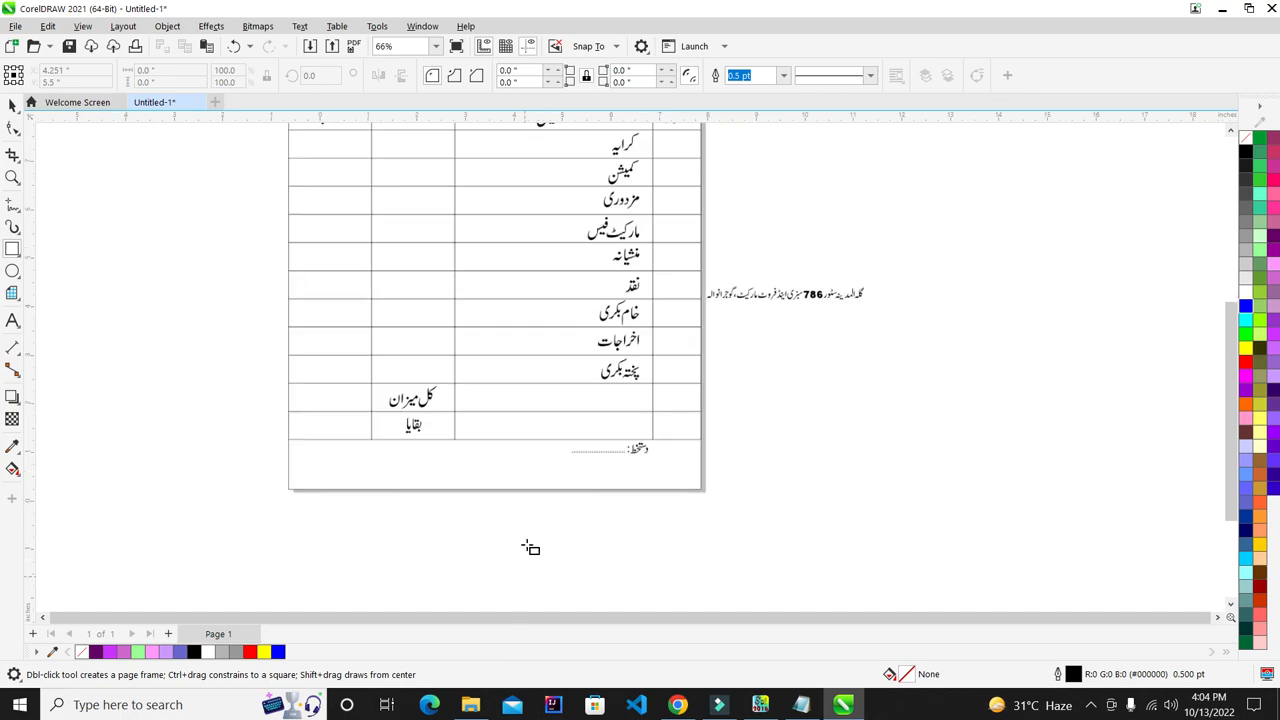
# - Draw a rectangle across the bottom of the bill and round all four corners
pyautogui.moveTo(166, 457)
pyautogui.mouseDown()
pyautogui.moveTo(794, 429)
pyautogui.moveTo(776, 417)
pyautogui.moveTo(791, 451)
pyautogui.mouseUp()
pyautogui.scroll(5, 300, 468)
pyautogui.click(13, 106)
pyautogui.scroll(-2, 208, 342)
pyautogui.scroll(1, 954, 357)
pyautogui.click(12, 106)
pyautogui.click(12, 129)
pyautogui.moveTo(1044, 301); pyautogui.dragTo(1036, 336)
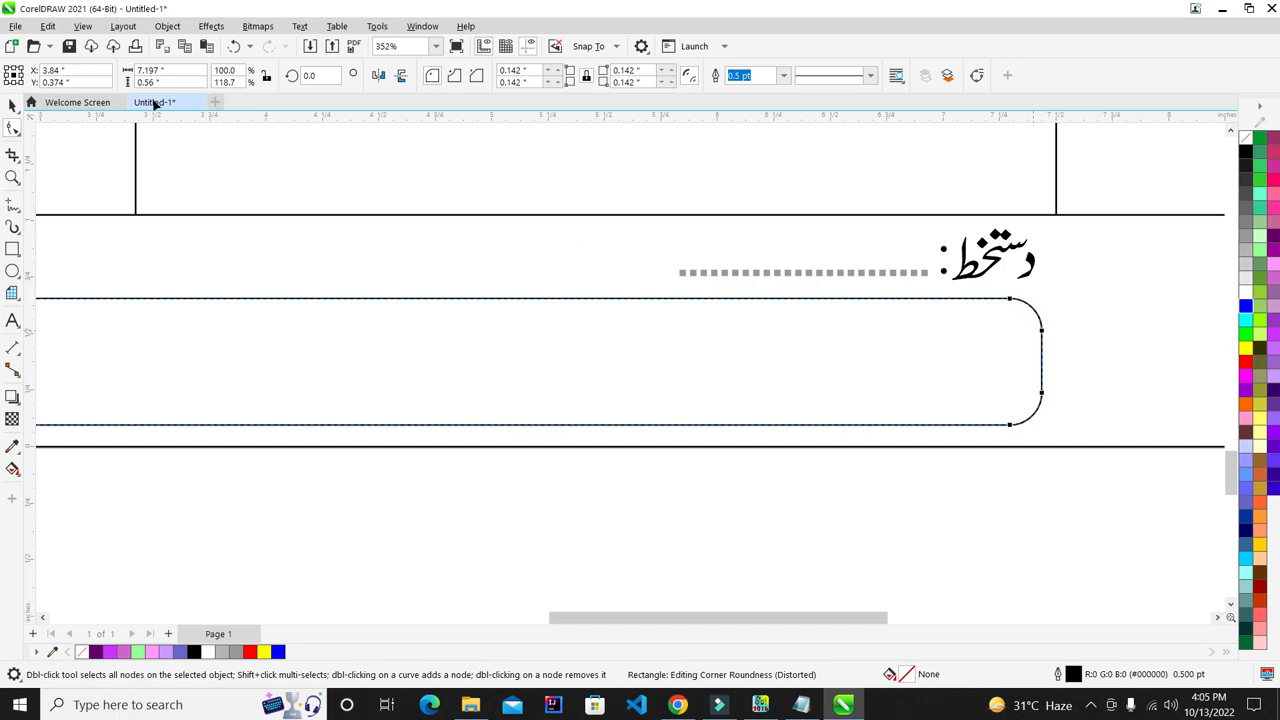
pyautogui.click(12, 104)
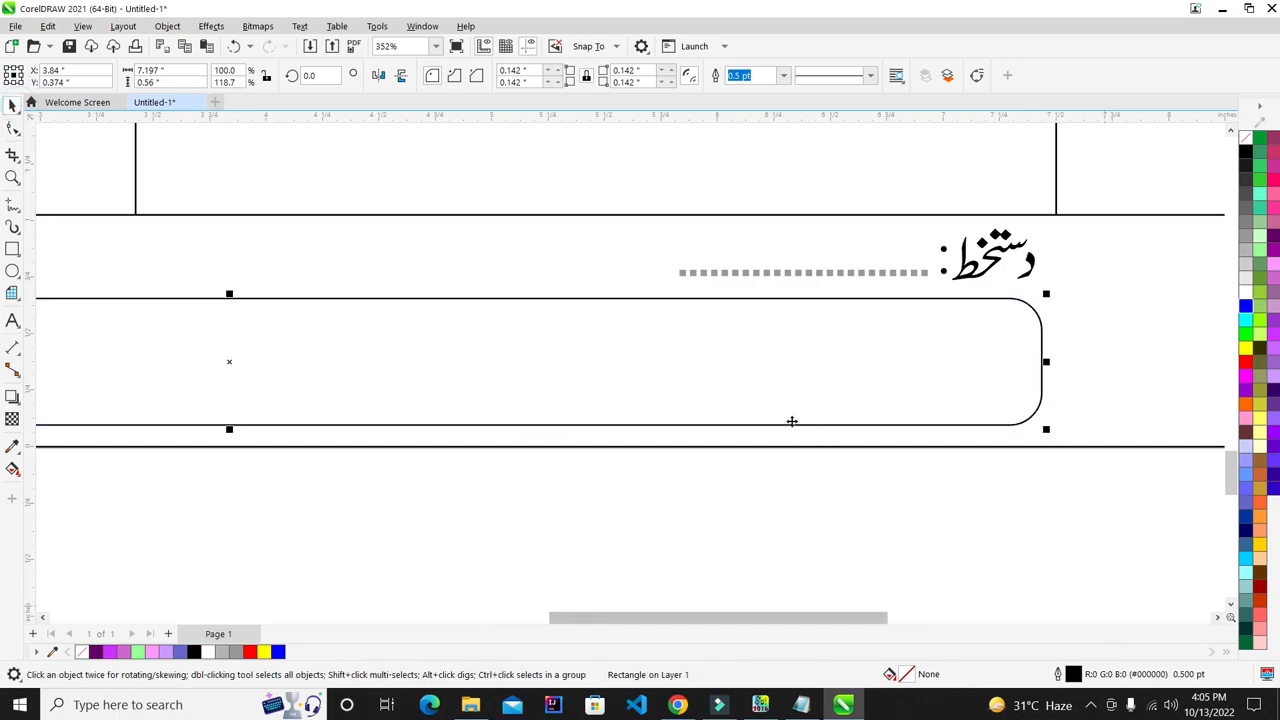
# - Fill the rounded footer rectangle with black
pyautogui.scroll(-2, 792, 421)
pyautogui.click(1122, 140)
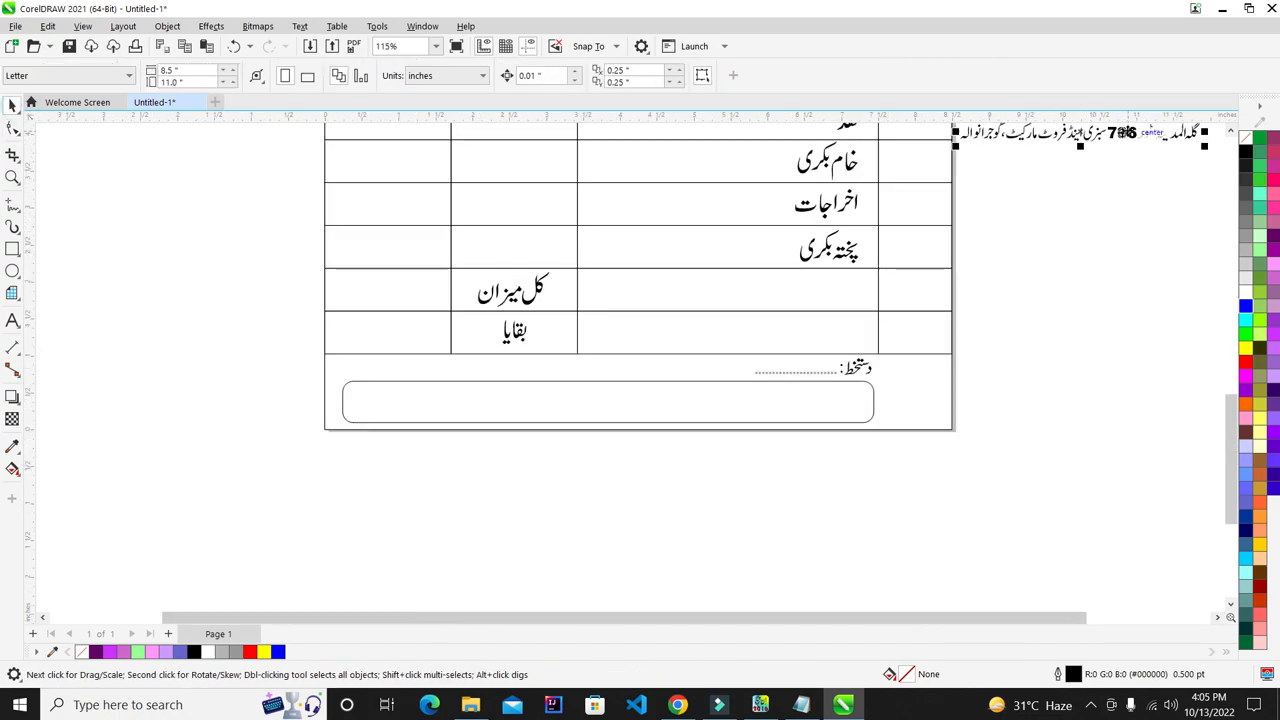
pyautogui.click(812, 382)
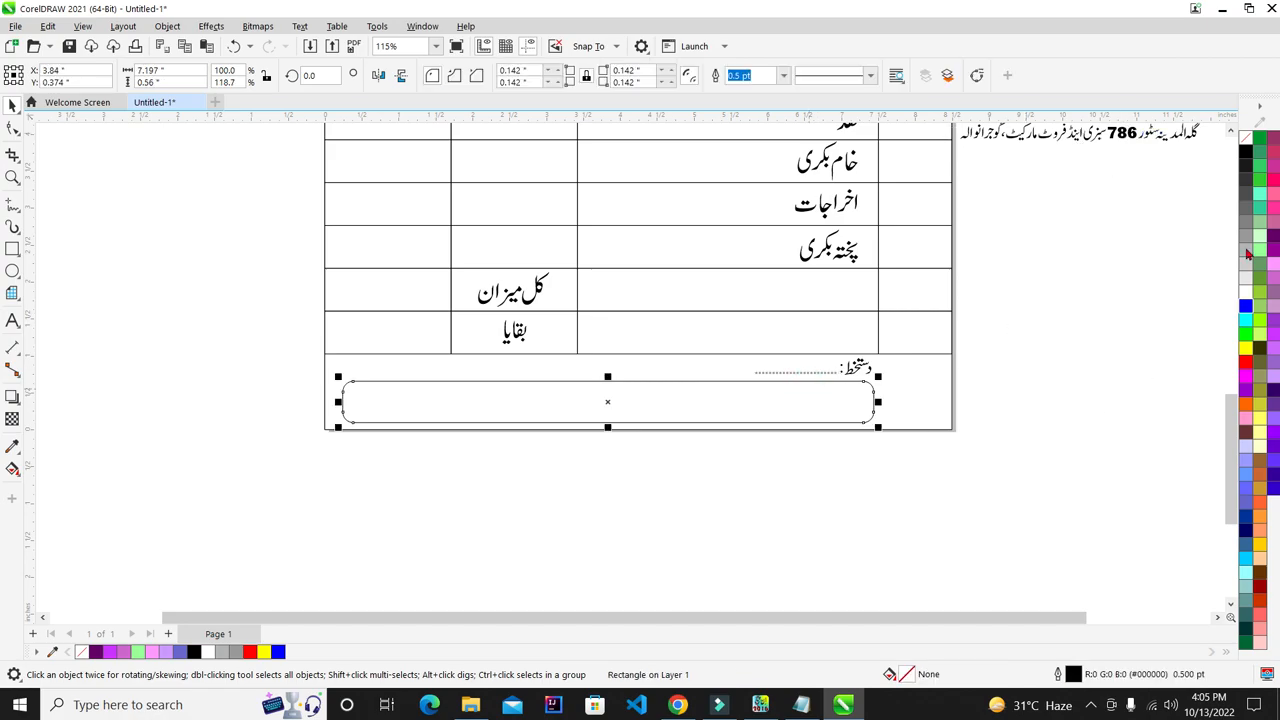
pyautogui.click(1246, 152)
pyautogui.click(1163, 232)
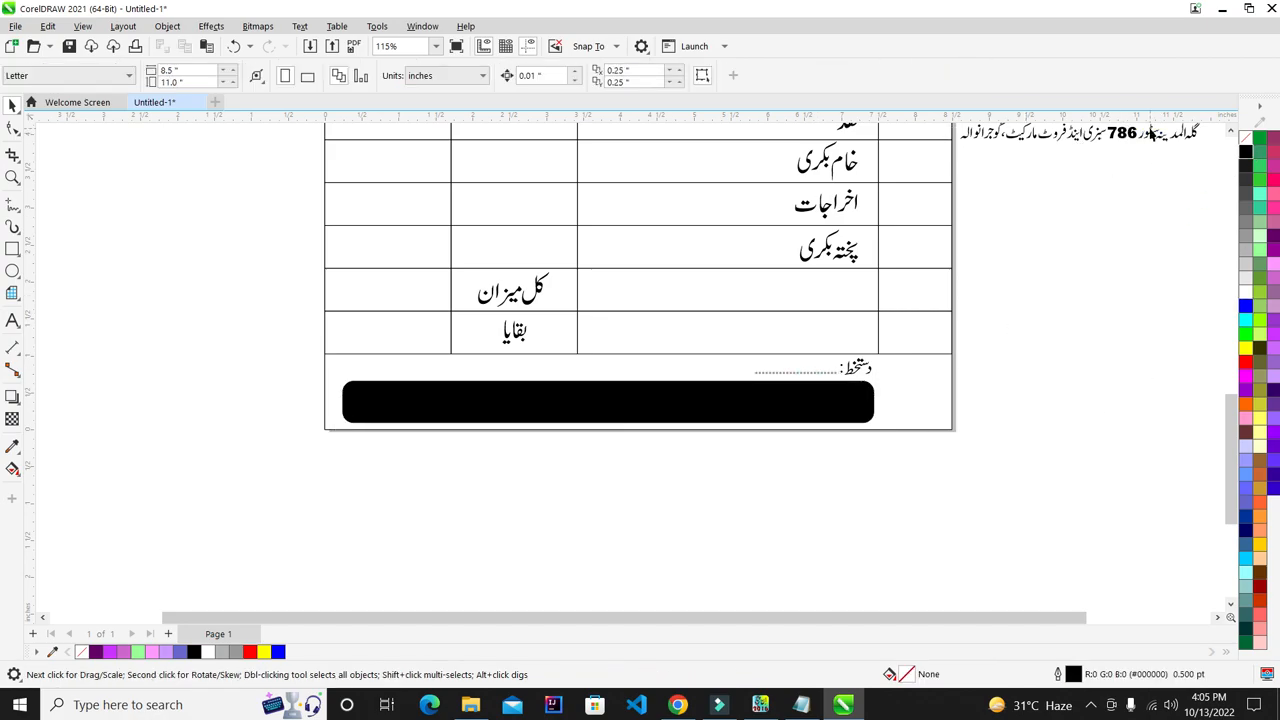
# - Make the address text white and send the black bar behind it
pyautogui.click(1150, 134)
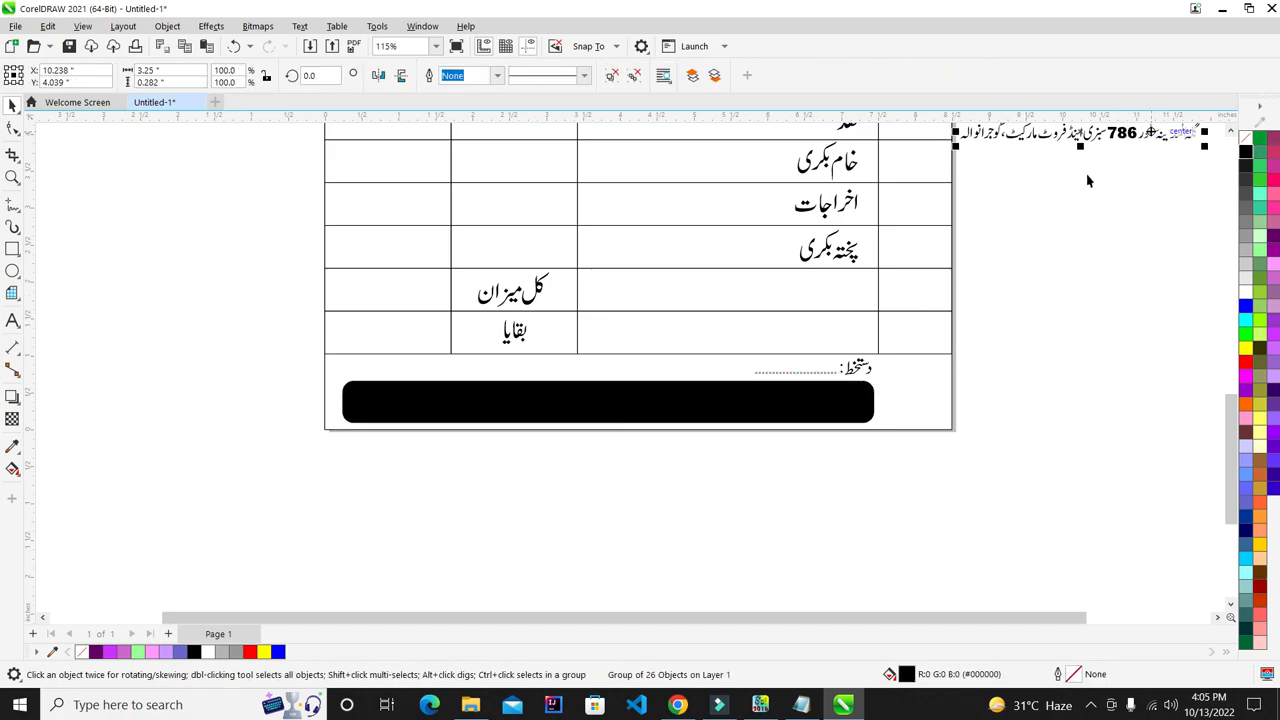
pyautogui.keyDown('shift'); pyautogui.click(787, 416); pyautogui.keyUp('shift')
pyautogui.click(1183, 376)
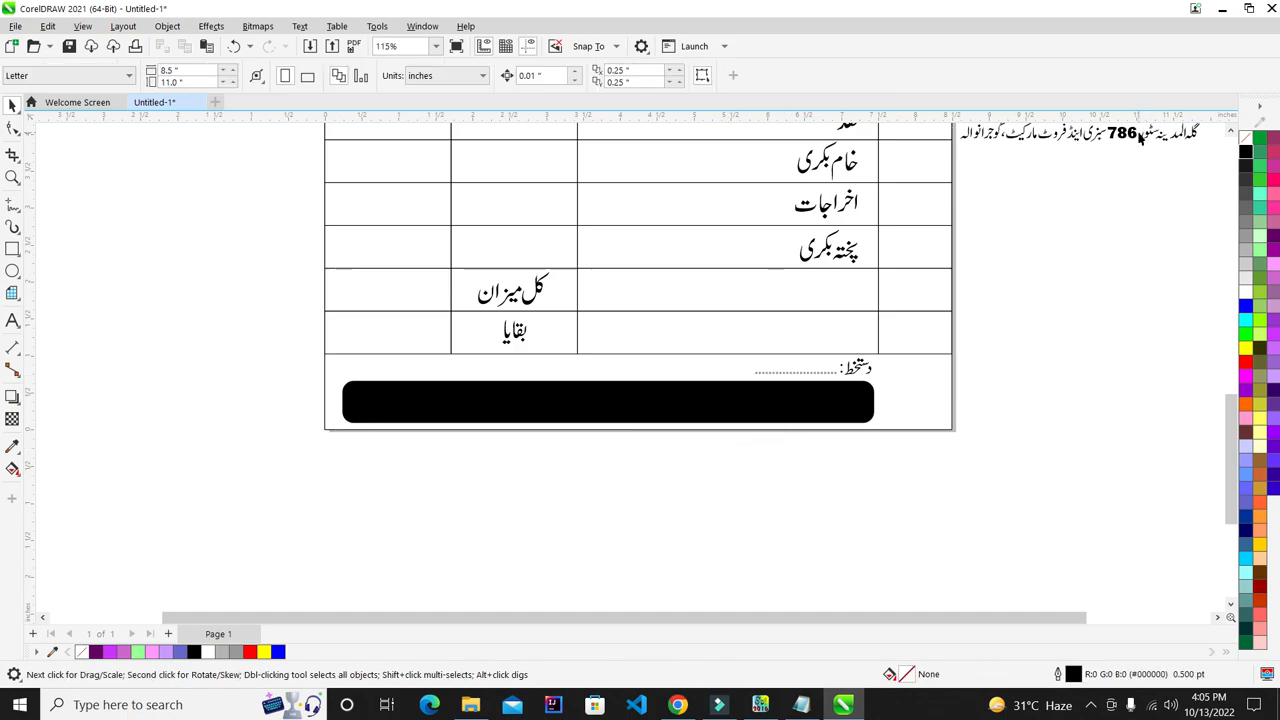
pyautogui.click(1130, 134)
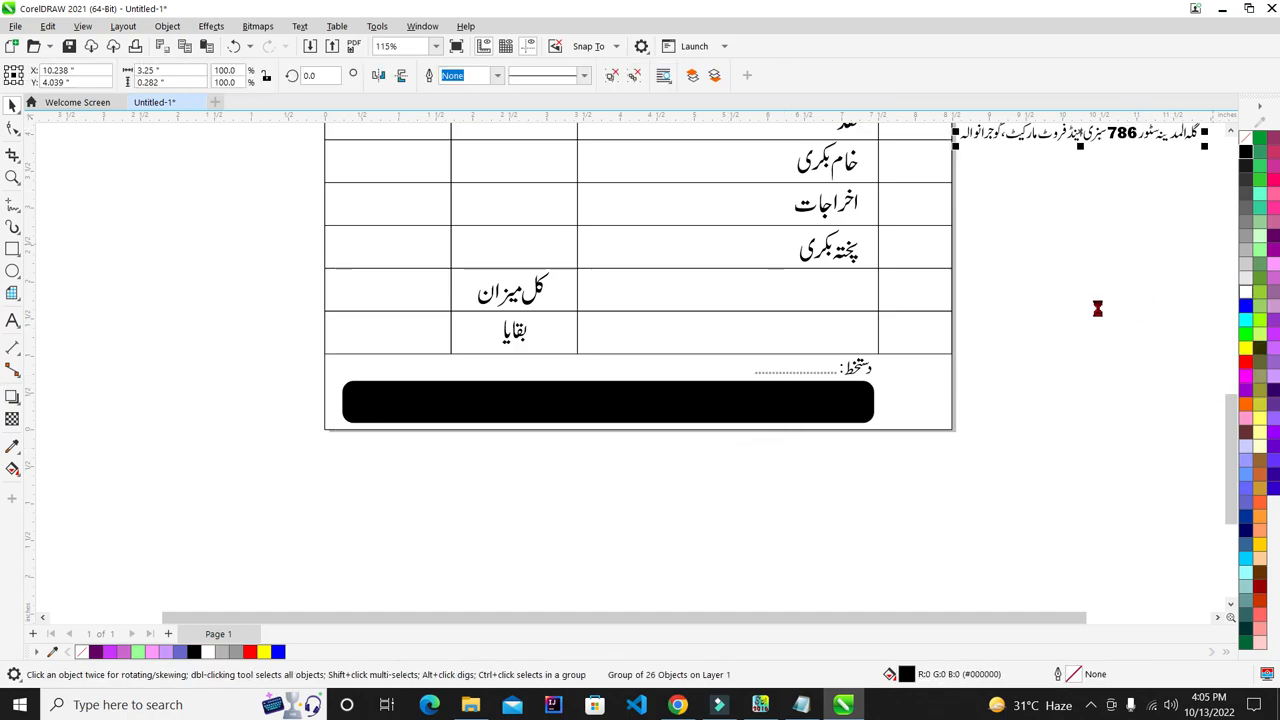
pyautogui.click(1246, 292)
pyautogui.keyDown('shift'); pyautogui.click(797, 394); pyautogui.keyUp('shift')
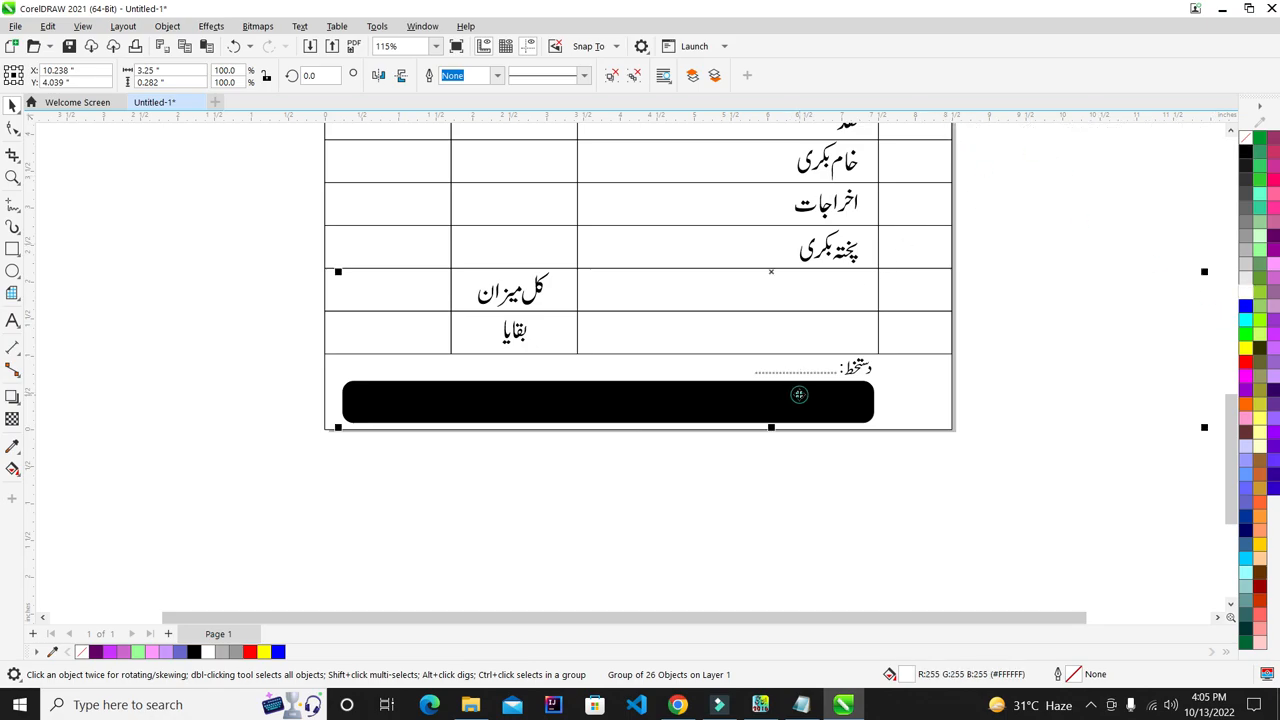
pyautogui.click(1003, 488)
pyautogui.click(847, 412)
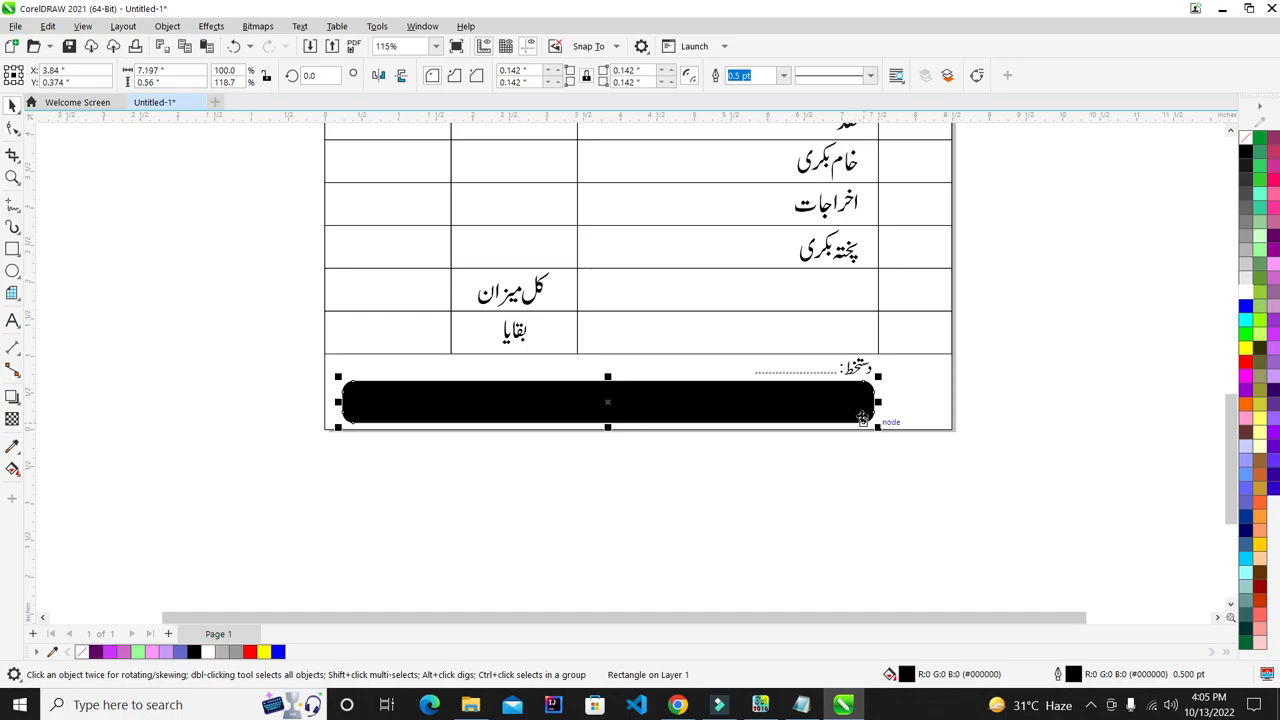
pyautogui.hotkey('ctrl', 'pagedown')
# - Enlarge the Urdu address text to about 150%
pyautogui.click(917, 504)
pyautogui.scroll(2, 707, 400)
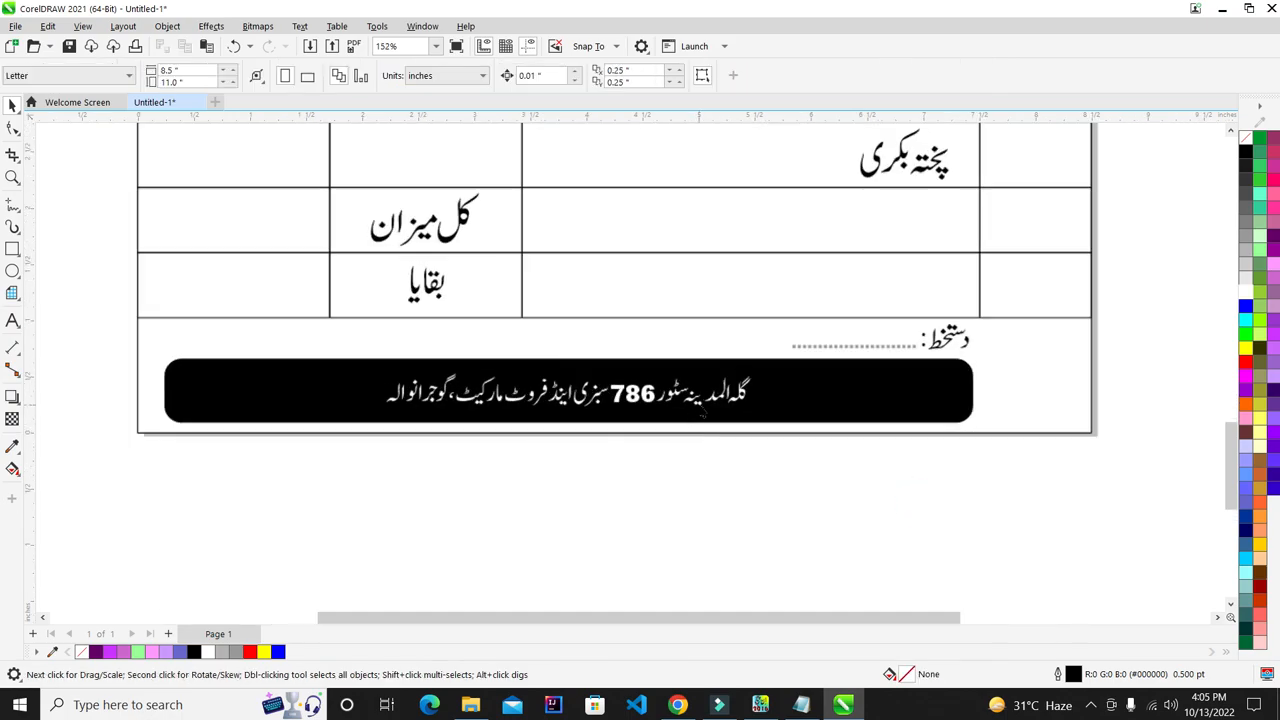
pyautogui.click(707, 400)
pyautogui.scroll(2, 707, 400)
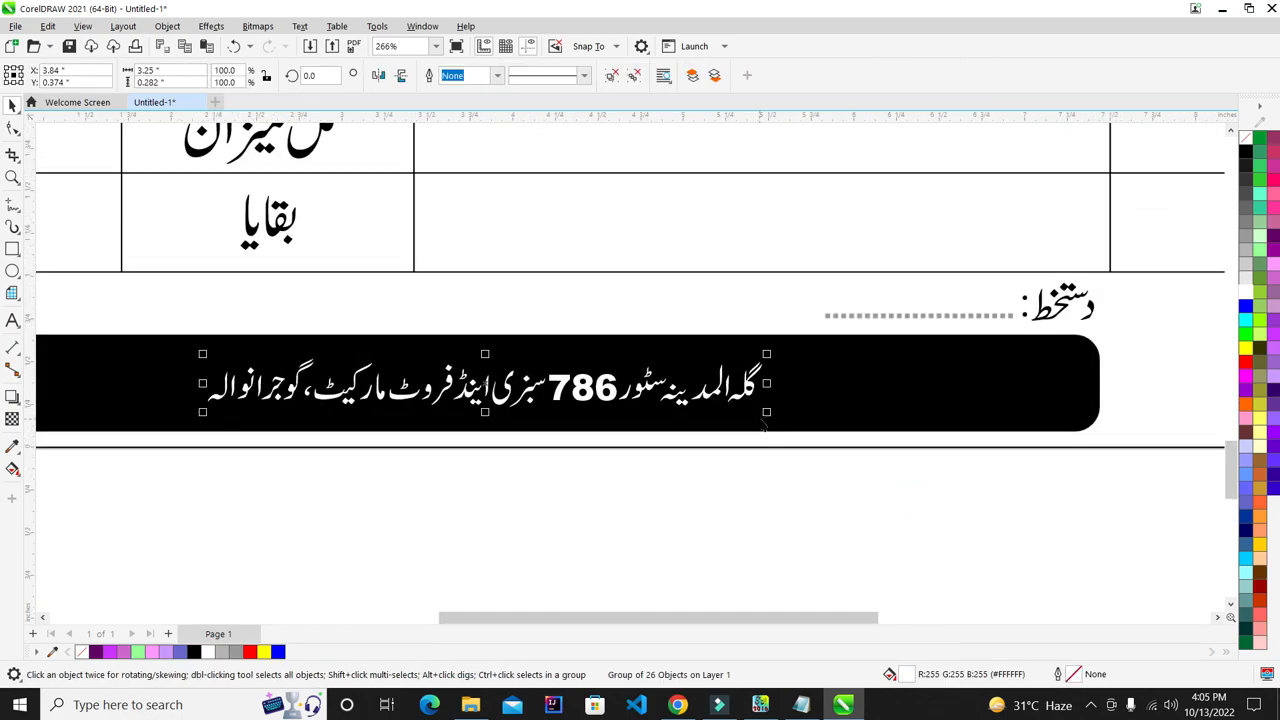
pyautogui.moveTo(768, 415)
pyautogui.mouseDown()
pyautogui.moveTo(926, 454)
pyautogui.moveTo(789, 410)
pyautogui.mouseUp()
pyautogui.scroll(-3, 789, 410)
# - Narrow the black footer bar slightly from its right side
pyautogui.moveTo(977, 477); pyautogui.dragTo(281, 366)
pyautogui.click(566, 486)
pyautogui.click(886, 392)
pyautogui.click(925, 402)
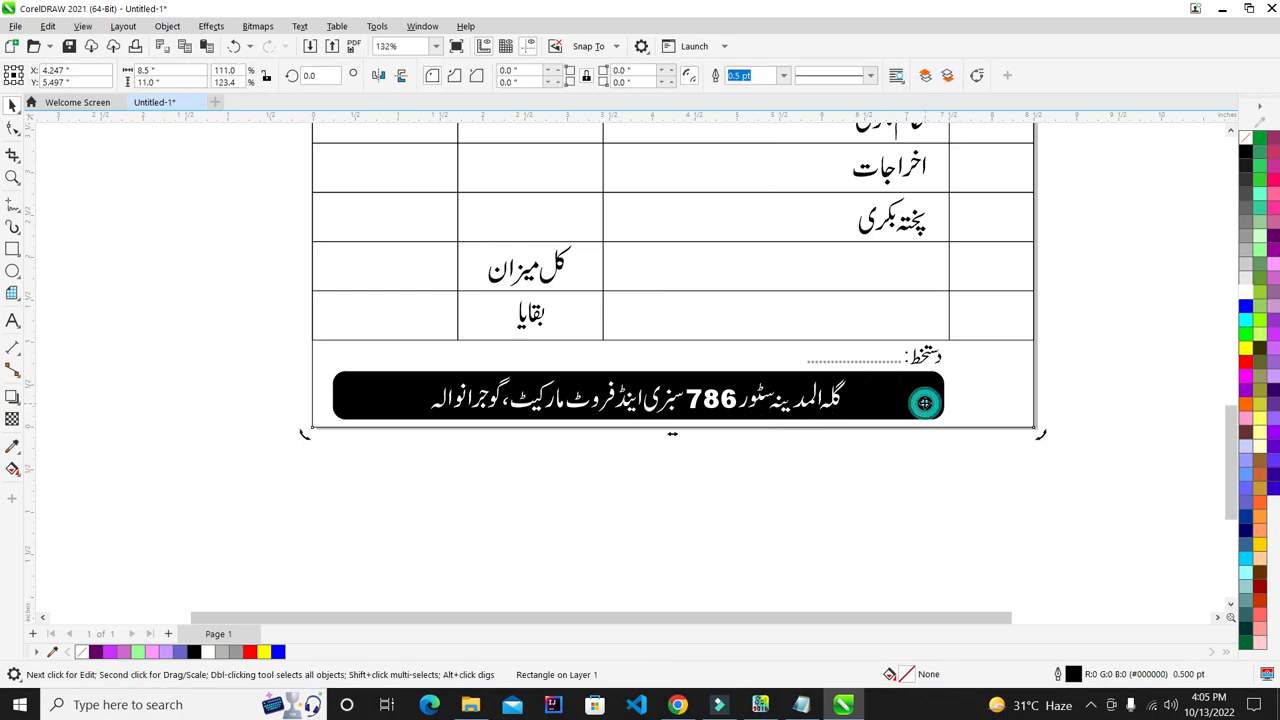
pyautogui.click(924, 396)
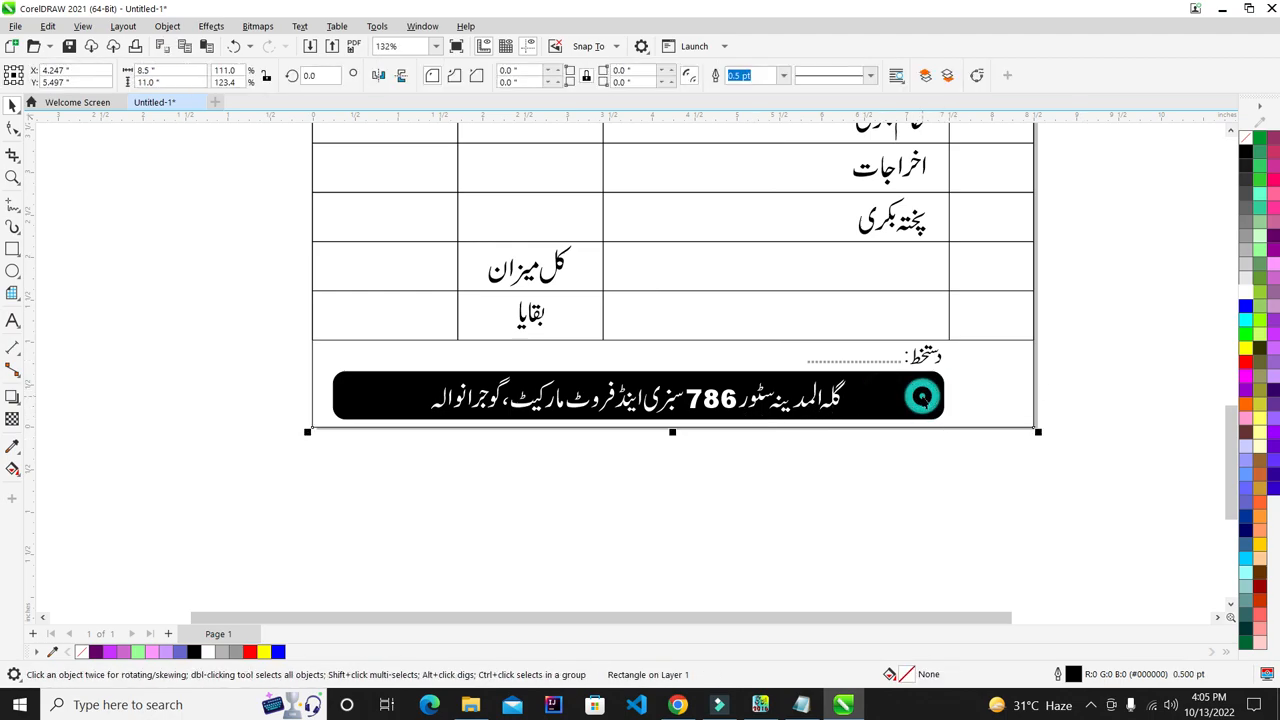
pyautogui.click(837, 406)
pyautogui.click(1026, 388)
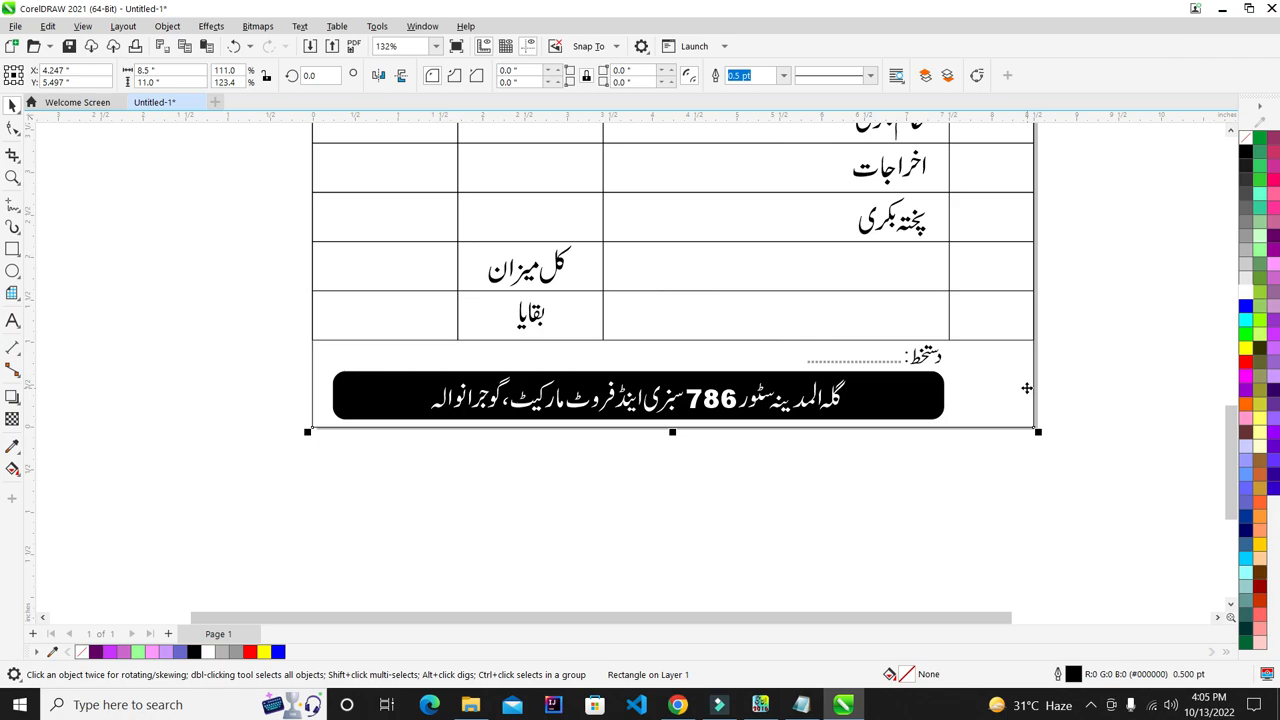
pyautogui.click(1000, 449)
pyautogui.click(929, 389)
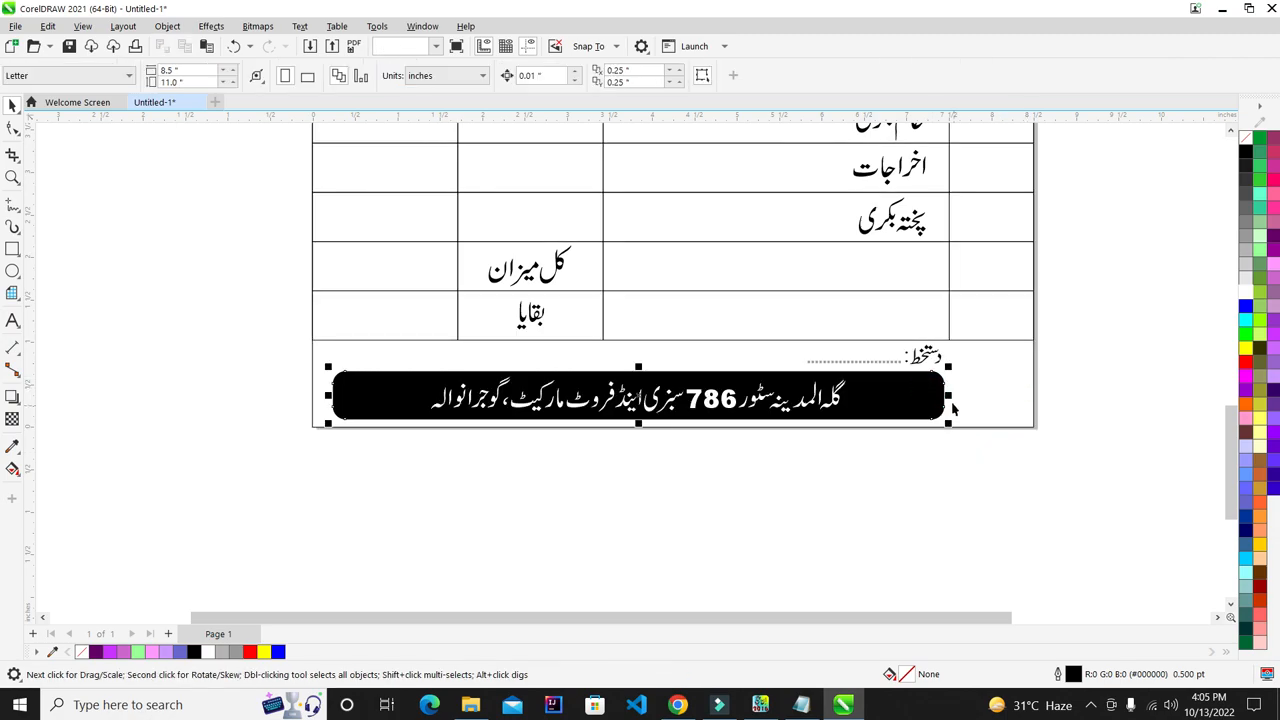
pyautogui.moveTo(949, 395); pyautogui.dragTo(899, 402)
pyautogui.click(914, 460)
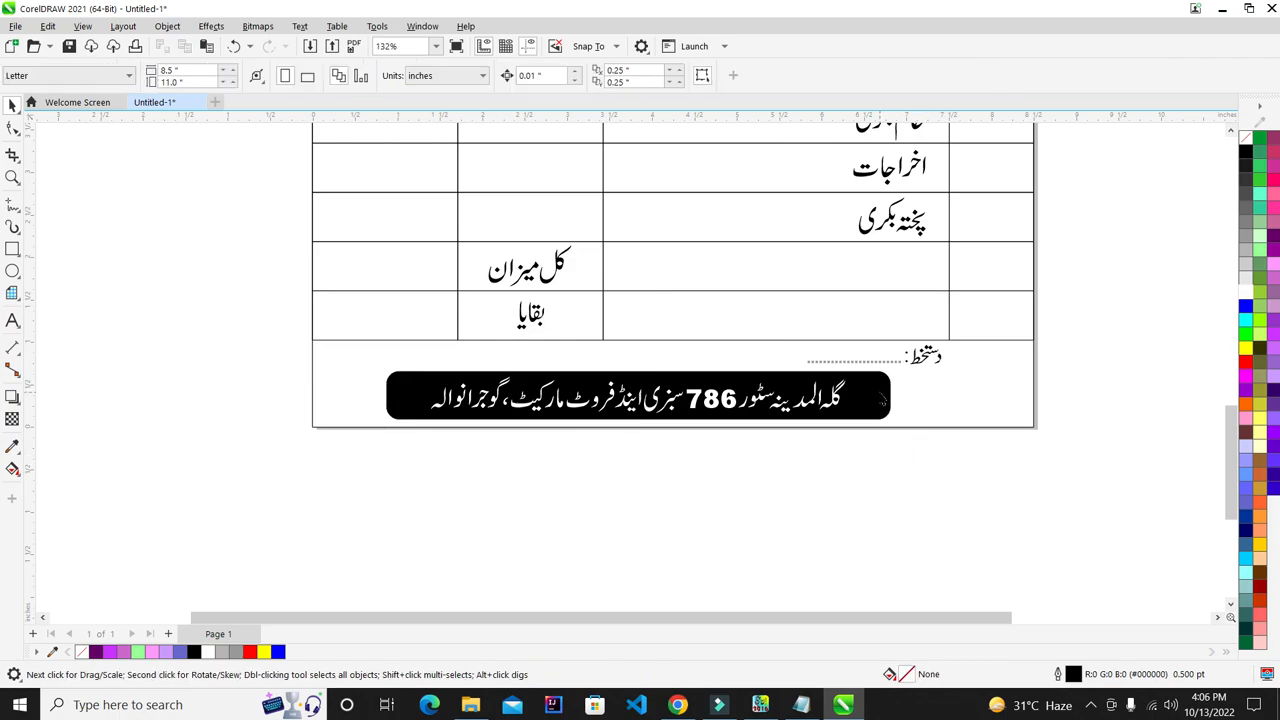
pyautogui.hotkey('ctrl', 'z')
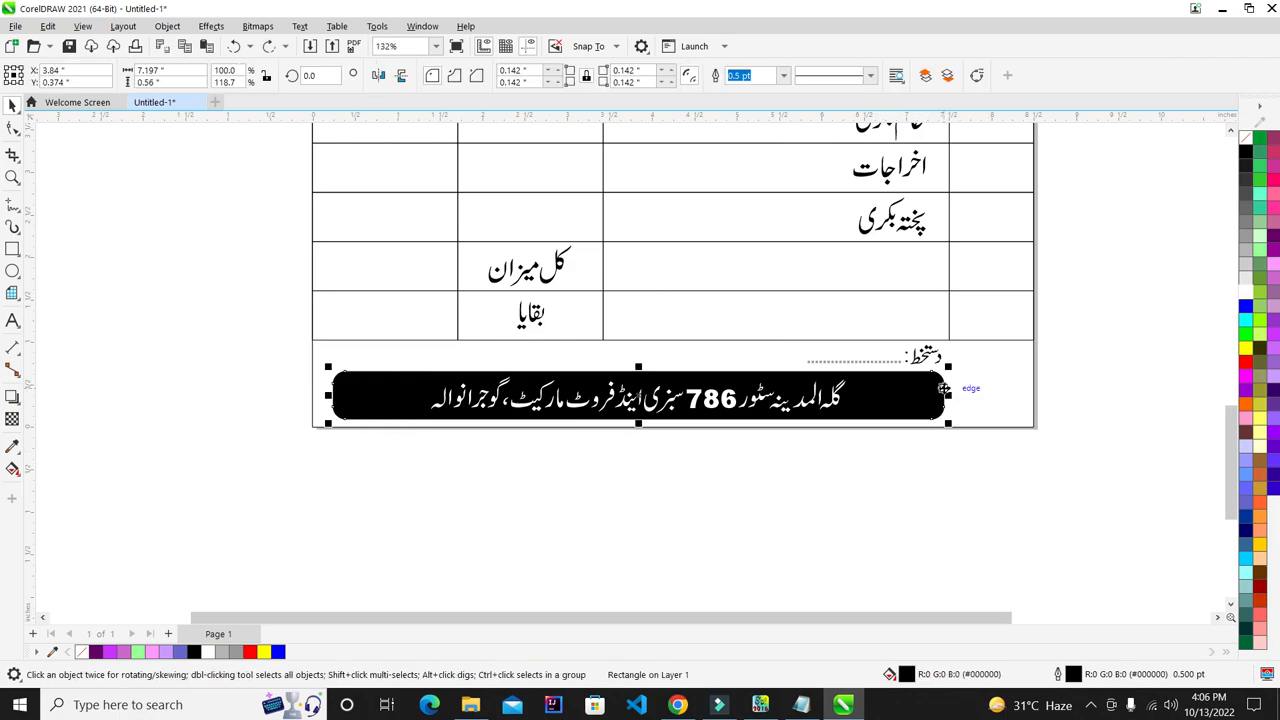
pyautogui.moveTo(950, 400); pyautogui.dragTo(937, 398)
pyautogui.click(951, 464)
# - Group the footer bar with its address text and centre it horizontally on the page
pyautogui.moveTo(1012, 501); pyautogui.dragTo(266, 365)
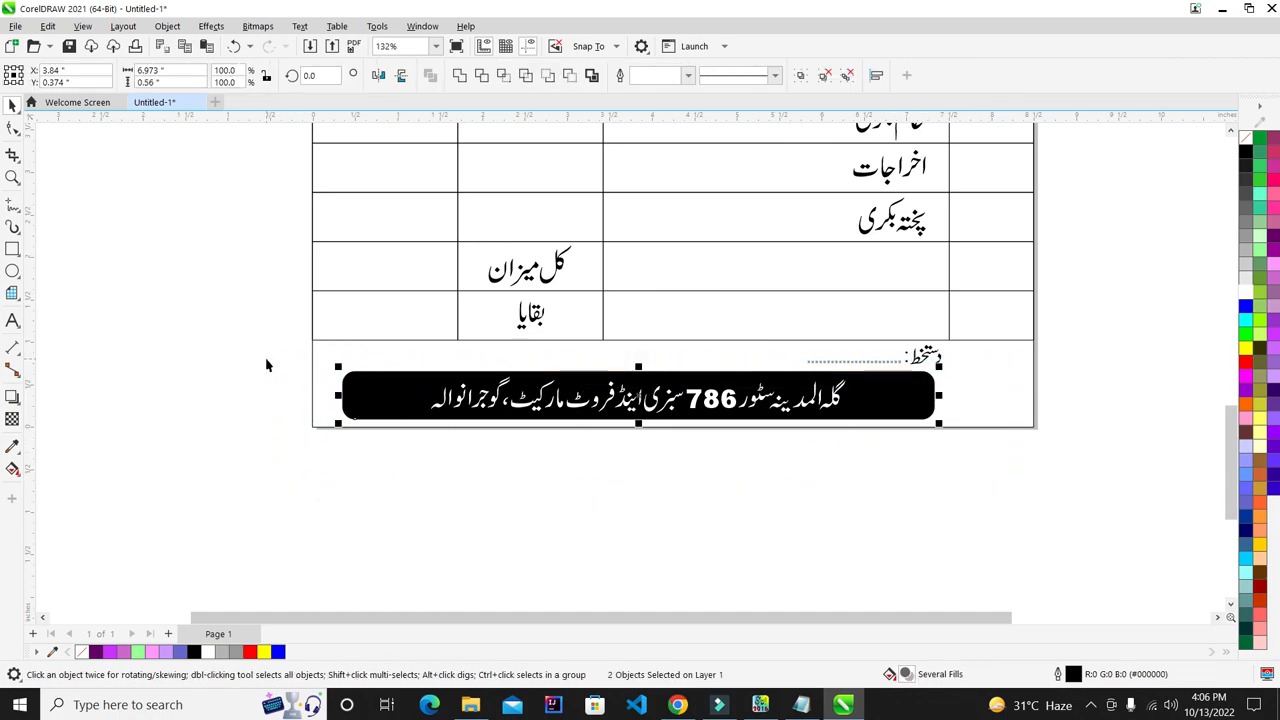
pyautogui.hotkey('ctrl', 'g')
pyautogui.keyDown('shift'); pyautogui.click(1007, 395); pyautogui.keyUp('shift')
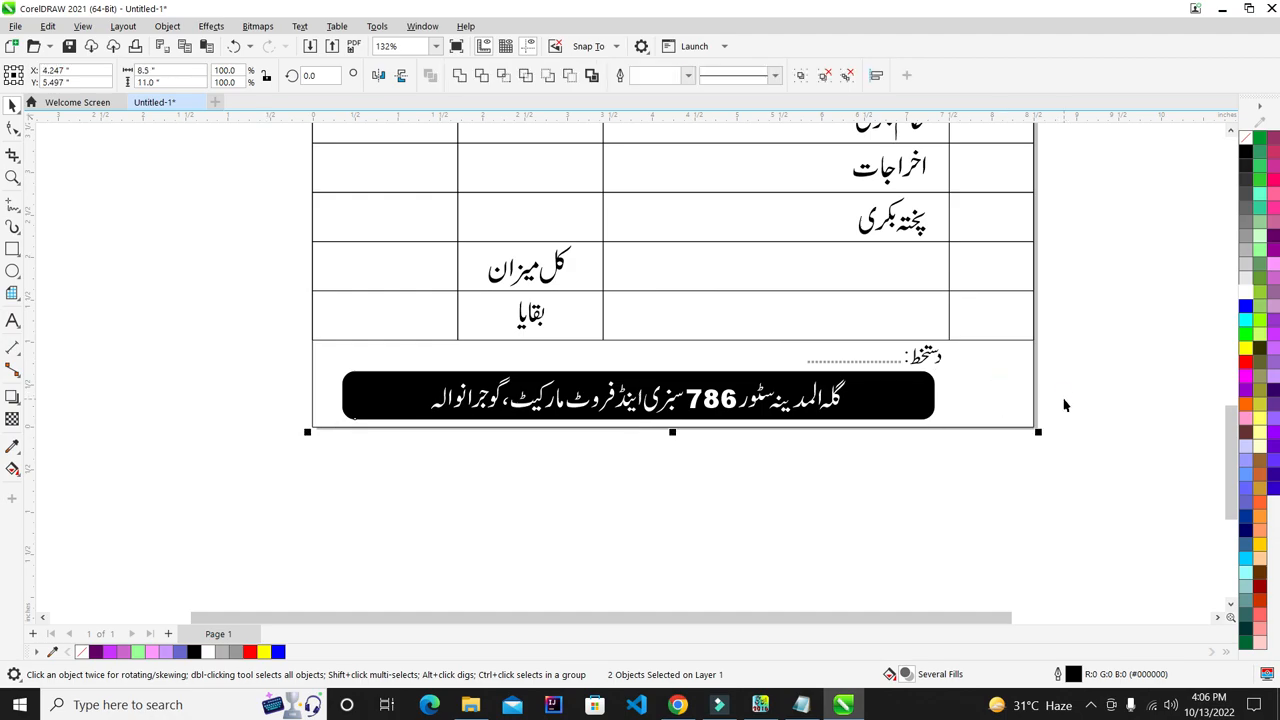
pyautogui.press('c')
# - Fit the whole page in view and preview the finished bill full screen
pyautogui.click(1088, 418)
pyautogui.press('F4')
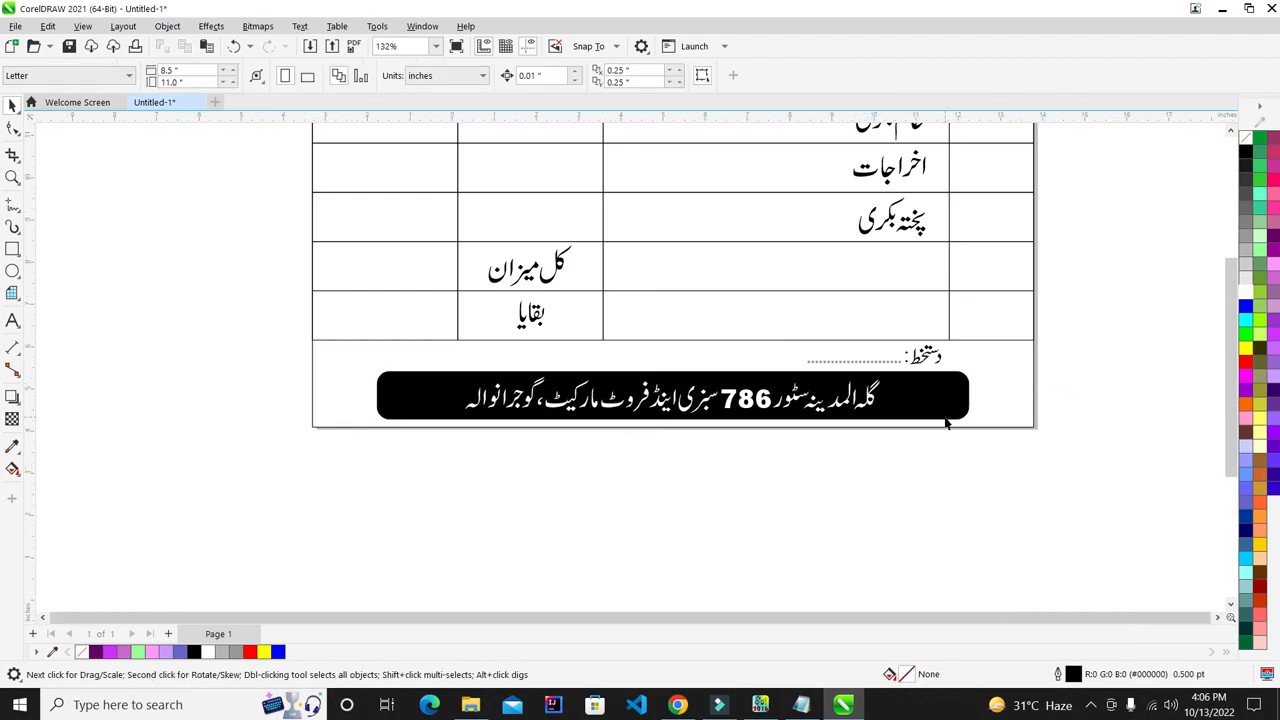
pyautogui.scroll(1, 977, 411)
pyautogui.press('F9')
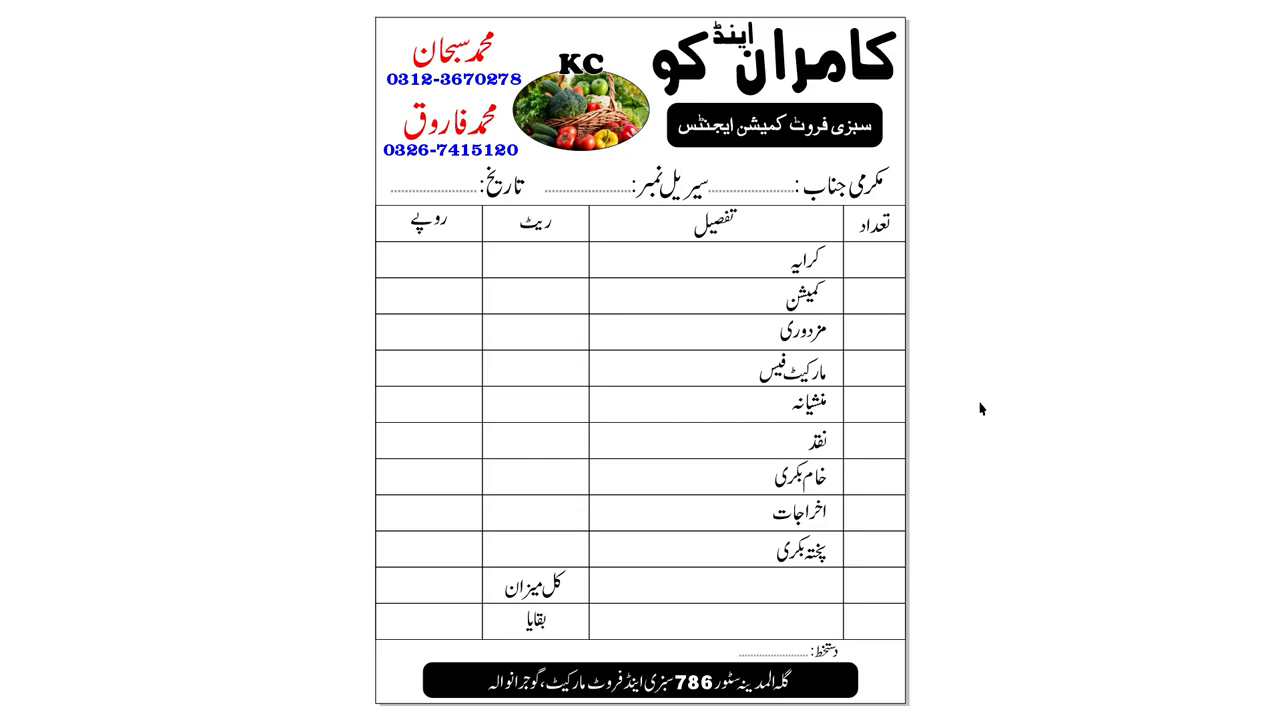
# - Save the drawing as 'pad', accepting the font embedding warning
pyautogui.press('Escape')
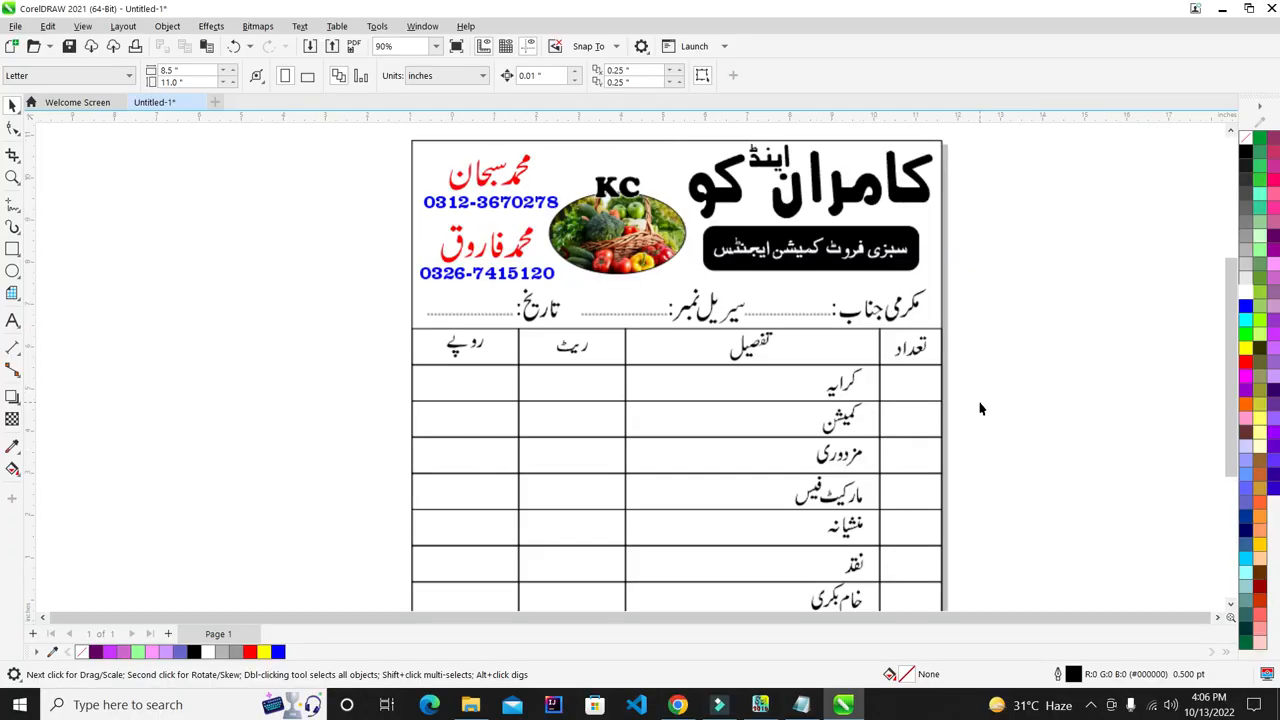
pyautogui.hotkey('shift', 'F4')
pyautogui.scroll(-1, 476, 306)
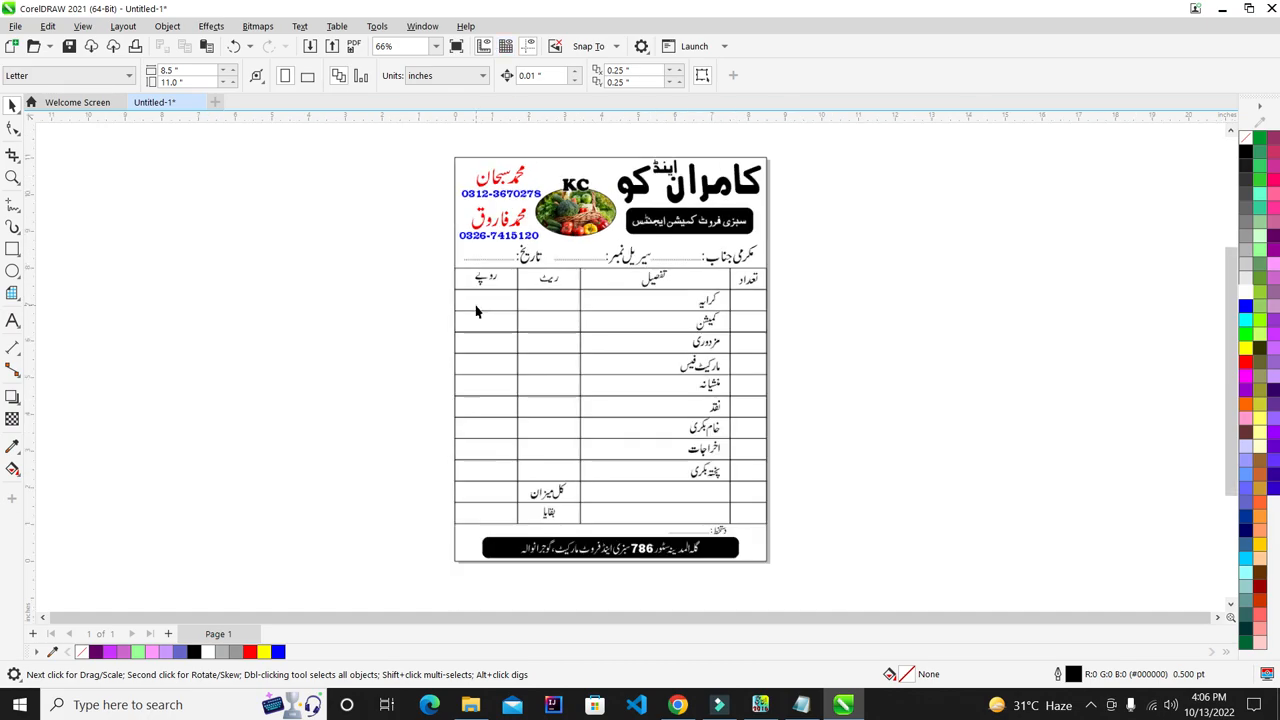
pyautogui.click(12, 25)
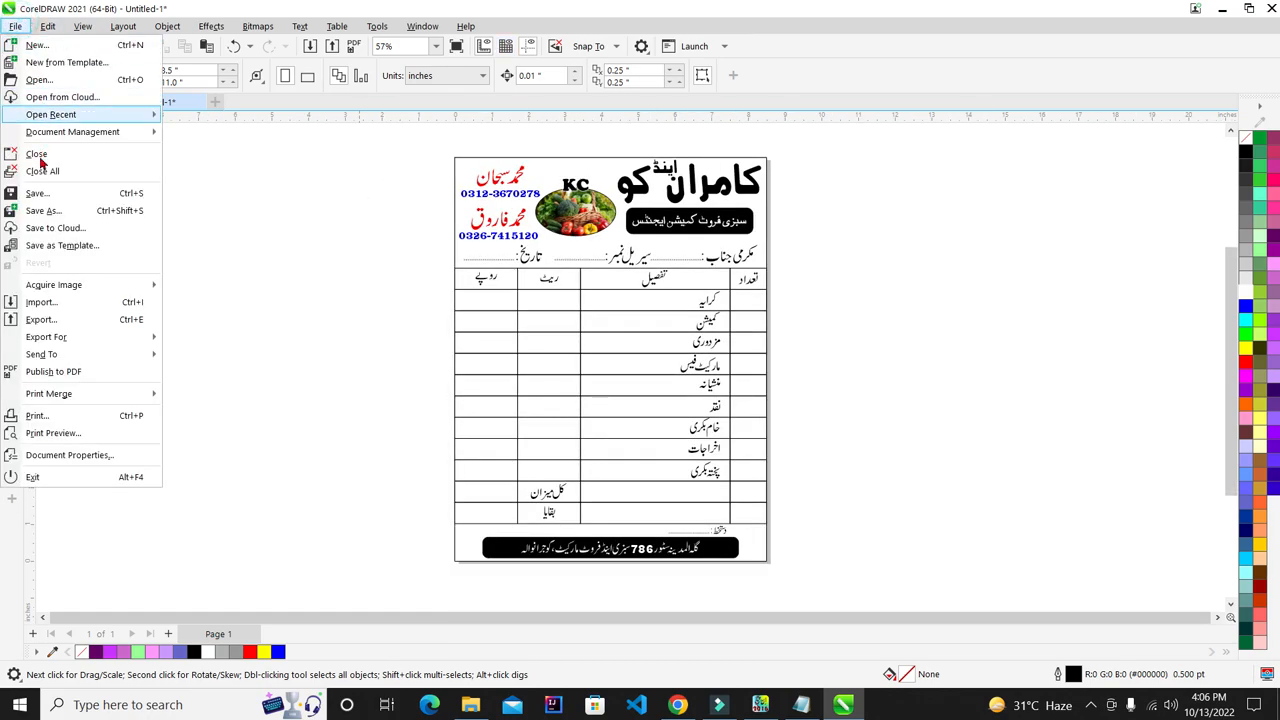
pyautogui.click(37, 191)
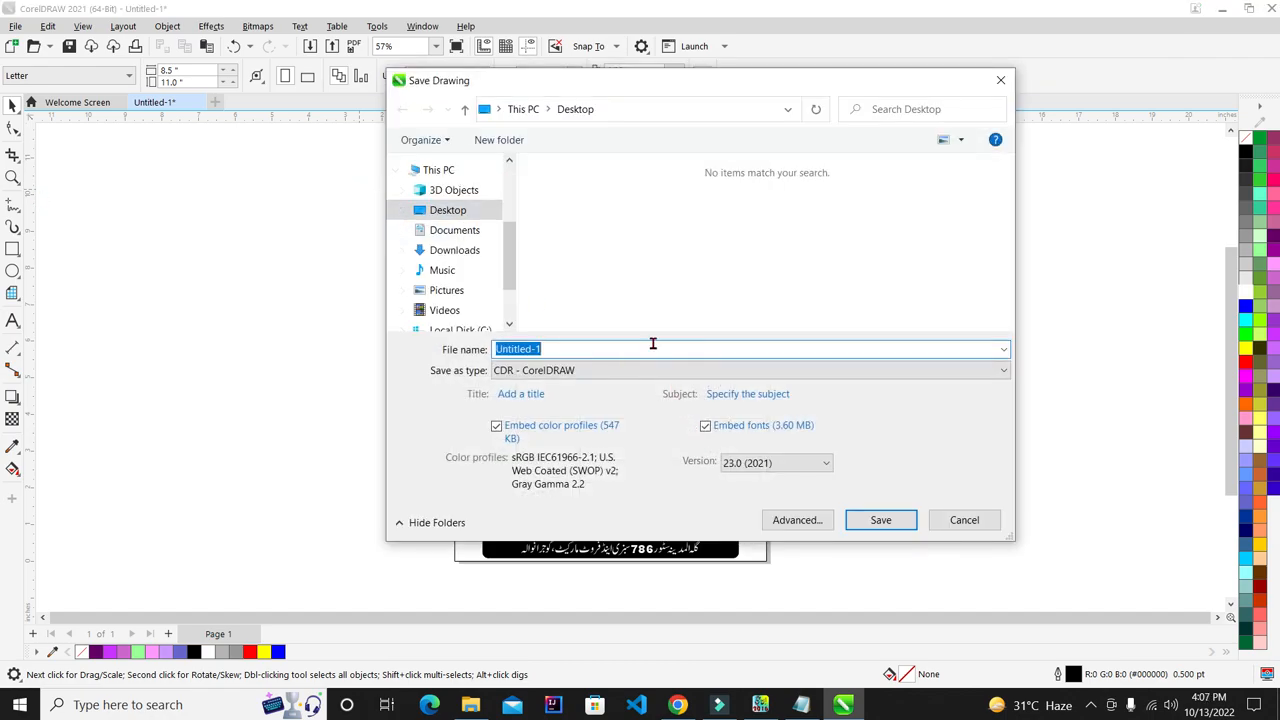
pyautogui.write('pad')
pyautogui.press('Return')
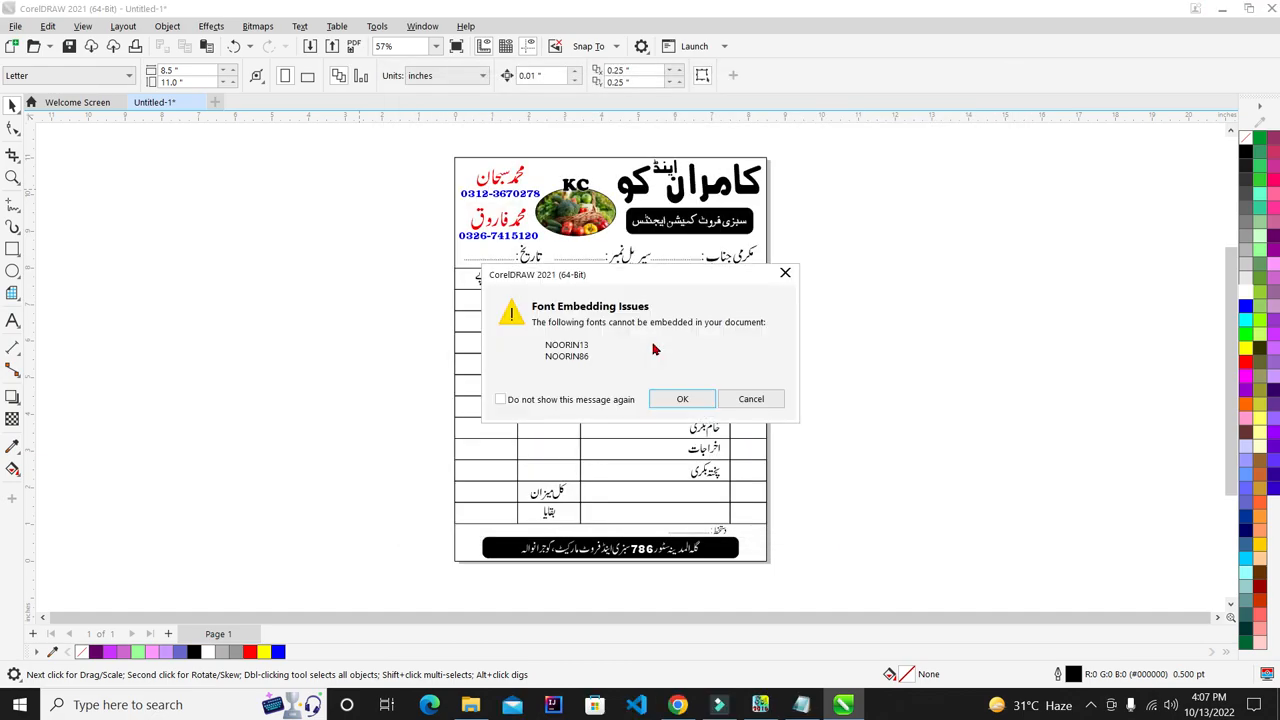
pyautogui.click(681, 399)
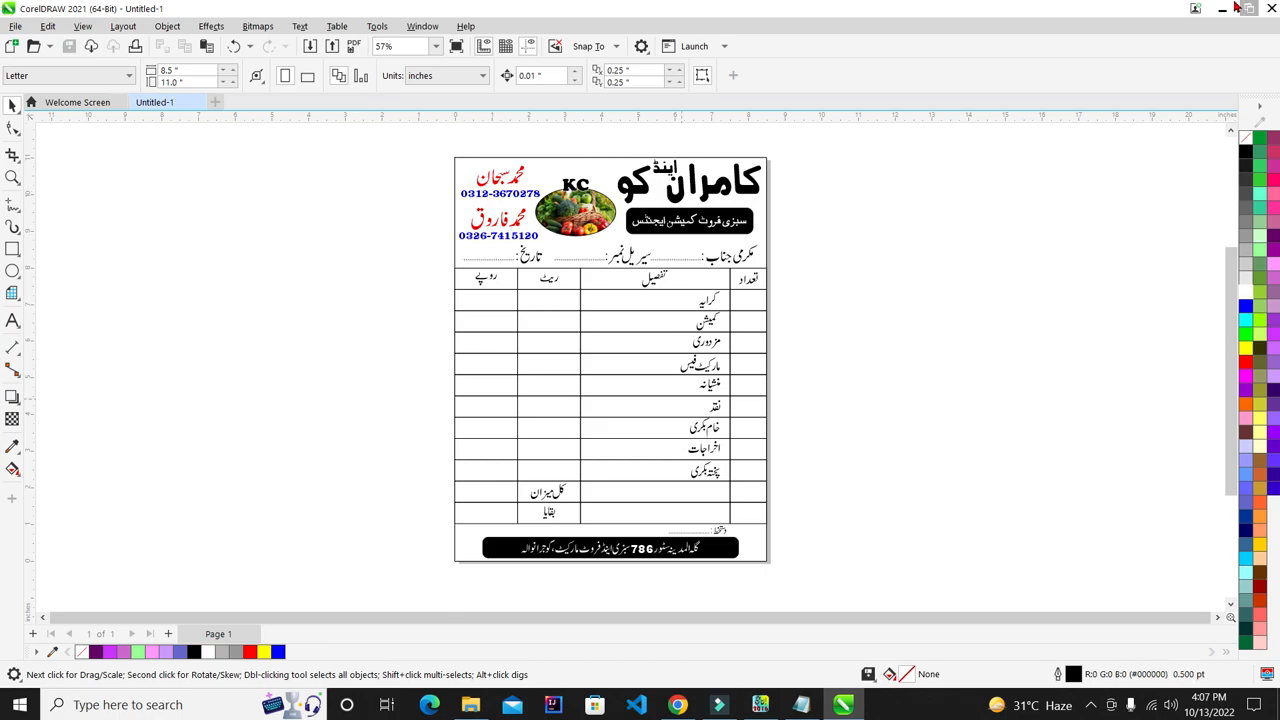
# - Reopen the saved pad.cdr from the refreshed desktop and select all its objects
pyautogui.click(1222, 8)
pyautogui.rightClick(128, 316)
pyautogui.click(171, 363)
pyautogui.rightClick(254, 248)
pyautogui.click(278, 260)
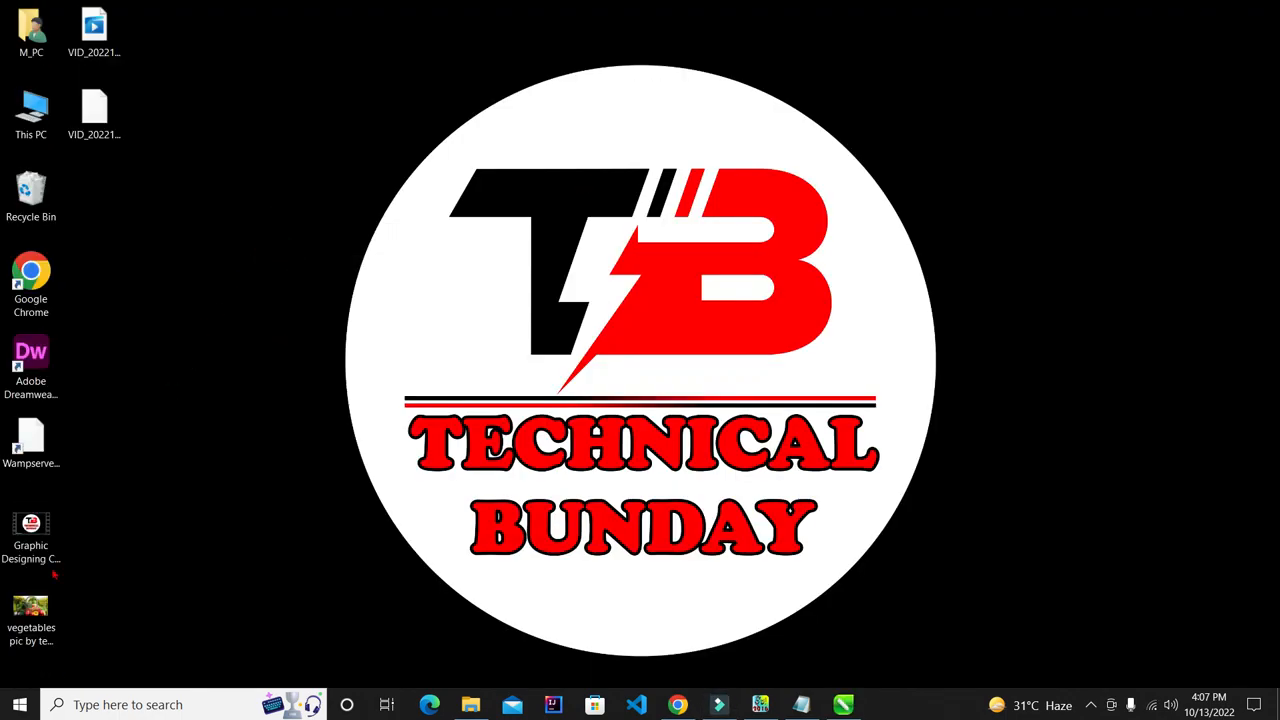
pyautogui.doubleClick(113, 195)
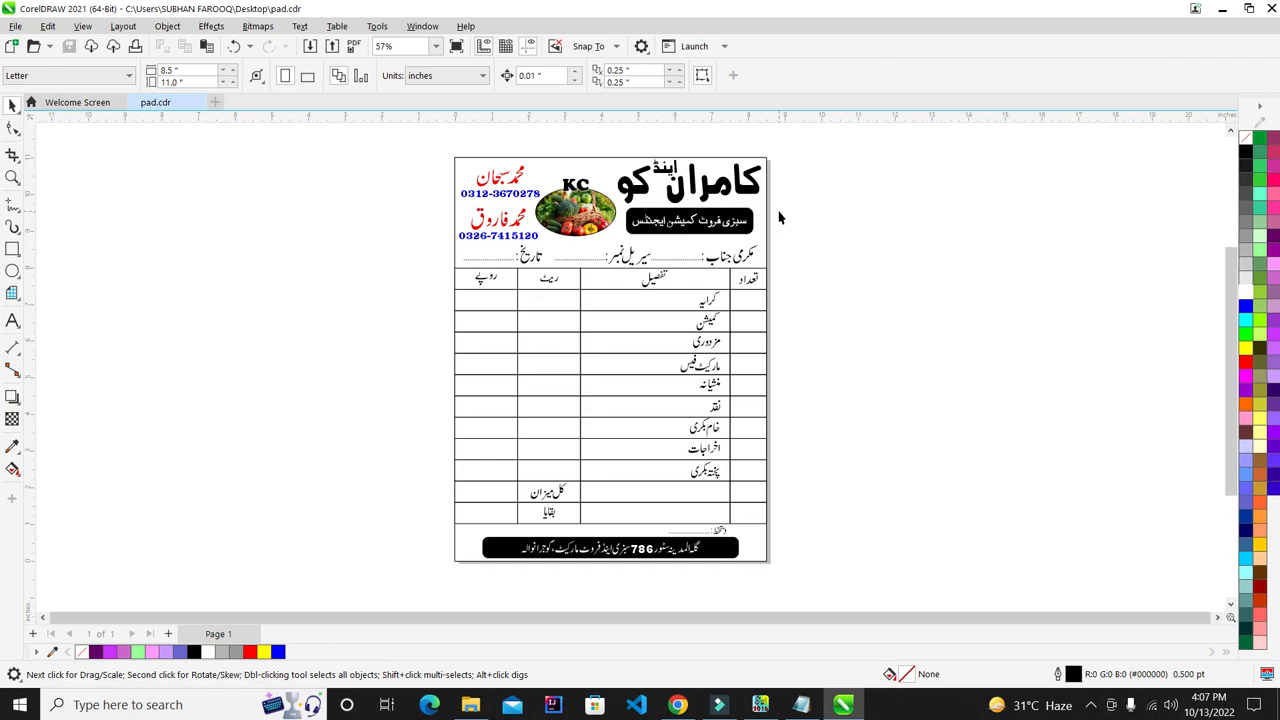
pyautogui.hotkey('ctrl', 'a')
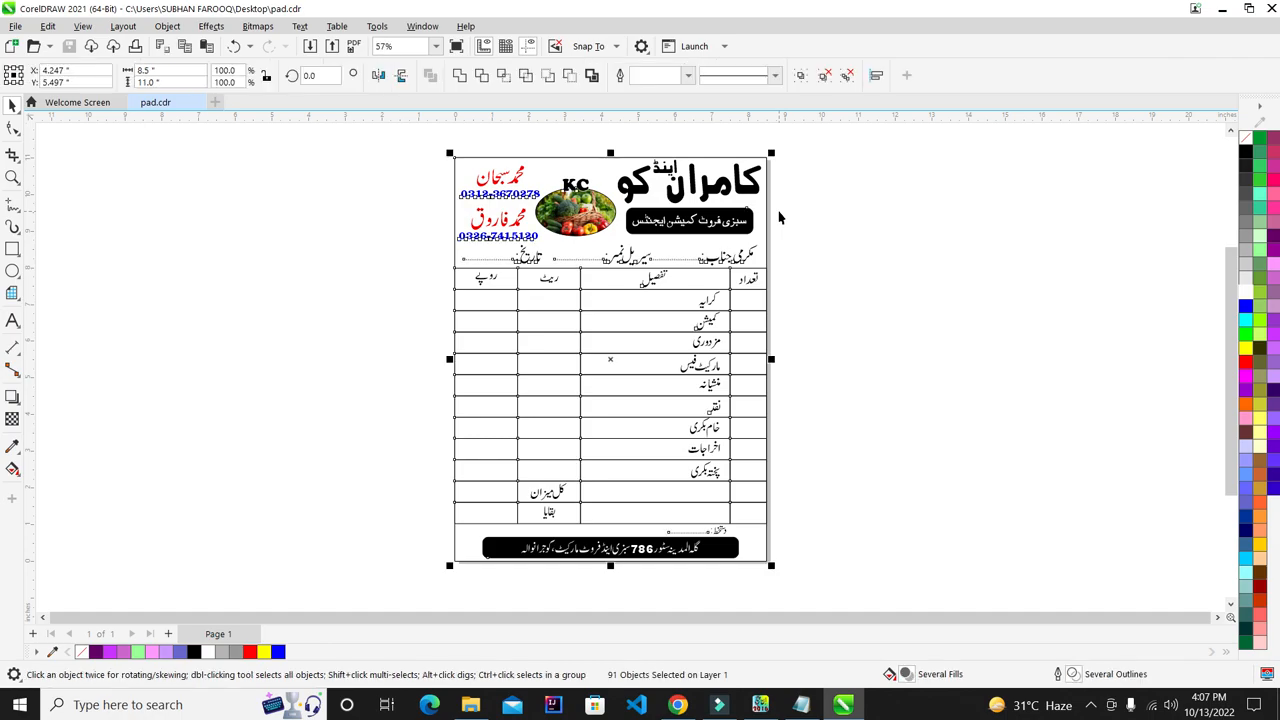
# - Export the bill as a PNG named 'subhan', accepting the font warning and PNG settings
pyautogui.click(20, 20)
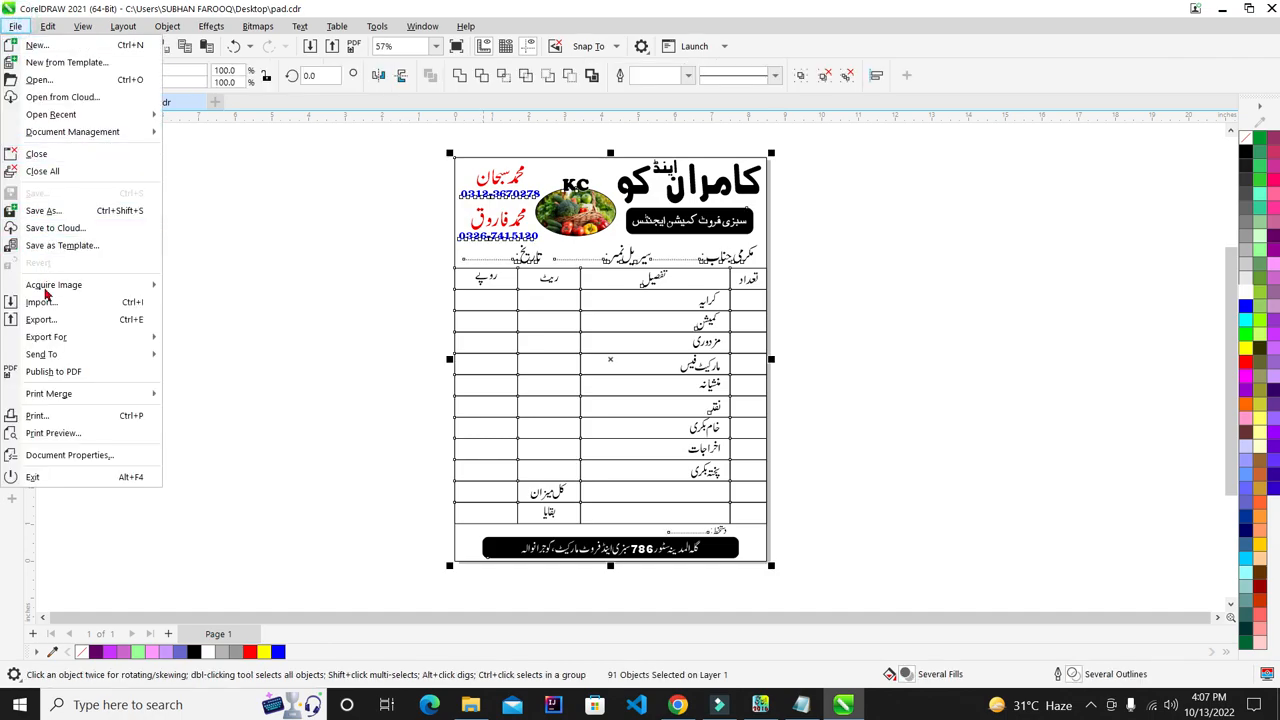
pyautogui.click(46, 316)
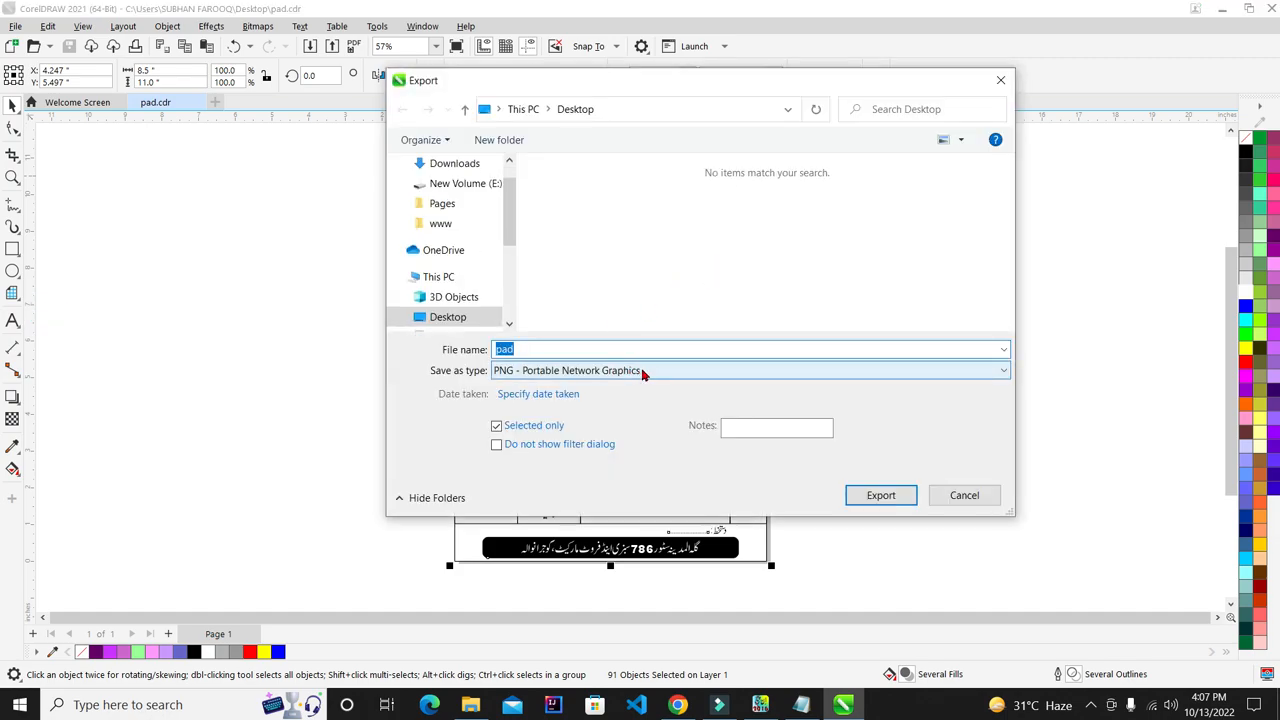
pyautogui.write('sub')
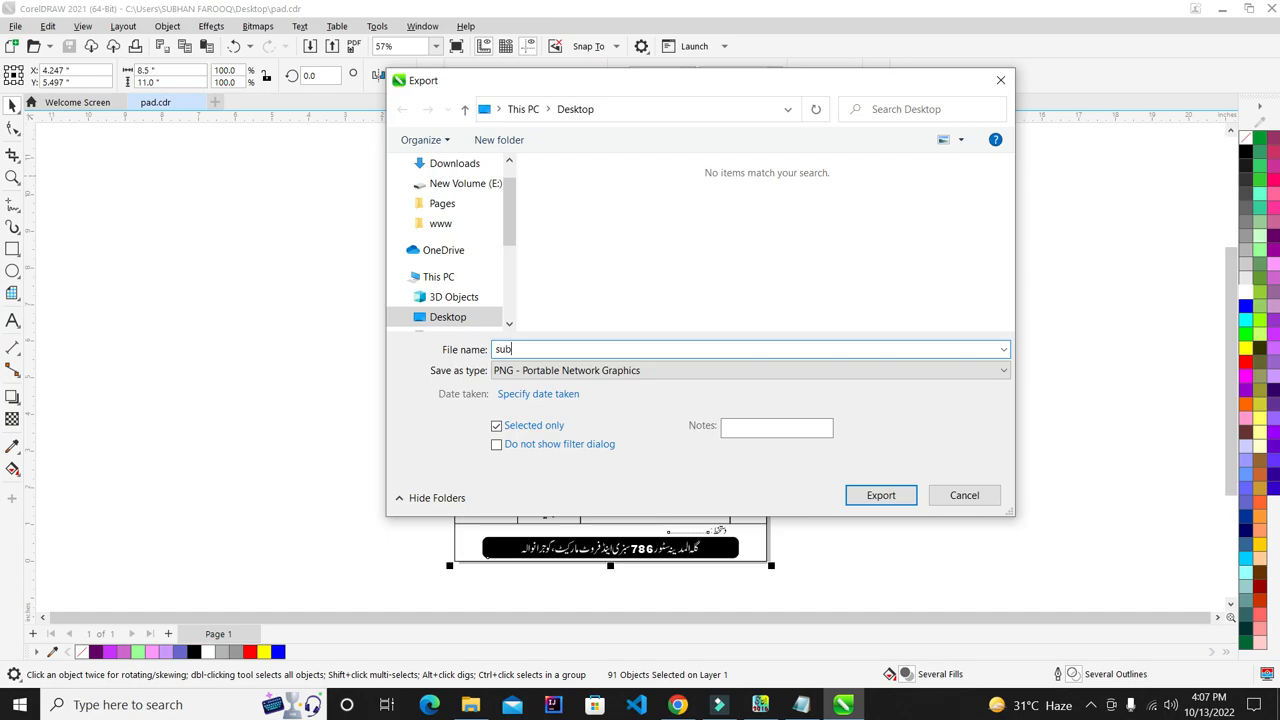
pyautogui.write('han')
pyautogui.press('Return')
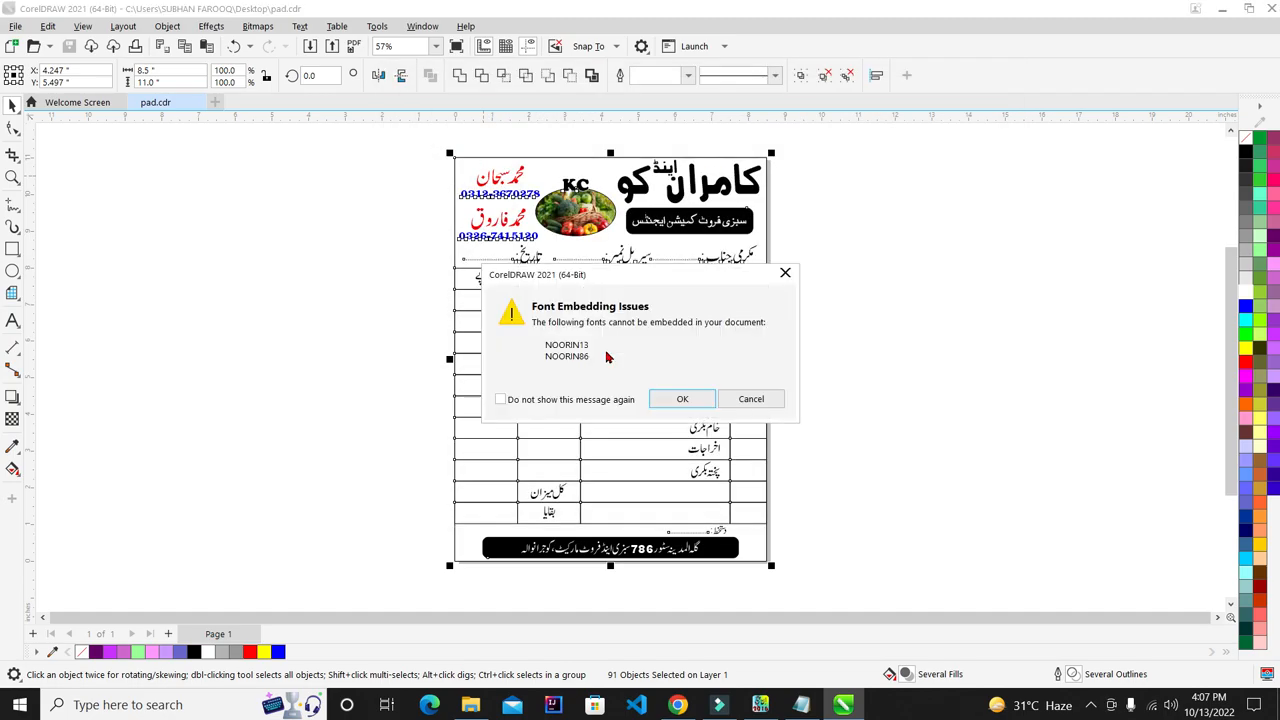
pyautogui.press('Return')
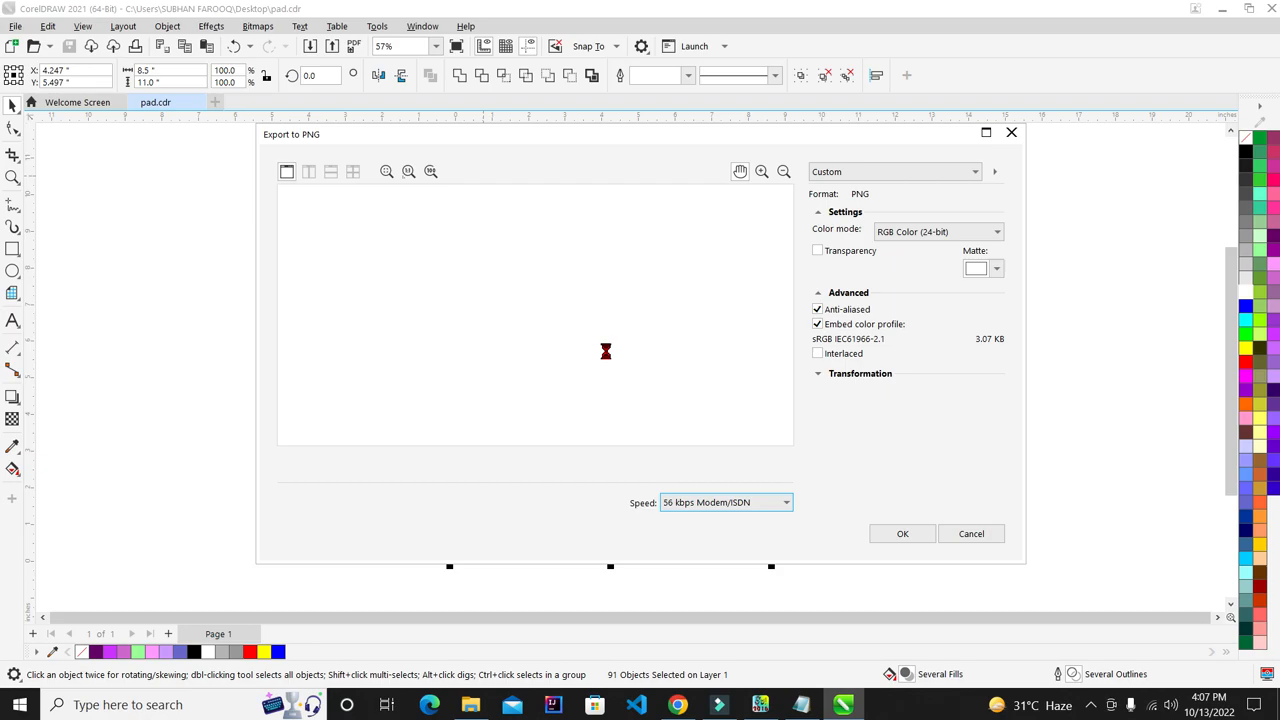
pyautogui.press('Return')
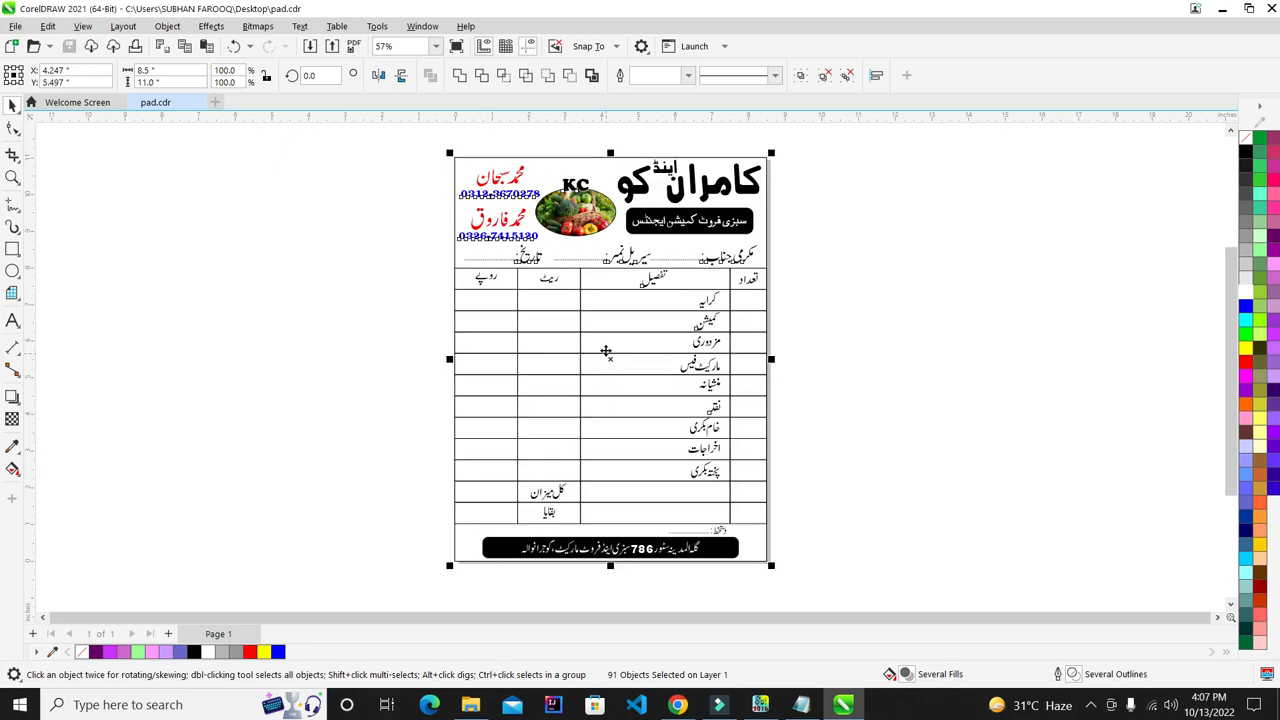
# - Open the exported subhan PNG from the refreshed desktop
pyautogui.press('super+d')
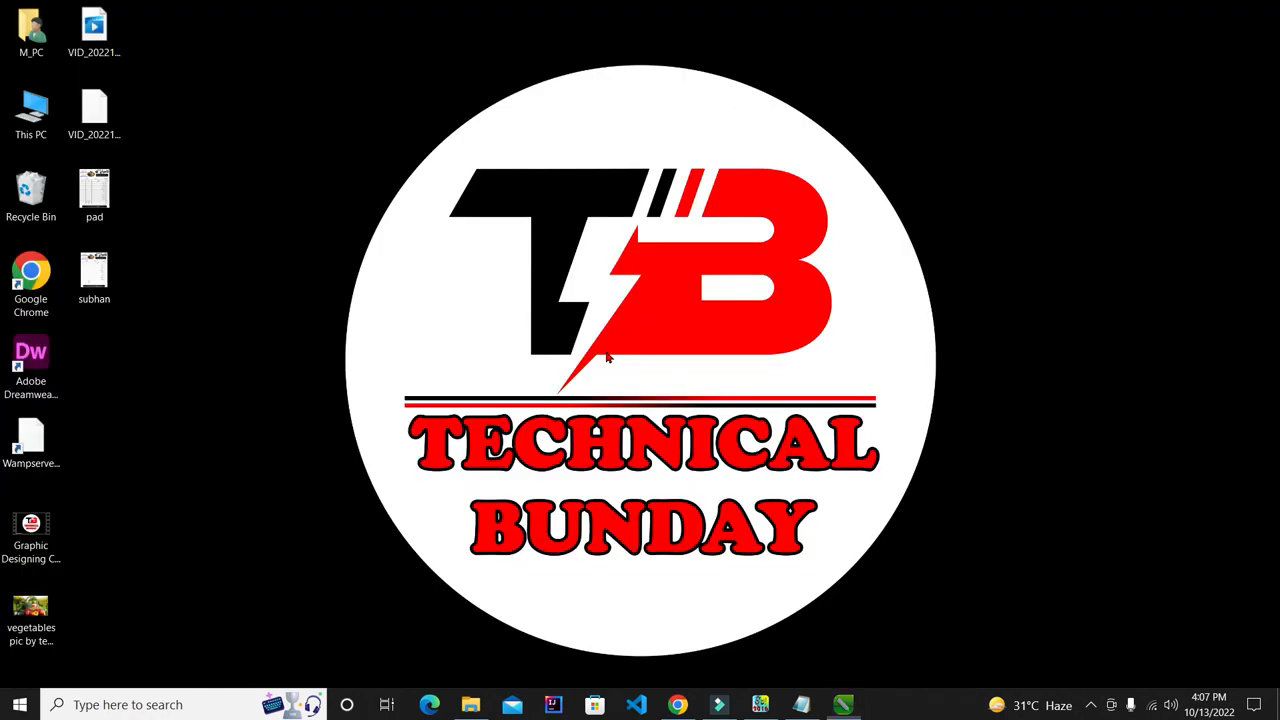
pyautogui.rightClick(755, 7)
pyautogui.click(770, 50)
pyautogui.doubleClick(96, 272)
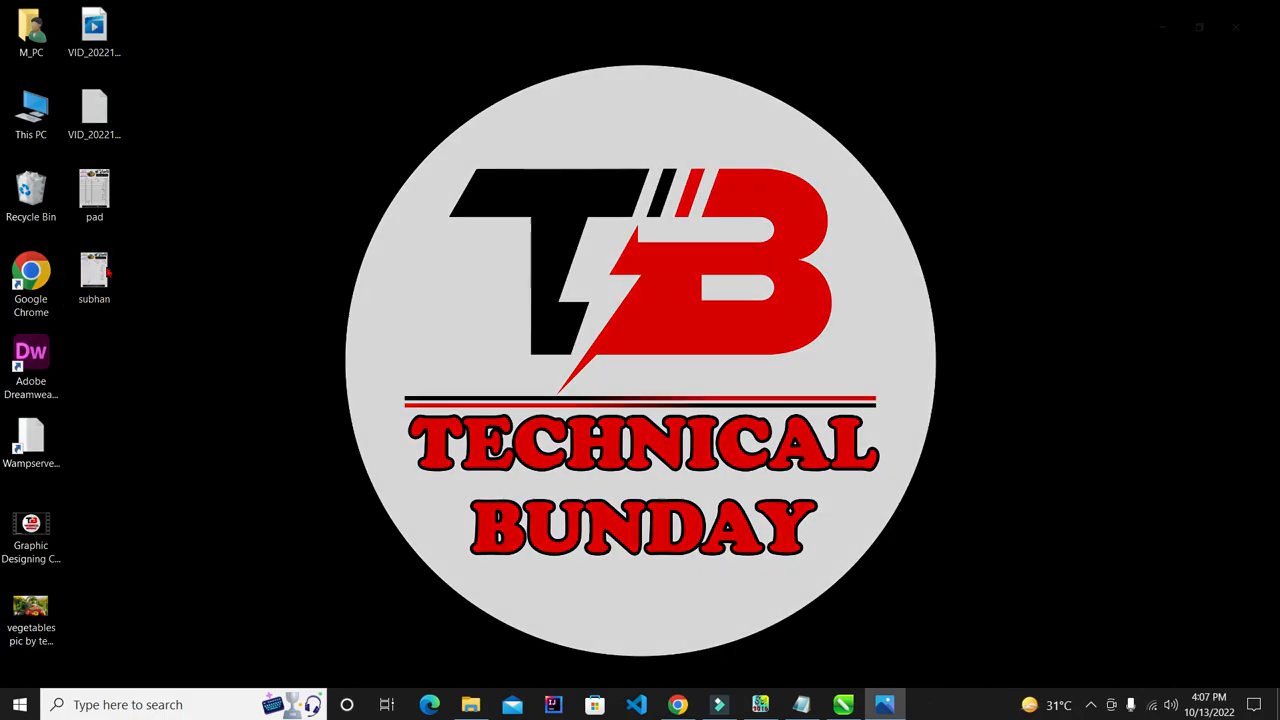